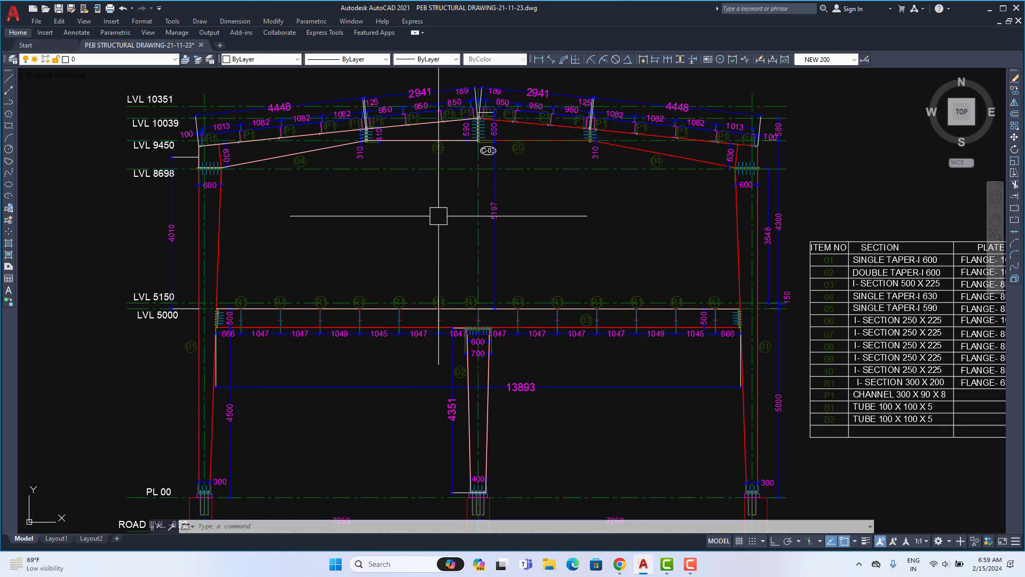
{"action": "middle_click_drag", "start_coordinate": [417, 190], "coordinate": [408, 261]}
{"action": "middle_click_drag", "start_coordinate": [704, 425], "coordinate": [716, 272]}
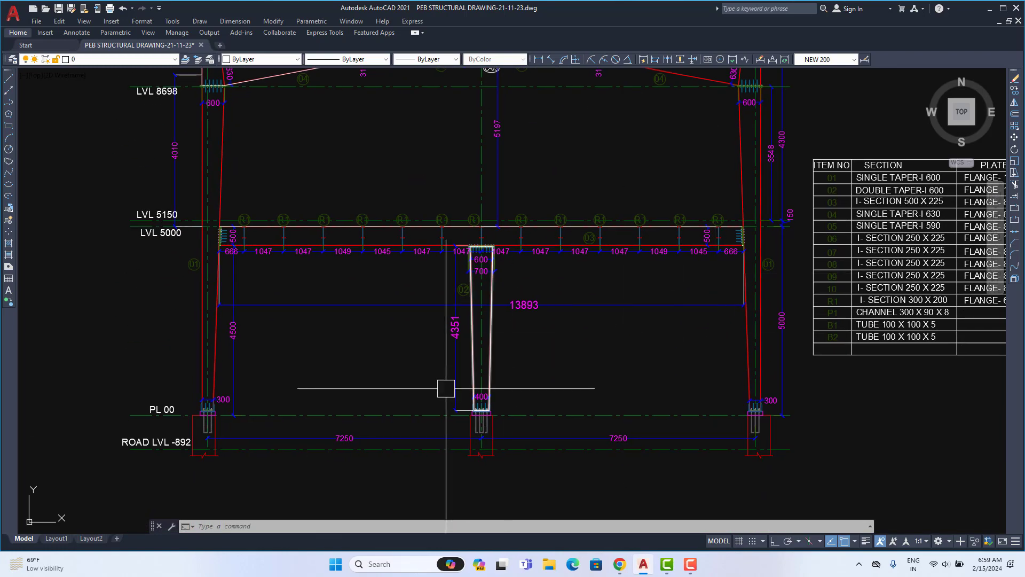
{"action": "middle_click_drag", "start_coordinate": [421, 175], "coordinate": [395, 241]}
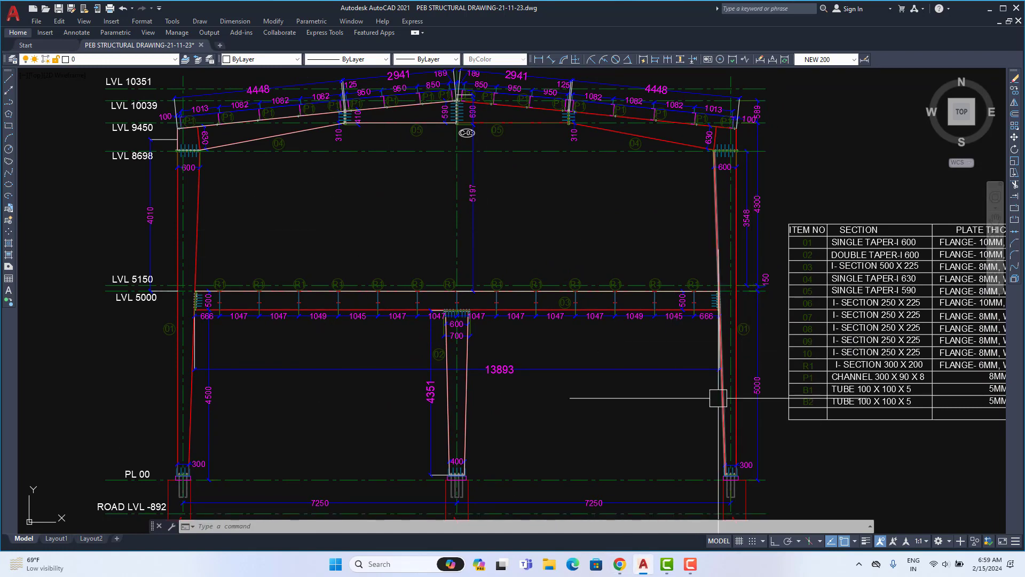
- Switch to Chrome and preview the EPACK Prefab, Maxroof, Bansal Roofing and Daily Civil images in the PEB search results
{"action": "left_click", "coordinate": [619, 564]}
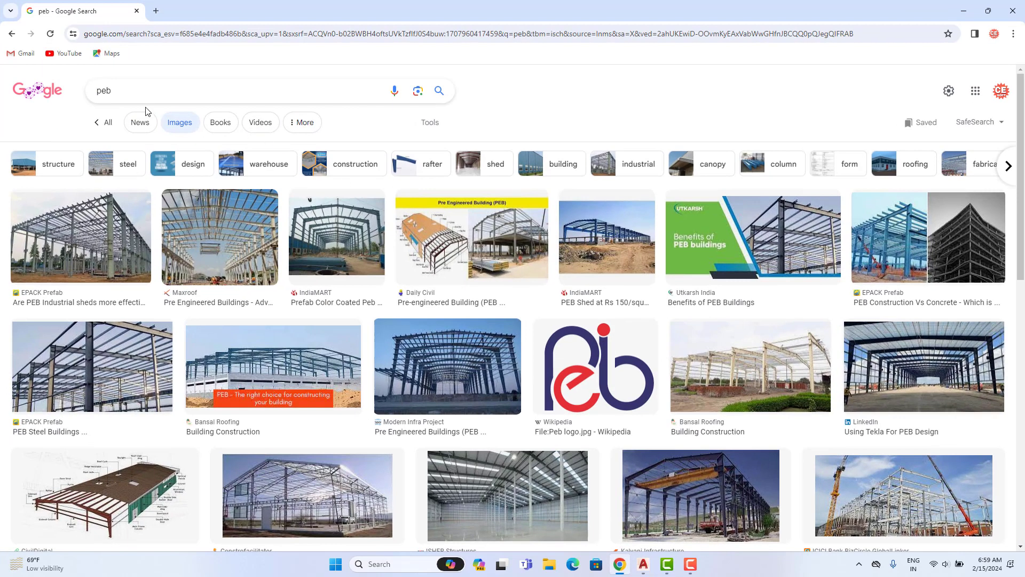
{"action": "left_click", "coordinate": [88, 245]}
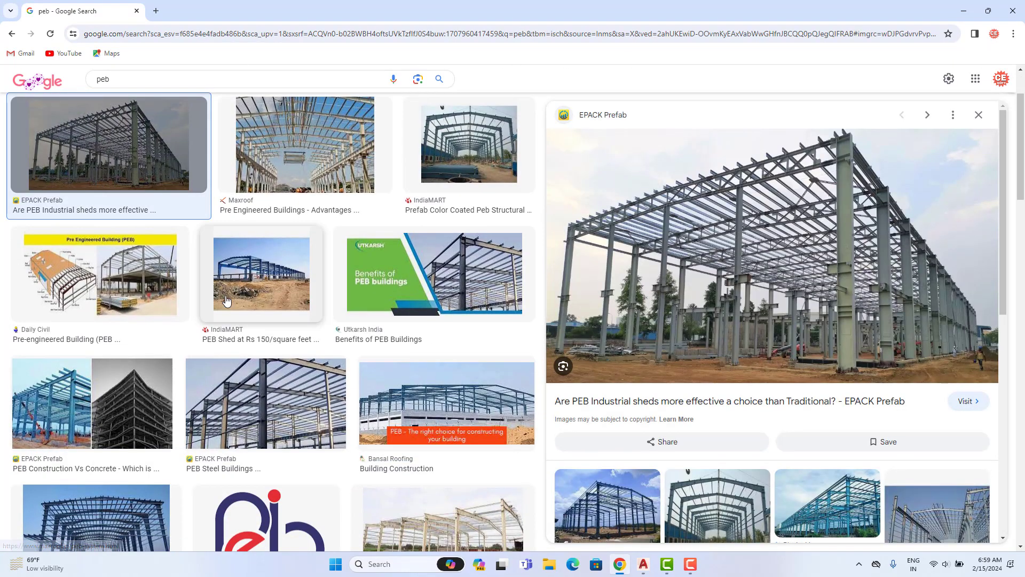
{"action": "left_click", "coordinate": [298, 195]}
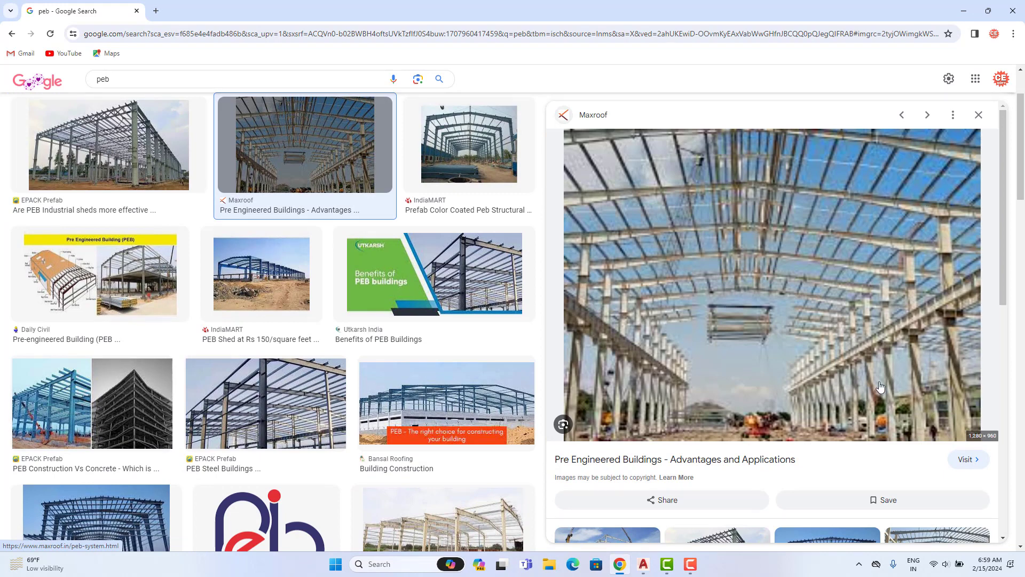
{"action": "left_click", "coordinate": [431, 395]}
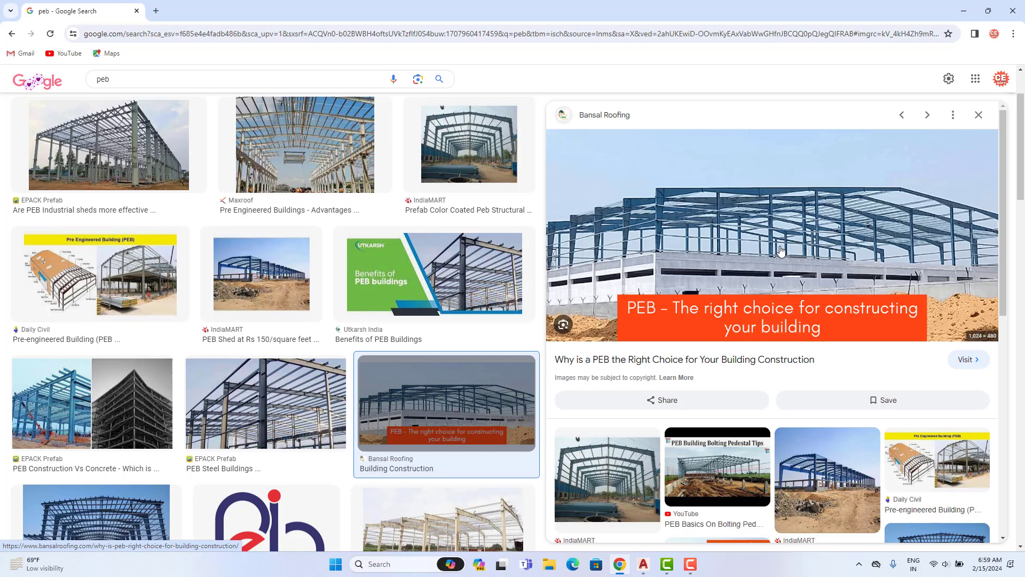
{"action": "left_click", "coordinate": [146, 261]}
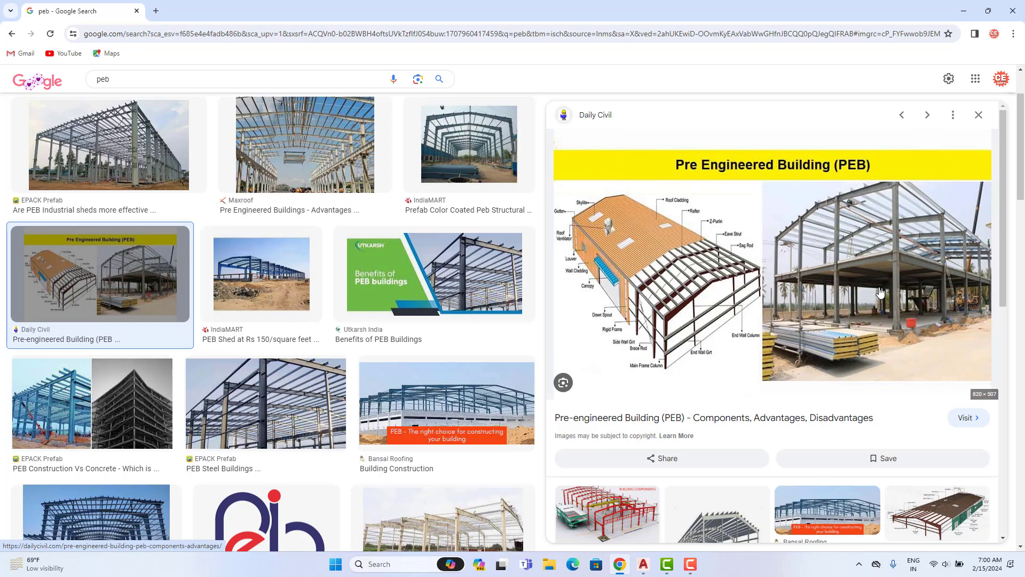
- Save the Daily Civil "Pre Engineered Building (PEB)" image to the computer
{"action": "right_click", "coordinate": [888, 265]}
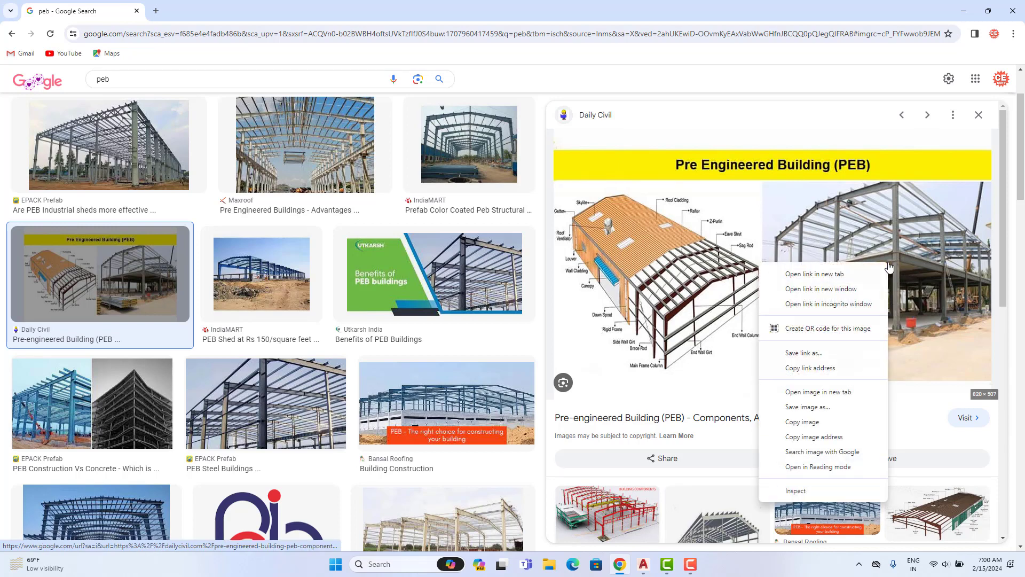
{"action": "left_click", "coordinate": [803, 407]}
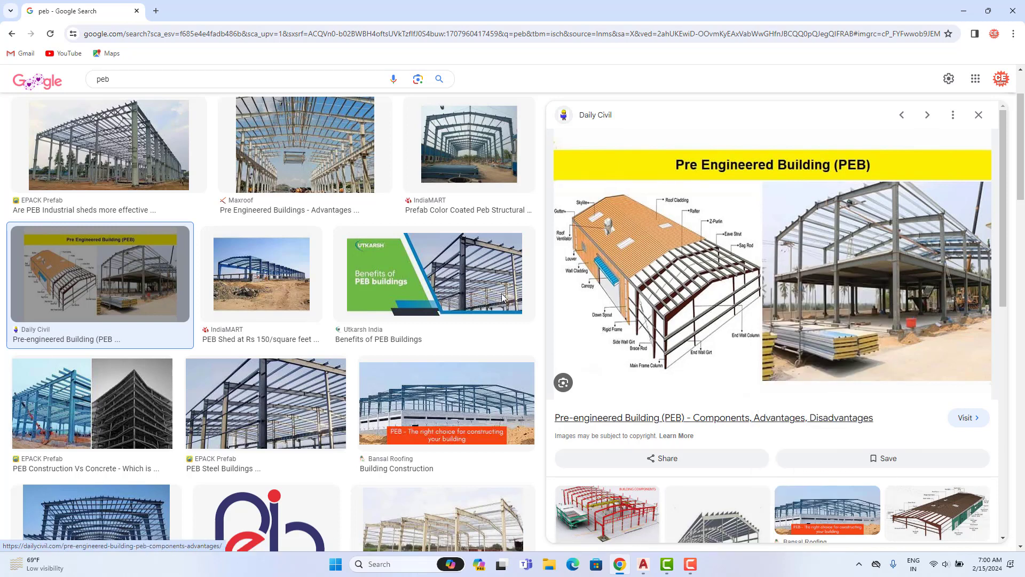
{"action": "left_click", "coordinate": [422, 270]}
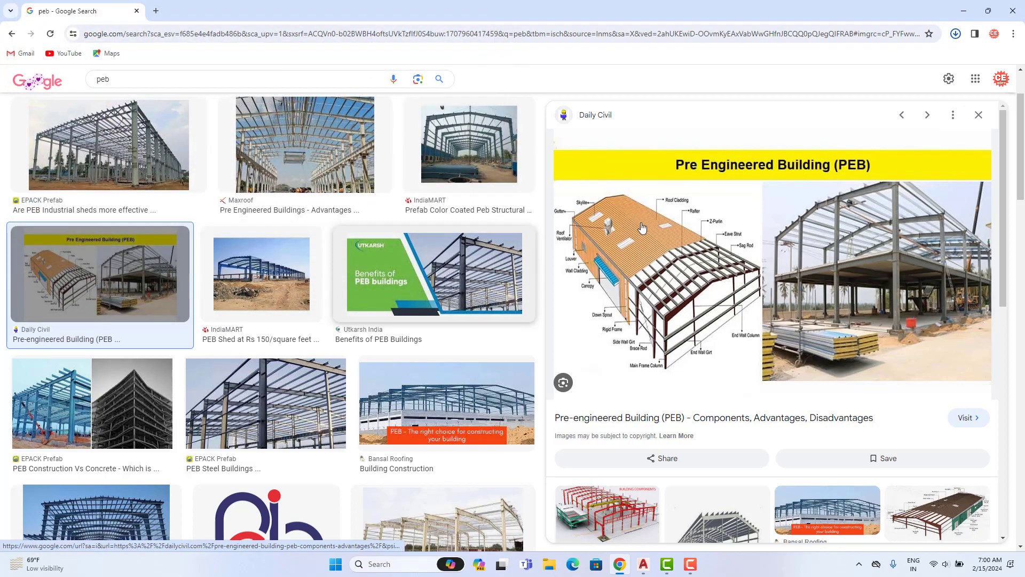
- Open the downloaded Pre-Engineered-Building-PEB-2.jpg and examine the labelled components and the two-storey steel frame photo
{"action": "left_click", "coordinate": [886, 60]}
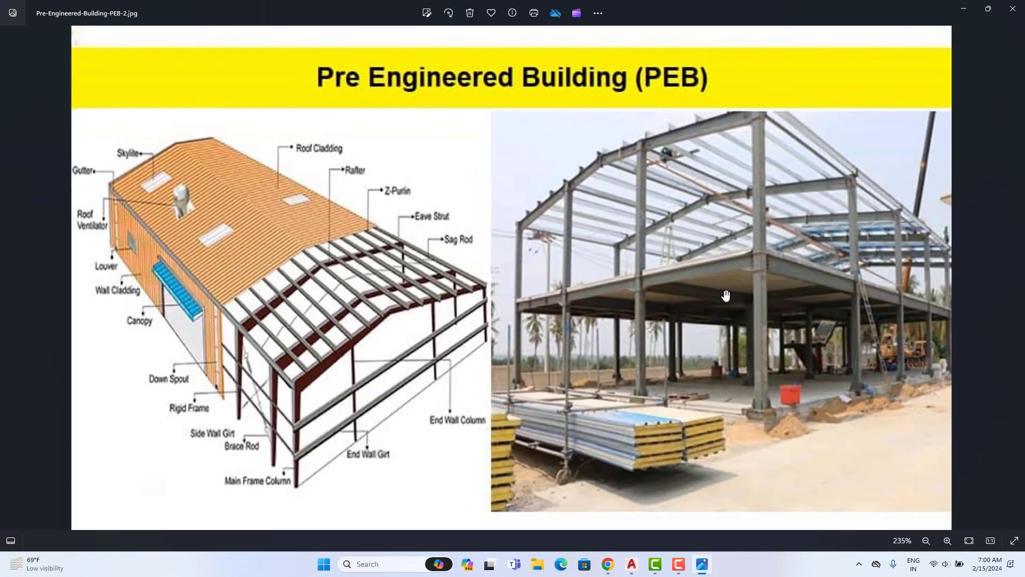
{"action": "left_click_drag", "start_coordinate": [727, 296], "coordinate": [697, 418]}
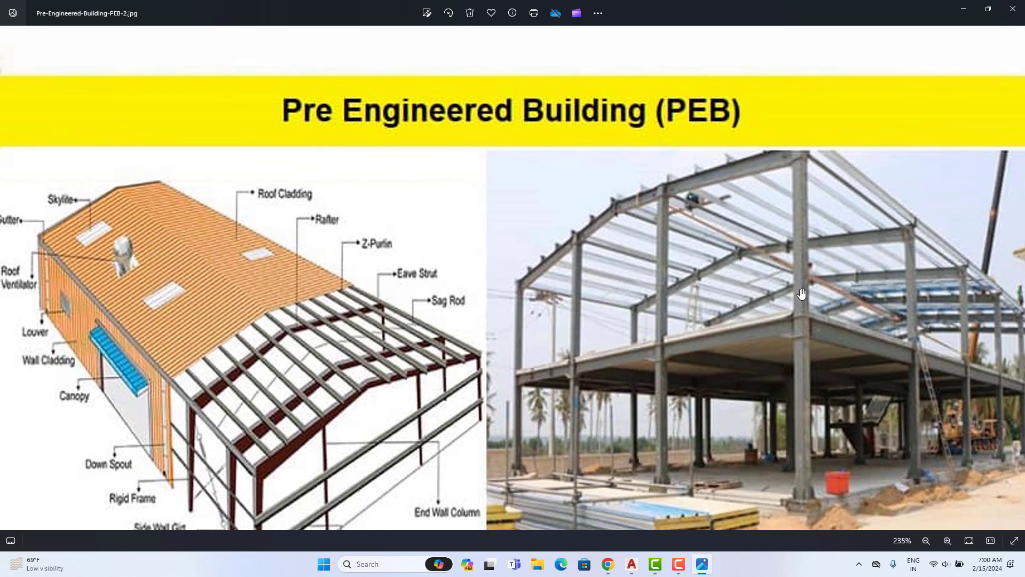
{"action": "scroll", "coordinate": [801, 294], "scroll_direction": "down", "scroll_amount": 2}
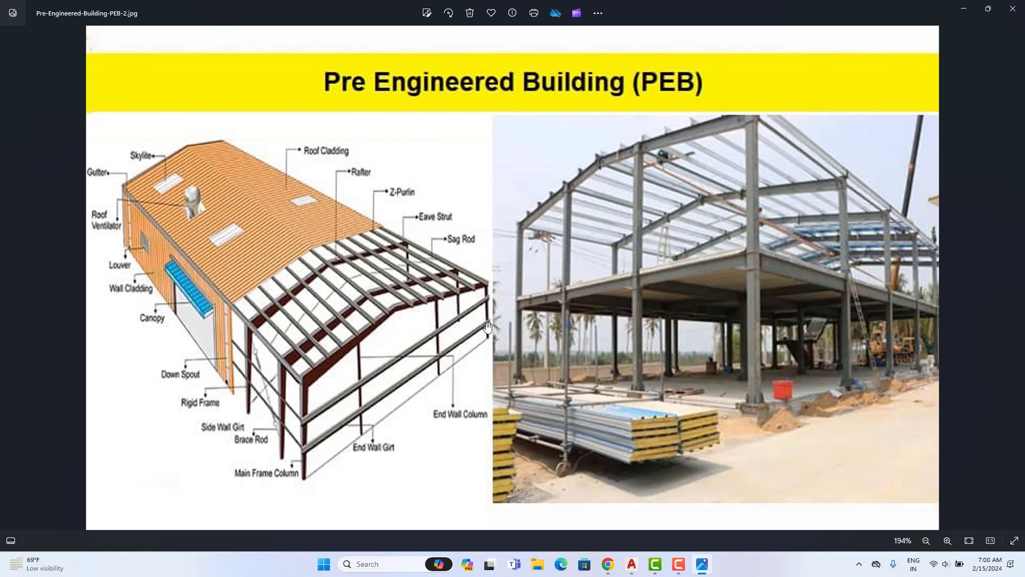
{"action": "scroll", "coordinate": [536, 417], "scroll_direction": "down", "scroll_amount": 3}
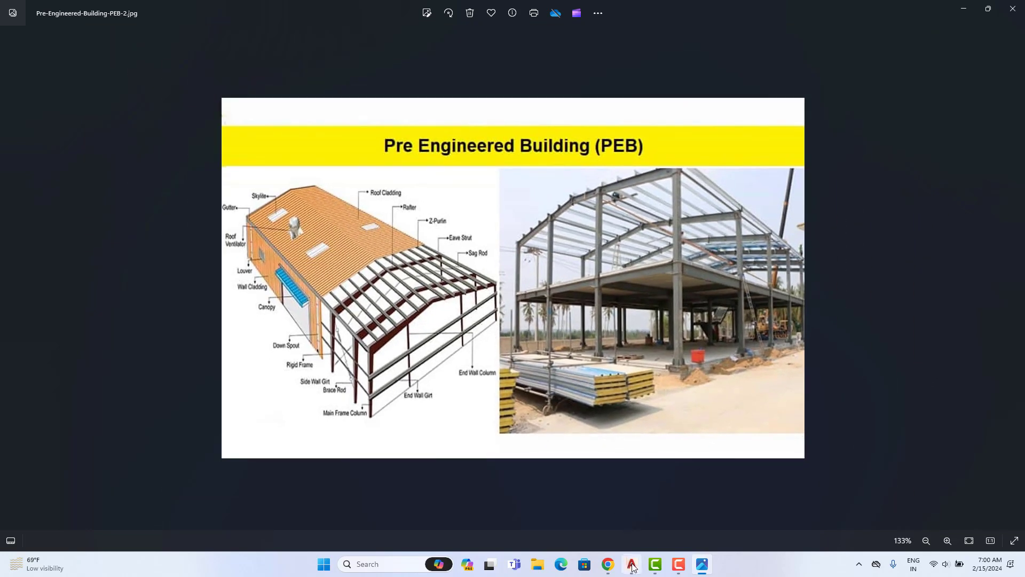
- Switch to AutoCAD and examine the PEB frame elevation and the corner columns and walls of the floor plan
{"action": "left_click", "coordinate": [631, 564]}
{"action": "mouse_move", "coordinate": [483, 427]}
{"action": "middle_mouse_down"}
{"action": "mouse_move", "coordinate": [504, 365]}
{"action": "mouse_move", "coordinate": [474, 377]}
{"action": "middle_mouse_up"}
{"action": "middle_click_drag", "start_coordinate": [348, 264], "coordinate": [349, 298]}
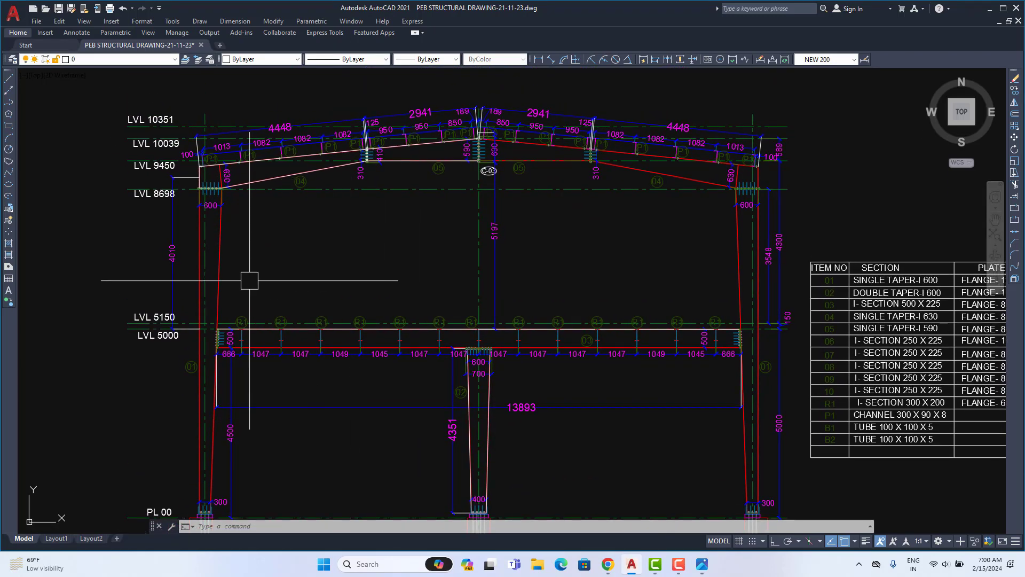
{"action": "mouse_move", "coordinate": [396, 330]}
{"action": "middle_mouse_down"}
{"action": "mouse_move", "coordinate": [417, 293]}
{"action": "mouse_move", "coordinate": [395, 367]}
{"action": "mouse_move", "coordinate": [487, 191]}
{"action": "middle_mouse_up"}
{"action": "scroll", "coordinate": [460, 349], "scroll_direction": "down", "scroll_amount": 8}
{"action": "middle_click_drag", "start_coordinate": [419, 423], "coordinate": [391, 263]}
{"action": "scroll", "coordinate": [393, 264], "scroll_direction": "up", "scroll_amount": 4}
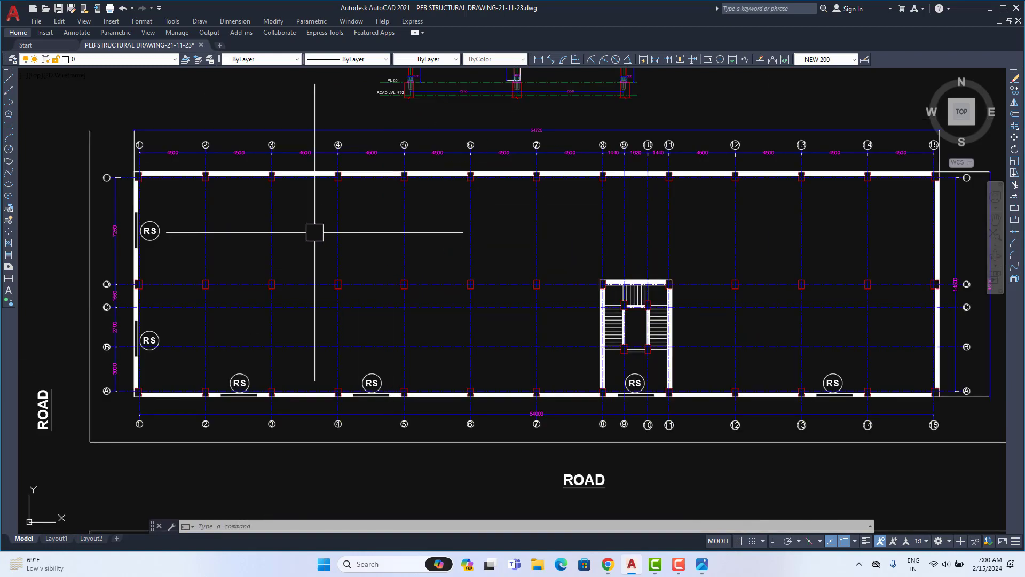
{"action": "scroll", "coordinate": [193, 210], "scroll_direction": "up", "scroll_amount": 6}
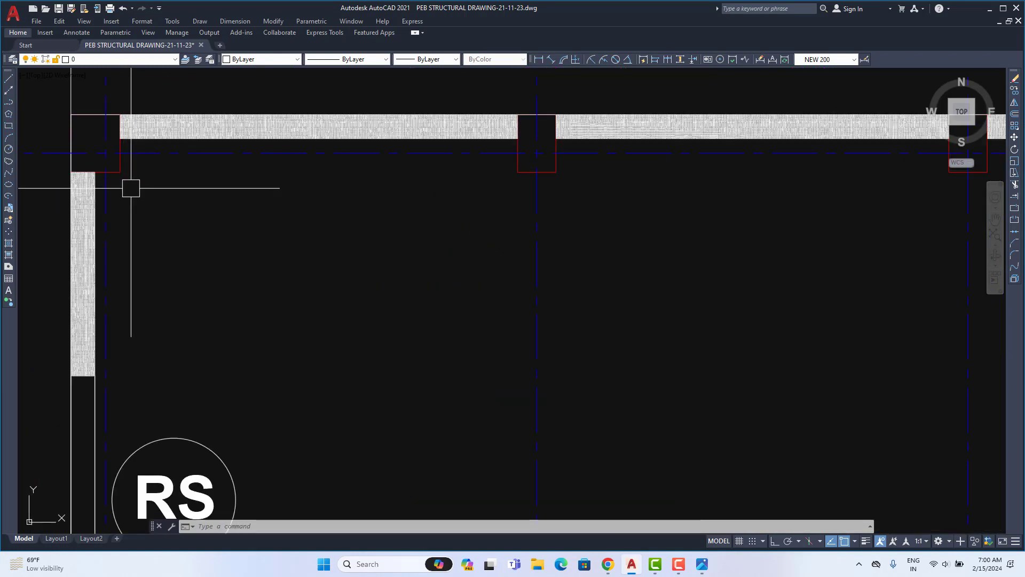
{"action": "scroll", "coordinate": [131, 188], "scroll_direction": "down", "scroll_amount": 6}
{"action": "middle_click_drag", "start_coordinate": [235, 159], "coordinate": [231, 249]}
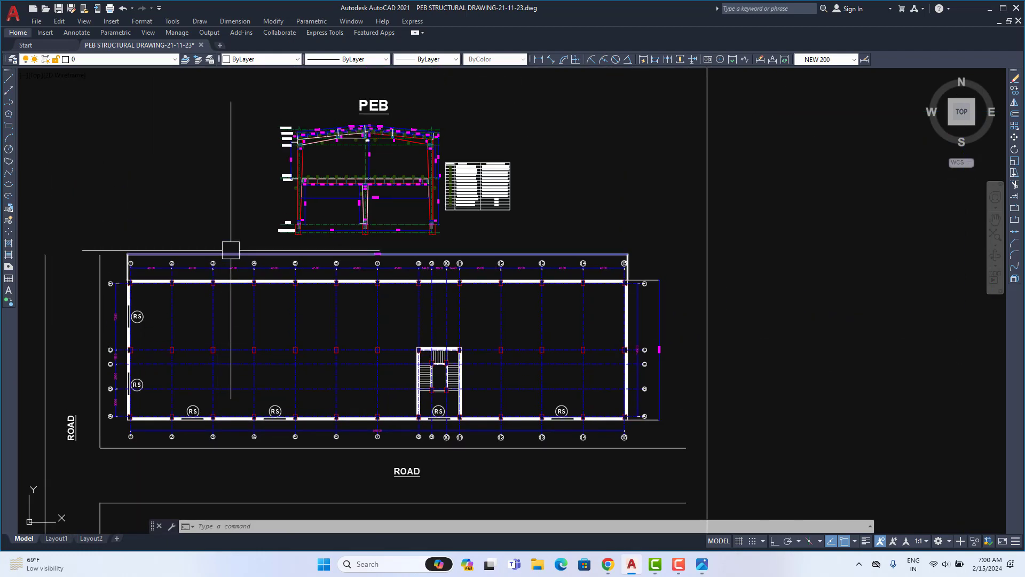
- Compare the PEB frame elevation with the floor plan's column grid, bay spacings and staircase bay
{"action": "scroll", "coordinate": [297, 225], "scroll_direction": "up", "scroll_amount": 8}
{"action": "middle_click_drag", "start_coordinate": [297, 225], "coordinate": [416, 223]}
{"action": "scroll", "coordinate": [416, 223], "scroll_direction": "up", "scroll_amount": 2}
{"action": "mouse_move", "coordinate": [461, 103]}
{"action": "middle_mouse_down"}
{"action": "mouse_move", "coordinate": [413, 243]}
{"action": "mouse_move", "coordinate": [327, 159]}
{"action": "middle_mouse_up"}
{"action": "scroll", "coordinate": [386, 240], "scroll_direction": "down", "scroll_amount": 8}
{"action": "middle_click_drag", "start_coordinate": [365, 287], "coordinate": [464, 177]}
{"action": "middle_click_drag", "start_coordinate": [643, 283], "coordinate": [586, 312]}
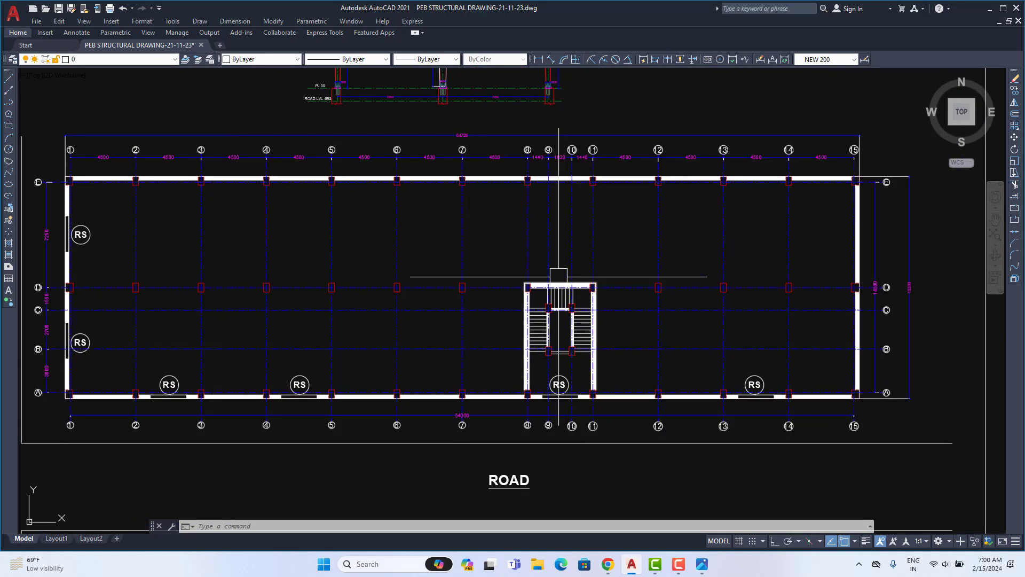
{"action": "mouse_move", "coordinate": [485, 267]}
{"action": "middle_mouse_down"}
{"action": "mouse_move", "coordinate": [484, 345]}
{"action": "mouse_move", "coordinate": [487, 304]}
{"action": "middle_mouse_up"}
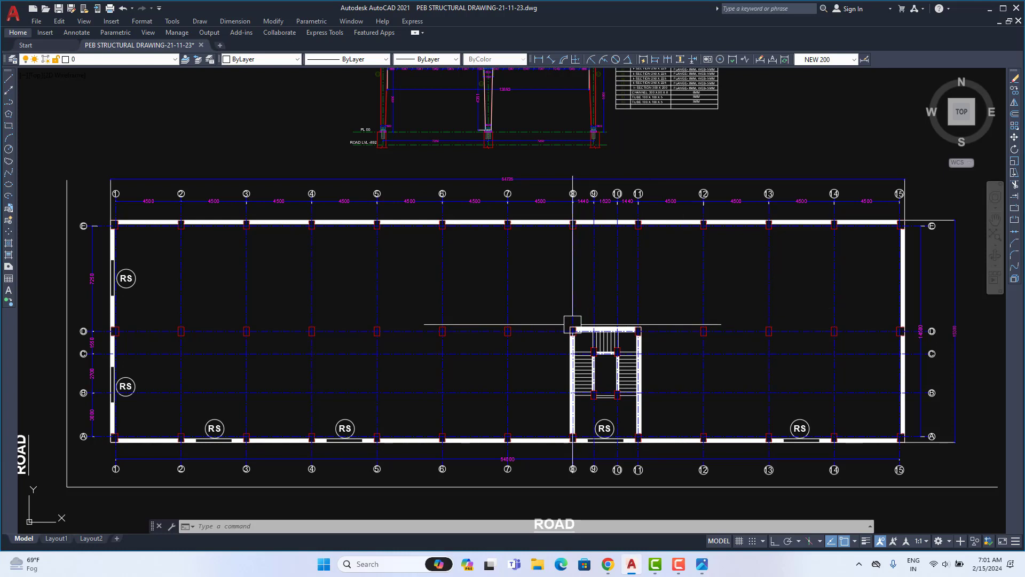
{"action": "middle_click_drag", "start_coordinate": [184, 333], "coordinate": [284, 306]}
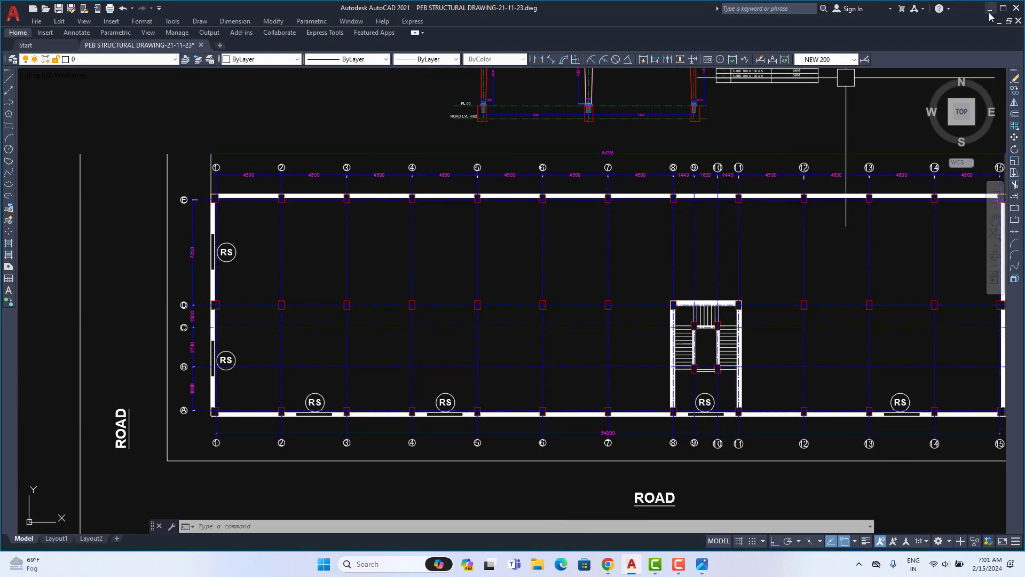
- Minimize the AutoCAD and Chrome windows to reach the desktop and refresh it
{"action": "left_click", "coordinate": [992, 8]}
{"action": "left_click", "coordinate": [971, 12]}
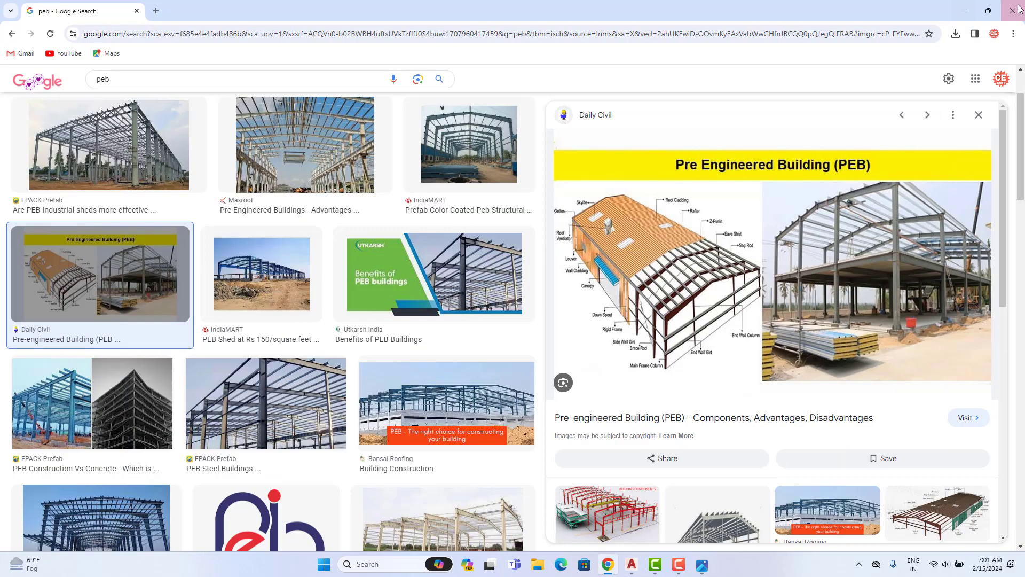
{"action": "left_click", "coordinate": [970, 12]}
{"action": "right_click", "coordinate": [799, 62]}
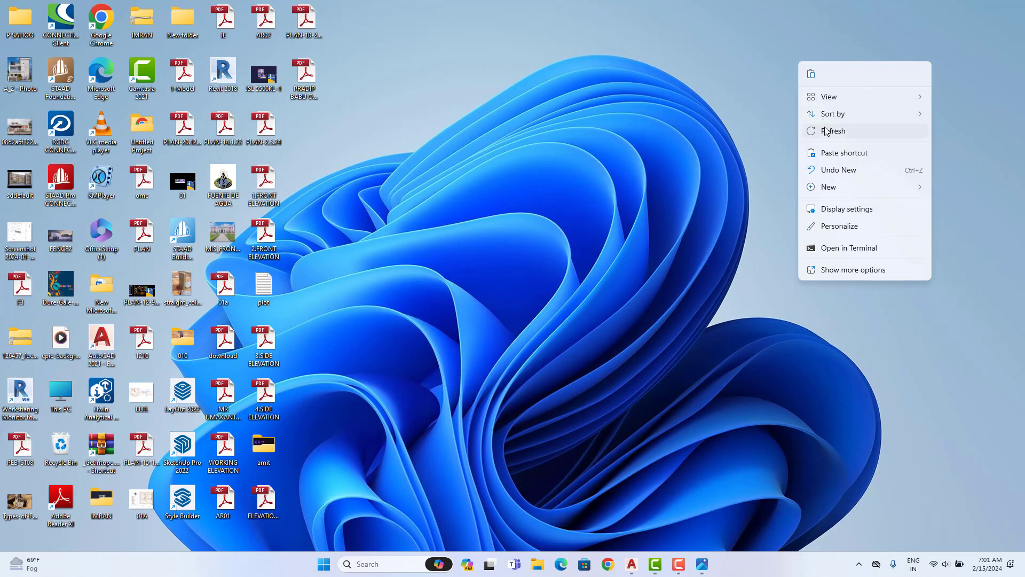
{"action": "left_click", "coordinate": [831, 130]}
{"action": "right_click", "coordinate": [778, 65]}
{"action": "left_click", "coordinate": [817, 133]}
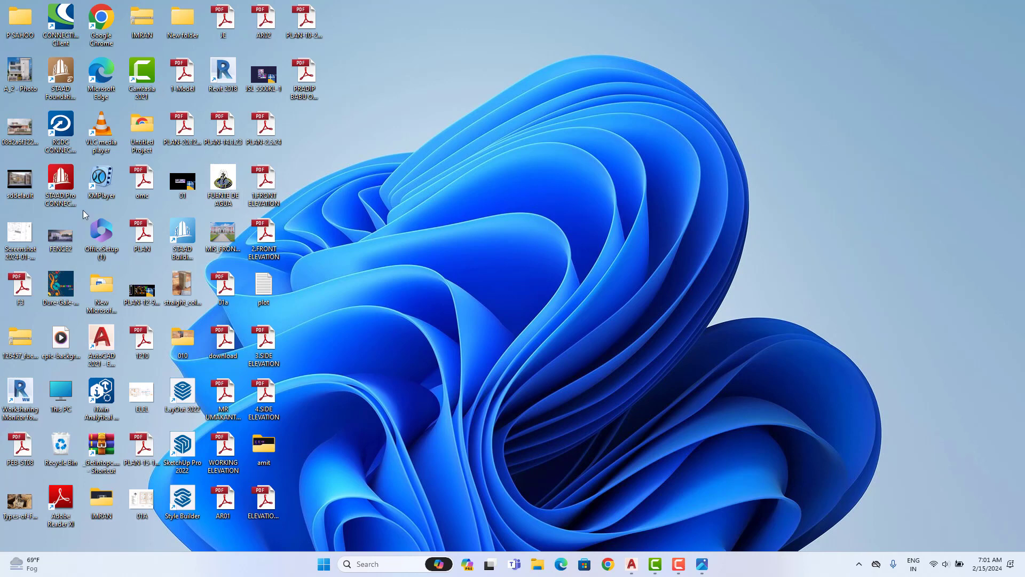
- Launch STAAD.Pro CONNECT Edition and continue with the selected licenses
{"action": "double_click", "coordinate": [70, 194]}
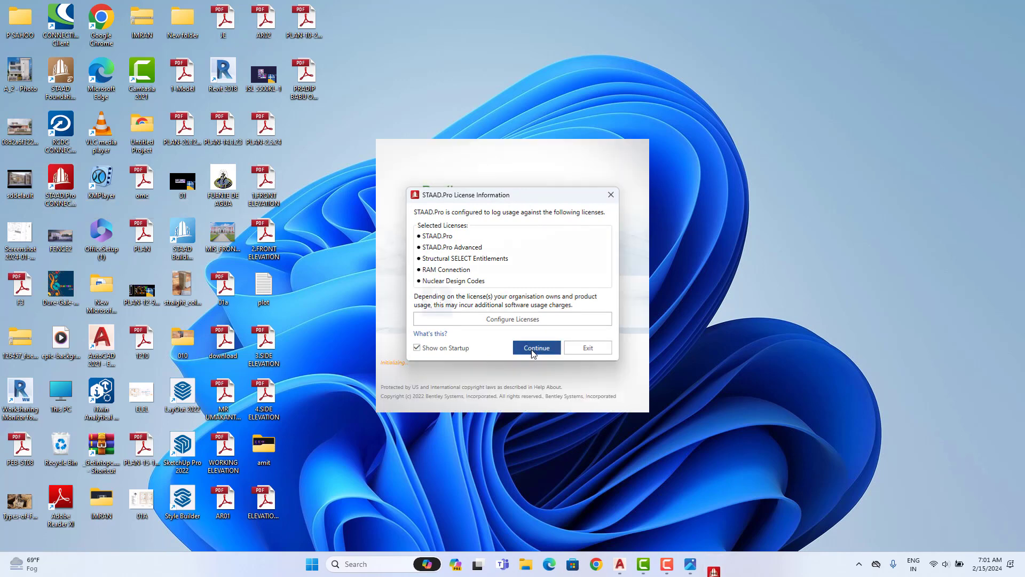
{"action": "left_click", "coordinate": [536, 347]}
{"action": "right_click", "coordinate": [769, 139]}
{"action": "left_click", "coordinate": [803, 207]}
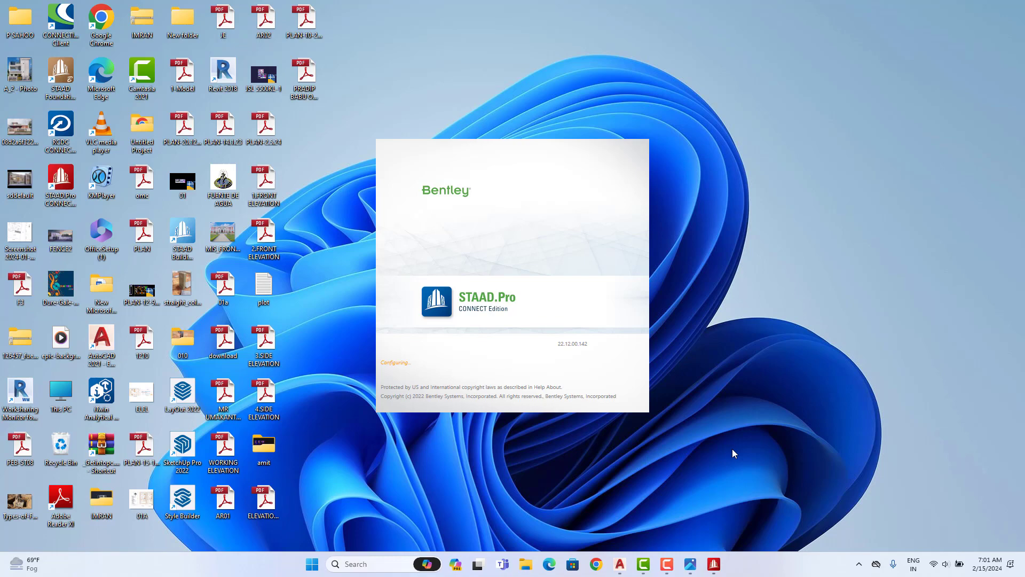
- Switch back to AutoCAD and examine the rafter, purlin and haunch dimensions along the roof of the PEB frame elevation
{"action": "left_click", "coordinate": [620, 564]}
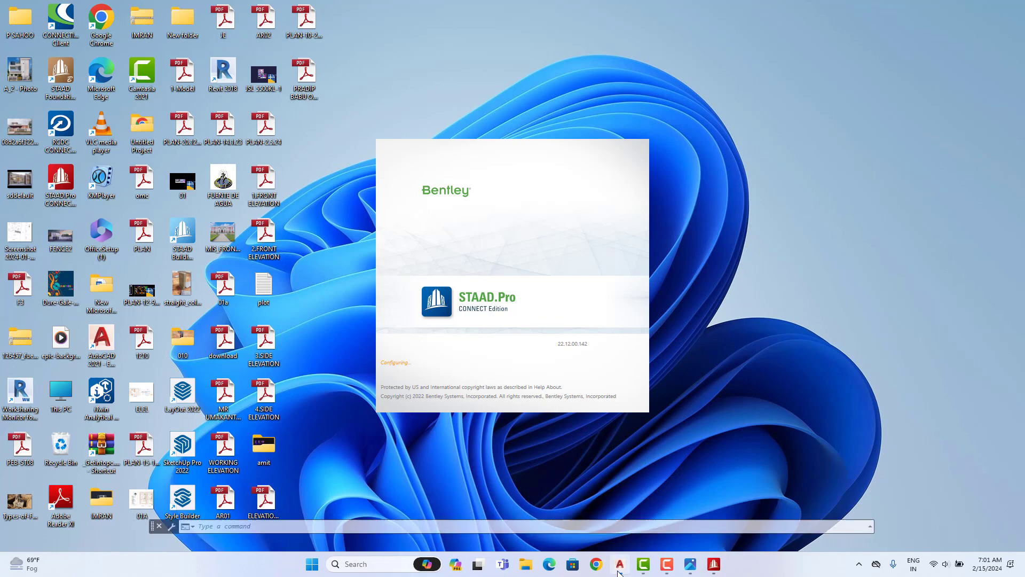
{"action": "middle_click_drag", "start_coordinate": [400, 229], "coordinate": [325, 500]}
{"action": "scroll", "coordinate": [496, 242], "scroll_direction": "up", "scroll_amount": 6}
{"action": "scroll", "coordinate": [446, 238], "scroll_direction": "up", "scroll_amount": 2}
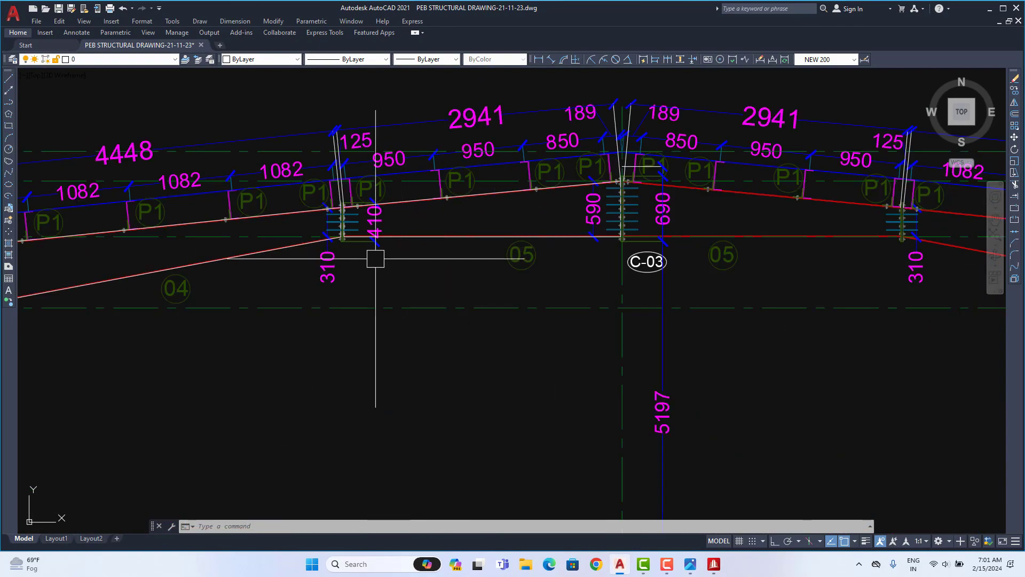
{"action": "middle_click_drag", "start_coordinate": [799, 335], "coordinate": [503, 401]}
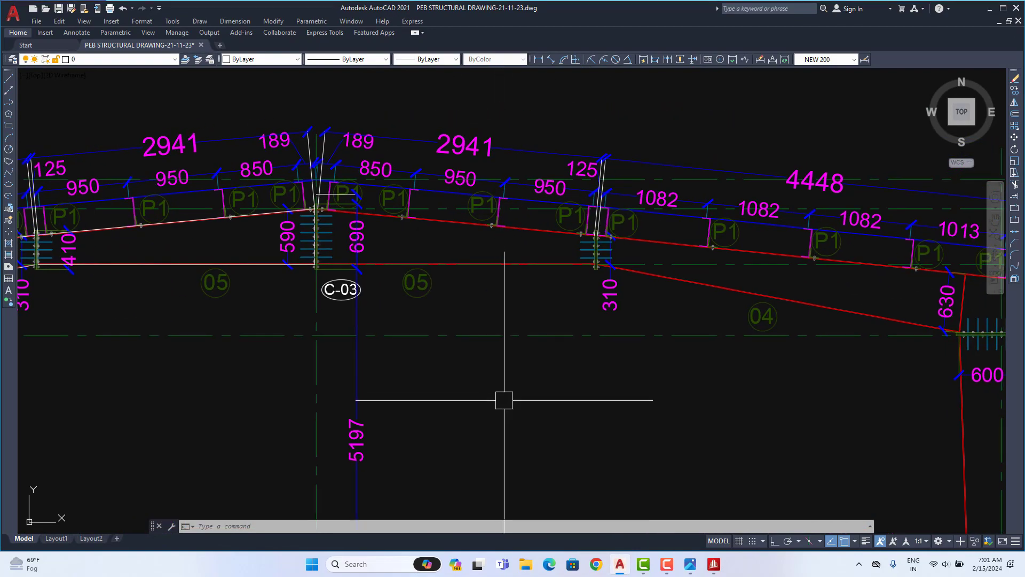
{"action": "scroll", "coordinate": [580, 201], "scroll_direction": "down", "scroll_amount": 10}
{"action": "scroll", "coordinate": [597, 278], "scroll_direction": "up", "scroll_amount": 4}
{"action": "middle_click_drag", "start_coordinate": [596, 267], "coordinate": [577, 362]}
{"action": "middle_click_drag", "start_coordinate": [678, 274], "coordinate": [559, 294]}
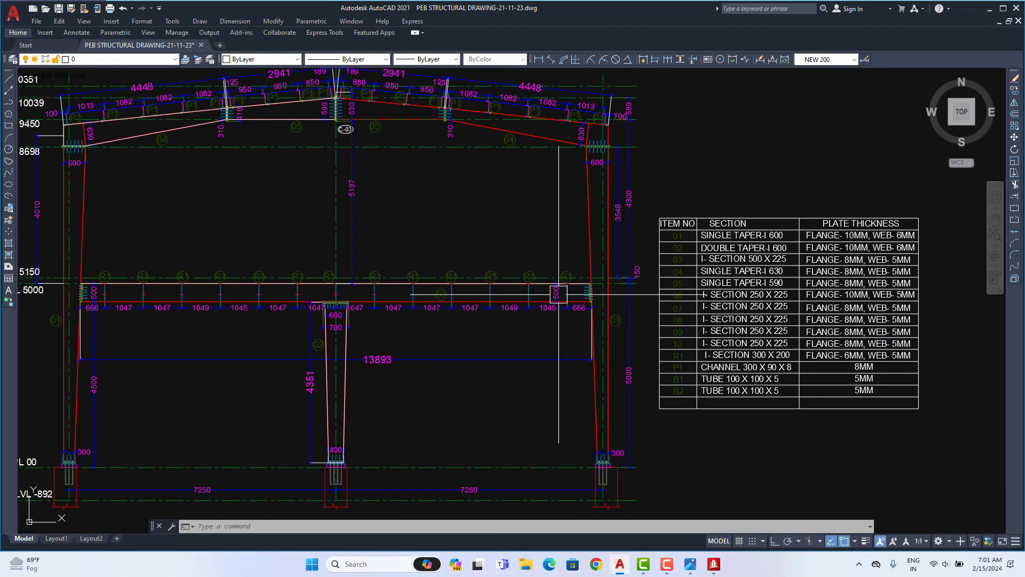
- Review the section sizes and plate thicknesses in the item table beside the PEB frame elevation
{"action": "middle_click_drag", "start_coordinate": [775, 279], "coordinate": [597, 285]}
{"action": "scroll", "coordinate": [595, 281], "scroll_direction": "up", "scroll_amount": 4}
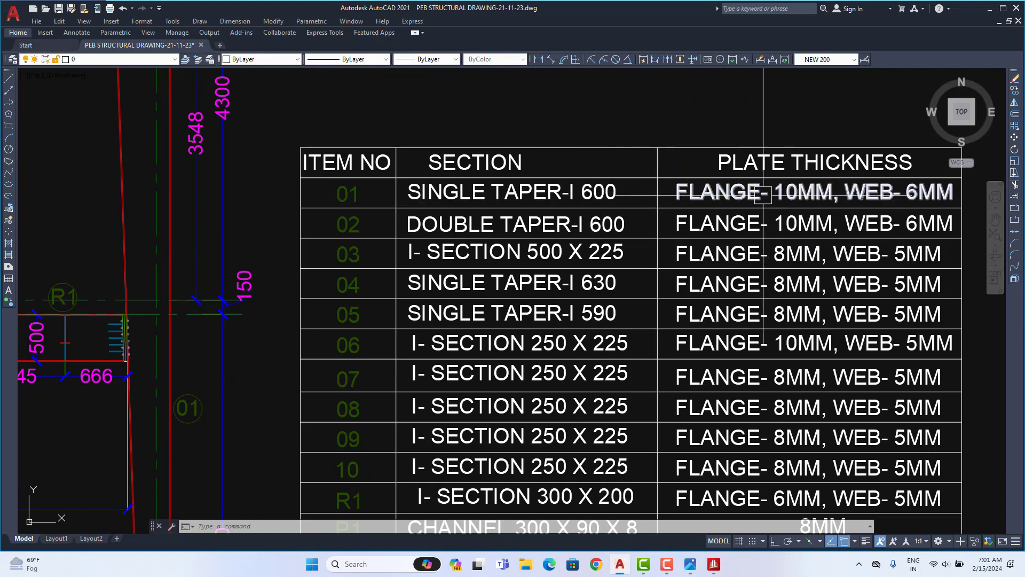
{"action": "scroll", "coordinate": [614, 257], "scroll_direction": "down", "scroll_amount": 3}
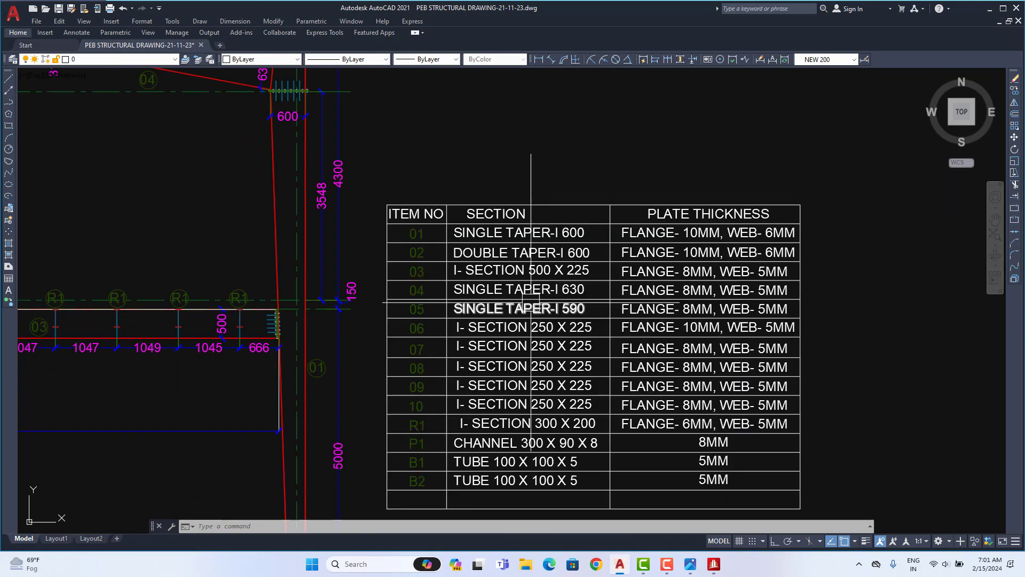
{"action": "scroll", "coordinate": [729, 369], "scroll_direction": "down", "scroll_amount": 3}
{"action": "middle_click_drag", "start_coordinate": [659, 374], "coordinate": [703, 346]}
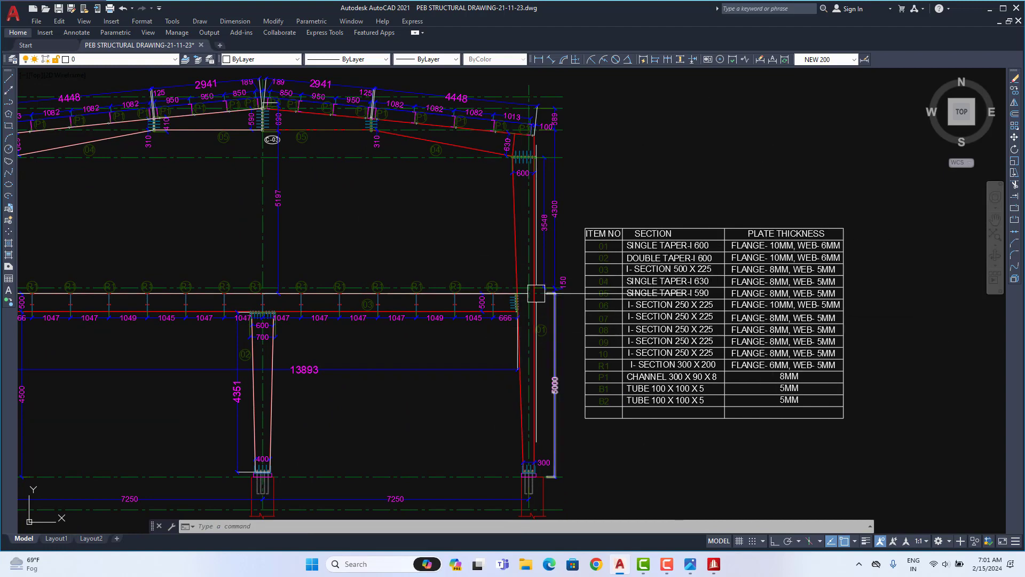
{"action": "scroll", "coordinate": [811, 273], "scroll_direction": "up", "scroll_amount": 4}
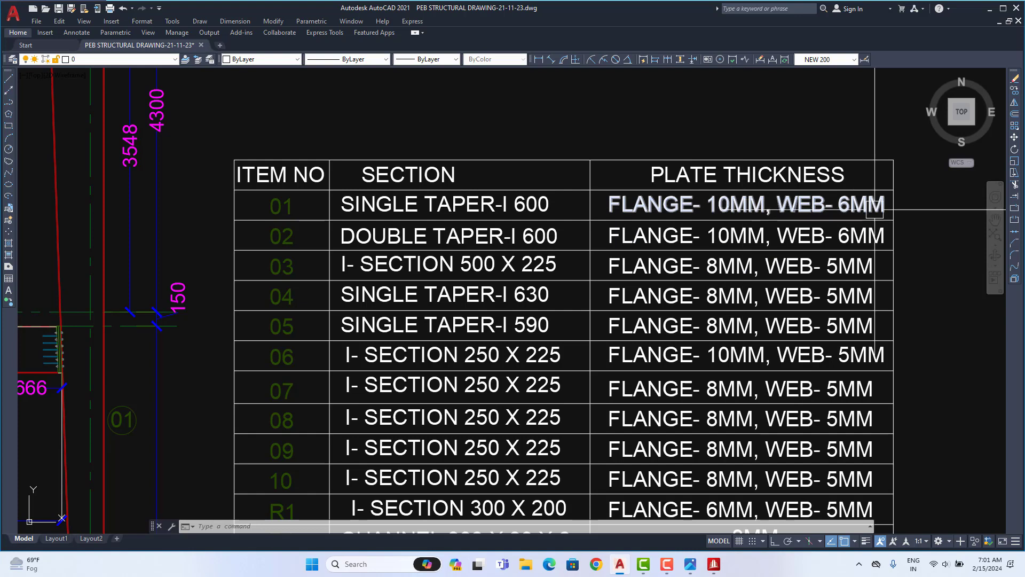
{"action": "scroll", "coordinate": [805, 244], "scroll_direction": "down", "scroll_amount": 6}
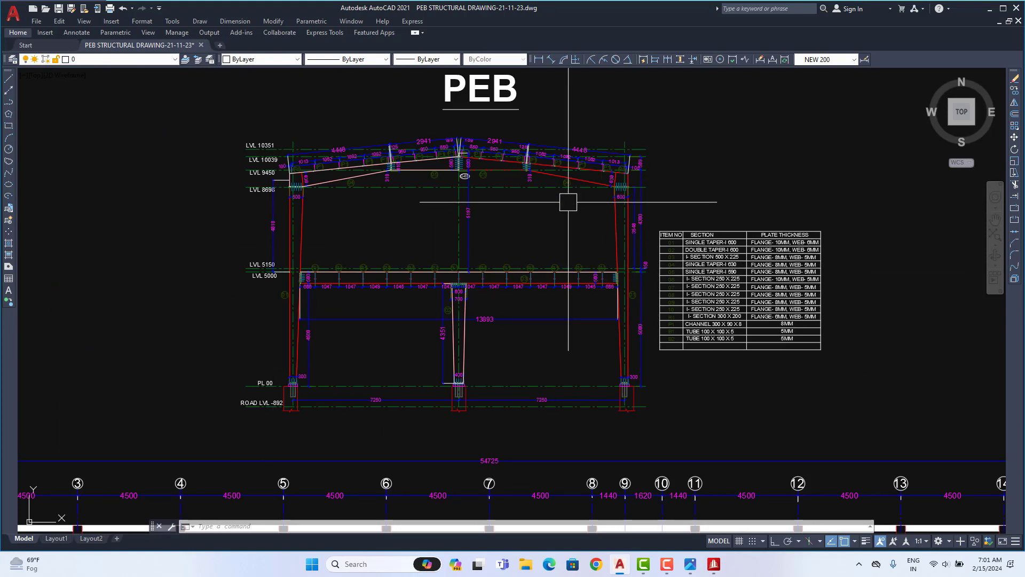
- Switch to STAAD.Pro and accept the application configuration with the Metric base unit and Y up as the global axis
{"action": "left_click", "coordinate": [989, 9]}
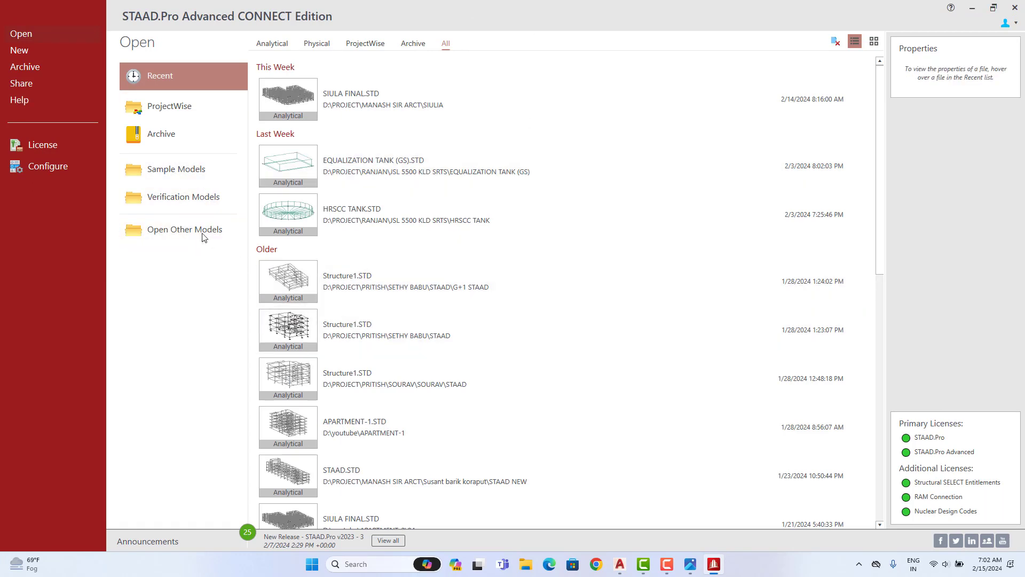
{"action": "left_click", "coordinate": [37, 171]}
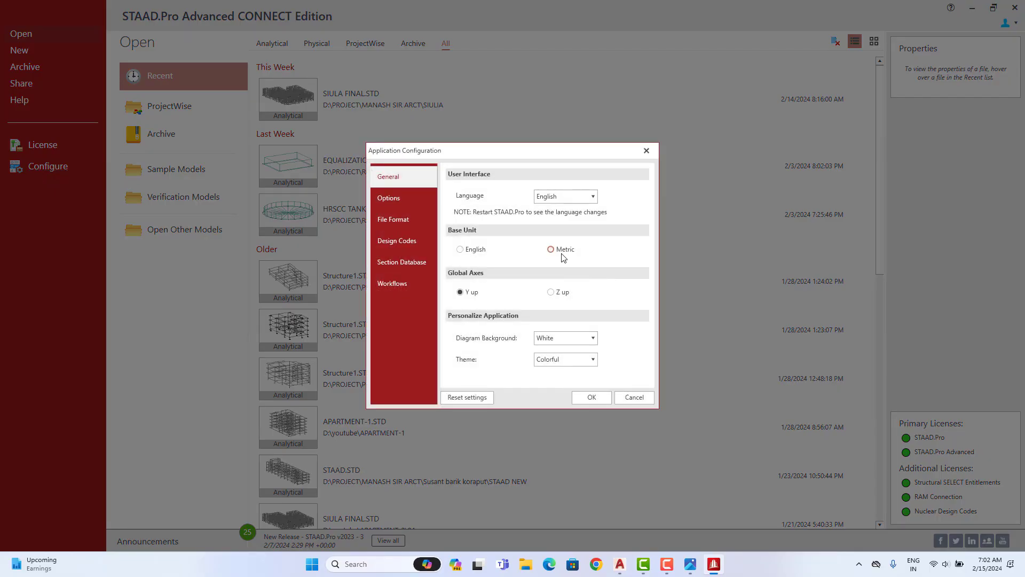
{"action": "left_click", "coordinate": [590, 397]}
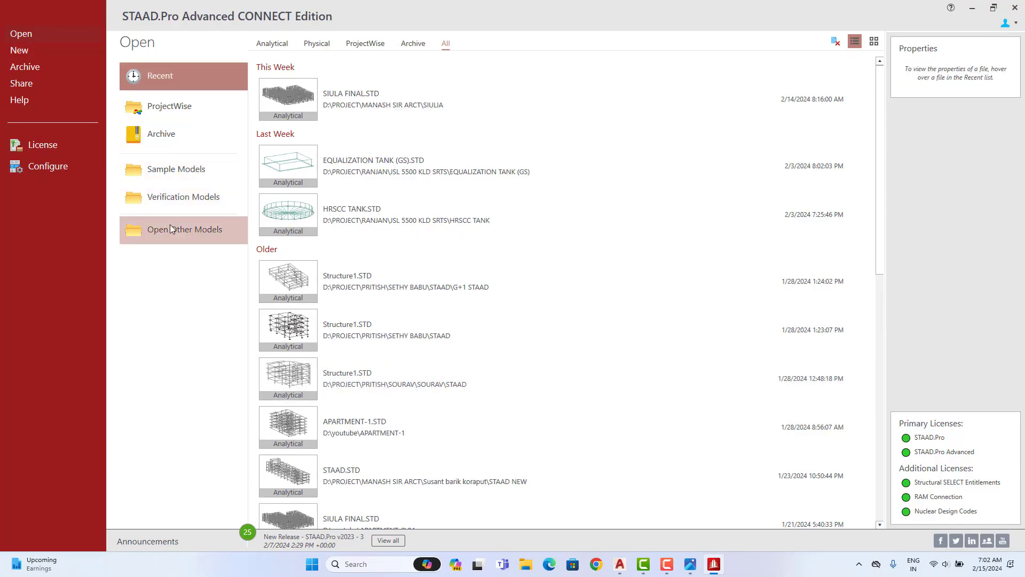
- Start a new analytical model with metric units and name the file PEB
{"action": "left_click", "coordinate": [45, 56]}
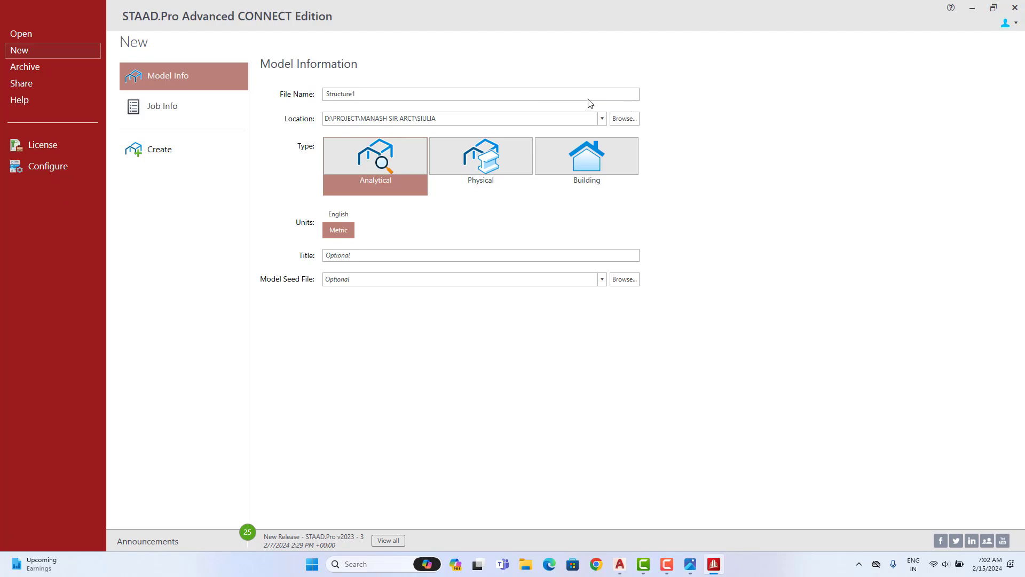
{"action": "left_click_drag", "start_coordinate": [373, 95], "coordinate": [297, 91]}
{"action": "left_click_drag", "start_coordinate": [375, 96], "coordinate": [266, 99]}
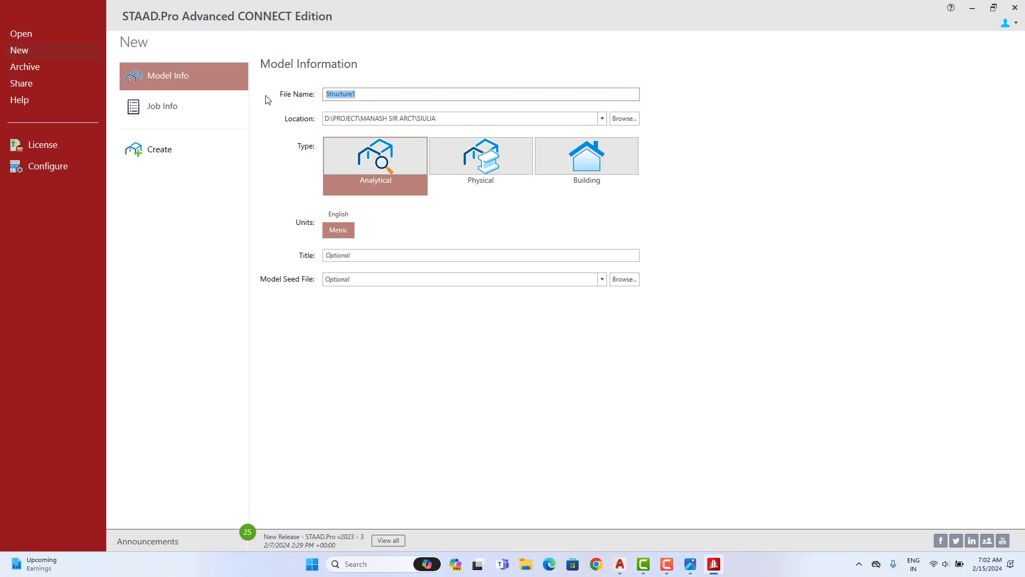
{"action": "type", "text": "PEB"}
- Set the model location to D:\youtube\PEB\New folder and create the model
{"action": "left_click", "coordinate": [625, 118]}
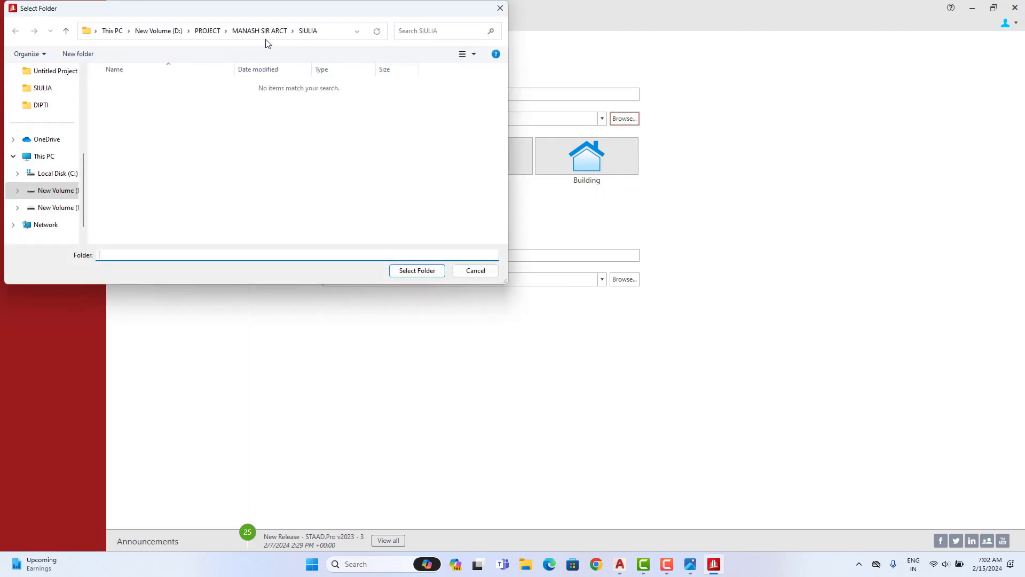
{"action": "left_click", "coordinate": [158, 31]}
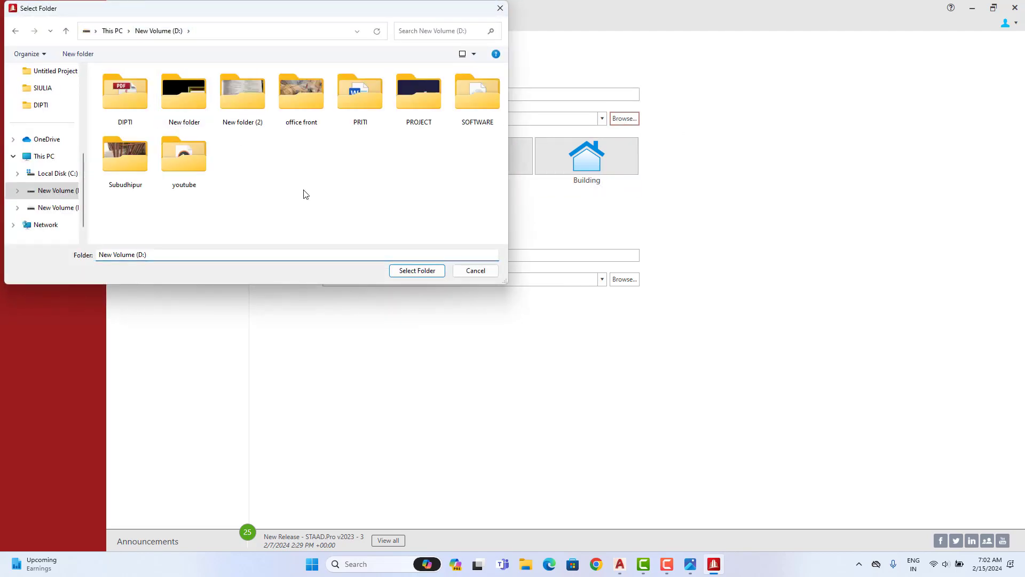
{"action": "double_click", "coordinate": [183, 166]}
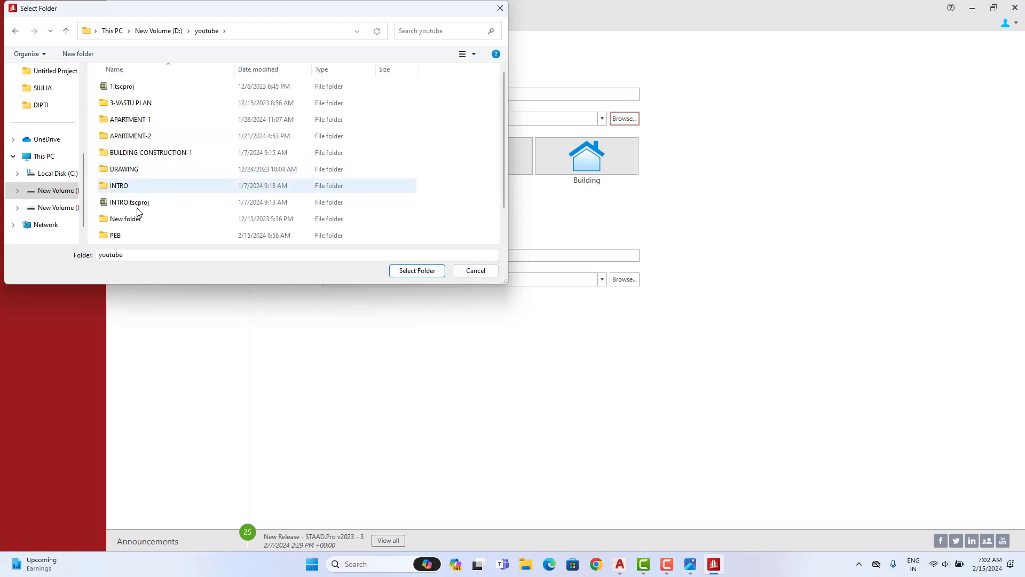
{"action": "double_click", "coordinate": [125, 235]}
{"action": "double_click", "coordinate": [151, 90]}
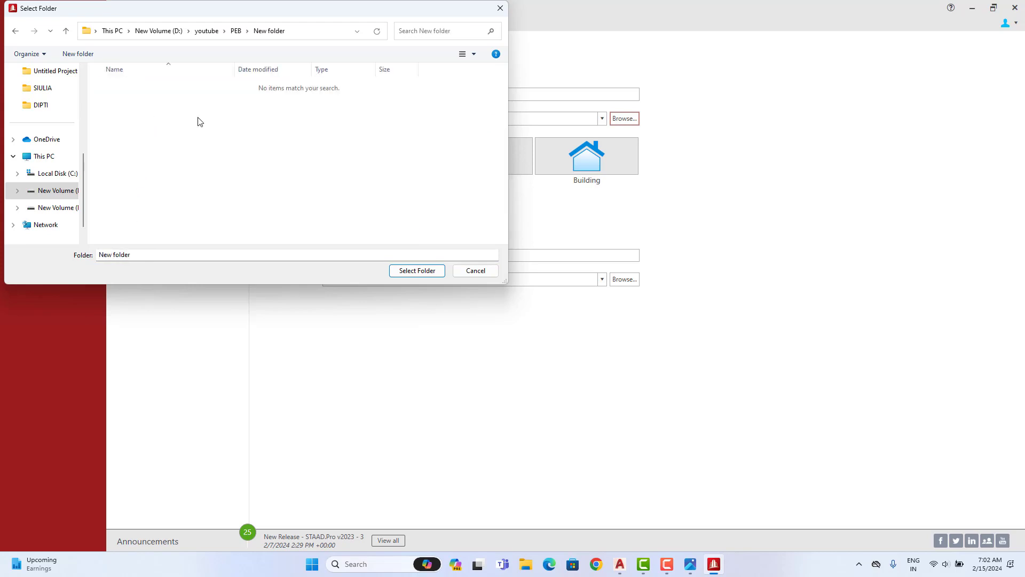
{"action": "left_click", "coordinate": [413, 272]}
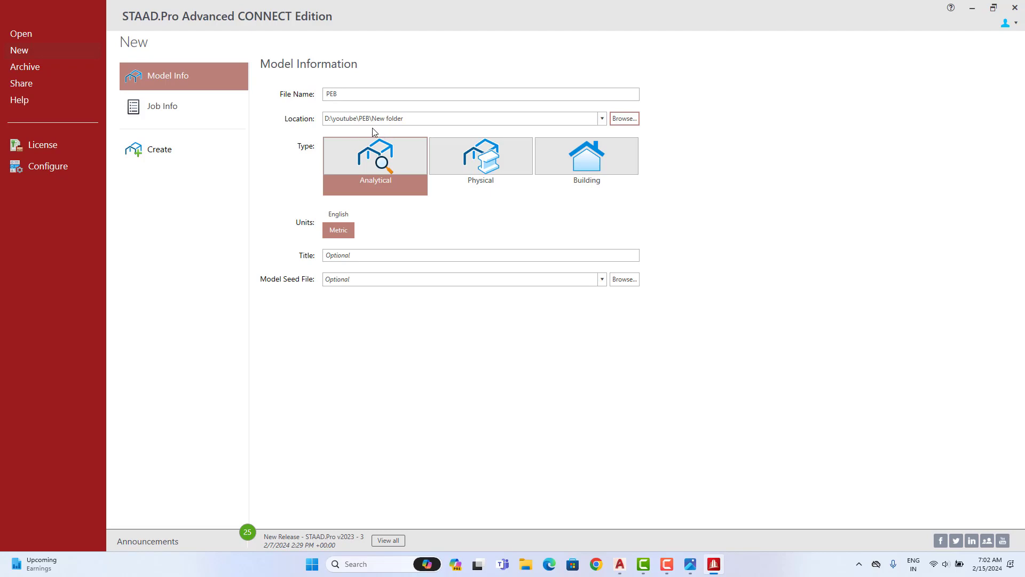
{"action": "left_click", "coordinate": [192, 156]}
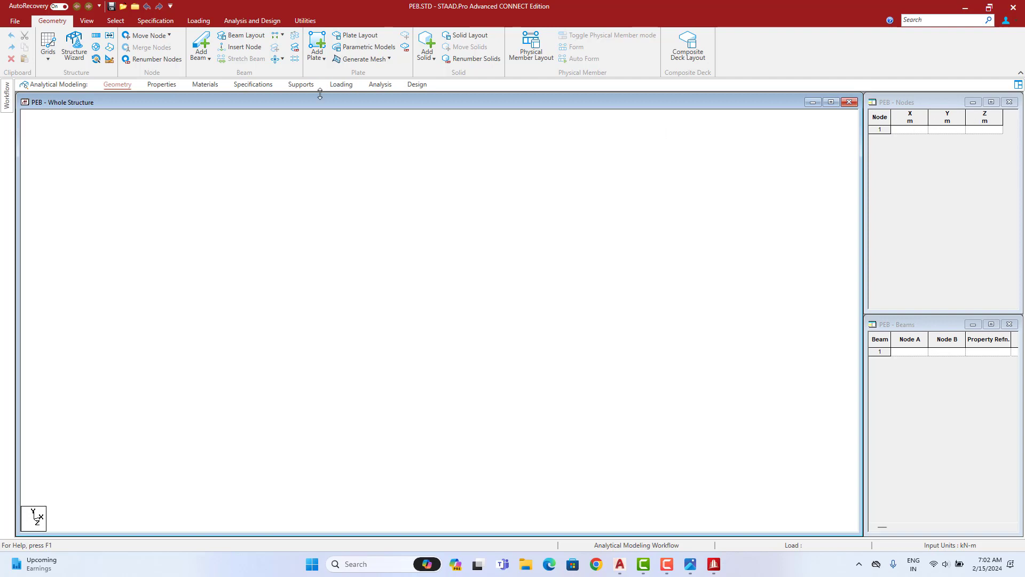
- Set the model's metric input units to Millimeter for length and Newton for force
{"action": "left_click", "coordinate": [109, 60]}
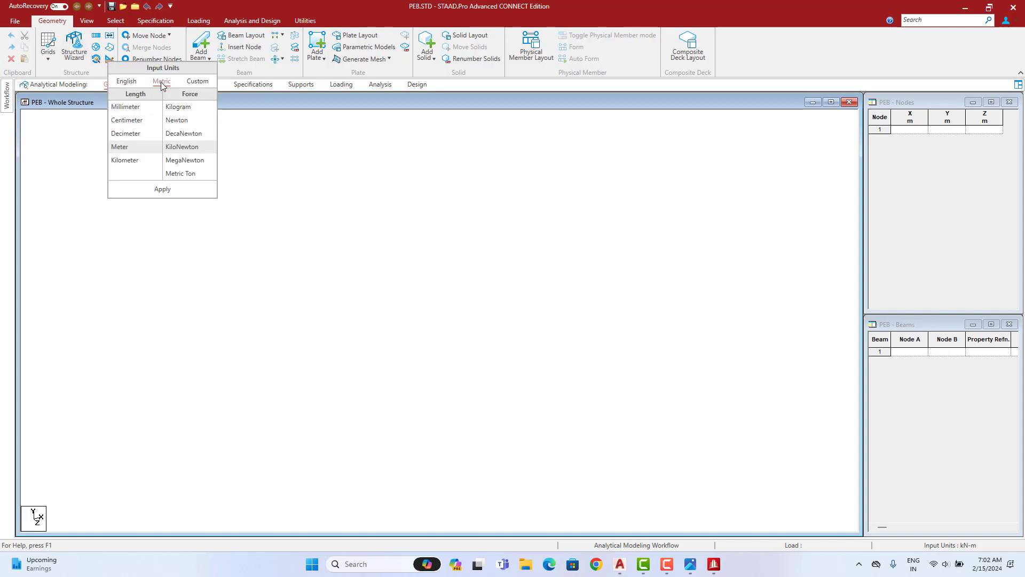
{"action": "left_click", "coordinate": [125, 107]}
{"action": "left_click", "coordinate": [177, 120]}
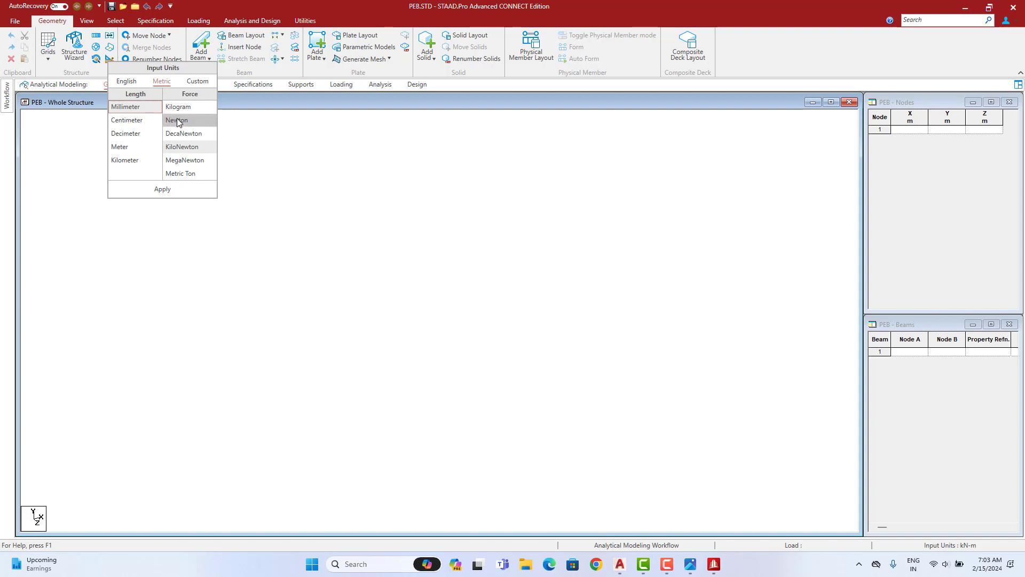
{"action": "left_click", "coordinate": [157, 190]}
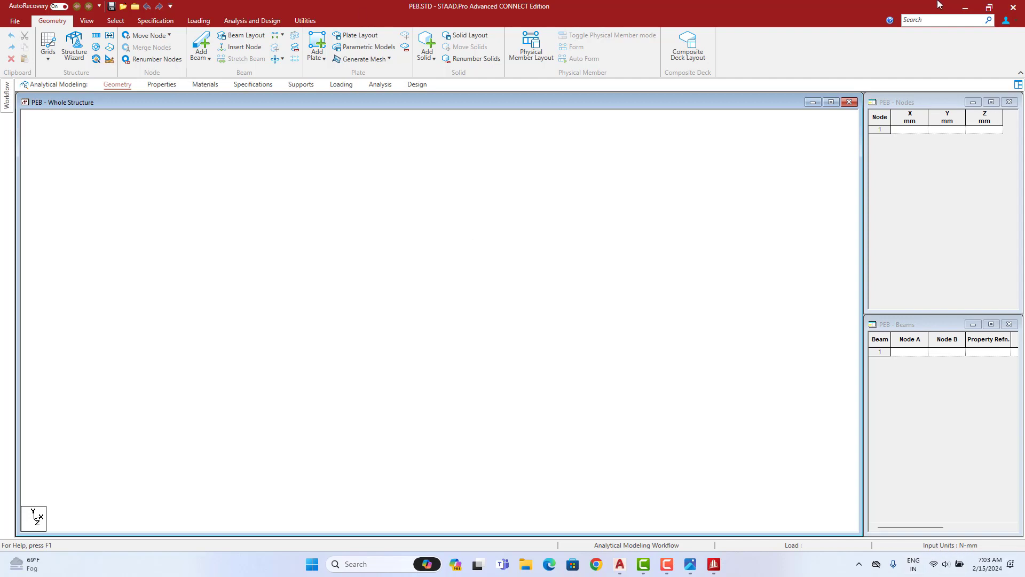
- Restore the STAAD.Pro window from full screen and narrow it to slightly more than half the screen width
{"action": "left_click", "coordinate": [990, 6]}
{"action": "left_click", "coordinate": [988, 11]}
{"action": "left_click", "coordinate": [989, 6]}
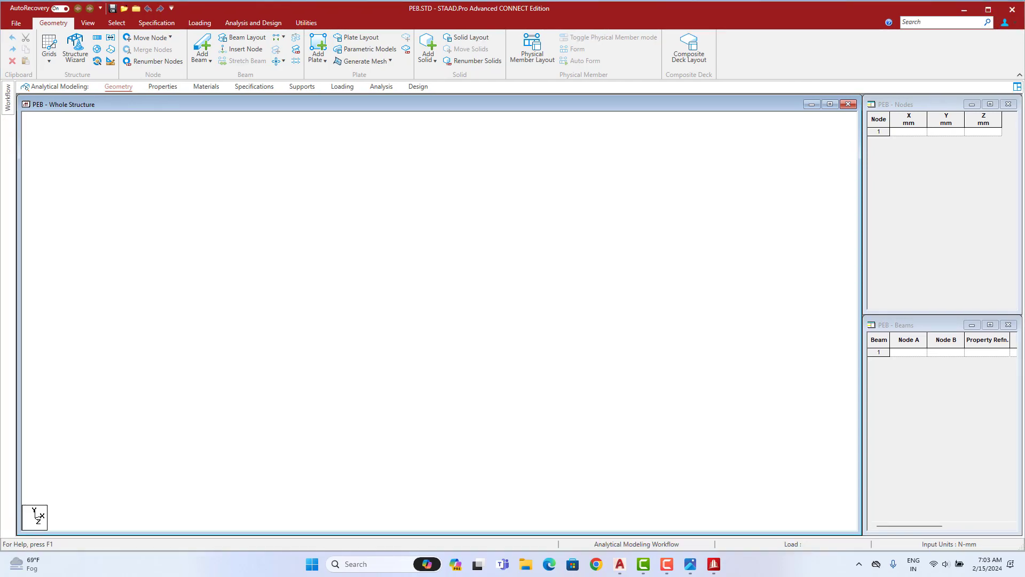
{"action": "left_click_drag", "start_coordinate": [1021, 198], "coordinate": [636, 199]}
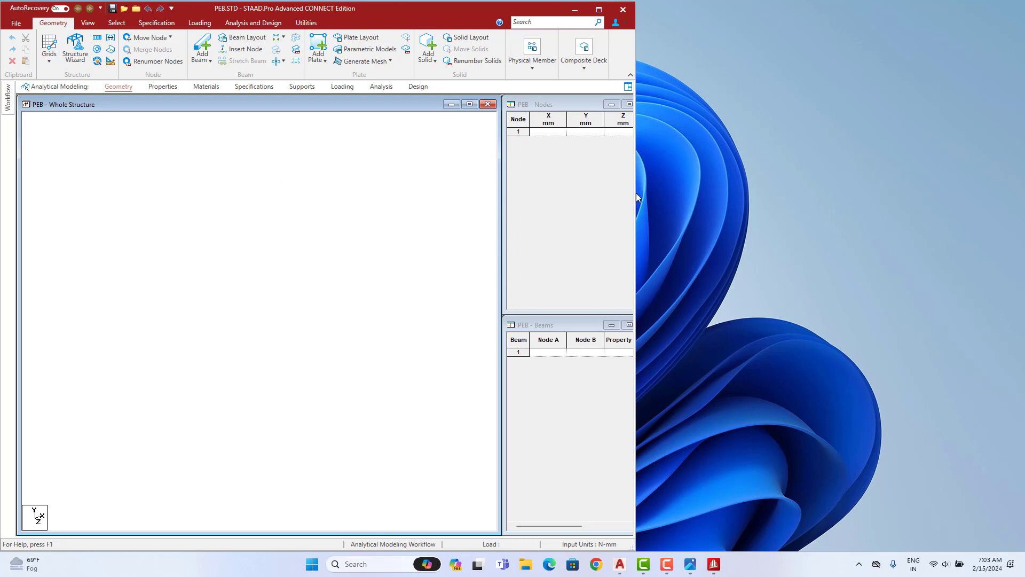
{"action": "left_click_drag", "start_coordinate": [634, 193], "coordinate": [564, 207]}
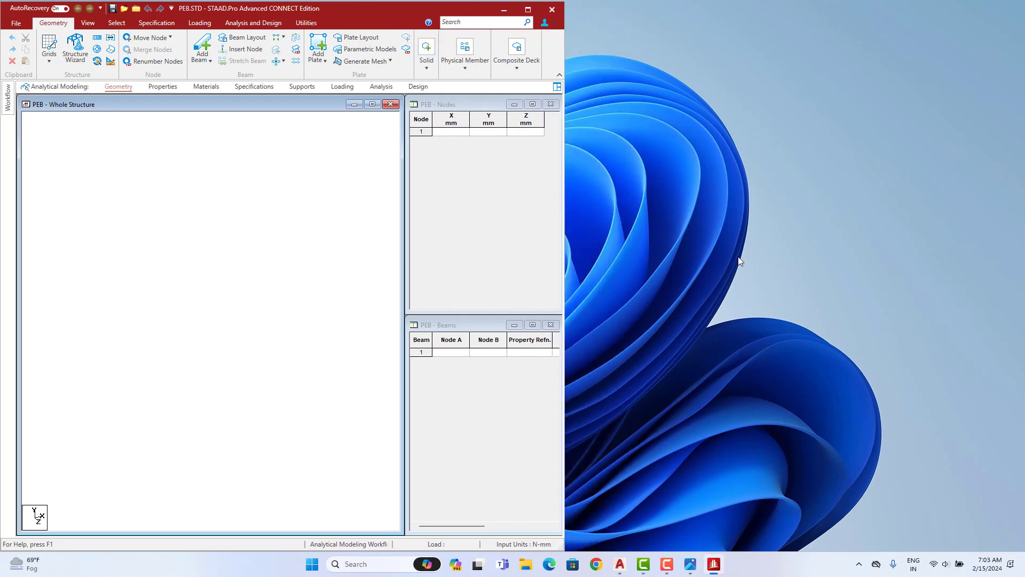
- Switch to AutoCAD and narrow its restored window so it sits side by side with STAAD.Pro
{"action": "left_click", "coordinate": [620, 564]}
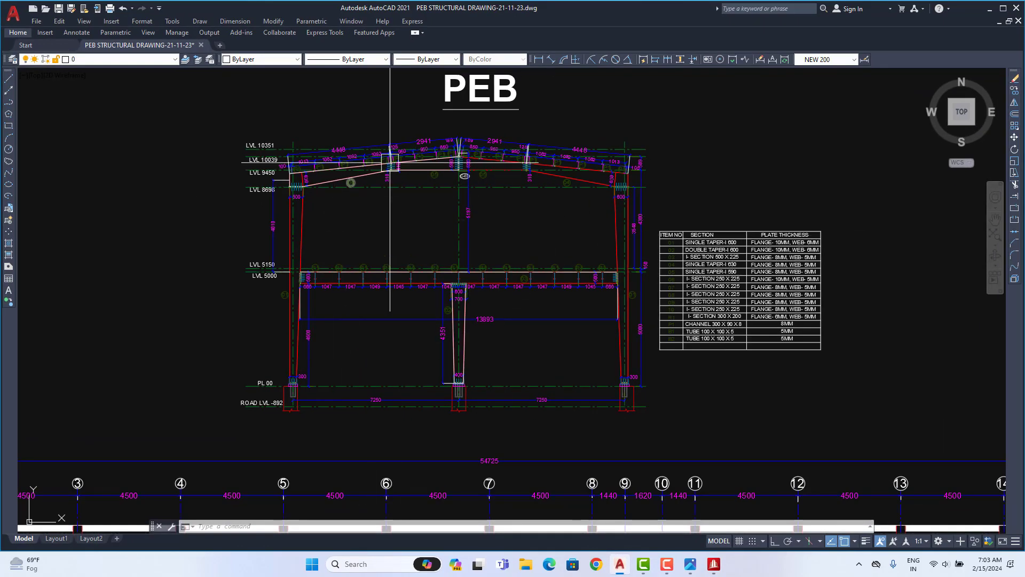
{"action": "left_click", "coordinate": [1003, 9]}
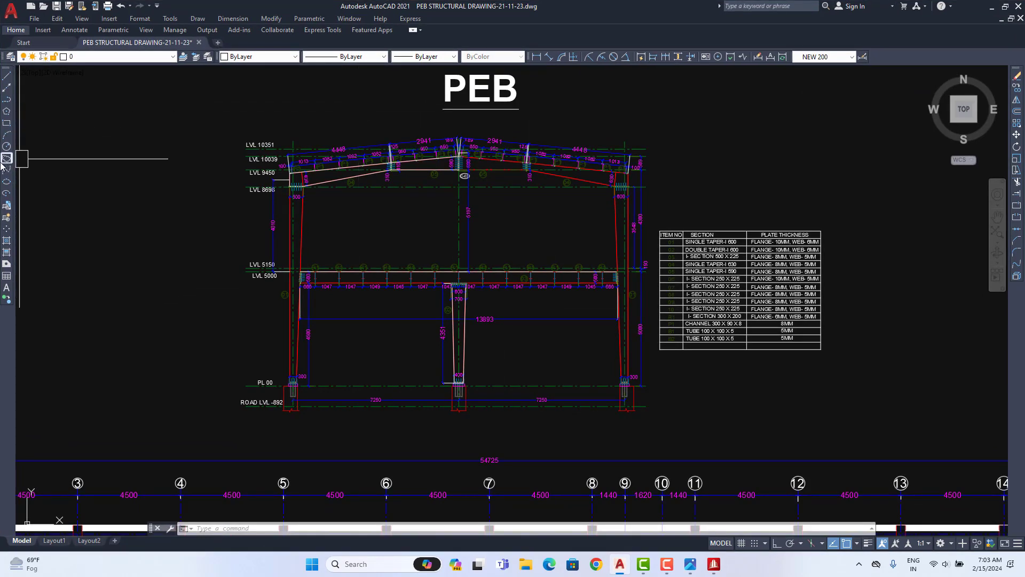
{"action": "left_click", "coordinate": [1006, 6]}
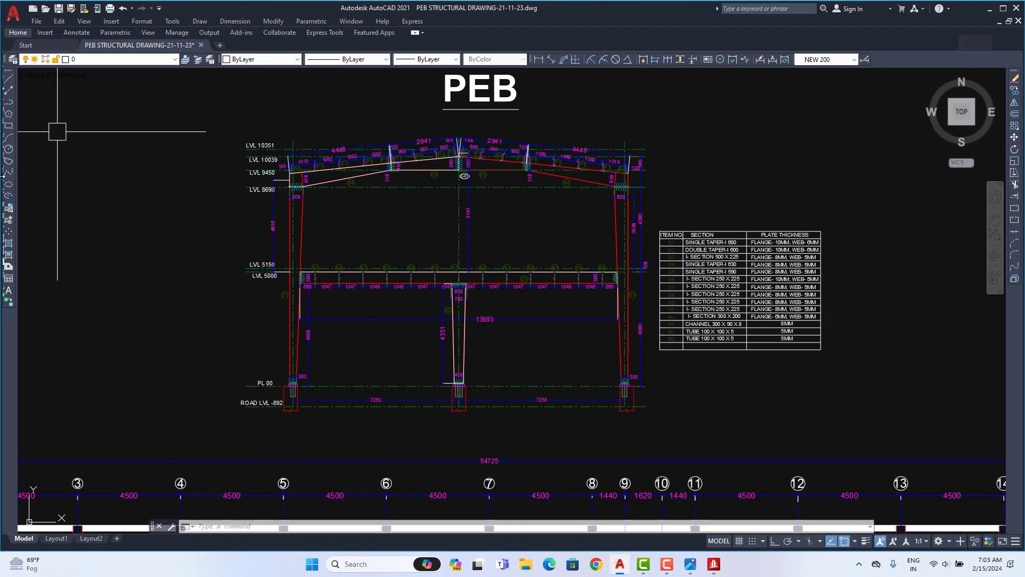
{"action": "mouse_move", "coordinate": [5, 174]}
{"action": "left_mouse_down"}
{"action": "mouse_move", "coordinate": [617, 177]}
{"action": "mouse_move", "coordinate": [559, 179]}
{"action": "left_mouse_up"}
- Examine the ridge of the PEB frame elevation and the column grid along the floor plan up to its far end
{"action": "middle_click_drag", "start_coordinate": [774, 171], "coordinate": [806, 271]}
{"action": "scroll", "coordinate": [806, 271], "scroll_direction": "up", "scroll_amount": 3}
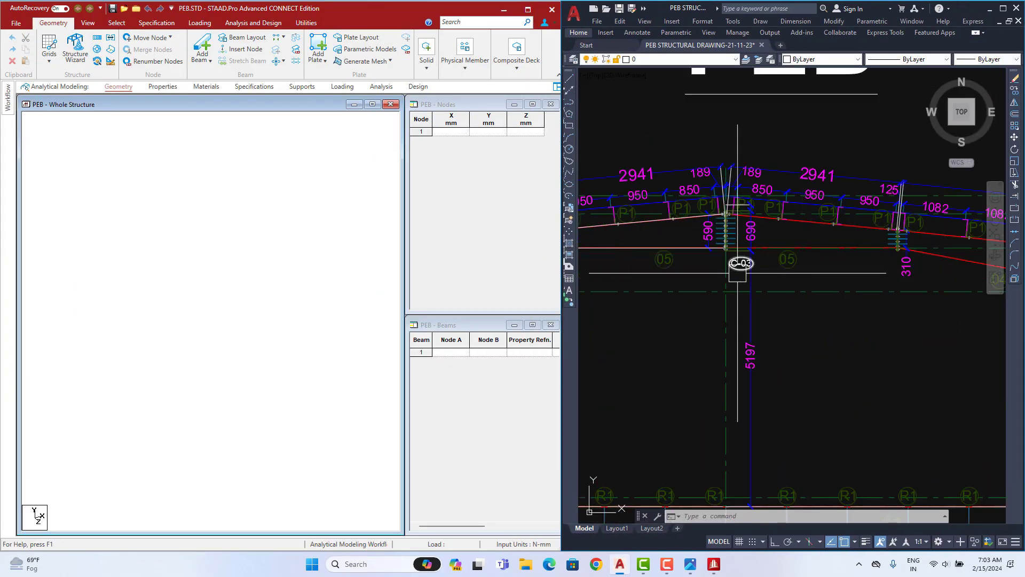
{"action": "scroll", "coordinate": [737, 273], "scroll_direction": "down", "scroll_amount": 3}
{"action": "middle_click_drag", "start_coordinate": [725, 345], "coordinate": [821, 293]}
{"action": "scroll", "coordinate": [748, 168], "scroll_direction": "down", "scroll_amount": 5}
{"action": "middle_click_drag", "start_coordinate": [759, 190], "coordinate": [759, 150]}
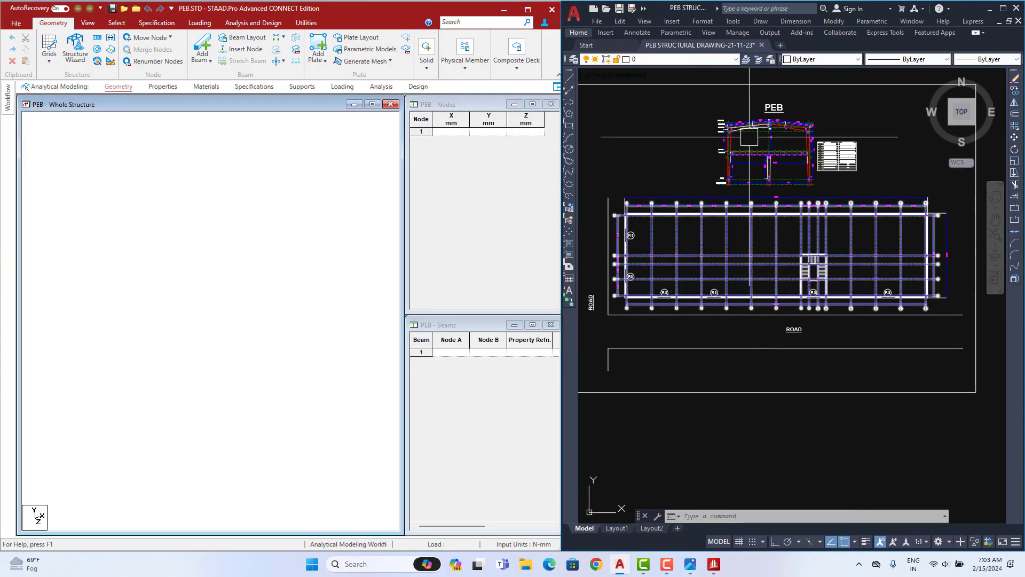
{"action": "scroll", "coordinate": [711, 152], "scroll_direction": "up", "scroll_amount": 2}
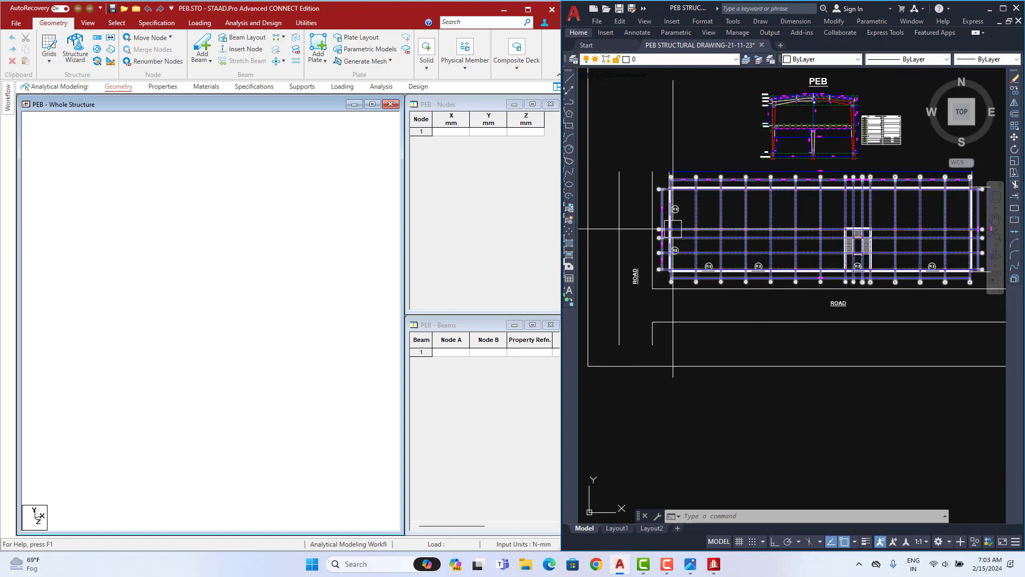
{"action": "scroll", "coordinate": [675, 152], "scroll_direction": "up", "scroll_amount": 3}
{"action": "middle_click_drag", "start_coordinate": [736, 193], "coordinate": [677, 260]}
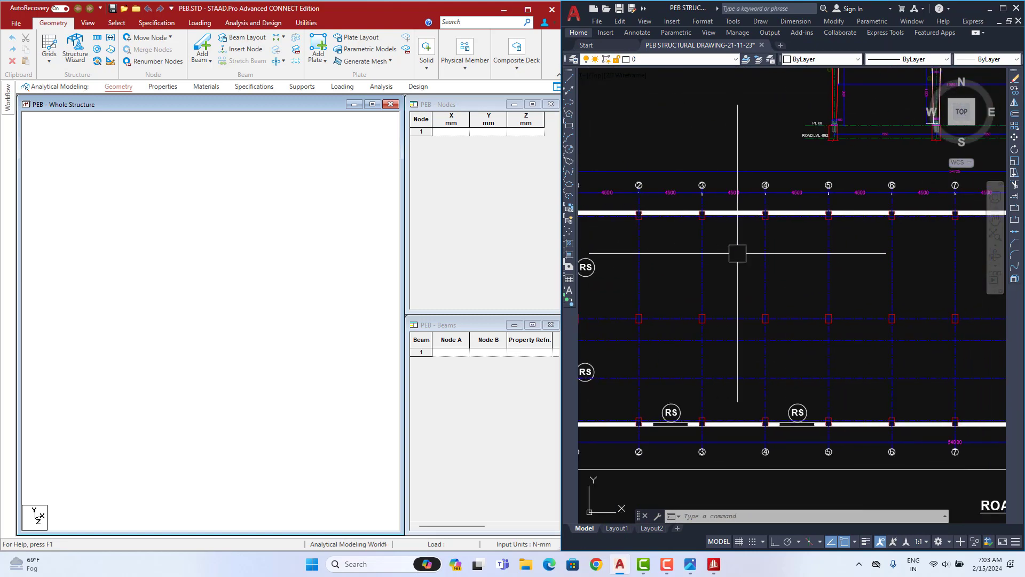
{"action": "middle_click_drag", "start_coordinate": [803, 258], "coordinate": [632, 267]}
{"action": "middle_click_drag", "start_coordinate": [862, 266], "coordinate": [643, 267]}
{"action": "middle_click_drag", "start_coordinate": [902, 260], "coordinate": [822, 261]}
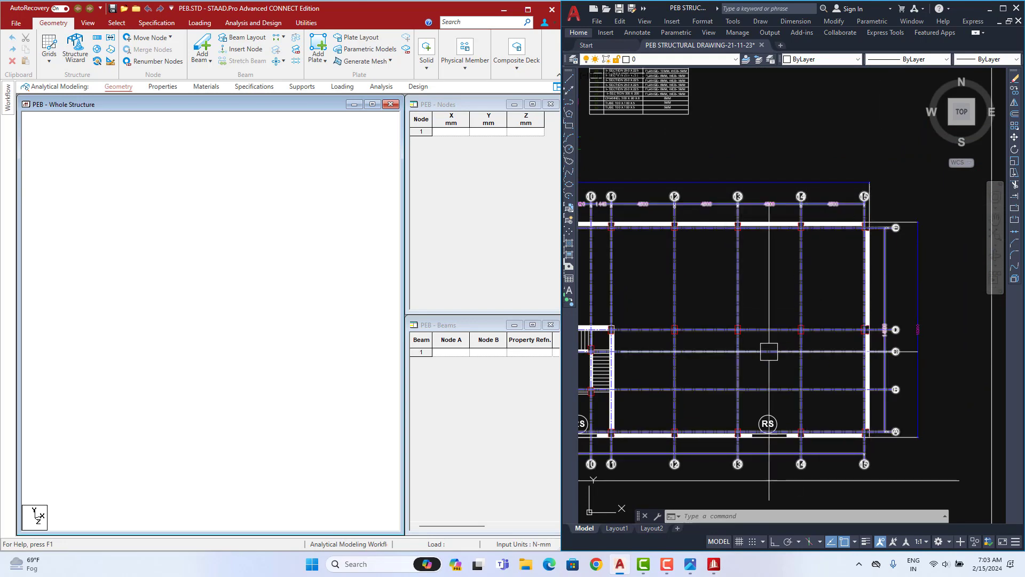
- Examine the floor plan's grid back to the first bays and around the staircase between grids 8 and 11
{"action": "middle_click_drag", "start_coordinate": [658, 258], "coordinate": [821, 220]}
{"action": "middle_click_drag", "start_coordinate": [697, 256], "coordinate": [1001, 277]}
{"action": "middle_click_drag", "start_coordinate": [583, 245], "coordinate": [815, 252]}
{"action": "middle_click_drag", "start_coordinate": [999, 117], "coordinate": [623, 373]}
{"action": "middle_click_drag", "start_coordinate": [801, 341], "coordinate": [865, 160]}
{"action": "middle_click_drag", "start_coordinate": [832, 343], "coordinate": [904, 179]}
{"action": "scroll", "coordinate": [796, 277], "scroll_direction": "down", "scroll_amount": 2}
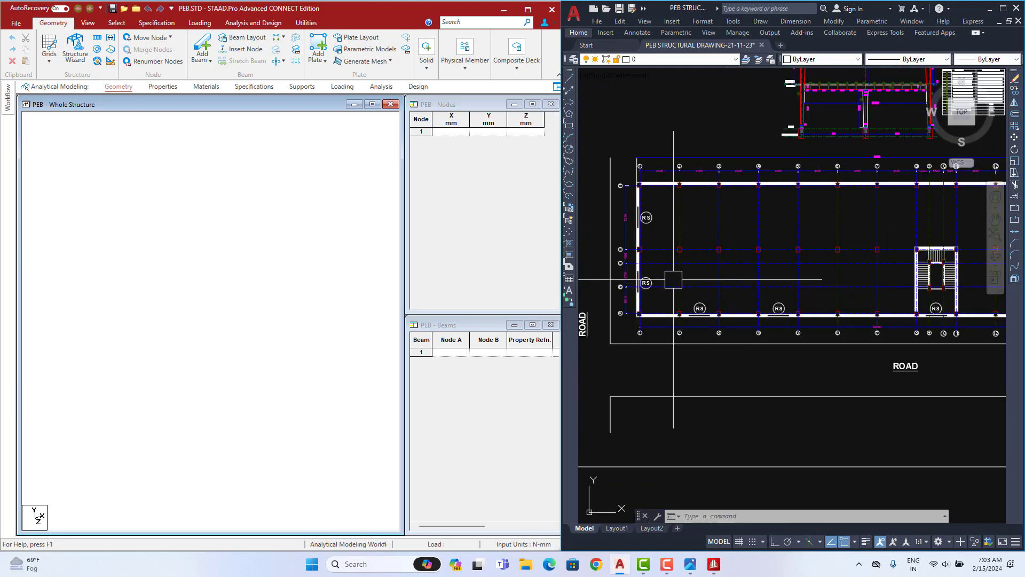
{"action": "middle_click_drag", "start_coordinate": [917, 272], "coordinate": [742, 302]}
{"action": "scroll", "coordinate": [742, 302], "scroll_direction": "up", "scroll_amount": 2}
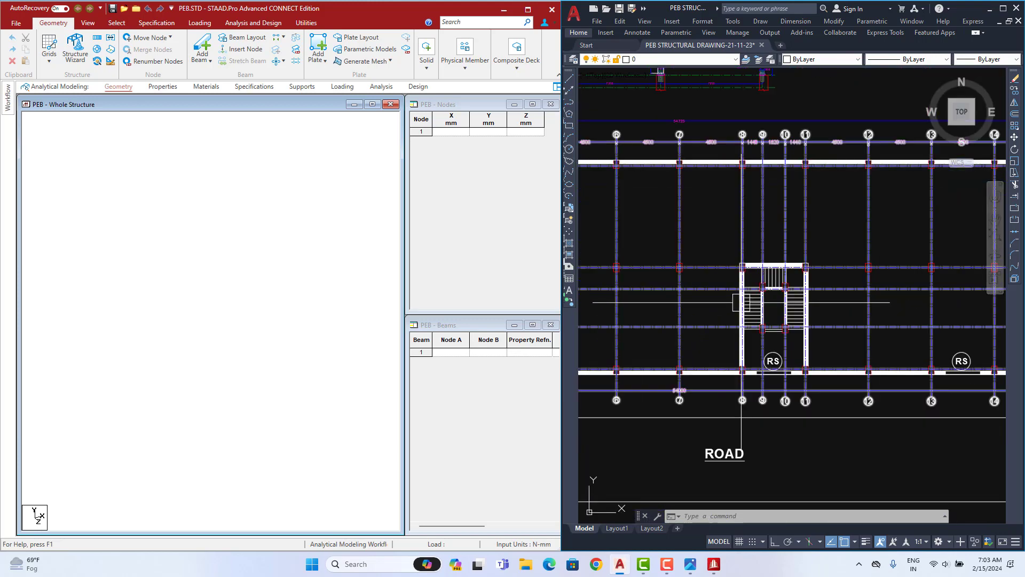
{"action": "scroll", "coordinate": [788, 319], "scroll_direction": "down", "scroll_amount": 4}
{"action": "middle_click_drag", "start_coordinate": [800, 243], "coordinate": [788, 319]}
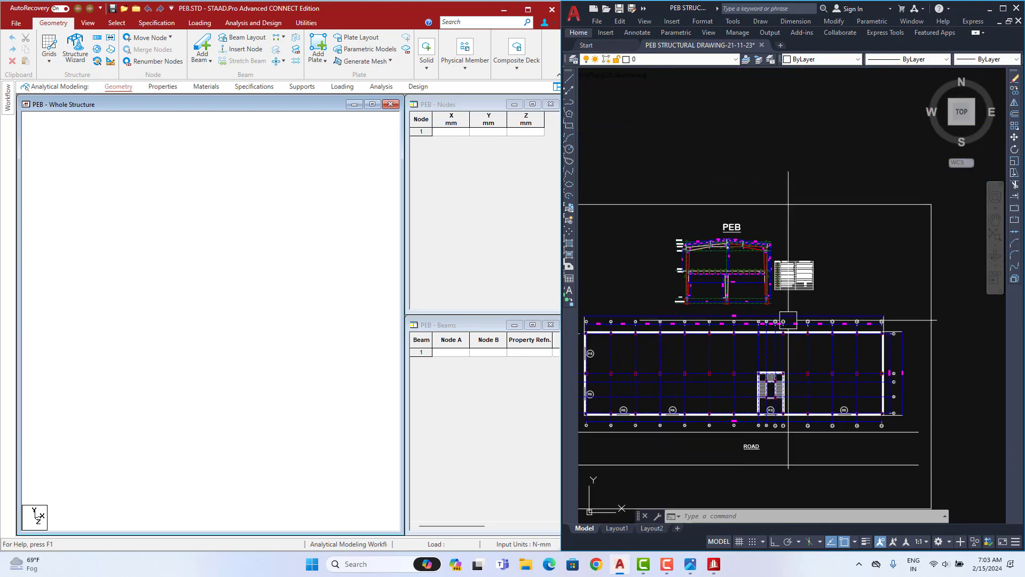
- Examine the levels, column bases and column spacing dimensions on the PEB frame elevation
{"action": "scroll", "coordinate": [704, 269], "scroll_direction": "up", "scroll_amount": 6}
{"action": "middle_click_drag", "start_coordinate": [735, 222], "coordinate": [699, 229]}
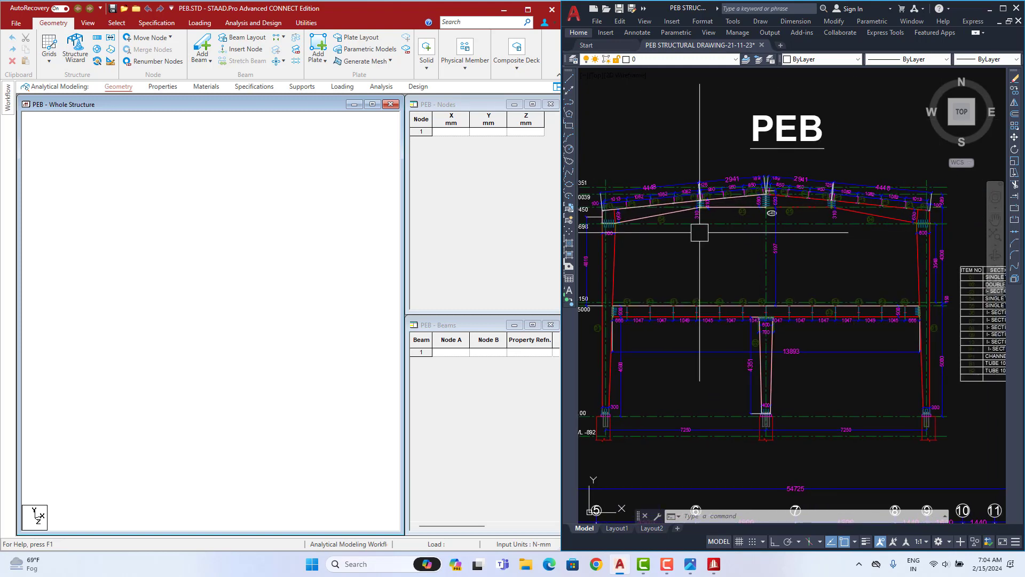
{"action": "middle_click_drag", "start_coordinate": [742, 404], "coordinate": [788, 355]}
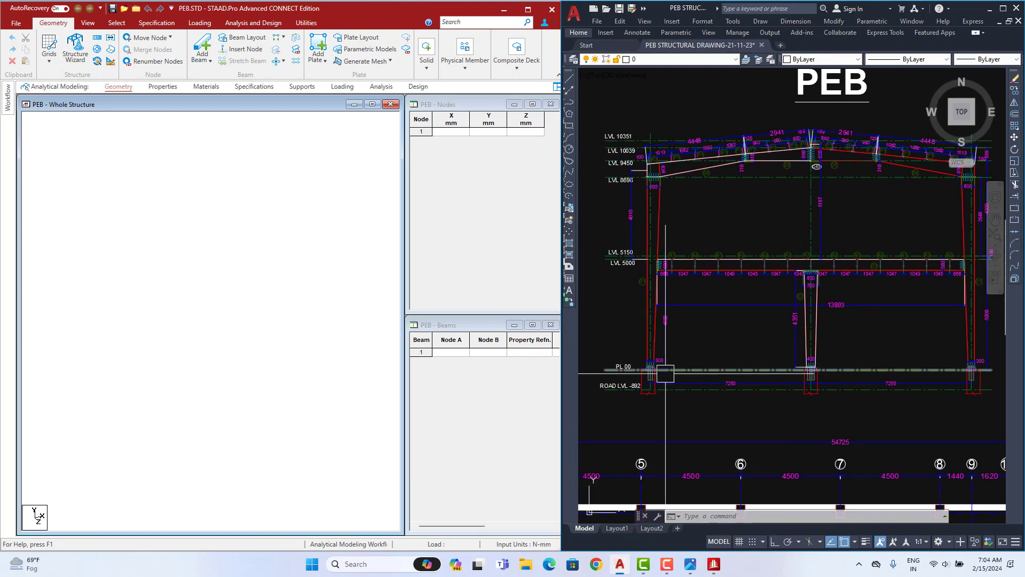
{"action": "scroll", "coordinate": [694, 373], "scroll_direction": "up", "scroll_amount": 4}
{"action": "mouse_move", "coordinate": [694, 373]}
{"action": "middle_mouse_down"}
{"action": "mouse_move", "coordinate": [765, 347]}
{"action": "mouse_move", "coordinate": [728, 383]}
{"action": "middle_mouse_up"}
{"action": "scroll", "coordinate": [650, 354], "scroll_direction": "down", "scroll_amount": 4}
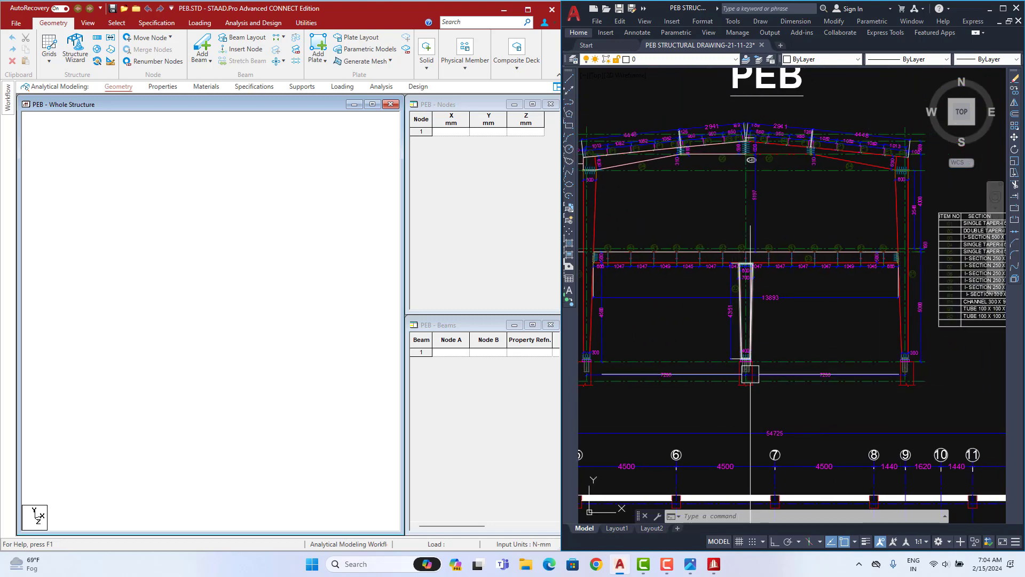
{"action": "scroll", "coordinate": [675, 361], "scroll_direction": "up", "scroll_amount": 4}
{"action": "middle_click_drag", "start_coordinate": [675, 360], "coordinate": [792, 342]}
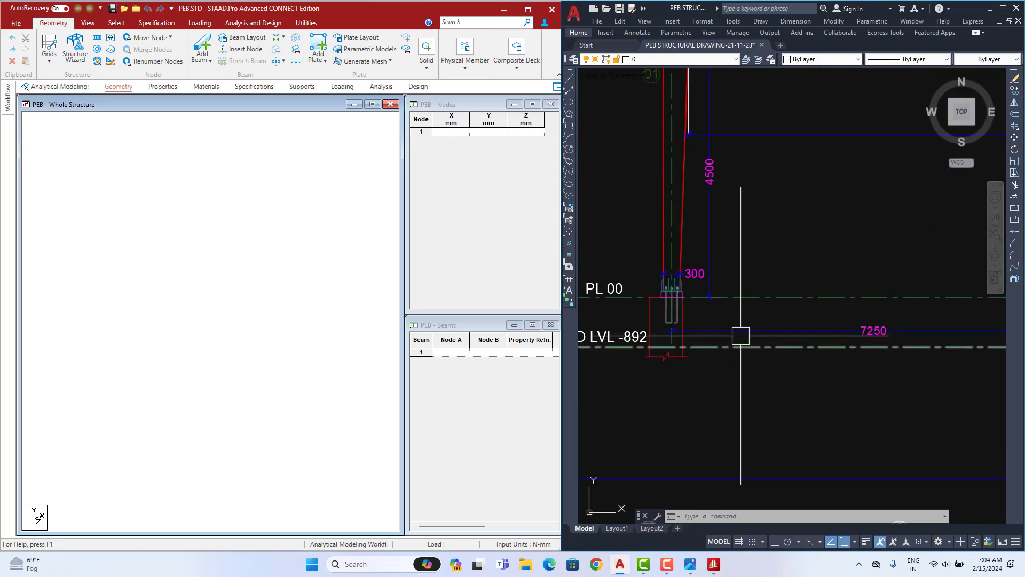
{"action": "scroll", "coordinate": [861, 346], "scroll_direction": "down", "scroll_amount": 2}
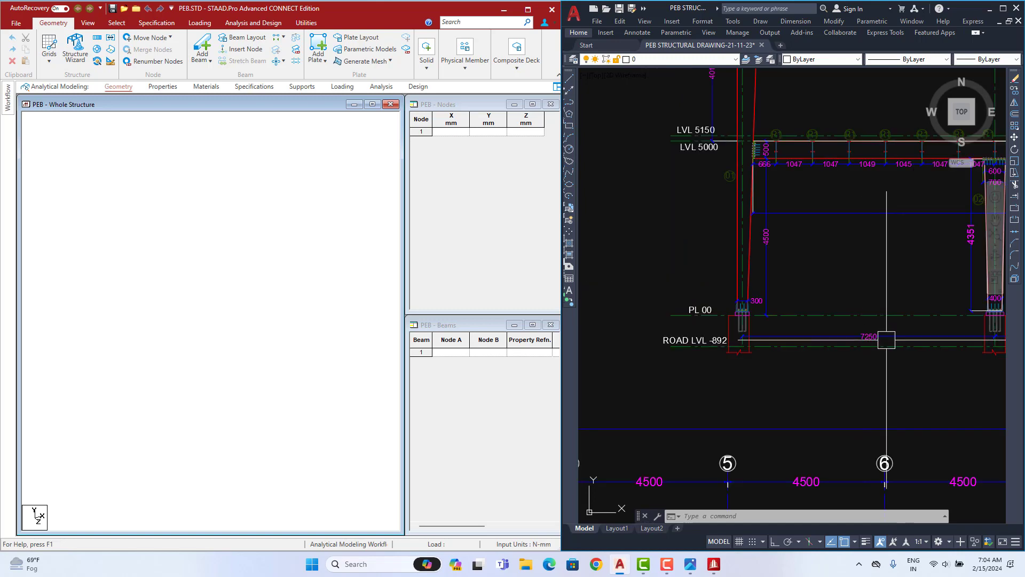
{"action": "middle_click_drag", "start_coordinate": [886, 339], "coordinate": [582, 339]}
{"action": "scroll", "coordinate": [840, 348], "scroll_direction": "up", "scroll_amount": 2}
{"action": "scroll", "coordinate": [856, 343], "scroll_direction": "down", "scroll_amount": 3}
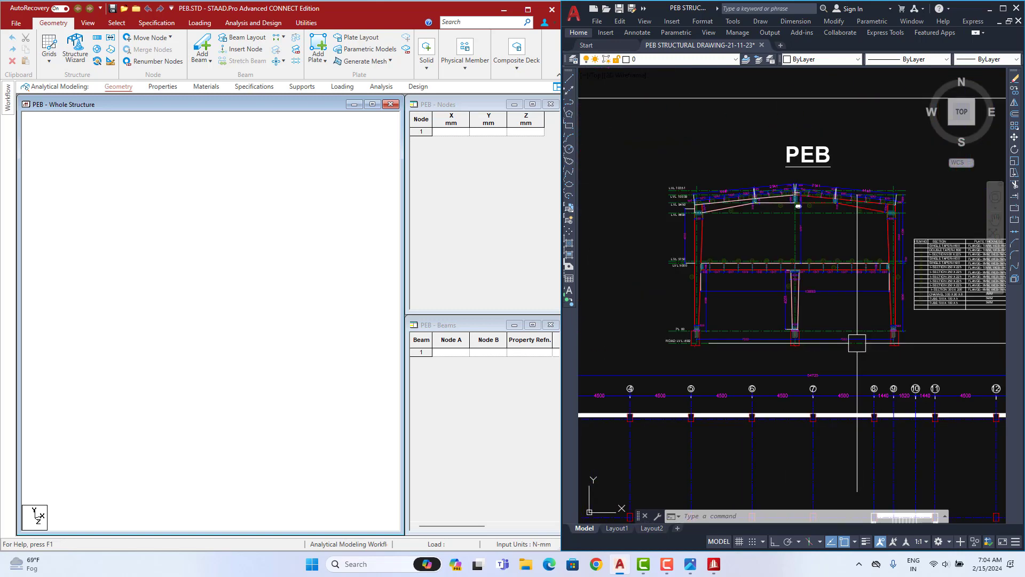
{"action": "scroll", "coordinate": [851, 339], "scroll_direction": "up", "scroll_amount": 2}
{"action": "middle_click_drag", "start_coordinate": [610, 348], "coordinate": [769, 331]}
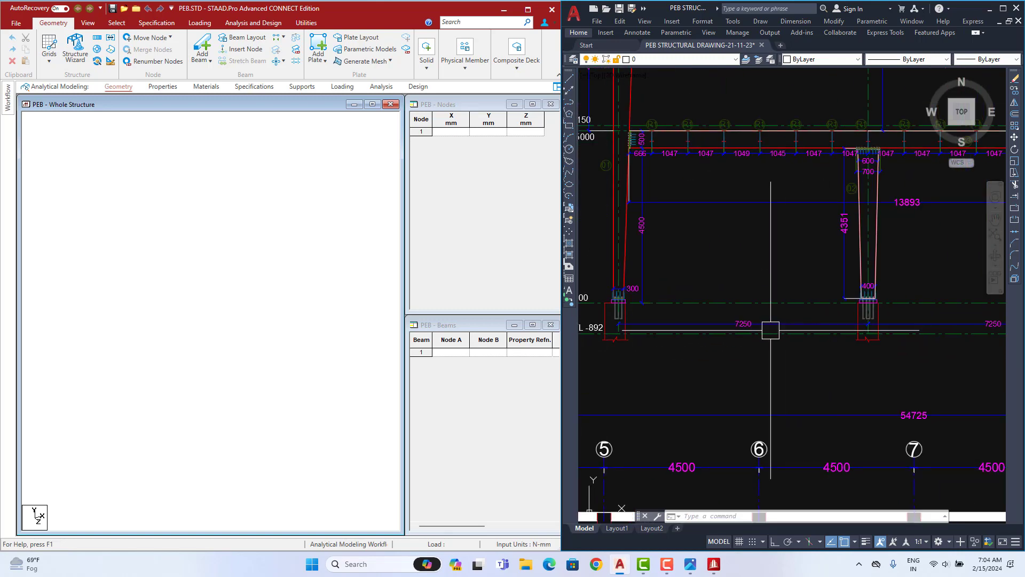
- Create the first node at the origin with X, Y and Z all 0 mm
{"action": "scroll", "coordinate": [755, 330], "scroll_direction": "up", "scroll_amount": 2}
{"action": "scroll", "coordinate": [754, 330], "scroll_direction": "down", "scroll_amount": 4}
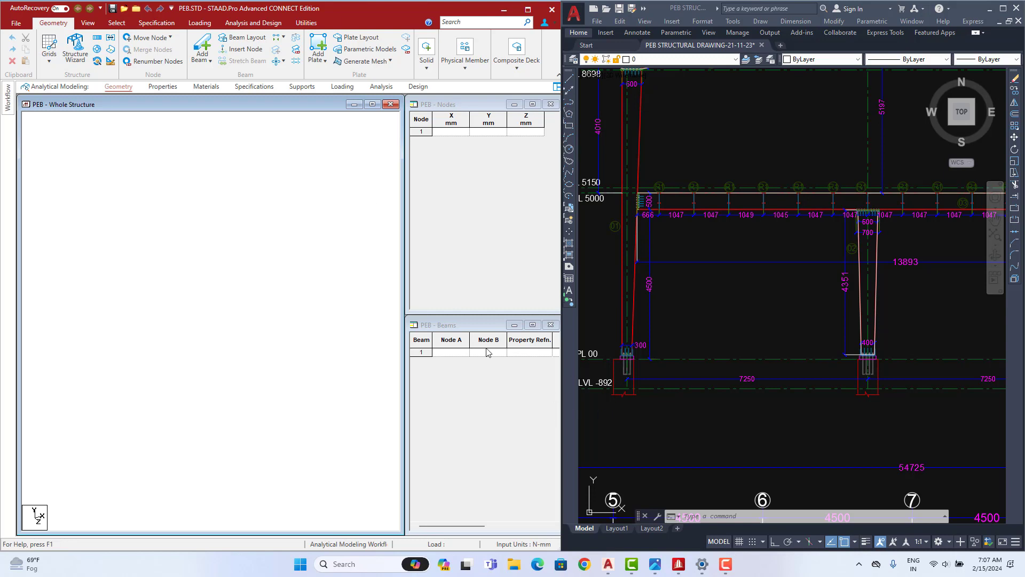
{"action": "left_click", "coordinate": [453, 133]}
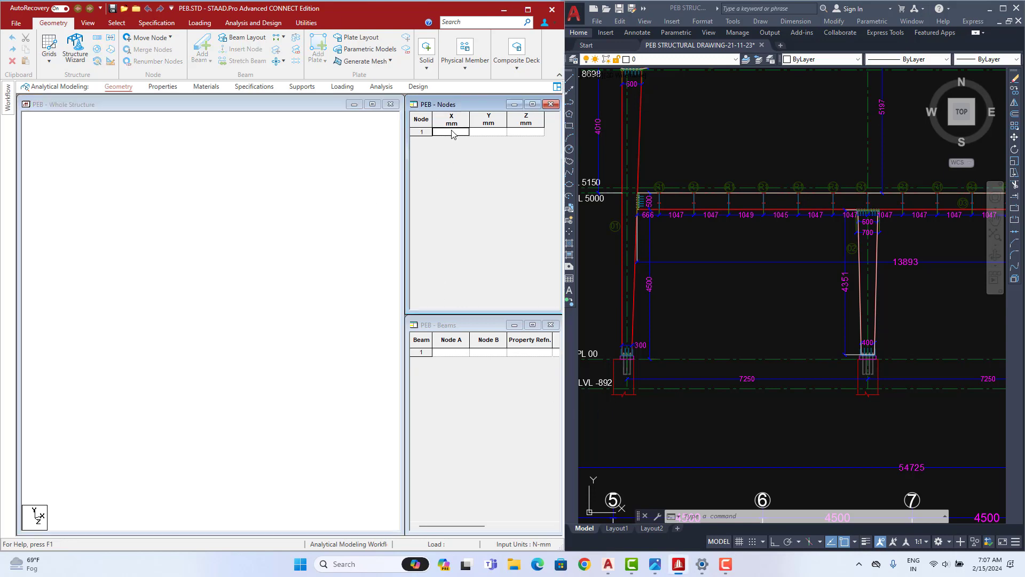
{"action": "type", "text": "0"}
{"action": "key", "text": "Tab"}
{"action": "key", "text": "Tab"}
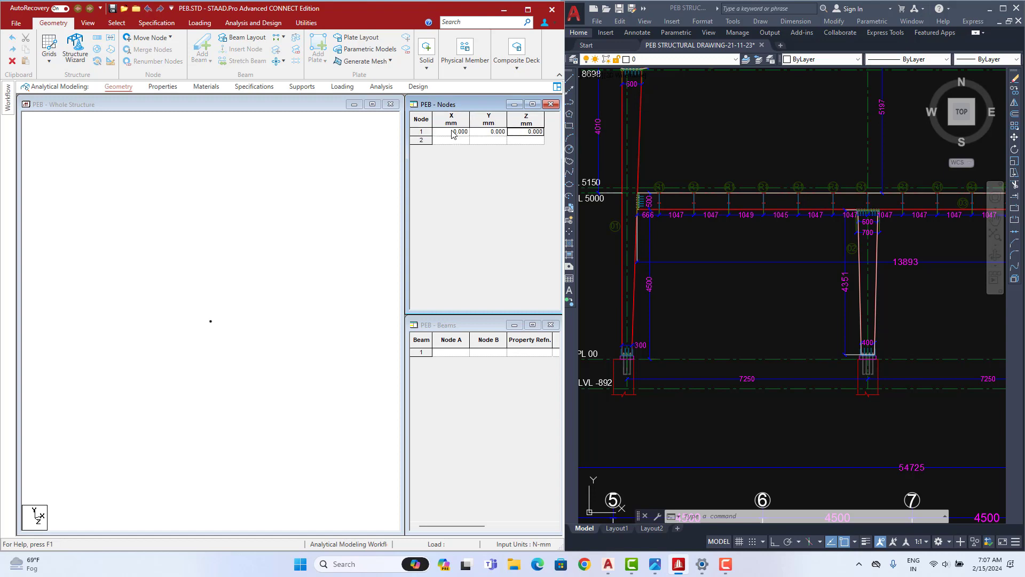
{"action": "left_click", "coordinate": [374, 330]}
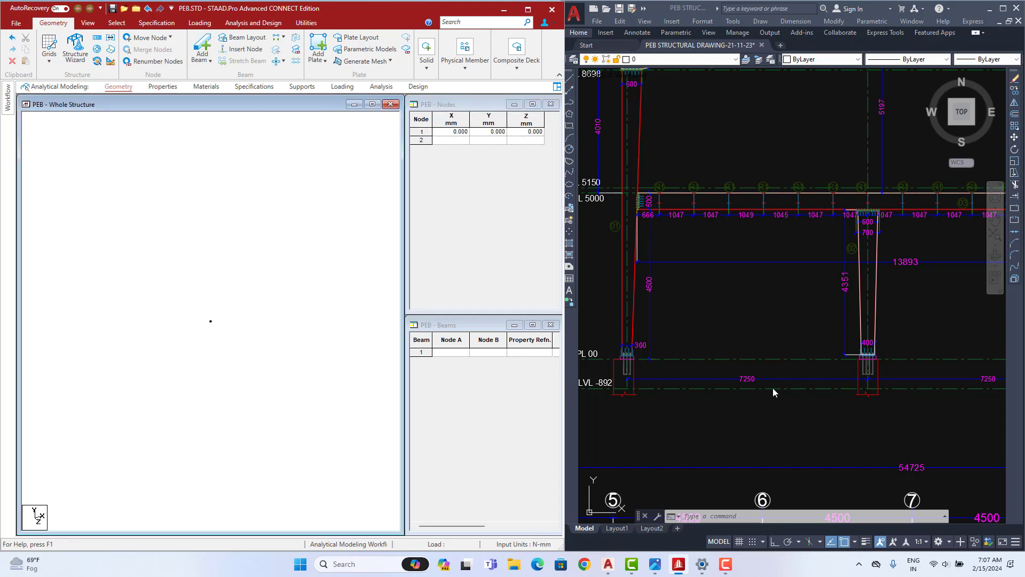
- Activate the Nodes Cursor, select the origin node and check the overall frame elevation in the AutoCAD drawing
{"action": "right_click", "coordinate": [210, 218]}
{"action": "mouse_move", "coordinate": [229, 286]}
{"action": "left_click", "coordinate": [350, 288]}
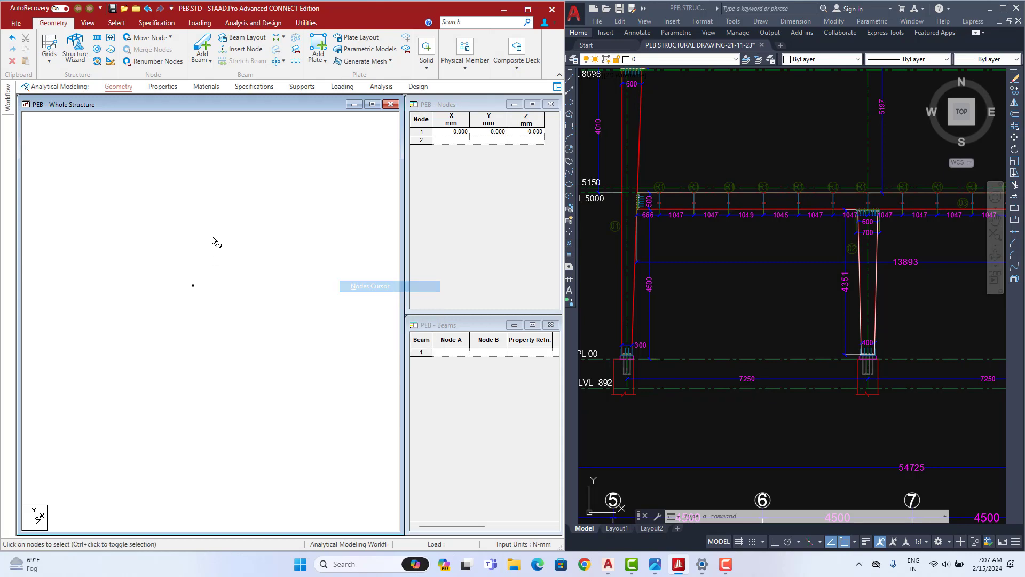
{"action": "left_click", "coordinate": [192, 285]}
{"action": "middle_click_drag", "start_coordinate": [238, 370], "coordinate": [145, 360]}
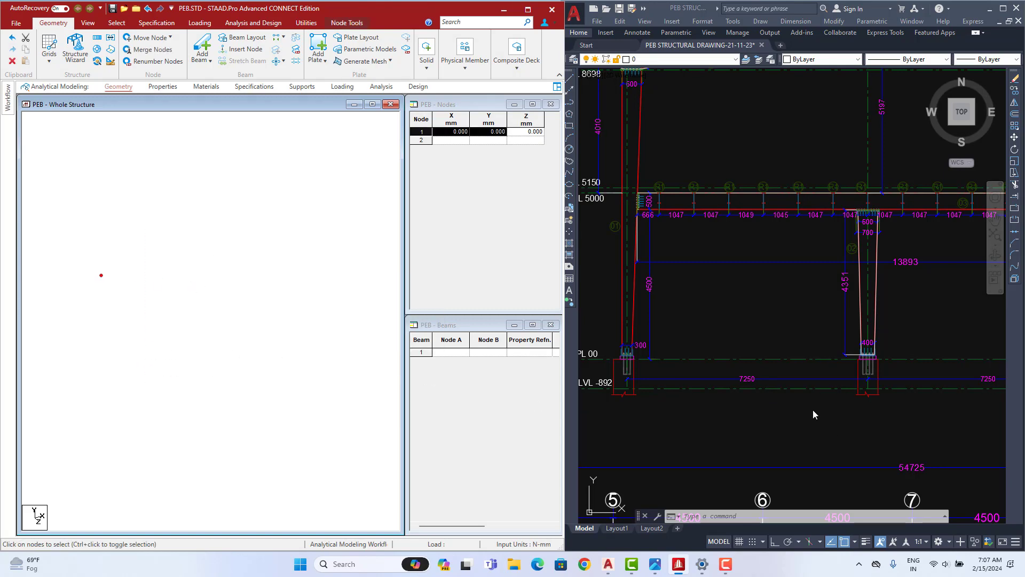
{"action": "scroll", "coordinate": [813, 410], "scroll_direction": "down", "scroll_amount": 2}
{"action": "scroll", "coordinate": [879, 396], "scroll_direction": "up", "scroll_amount": 2}
{"action": "middle_click_drag", "start_coordinate": [875, 397], "coordinate": [840, 385]}
{"action": "scroll", "coordinate": [836, 390], "scroll_direction": "down", "scroll_amount": 2}
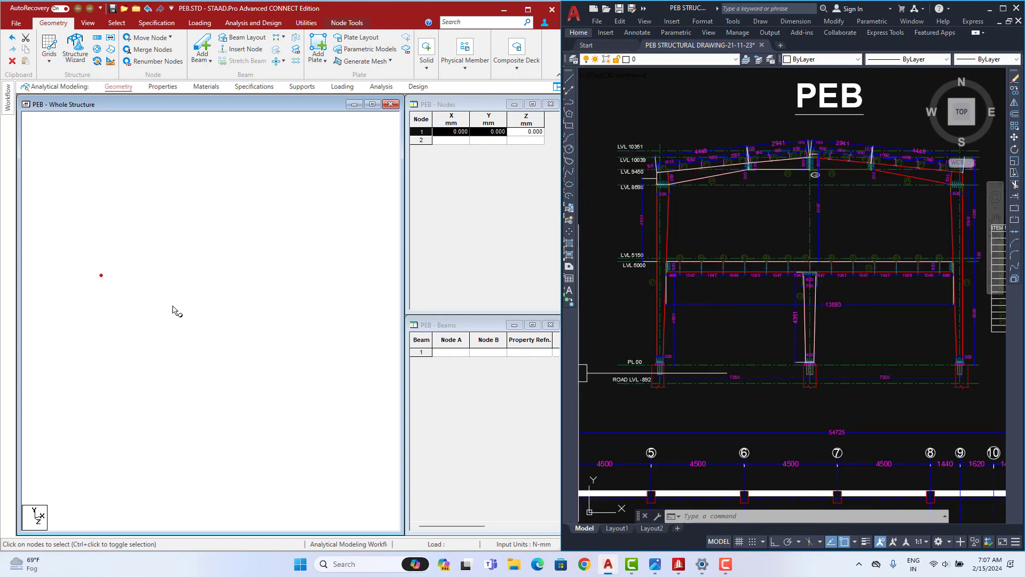
{"action": "left_click", "coordinate": [110, 294]}
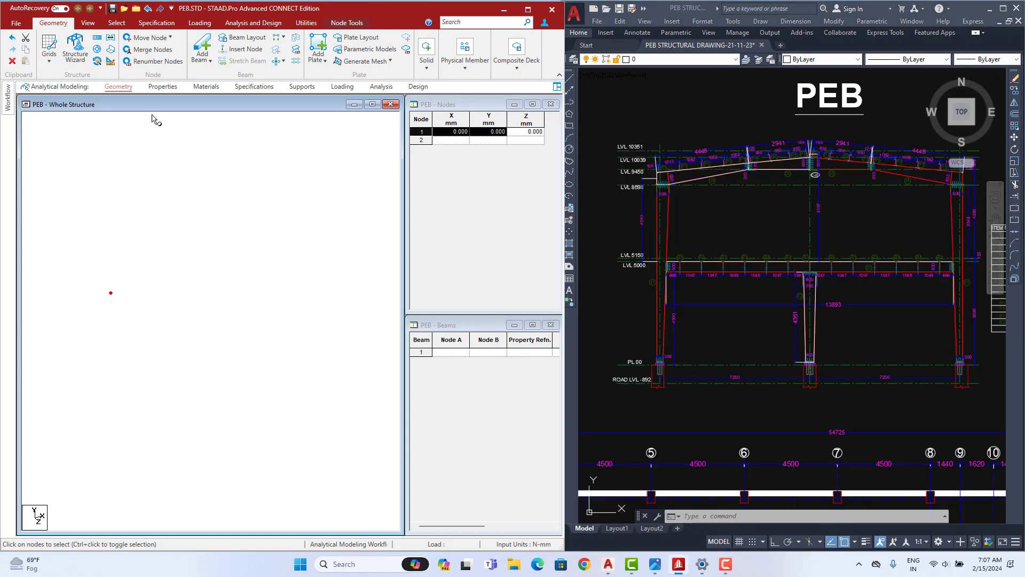
- Copy the origin node with Translational Repeat along X in 2 steps of 7250 mm, with Link Steps enabled
{"action": "left_click", "coordinate": [96, 46]}
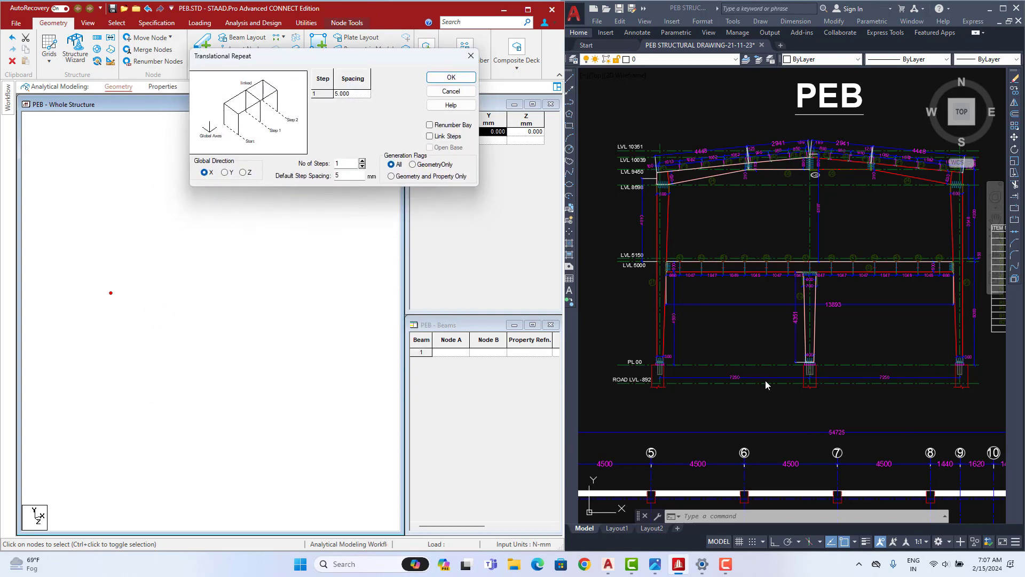
{"action": "scroll", "coordinate": [872, 381], "scroll_direction": "up", "scroll_amount": 2}
{"action": "scroll", "coordinate": [684, 383], "scroll_direction": "down", "scroll_amount": 2}
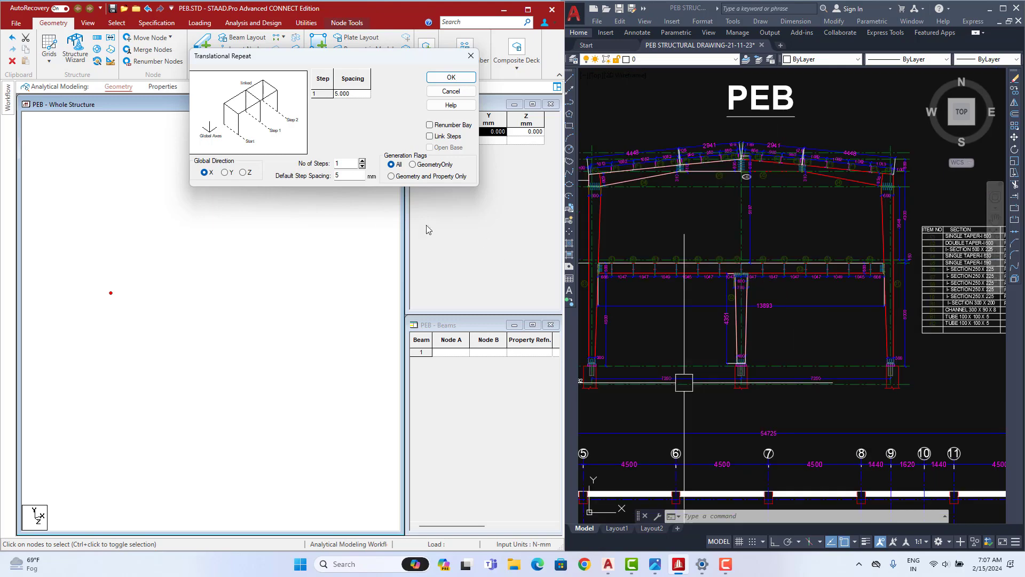
{"action": "left_click", "coordinate": [363, 161]}
{"action": "left_click", "coordinate": [352, 177]}
{"action": "scroll", "coordinate": [662, 392], "scroll_direction": "up", "scroll_amount": 4}
{"action": "left_click", "coordinate": [347, 176]}
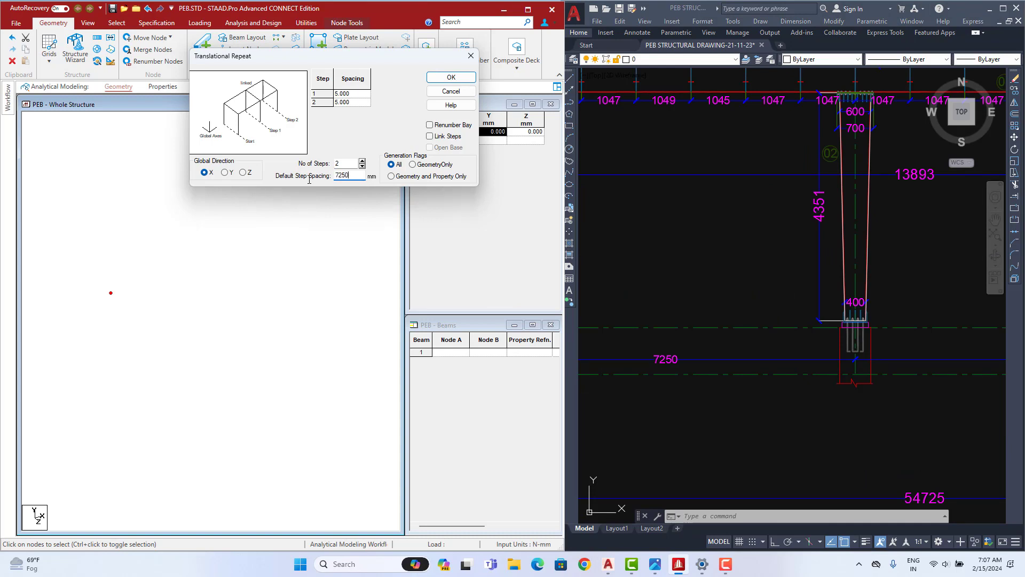
{"action": "left_click", "coordinate": [431, 137]}
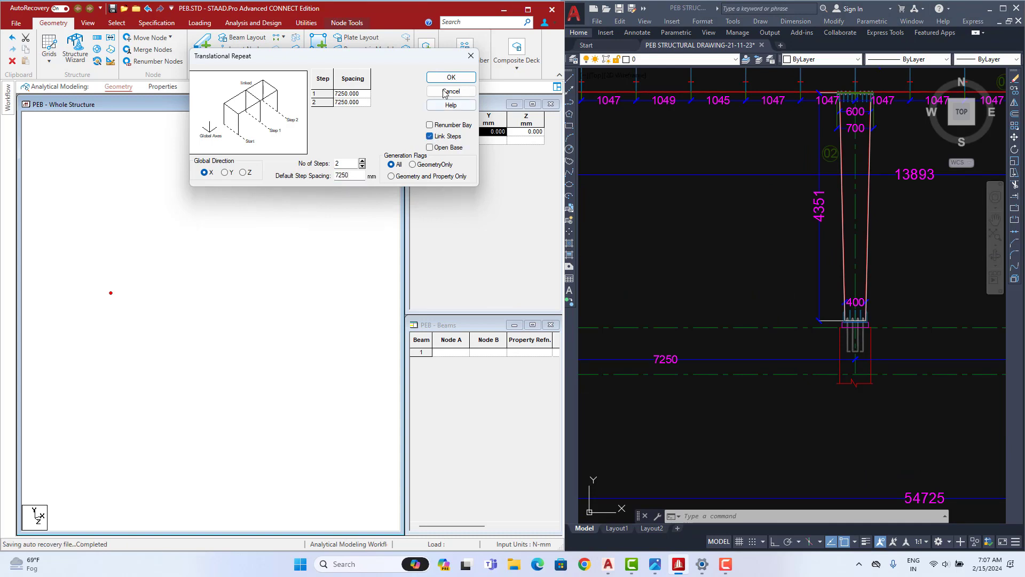
{"action": "left_click", "coordinate": [442, 79]}
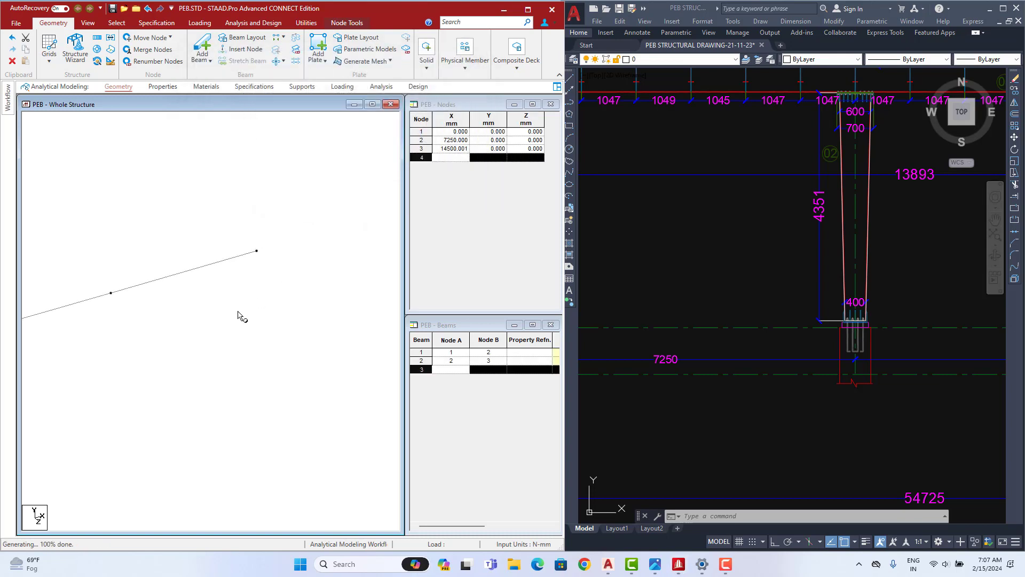
- Display the structure in front view and clear the node selection
{"action": "middle_click_drag", "start_coordinate": [320, 276], "coordinate": [299, 290]}
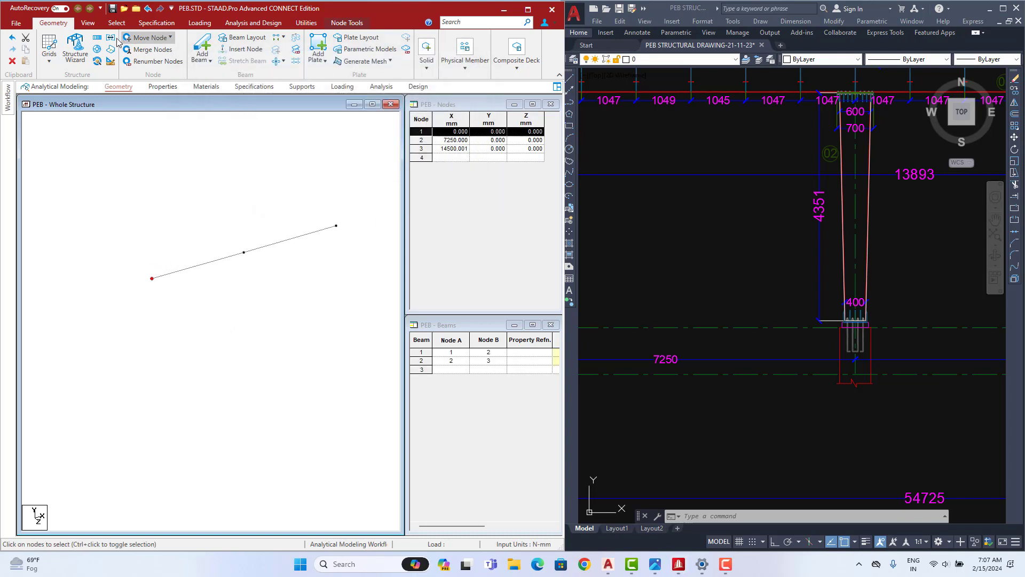
{"action": "left_click", "coordinate": [88, 22]}
{"action": "left_click", "coordinate": [218, 53]}
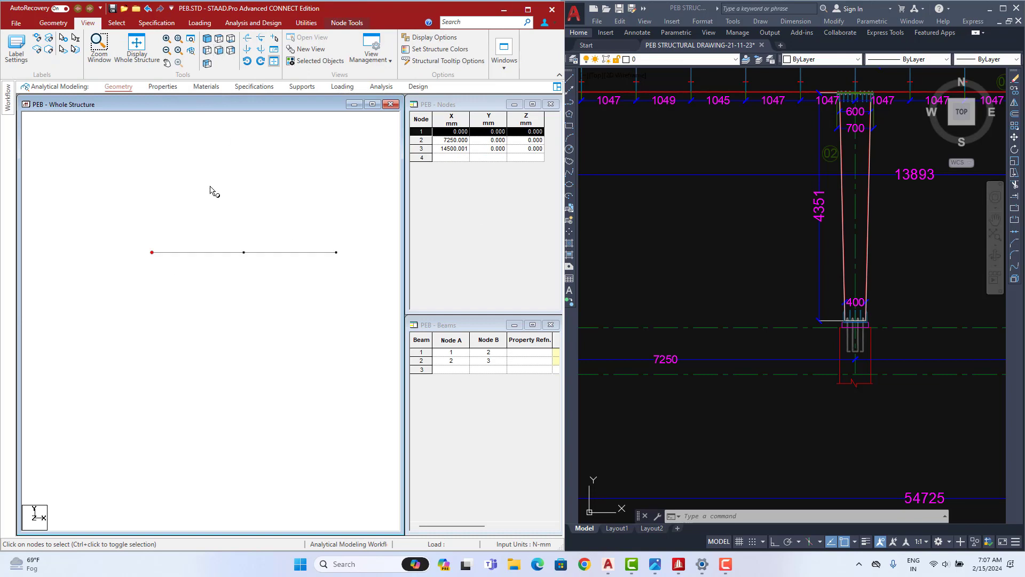
{"action": "middle_click_drag", "start_coordinate": [245, 183], "coordinate": [213, 219]}
{"action": "left_click", "coordinate": [201, 262]}
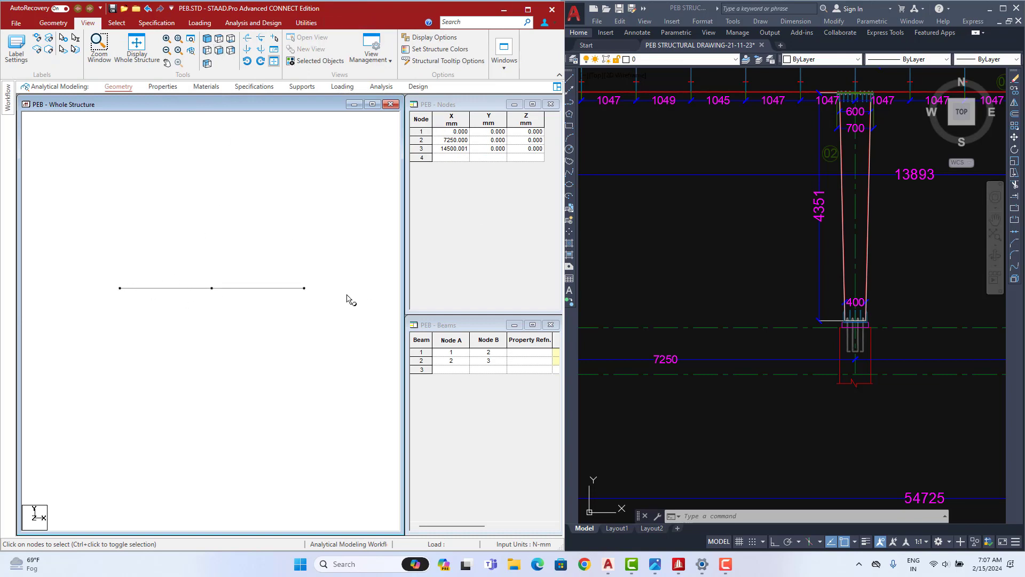
{"action": "middle_click_drag", "start_coordinate": [260, 281], "coordinate": [256, 289]}
- Examine the column heights and floor and roof levels on both sides of the PEB frame elevation in AutoCAD
{"action": "left_click", "coordinate": [795, 285]}
{"action": "scroll", "coordinate": [780, 287], "scroll_direction": "down", "scroll_amount": 8}
{"action": "scroll", "coordinate": [774, 294], "scroll_direction": "up", "scroll_amount": 4}
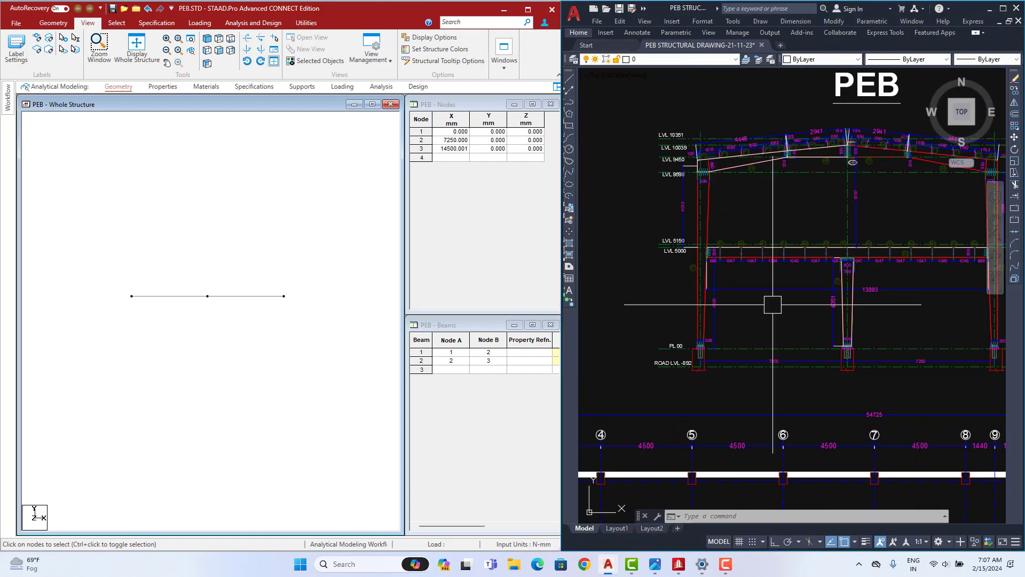
{"action": "middle_click_drag", "start_coordinate": [773, 304], "coordinate": [779, 338]}
{"action": "middle_click_drag", "start_coordinate": [776, 298], "coordinate": [747, 298]}
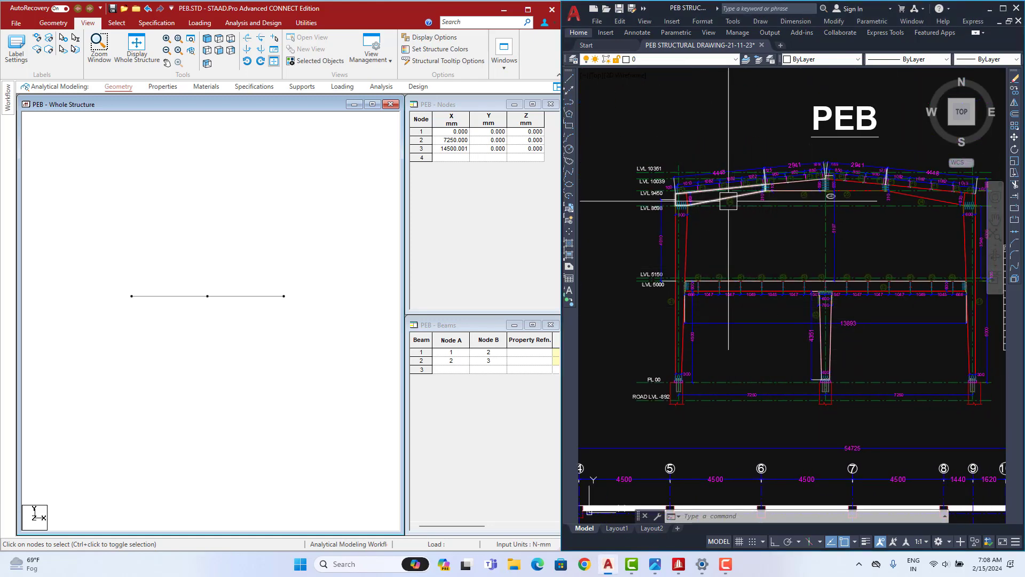
{"action": "scroll", "coordinate": [698, 345], "scroll_direction": "up", "scroll_amount": 2}
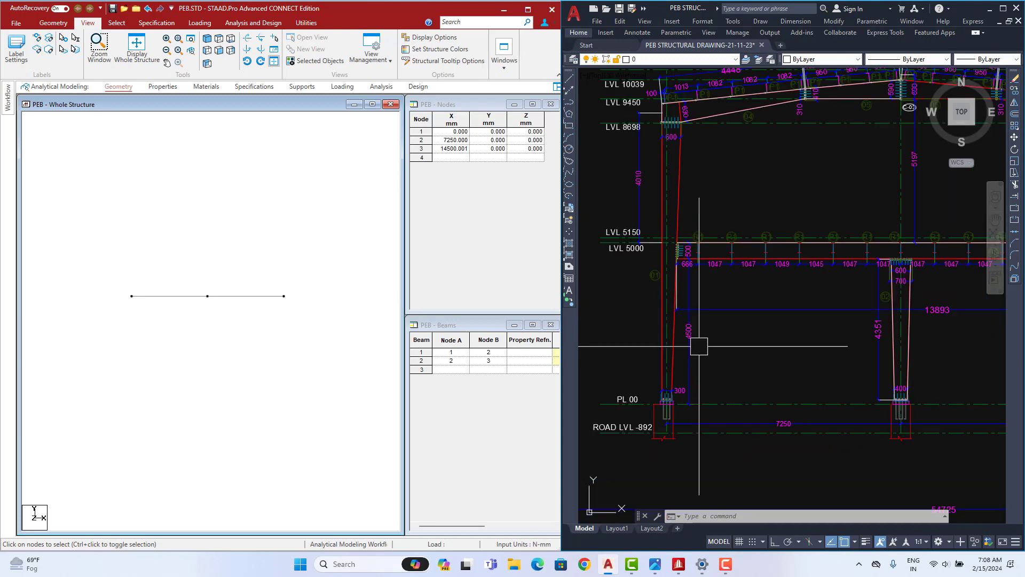
{"action": "scroll", "coordinate": [790, 339], "scroll_direction": "down", "scroll_amount": 4}
{"action": "scroll", "coordinate": [777, 327], "scroll_direction": "up", "scroll_amount": 4}
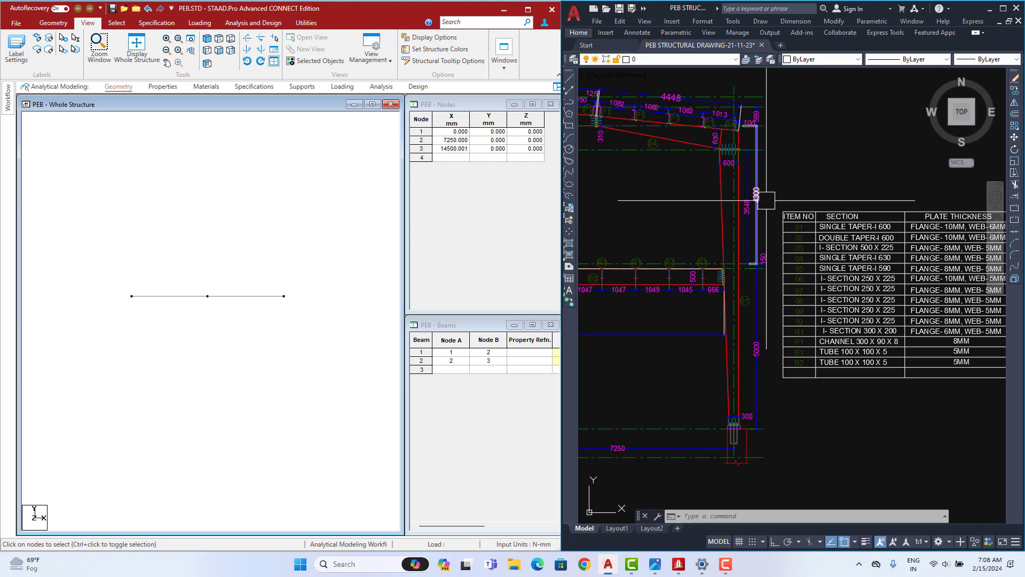
{"action": "middle_click_drag", "start_coordinate": [771, 220], "coordinate": [950, 225]}
{"action": "middle_click_drag", "start_coordinate": [652, 233], "coordinate": [839, 241]}
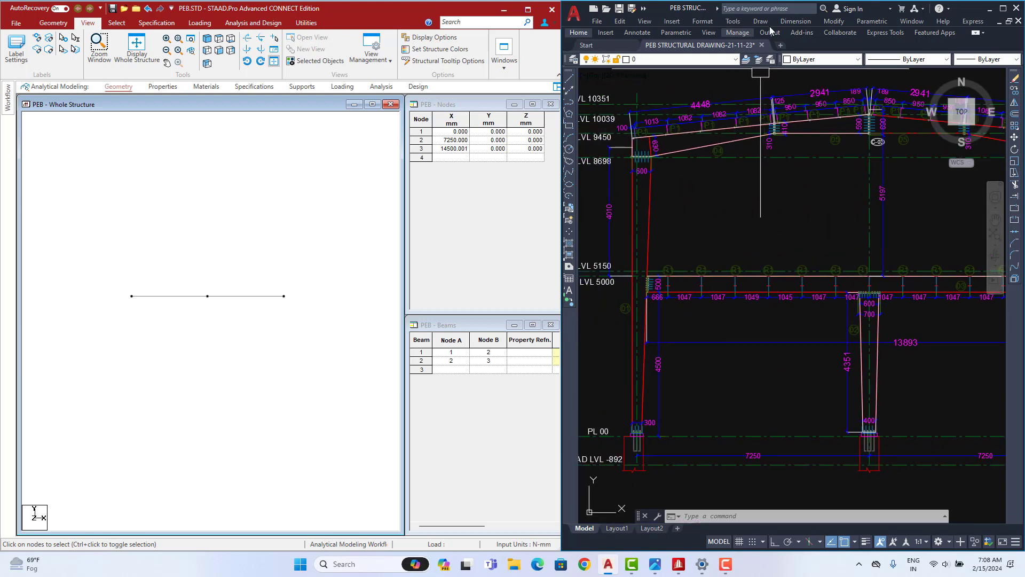
- Add a vertical linear dimension from the outer column's base at PL 00 to the mid-depth of the floor beam connection
{"action": "left_click", "coordinate": [795, 22]}
{"action": "left_click", "coordinate": [811, 42]}
{"action": "scroll", "coordinate": [758, 331], "scroll_direction": "up", "scroll_amount": 5}
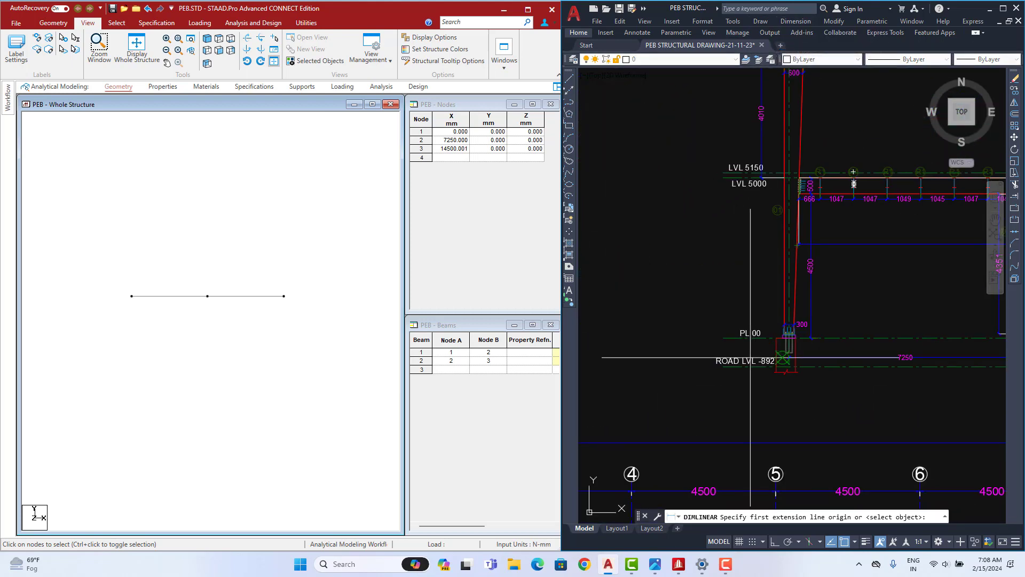
{"action": "scroll", "coordinate": [796, 347], "scroll_direction": "up", "scroll_amount": 2}
{"action": "scroll", "coordinate": [733, 350], "scroll_direction": "up", "scroll_amount": 3}
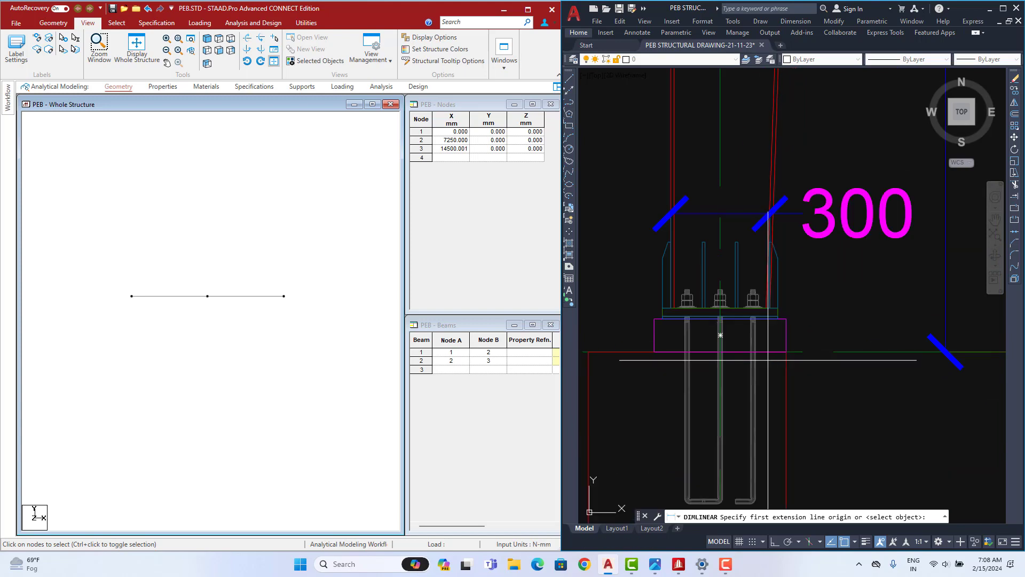
{"action": "left_click", "coordinate": [717, 352]}
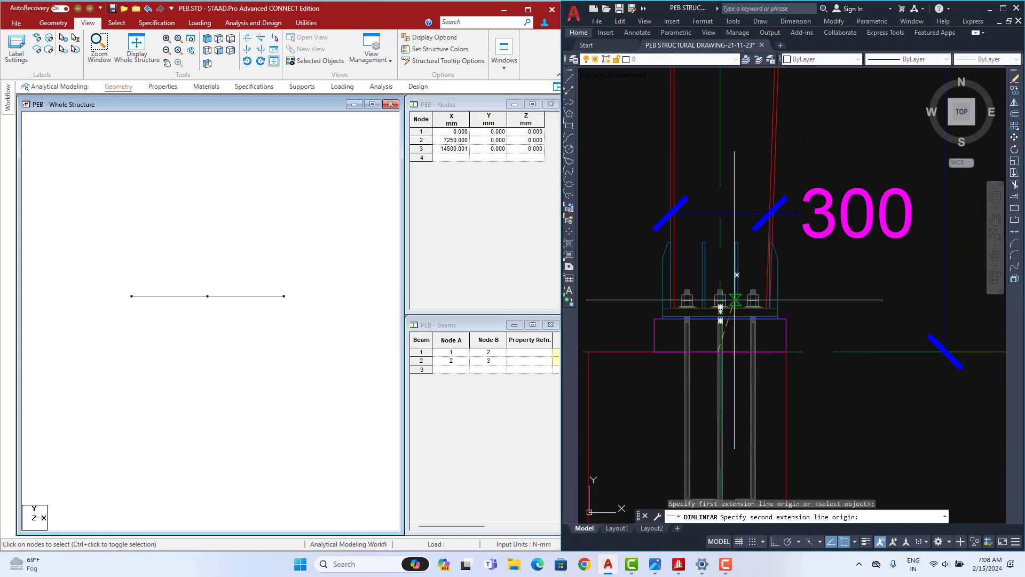
{"action": "scroll", "coordinate": [732, 321], "scroll_direction": "down", "scroll_amount": 5}
{"action": "scroll", "coordinate": [713, 252], "scroll_direction": "up", "scroll_amount": 5}
{"action": "scroll", "coordinate": [711, 252], "scroll_direction": "up", "scroll_amount": 5}
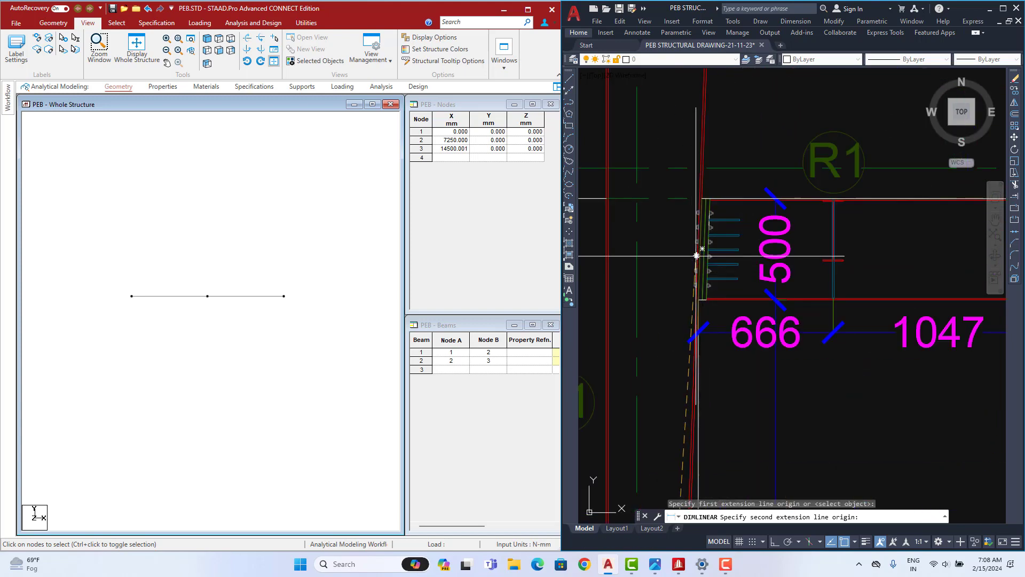
{"action": "left_click", "coordinate": [708, 252]}
{"action": "scroll", "coordinate": [689, 288], "scroll_direction": "down", "scroll_amount": 5}
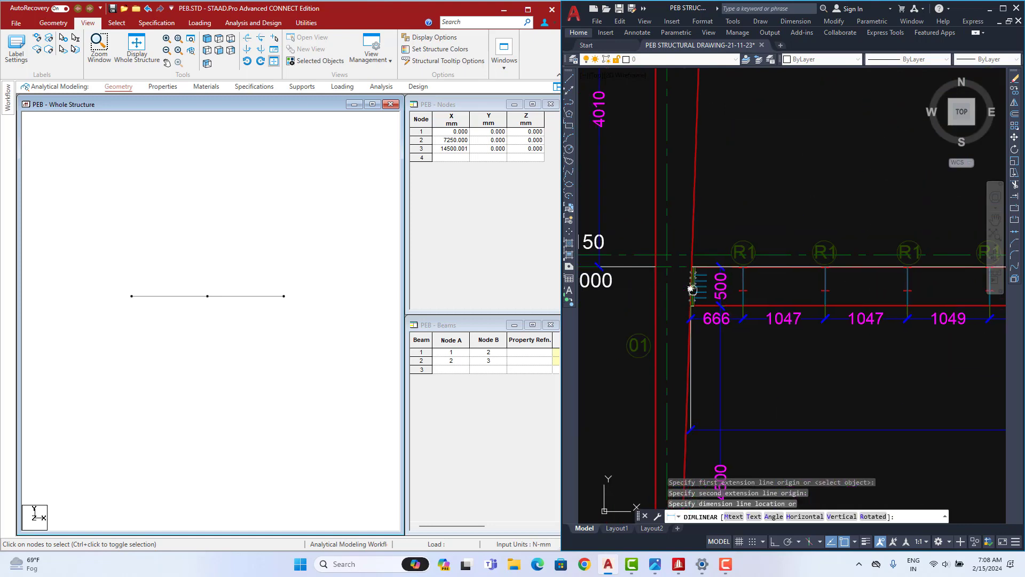
{"action": "left_click", "coordinate": [726, 299]}
{"action": "scroll", "coordinate": [799, 261], "scroll_direction": "down", "scroll_amount": 2}
{"action": "mouse_move", "coordinate": [824, 242]}
{"action": "middle_mouse_down"}
{"action": "mouse_move", "coordinate": [796, 247]}
{"action": "mouse_move", "coordinate": [761, 281]}
{"action": "middle_mouse_up"}
- Continue the vertical dimension chain from the floor beam up to the middle of the rafter connection at the column top
{"action": "left_click", "coordinate": [796, 21]}
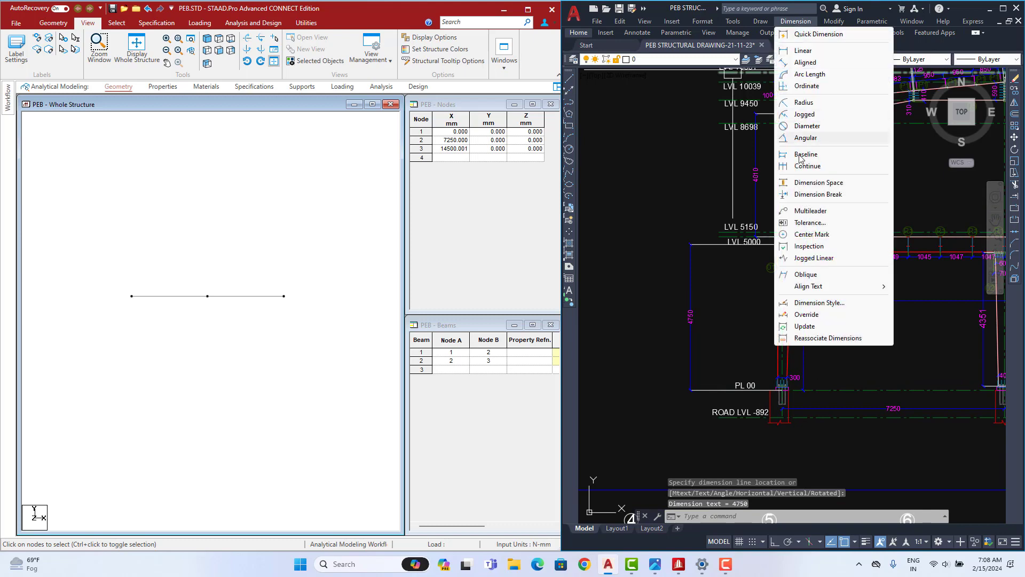
{"action": "left_click", "coordinate": [812, 166]}
{"action": "scroll", "coordinate": [801, 214], "scroll_direction": "down", "scroll_amount": 2}
{"action": "scroll", "coordinate": [776, 222], "scroll_direction": "up", "scroll_amount": 4}
{"action": "scroll", "coordinate": [776, 222], "scroll_direction": "up", "scroll_amount": 4}
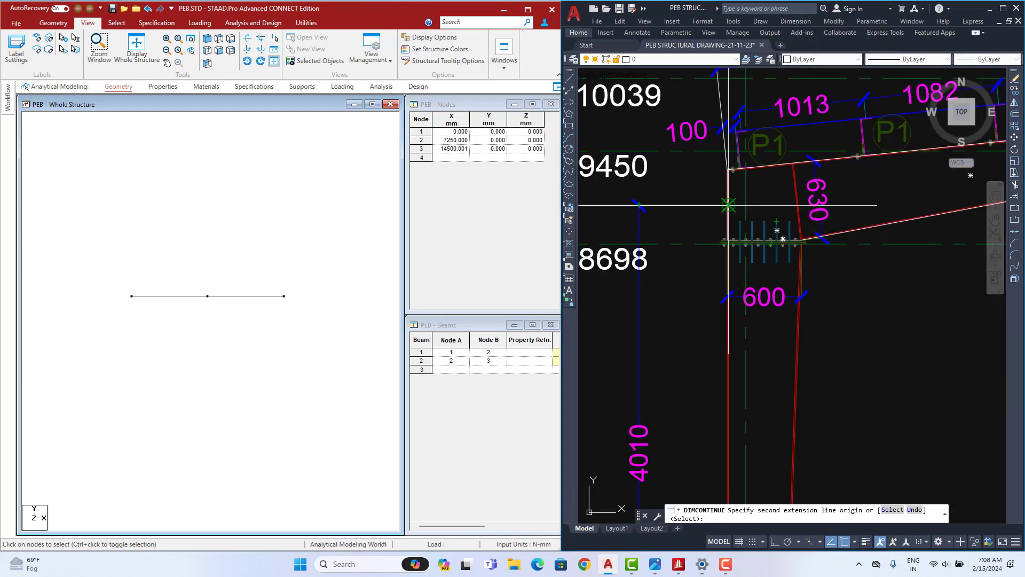
{"action": "left_click", "coordinate": [777, 231]}
{"action": "scroll", "coordinate": [760, 224], "scroll_direction": "down", "scroll_amount": 8}
{"action": "scroll", "coordinate": [760, 224], "scroll_direction": "up", "scroll_amount": 6}
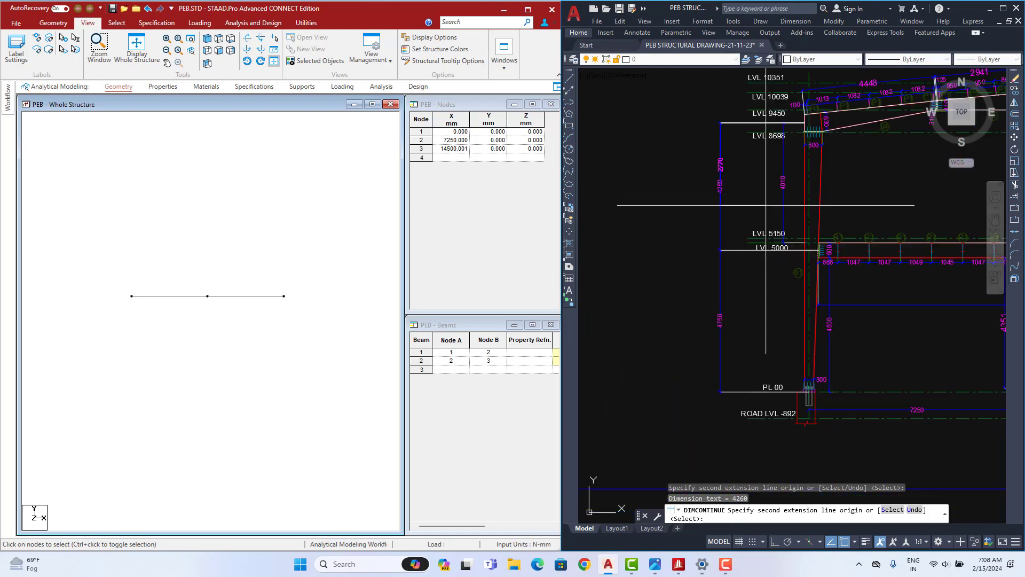
{"action": "key", "text": "Escape"}
- In STAAD.Pro, translationally repeat both base beams along global Y in 2 linked steps with spacings of 4750 and 4260 mm
{"action": "scroll", "coordinate": [729, 206], "scroll_direction": "up", "scroll_amount": 3}
{"action": "middle_click_drag", "start_coordinate": [715, 225], "coordinate": [718, 133]}
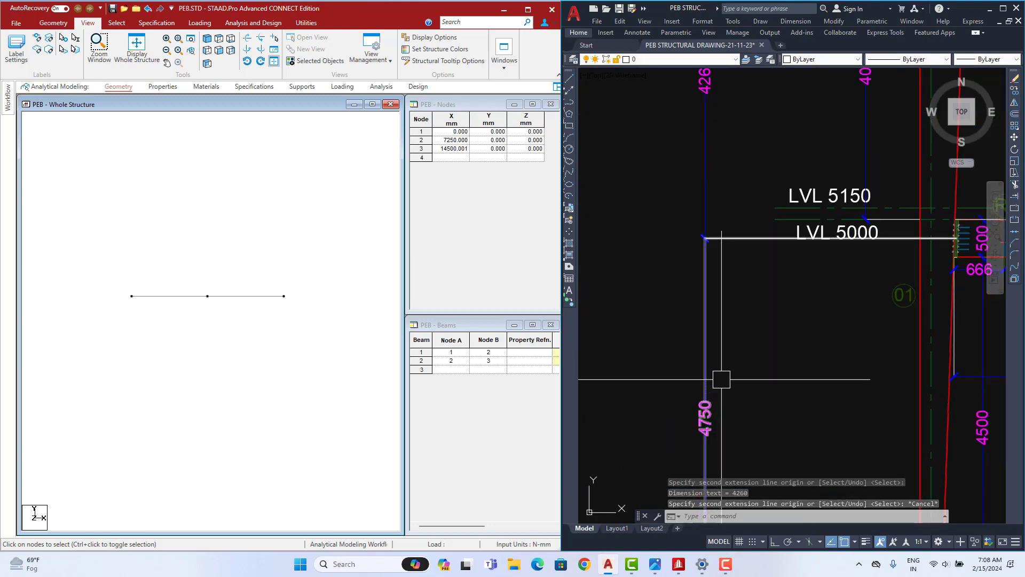
{"action": "scroll", "coordinate": [722, 373], "scroll_direction": "down", "scroll_amount": 2}
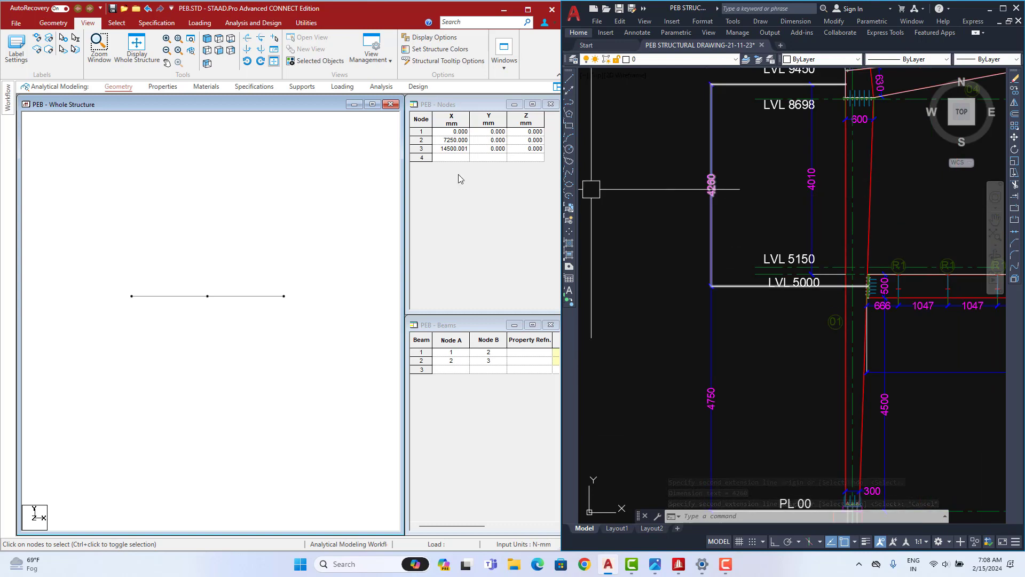
{"action": "left_click", "coordinate": [312, 260]}
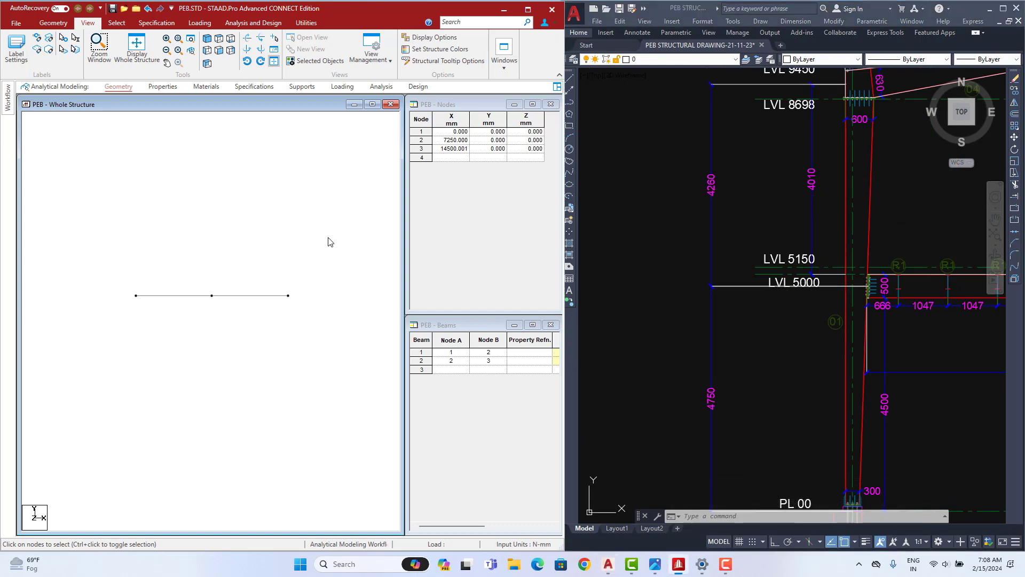
{"action": "left_click_drag", "start_coordinate": [129, 350], "coordinate": [127, 351]}
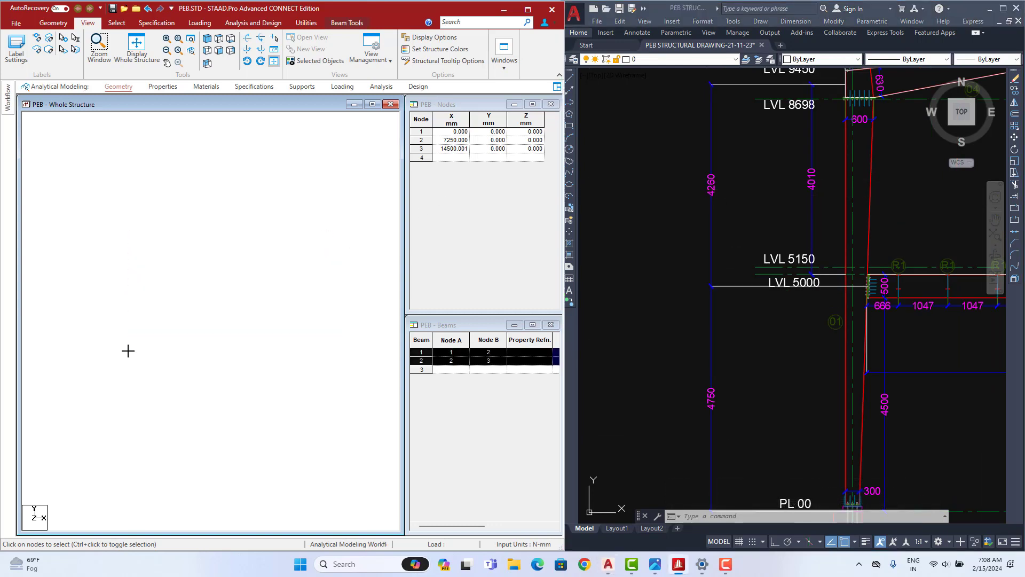
{"action": "left_click", "coordinate": [52, 24]}
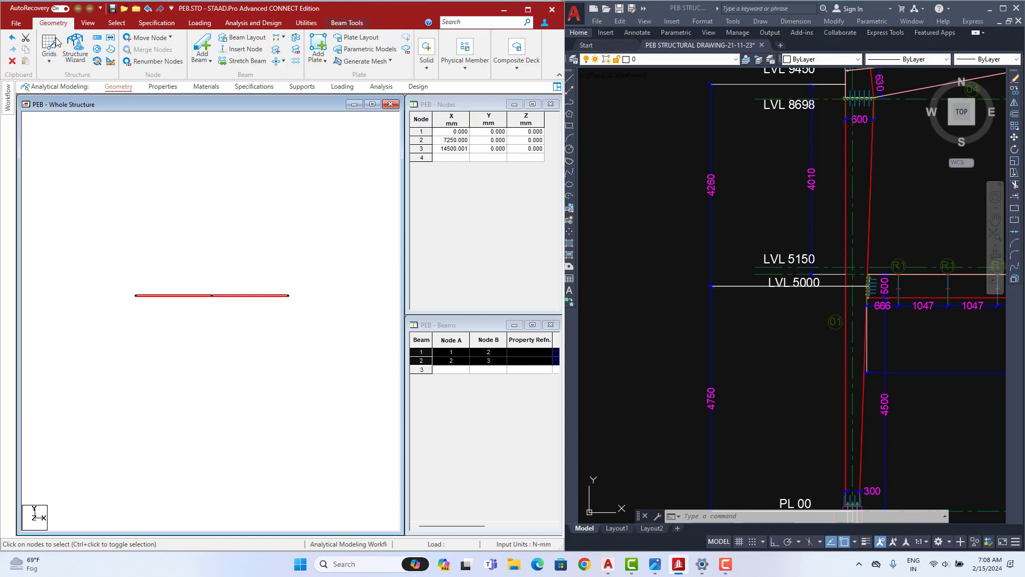
{"action": "left_click", "coordinate": [99, 40]}
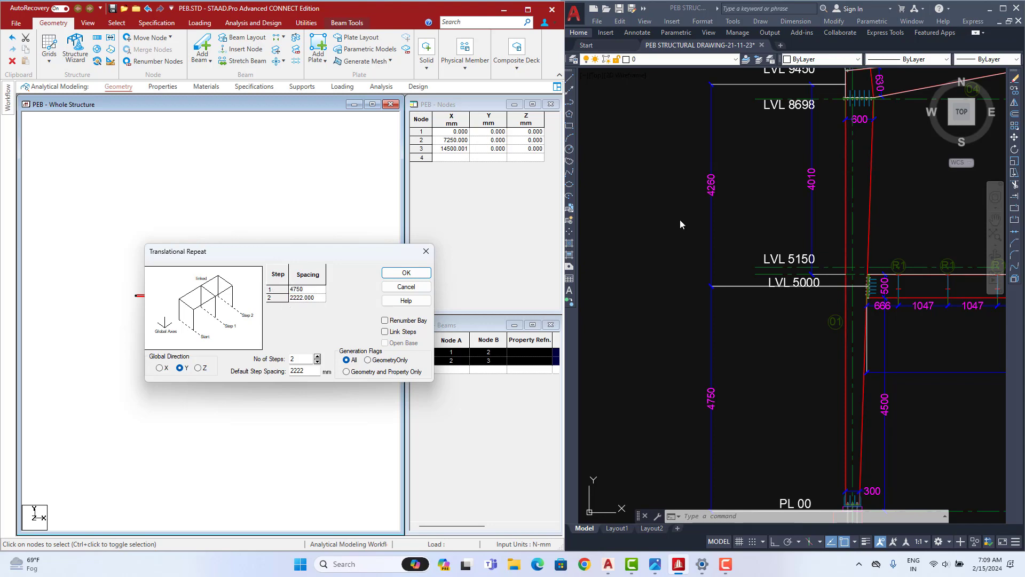
{"action": "scroll", "coordinate": [689, 256], "scroll_direction": "up", "scroll_amount": 10}
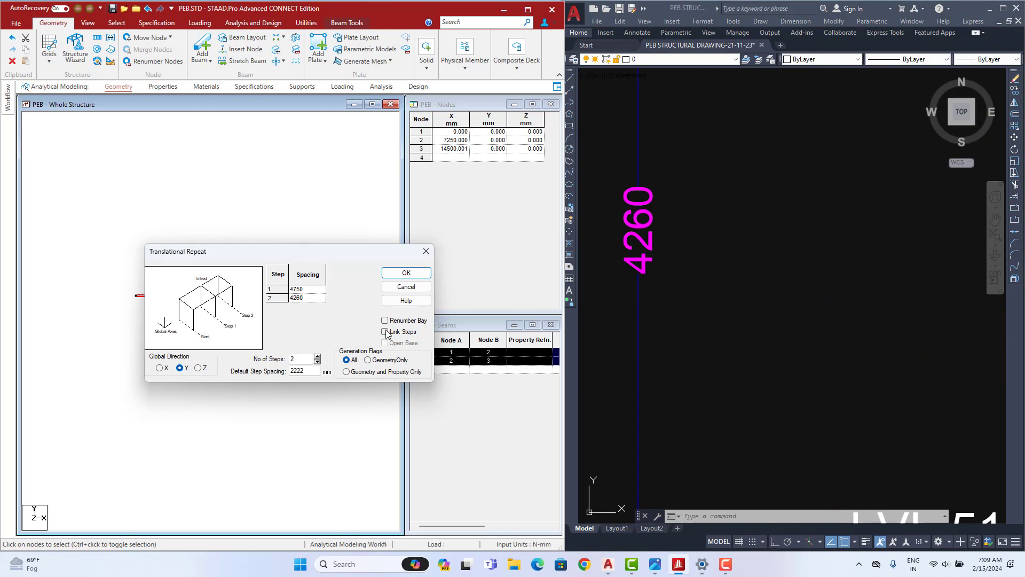
{"action": "left_click", "coordinate": [406, 273]}
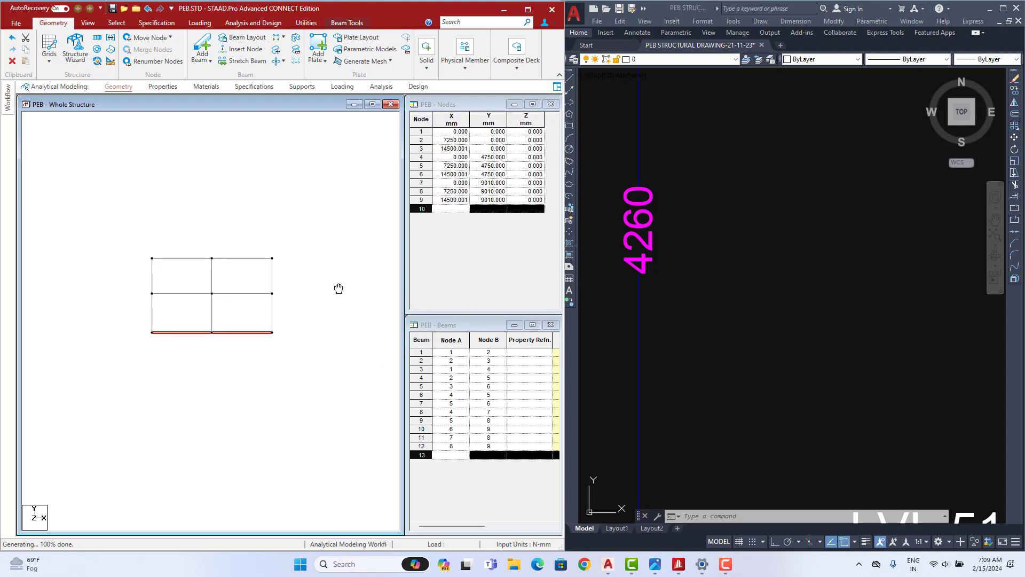
- Delete the middle column segment between the floor and roof beams to match the drawing's frame elevation
{"action": "scroll", "coordinate": [735, 262], "scroll_direction": "down", "scroll_amount": 10}
{"action": "scroll", "coordinate": [735, 270], "scroll_direction": "up", "scroll_amount": 6}
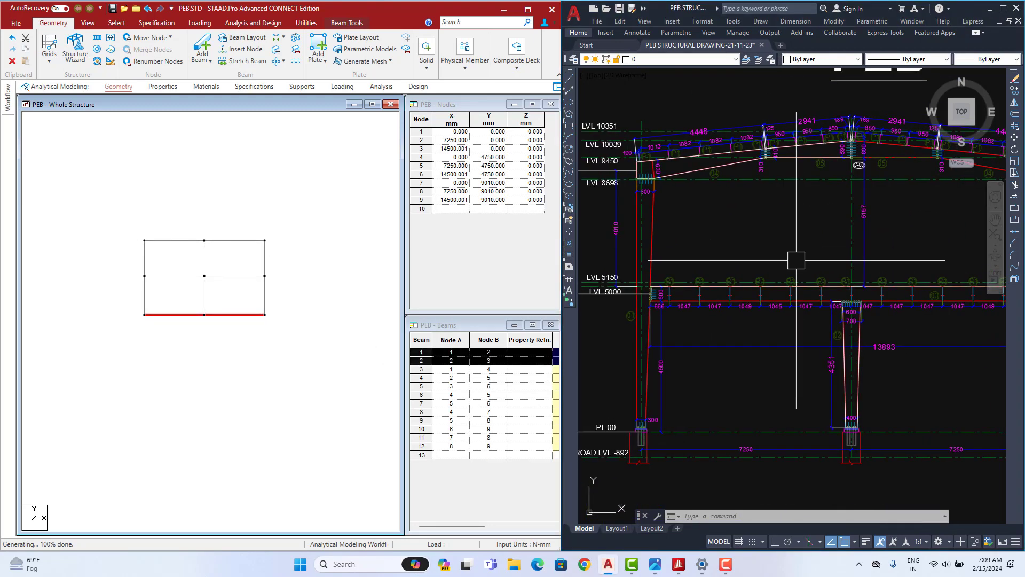
{"action": "scroll", "coordinate": [783, 272], "scroll_direction": "down", "scroll_amount": 4}
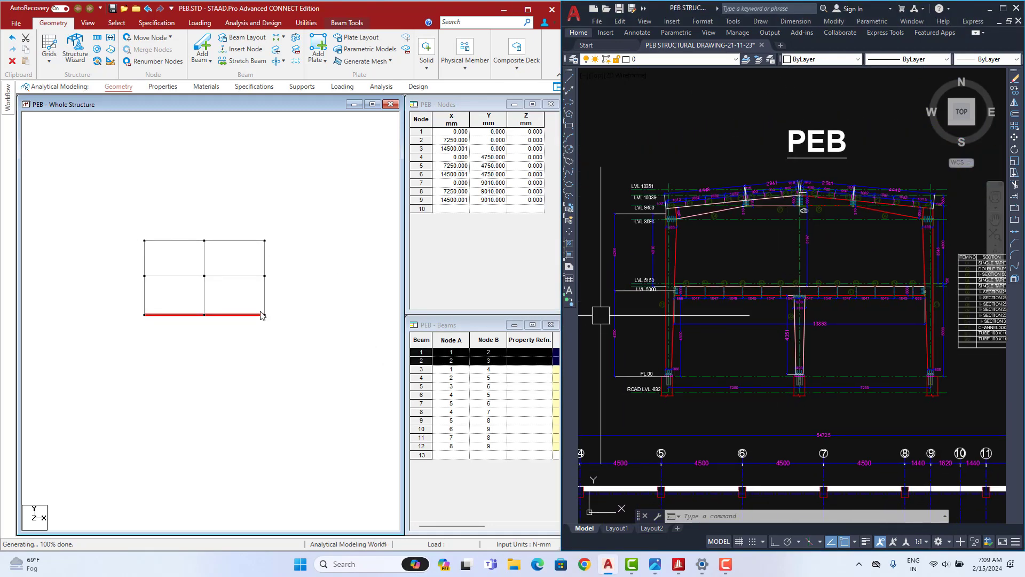
{"action": "scroll", "coordinate": [807, 299], "scroll_direction": "up", "scroll_amount": 6}
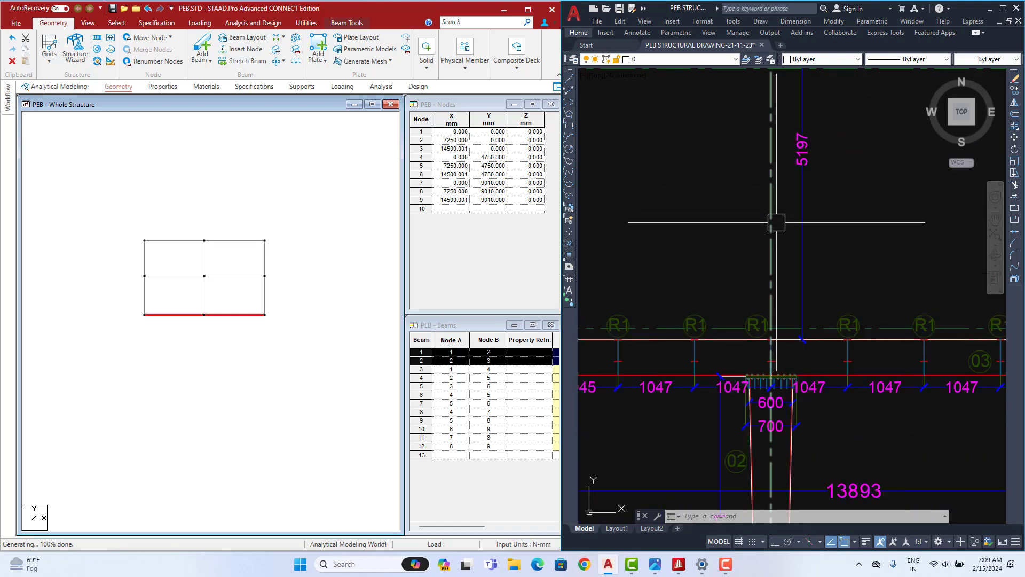
{"action": "scroll", "coordinate": [778, 321], "scroll_direction": "down", "scroll_amount": 4}
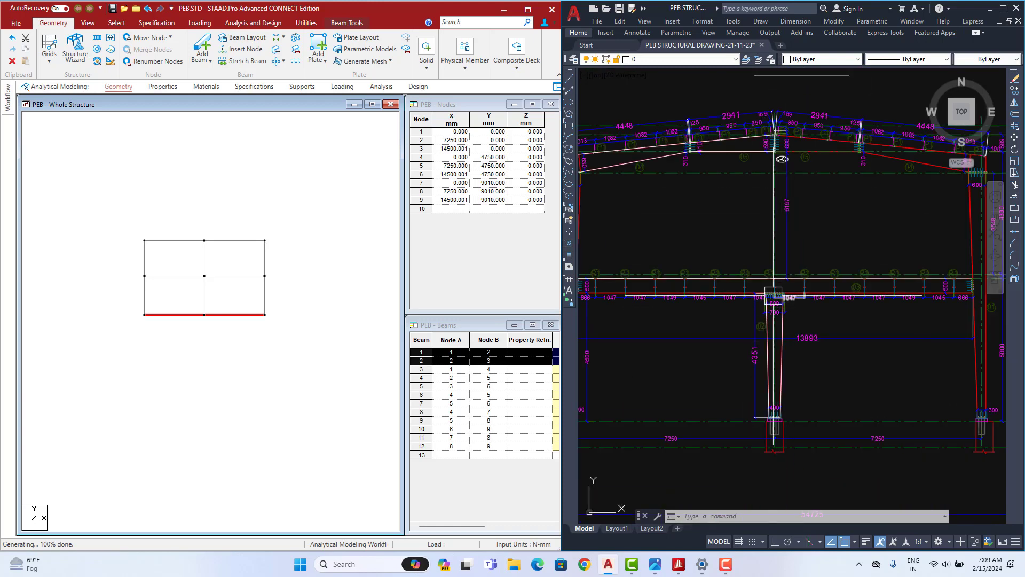
{"action": "middle_click_drag", "start_coordinate": [774, 295], "coordinate": [779, 329]}
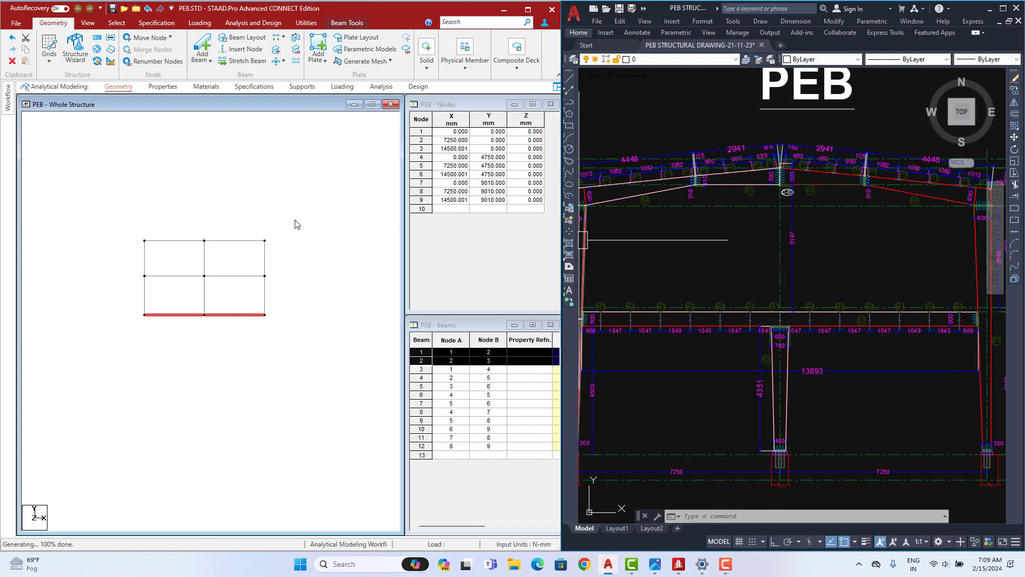
{"action": "left_click", "coordinate": [230, 273]}
{"action": "left_click", "coordinate": [202, 258]}
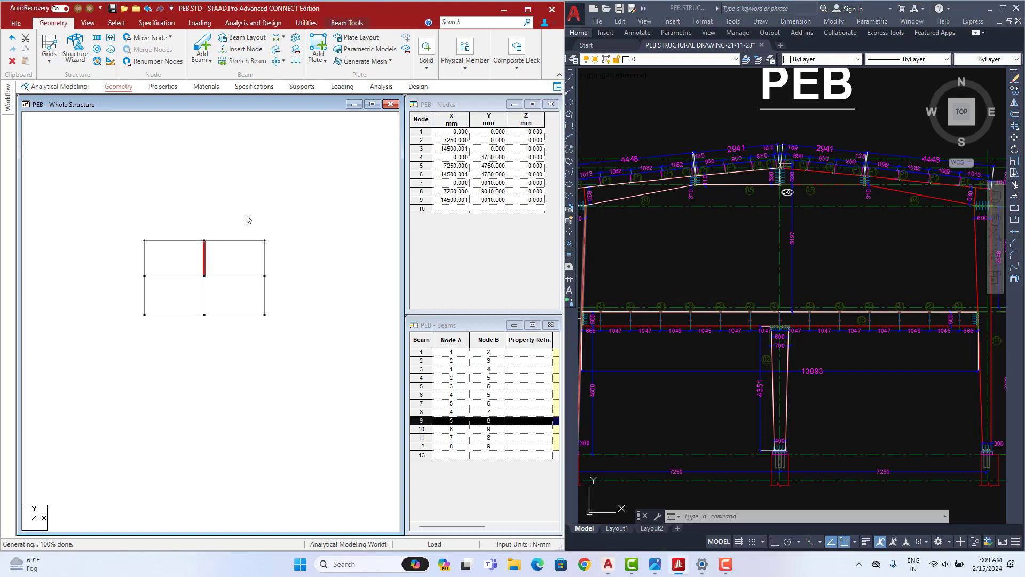
{"action": "key", "text": "Return"}
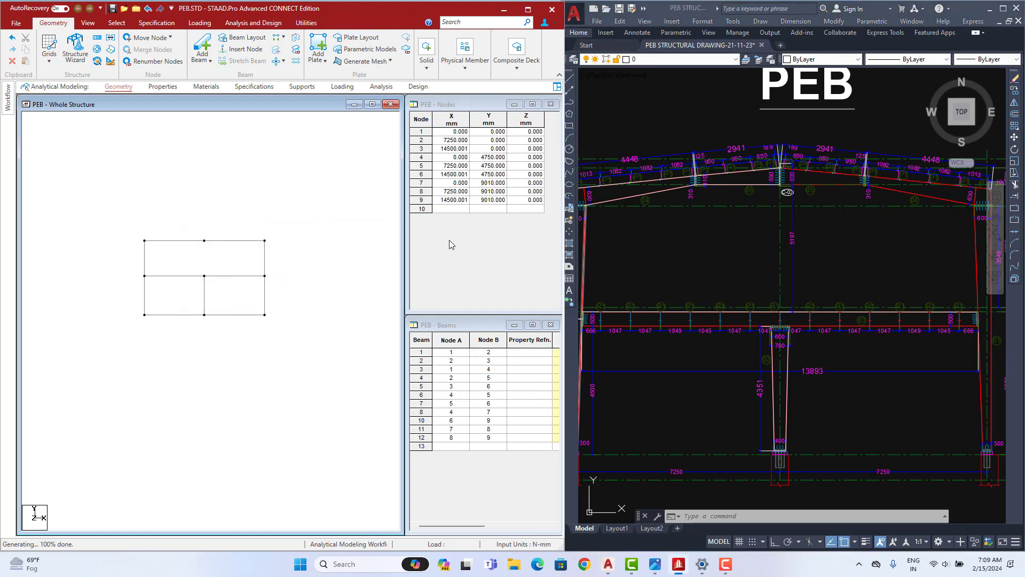
- Examine the ridge connection and rafter slope of the PEB frame elevation in AutoCAD
{"action": "middle_click_drag", "start_coordinate": [647, 222], "coordinate": [646, 259]}
{"action": "scroll", "coordinate": [645, 259], "scroll_direction": "down", "scroll_amount": 3}
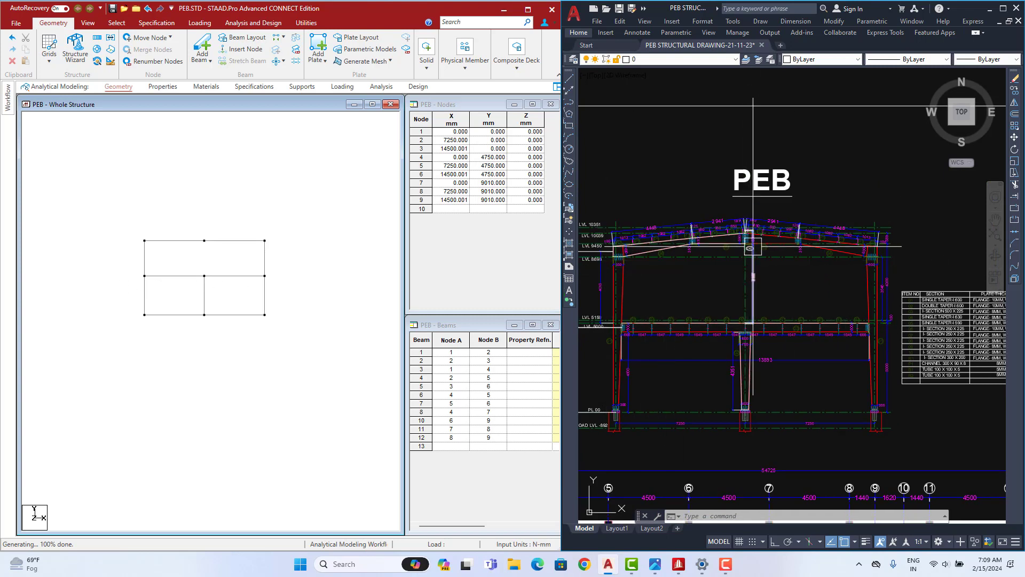
{"action": "scroll", "coordinate": [748, 257], "scroll_direction": "up", "scroll_amount": 4}
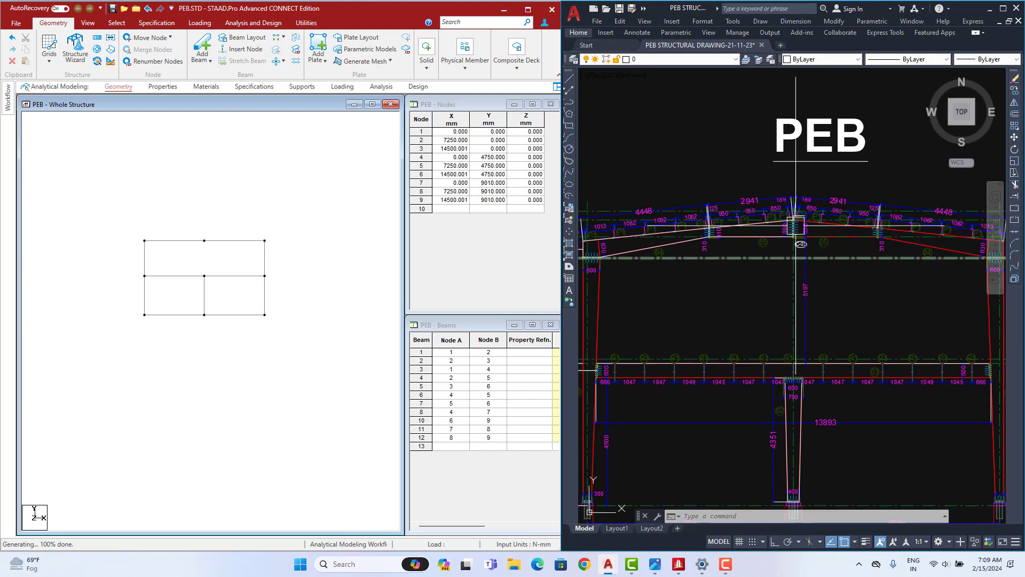
{"action": "scroll", "coordinate": [796, 226], "scroll_direction": "up", "scroll_amount": 4}
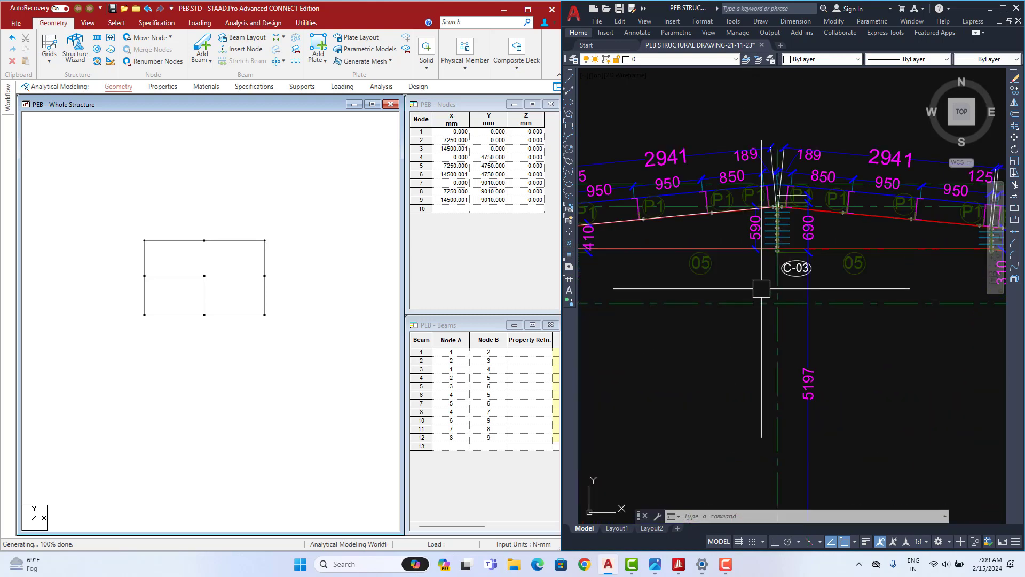
{"action": "scroll", "coordinate": [790, 278], "scroll_direction": "down", "scroll_amount": 5}
{"action": "mouse_move", "coordinate": [794, 263]}
{"action": "middle_mouse_down"}
{"action": "mouse_move", "coordinate": [820, 287]}
{"action": "mouse_move", "coordinate": [849, 275]}
{"action": "middle_mouse_up"}
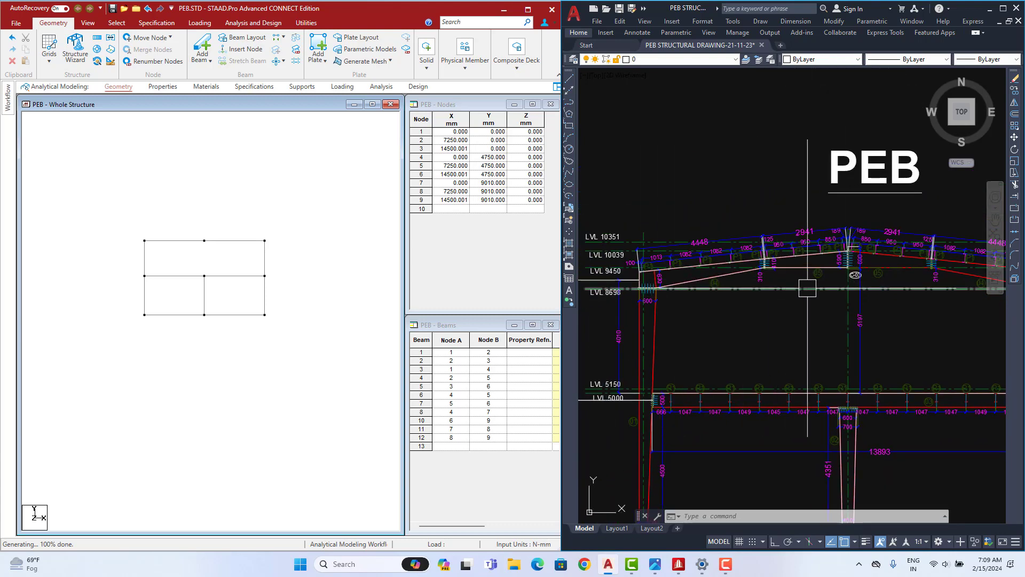
{"action": "scroll", "coordinate": [854, 251], "scroll_direction": "up", "scroll_amount": 6}
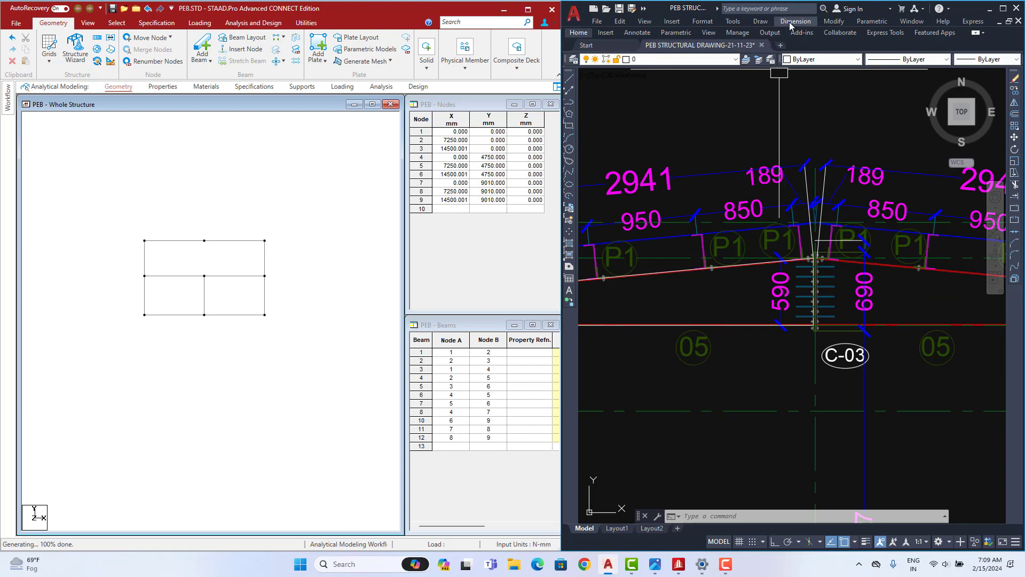
- Add a vertical linear dimension from the mid-depth of the rafter connection at the column top to the ridge apex, in line with the existing chain
{"action": "left_click", "coordinate": [793, 24]}
{"action": "left_click", "coordinate": [802, 51]}
{"action": "scroll", "coordinate": [673, 277], "scroll_direction": "down", "scroll_amount": 4}
{"action": "middle_click_drag", "start_coordinate": [673, 277], "coordinate": [855, 230]}
{"action": "middle_click_drag", "start_coordinate": [727, 267], "coordinate": [760, 254]}
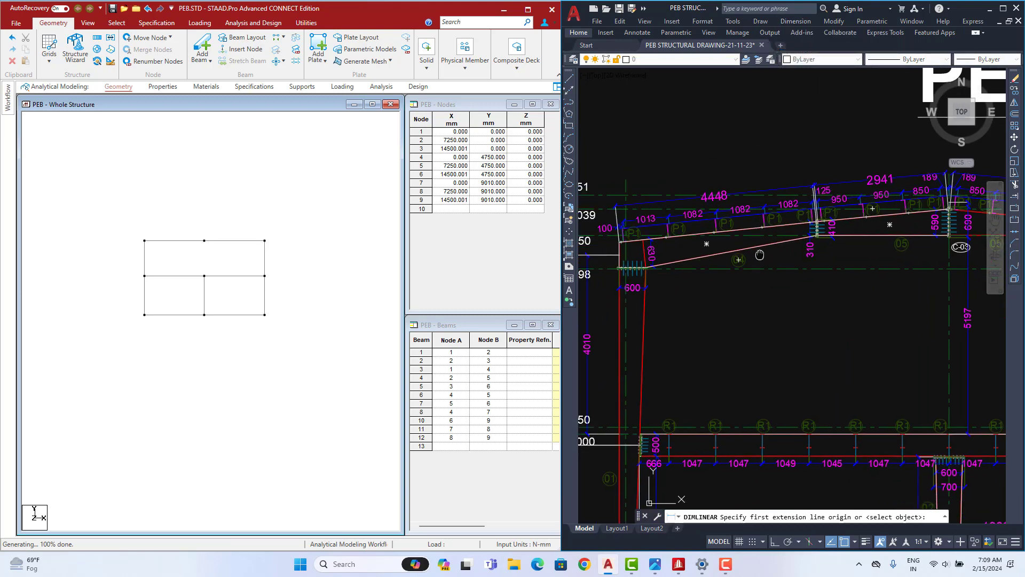
{"action": "middle_click_drag", "start_coordinate": [636, 266], "coordinate": [716, 259]}
{"action": "scroll", "coordinate": [712, 266], "scroll_direction": "up", "scroll_amount": 5}
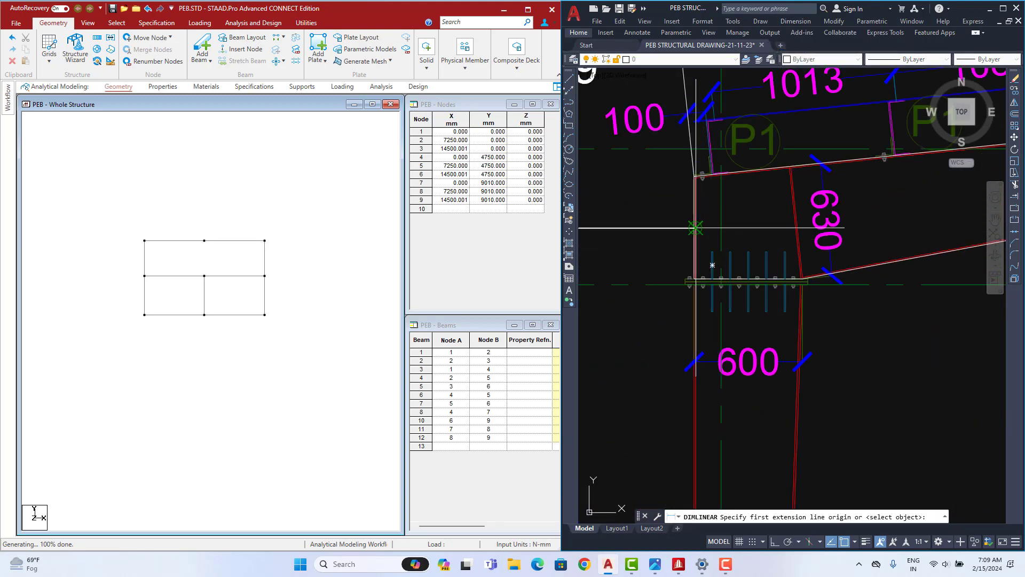
{"action": "scroll", "coordinate": [696, 228], "scroll_direction": "up", "scroll_amount": 3}
{"action": "left_click", "coordinate": [692, 228]}
{"action": "scroll", "coordinate": [828, 228], "scroll_direction": "down", "scroll_amount": 6}
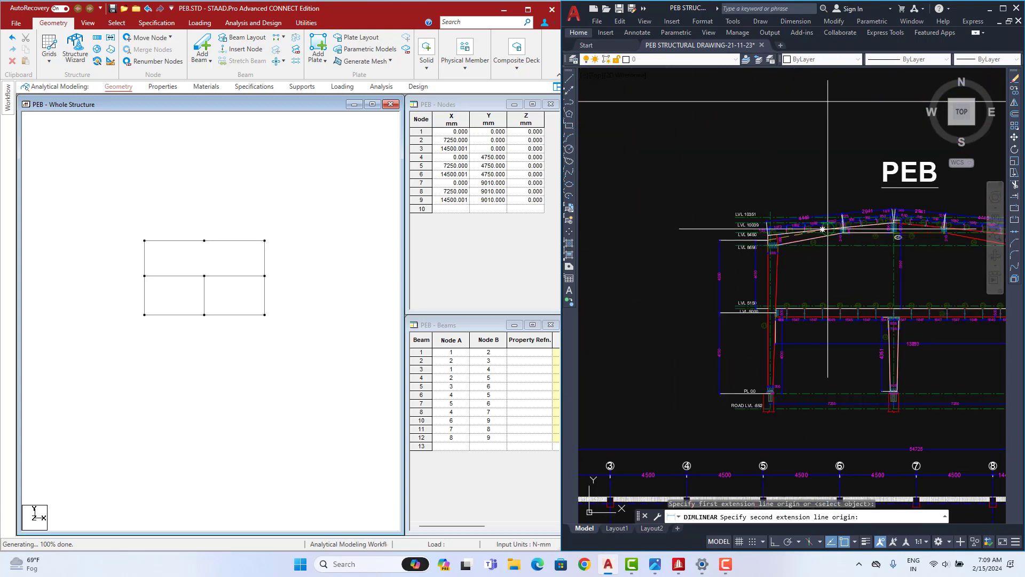
{"action": "scroll", "coordinate": [823, 240], "scroll_direction": "up", "scroll_amount": 5}
{"action": "scroll", "coordinate": [899, 243], "scroll_direction": "up", "scroll_amount": 6}
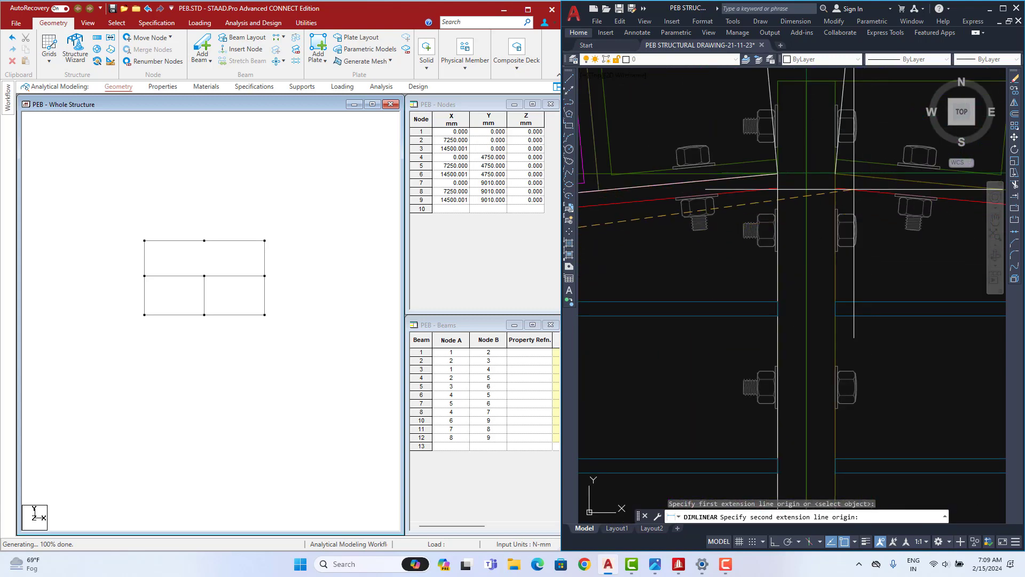
{"action": "left_click", "coordinate": [806, 172]}
{"action": "scroll", "coordinate": [769, 234], "scroll_direction": "down", "scroll_amount": 8}
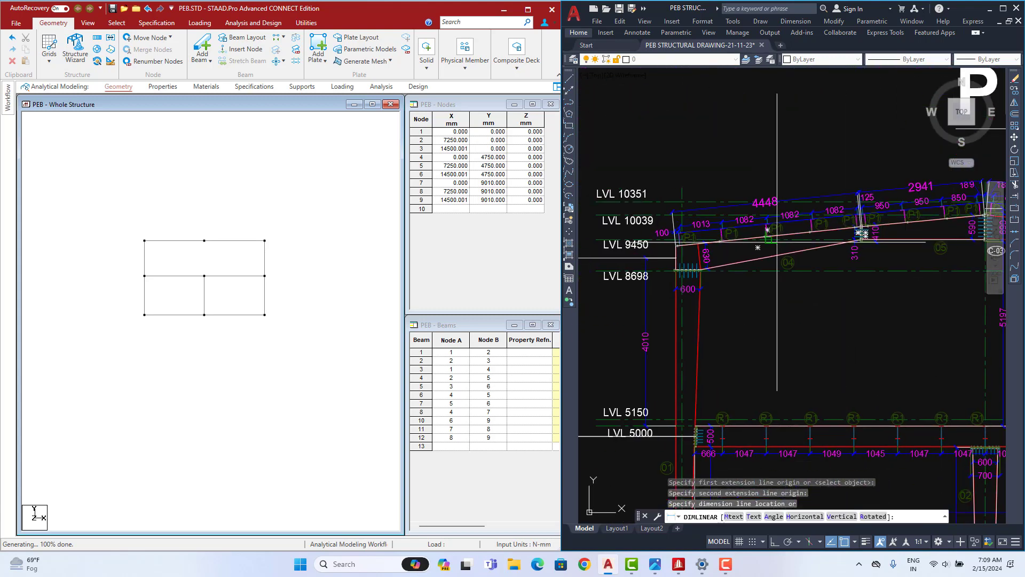
{"action": "scroll", "coordinate": [832, 216], "scroll_direction": "up", "scroll_amount": 8}
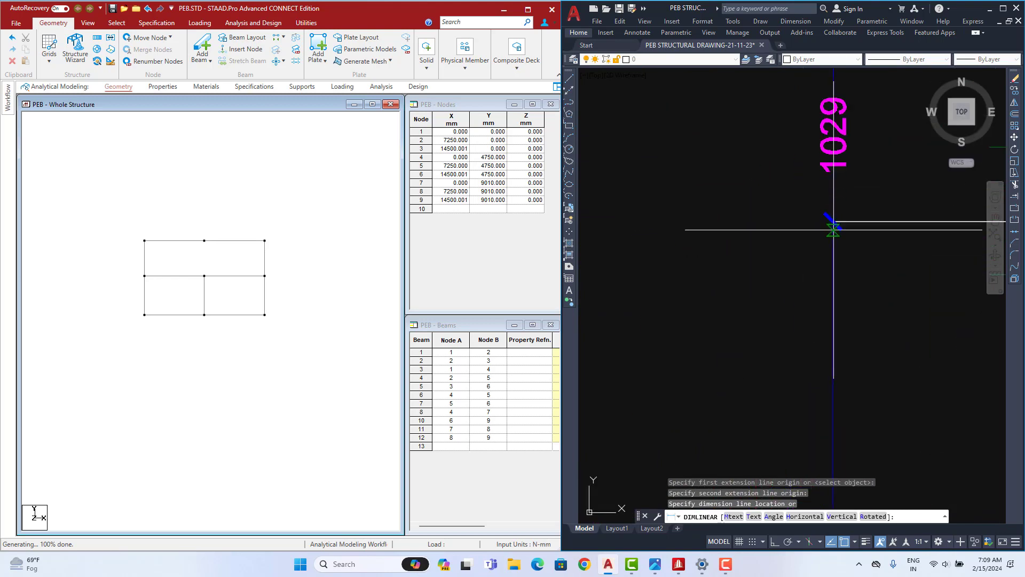
{"action": "left_click", "coordinate": [833, 216]}
{"action": "scroll", "coordinate": [832, 216], "scroll_direction": "down", "scroll_amount": 8}
- Examine the vertical dimension chain beside the outer column and the rise from the column top to the ridge
{"action": "middle_click_drag", "start_coordinate": [973, 249], "coordinate": [723, 249]}
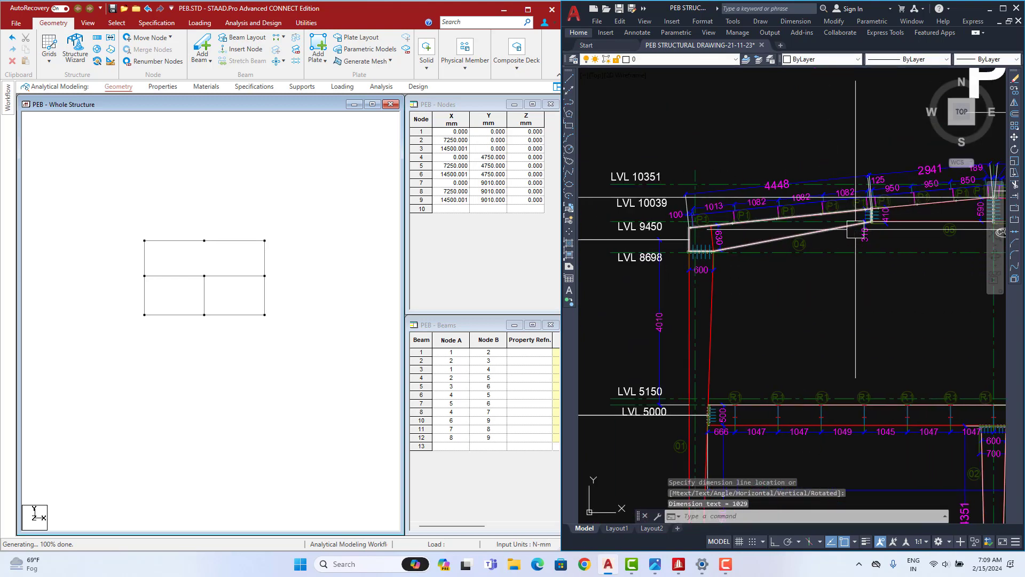
{"action": "scroll", "coordinate": [856, 230], "scroll_direction": "down", "scroll_amount": 2}
{"action": "middle_click_drag", "start_coordinate": [966, 273], "coordinate": [892, 273]}
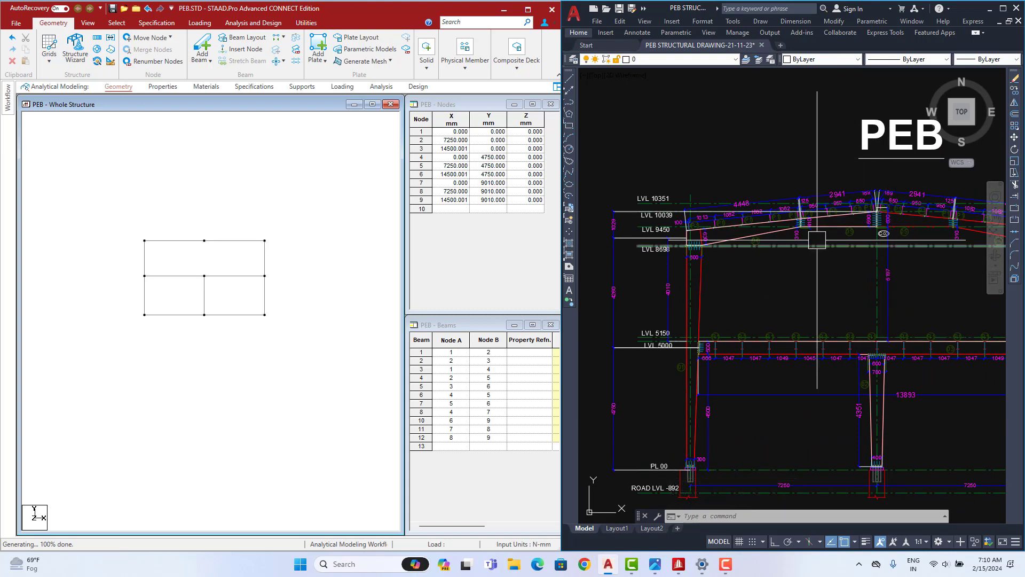
{"action": "scroll", "coordinate": [591, 224], "scroll_direction": "up", "scroll_amount": 4}
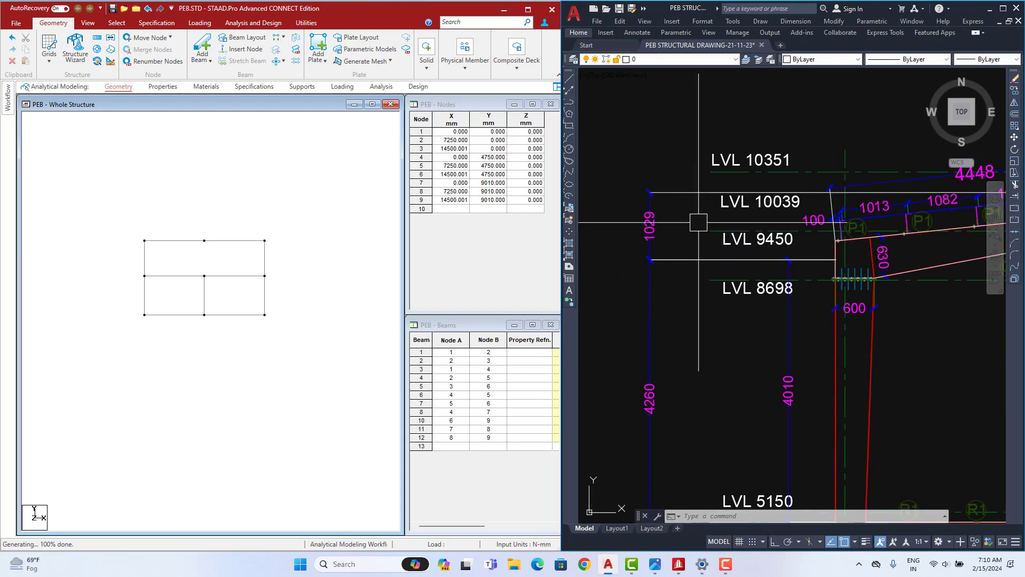
{"action": "scroll", "coordinate": [698, 222], "scroll_direction": "down", "scroll_amount": 5}
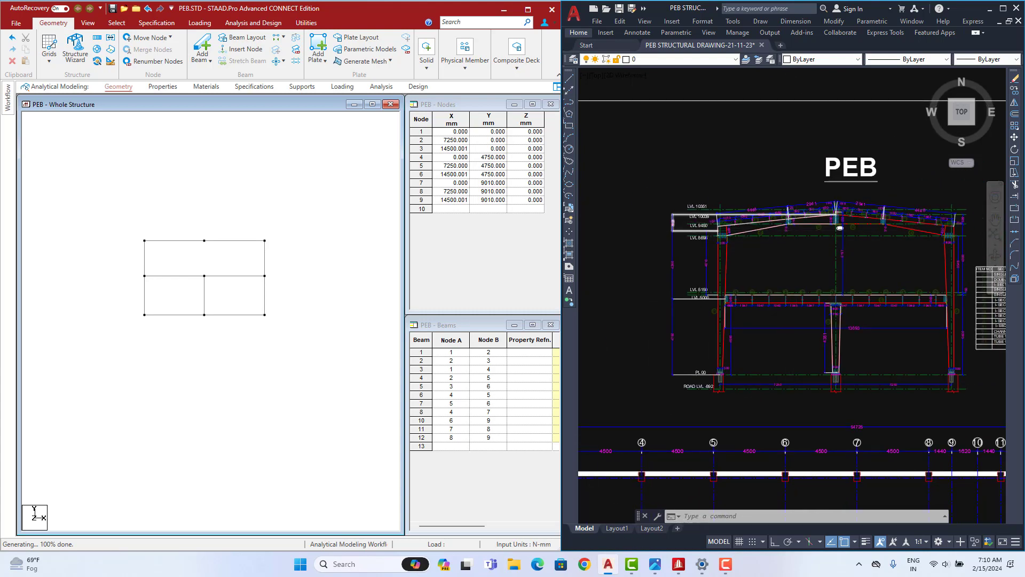
{"action": "scroll", "coordinate": [657, 212], "scroll_direction": "up", "scroll_amount": 1}
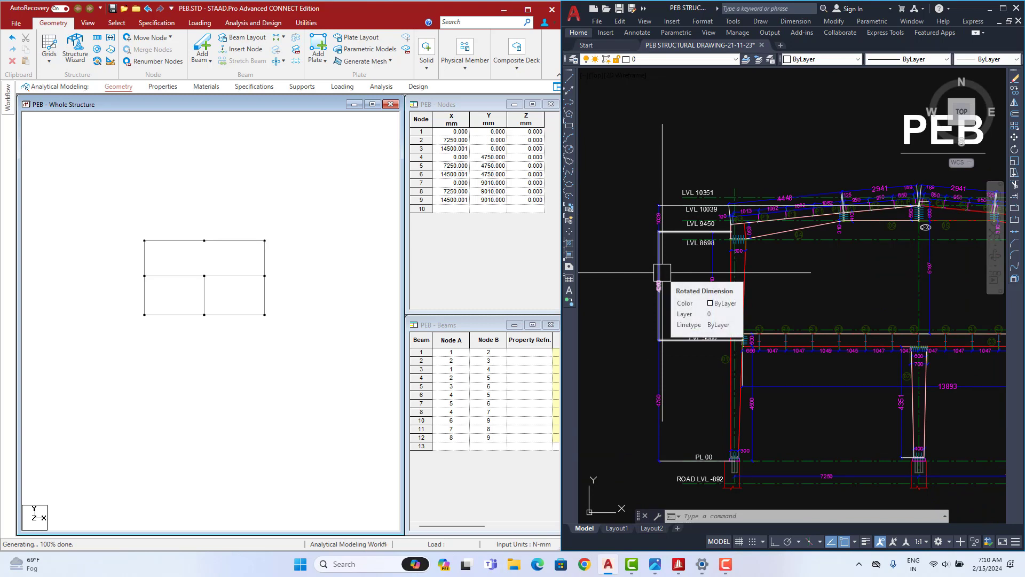
{"action": "scroll", "coordinate": [741, 197], "scroll_direction": "up", "scroll_amount": 2}
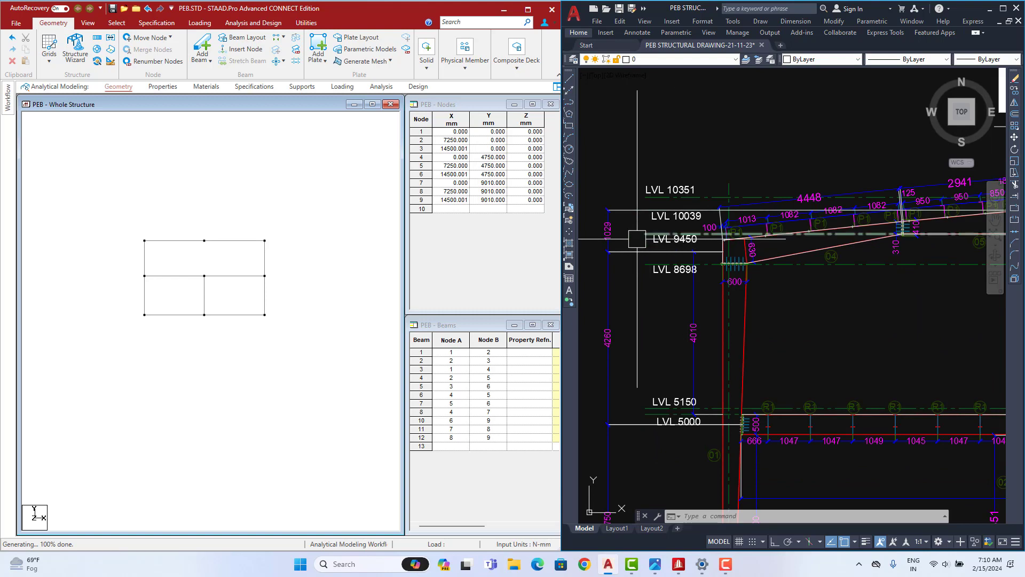
{"action": "middle_click_drag", "start_coordinate": [625, 238], "coordinate": [662, 249]}
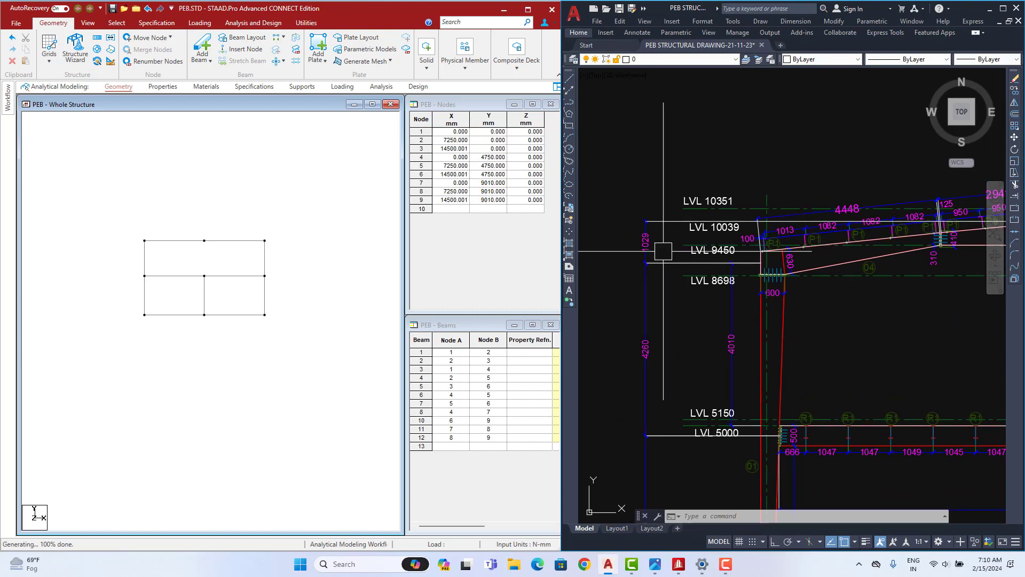
- In STAAD.Pro, copy the middle roof node and paste it 1029 mm higher in Y as the ridge node
{"action": "left_click", "coordinate": [282, 245]}
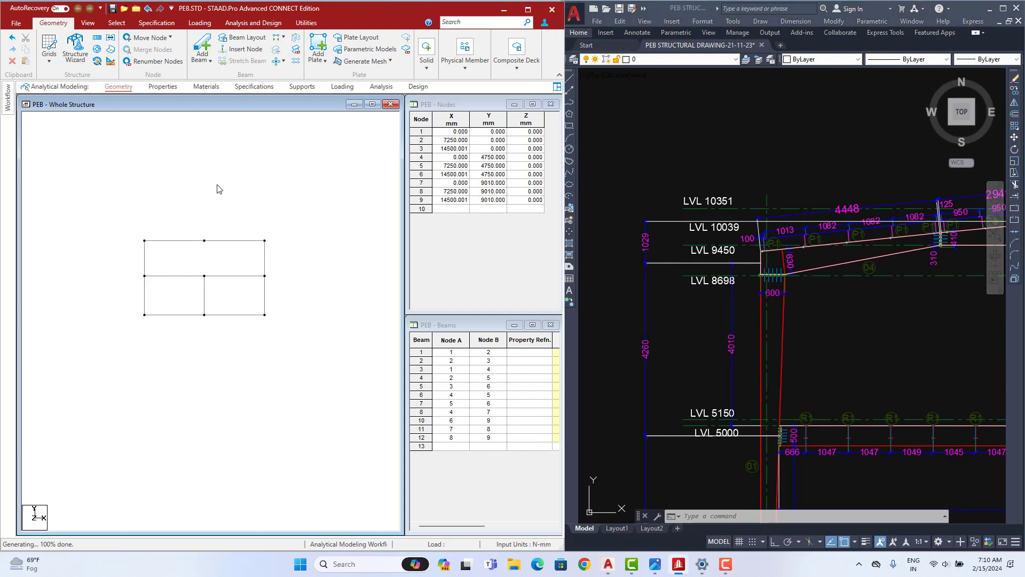
{"action": "right_click", "coordinate": [227, 166]}
{"action": "mouse_move", "coordinate": [348, 236]}
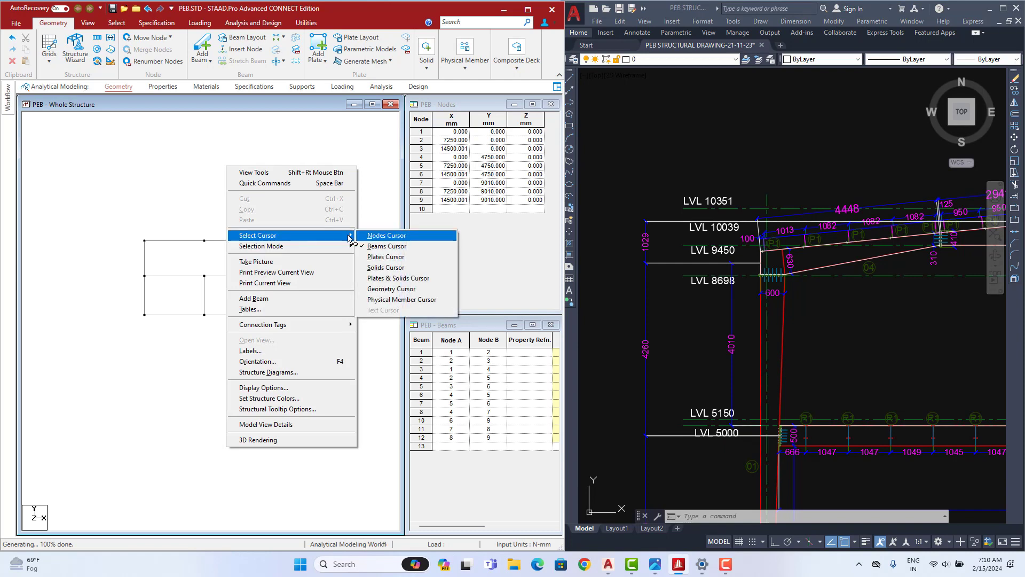
{"action": "left_click", "coordinate": [387, 236]}
{"action": "left_click", "coordinate": [195, 243]}
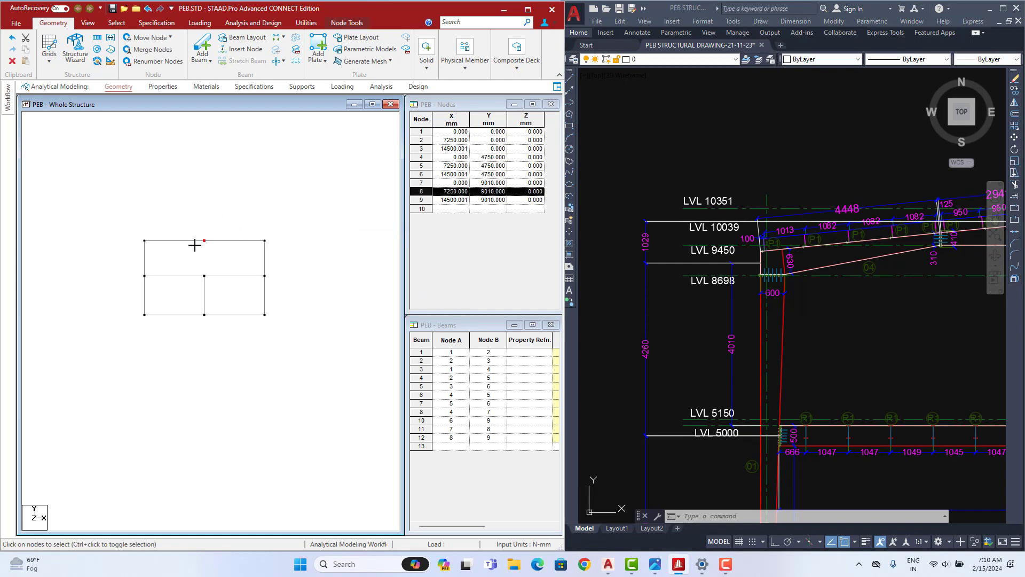
{"action": "key", "text": "ctrl+c"}
{"action": "key", "text": "ctrl+v"}
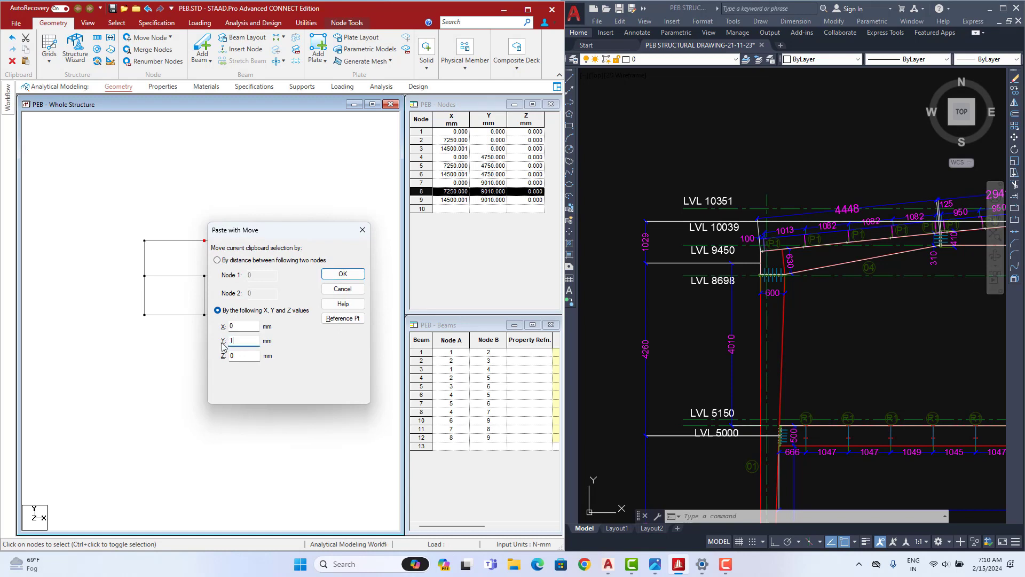
{"action": "type", "text": "1029"}
{"action": "key", "text": "Return"}
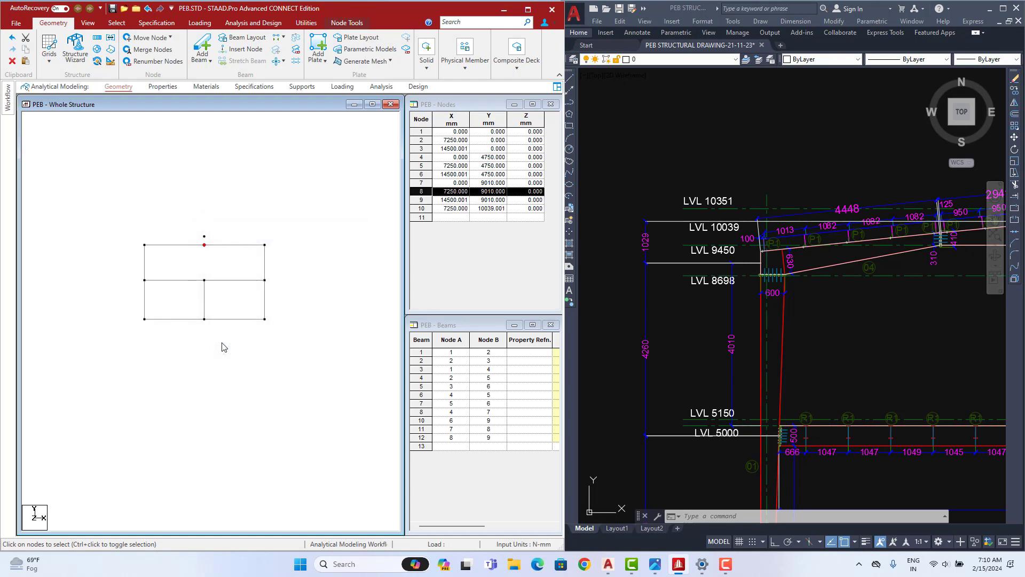
- Delete the original middle node at eaves level together with its two flat roof beams
{"action": "left_click", "coordinate": [293, 238]}
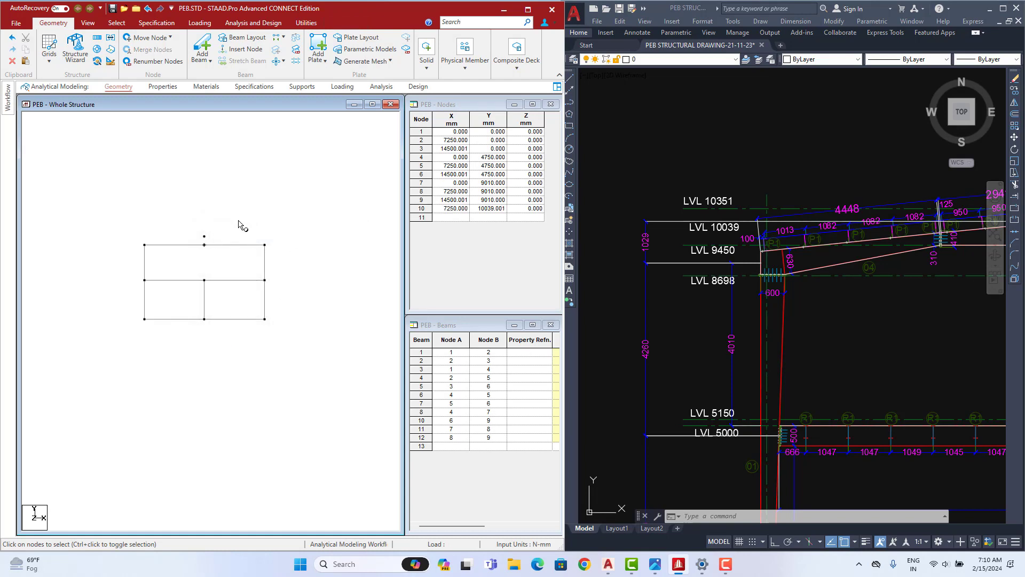
{"action": "left_click", "coordinate": [205, 245]}
{"action": "key", "text": "Delete"}
{"action": "key", "text": "Return"}
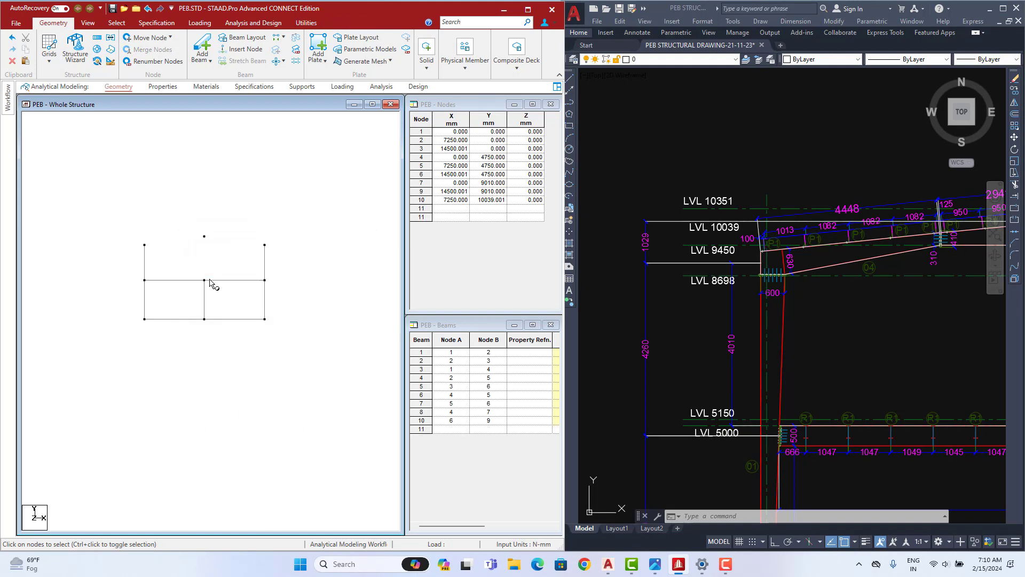
- Add two sloping rafter beams connecting the outer column tops to the ridge node
{"action": "scroll", "coordinate": [211, 283], "scroll_direction": "up", "scroll_amount": 3}
{"action": "middle_click_drag", "start_coordinate": [221, 276], "coordinate": [229, 280]}
{"action": "left_click", "coordinate": [203, 48]}
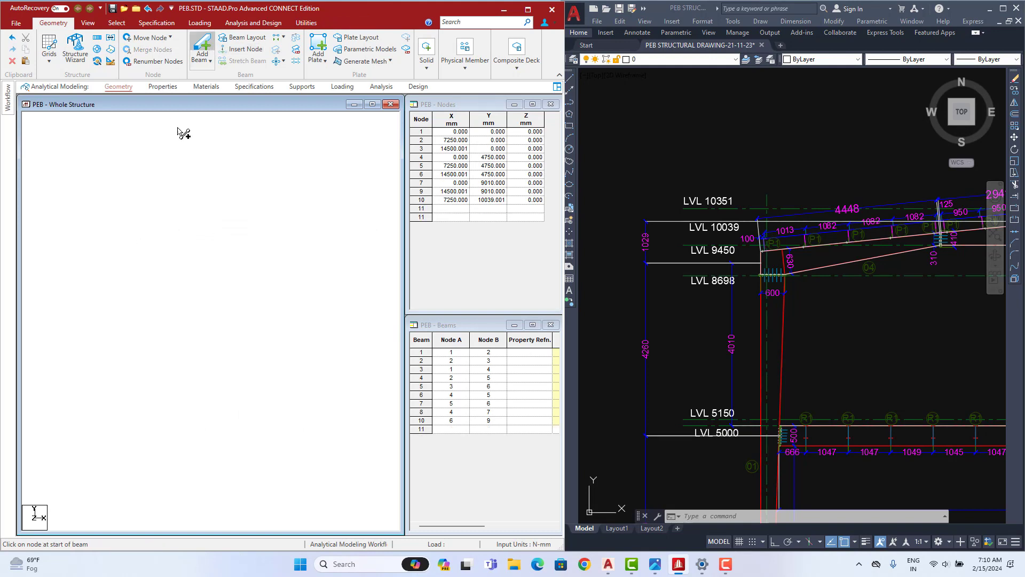
{"action": "left_click_drag", "start_coordinate": [214, 221], "coordinate": [214, 220]}
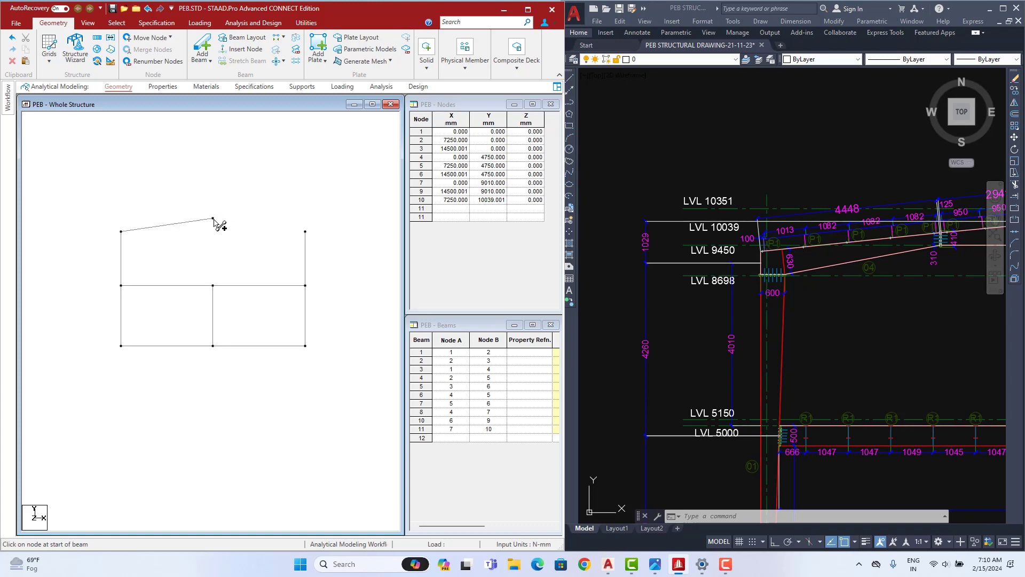
{"action": "left_click_drag", "start_coordinate": [307, 233], "coordinate": [306, 231]}
{"action": "middle_click_drag", "start_coordinate": [277, 244], "coordinate": [283, 253]}
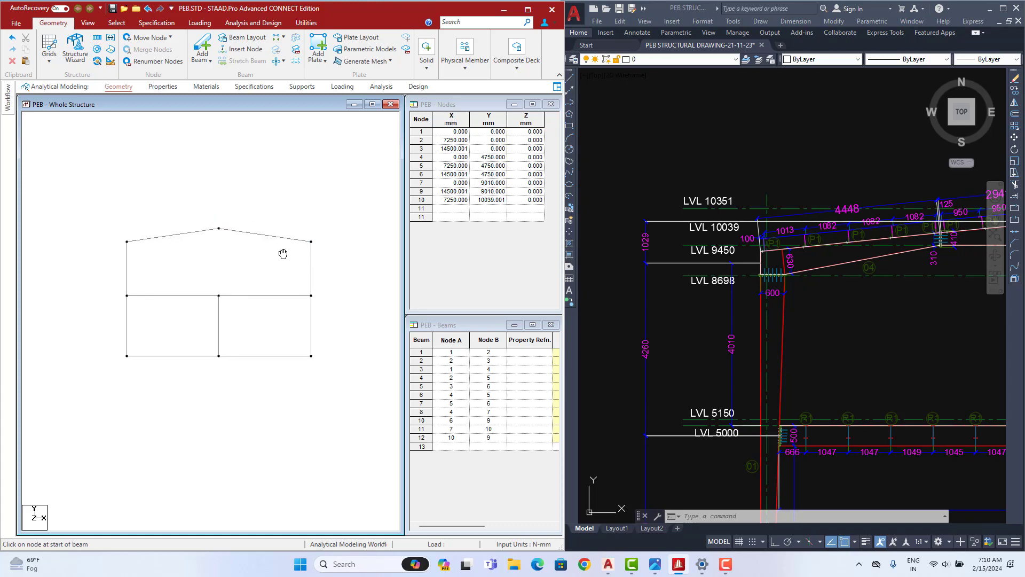
- In AutoCAD, erase the three vertical chain dimensions beside the frame's outer column
{"action": "left_click", "coordinate": [914, 251]}
{"action": "middle_click_drag", "start_coordinate": [932, 251], "coordinate": [660, 309]}
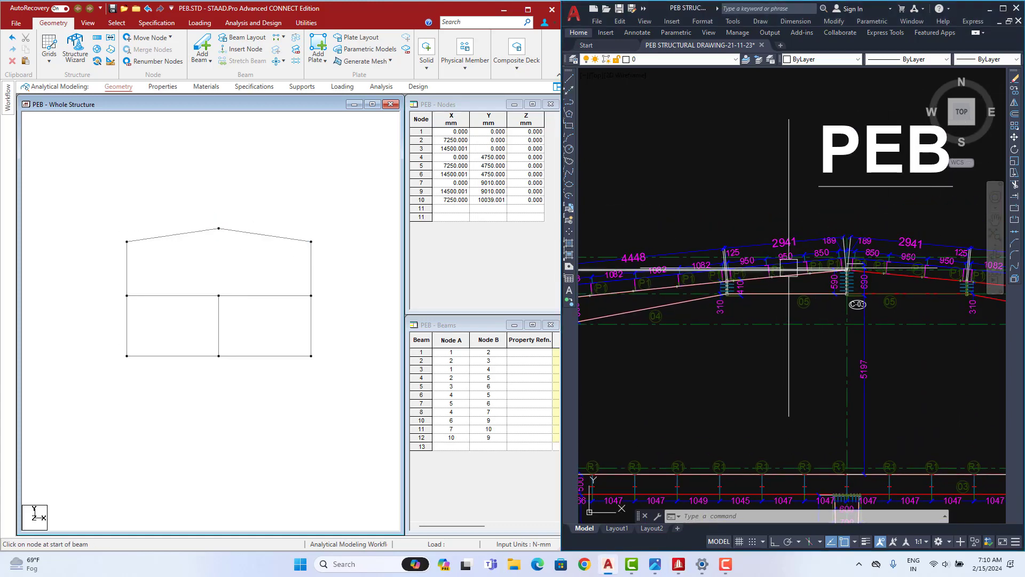
{"action": "middle_click_drag", "start_coordinate": [788, 267], "coordinate": [850, 239]}
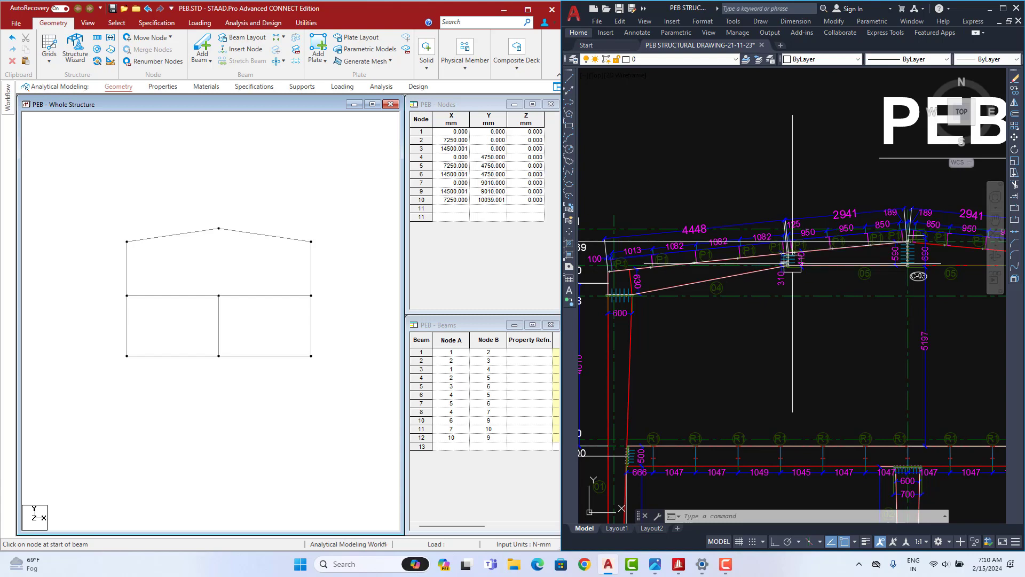
{"action": "scroll", "coordinate": [793, 262], "scroll_direction": "down", "scroll_amount": 5}
{"action": "scroll", "coordinate": [756, 237], "scroll_direction": "up", "scroll_amount": 3}
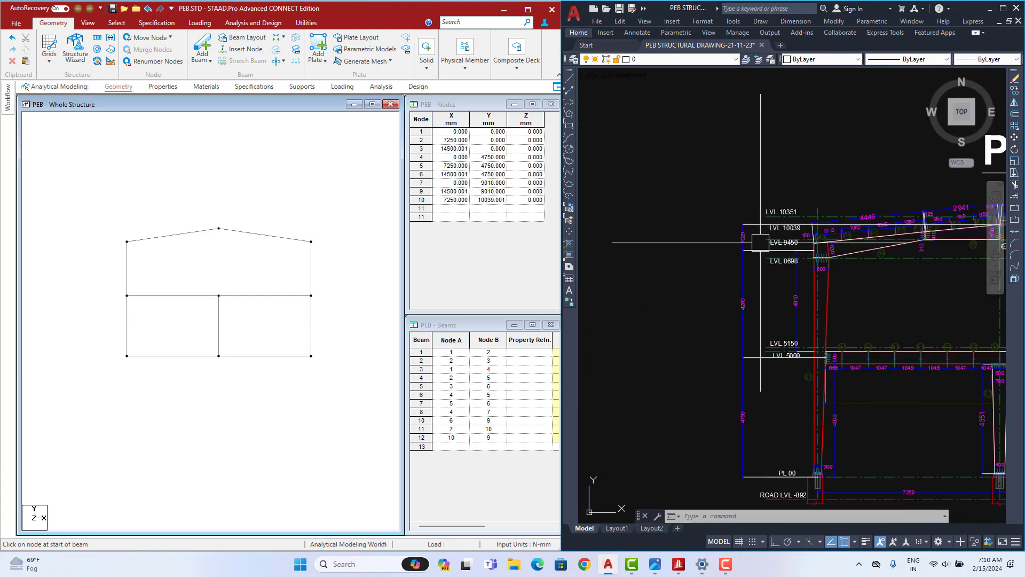
{"action": "left_click", "coordinate": [745, 185]}
{"action": "left_click", "coordinate": [694, 421]}
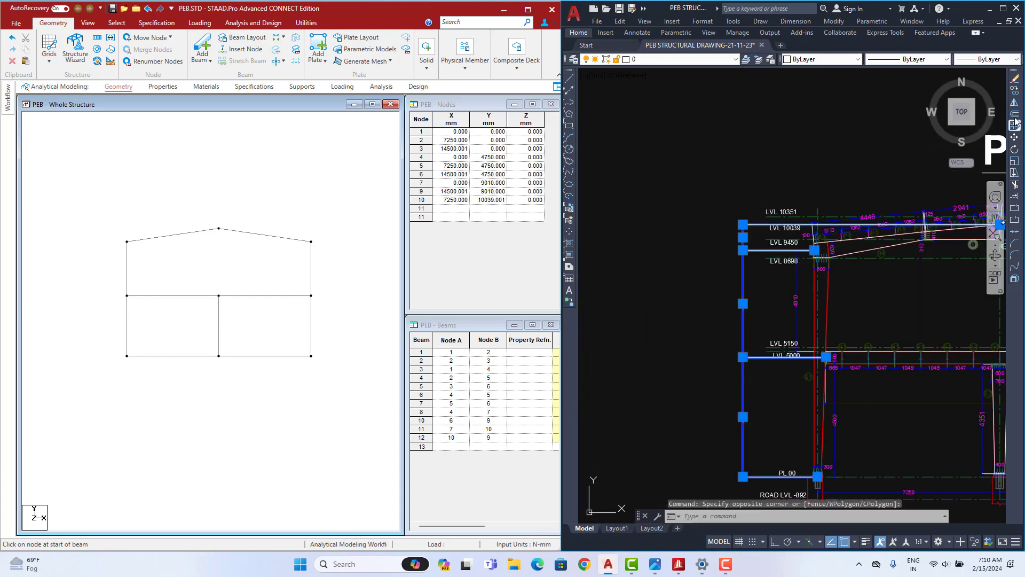
{"action": "left_click", "coordinate": [1014, 78]}
- Examine the aligned dimensions and splice connection along the rafter between the outer column and the ridge
{"action": "mouse_move", "coordinate": [737, 311]}
{"action": "middle_mouse_down"}
{"action": "mouse_move", "coordinate": [748, 320]}
{"action": "mouse_move", "coordinate": [702, 322]}
{"action": "middle_mouse_up"}
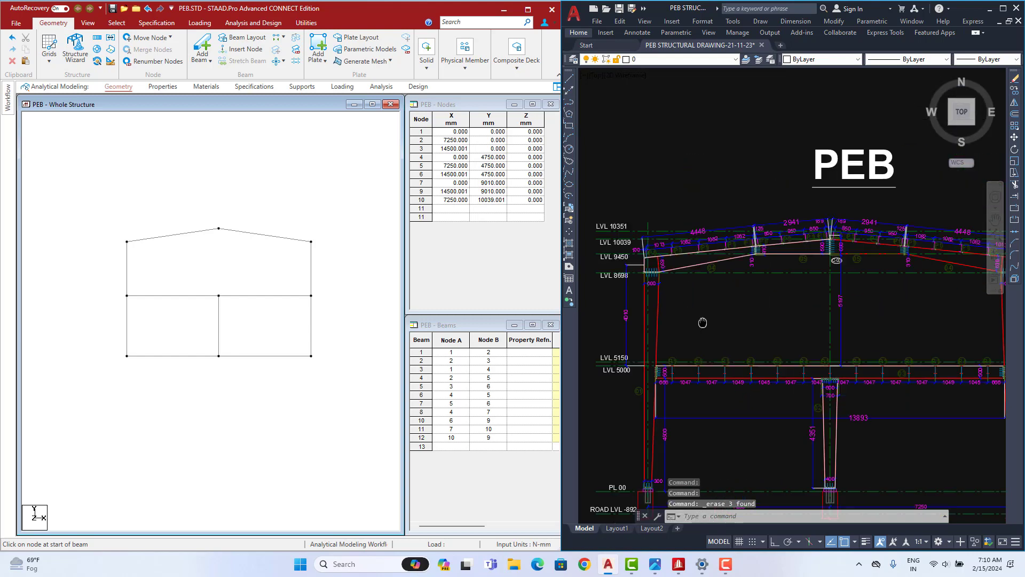
{"action": "scroll", "coordinate": [854, 257], "scroll_direction": "up", "scroll_amount": 4}
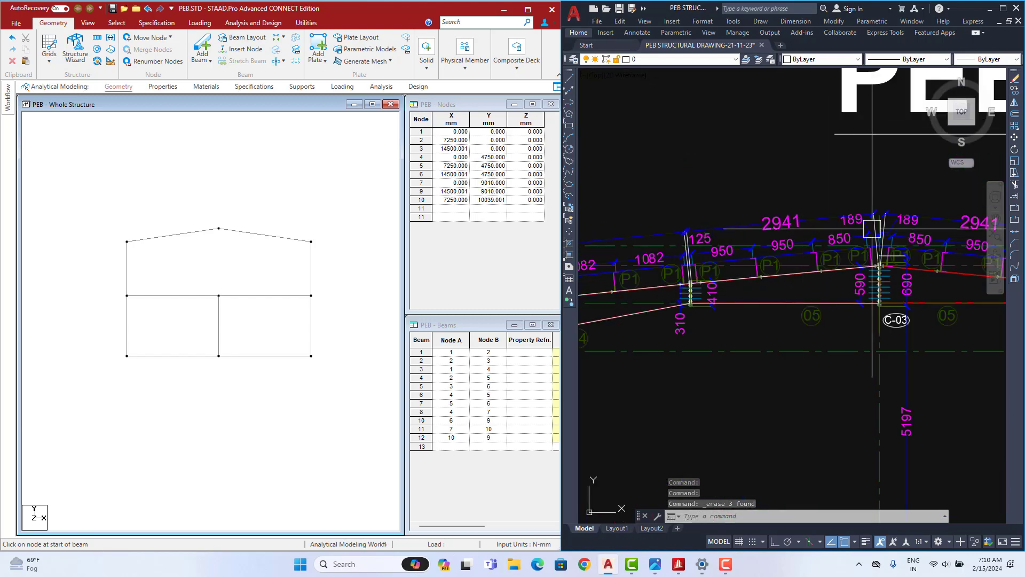
{"action": "scroll", "coordinate": [791, 233], "scroll_direction": "up", "scroll_amount": 2}
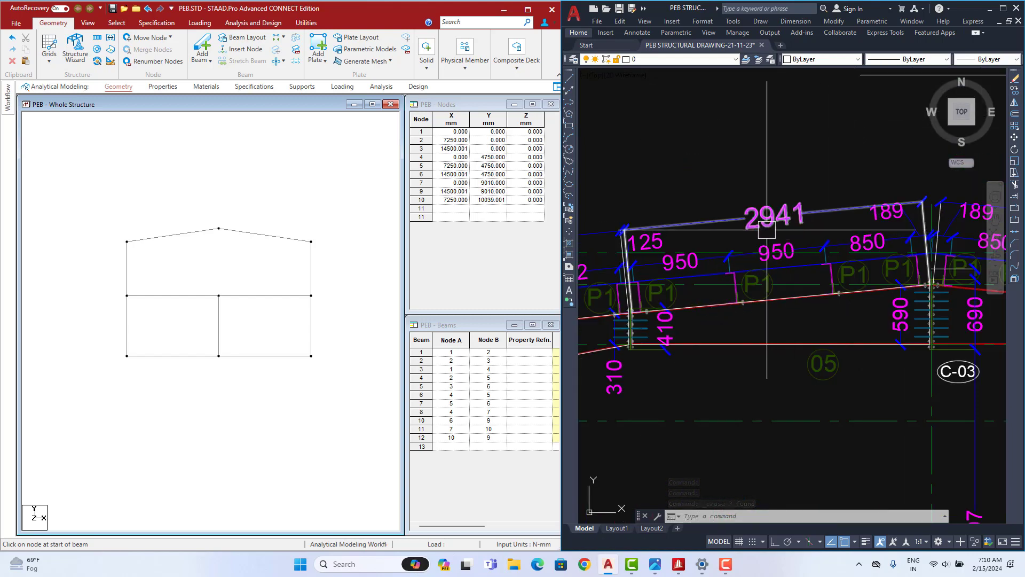
{"action": "scroll", "coordinate": [782, 236], "scroll_direction": "down", "scroll_amount": 2}
{"action": "mouse_move", "coordinate": [695, 291]}
{"action": "middle_mouse_down"}
{"action": "mouse_move", "coordinate": [730, 269]}
{"action": "mouse_move", "coordinate": [941, 238]}
{"action": "mouse_move", "coordinate": [791, 288]}
{"action": "middle_mouse_up"}
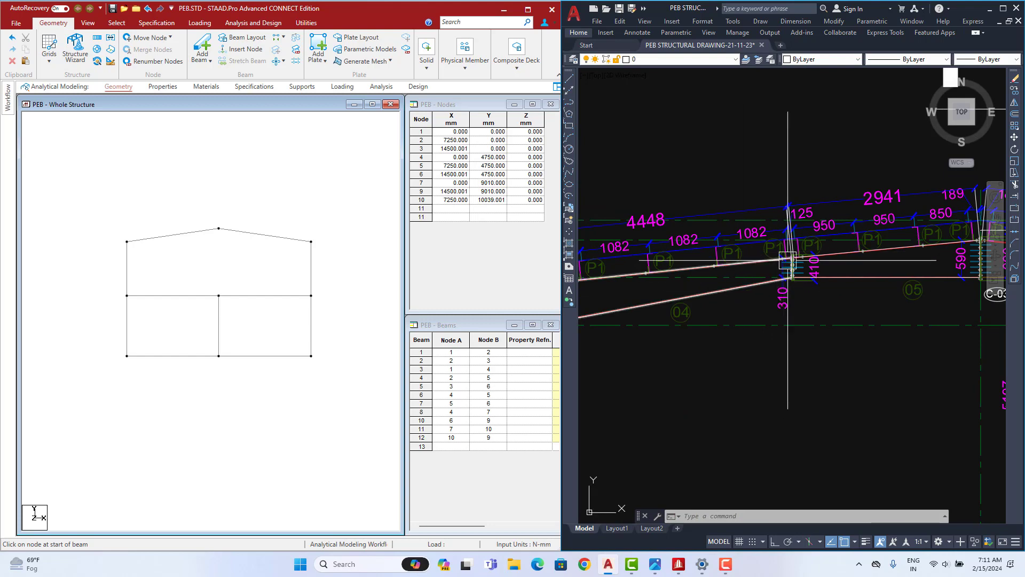
{"action": "middle_click_drag", "start_coordinate": [839, 262], "coordinate": [754, 285]}
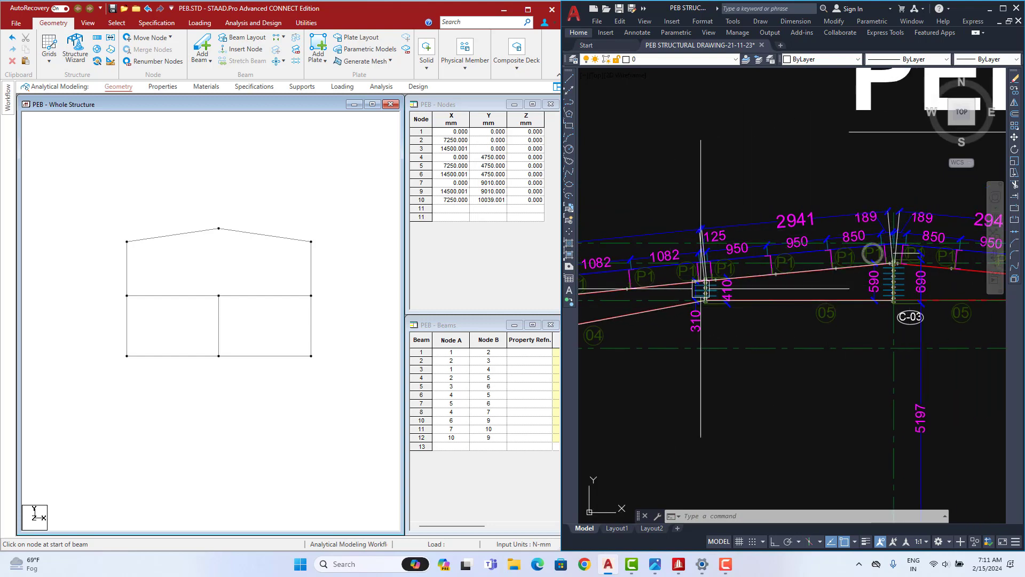
{"action": "scroll", "coordinate": [826, 250], "scroll_direction": "up", "scroll_amount": 2}
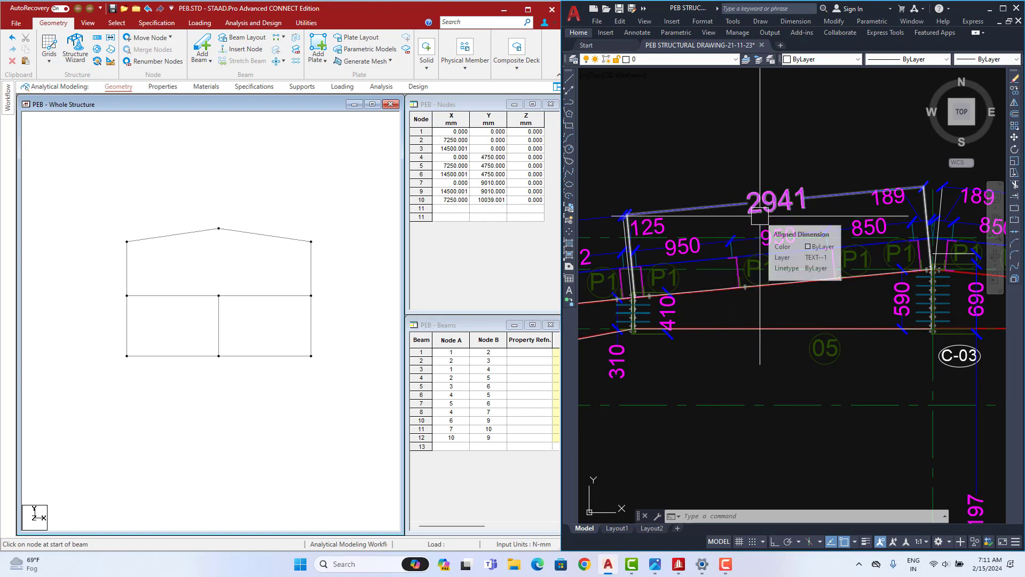
- Display coloured beam start and end markers in the STAAD.Pro model and check the direction of the rafter beams
{"action": "left_click", "coordinate": [186, 262]}
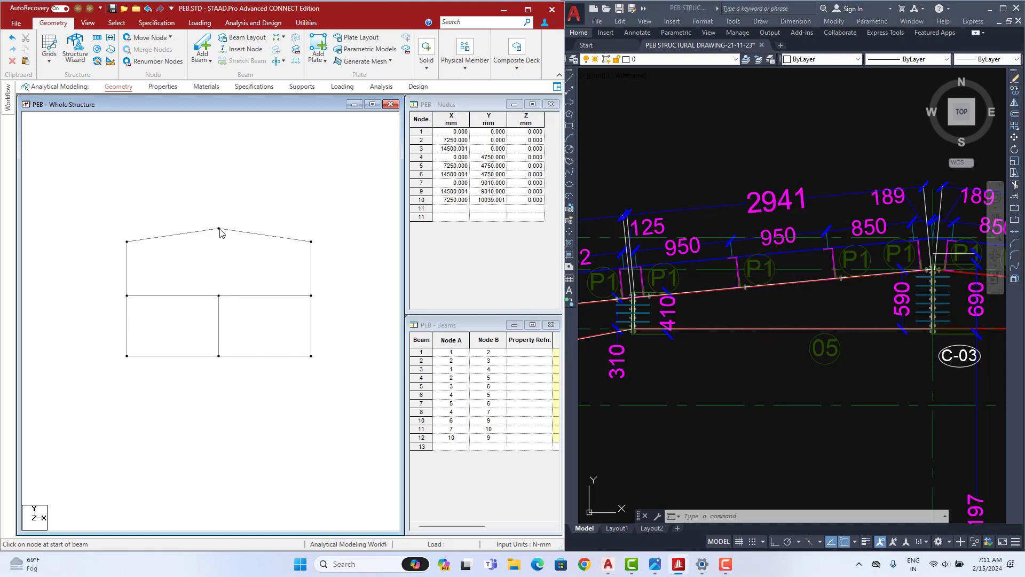
{"action": "scroll", "coordinate": [214, 234], "scroll_direction": "up", "scroll_amount": 4}
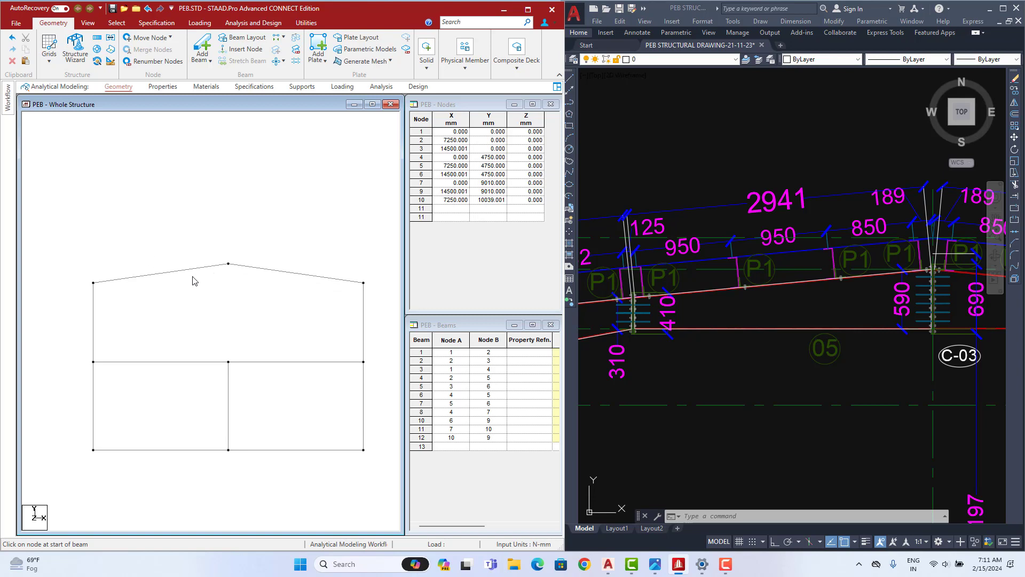
{"action": "middle_click_drag", "start_coordinate": [201, 276], "coordinate": [201, 287]}
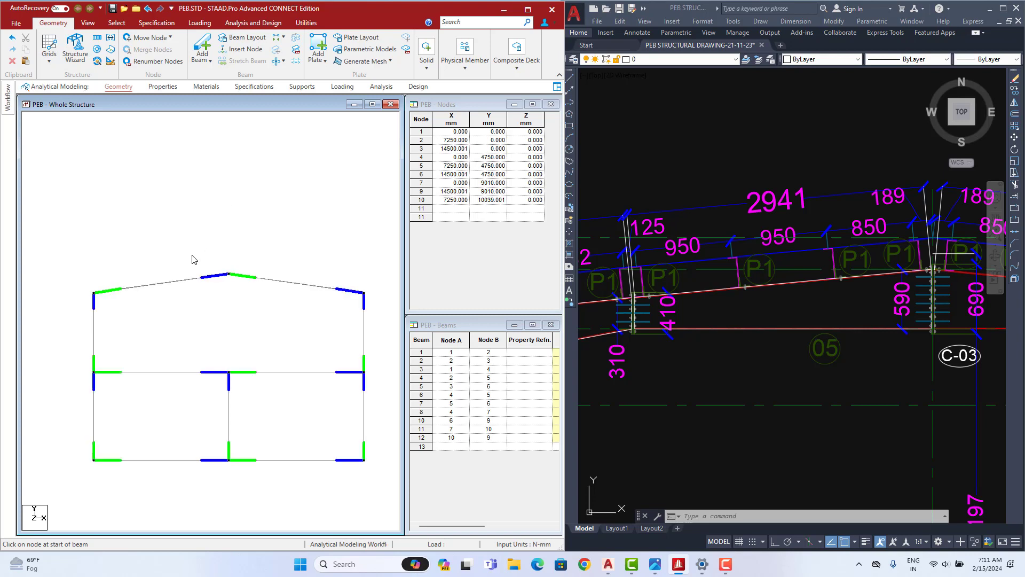
{"action": "scroll", "coordinate": [198, 264], "scroll_direction": "up", "scroll_amount": 4}
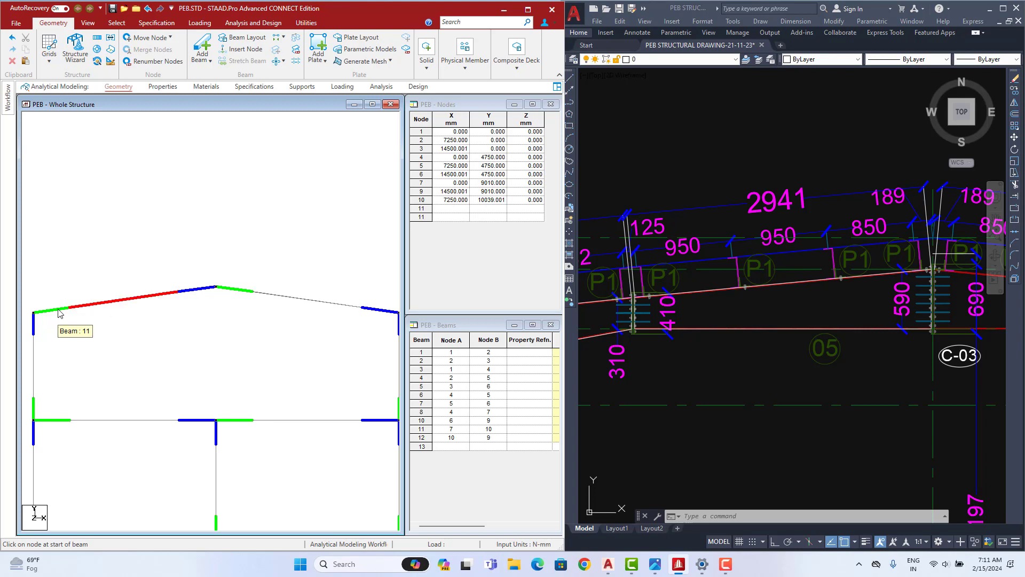
{"action": "middle_click_drag", "start_coordinate": [190, 319], "coordinate": [210, 310]}
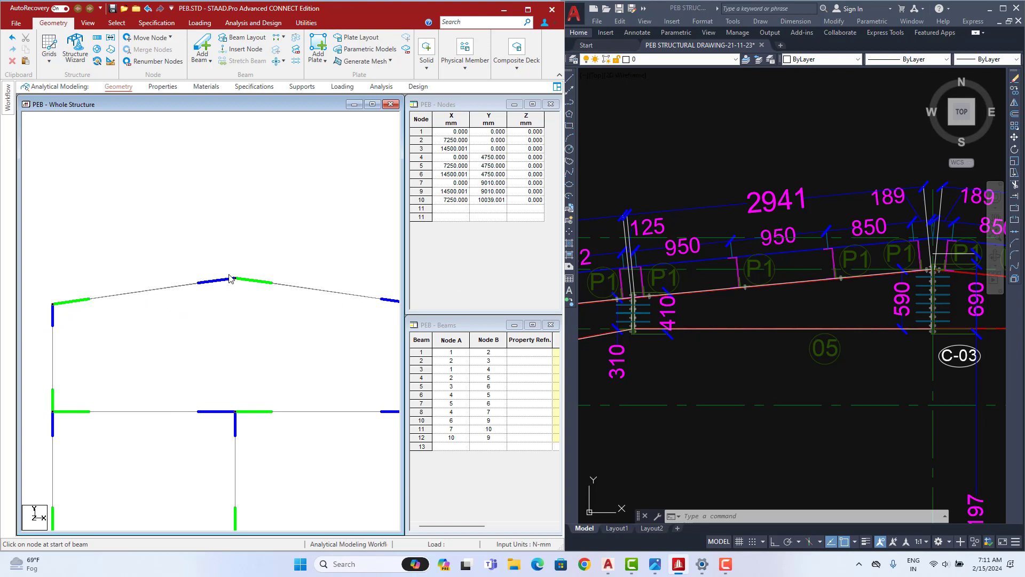
- Insert a node into the rafter between node 7 and the ridge, 4448 mm from the column end, matching the drawing's splice location
{"action": "left_click", "coordinate": [186, 288]}
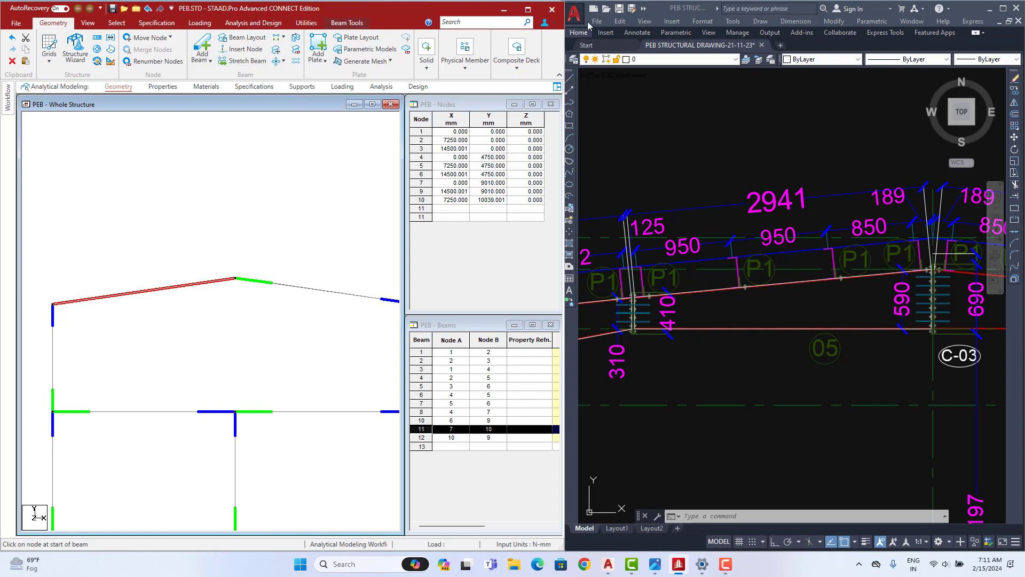
{"action": "right_click", "coordinate": [267, 200]}
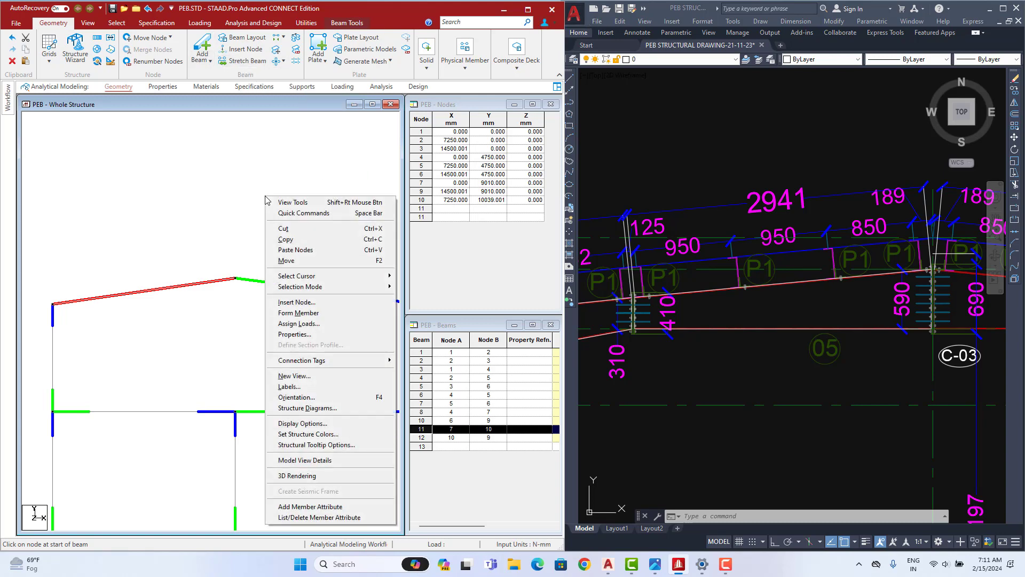
{"action": "left_click", "coordinate": [286, 304]}
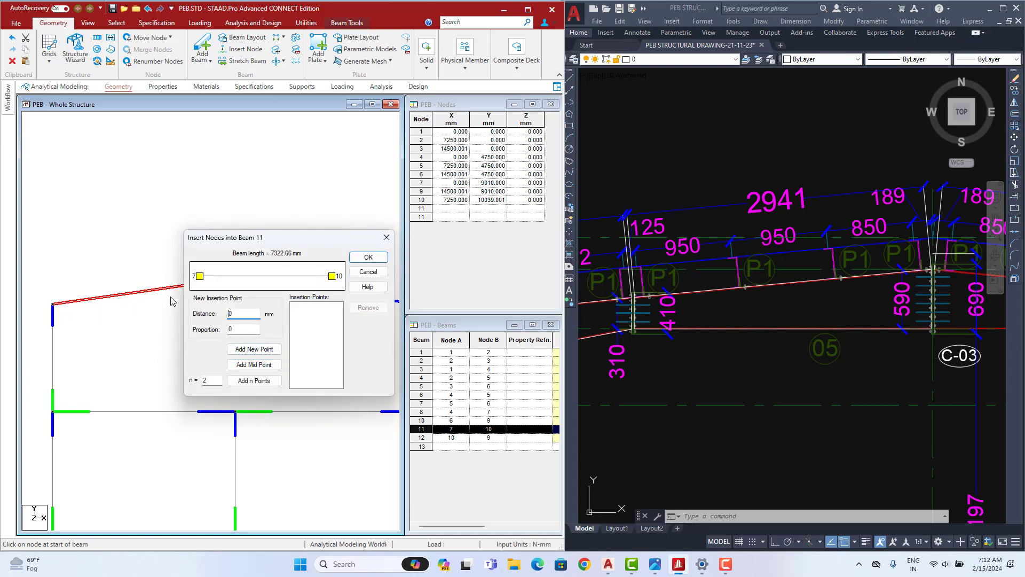
{"action": "left_click", "coordinate": [750, 326]}
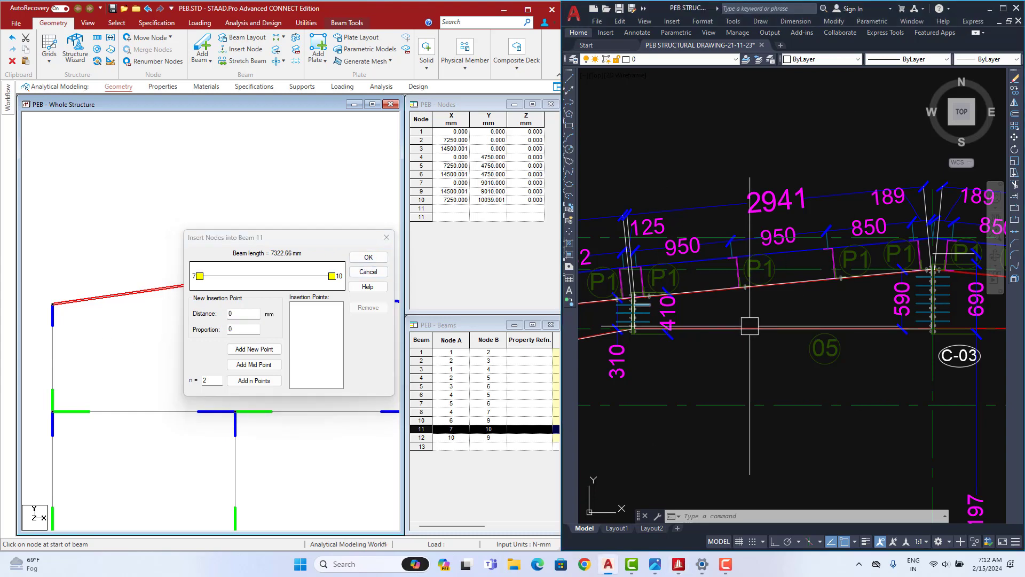
{"action": "scroll", "coordinate": [750, 326], "scroll_direction": "down", "scroll_amount": 5}
{"action": "scroll", "coordinate": [590, 293], "scroll_direction": "up", "scroll_amount": 4}
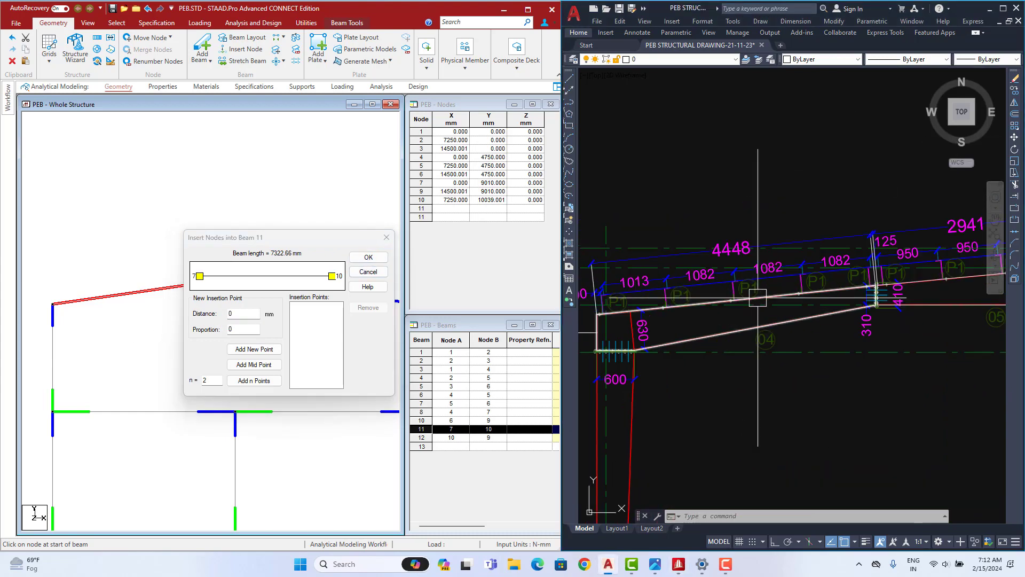
{"action": "left_click", "coordinate": [222, 318]}
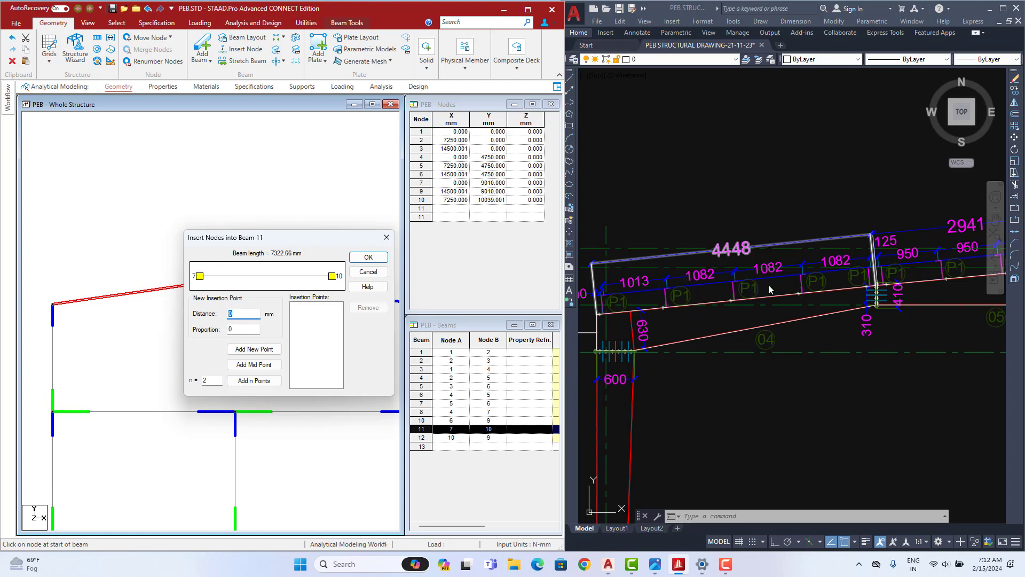
{"action": "left_click", "coordinate": [739, 257]}
{"action": "scroll", "coordinate": [694, 240], "scroll_direction": "up", "scroll_amount": 4}
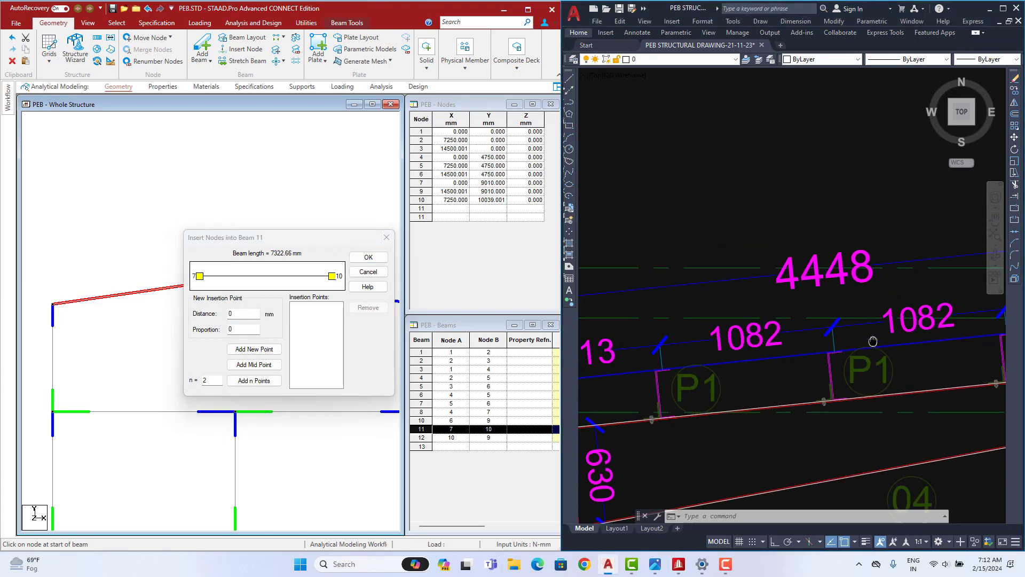
{"action": "left_click", "coordinate": [239, 316]}
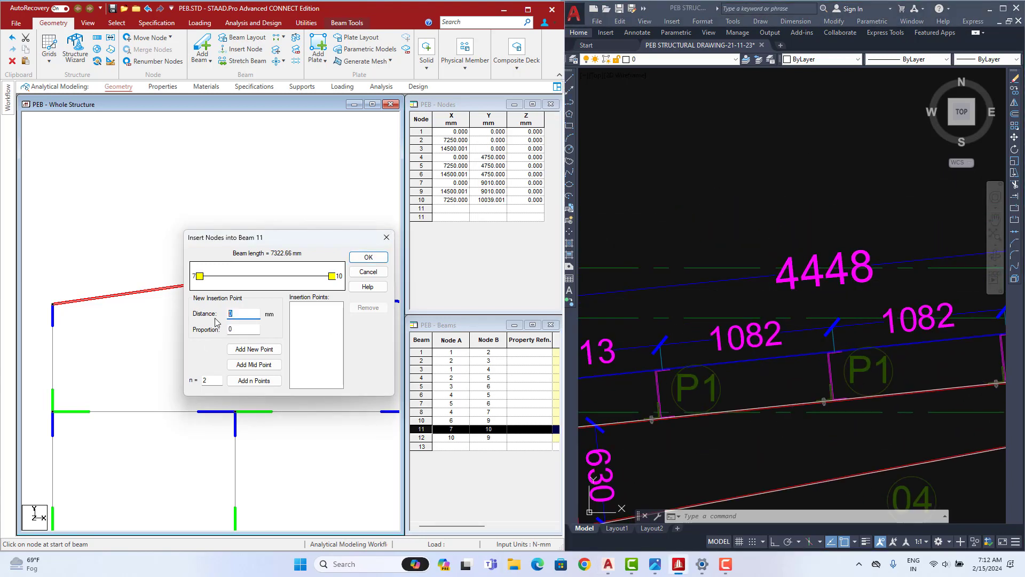
{"action": "type", "text": "4448"}
{"action": "left_click", "coordinate": [251, 350]}
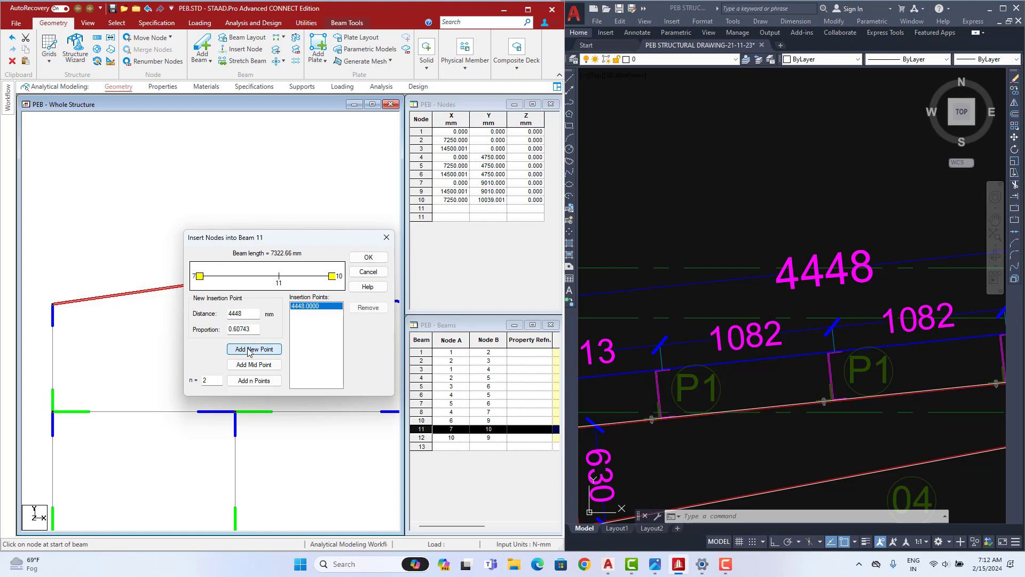
{"action": "left_click", "coordinate": [368, 258]}
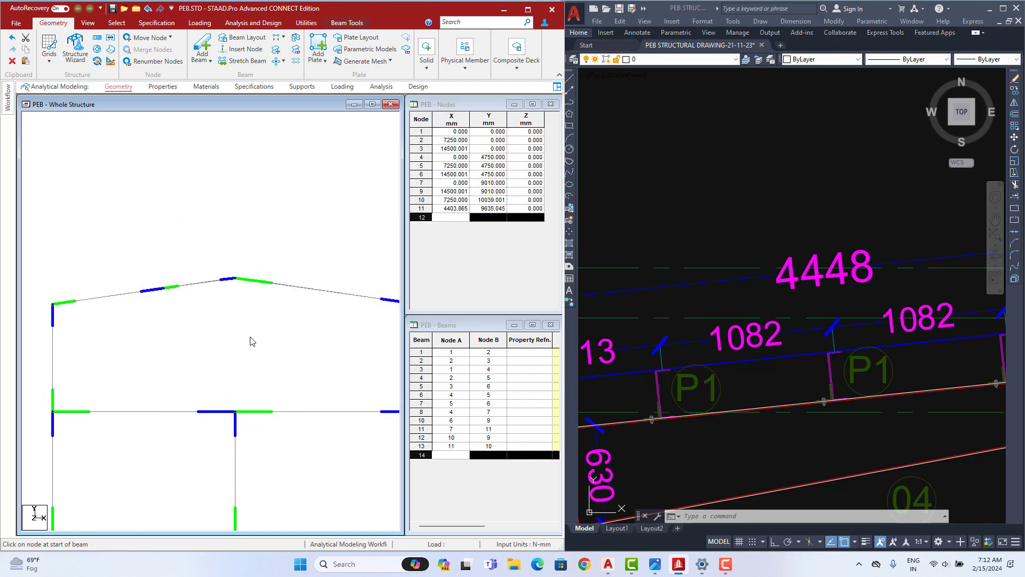
- Hide the beam start and end markers and measure the node-to-node distance from the outer column top to the inserted rafter node
{"action": "key", "text": "shift+e"}
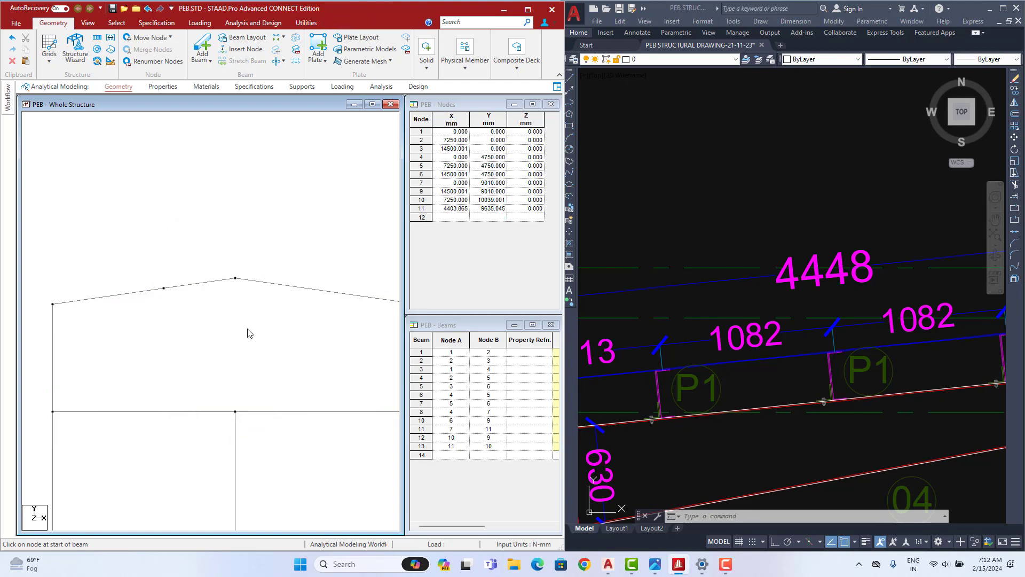
{"action": "scroll", "coordinate": [803, 265], "scroll_direction": "down", "scroll_amount": 4}
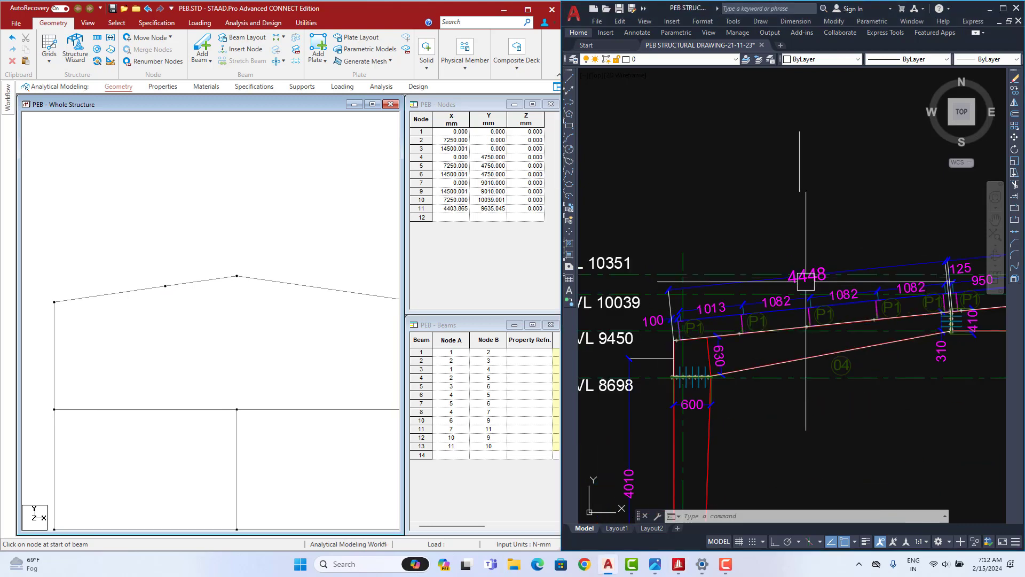
{"action": "left_click", "coordinate": [306, 22]}
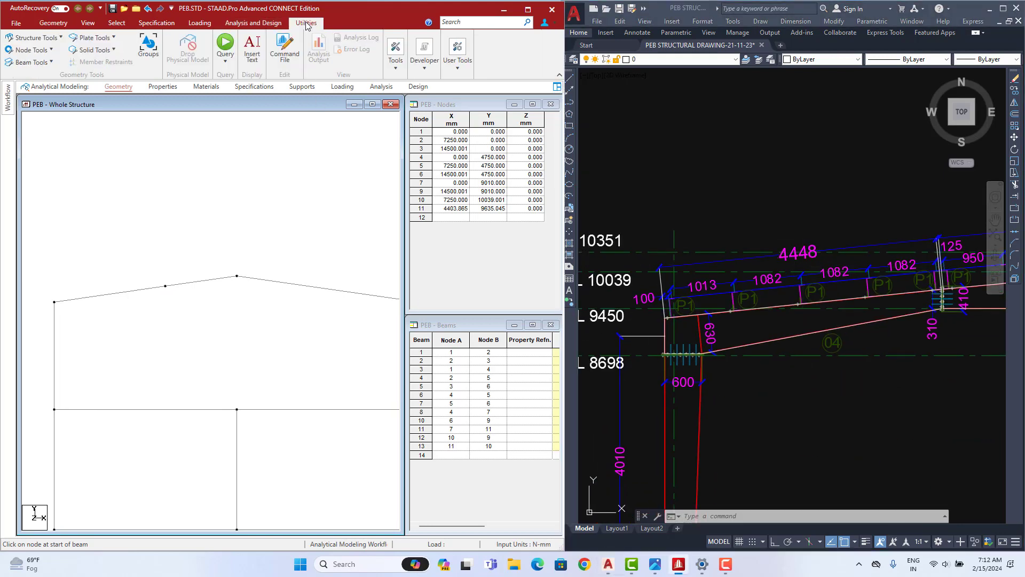
{"action": "left_click", "coordinate": [50, 50]}
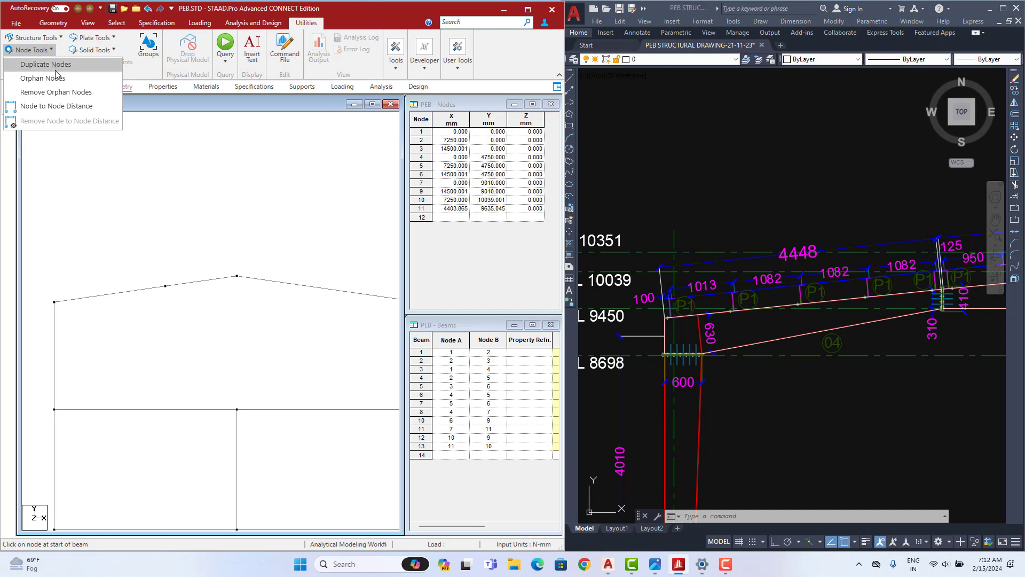
{"action": "left_click", "coordinate": [49, 106]}
{"action": "left_click", "coordinate": [55, 302]}
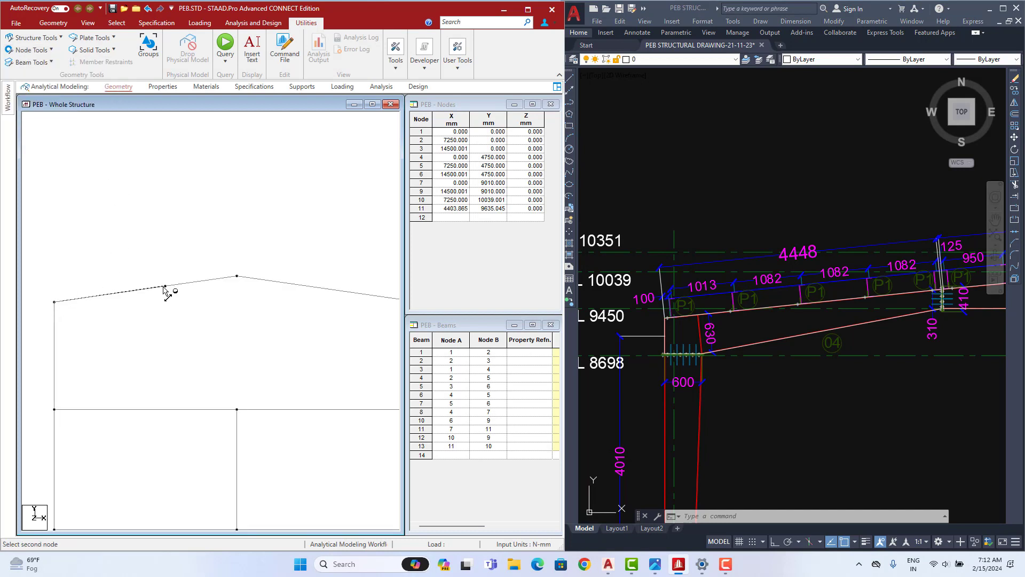
{"action": "left_click", "coordinate": [165, 286]}
- Check the drawing's dimensions for the rafter's ridge portion and measure the model's distance from the inserted rafter node to the ridge
{"action": "left_click", "coordinate": [735, 307]}
{"action": "middle_click_drag", "start_coordinate": [908, 260], "coordinate": [758, 294]}
{"action": "middle_click_drag", "start_coordinate": [937, 280], "coordinate": [838, 309]}
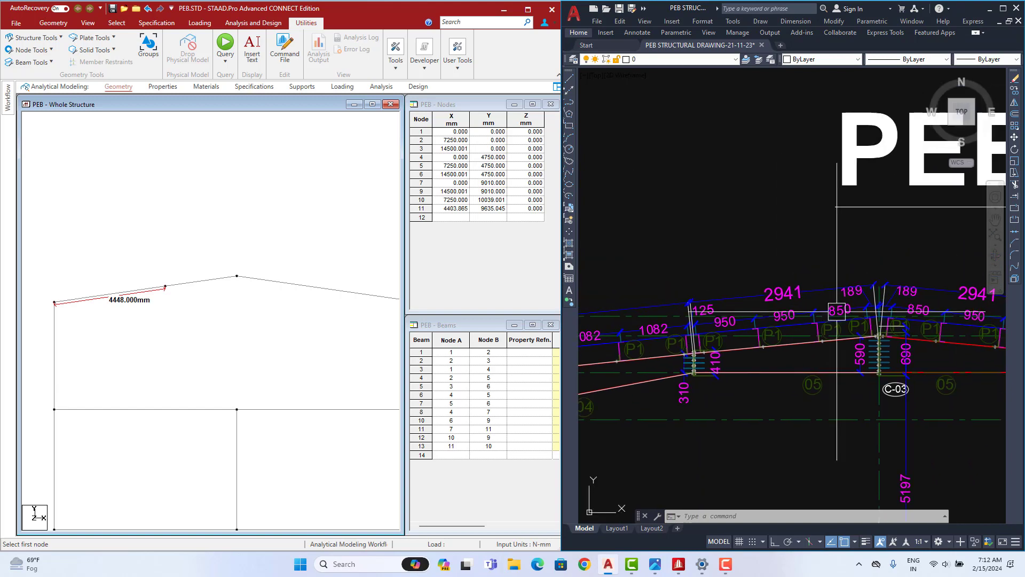
{"action": "scroll", "coordinate": [827, 306], "scroll_direction": "up", "scroll_amount": 2}
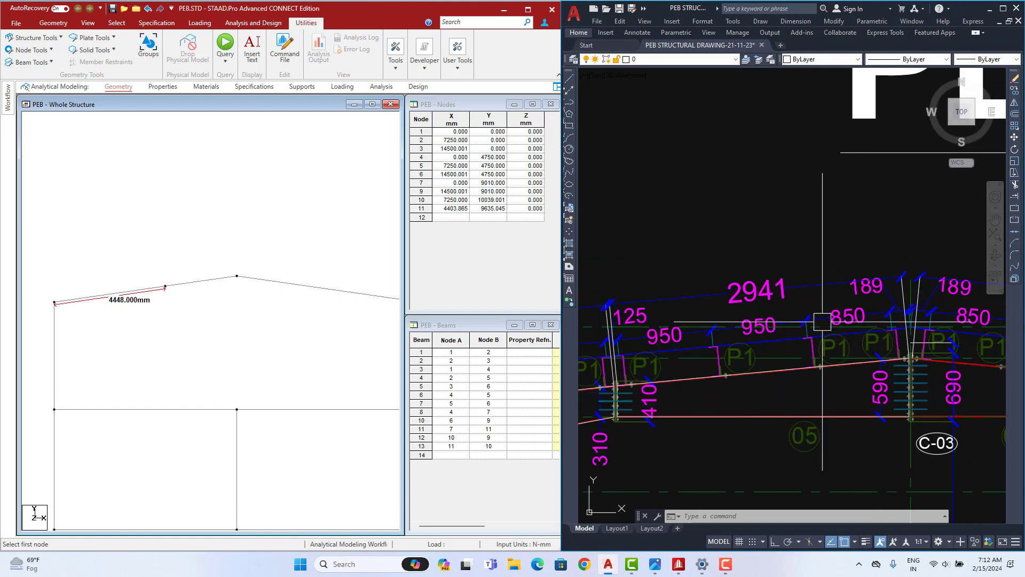
{"action": "left_click", "coordinate": [165, 286]}
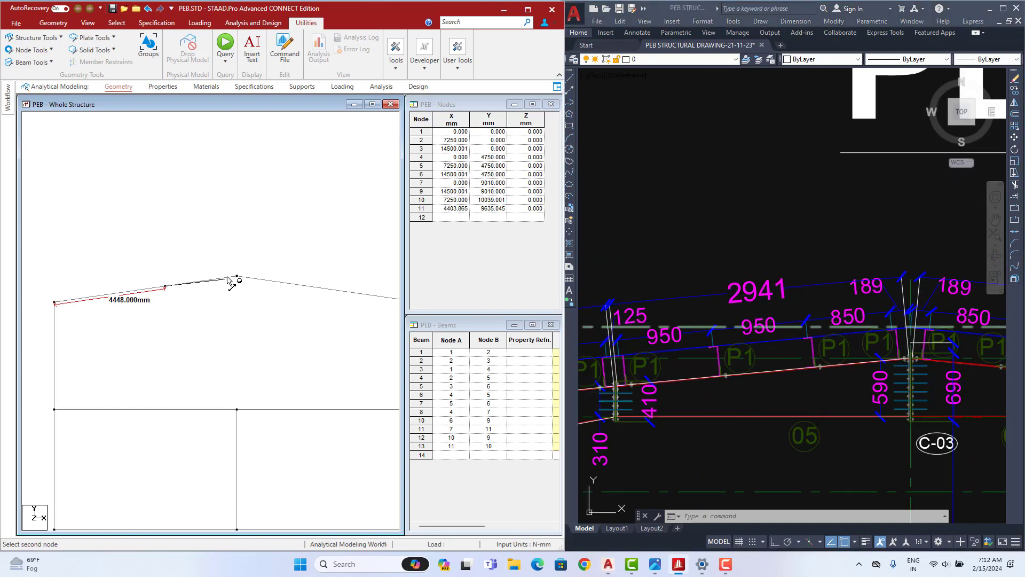
{"action": "left_click", "coordinate": [238, 276]}
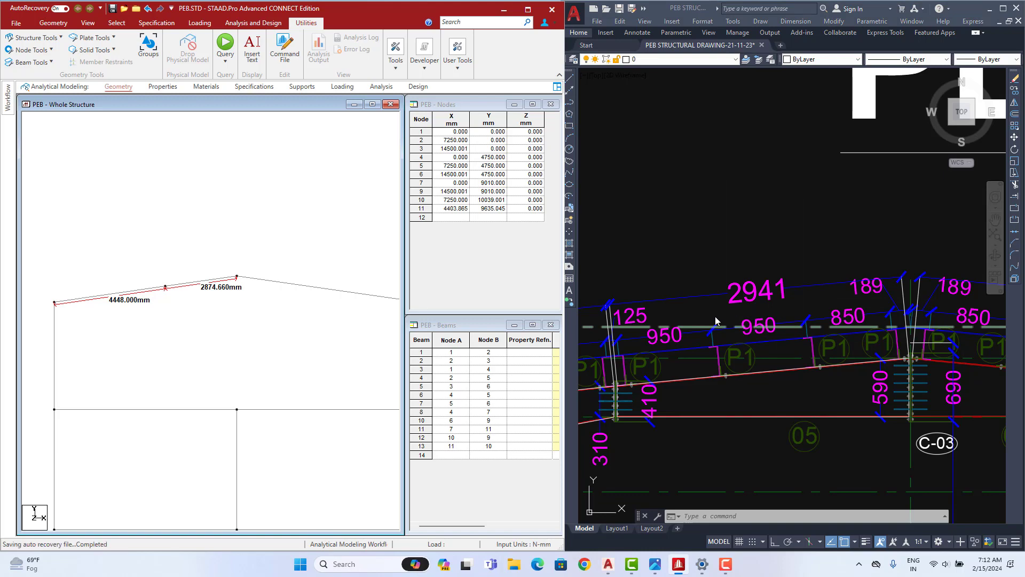
- In AutoCAD, examine the rafter dimensions and follow the outer column's centreline from the rafter to the base to compare their reference points
{"action": "left_click", "coordinate": [757, 293]}
{"action": "scroll", "coordinate": [753, 304], "scroll_direction": "down", "scroll_amount": 2}
{"action": "middle_click_drag", "start_coordinate": [737, 313], "coordinate": [828, 217]}
{"action": "middle_click_drag", "start_coordinate": [788, 275], "coordinate": [863, 208]}
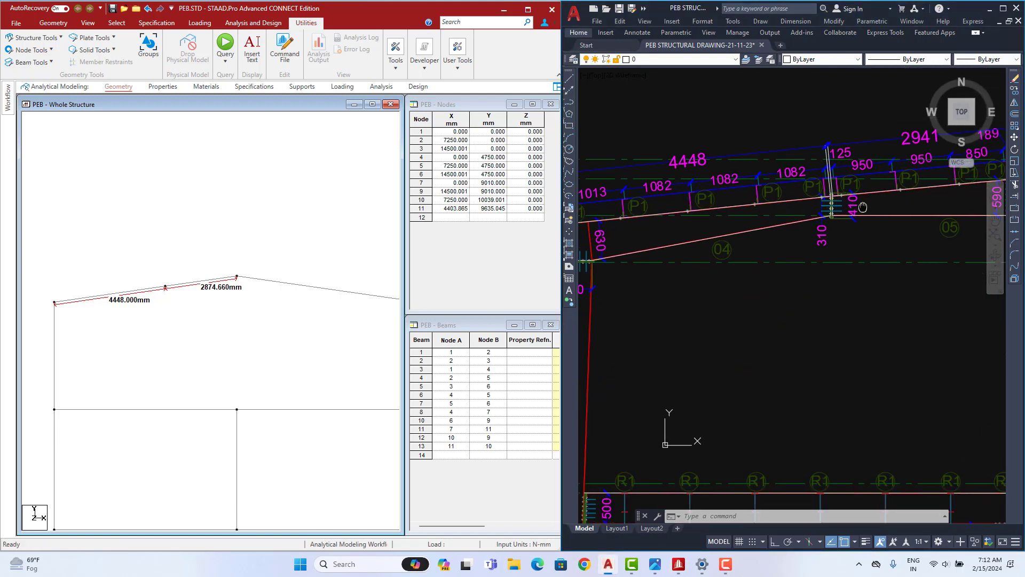
{"action": "scroll", "coordinate": [847, 213], "scroll_direction": "down", "scroll_amount": 3}
{"action": "middle_click_drag", "start_coordinate": [811, 237], "coordinate": [808, 113]}
{"action": "middle_click_drag", "start_coordinate": [762, 298], "coordinate": [704, 447]}
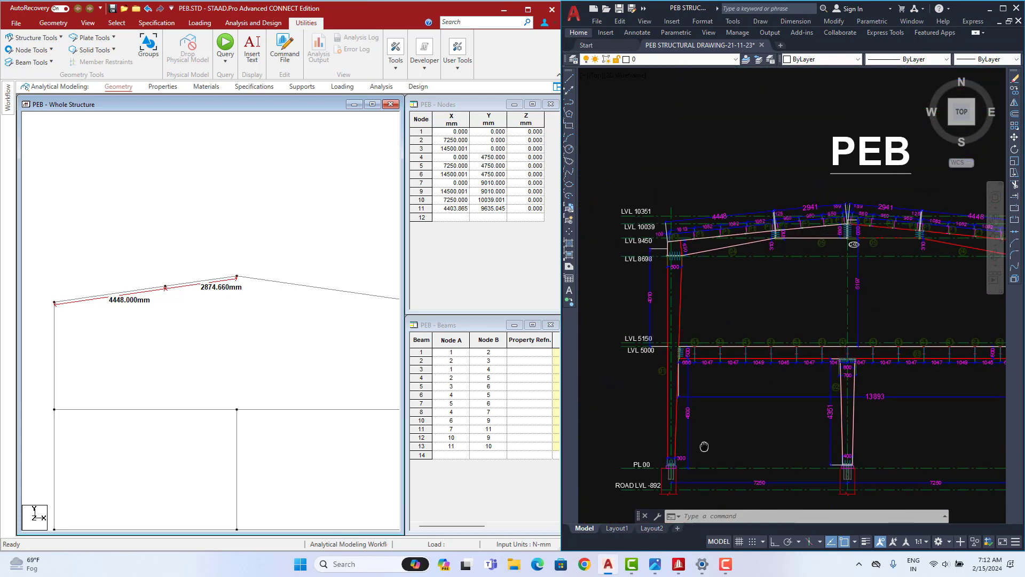
{"action": "scroll", "coordinate": [682, 270], "scroll_direction": "up", "scroll_amount": 2}
{"action": "scroll", "coordinate": [652, 297], "scroll_direction": "up", "scroll_amount": 2}
{"action": "scroll", "coordinate": [641, 314], "scroll_direction": "up", "scroll_amount": 3}
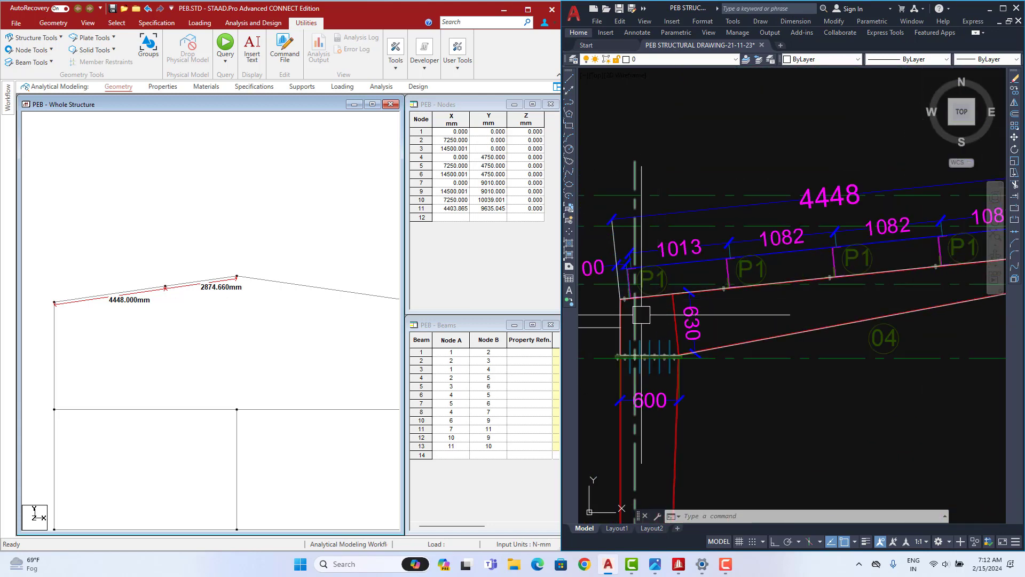
{"action": "scroll", "coordinate": [648, 360], "scroll_direction": "down", "scroll_amount": 3}
{"action": "middle_click_drag", "start_coordinate": [650, 361], "coordinate": [684, 202]}
{"action": "scroll", "coordinate": [689, 426], "scroll_direction": "up", "scroll_amount": 2}
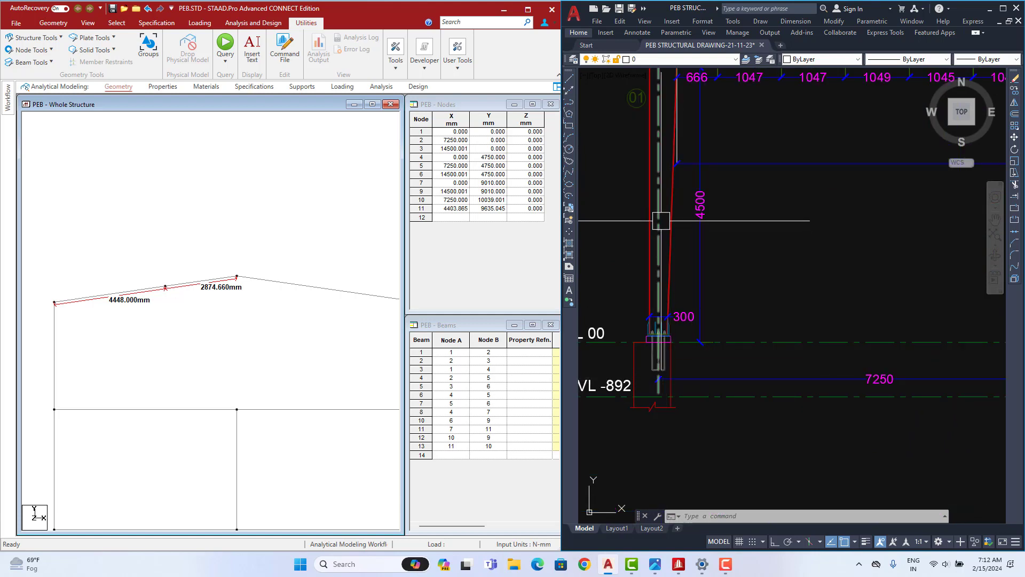
{"action": "middle_click_drag", "start_coordinate": [662, 221], "coordinate": [634, 481]}
{"action": "middle_click_drag", "start_coordinate": [661, 199], "coordinate": [651, 448]}
{"action": "middle_click_drag", "start_coordinate": [664, 281], "coordinate": [663, 354]}
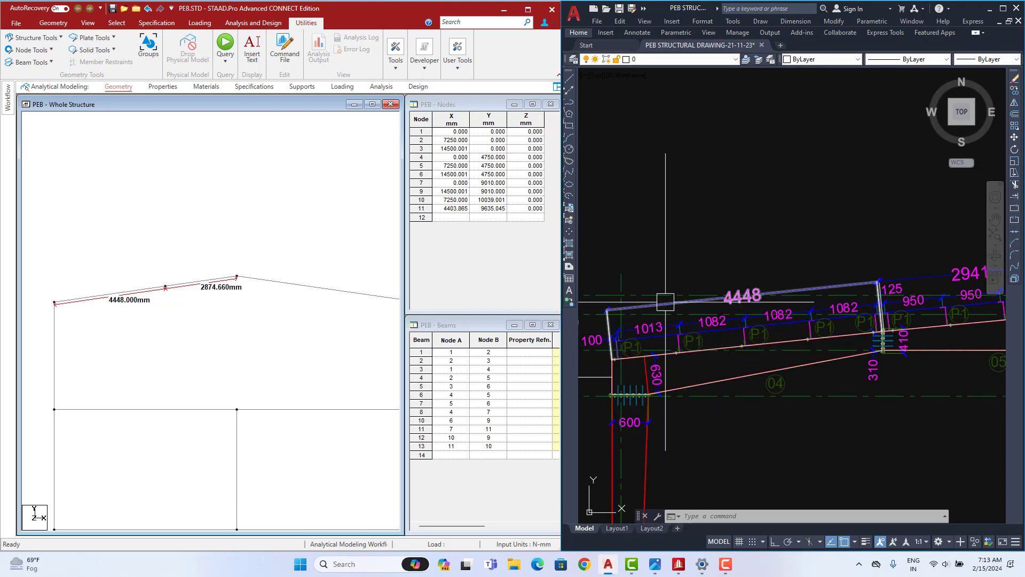
- Place an aligned dimension above the rafter, from the outer column's centreline to the splice connection
{"action": "left_click", "coordinate": [796, 21]}
{"action": "left_click", "coordinate": [783, 62]}
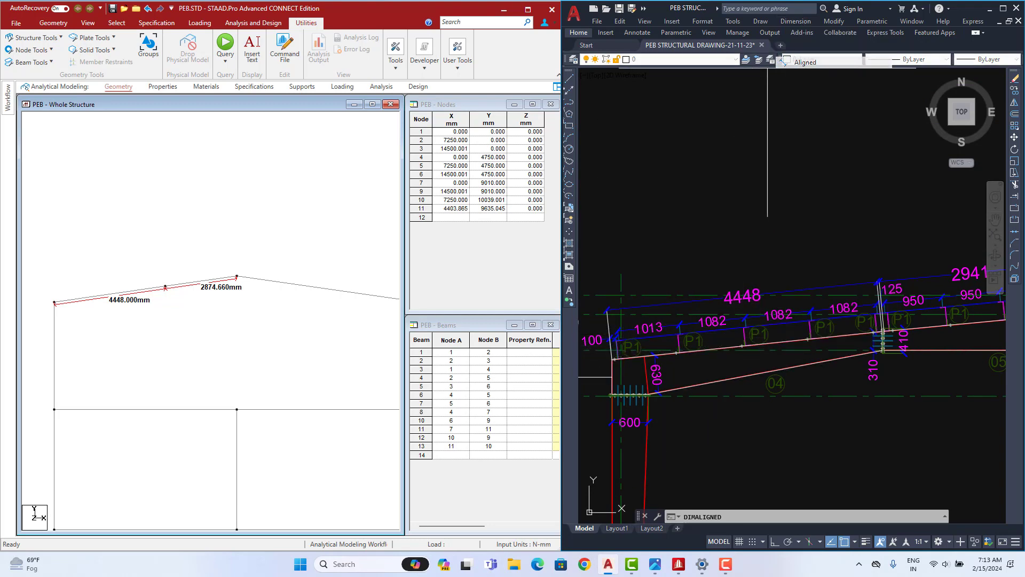
{"action": "scroll", "coordinate": [630, 337], "scroll_direction": "up", "scroll_amount": 8}
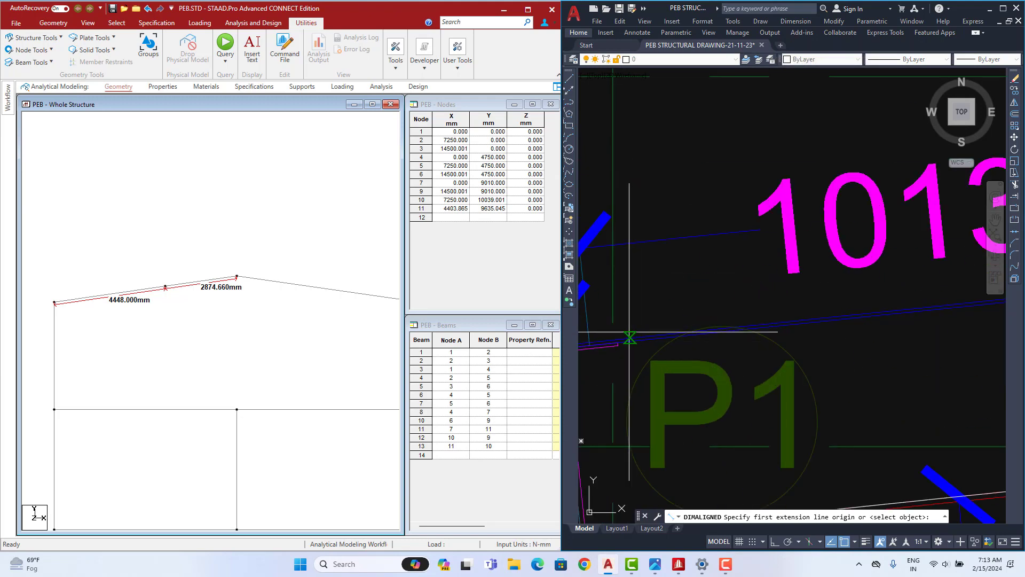
{"action": "left_click", "coordinate": [613, 340]}
{"action": "scroll", "coordinate": [763, 306], "scroll_direction": "down", "scroll_amount": 8}
{"action": "middle_click_drag", "start_coordinate": [894, 266], "coordinate": [624, 331]}
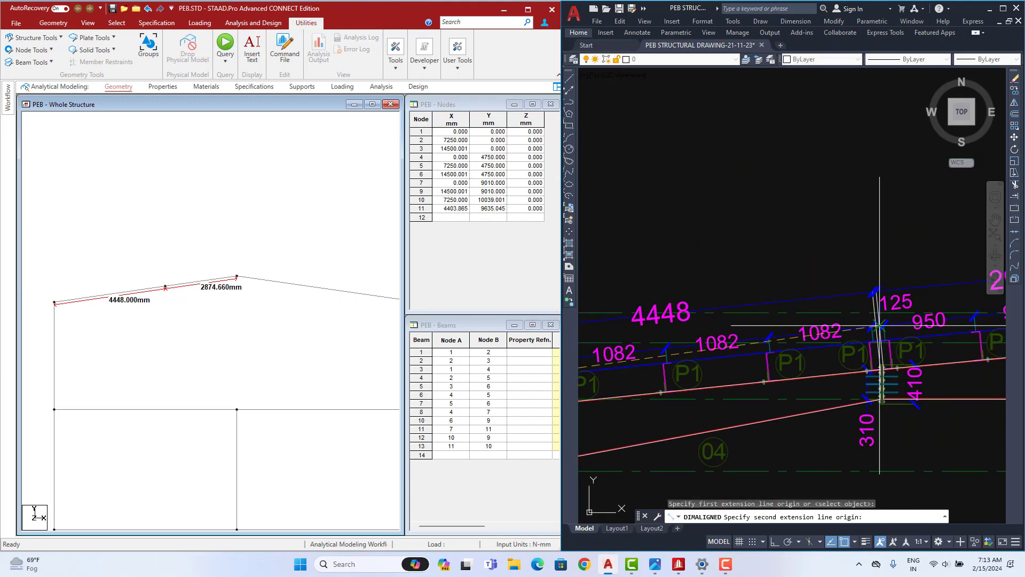
{"action": "scroll", "coordinate": [881, 325], "scroll_direction": "up", "scroll_amount": 8}
{"action": "left_click", "coordinate": [850, 373]}
{"action": "scroll", "coordinate": [837, 358], "scroll_direction": "down", "scroll_amount": 6}
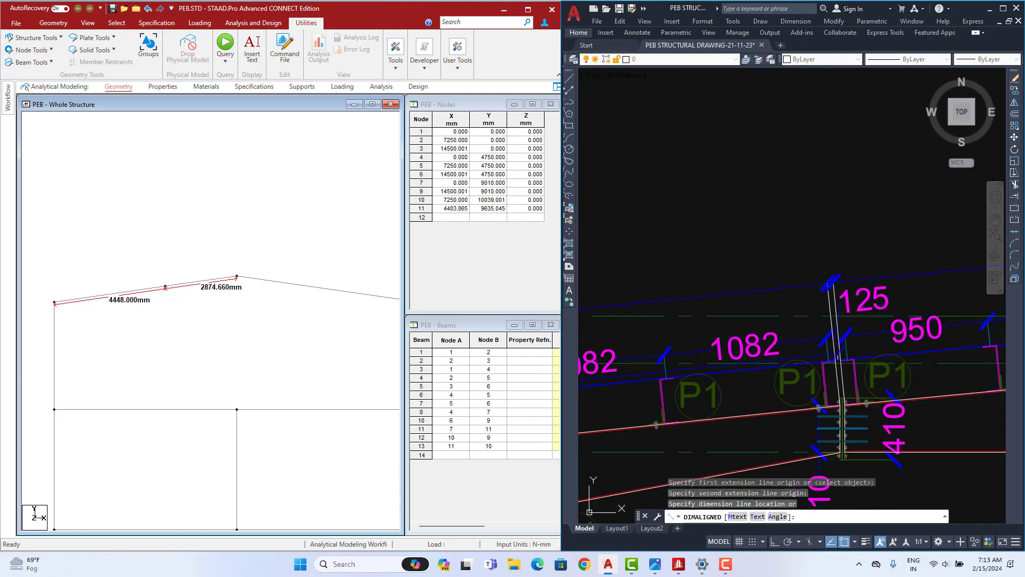
{"action": "scroll", "coordinate": [837, 358], "scroll_direction": "down", "scroll_amount": 2}
{"action": "middle_click_drag", "start_coordinate": [758, 291], "coordinate": [785, 301]}
{"action": "left_click", "coordinate": [829, 282]}
{"action": "scroll", "coordinate": [855, 302], "scroll_direction": "down", "scroll_amount": 6}
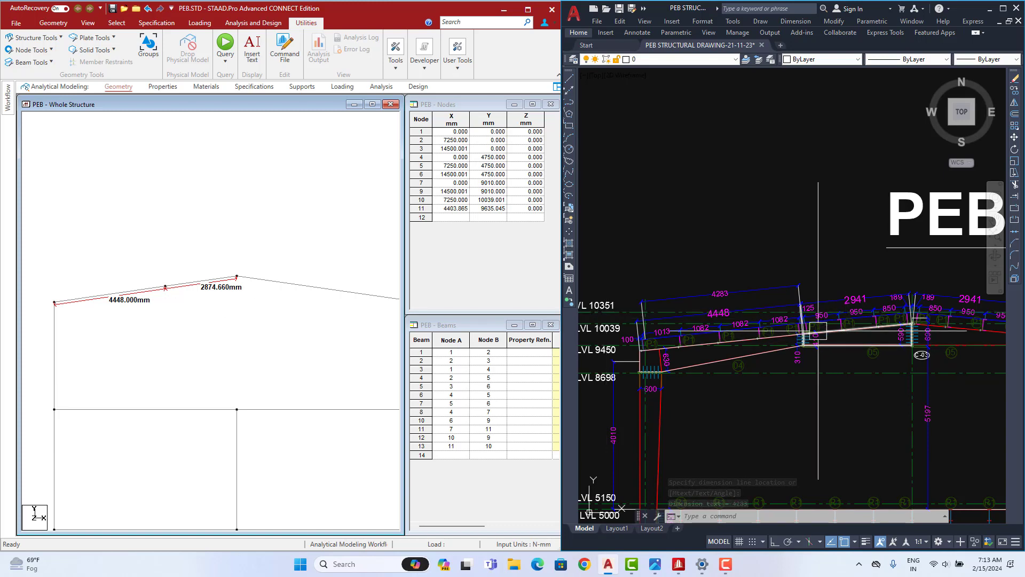
- In STAAD.Pro, undo the rafter node insertion and remove the node-to-node distance display
{"action": "left_click", "coordinate": [283, 347]}
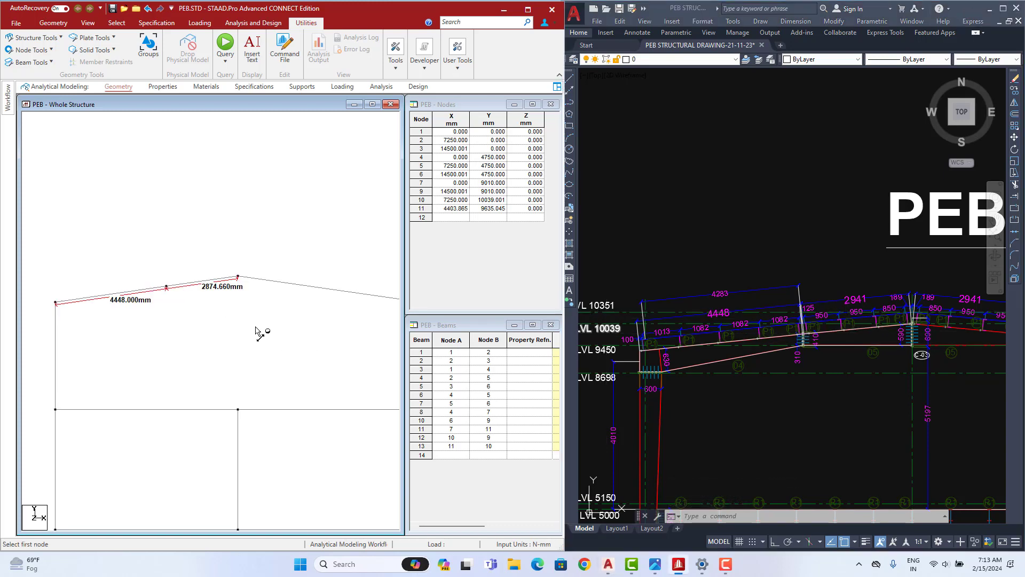
{"action": "middle_click_drag", "start_coordinate": [255, 330], "coordinate": [264, 335]}
{"action": "key", "text": "ctrl+z"}
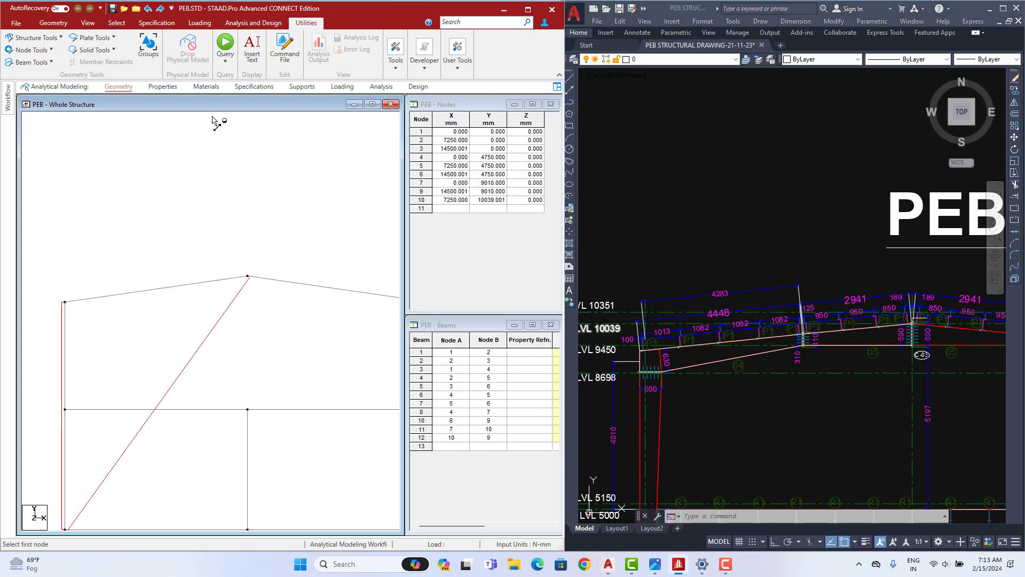
{"action": "left_click", "coordinate": [50, 51]}
{"action": "left_click", "coordinate": [47, 120]}
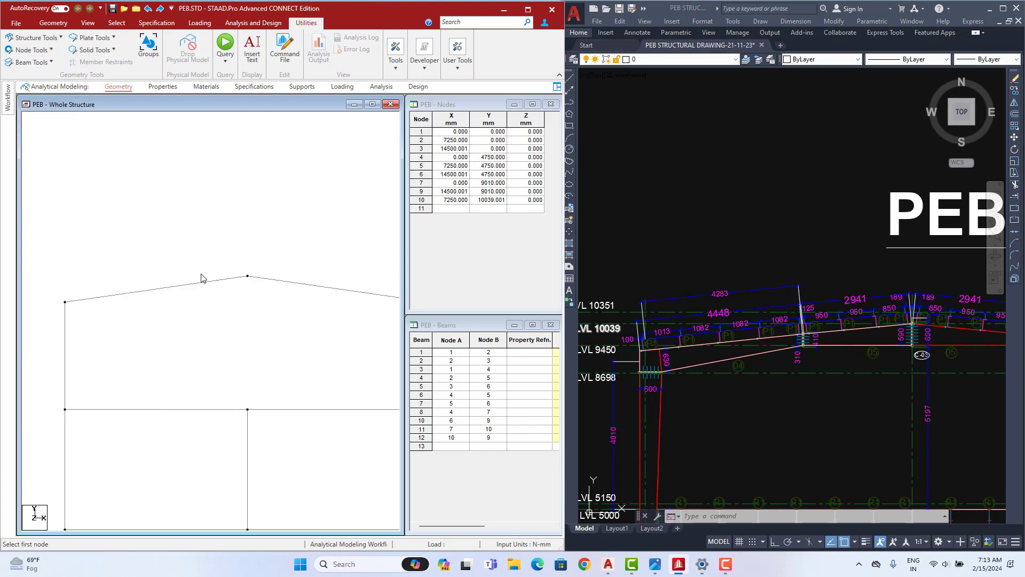
- Insert a node into the rafter between node 7 and the ridge, 4283 mm from the column end
{"action": "middle_click_drag", "start_coordinate": [202, 278], "coordinate": [214, 261]}
{"action": "left_click", "coordinate": [202, 269]}
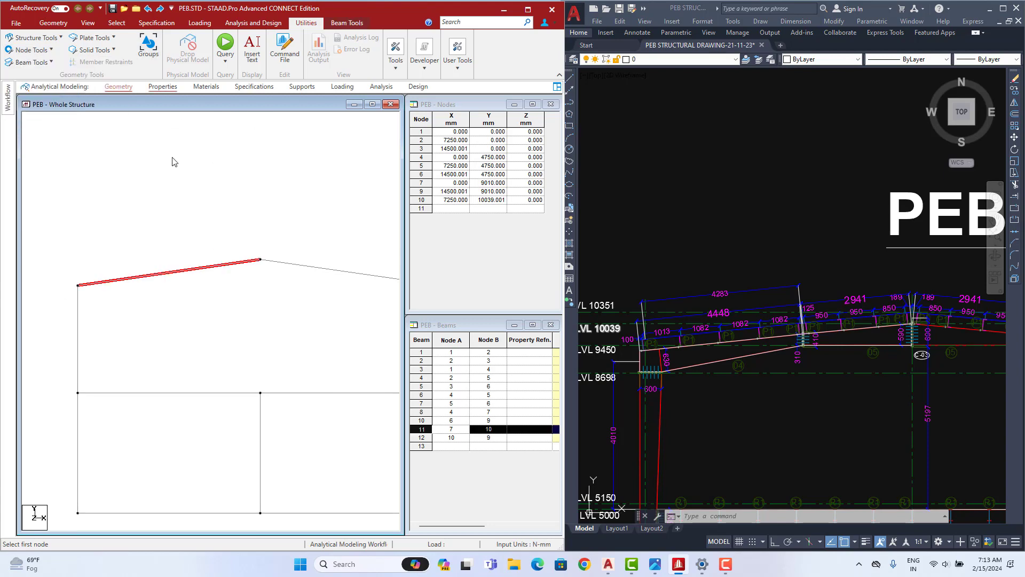
{"action": "right_click", "coordinate": [170, 171]}
{"action": "left_click", "coordinate": [201, 278]}
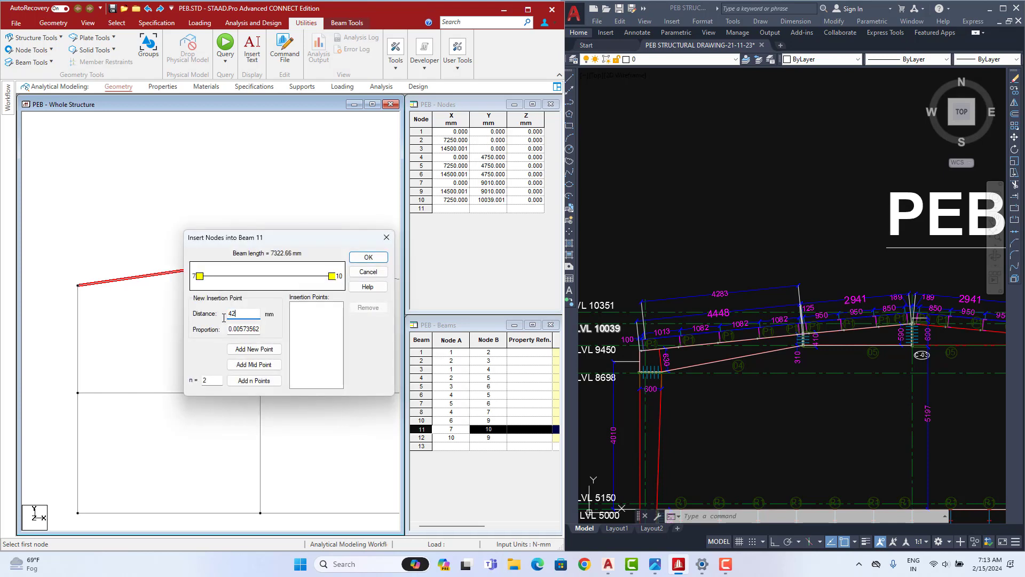
{"action": "type", "text": "4283"}
{"action": "left_click", "coordinate": [274, 350]}
{"action": "left_click", "coordinate": [369, 257]}
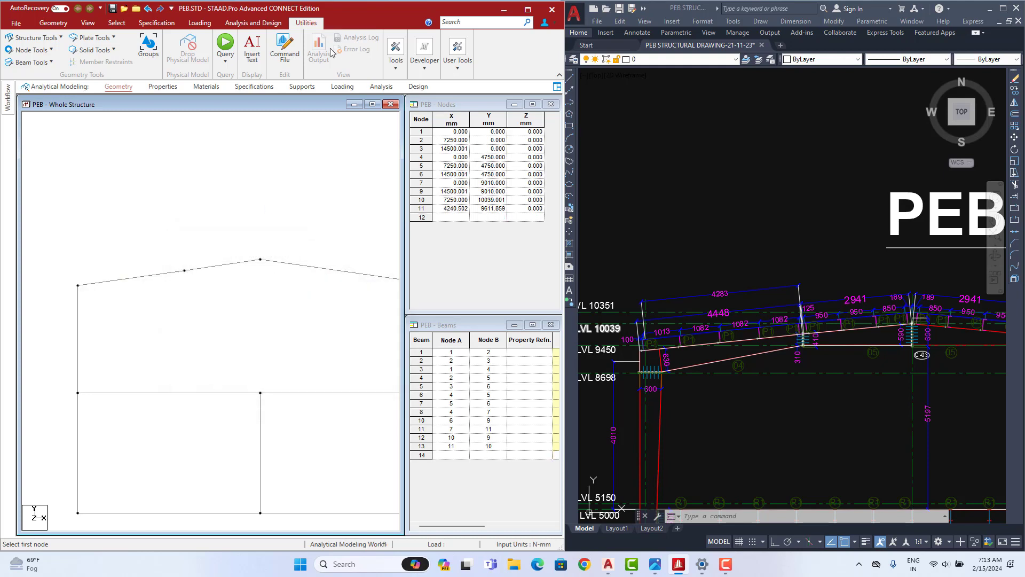
- Display the node-to-node distances of both rafter segments, from the outer column top to the new node and on to the ridge
{"action": "left_click", "coordinate": [32, 49]}
{"action": "left_click", "coordinate": [39, 112]}
{"action": "left_click", "coordinate": [77, 289]}
{"action": "left_click", "coordinate": [185, 273]}
{"action": "middle_click_drag", "start_coordinate": [182, 324], "coordinate": [135, 366]}
{"action": "left_click", "coordinate": [139, 312]}
{"action": "left_click", "coordinate": [214, 302]}
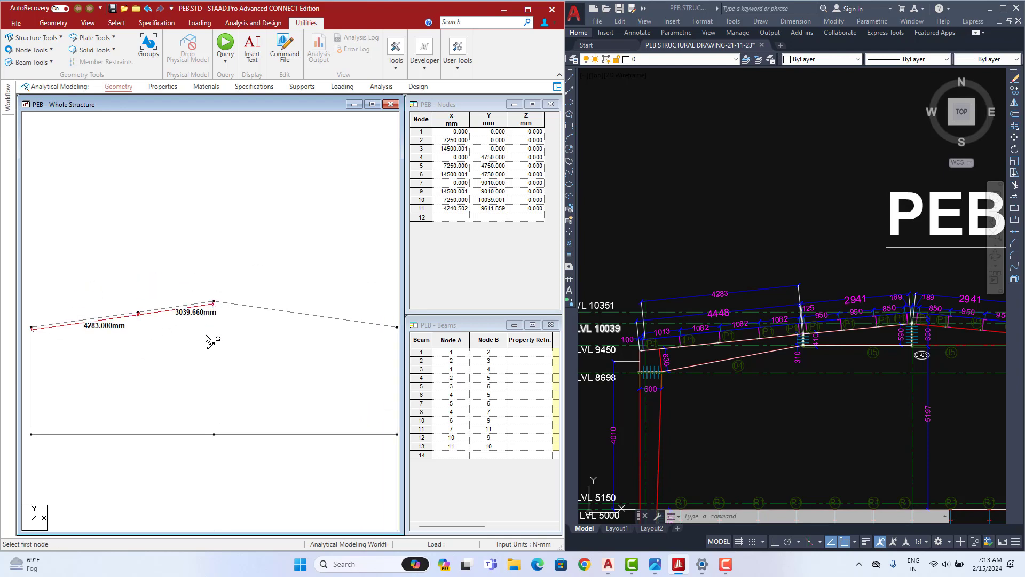
- Compare the drawing's rafter dimensions around the splice and ridge with the distances shown in the STAAD.Pro model
{"action": "left_click", "coordinate": [848, 345]}
{"action": "scroll", "coordinate": [860, 314], "scroll_direction": "up", "scroll_amount": 2}
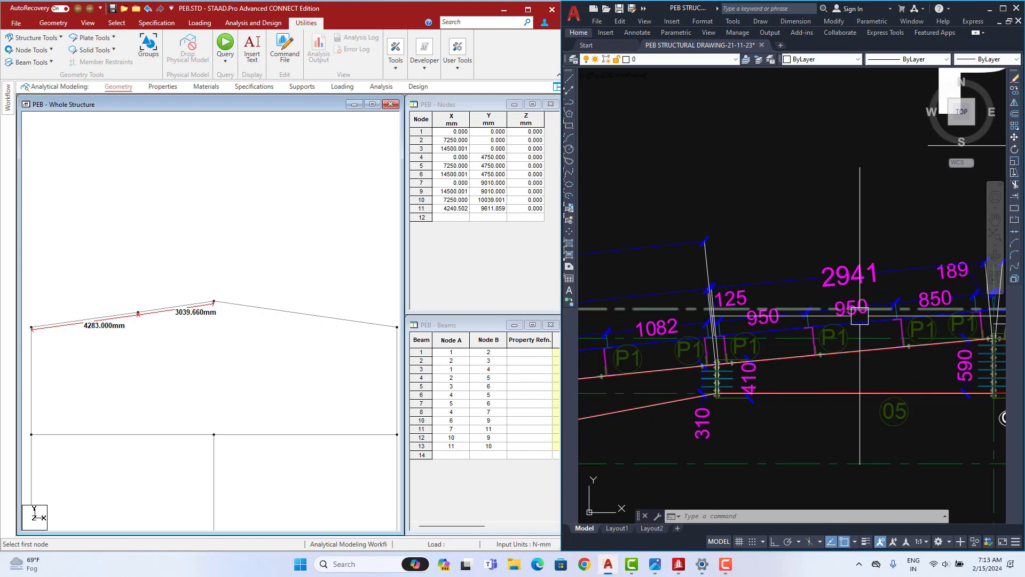
{"action": "middle_click_drag", "start_coordinate": [858, 313], "coordinate": [733, 331]}
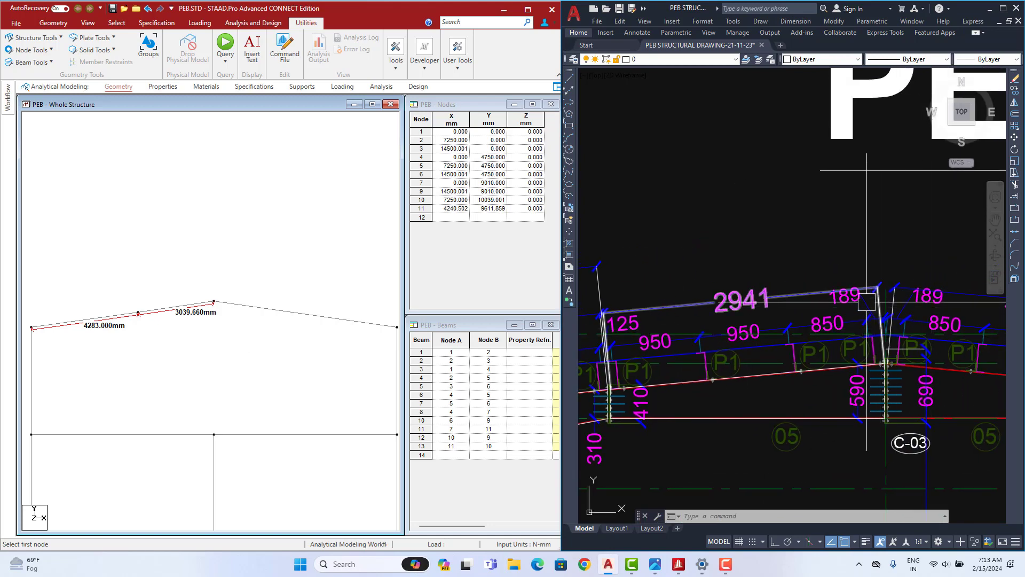
{"action": "middle_click_drag", "start_coordinate": [796, 312], "coordinate": [864, 281]}
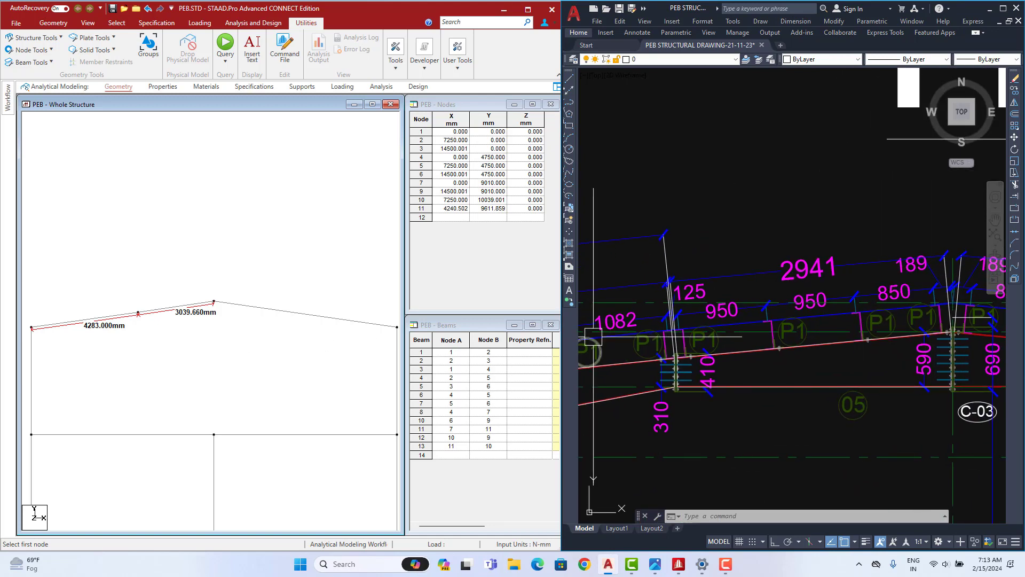
{"action": "middle_click_drag", "start_coordinate": [620, 358], "coordinate": [804, 327]}
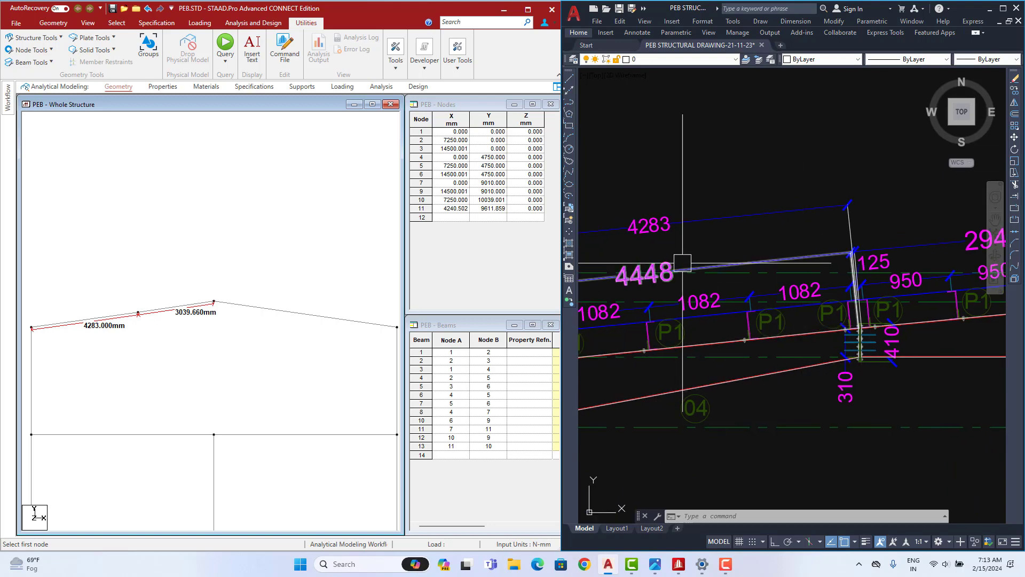
{"action": "scroll", "coordinate": [689, 272], "scroll_direction": "down", "scroll_amount": 4}
{"action": "middle_click_drag", "start_coordinate": [793, 284], "coordinate": [760, 293]}
{"action": "scroll", "coordinate": [765, 283], "scroll_direction": "up", "scroll_amount": 2}
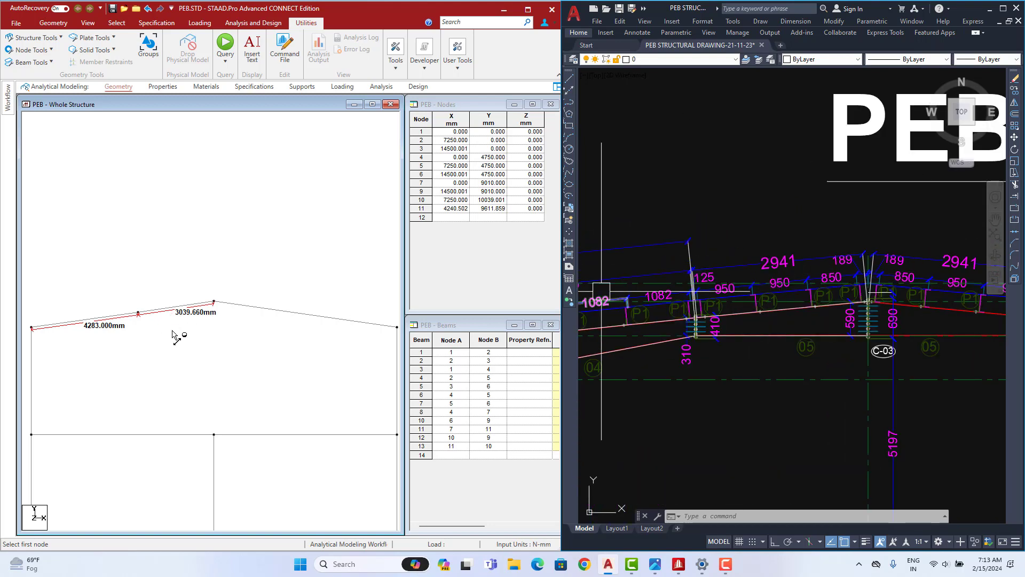
{"action": "middle_click_drag", "start_coordinate": [188, 329], "coordinate": [205, 313]}
{"action": "left_click", "coordinate": [757, 352]}
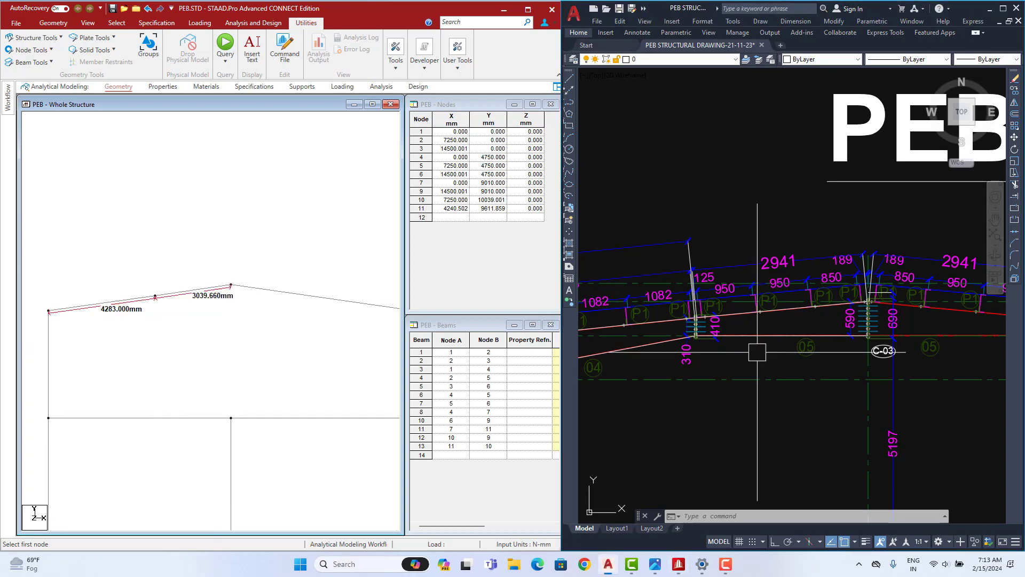
{"action": "scroll", "coordinate": [757, 353], "scroll_direction": "down", "scroll_amount": 4}
{"action": "middle_click_drag", "start_coordinate": [758, 353], "coordinate": [786, 245]}
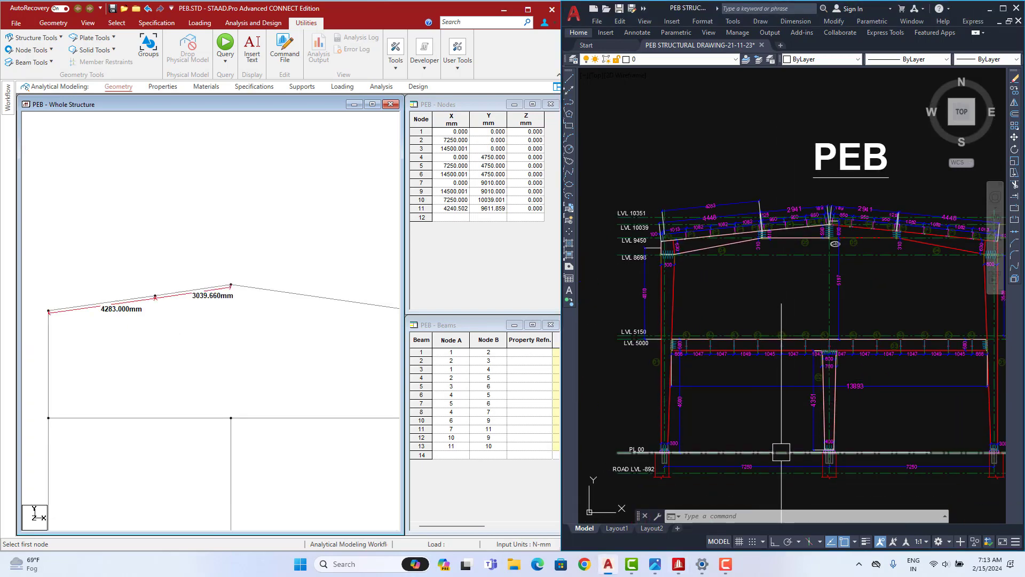
- Erase the 4283 aligned dimension above the rafter in the AutoCAD drawing
{"action": "scroll", "coordinate": [755, 219], "scroll_direction": "up", "scroll_amount": 2}
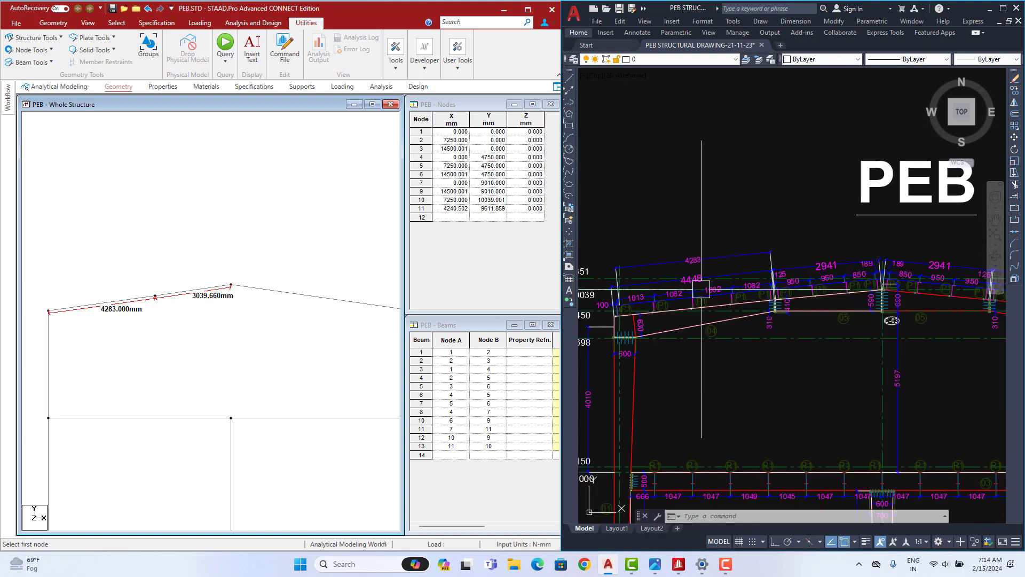
{"action": "left_click", "coordinate": [708, 259]}
{"action": "key", "text": "Delete"}
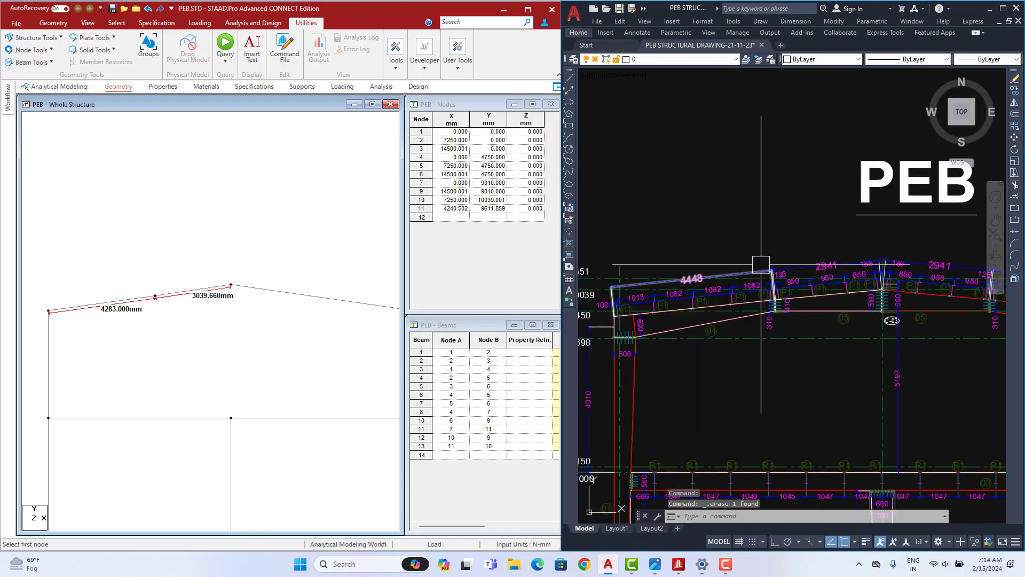
- Remove the node-to-node distance labels from the rafter segments in the STAAD.Pro model
{"action": "scroll", "coordinate": [769, 235], "scroll_direction": "down", "scroll_amount": 3}
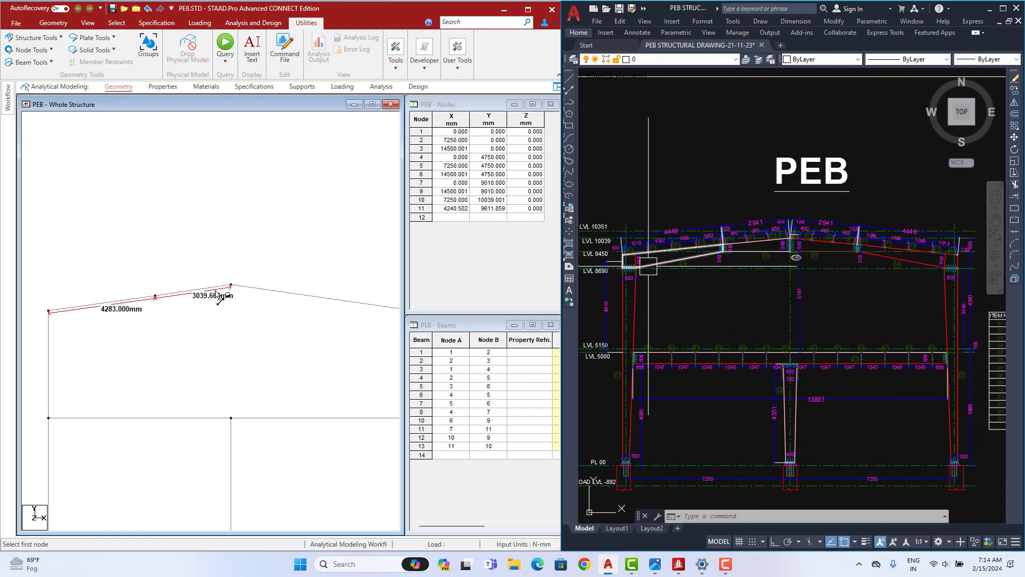
{"action": "middle_click_drag", "start_coordinate": [203, 287], "coordinate": [209, 207]}
{"action": "left_click", "coordinate": [48, 53]}
{"action": "left_click", "coordinate": [37, 121]}
{"action": "scroll", "coordinate": [275, 262], "scroll_direction": "down", "scroll_amount": 1}
{"action": "middle_click_drag", "start_coordinate": [274, 262], "coordinate": [238, 262]}
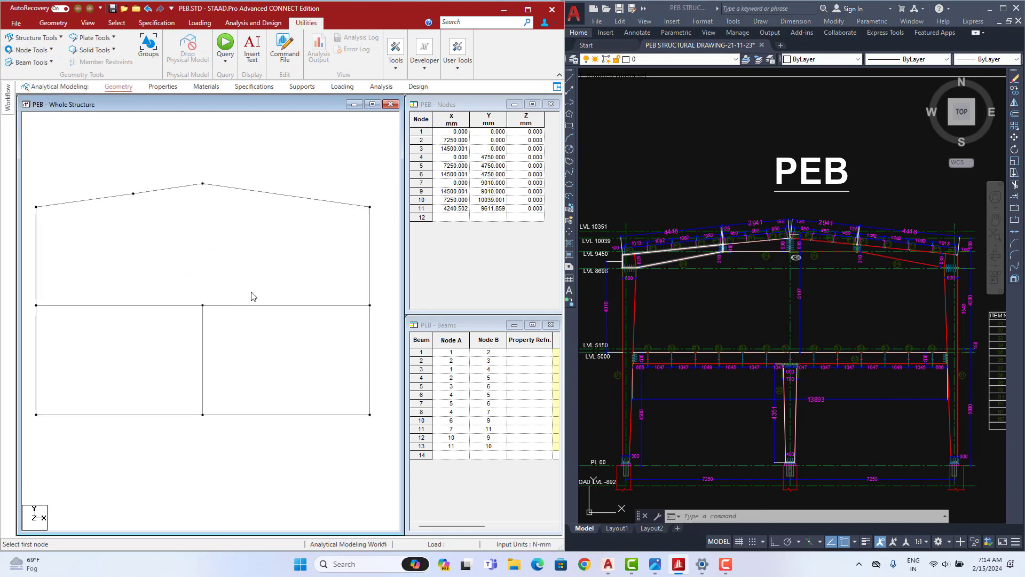
{"action": "scroll", "coordinate": [252, 295], "scroll_direction": "down", "scroll_amount": 1}
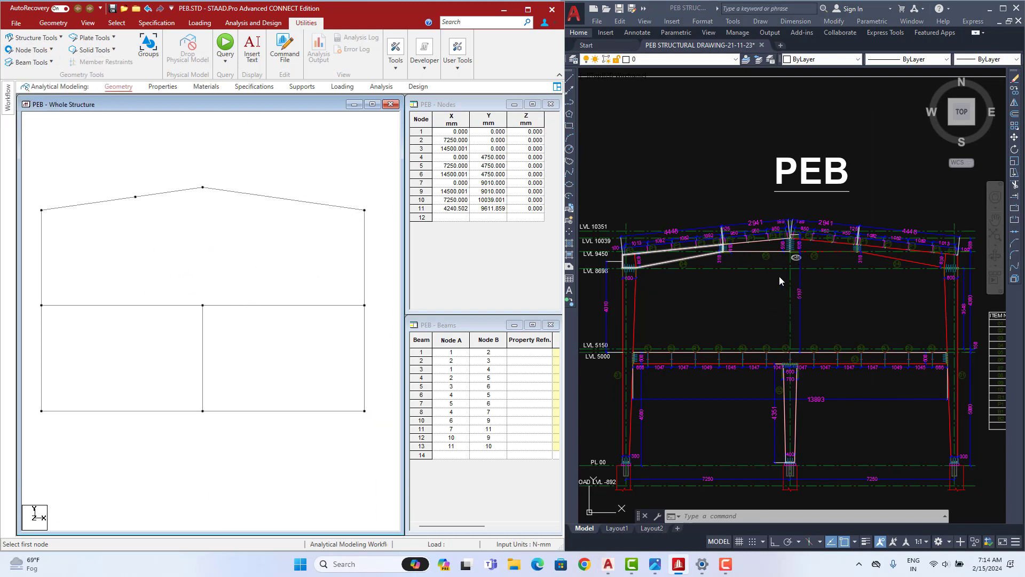
- Mirror the left rafter's splice node as a copy about the Y-Z plane through ridge node 10, at X = 7250 mm
{"action": "left_click", "coordinate": [747, 295]}
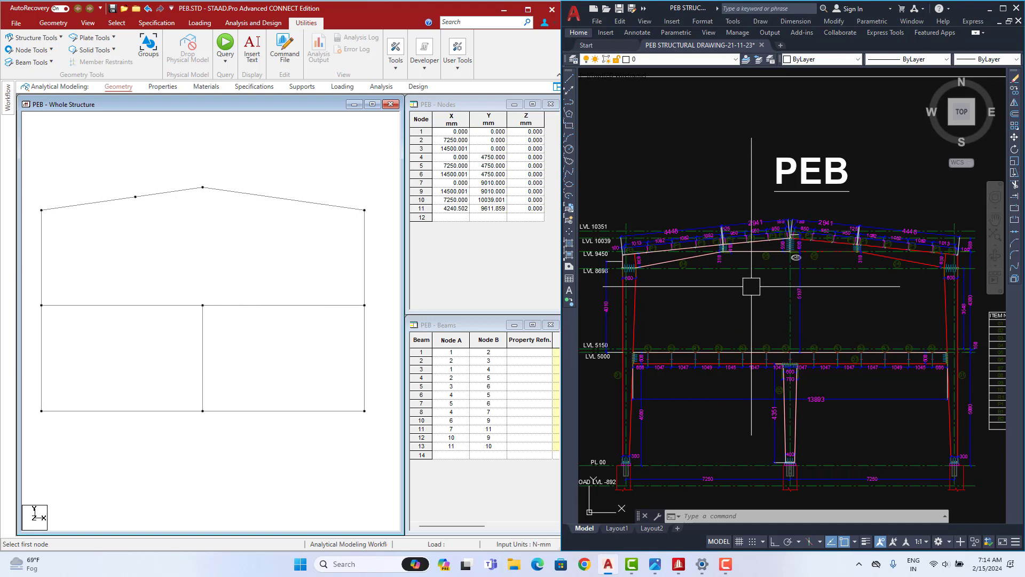
{"action": "scroll", "coordinate": [806, 259], "scroll_direction": "down", "scroll_amount": 2}
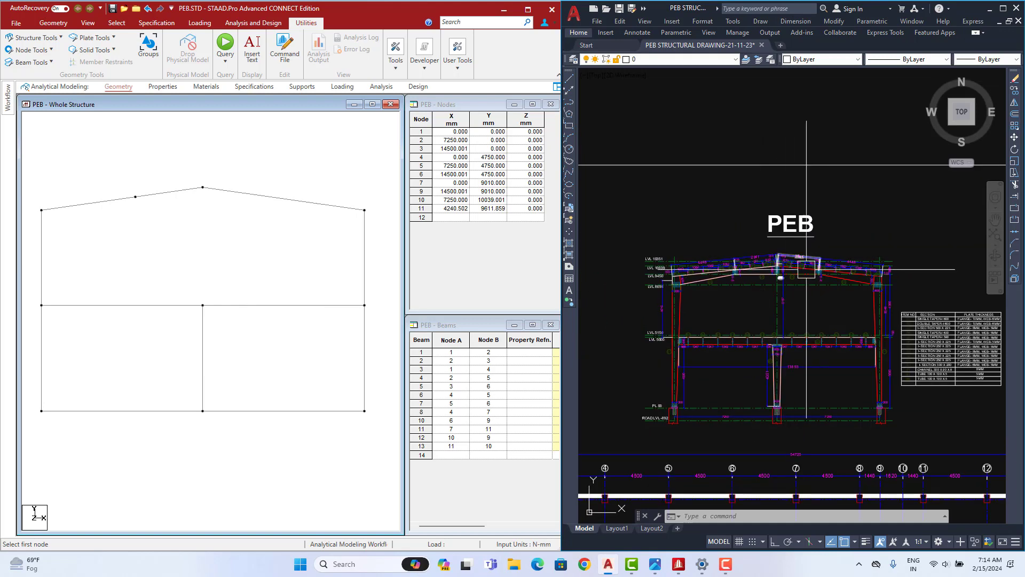
{"action": "scroll", "coordinate": [818, 271], "scroll_direction": "up", "scroll_amount": 4}
{"action": "scroll", "coordinate": [817, 271], "scroll_direction": "up", "scroll_amount": 2}
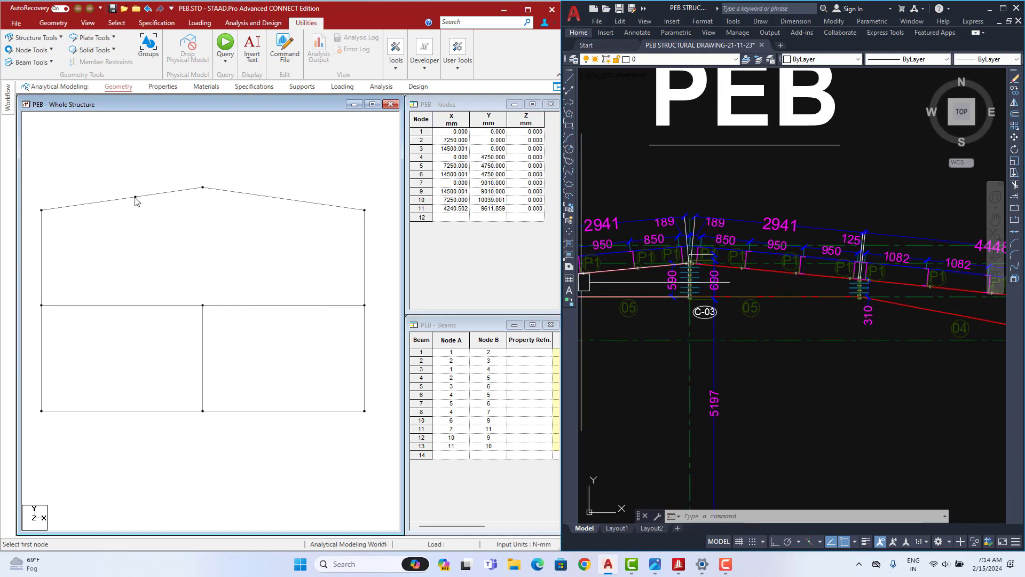
{"action": "left_click", "coordinate": [151, 163]}
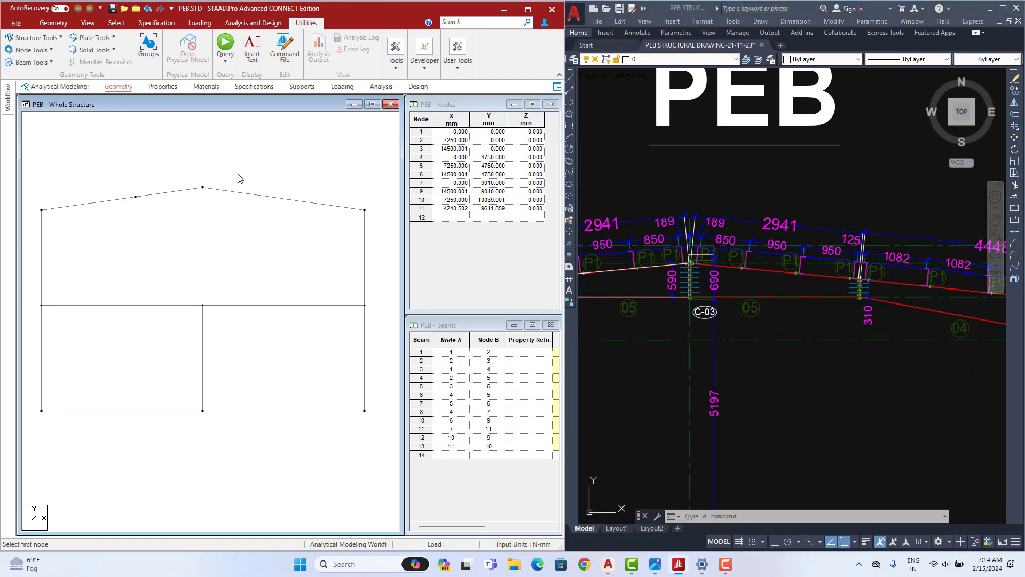
{"action": "right_click", "coordinate": [201, 142]}
{"action": "mouse_move", "coordinate": [241, 207]}
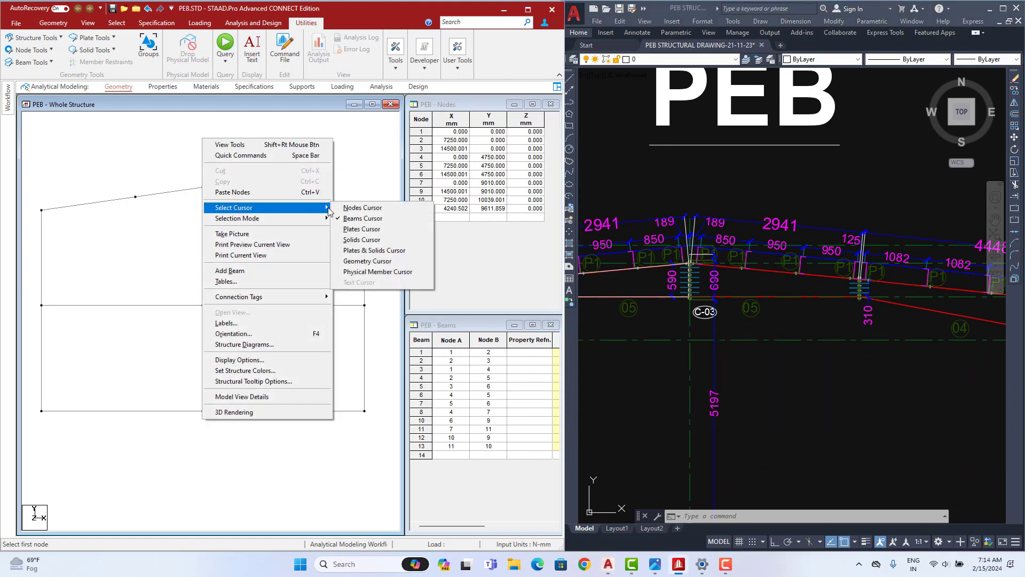
{"action": "left_click", "coordinate": [362, 207]}
{"action": "left_click", "coordinate": [136, 196]}
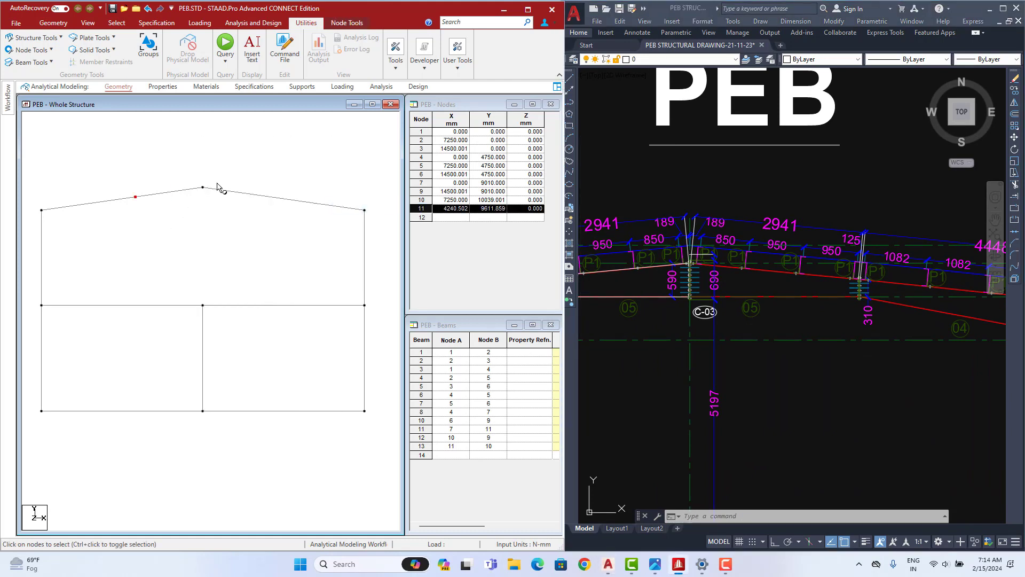
{"action": "left_click", "coordinate": [53, 22]}
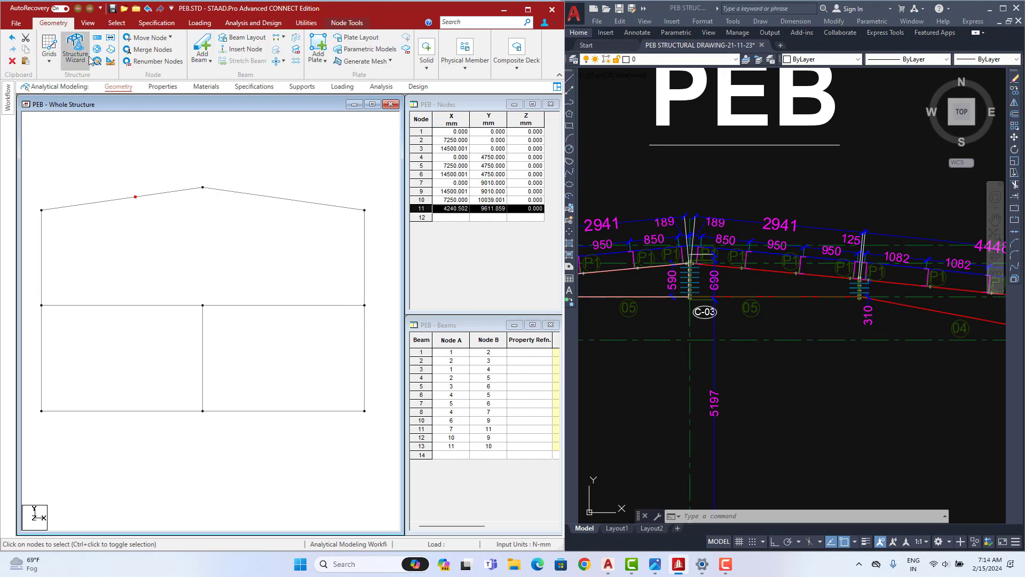
{"action": "left_click", "coordinate": [111, 39]}
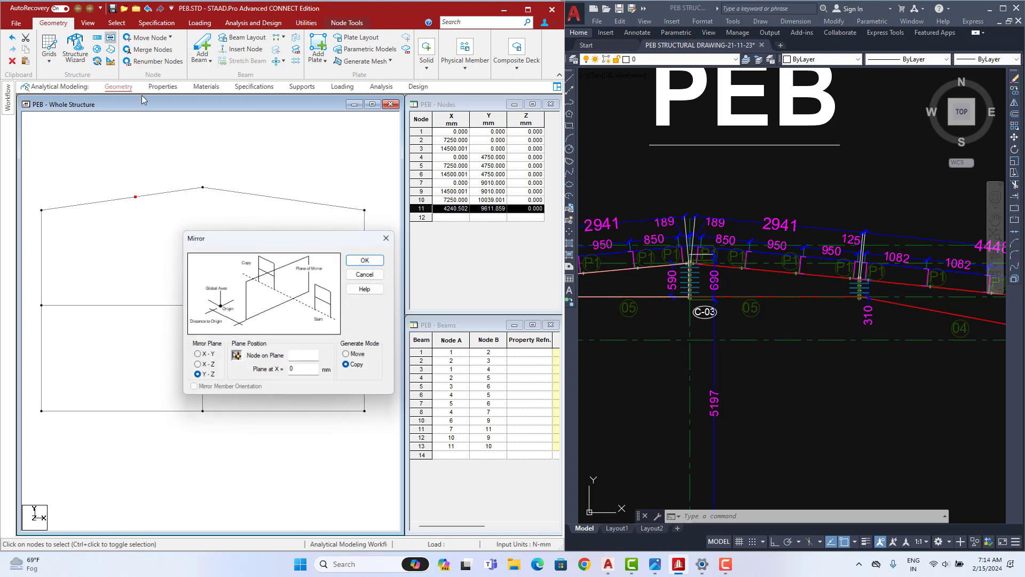
{"action": "left_click_drag", "start_coordinate": [275, 241], "coordinate": [451, 242]}
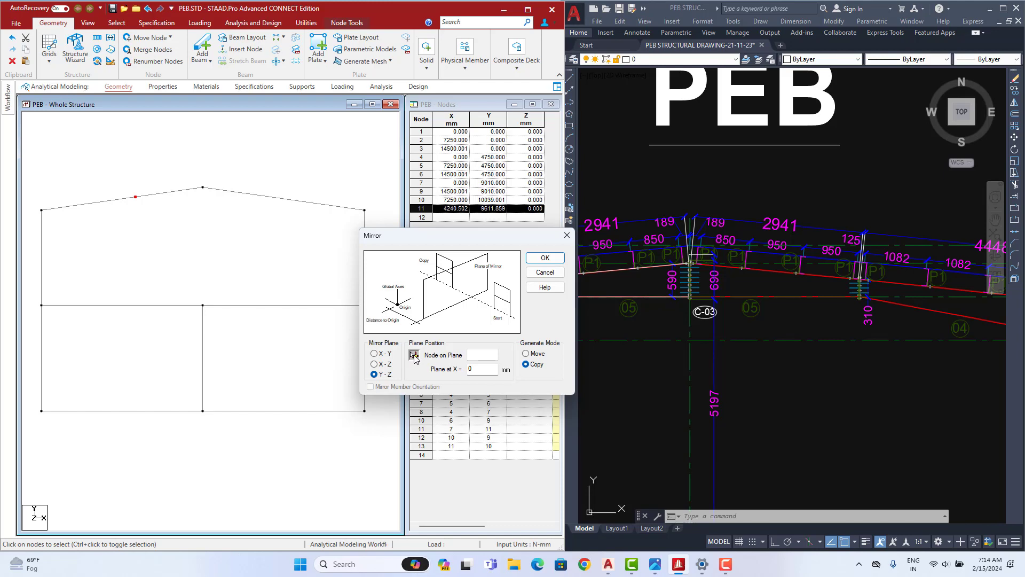
{"action": "left_click", "coordinate": [414, 355]}
{"action": "left_click", "coordinate": [202, 188]}
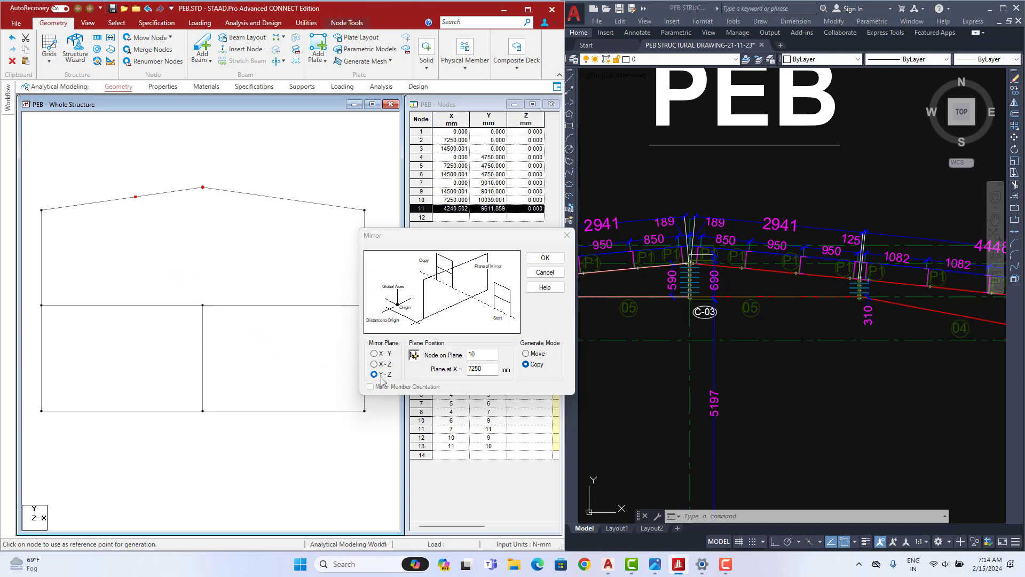
{"action": "left_click", "coordinate": [545, 257]}
- Examine the column bases and plinth level of the PEB section in the AutoCAD drawing against the model's base line
{"action": "scroll", "coordinate": [729, 315], "scroll_direction": "down", "scroll_amount": 2}
{"action": "scroll", "coordinate": [757, 263], "scroll_direction": "down", "scroll_amount": 4}
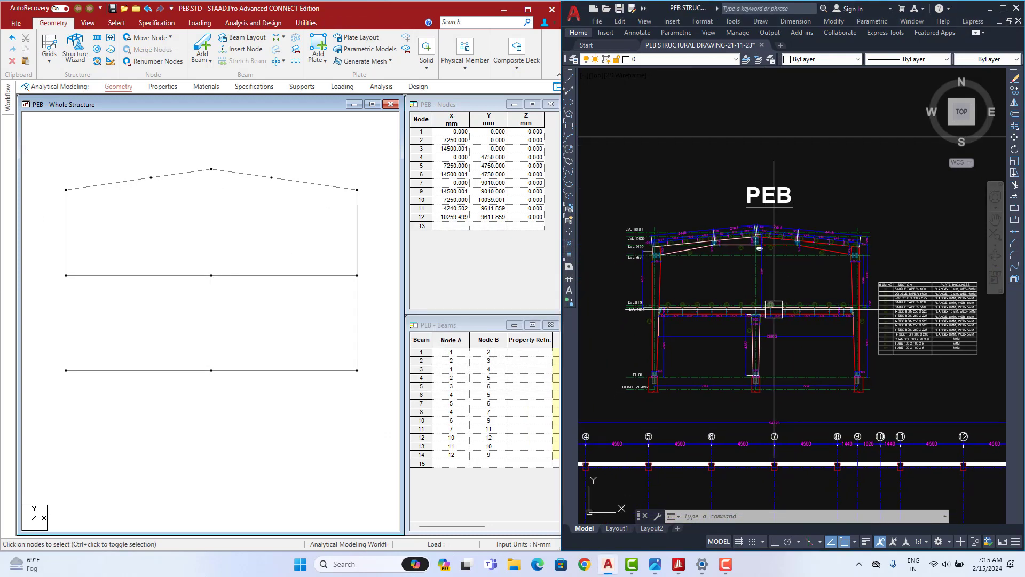
{"action": "scroll", "coordinate": [703, 407], "scroll_direction": "up", "scroll_amount": 4}
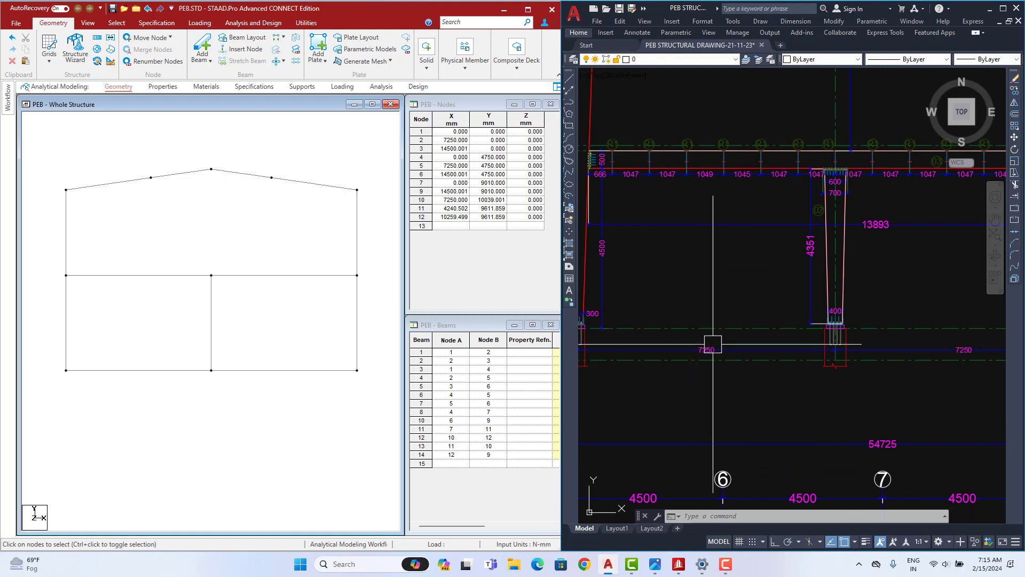
{"action": "scroll", "coordinate": [712, 343], "scroll_direction": "down", "scroll_amount": 3}
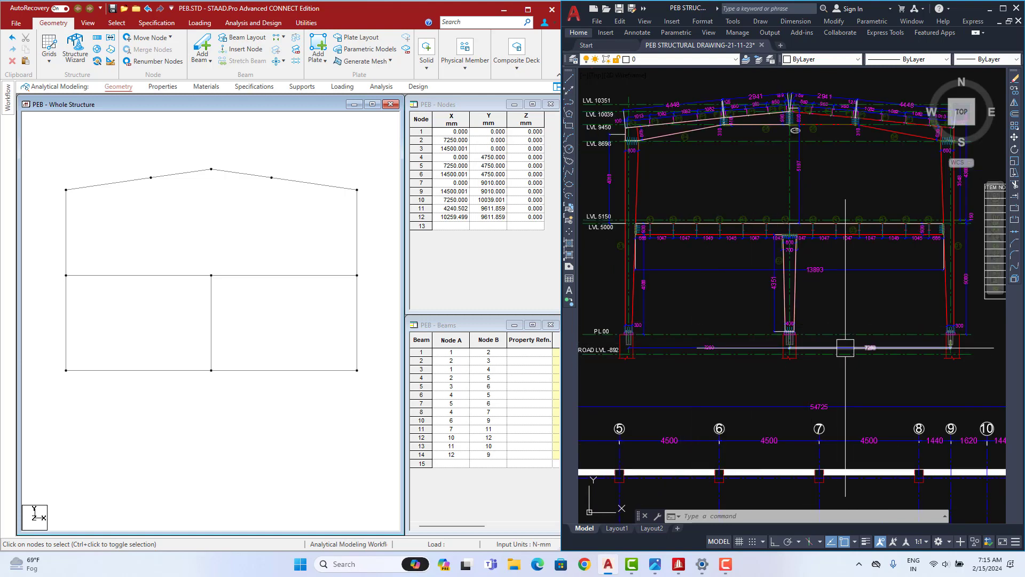
{"action": "middle_click_drag", "start_coordinate": [190, 385], "coordinate": [209, 363]}
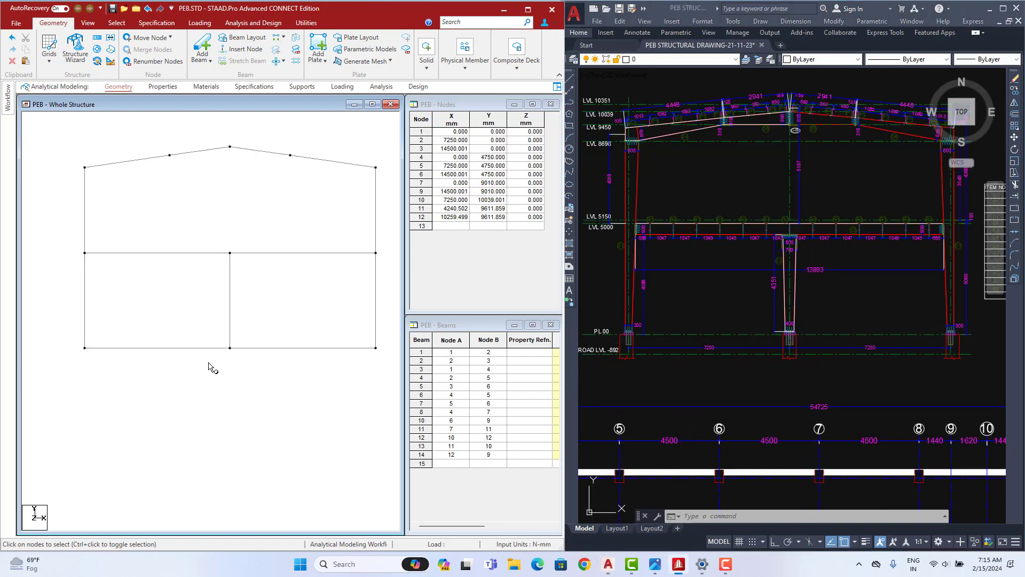
{"action": "scroll", "coordinate": [737, 265], "scroll_direction": "down", "scroll_amount": 4}
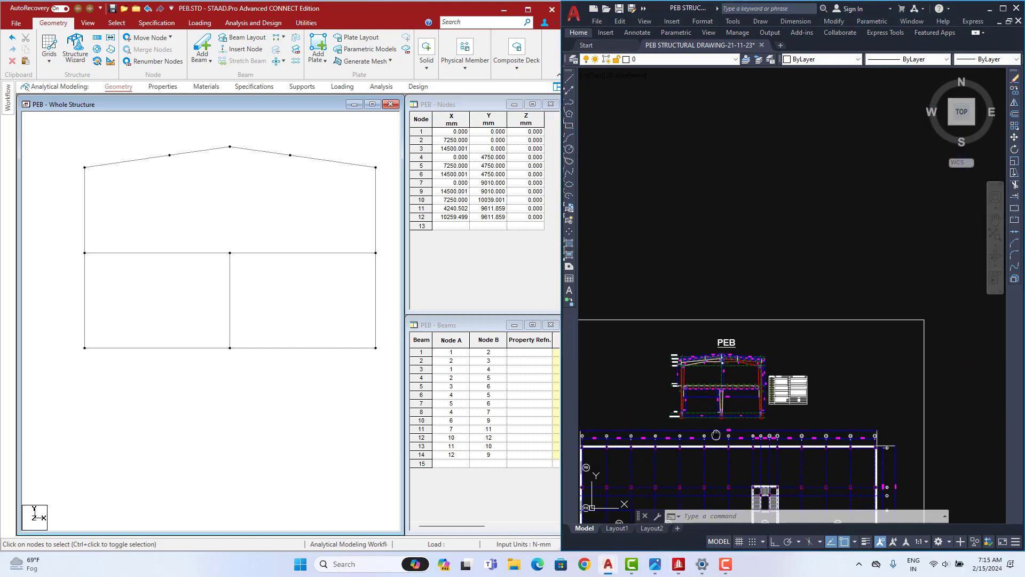
{"action": "scroll", "coordinate": [737, 266], "scroll_direction": "up", "scroll_amount": 4}
{"action": "middle_click_drag", "start_coordinate": [165, 330], "coordinate": [147, 385]}
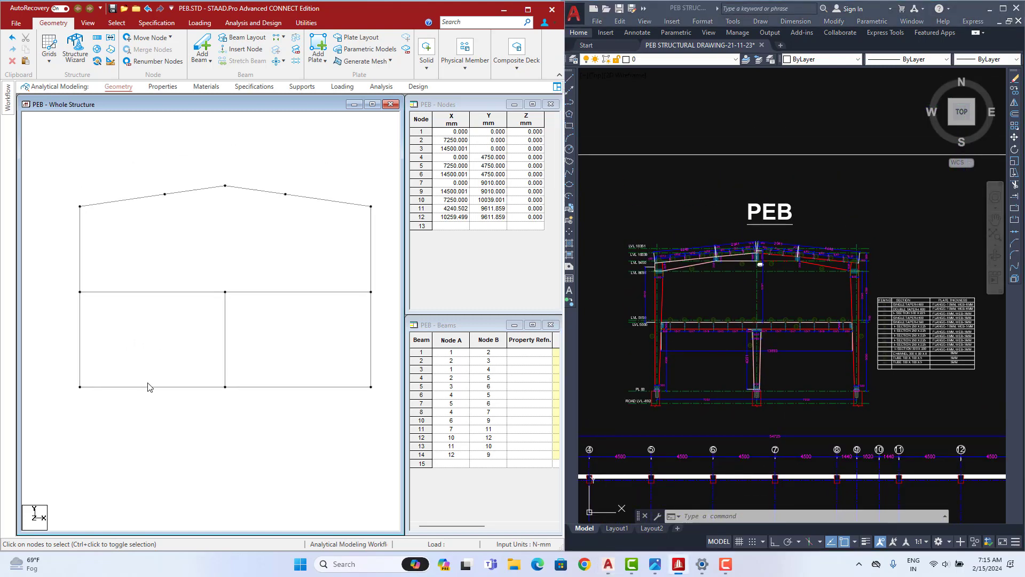
- Delete the two horizontal beams joining the column bases in the STAAD.Pro frame
{"action": "left_click", "coordinate": [148, 386]}
{"action": "left_click", "coordinate": [251, 387]}
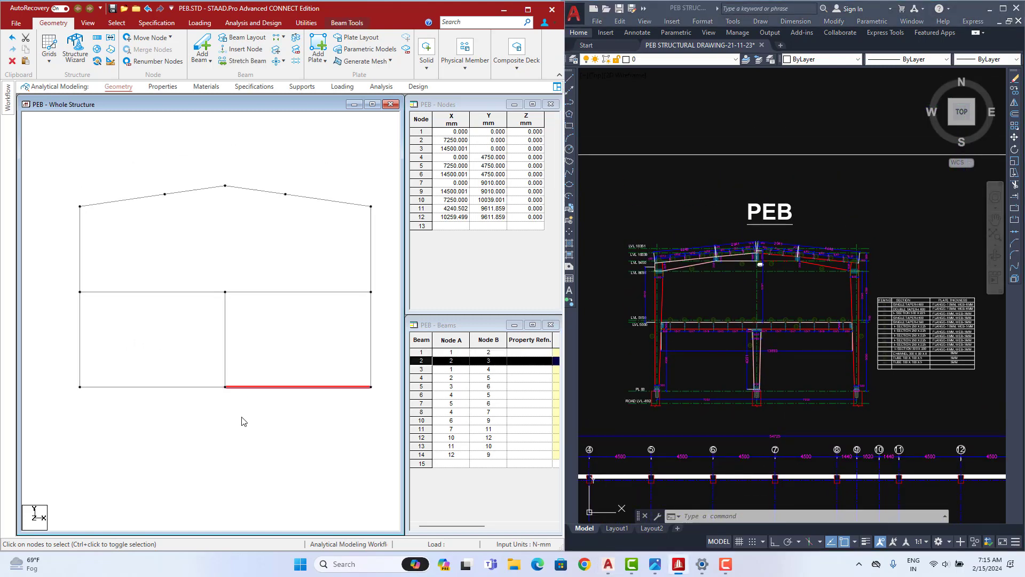
{"action": "middle_click_drag", "start_coordinate": [336, 232], "coordinate": [335, 239]}
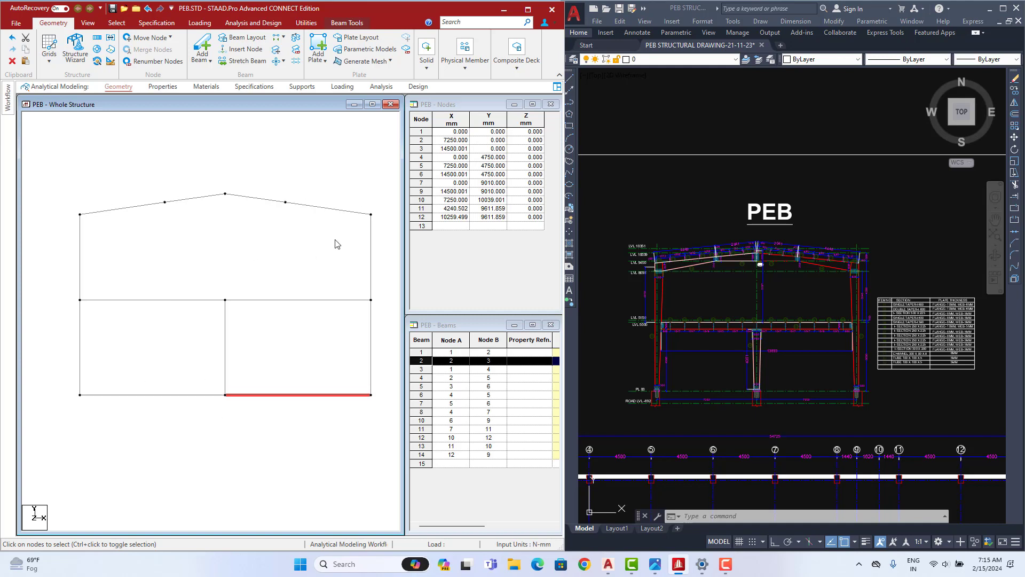
{"action": "left_click", "coordinate": [178, 394]}
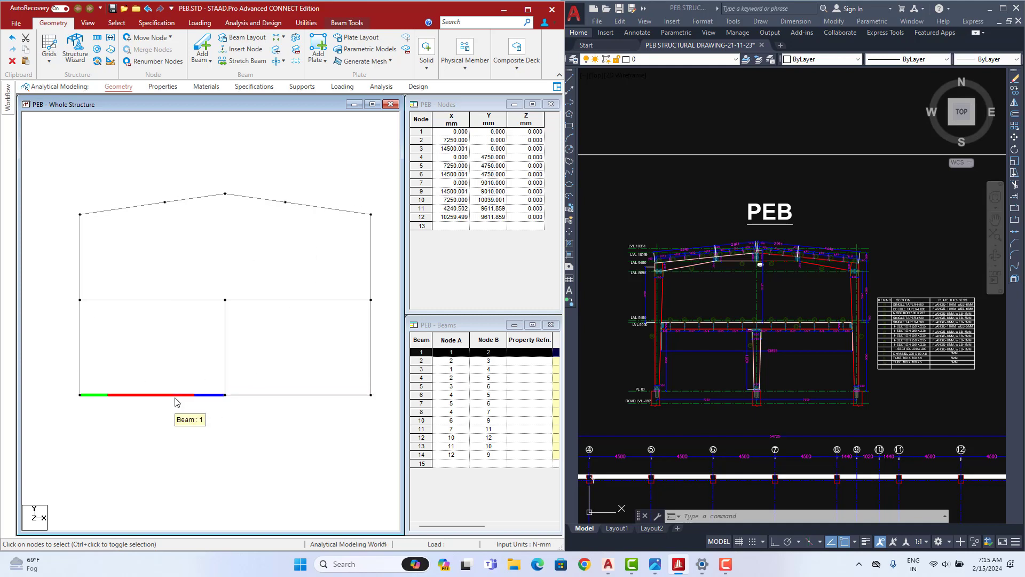
{"action": "key", "text": "Delete"}
{"action": "key", "text": "Return"}
{"action": "left_click", "coordinate": [272, 397]}
{"action": "key", "text": "Delete"}
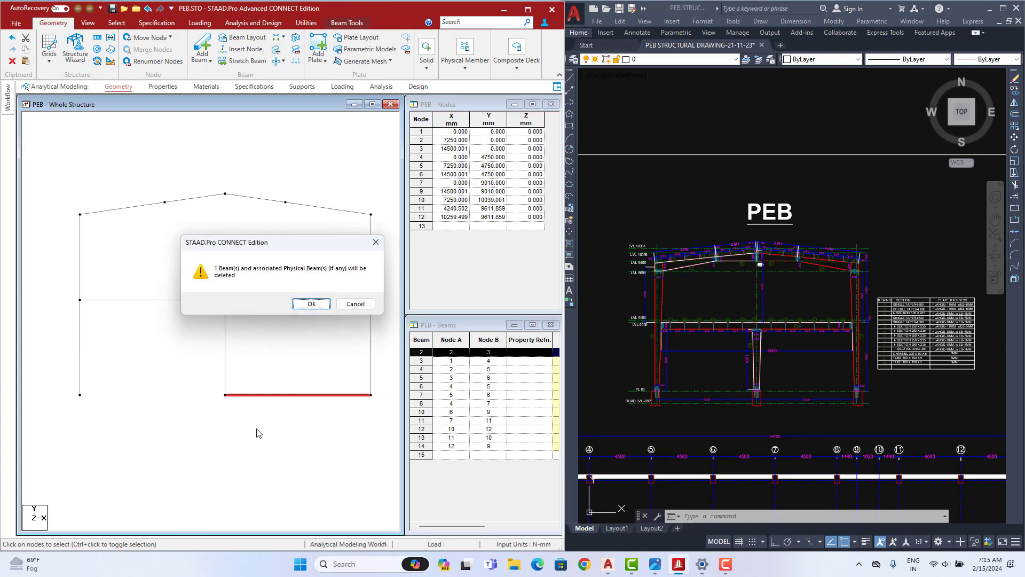
{"action": "key", "text": "Return"}
- Compare the model's columns and rafter segments with the tapered members shown in the AutoCAD structural drawing
{"action": "left_click", "coordinate": [783, 386]}
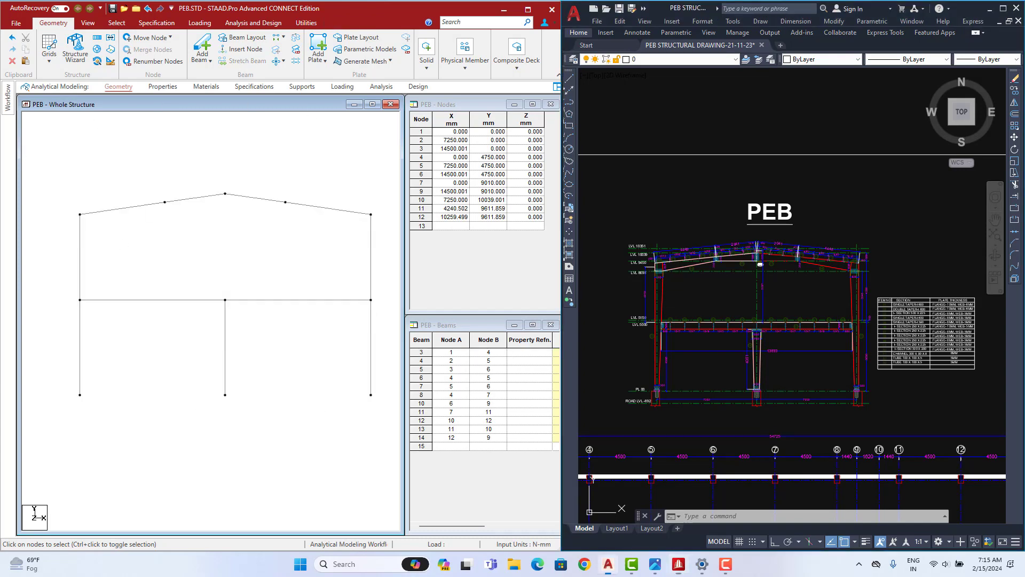
{"action": "scroll", "coordinate": [693, 348], "scroll_direction": "up", "scroll_amount": 3}
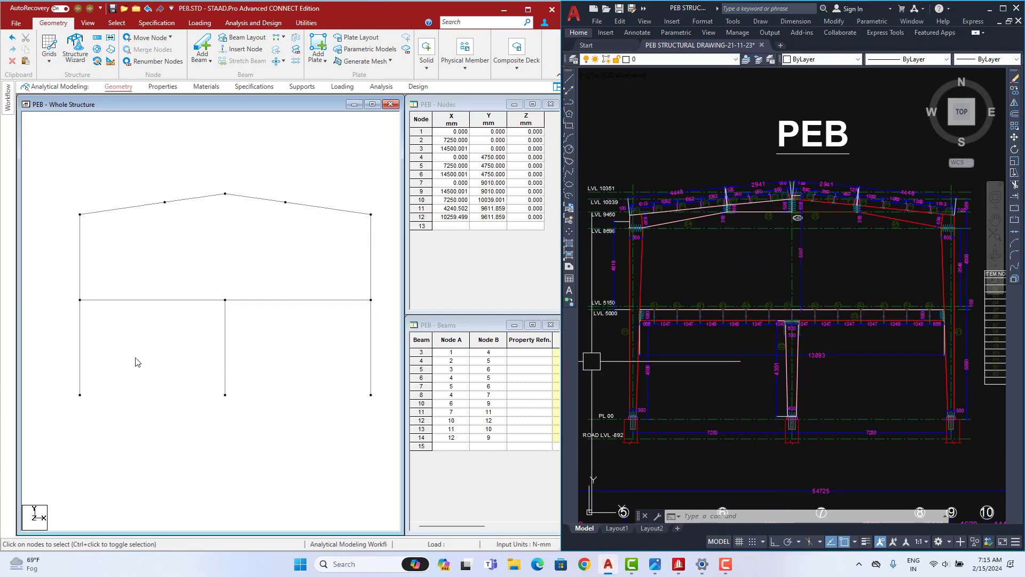
{"action": "left_click", "coordinate": [81, 344]}
{"action": "left_click", "coordinate": [80, 259]}
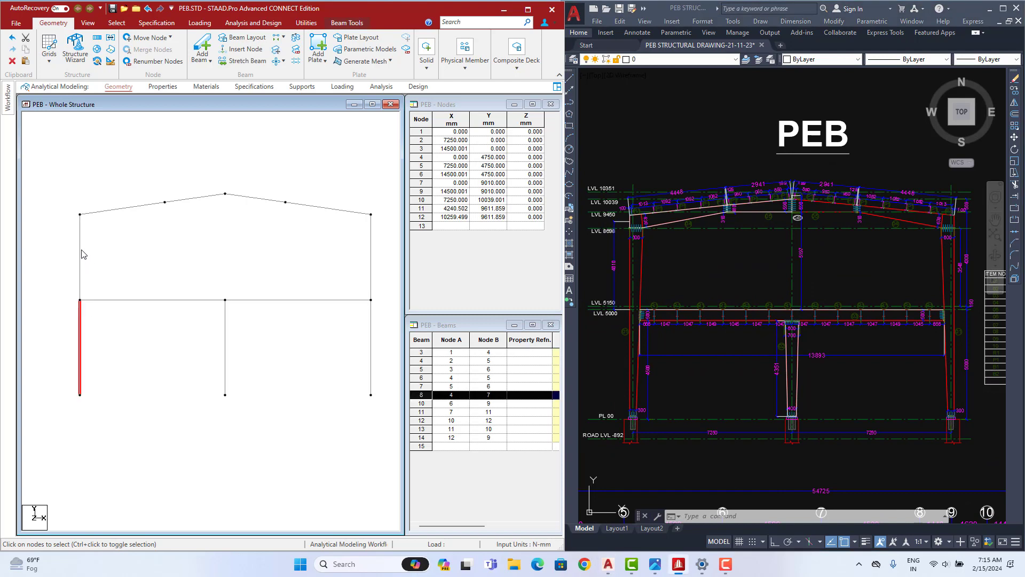
{"action": "left_click", "coordinate": [177, 384]}
{"action": "left_click", "coordinate": [225, 348]}
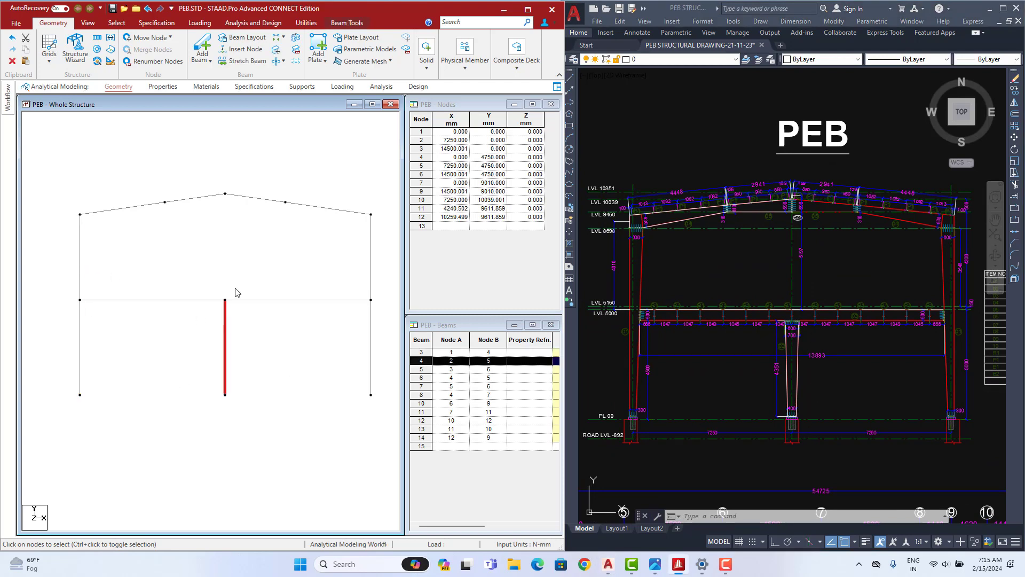
{"action": "left_click", "coordinate": [178, 307]}
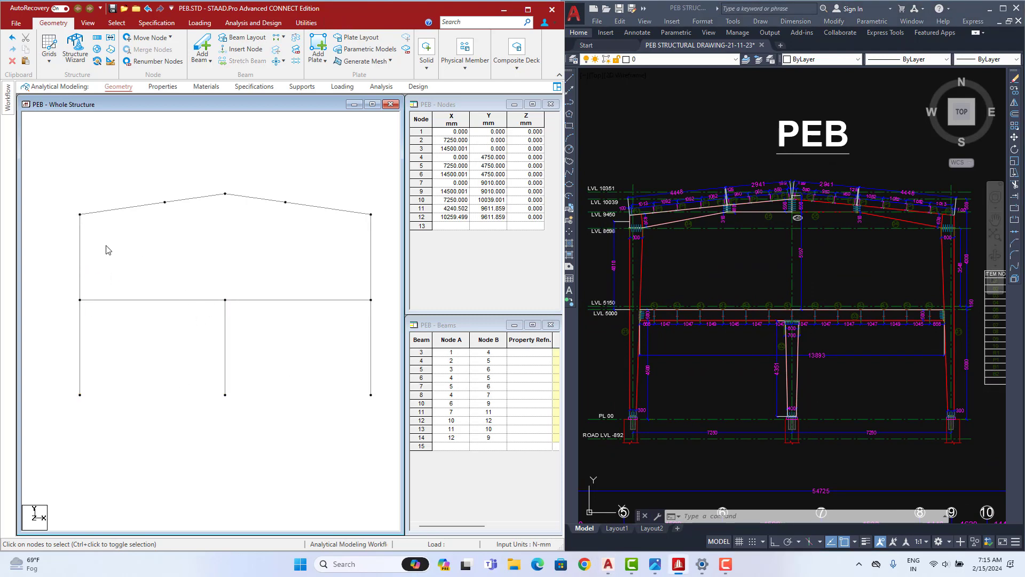
{"action": "left_click", "coordinate": [121, 208]}
{"action": "left_click", "coordinate": [186, 200]}
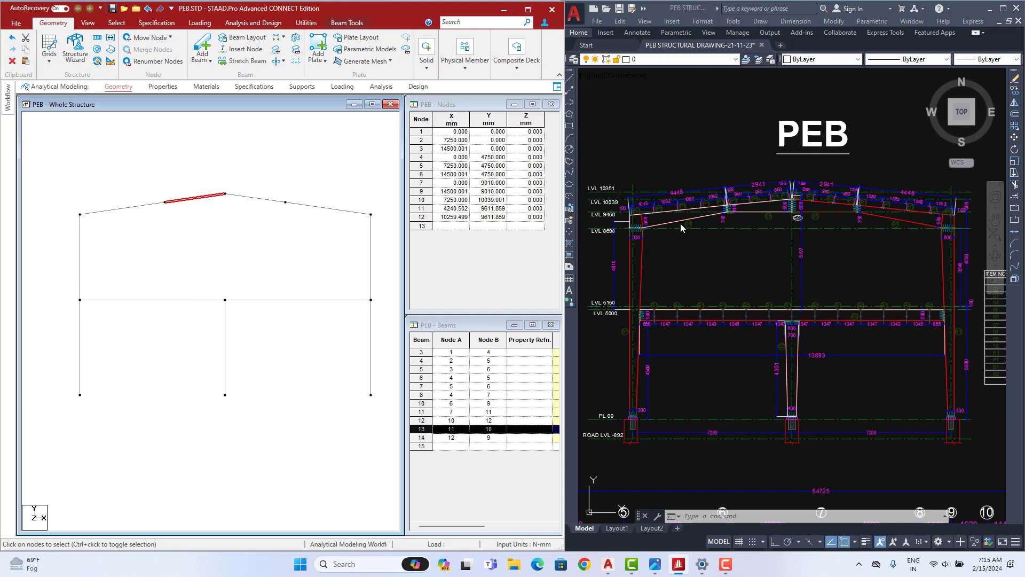
{"action": "scroll", "coordinate": [715, 393], "scroll_direction": "up", "scroll_amount": 3}
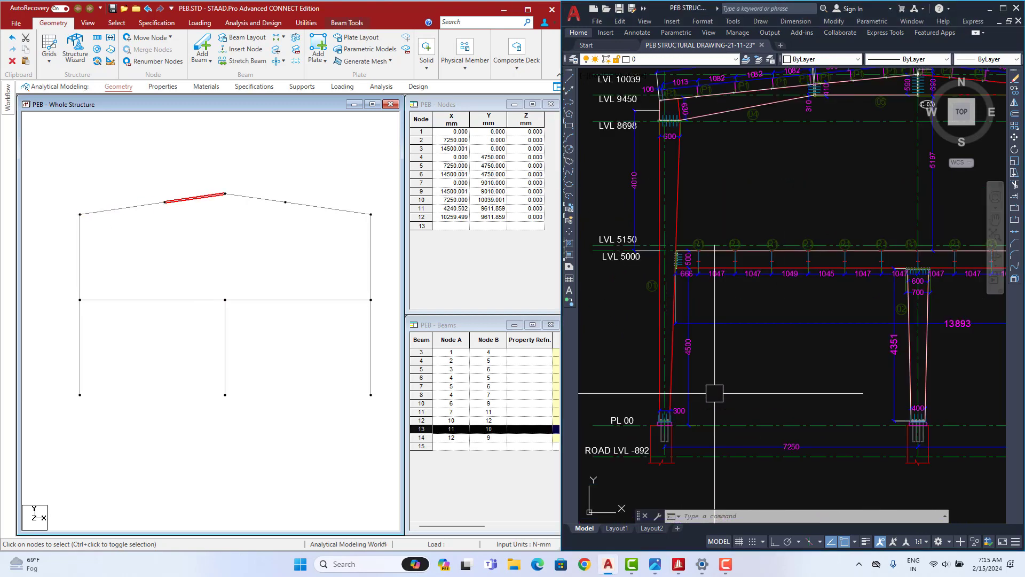
{"action": "scroll", "coordinate": [714, 393], "scroll_direction": "down", "scroll_amount": 3}
{"action": "scroll", "coordinate": [737, 439], "scroll_direction": "up", "scroll_amount": 3}
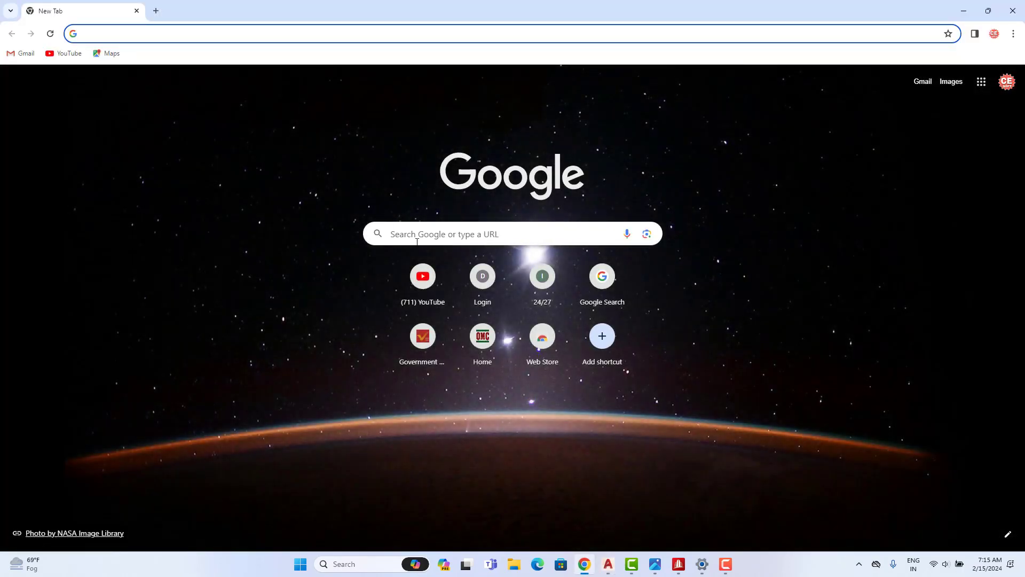
- Search Google for "PEB TAPPER COLUMN" in Chrome and show the image results
{"action": "left_click", "coordinate": [422, 235]}
{"action": "type", "text": "PE"}
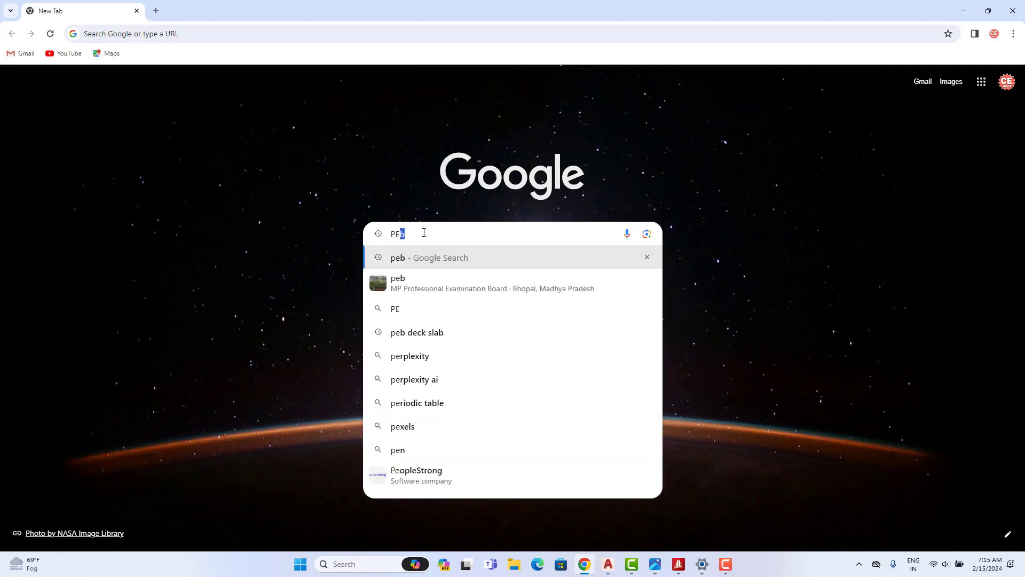
{"action": "type", "text": "B TAP"}
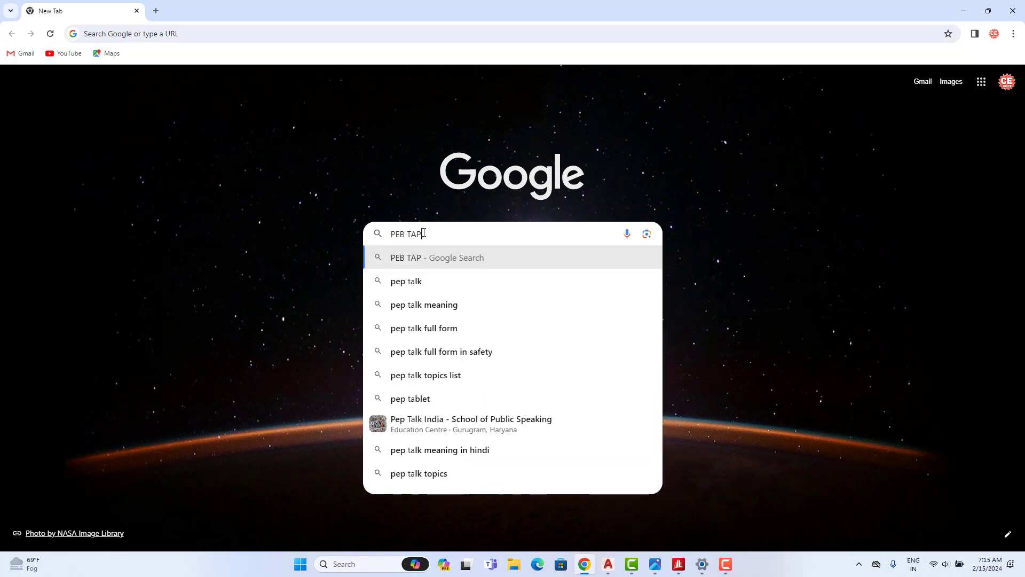
{"action": "type", "text": "PER BEA"}
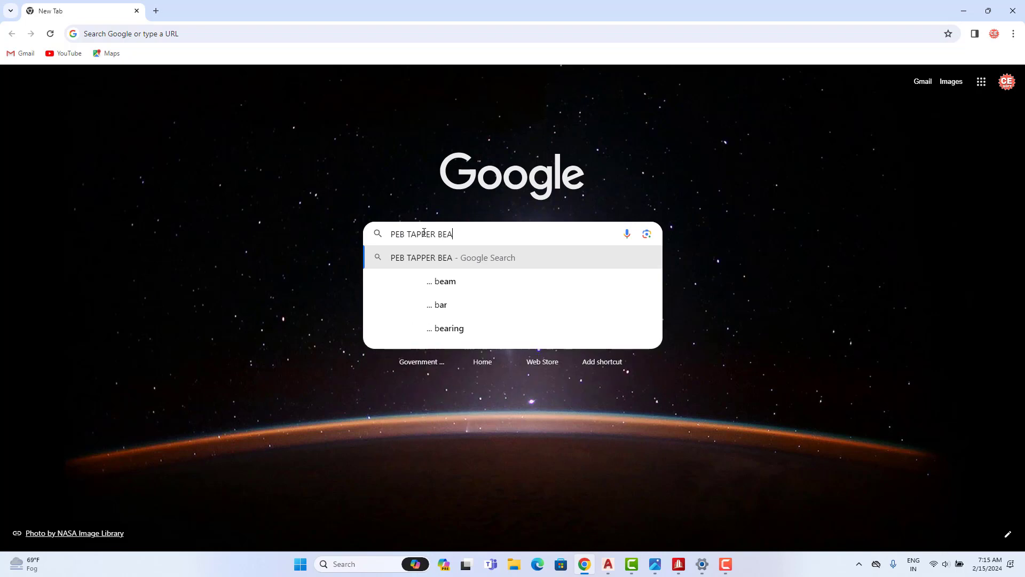
{"action": "key", "text": "BackSpace"}
{"action": "key", "text": "BackSpace"}
{"action": "key", "text": "BackSpace"}
{"action": "type", "text": "C"}
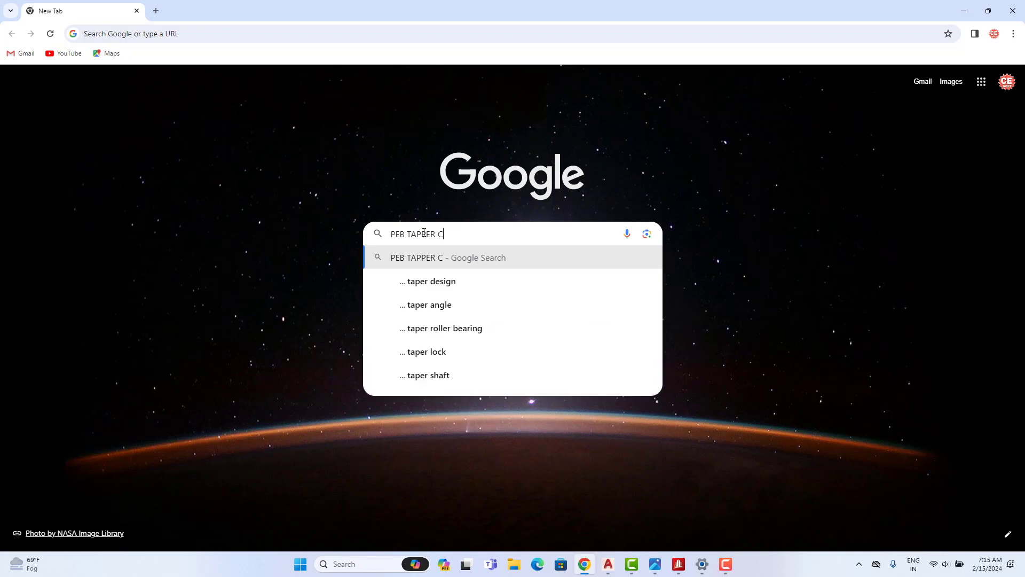
{"action": "type", "text": "OLUMN"}
{"action": "key", "text": "Return"}
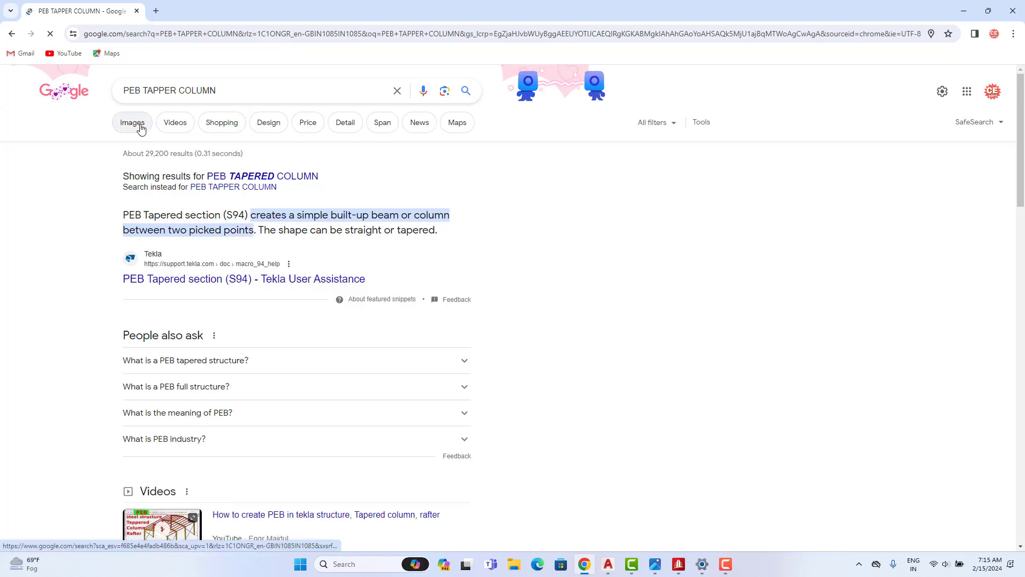
{"action": "left_click", "coordinate": [140, 127]}
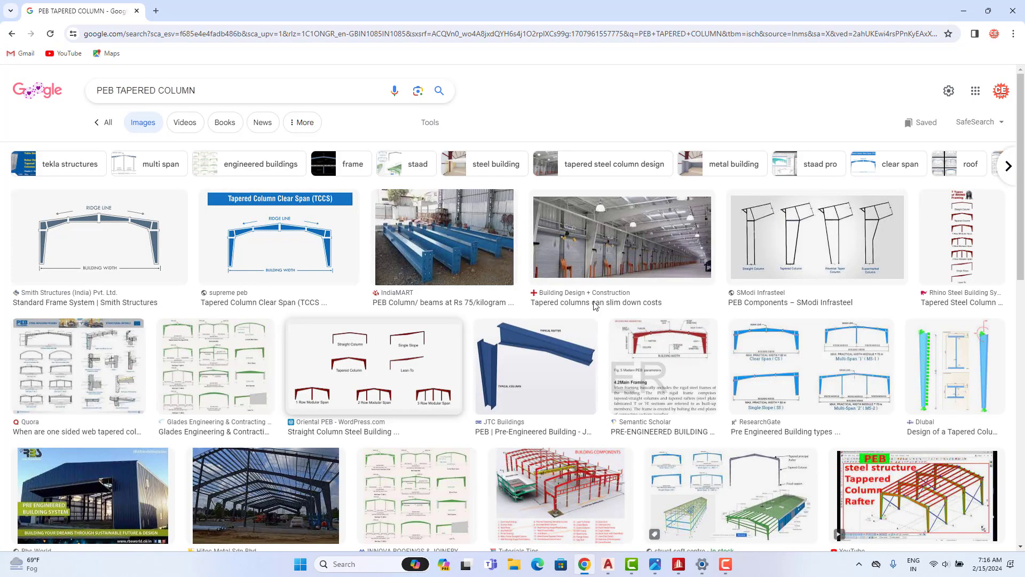
- Preview the typical rafter and column image, and save the "Tapered columns can slim down costs" picture as Tapered Columns 2 jpg in the MATERIAL folder
{"action": "left_click", "coordinate": [540, 342]}
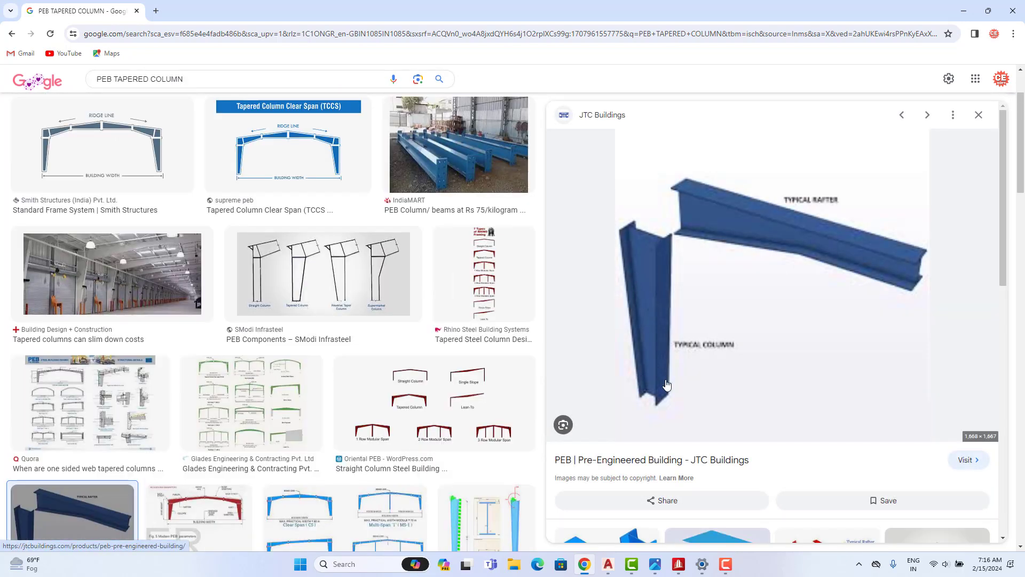
{"action": "left_click", "coordinate": [111, 283]}
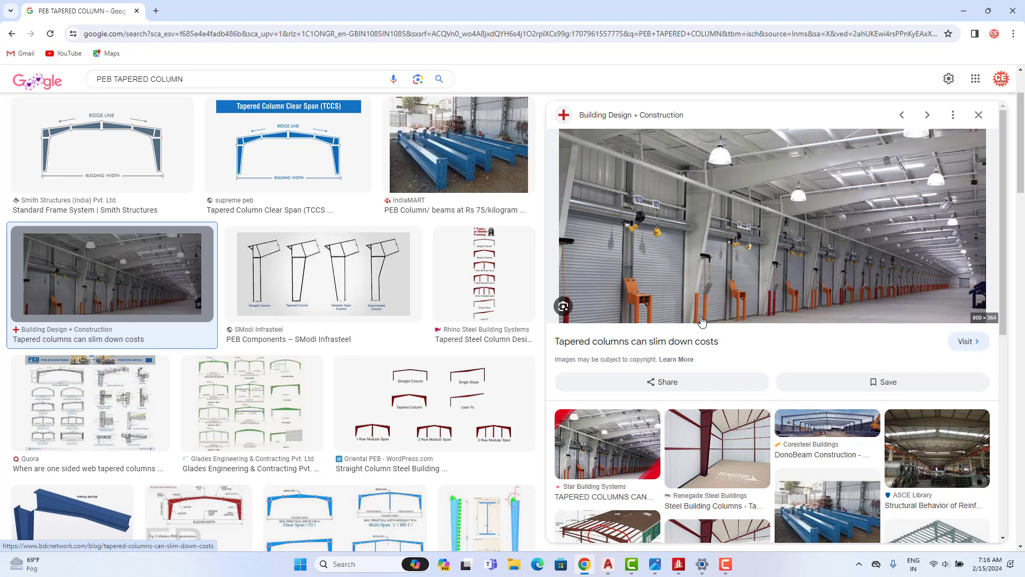
{"action": "right_click", "coordinate": [751, 219]}
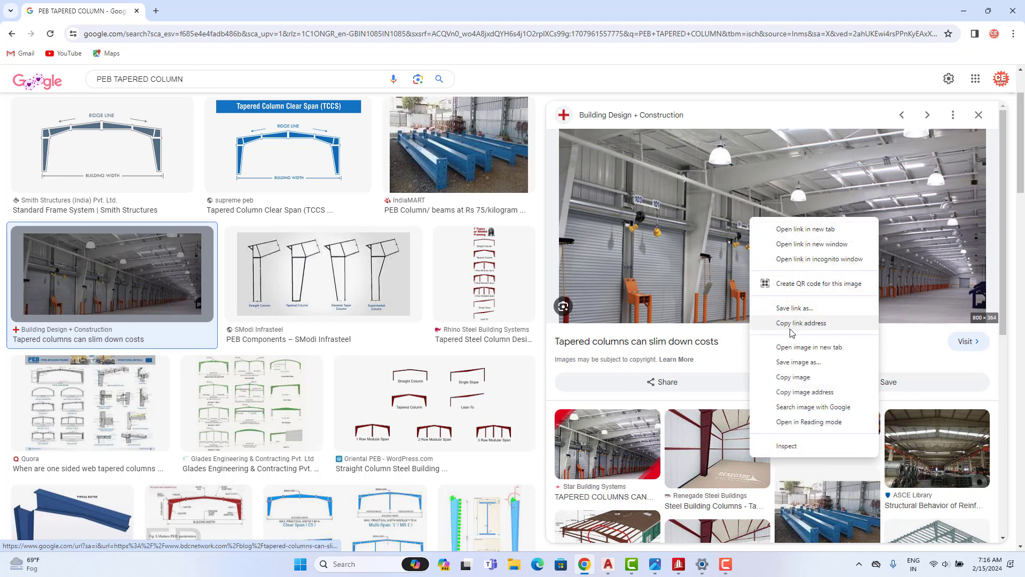
{"action": "left_click", "coordinate": [797, 362]}
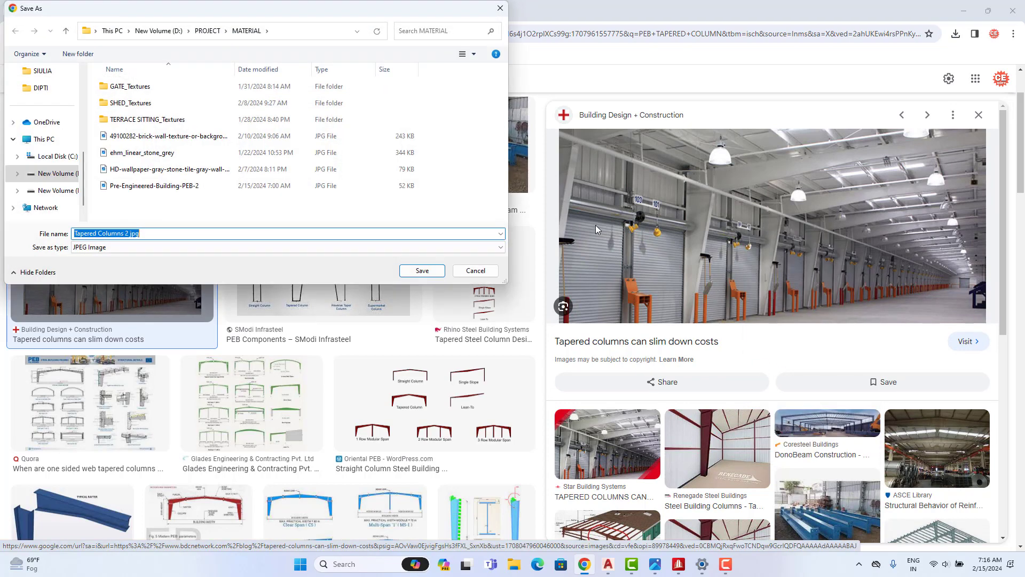
{"action": "left_click", "coordinate": [427, 274]}
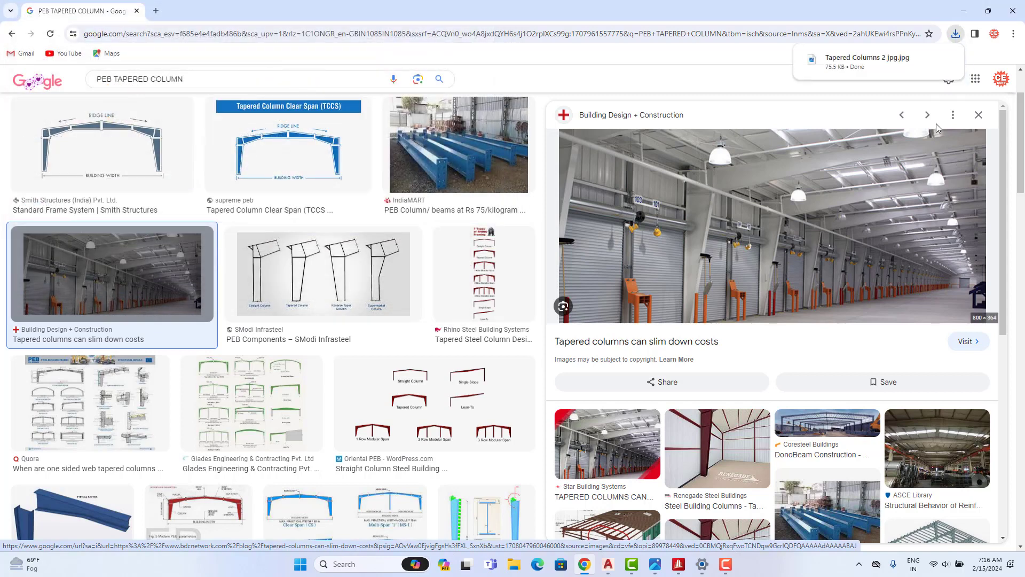
- View the saved tapered columns picture at full window size, and return to the STAAD.Pro model and AutoCAD drawing
{"action": "left_click", "coordinate": [867, 62]}
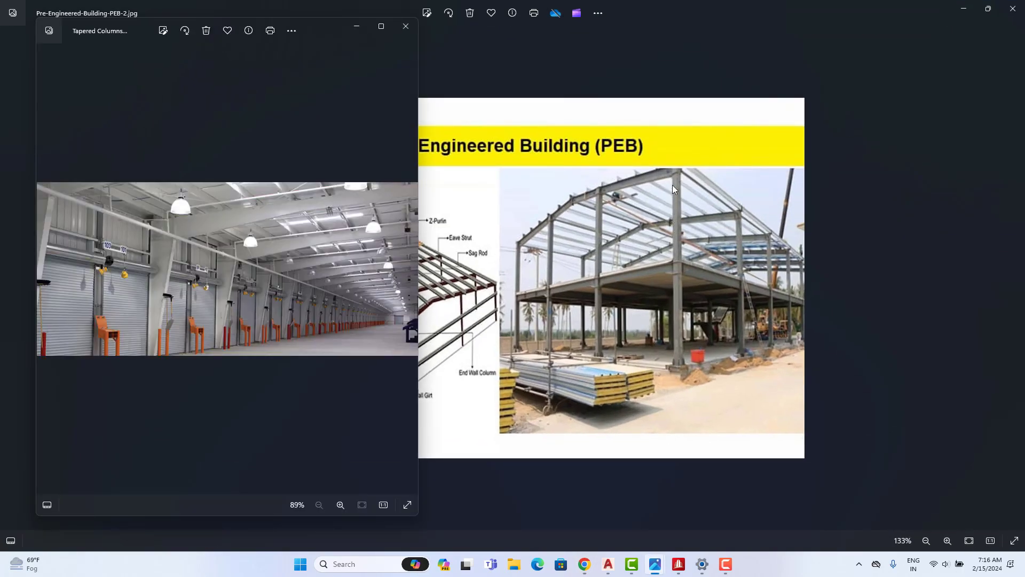
{"action": "left_click", "coordinate": [381, 27]}
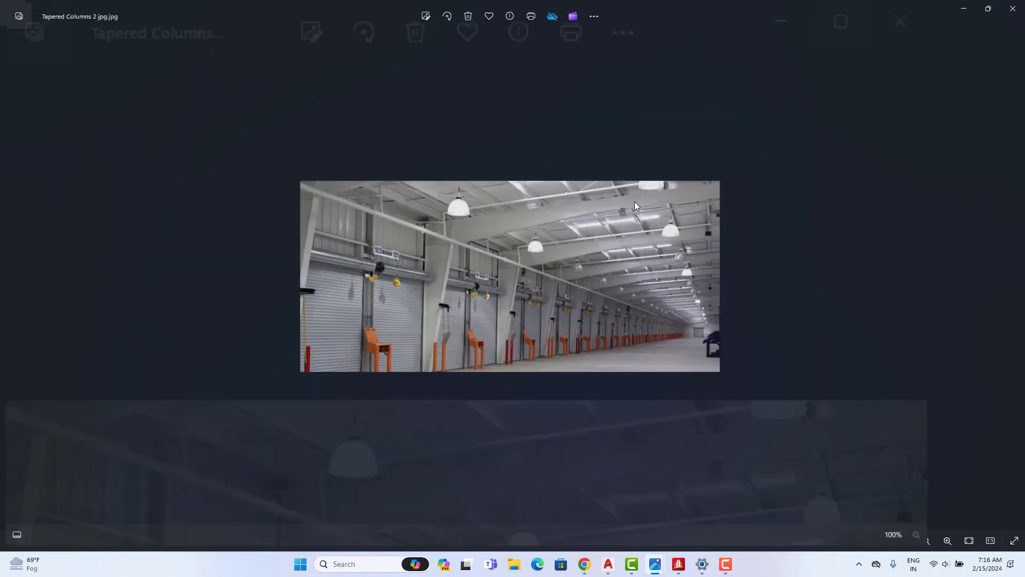
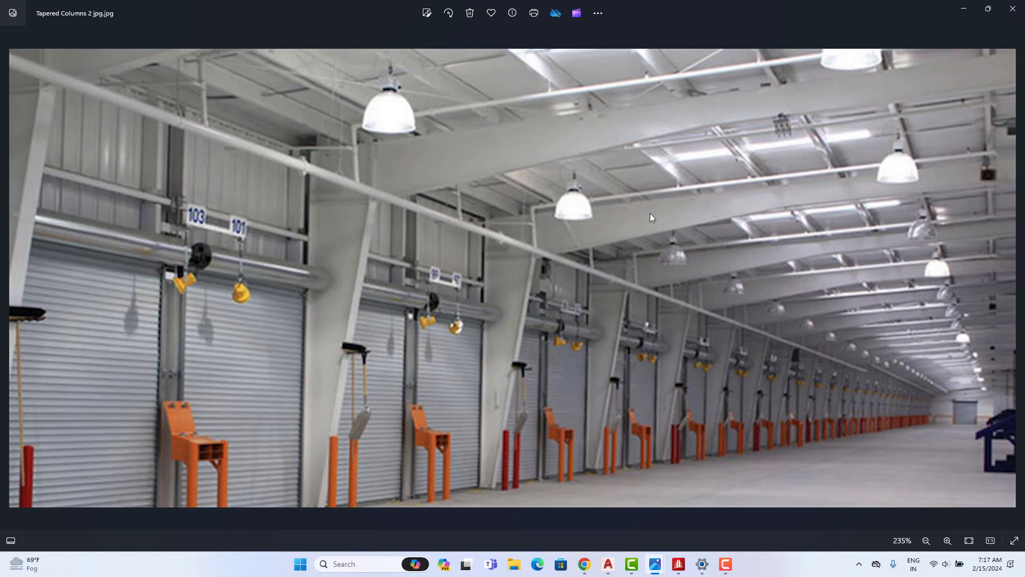
{"action": "left_click", "coordinate": [959, 8]}
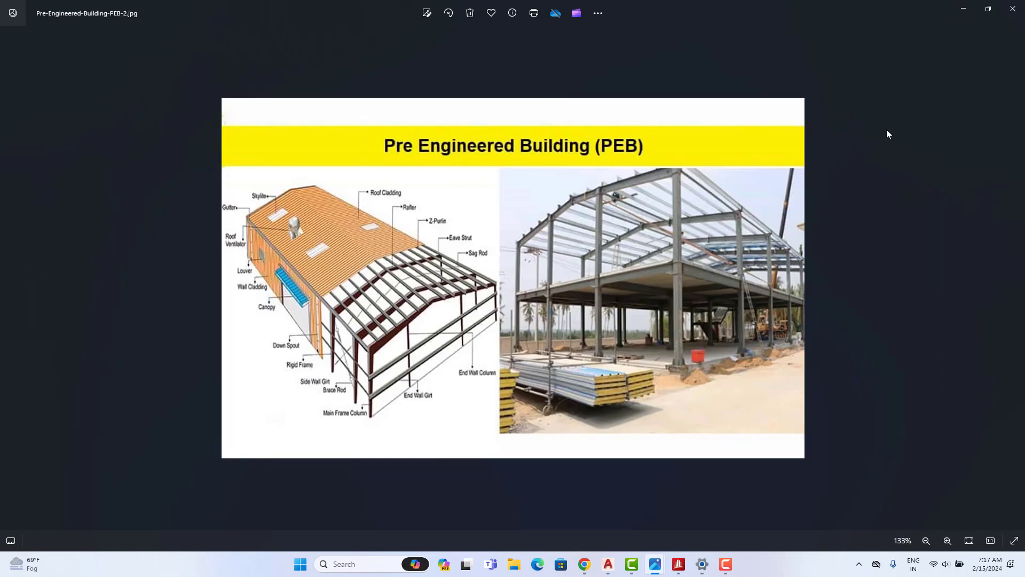
{"action": "left_click", "coordinate": [967, 9]}
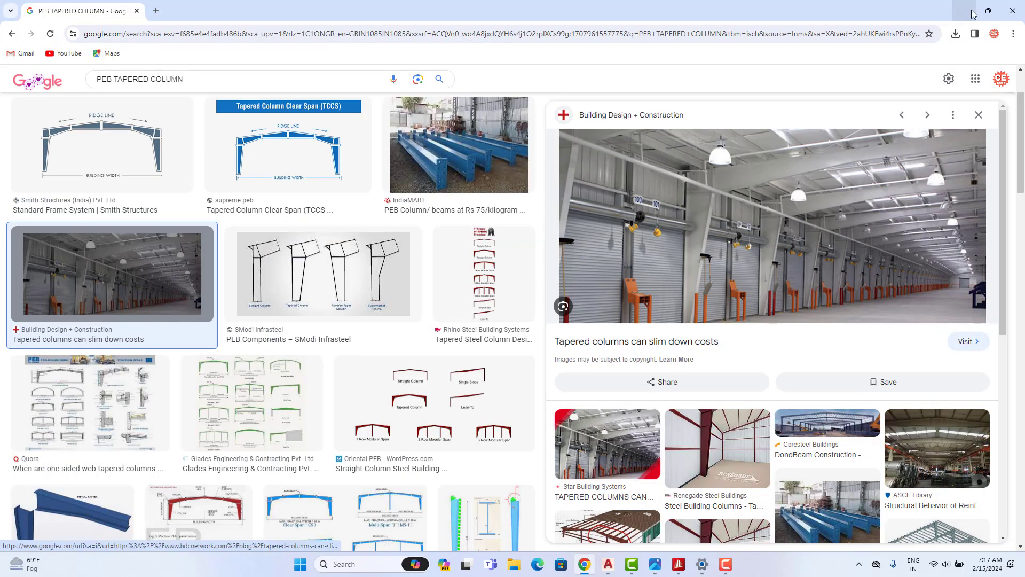
{"action": "left_click", "coordinate": [970, 7]}
- Examine the left column from its base to the rafter in the AutoCAD PEB section
{"action": "mouse_move", "coordinate": [728, 348]}
{"action": "middle_mouse_down"}
{"action": "mouse_move", "coordinate": [723, 302]}
{"action": "mouse_move", "coordinate": [689, 346]}
{"action": "middle_mouse_up"}
{"action": "scroll", "coordinate": [666, 422], "scroll_direction": "up", "scroll_amount": 4}
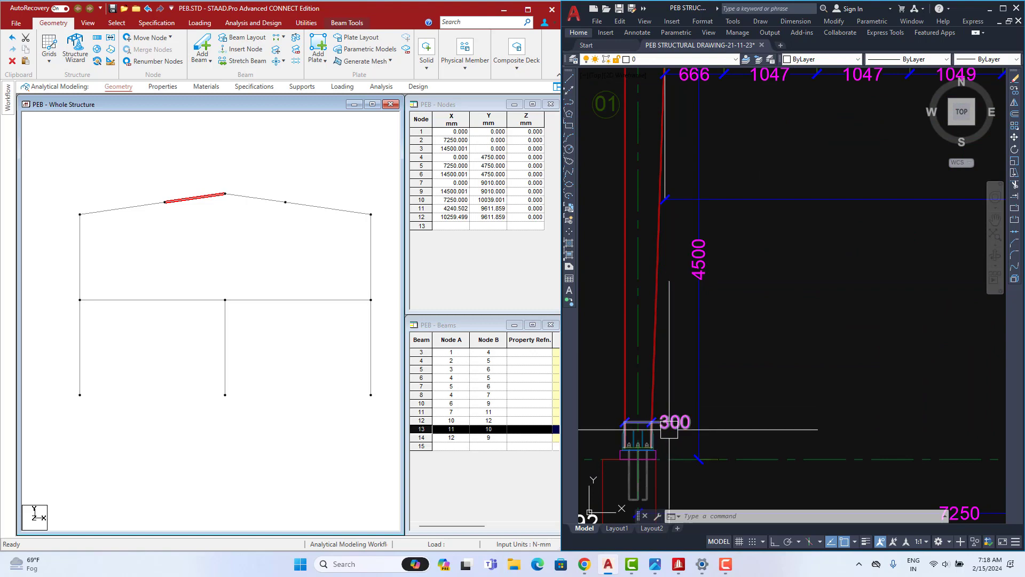
{"action": "scroll", "coordinate": [667, 422], "scroll_direction": "down", "scroll_amount": 3}
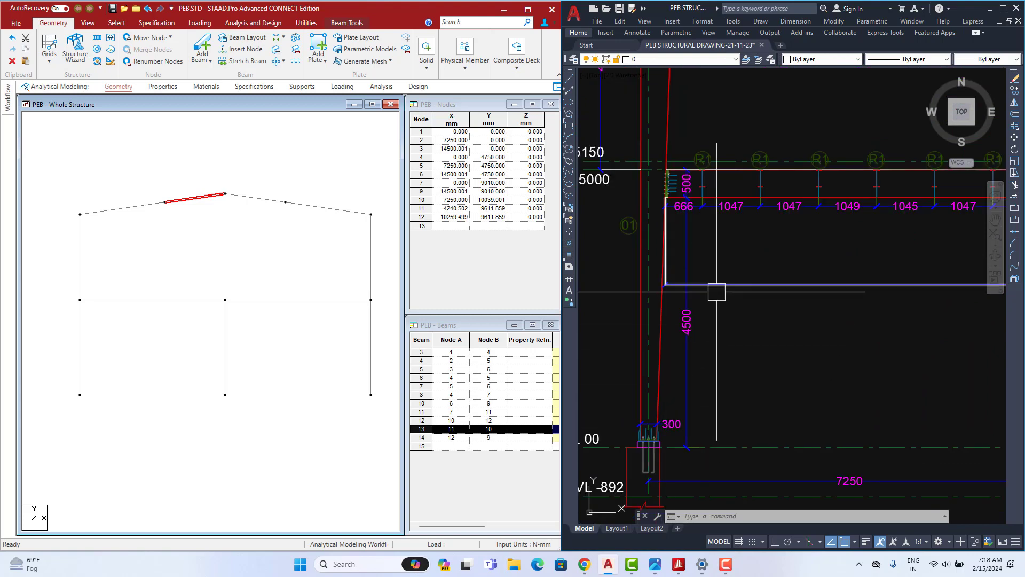
{"action": "middle_click_drag", "start_coordinate": [714, 88], "coordinate": [716, 303]}
{"action": "scroll", "coordinate": [661, 198], "scroll_direction": "down", "scroll_amount": 4}
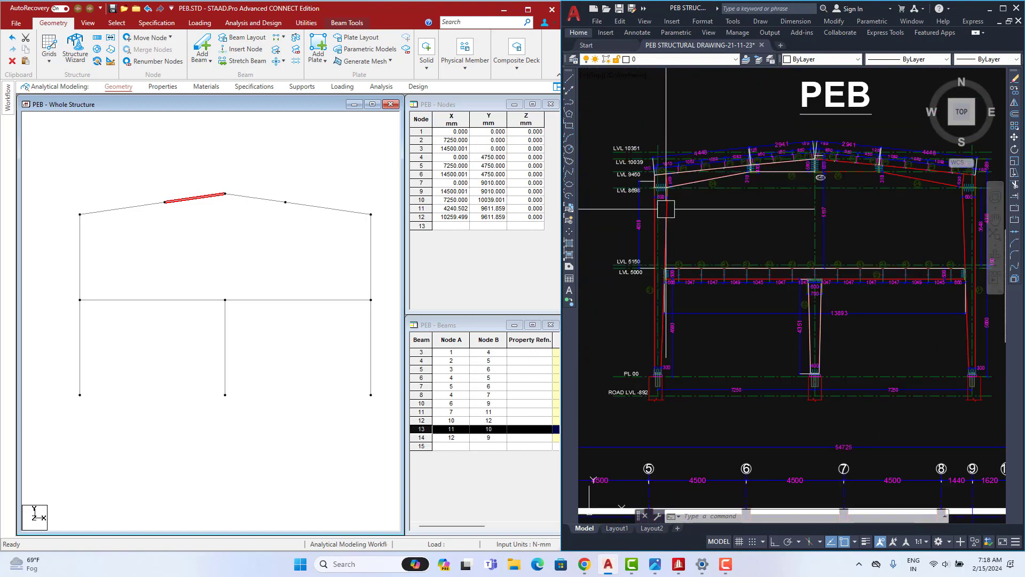
{"action": "mouse_move", "coordinate": [674, 246]}
{"action": "middle_mouse_down"}
{"action": "mouse_move", "coordinate": [689, 201]}
{"action": "mouse_move", "coordinate": [684, 253]}
{"action": "mouse_move", "coordinate": [746, 200]}
{"action": "middle_mouse_up"}
{"action": "scroll", "coordinate": [720, 223], "scroll_direction": "up", "scroll_amount": 2}
{"action": "scroll", "coordinate": [720, 219], "scroll_direction": "down", "scroll_amount": 10}
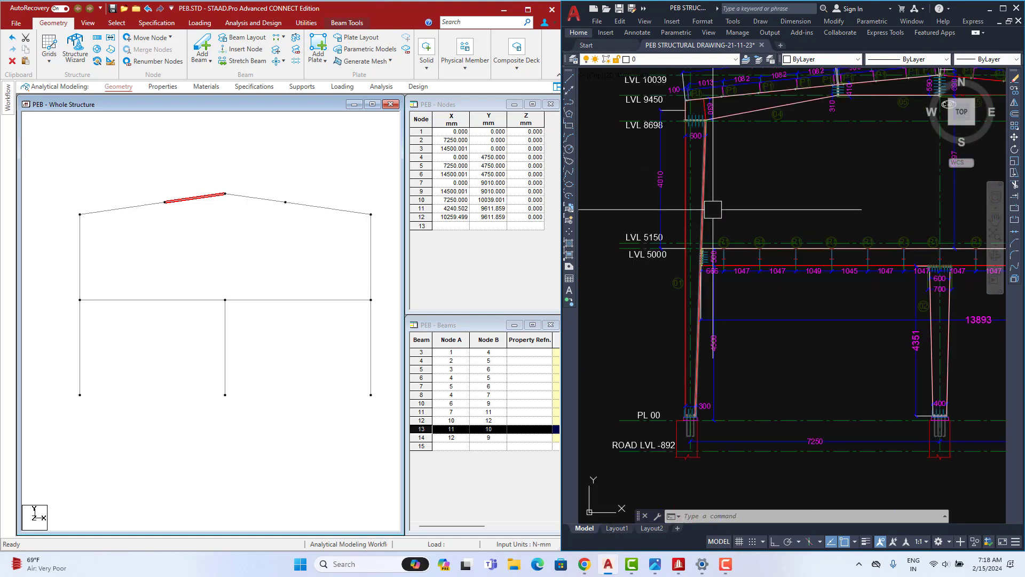
{"action": "scroll", "coordinate": [709, 262], "scroll_direction": "down", "scroll_amount": 2}
{"action": "middle_click_drag", "start_coordinate": [709, 262], "coordinate": [650, 235]}
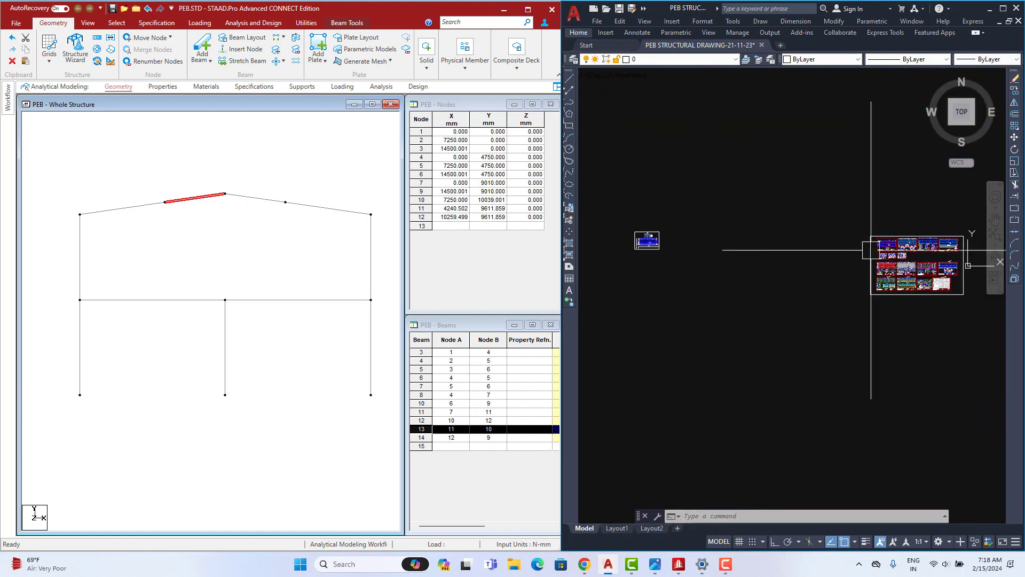
- Compare the left column's width dimension at its base with the one at the rafter connection in the PEB section
{"action": "scroll", "coordinate": [638, 240], "scroll_direction": "up", "scroll_amount": 8}
{"action": "scroll", "coordinate": [614, 242], "scroll_direction": "up", "scroll_amount": 6}
{"action": "middle_click_drag", "start_coordinate": [711, 188], "coordinate": [566, 409]}
{"action": "scroll", "coordinate": [764, 292], "scroll_direction": "up", "scroll_amount": 6}
{"action": "middle_click_drag", "start_coordinate": [719, 301], "coordinate": [748, 259]}
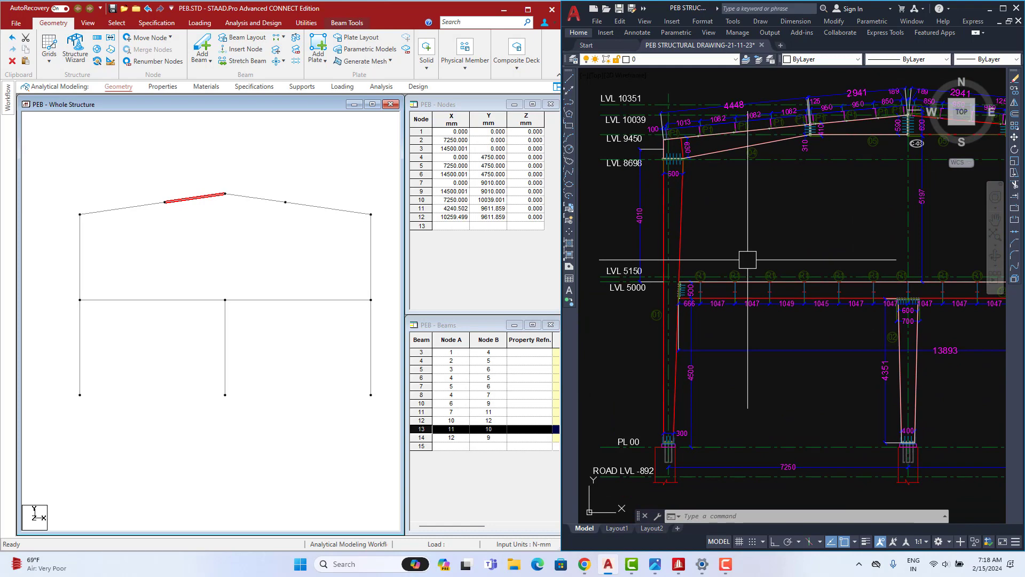
{"action": "scroll", "coordinate": [683, 443], "scroll_direction": "up", "scroll_amount": 4}
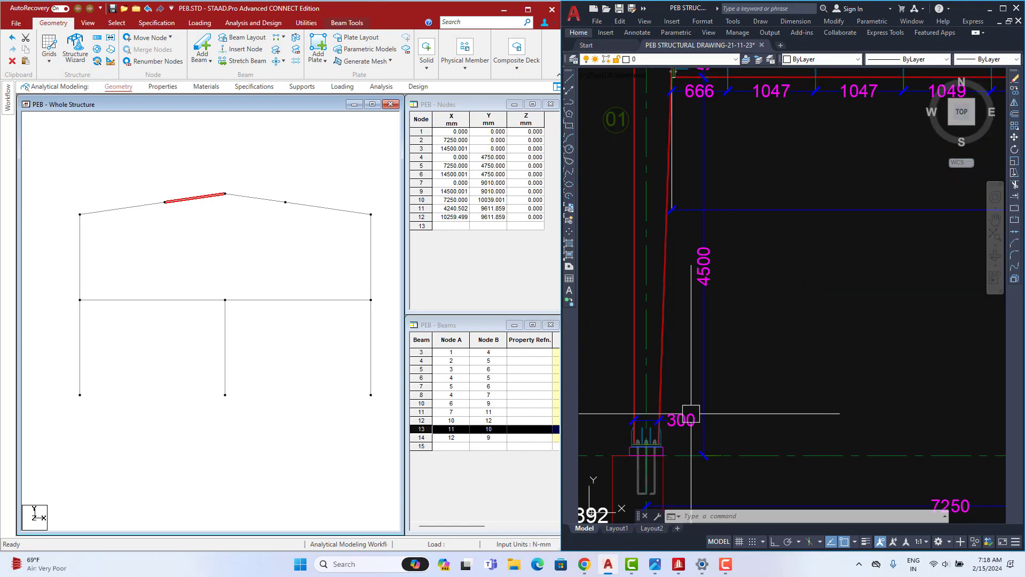
{"action": "middle_click_drag", "start_coordinate": [721, 72], "coordinate": [682, 435]}
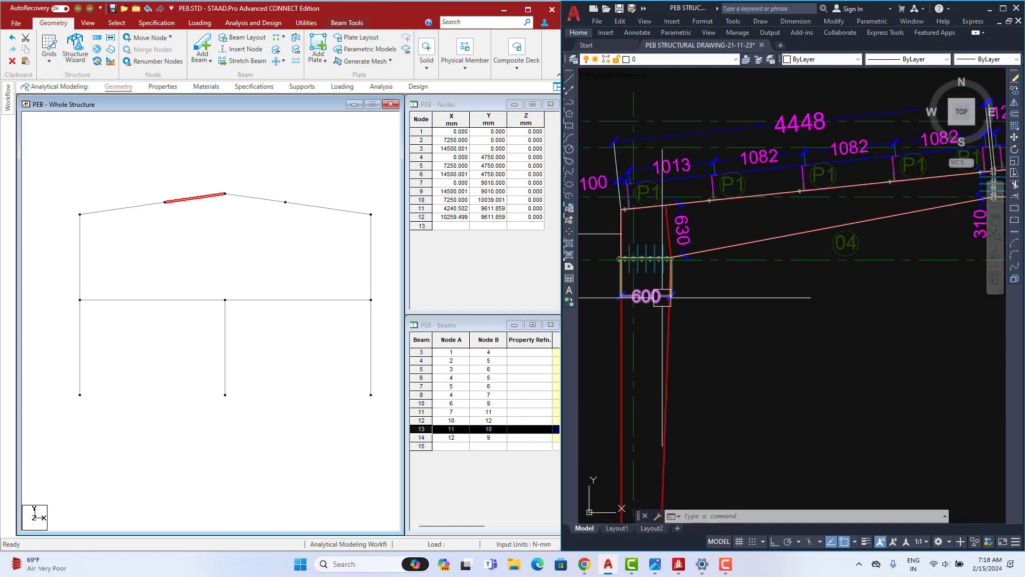
{"action": "scroll", "coordinate": [682, 435], "scroll_direction": "down", "scroll_amount": 5}
{"action": "scroll", "coordinate": [694, 427], "scroll_direction": "up", "scroll_amount": 5}
{"action": "scroll", "coordinate": [664, 469], "scroll_direction": "down", "scroll_amount": 2}
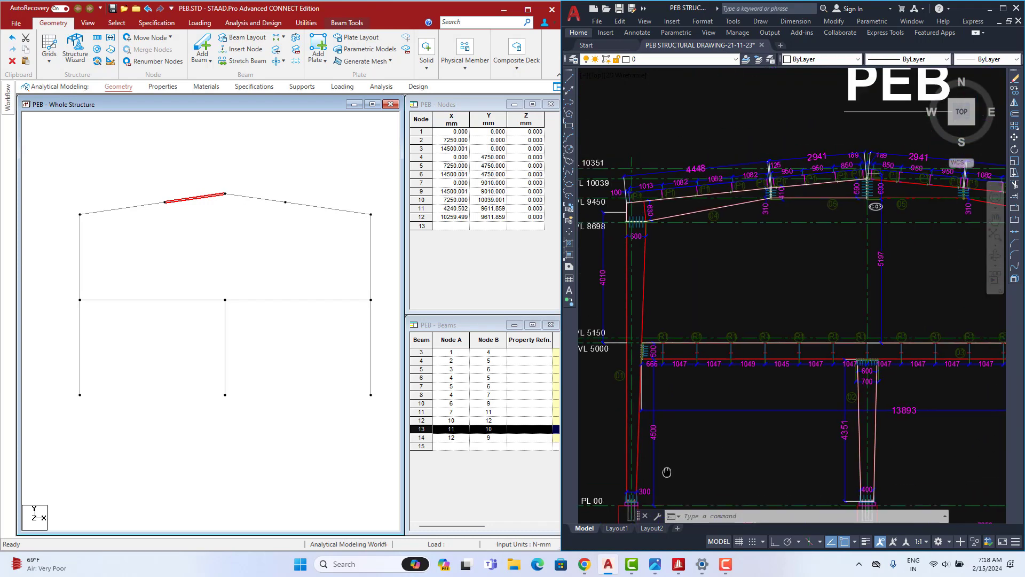
{"action": "scroll", "coordinate": [676, 293], "scroll_direction": "up", "scroll_amount": 2}
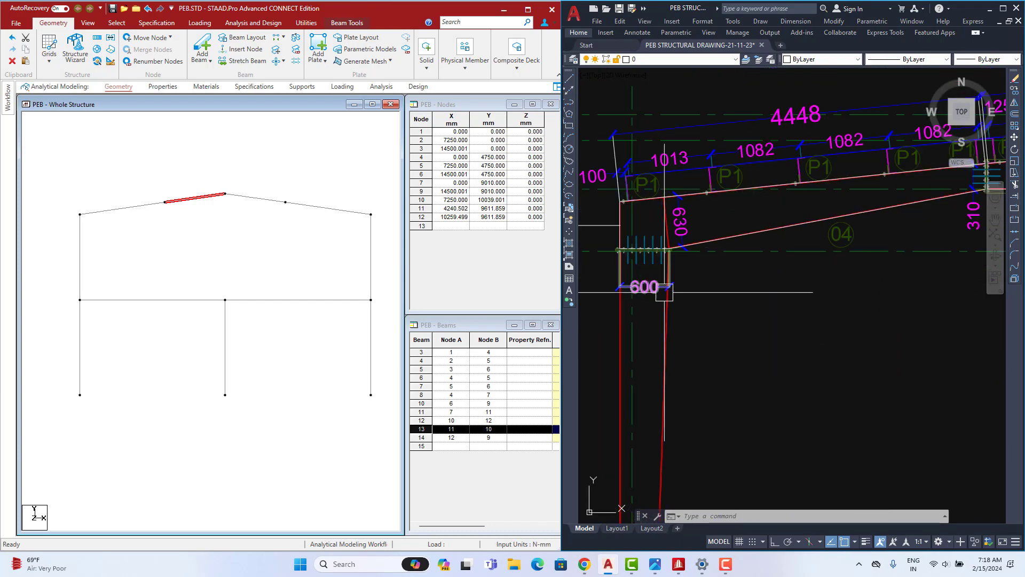
{"action": "scroll", "coordinate": [716, 223], "scroll_direction": "down", "scroll_amount": 5}
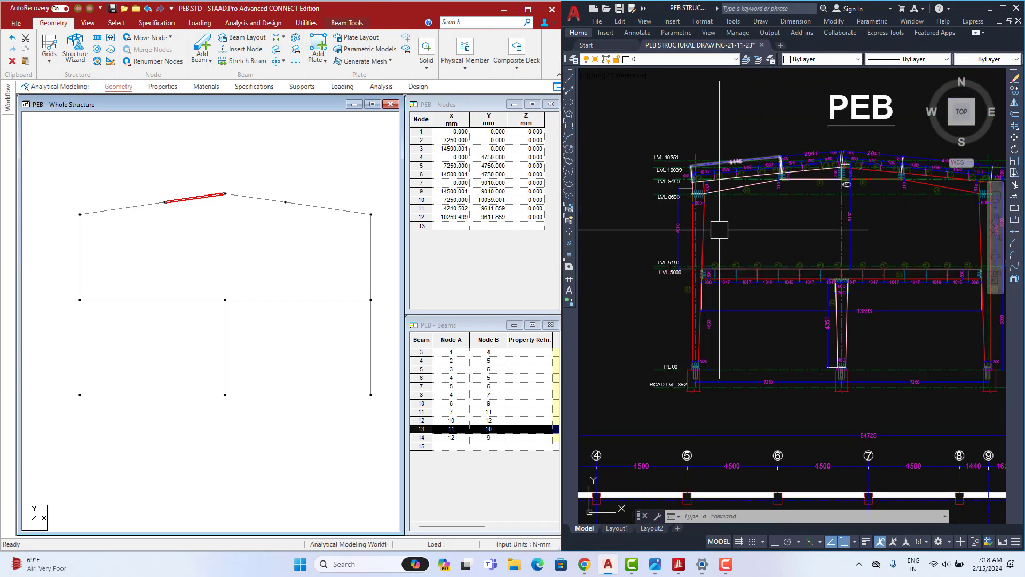
- Examine the left column's taper above and below the floor beam connection in the PEB section
{"action": "scroll", "coordinate": [715, 278], "scroll_direction": "up", "scroll_amount": 4}
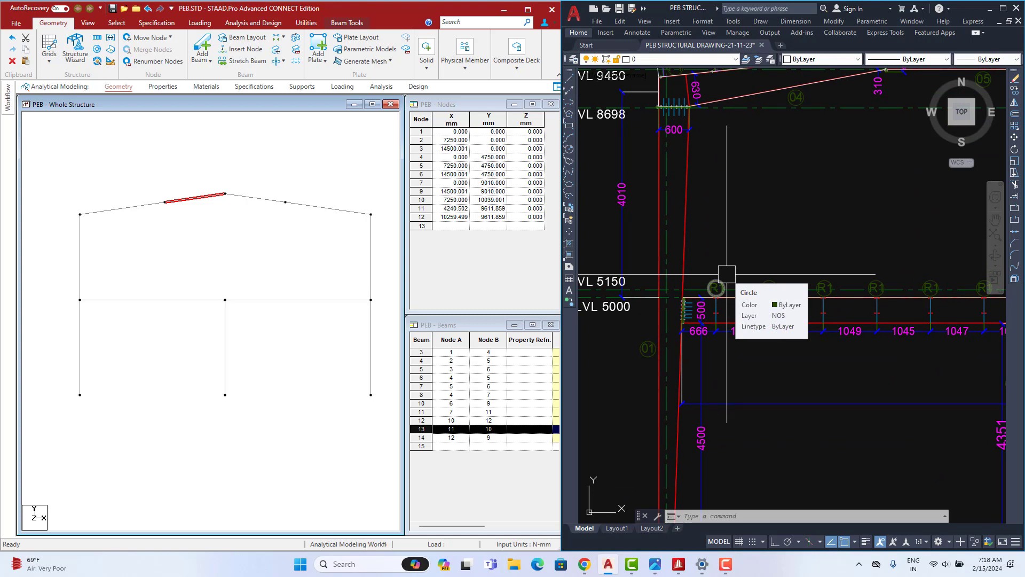
{"action": "mouse_move", "coordinate": [716, 288]}
{"action": "middle_mouse_down"}
{"action": "mouse_move", "coordinate": [727, 205]}
{"action": "mouse_move", "coordinate": [703, 391]}
{"action": "middle_mouse_up"}
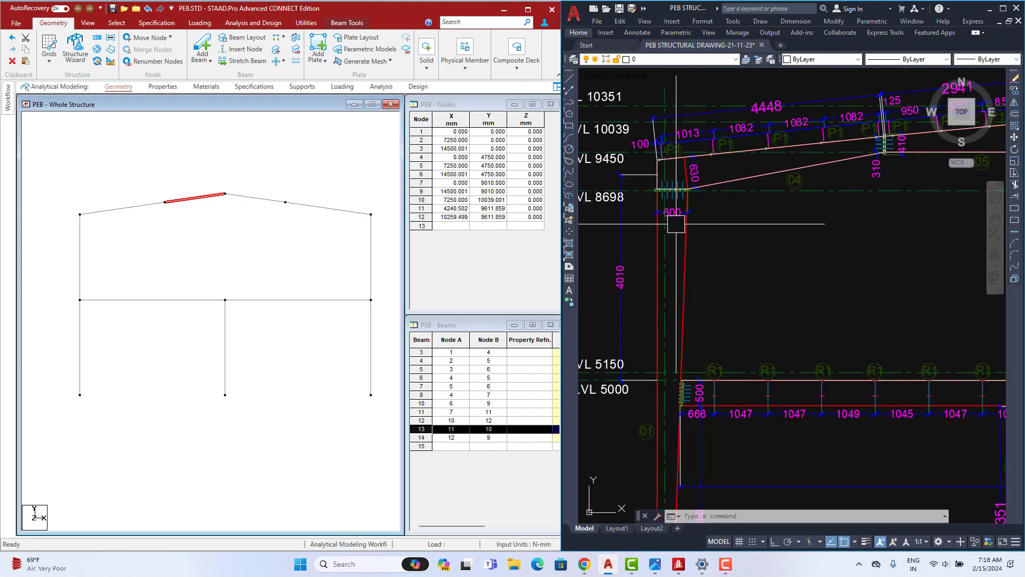
{"action": "scroll", "coordinate": [675, 207], "scroll_direction": "down", "scroll_amount": 4}
{"action": "scroll", "coordinate": [695, 221], "scroll_direction": "up", "scroll_amount": 4}
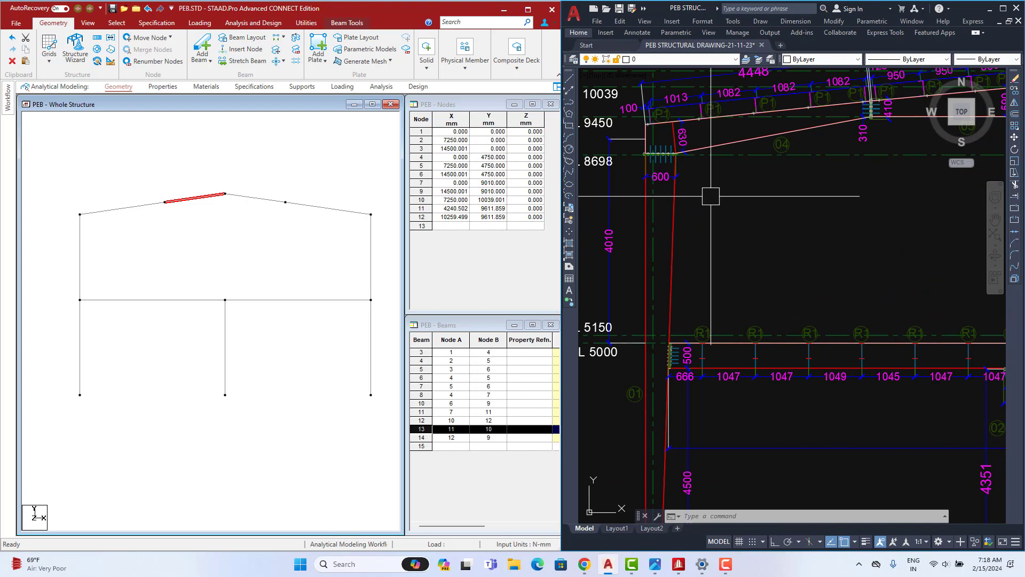
{"action": "left_click", "coordinate": [828, 204]}
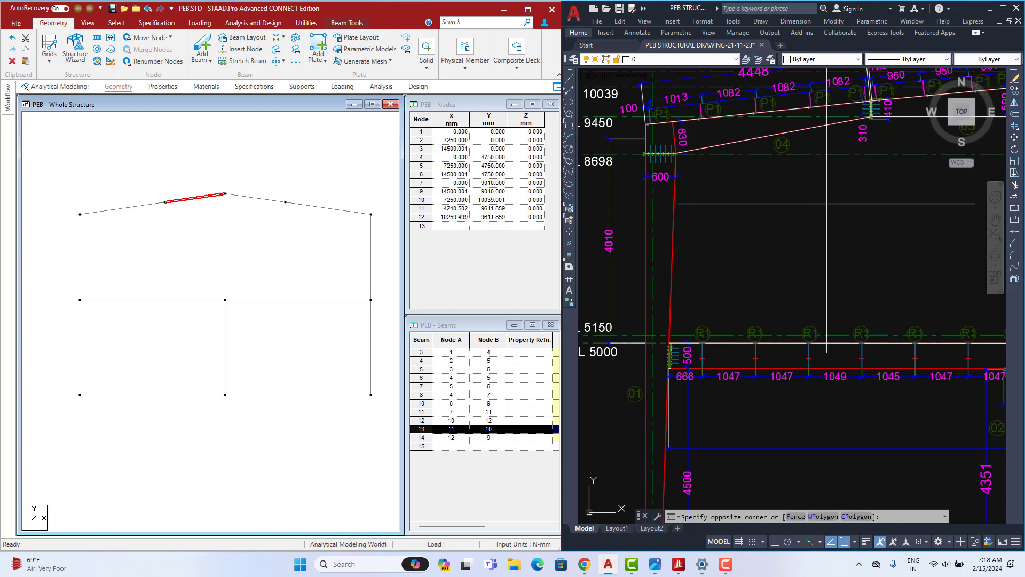
{"action": "left_click", "coordinate": [816, 205]}
{"action": "scroll", "coordinate": [703, 243], "scroll_direction": "down", "scroll_amount": 4}
{"action": "mouse_move", "coordinate": [818, 269]}
{"action": "middle_mouse_down"}
{"action": "mouse_move", "coordinate": [667, 249]}
{"action": "mouse_move", "coordinate": [807, 230]}
{"action": "middle_mouse_up"}
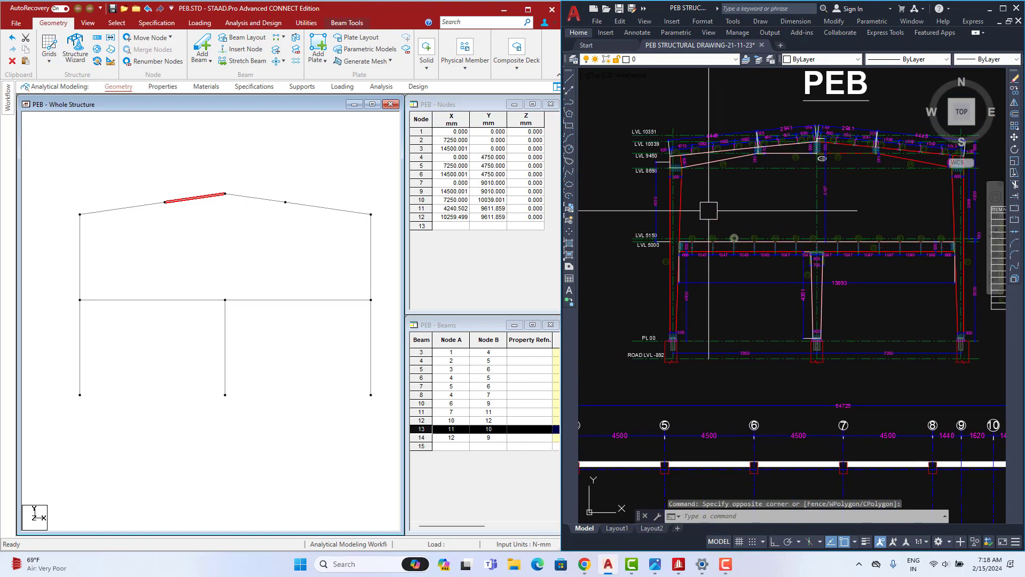
{"action": "scroll", "coordinate": [675, 269], "scroll_direction": "up", "scroll_amount": 4}
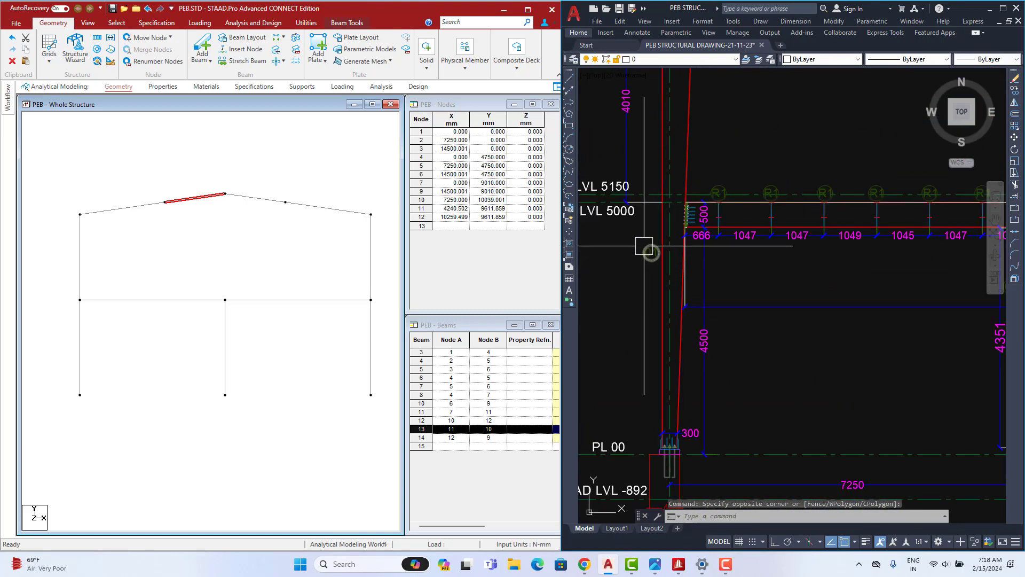
{"action": "scroll", "coordinate": [660, 257], "scroll_direction": "down", "scroll_amount": 4}
- Examine the section schedule beside the PEB section for the first item's section and plate thickness
{"action": "middle_click_drag", "start_coordinate": [660, 257], "coordinate": [597, 270]}
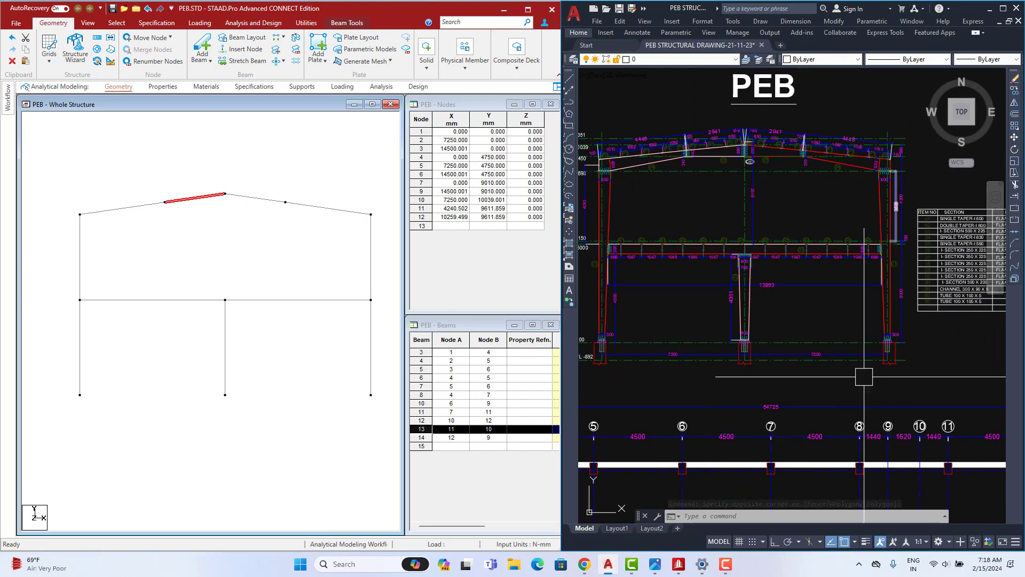
{"action": "scroll", "coordinate": [899, 285], "scroll_direction": "up", "scroll_amount": 6}
{"action": "scroll", "coordinate": [886, 285], "scroll_direction": "down", "scroll_amount": 6}
{"action": "scroll", "coordinate": [956, 226], "scroll_direction": "up", "scroll_amount": 4}
{"action": "middle_click_drag", "start_coordinate": [956, 227], "coordinate": [714, 335]}
{"action": "scroll", "coordinate": [753, 304], "scroll_direction": "up", "scroll_amount": 2}
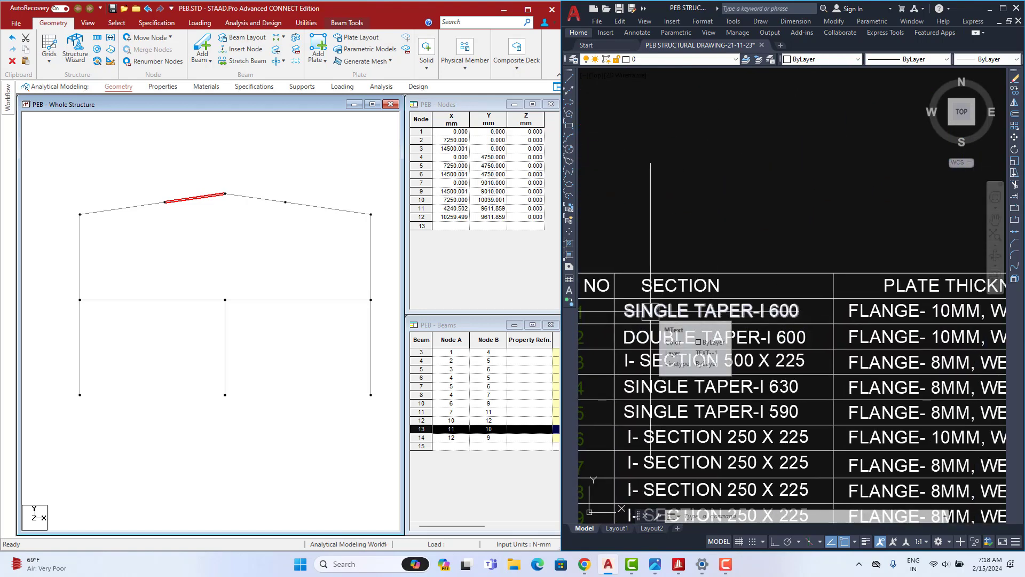
- Examine the PEB section's overall frame and its left column down to the base
{"action": "scroll", "coordinate": [655, 320], "scroll_direction": "down", "scroll_amount": 8}
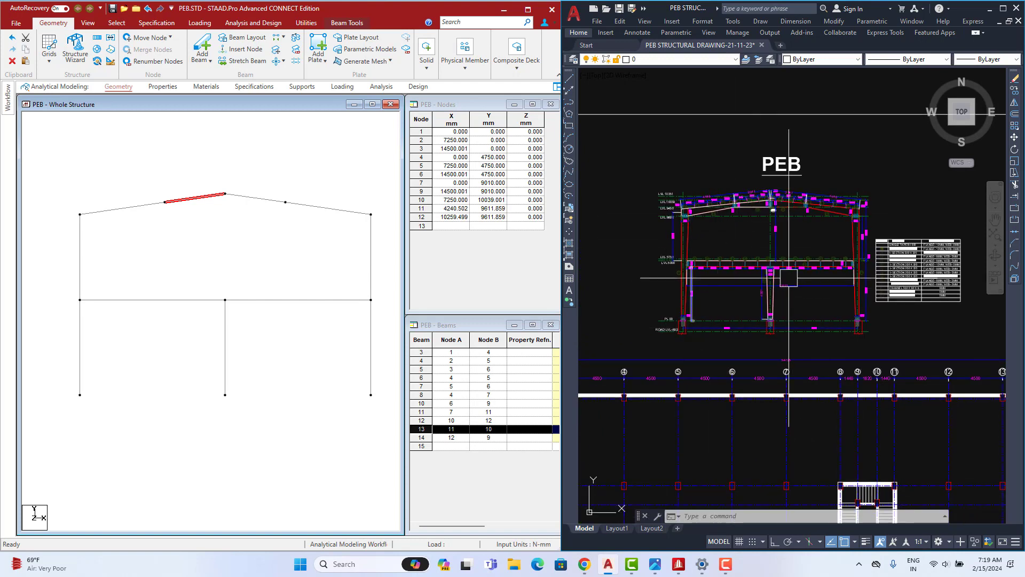
{"action": "scroll", "coordinate": [777, 291], "scroll_direction": "up", "scroll_amount": 6}
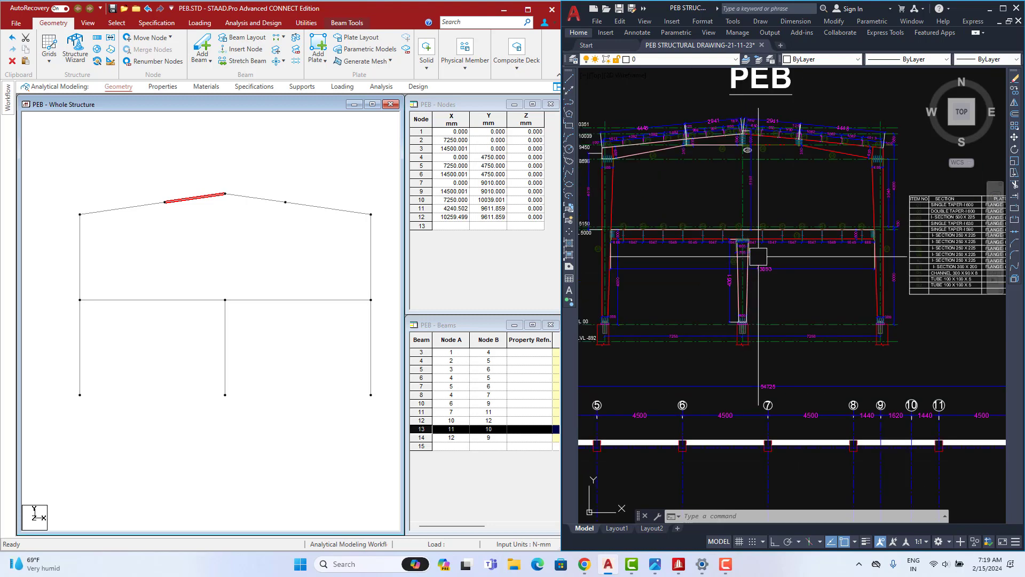
{"action": "scroll", "coordinate": [747, 257], "scroll_direction": "down", "scroll_amount": 3}
{"action": "scroll", "coordinate": [684, 299], "scroll_direction": "down", "scroll_amount": 2}
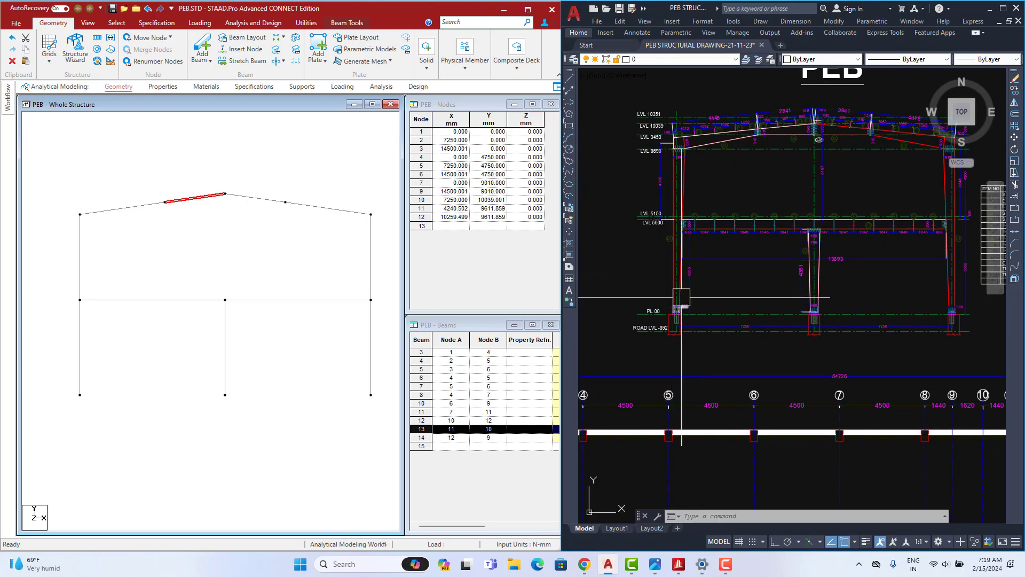
{"action": "scroll", "coordinate": [742, 134], "scroll_direction": "up", "scroll_amount": 2}
{"action": "scroll", "coordinate": [687, 277], "scroll_direction": "down", "scroll_amount": 5}
{"action": "scroll", "coordinate": [796, 281], "scroll_direction": "up", "scroll_amount": 3}
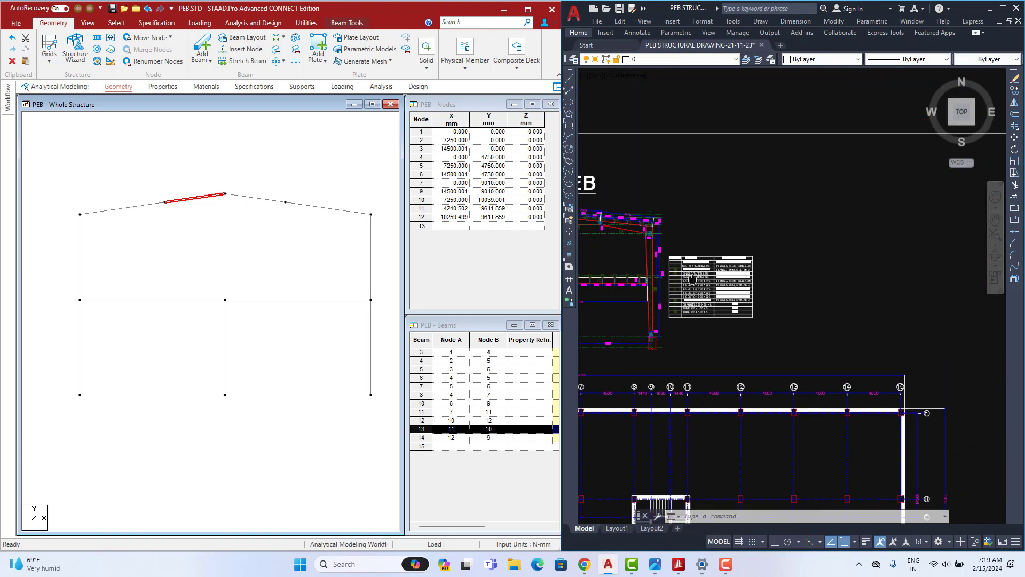
- Examine the section schedule for the flange and web plate thicknesses of item 01, the single taper-I section
{"action": "scroll", "coordinate": [712, 275], "scroll_direction": "up", "scroll_amount": 3}
{"action": "scroll", "coordinate": [668, 267], "scroll_direction": "up", "scroll_amount": 3}
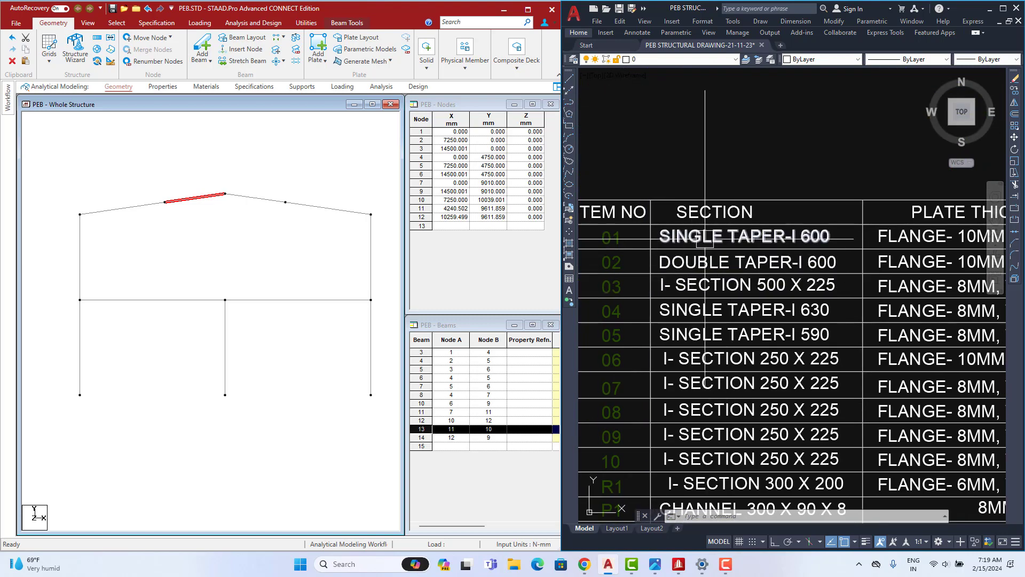
{"action": "middle_click_drag", "start_coordinate": [902, 242], "coordinate": [758, 291]}
{"action": "scroll", "coordinate": [728, 275], "scroll_direction": "down", "scroll_amount": 2}
{"action": "scroll", "coordinate": [871, 261], "scroll_direction": "up", "scroll_amount": 4}
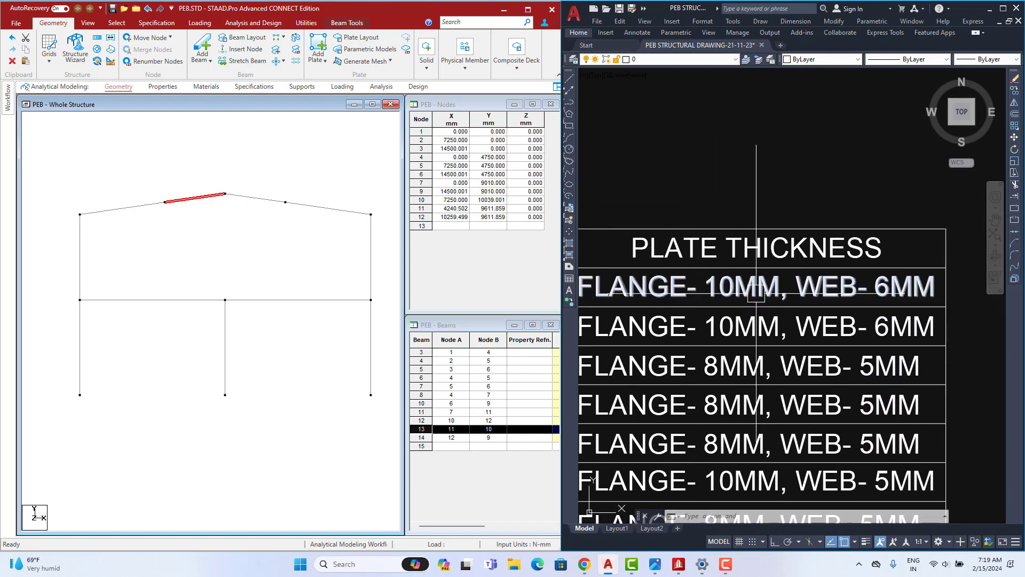
{"action": "scroll", "coordinate": [781, 294], "scroll_direction": "down", "scroll_amount": 2}
{"action": "scroll", "coordinate": [840, 292], "scroll_direction": "down", "scroll_amount": 2}
{"action": "middle_click_drag", "start_coordinate": [840, 292], "coordinate": [899, 280]}
{"action": "middle_click_drag", "start_coordinate": [791, 283], "coordinate": [820, 256]}
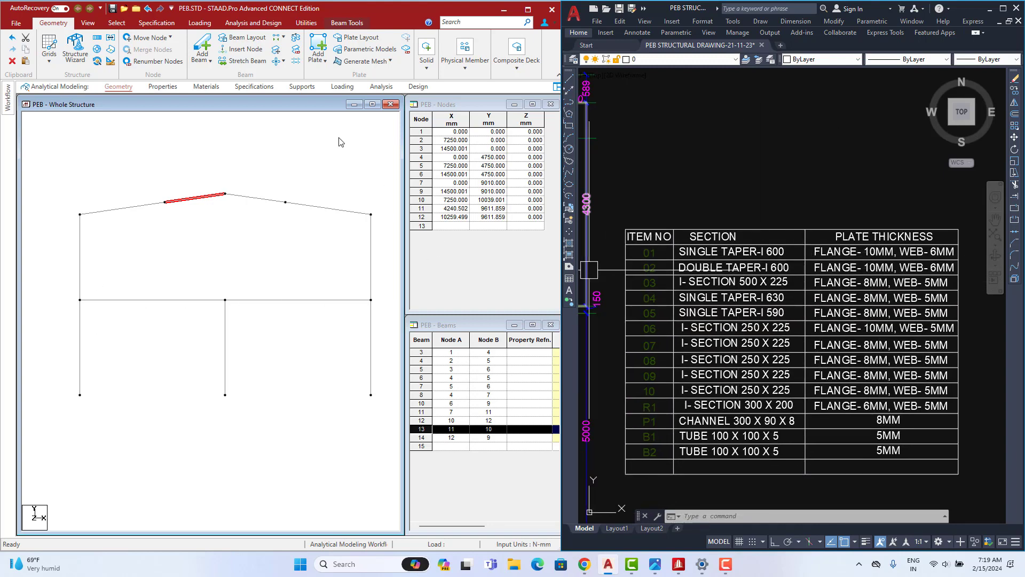
- Switch to STAAD.Pro, clear the beam selection and open a new Tapered I section property definition
{"action": "left_click", "coordinate": [273, 139]}
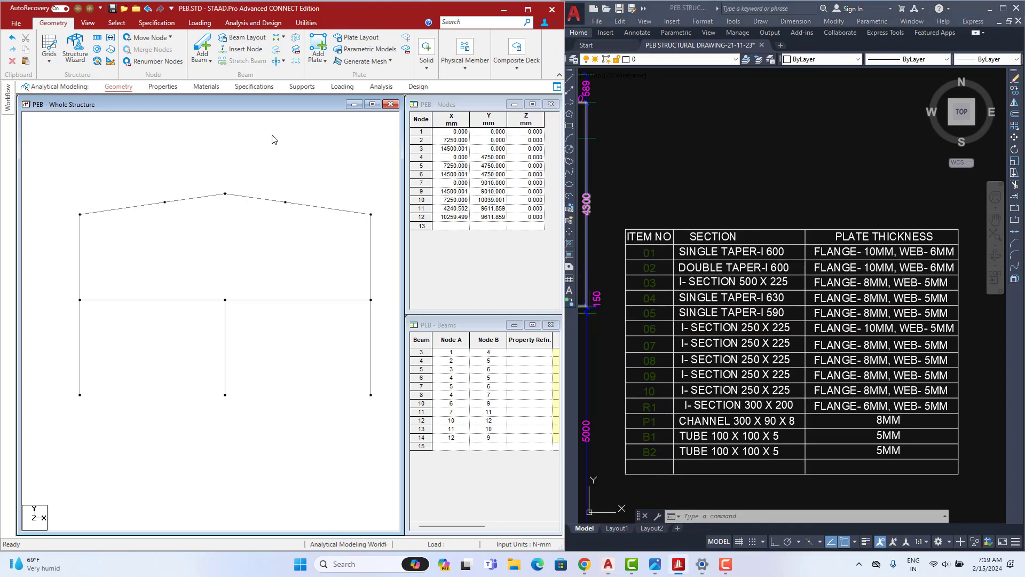
{"action": "left_click", "coordinate": [162, 86]}
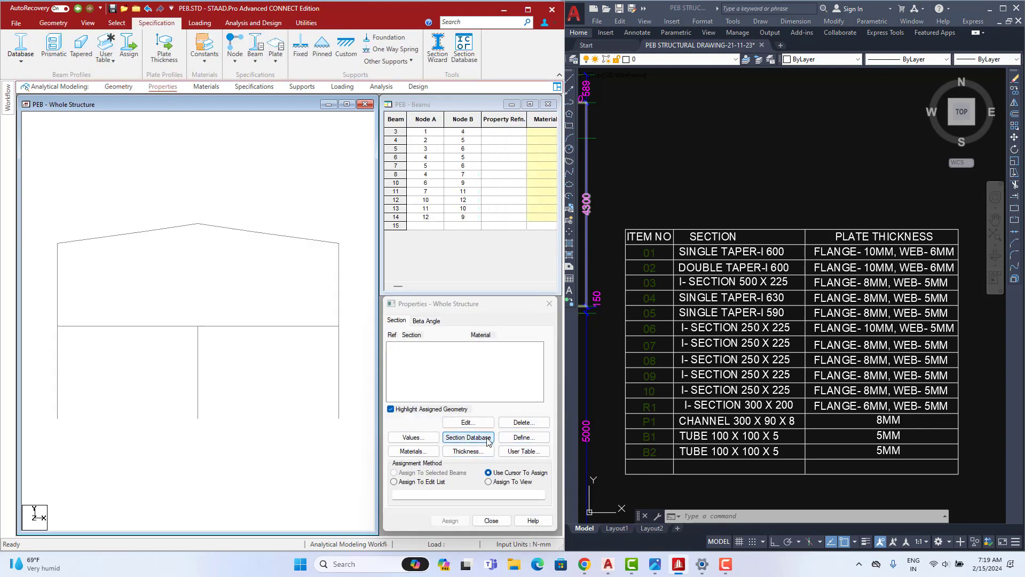
{"action": "left_click", "coordinate": [522, 443]}
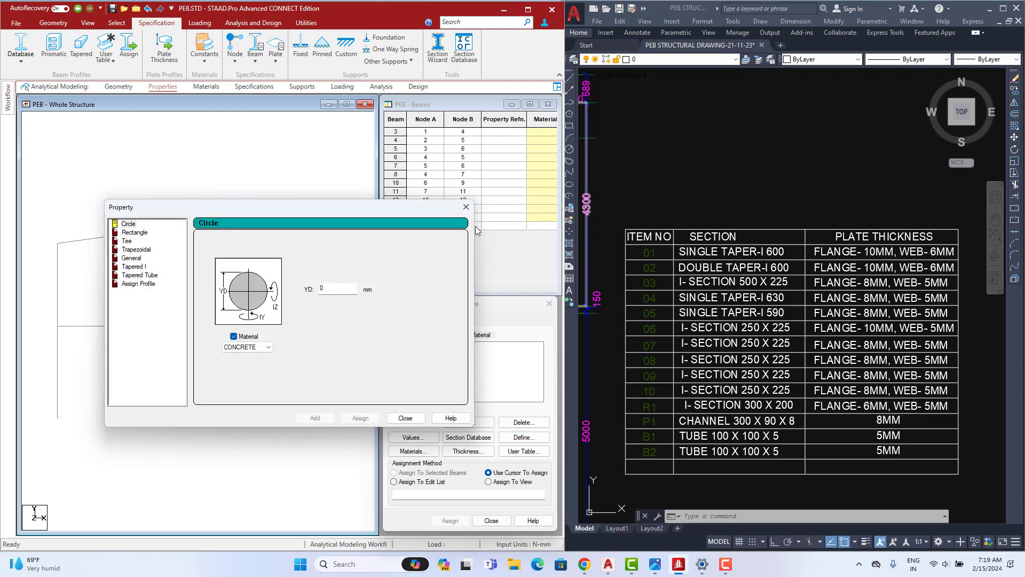
{"action": "left_click", "coordinate": [466, 207]}
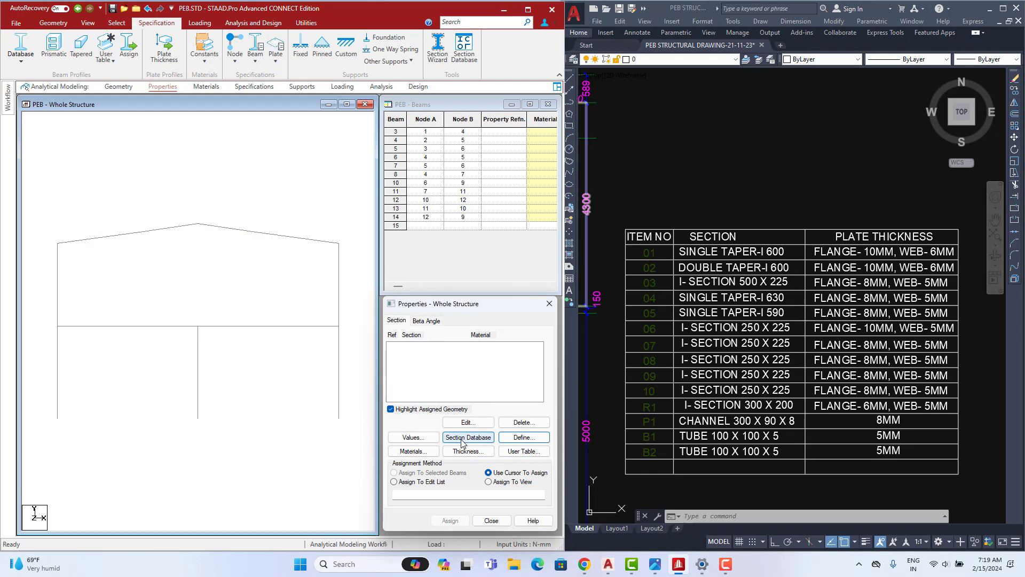
{"action": "left_click", "coordinate": [517, 438]}
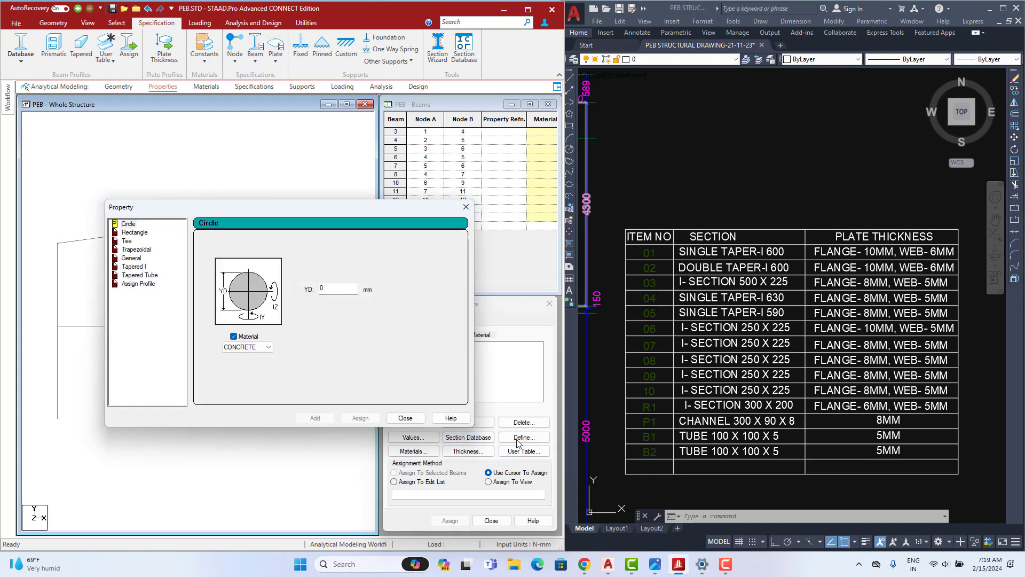
{"action": "left_click", "coordinate": [133, 266]}
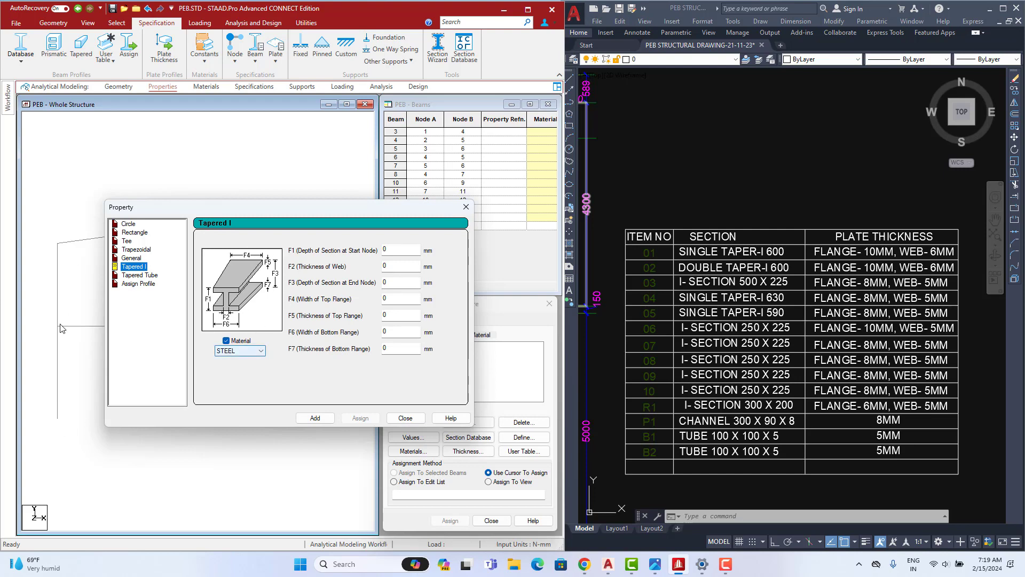
- Switch to AutoCAD and examine the left column's depth dimensions at its base and rafter connection in the PEB section
{"action": "left_click", "coordinate": [719, 346]}
{"action": "scroll", "coordinate": [719, 342], "scroll_direction": "down", "scroll_amount": 8}
{"action": "middle_click_drag", "start_coordinate": [615, 361], "coordinate": [847, 302]}
{"action": "scroll", "coordinate": [761, 294], "scroll_direction": "up", "scroll_amount": 5}
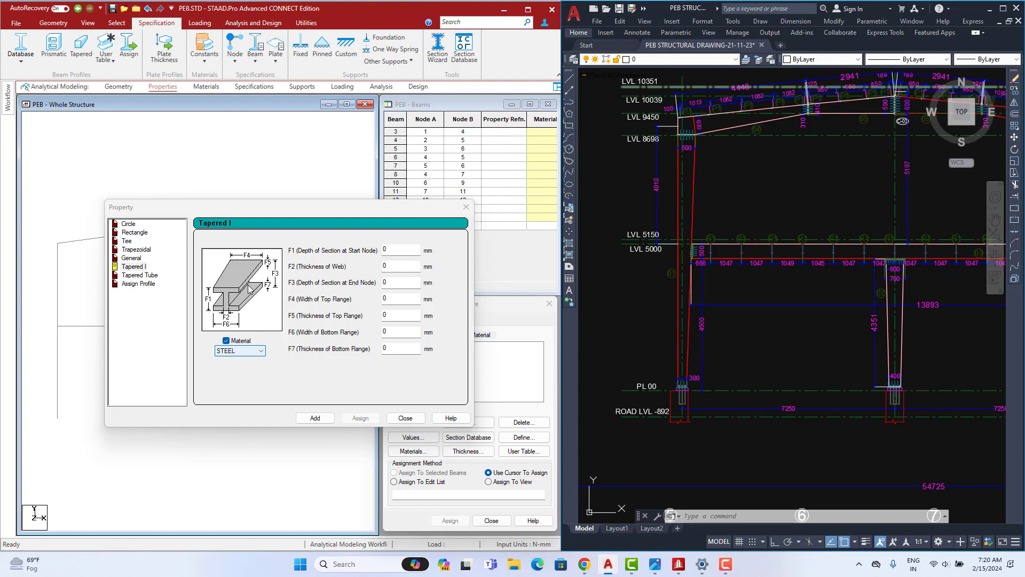
{"action": "left_click", "coordinate": [628, 260]}
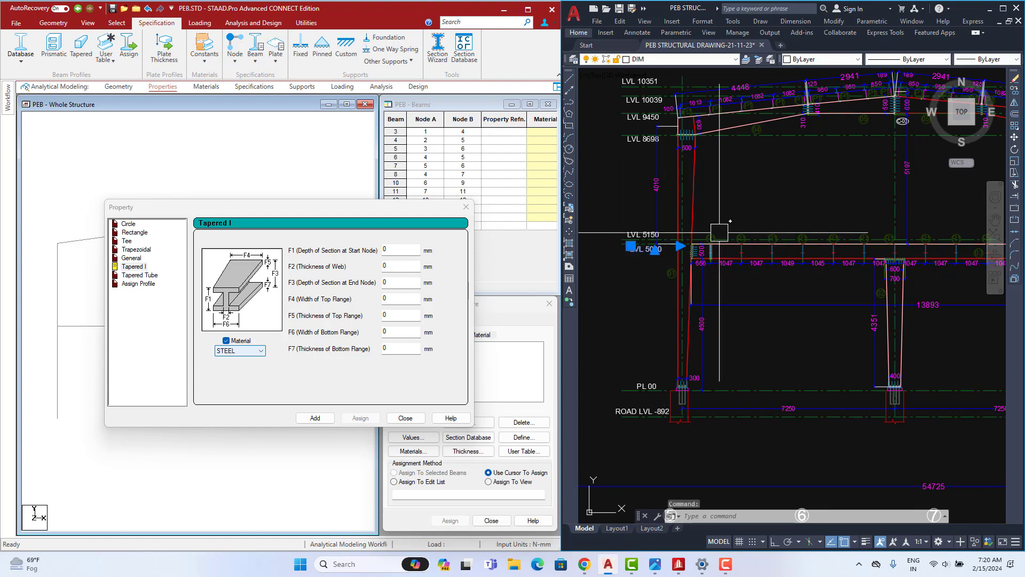
{"action": "scroll", "coordinate": [718, 235], "scroll_direction": "down", "scroll_amount": 5}
{"action": "scroll", "coordinate": [742, 222], "scroll_direction": "up", "scroll_amount": 3}
{"action": "key", "text": "Escape"}
{"action": "key", "text": "Escape"}
- Compare item 01 on the left column with its section and plate thickness in the section schedule
{"action": "scroll", "coordinate": [805, 315], "scroll_direction": "up", "scroll_amount": 8}
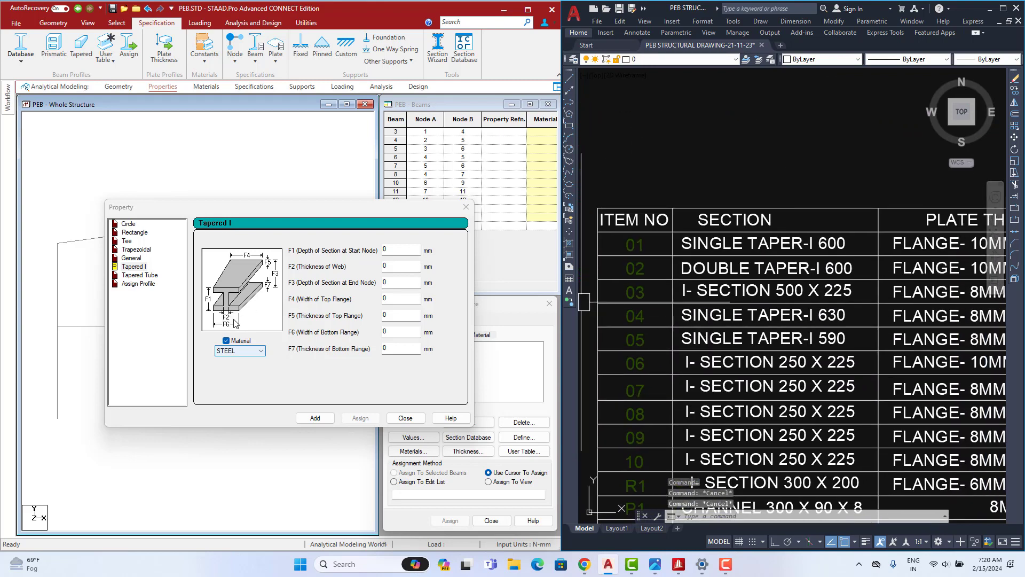
{"action": "scroll", "coordinate": [669, 354], "scroll_direction": "down", "scroll_amount": 6}
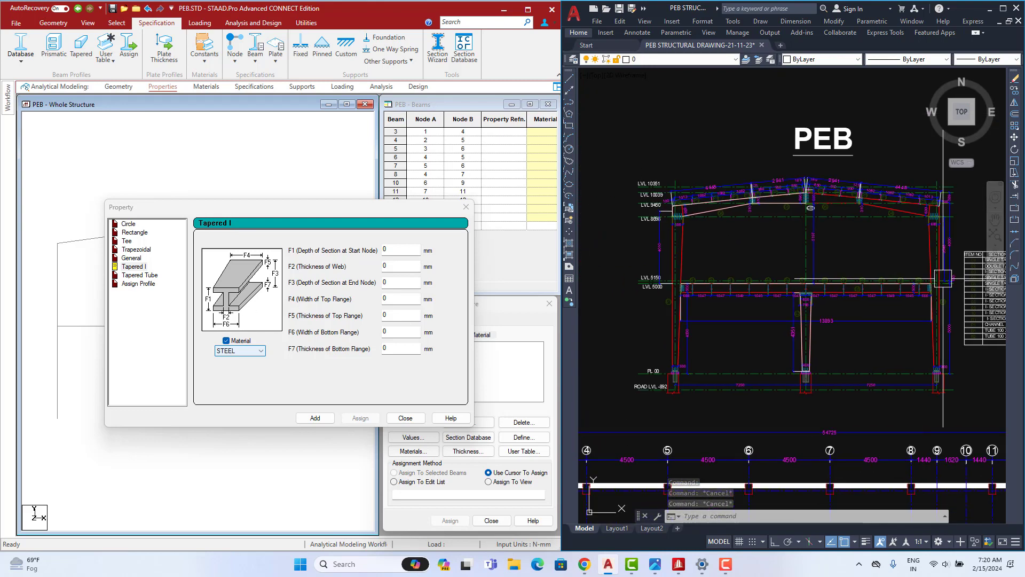
{"action": "scroll", "coordinate": [669, 354], "scroll_direction": "up", "scroll_amount": 4}
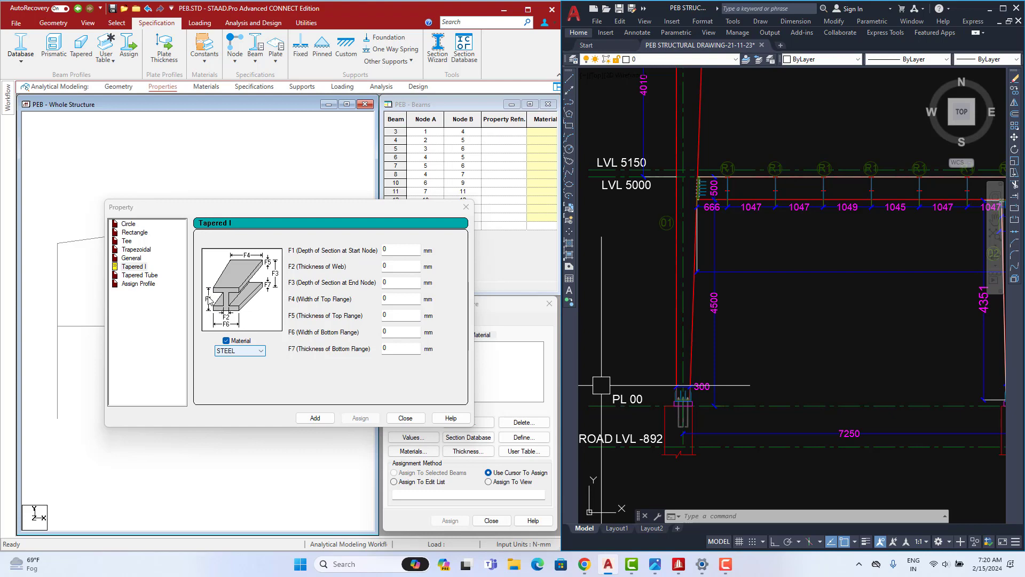
{"action": "middle_click_drag", "start_coordinate": [783, 297], "coordinate": [588, 305]}
{"action": "middle_click_drag", "start_coordinate": [899, 248], "coordinate": [698, 336]}
{"action": "middle_click_drag", "start_coordinate": [857, 245], "coordinate": [829, 270]}
{"action": "scroll", "coordinate": [860, 242], "scroll_direction": "up", "scroll_amount": 2}
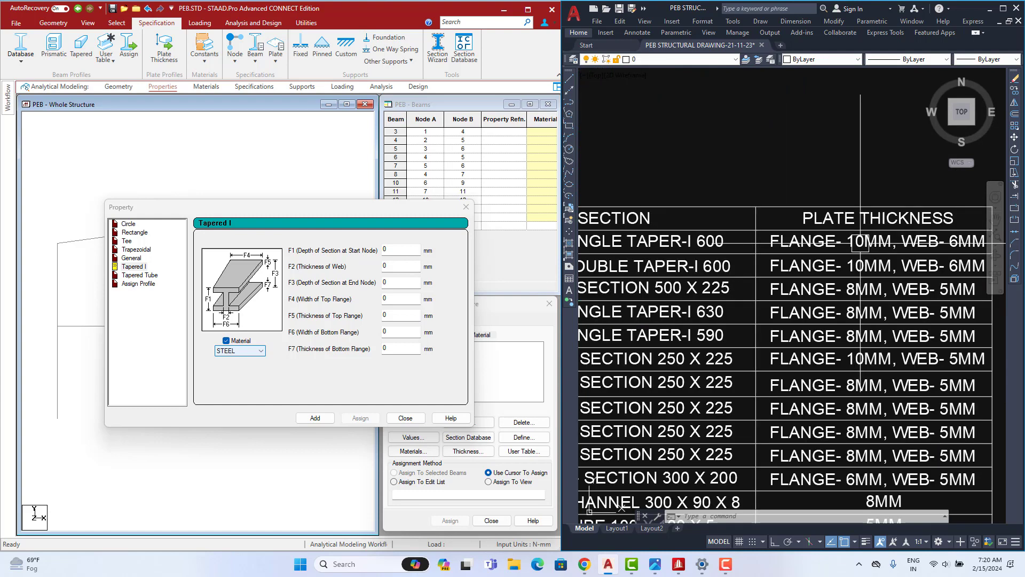
- Using the left column's drawn dimensions, set the Tapered I depth in STAAD.Pro to 300 mm at the start node and 600 mm at the end node
{"action": "scroll", "coordinate": [801, 262], "scroll_direction": "down", "scroll_amount": 3}
{"action": "scroll", "coordinate": [709, 262], "scroll_direction": "down", "scroll_amount": 3}
{"action": "middle_click_drag", "start_coordinate": [694, 256], "coordinate": [815, 238]}
{"action": "scroll", "coordinate": [634, 306], "scroll_direction": "up", "scroll_amount": 5}
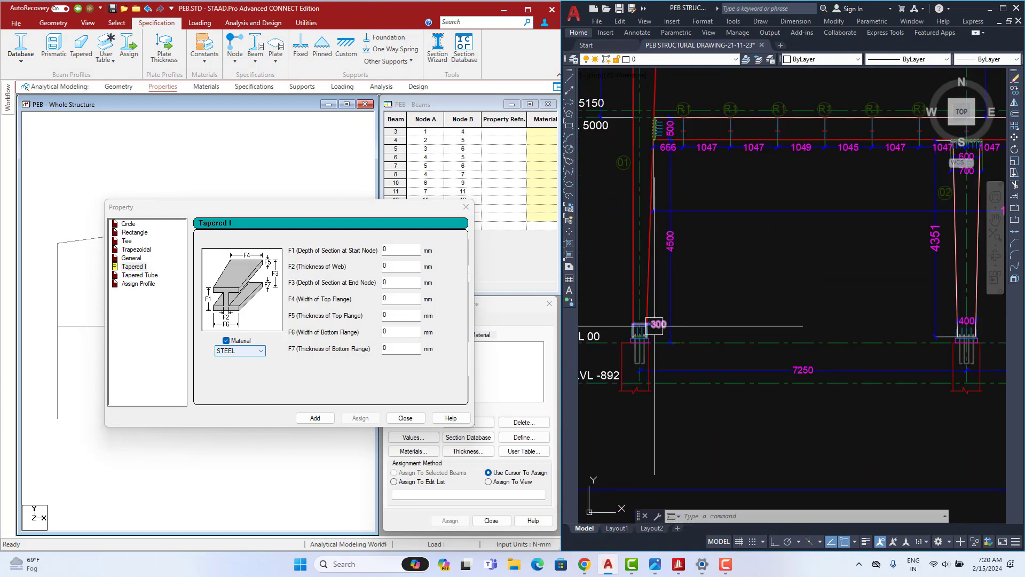
{"action": "middle_click_drag", "start_coordinate": [655, 324], "coordinate": [702, 437]}
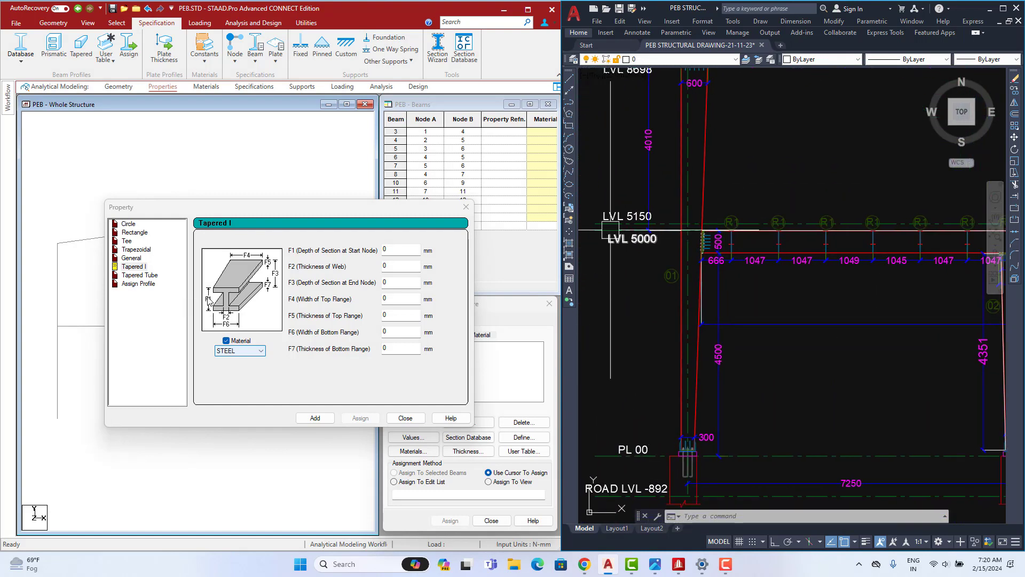
{"action": "left_click", "coordinate": [412, 249]}
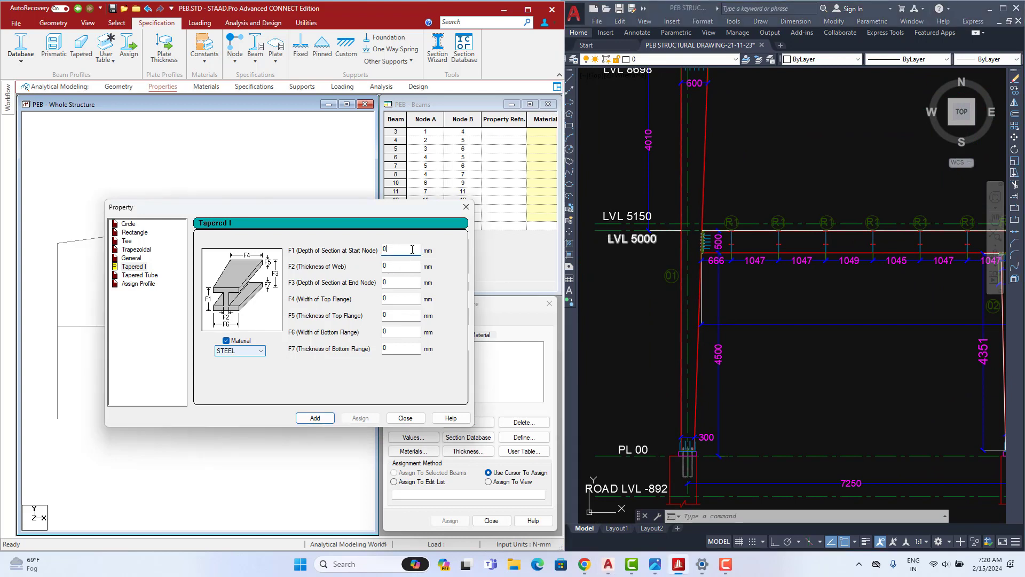
{"action": "type", "text": "300"}
{"action": "double_click", "coordinate": [397, 285]}
- Review item 01 in the AutoCAD drawing, and set the Tapered I bottom and top flange widths in STAAD.Pro to 225 mm
{"action": "scroll", "coordinate": [812, 309], "scroll_direction": "down", "scroll_amount": 5}
{"action": "scroll", "coordinate": [856, 271], "scroll_direction": "up", "scroll_amount": 10}
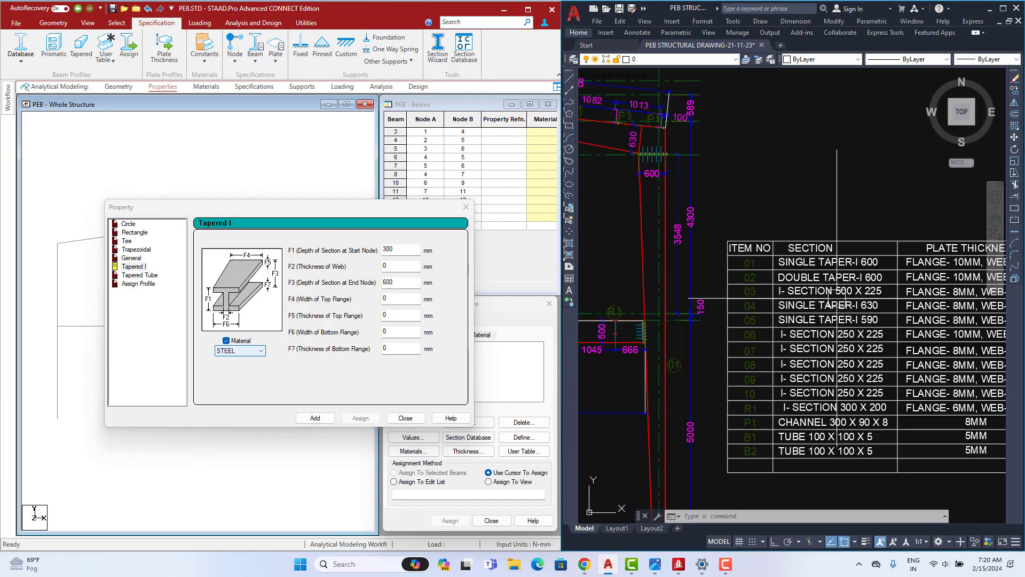
{"action": "middle_click_drag", "start_coordinate": [856, 271], "coordinate": [802, 283]}
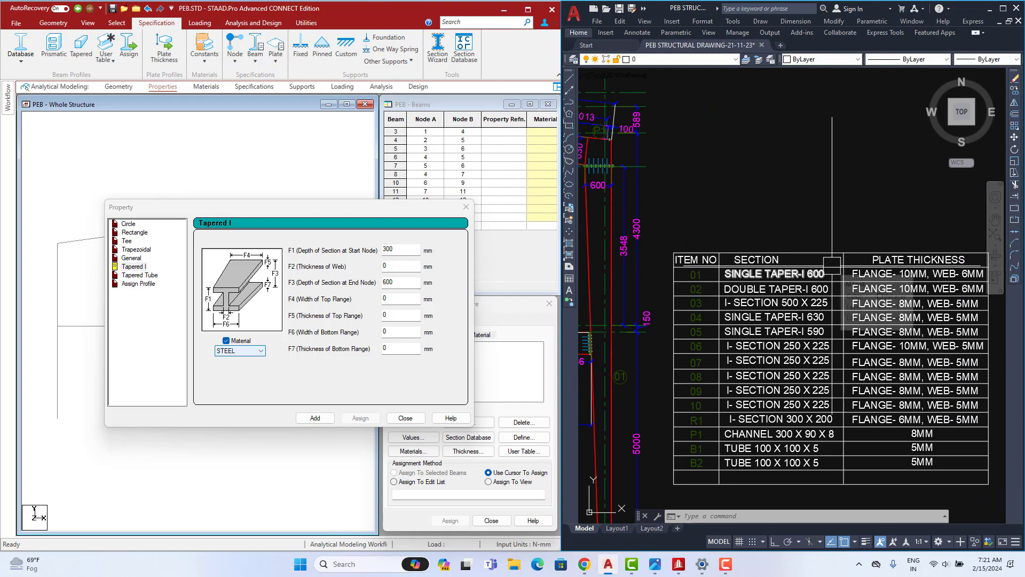
{"action": "scroll", "coordinate": [892, 267], "scroll_direction": "down", "scroll_amount": 6}
{"action": "scroll", "coordinate": [675, 330], "scroll_direction": "up", "scroll_amount": 6}
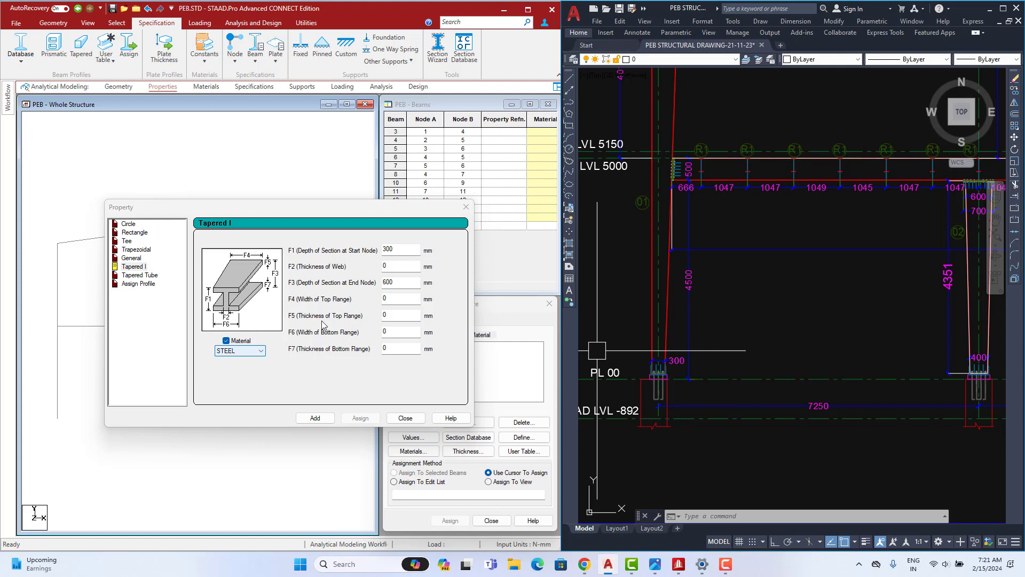
{"action": "left_click", "coordinate": [383, 333]}
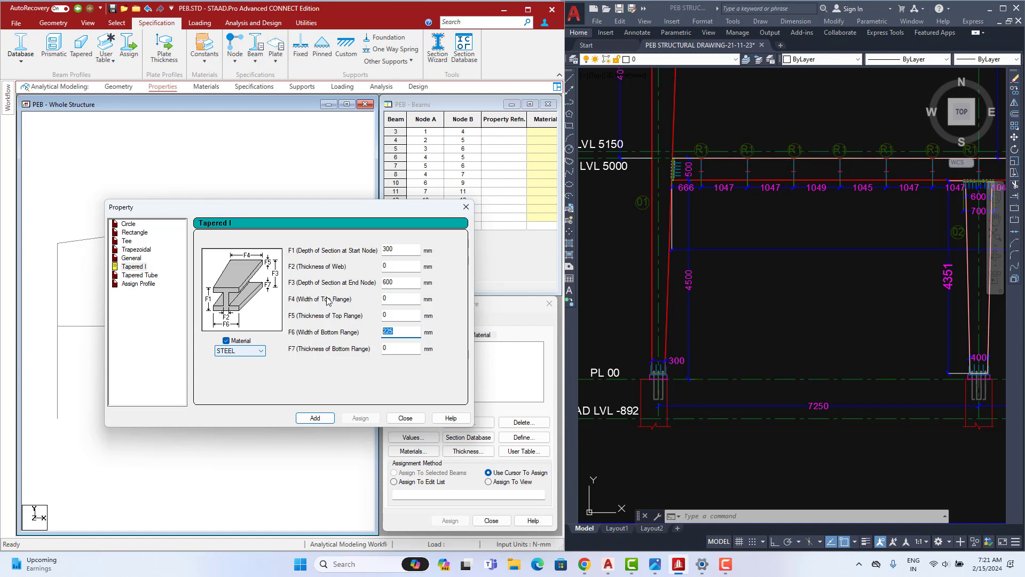
{"action": "double_click", "coordinate": [397, 300]}
- Check item 01's plate thickness in the AutoCAD schedule, and set the Tapered I web thickness in STAAD.Pro to 6 mm
{"action": "left_click", "coordinate": [816, 294]}
{"action": "scroll", "coordinate": [819, 292], "scroll_direction": "down", "scroll_amount": 5}
{"action": "middle_click_drag", "start_coordinate": [847, 288], "coordinate": [620, 295]}
{"action": "scroll", "coordinate": [801, 262], "scroll_direction": "up", "scroll_amount": 6}
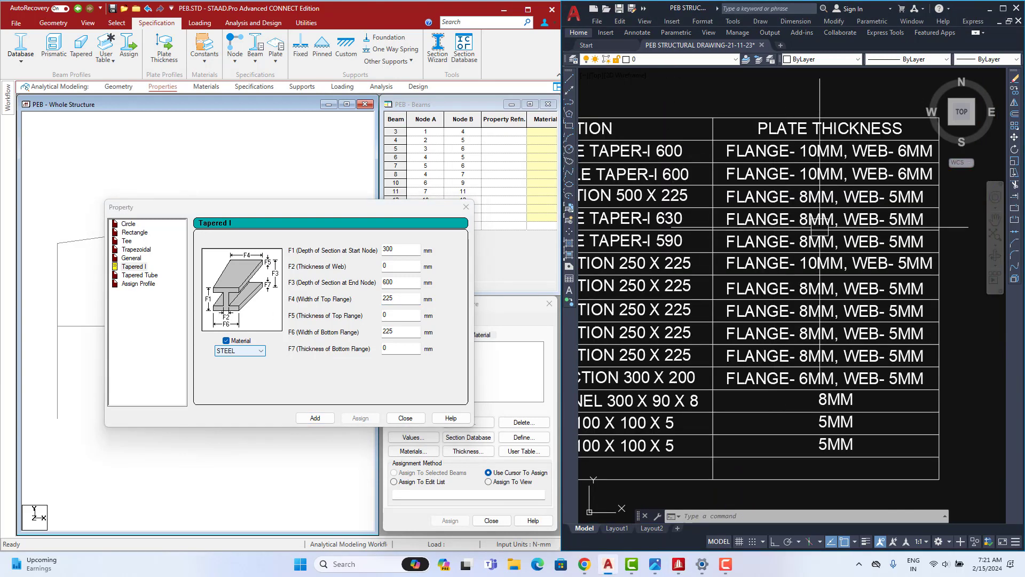
{"action": "mouse_move", "coordinate": [820, 227]}
{"action": "middle_mouse_down"}
{"action": "mouse_move", "coordinate": [742, 251]}
{"action": "mouse_move", "coordinate": [744, 343]}
{"action": "middle_mouse_up"}
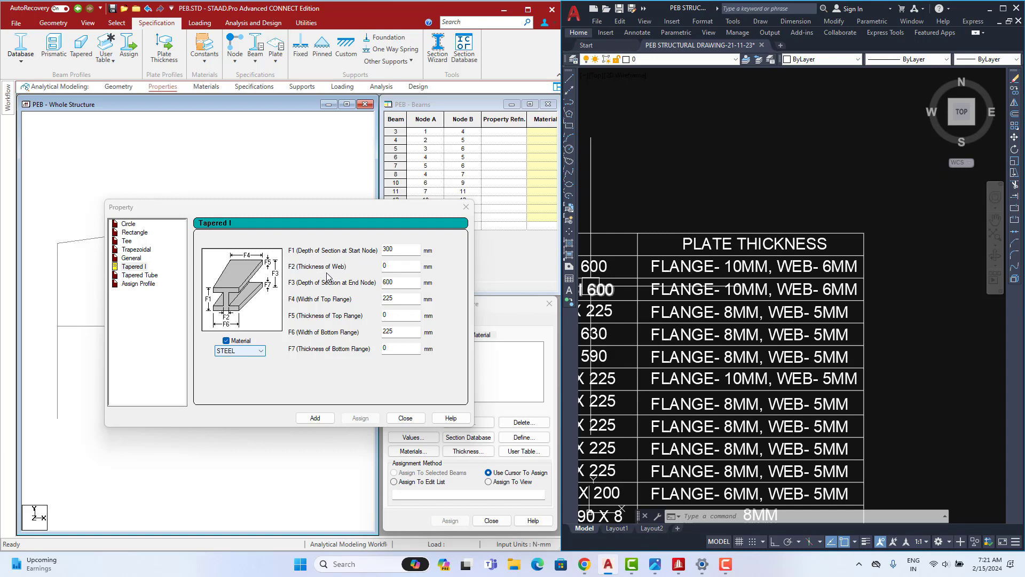
{"action": "middle_click_drag", "start_coordinate": [762, 309], "coordinate": [760, 311]}
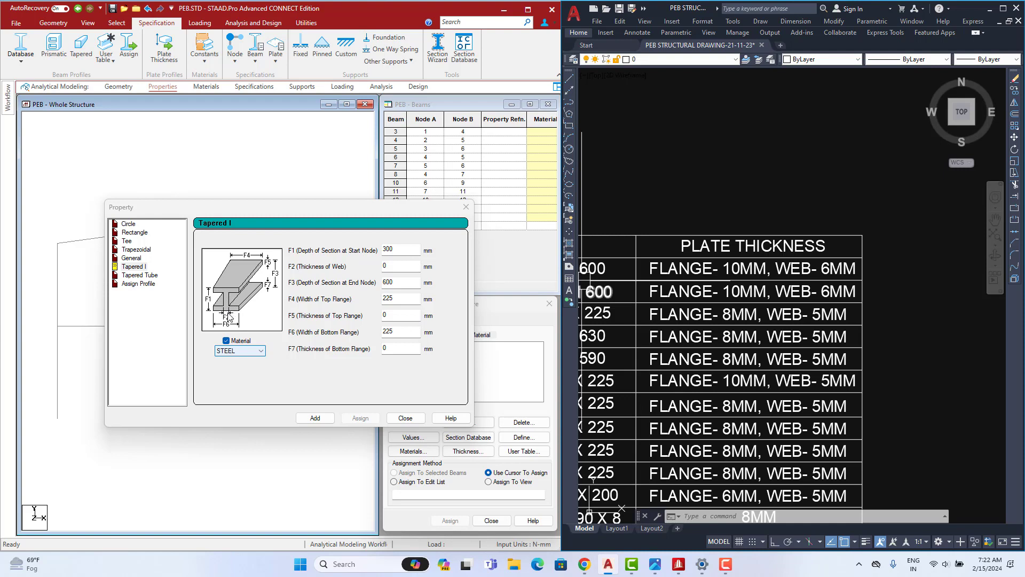
{"action": "double_click", "coordinate": [393, 267]}
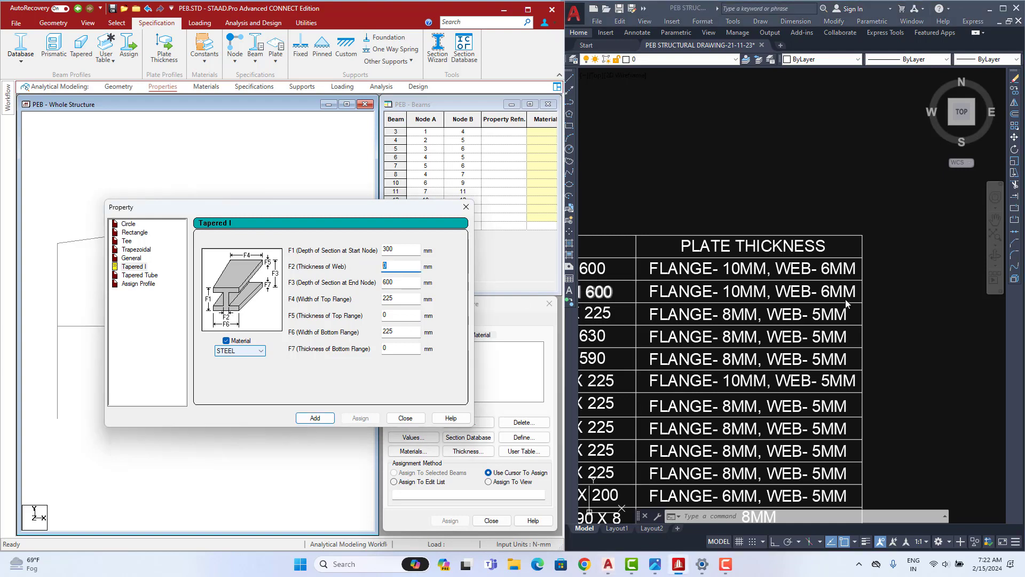
{"action": "type", "text": "6"}
- Set the Tapered I section's top and bottom flange thicknesses to 10 mm
{"action": "left_click", "coordinate": [406, 317]}
{"action": "type", "text": "10"}
{"action": "left_click", "coordinate": [392, 348]}
{"action": "type", "text": "10"}
- Review the start and end node depths, add the steel Tapered I section to the property list and close the definition
{"action": "left_click", "coordinate": [403, 250]}
{"action": "left_click", "coordinate": [399, 282]}
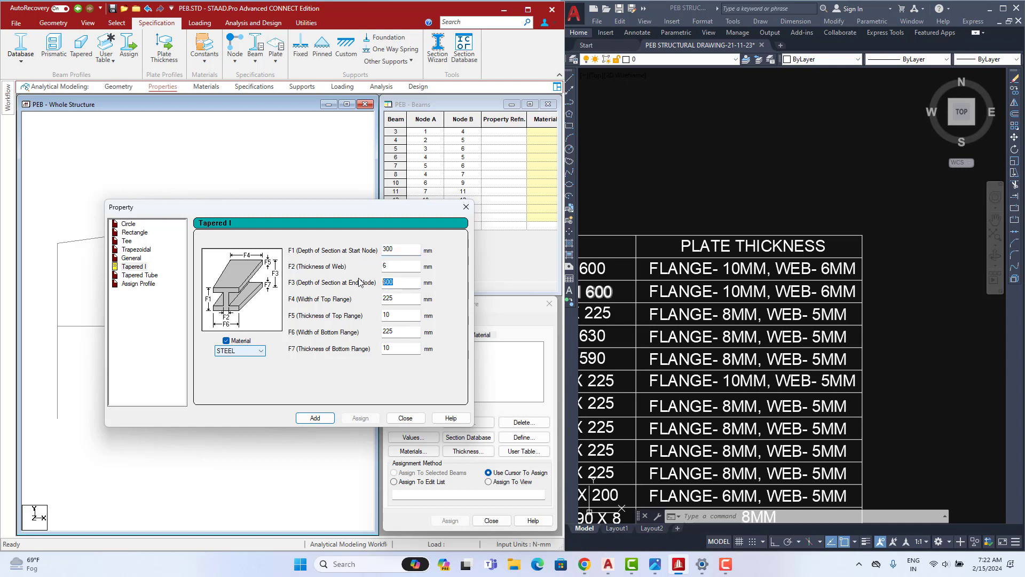
{"action": "left_click", "coordinate": [400, 249]}
{"action": "left_click", "coordinate": [394, 283]}
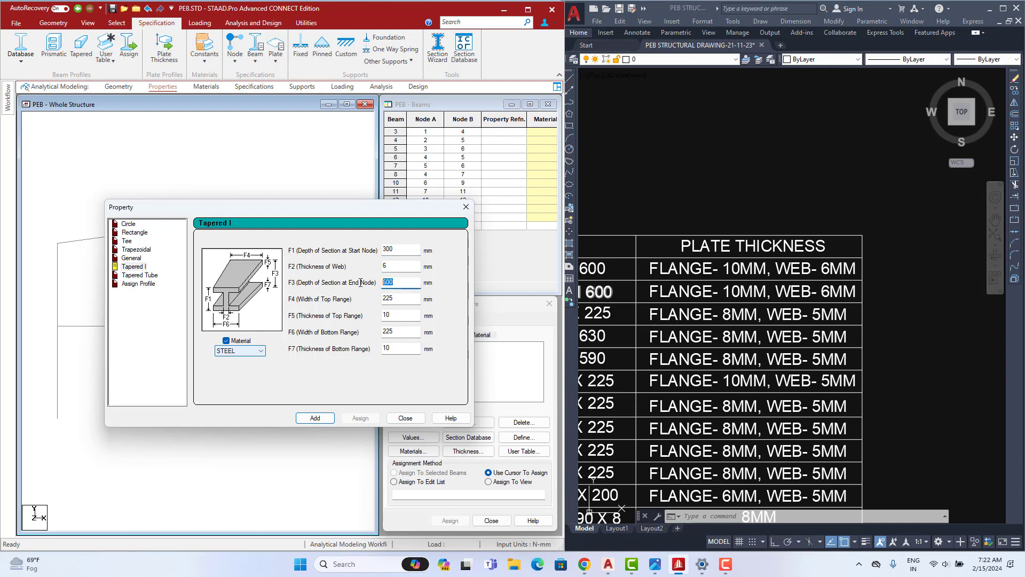
{"action": "left_click", "coordinate": [315, 417]}
{"action": "left_click", "coordinate": [406, 420]}
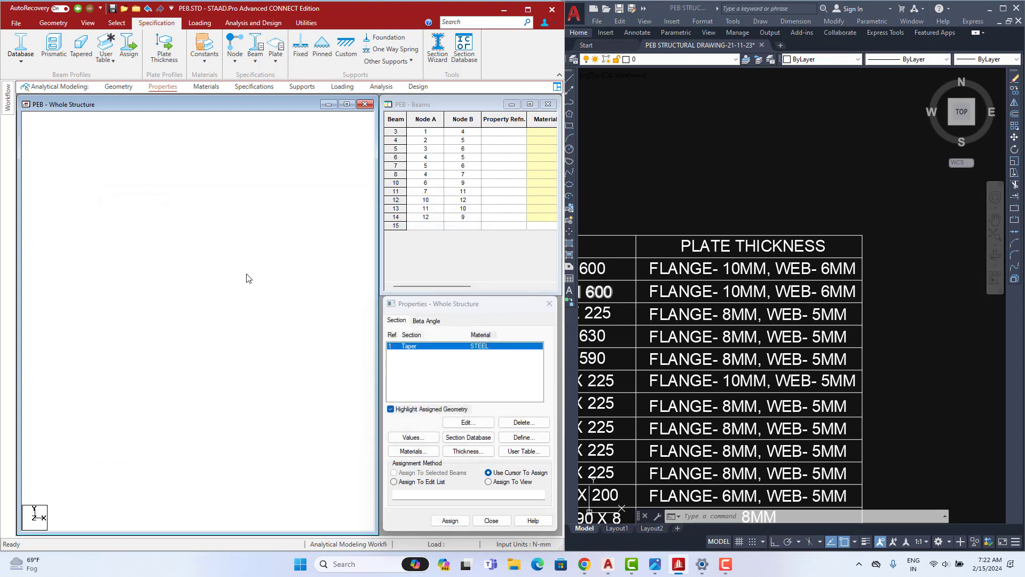
- Assign the steel taper section to the outer columns on both sides of the frame, beams 3, 5, 8 and 10
{"action": "left_click_drag", "start_coordinate": [79, 188], "coordinate": [104, 398]}
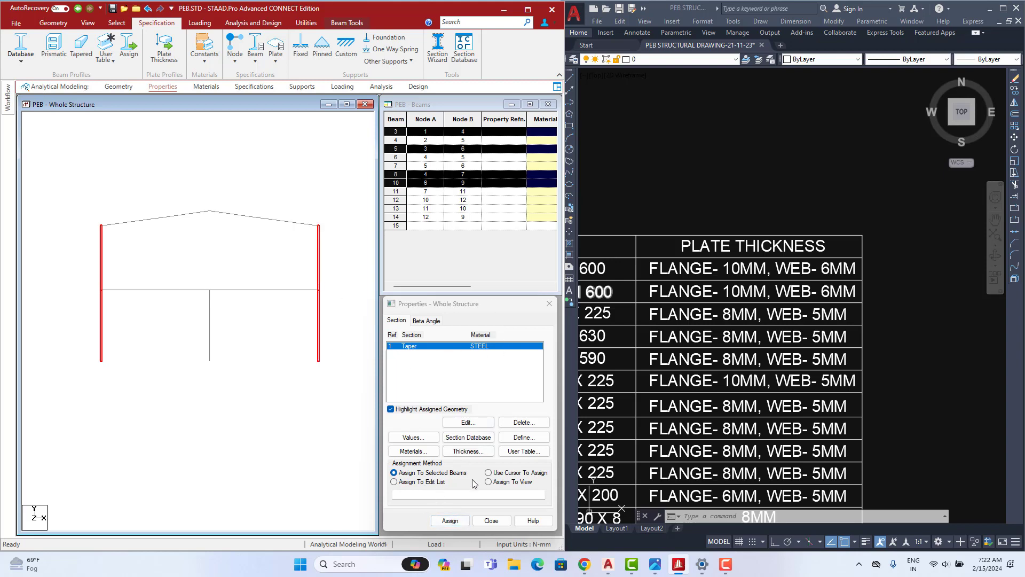
{"action": "left_click", "coordinate": [448, 521]}
{"action": "left_click", "coordinate": [500, 445]}
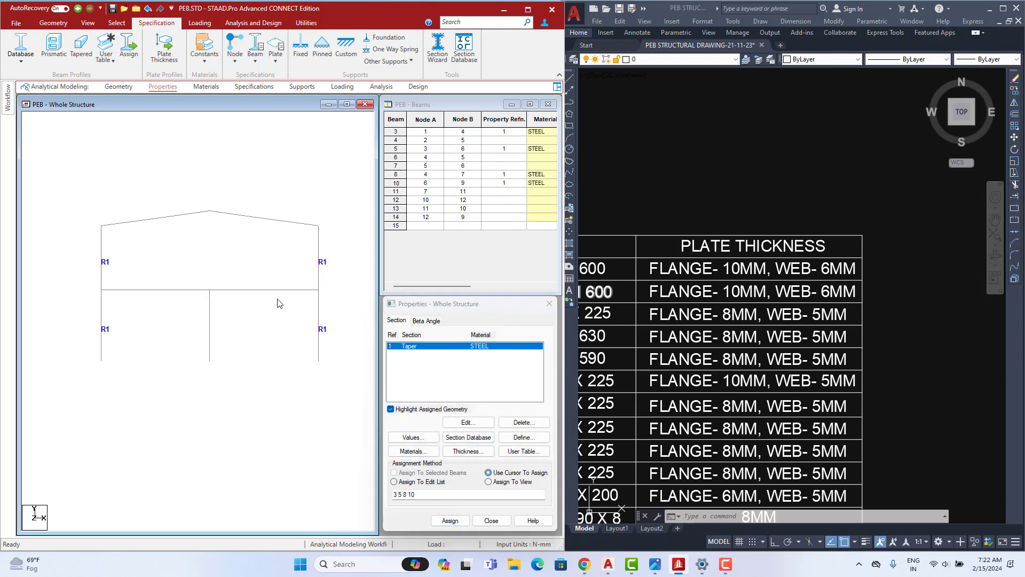
- Open a 3D rendered view of the whole frame and inspect the tapered outer columns from several angles
{"action": "left_click", "coordinate": [527, 10]}
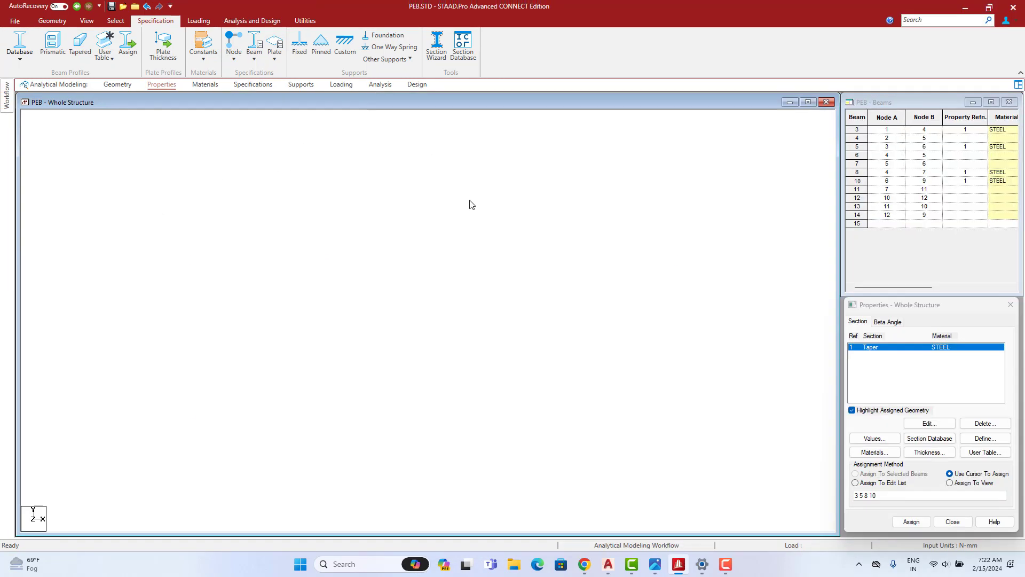
{"action": "right_click", "coordinate": [506, 171]}
{"action": "left_click", "coordinate": [588, 444]}
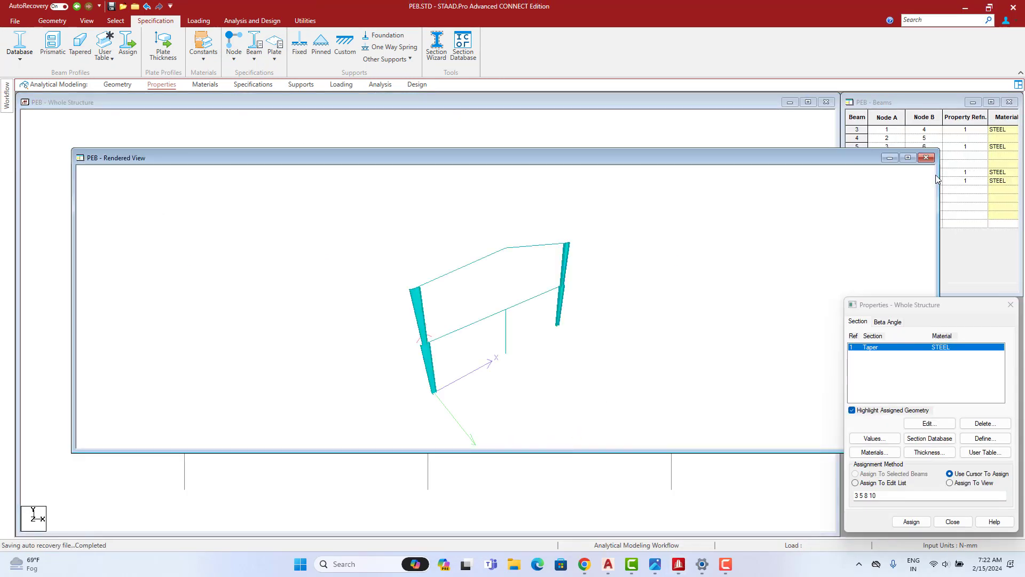
{"action": "left_click", "coordinate": [908, 157]}
{"action": "left_click_drag", "start_coordinate": [657, 389], "coordinate": [284, 403]}
{"action": "scroll", "coordinate": [460, 399], "scroll_direction": "up", "scroll_amount": 10}
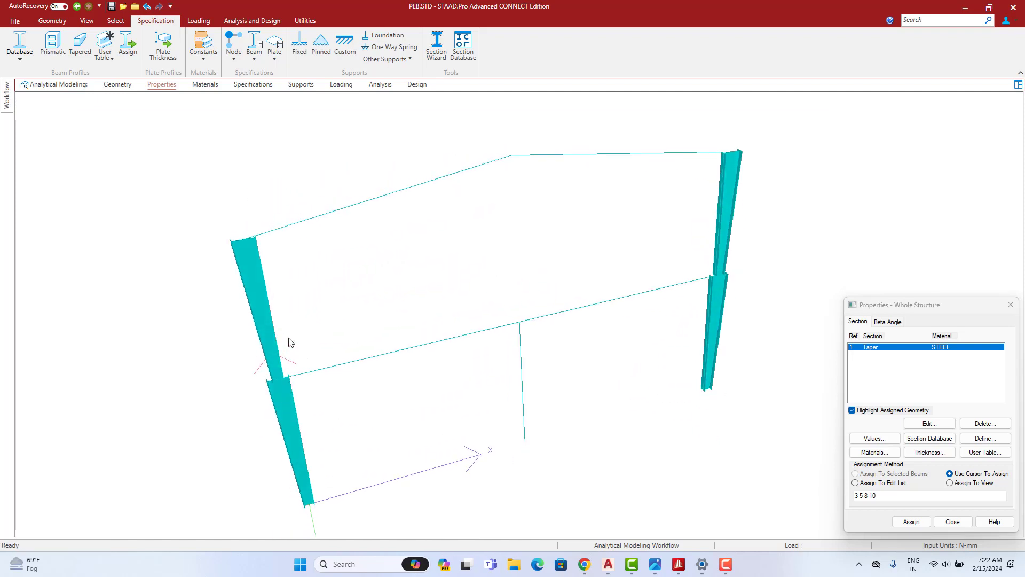
{"action": "left_click_drag", "start_coordinate": [288, 343], "coordinate": [353, 393]}
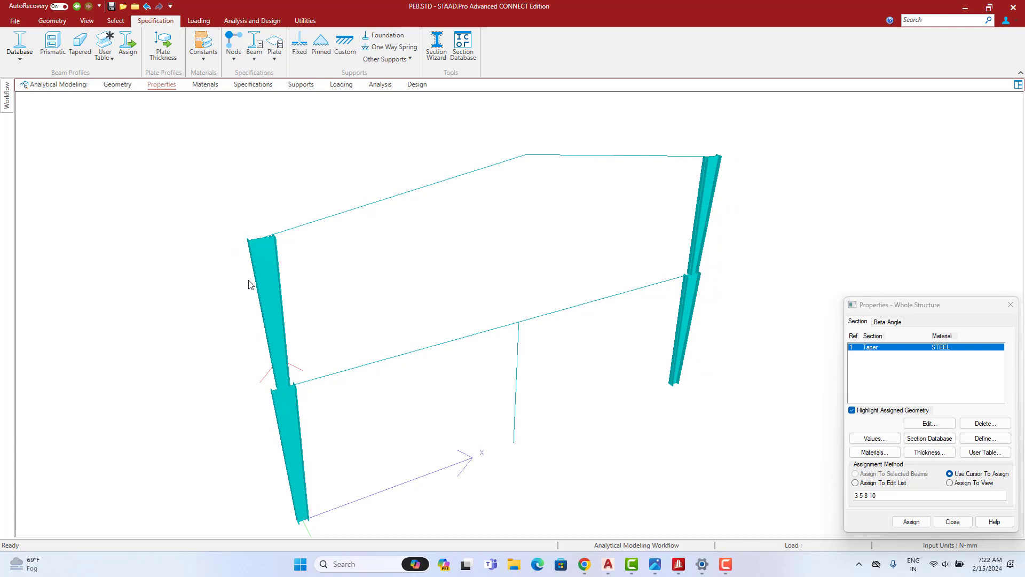
{"action": "left_click_drag", "start_coordinate": [331, 375], "coordinate": [260, 273]}
{"action": "left_click_drag", "start_coordinate": [292, 364], "coordinate": [321, 440]}
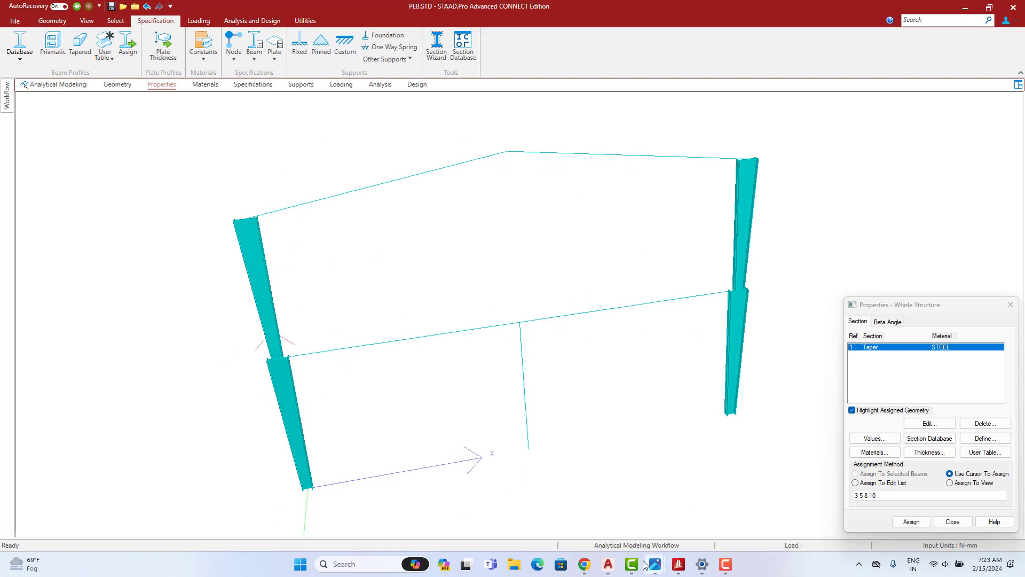
- Switch to the AutoCAD drawing and add a linear dimension across the outer column's depth at the level 5000 floor beam
{"action": "left_click", "coordinate": [608, 564]}
{"action": "scroll", "coordinate": [651, 281], "scroll_direction": "down", "scroll_amount": 3}
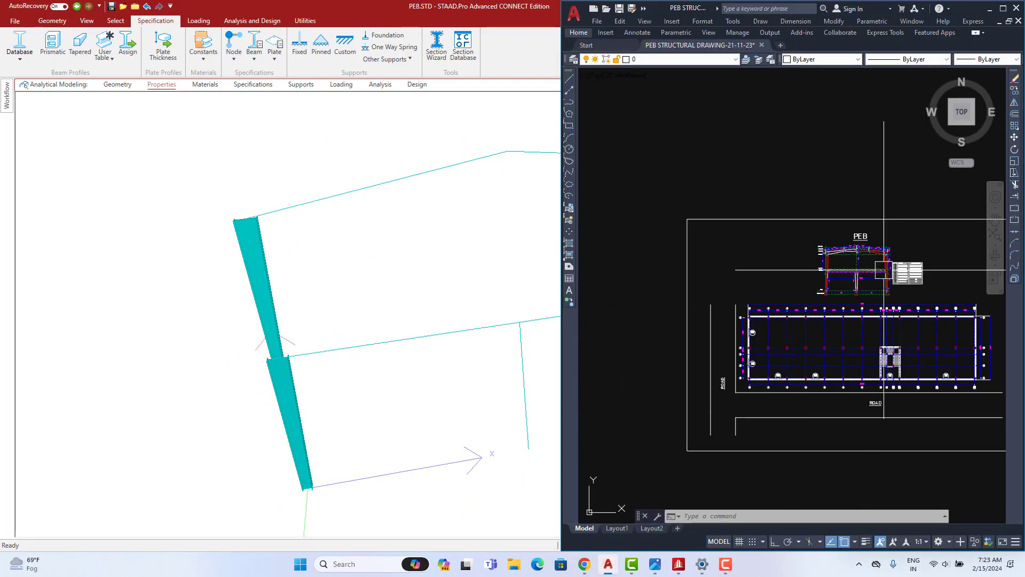
{"action": "scroll", "coordinate": [840, 275], "scroll_direction": "up", "scroll_amount": 8}
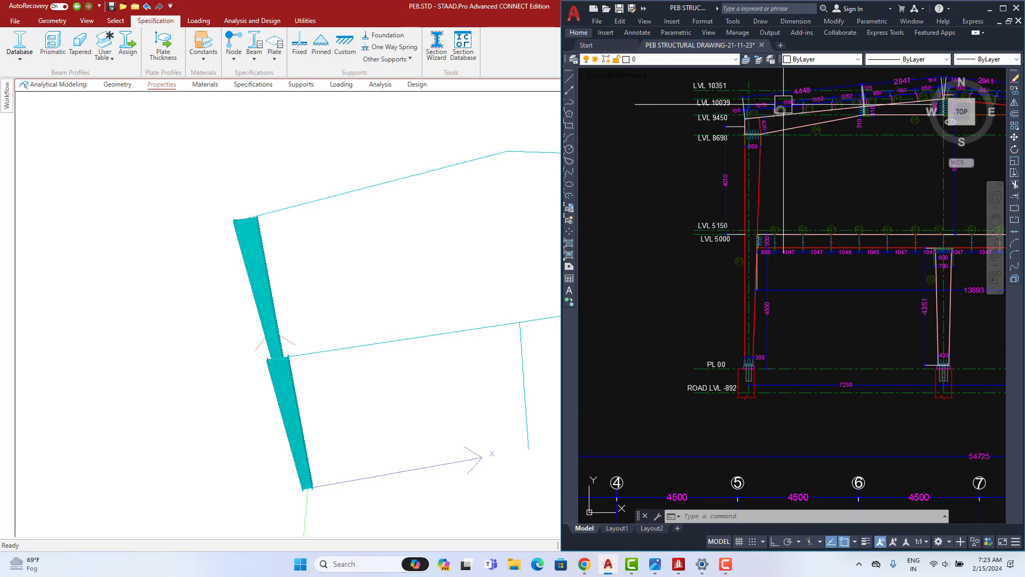
{"action": "middle_click_drag", "start_coordinate": [788, 133], "coordinate": [781, 173]}
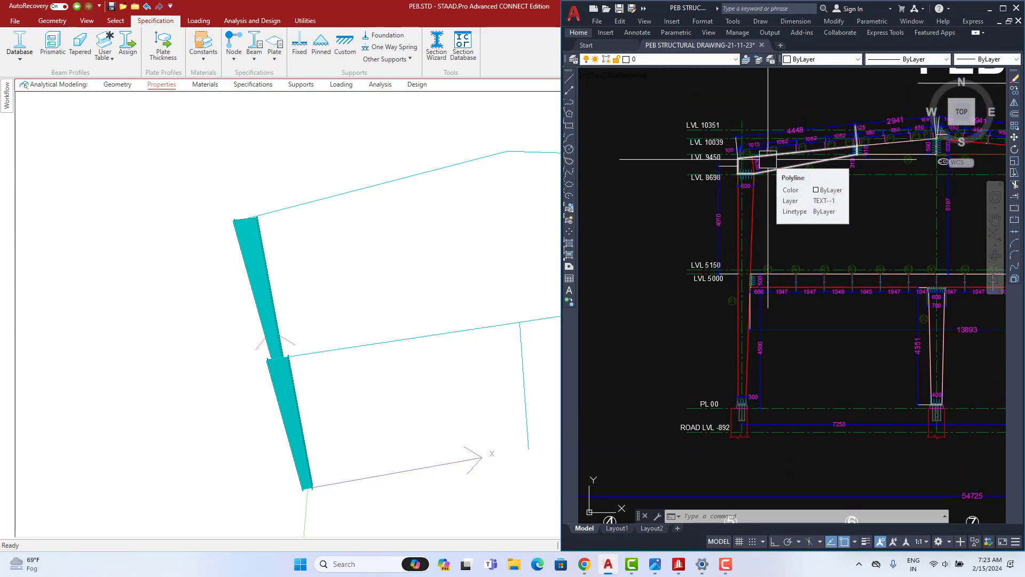
{"action": "scroll", "coordinate": [769, 225], "scroll_direction": "up", "scroll_amount": 2}
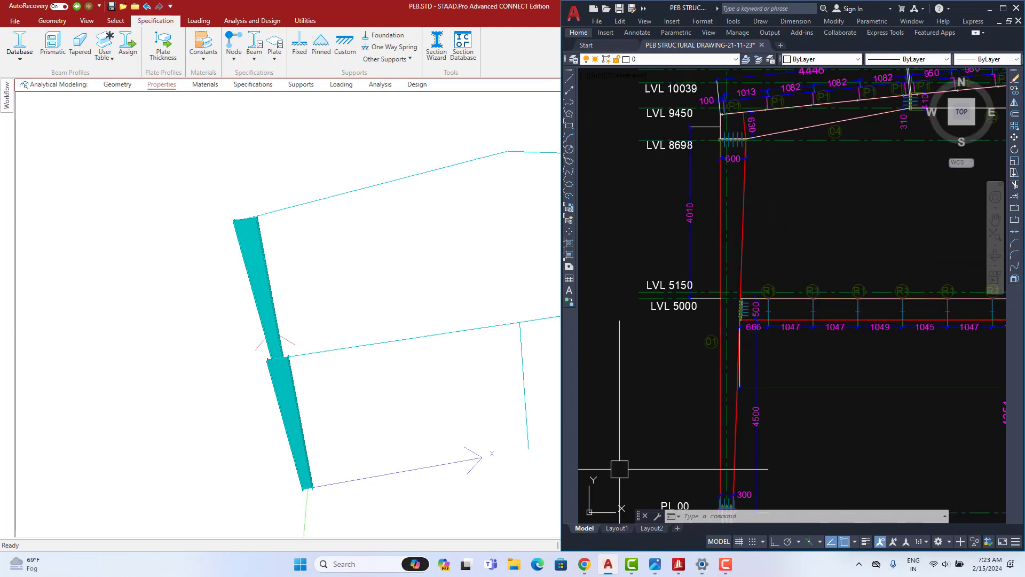
{"action": "left_click", "coordinate": [796, 21]}
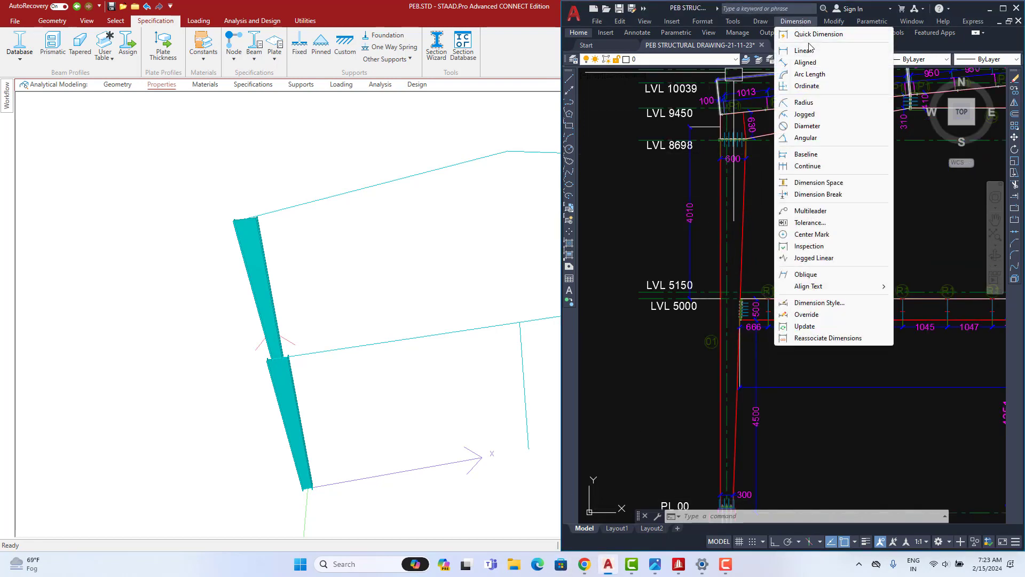
{"action": "left_click", "coordinate": [806, 49]}
{"action": "middle_click_drag", "start_coordinate": [732, 425], "coordinate": [743, 317]}
{"action": "scroll", "coordinate": [750, 166], "scroll_direction": "up", "scroll_amount": 5}
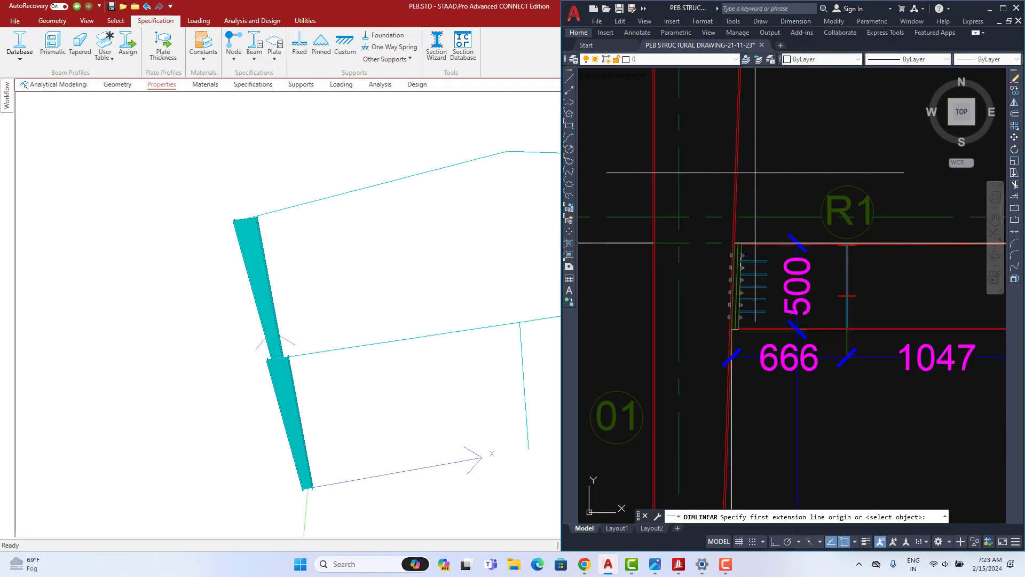
{"action": "scroll", "coordinate": [754, 236], "scroll_direction": "up", "scroll_amount": 4}
{"action": "left_click", "coordinate": [750, 238]}
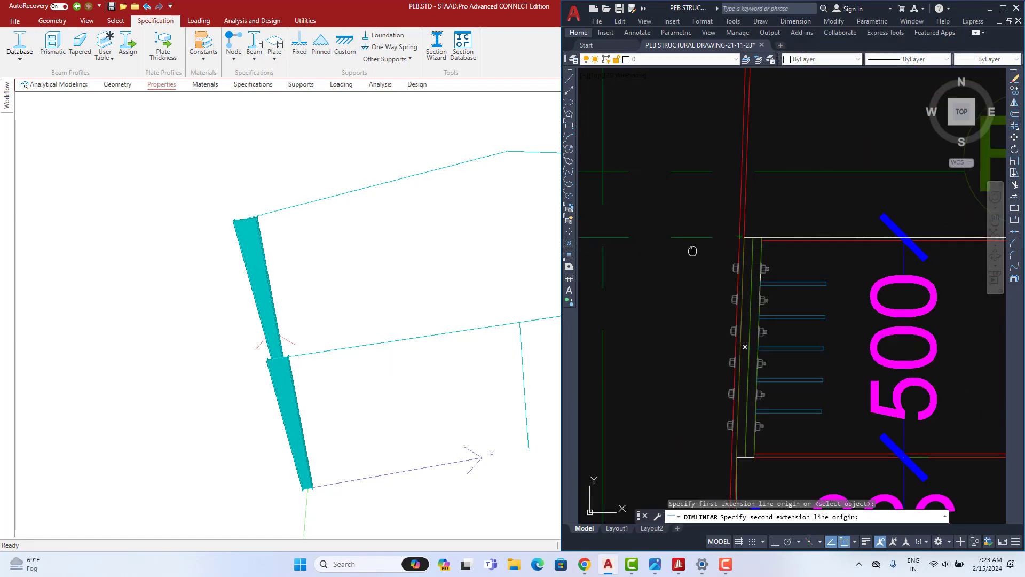
{"action": "middle_click_drag", "start_coordinate": [691, 247], "coordinate": [825, 230]}
{"action": "left_click", "coordinate": [672, 220]}
{"action": "scroll", "coordinate": [711, 230], "scroll_direction": "down", "scroll_amount": 4}
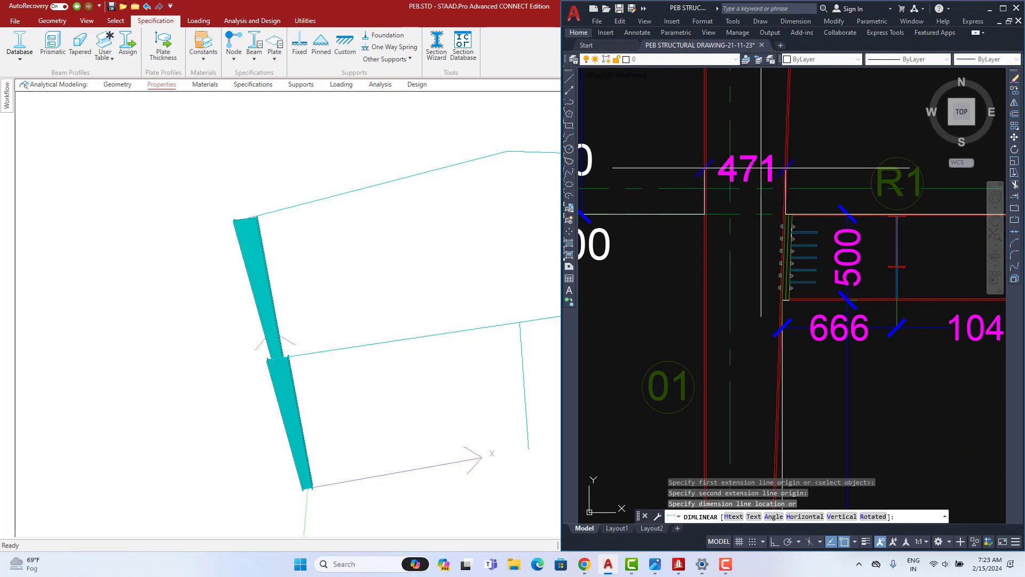
{"action": "left_click", "coordinate": [753, 189]}
{"action": "scroll", "coordinate": [750, 243], "scroll_direction": "down", "scroll_amount": 6}
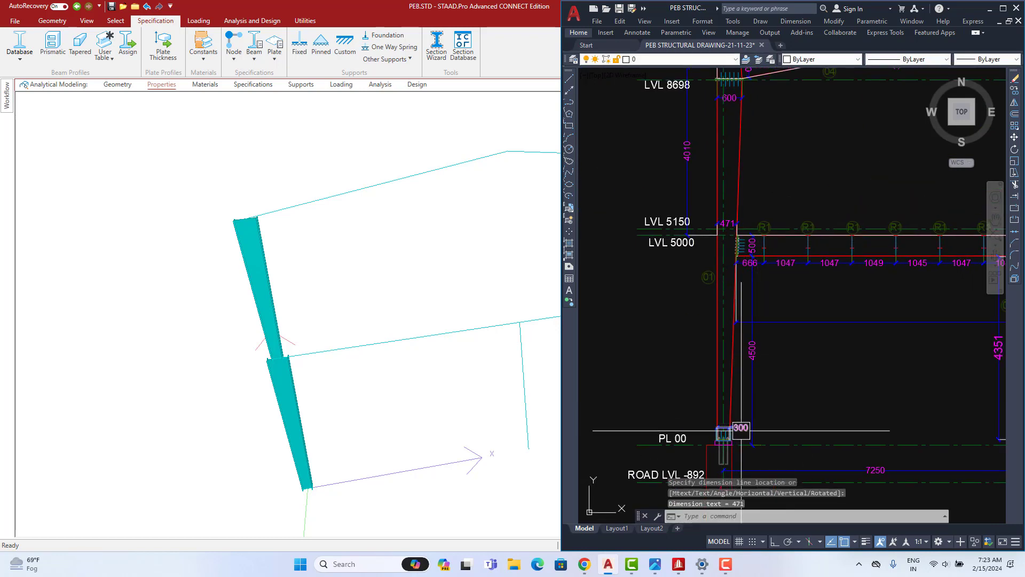
{"action": "middle_click_drag", "start_coordinate": [738, 245], "coordinate": [703, 332]}
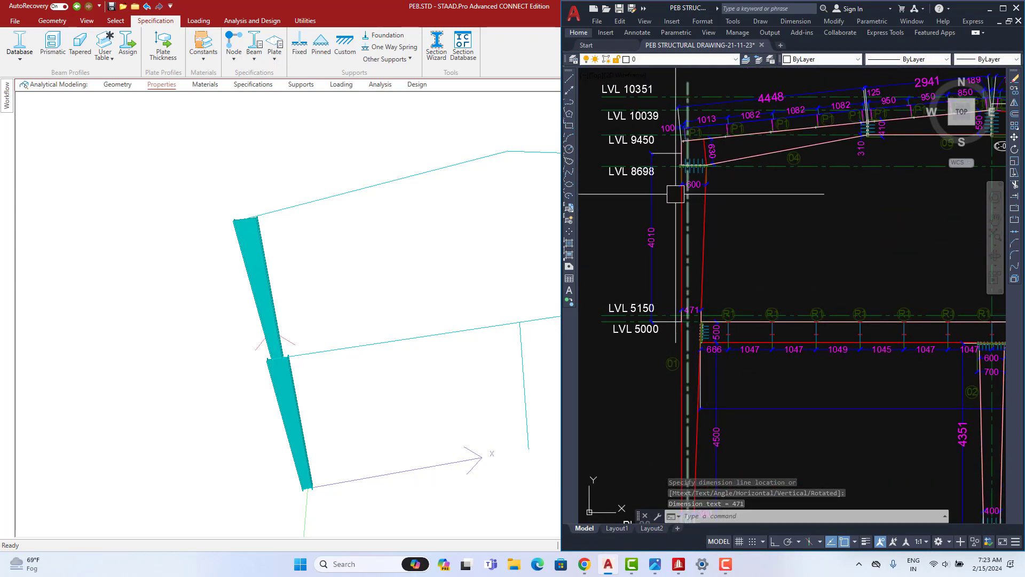
- Return to STAAD.Pro and change the assigned Tapered I section's depth at the end node to 471 mm
{"action": "left_click", "coordinate": [989, 8]}
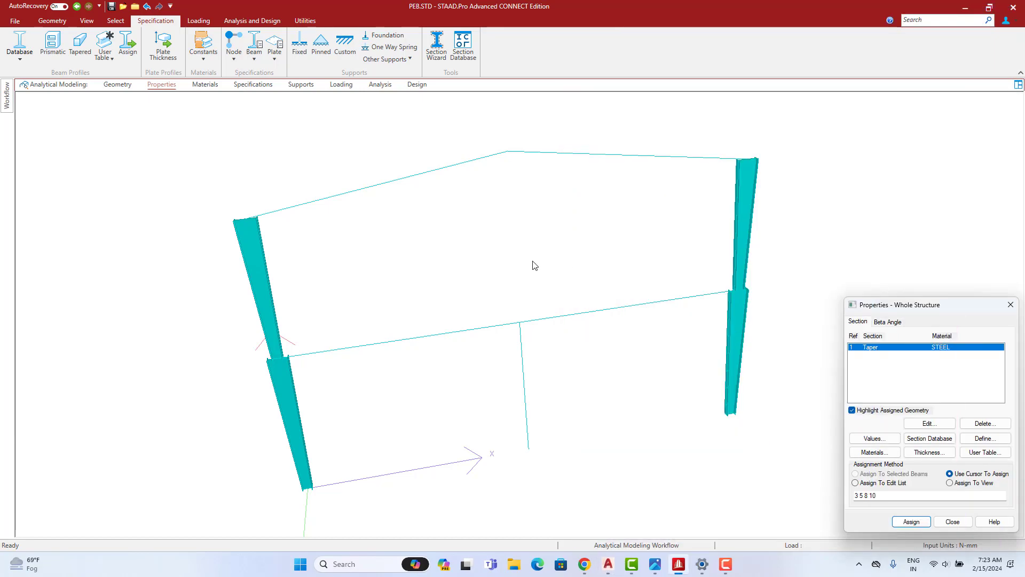
{"action": "left_click", "coordinate": [930, 423]}
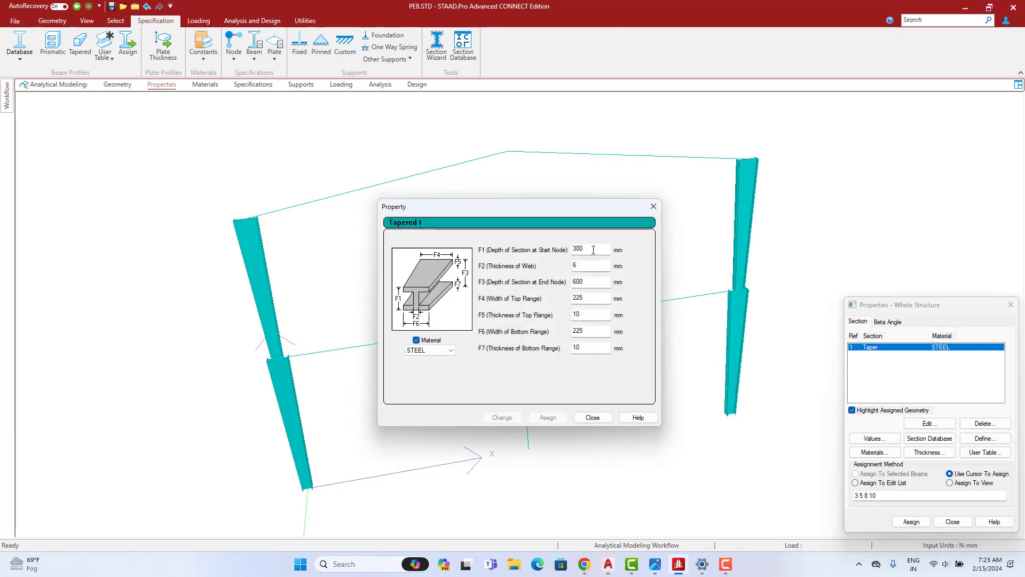
{"action": "left_click", "coordinate": [610, 568]}
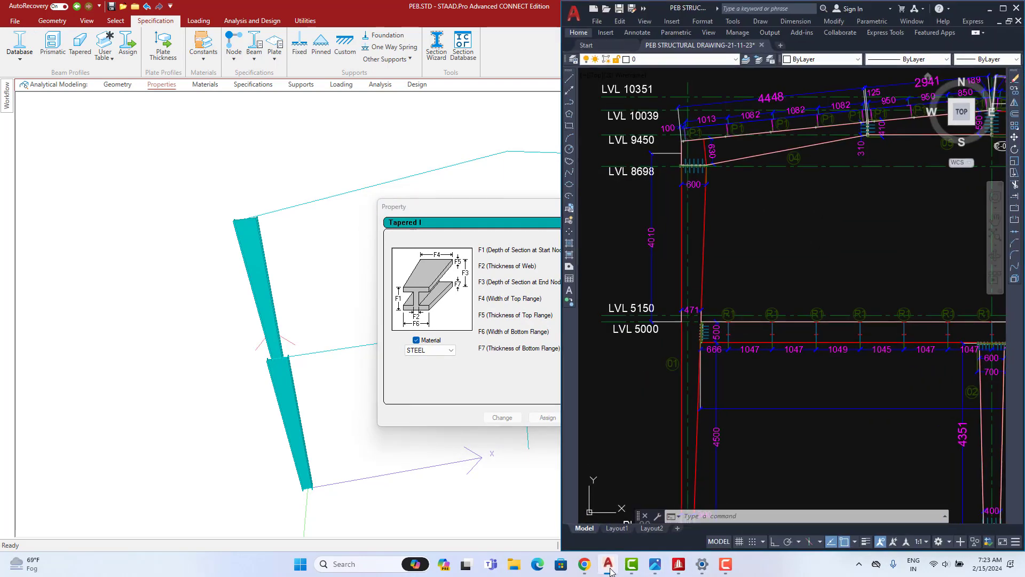
{"action": "left_click", "coordinate": [610, 569]}
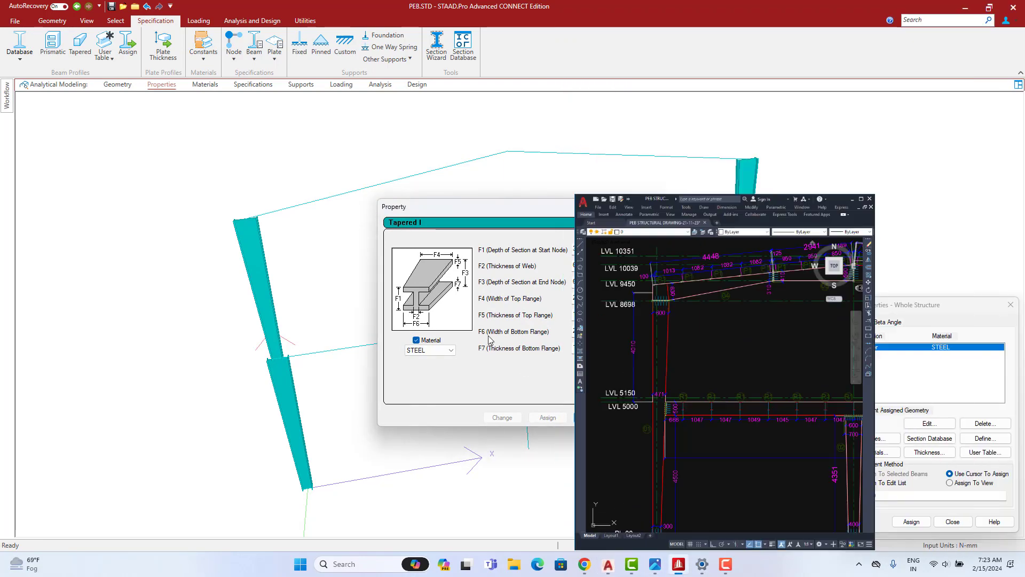
{"action": "left_click_drag", "start_coordinate": [588, 282], "coordinate": [548, 286]}
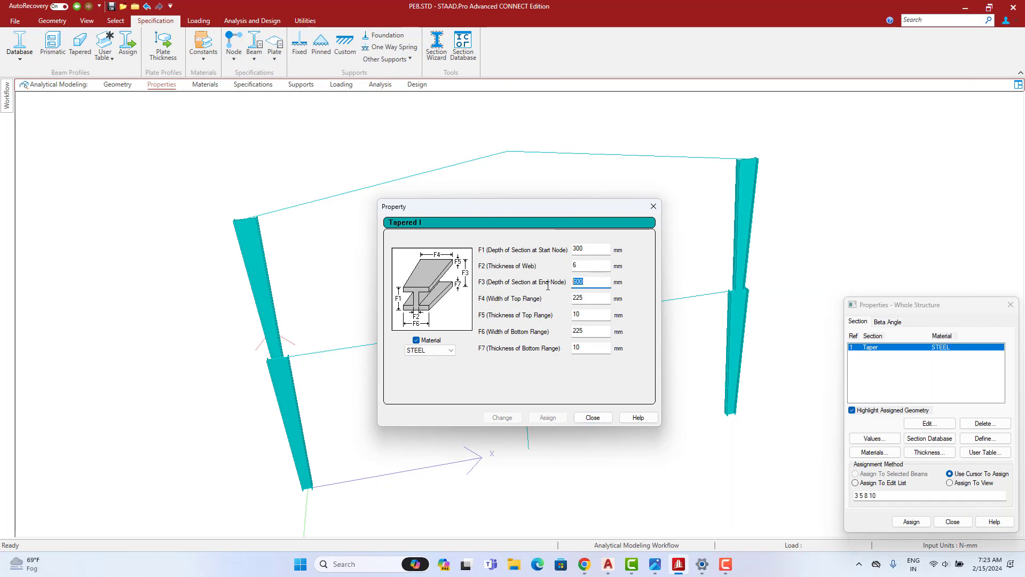
{"action": "type", "text": "471"}
{"action": "left_click", "coordinate": [503, 417]}
{"action": "left_click", "coordinate": [591, 417]}
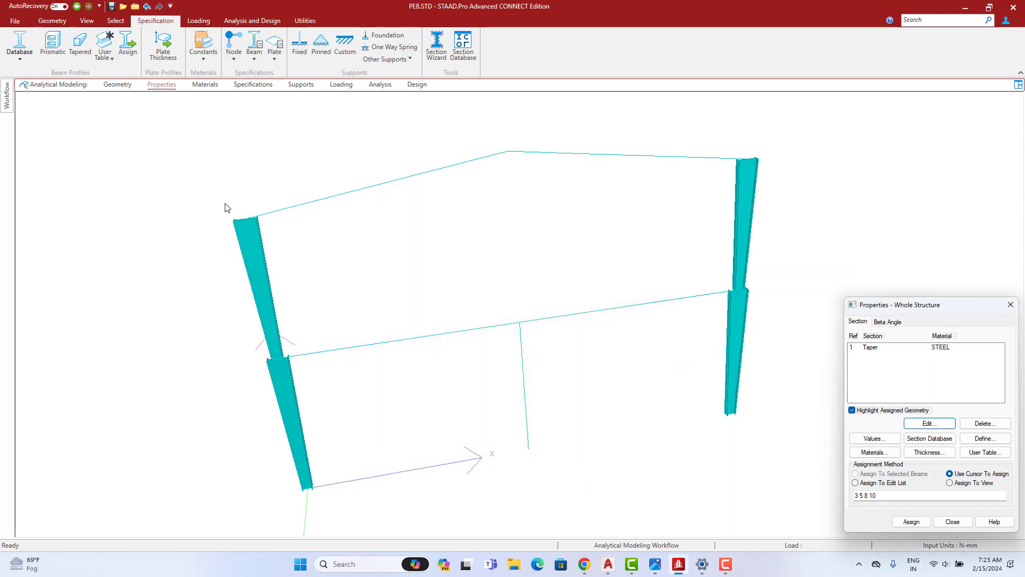
- Check the edited column taper in a new 3D rendered view of the frame, and close that view
{"action": "left_click", "coordinate": [116, 85]}
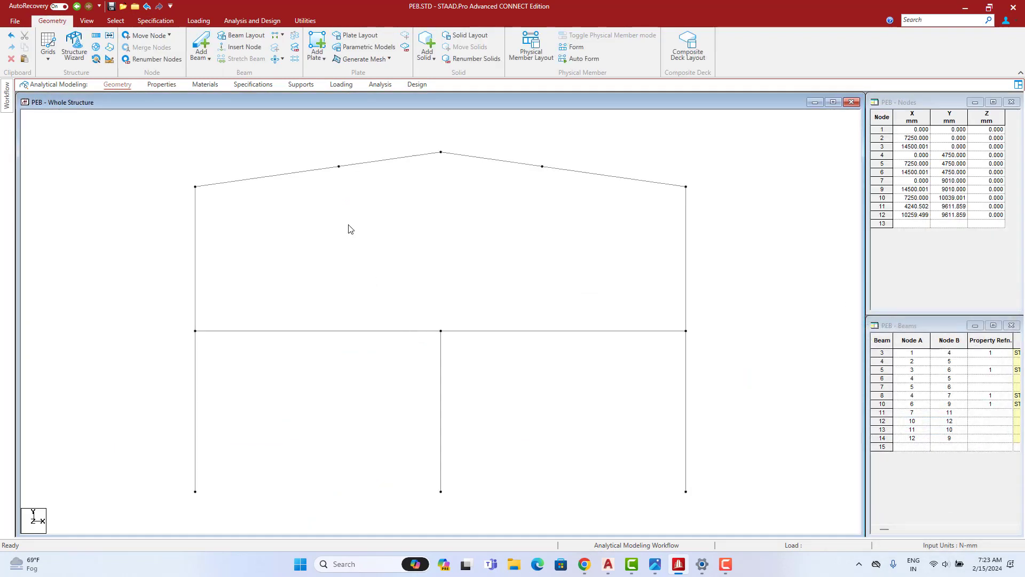
{"action": "right_click", "coordinate": [348, 229]}
{"action": "left_click", "coordinate": [407, 500]}
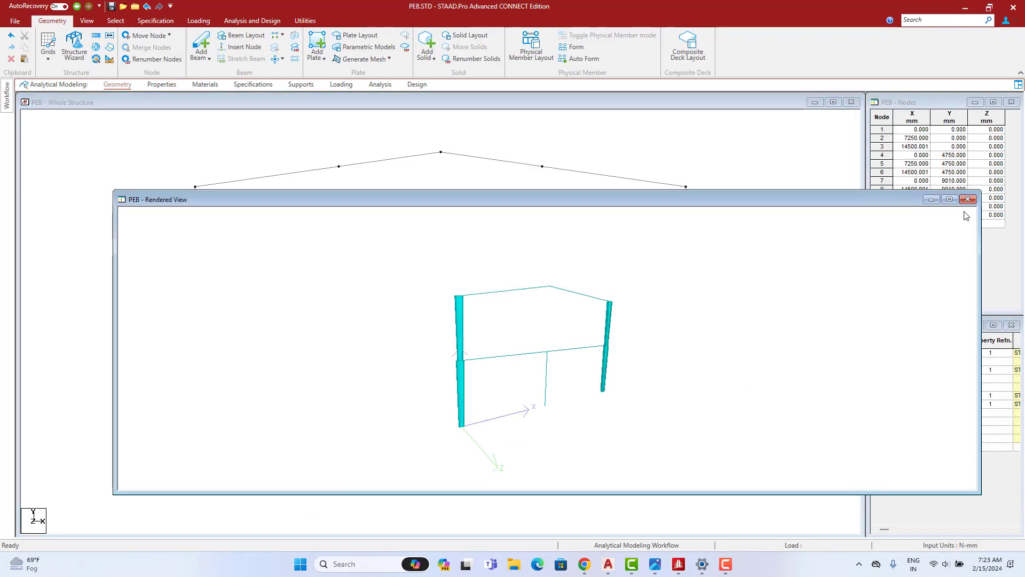
{"action": "left_click", "coordinate": [968, 199]}
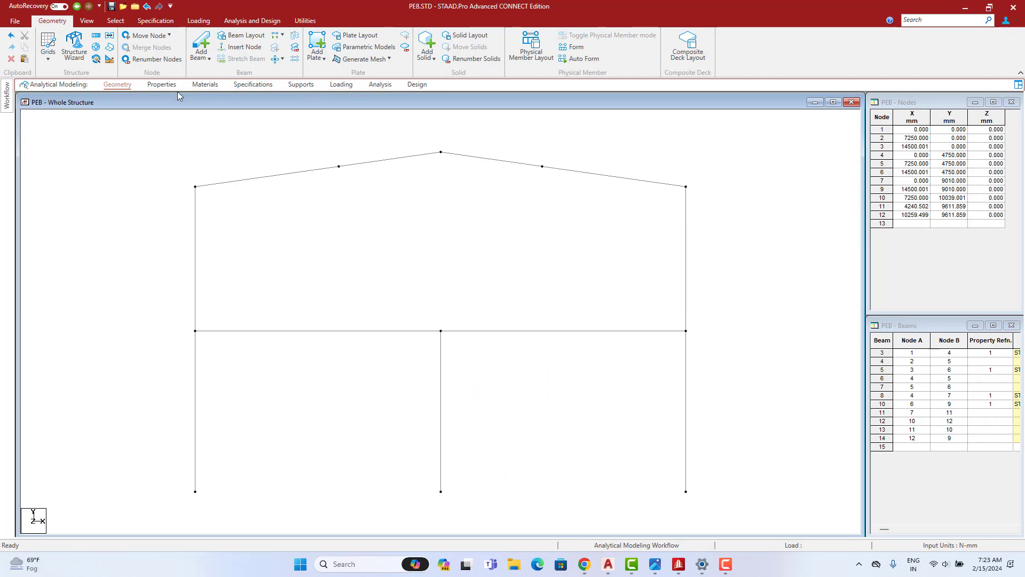
- Start a second steel Tapered I section definition with a start node depth of 471 mm and an end node depth of 600 mm
{"action": "left_click", "coordinate": [162, 85]}
{"action": "left_click", "coordinate": [883, 348]}
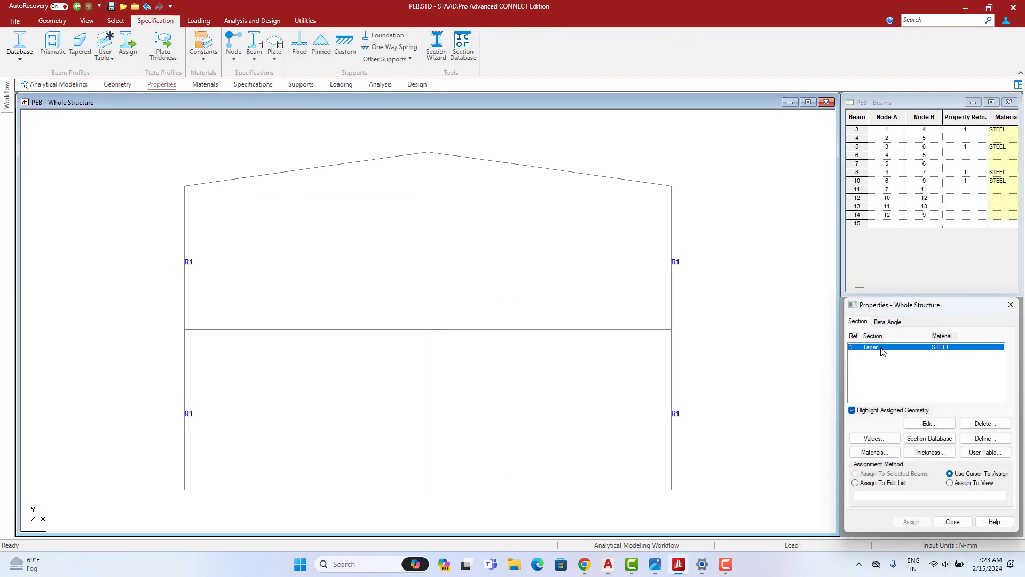
{"action": "left_click", "coordinate": [638, 281]}
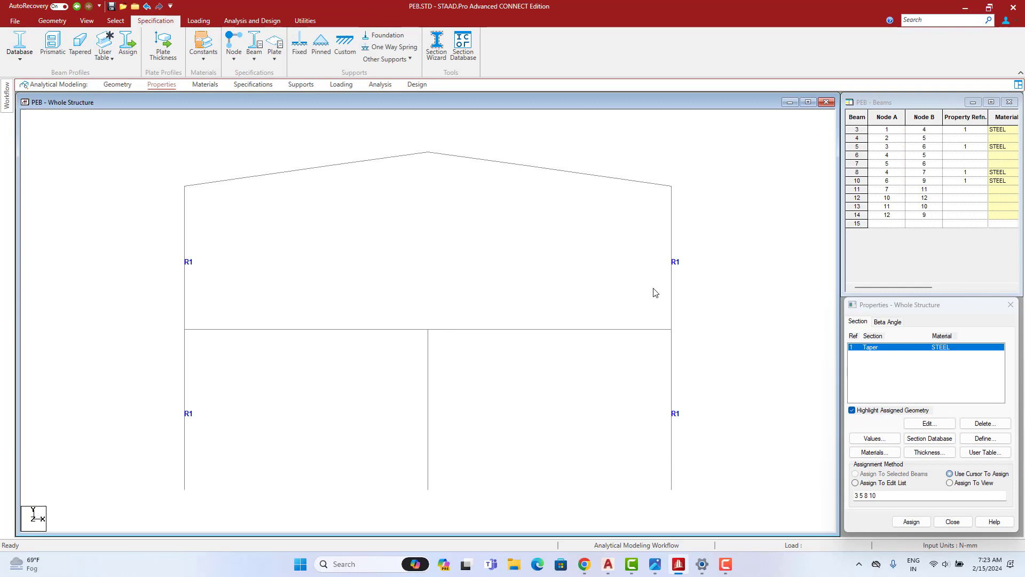
{"action": "left_click", "coordinate": [985, 438]}
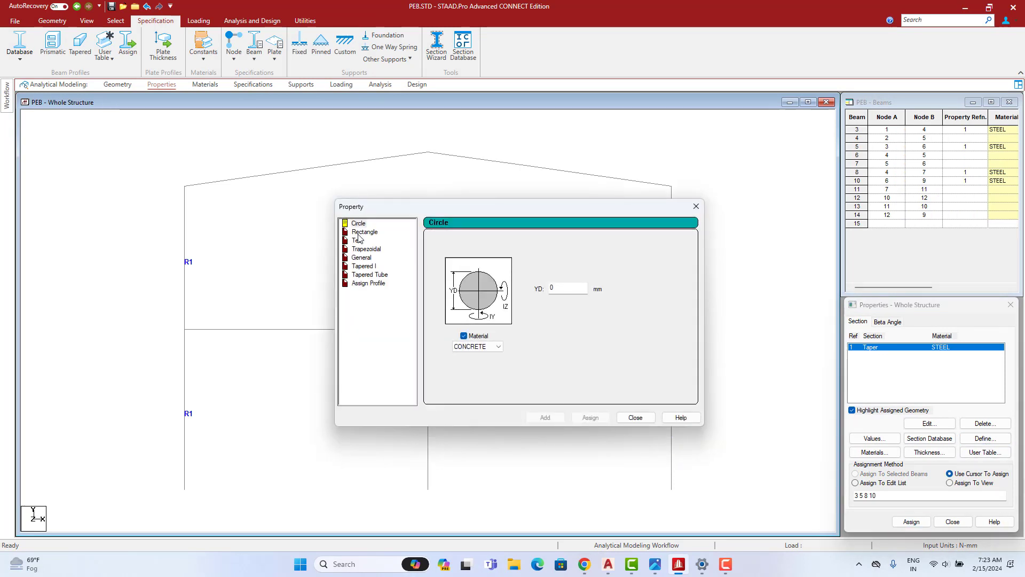
{"action": "left_click", "coordinate": [364, 266]}
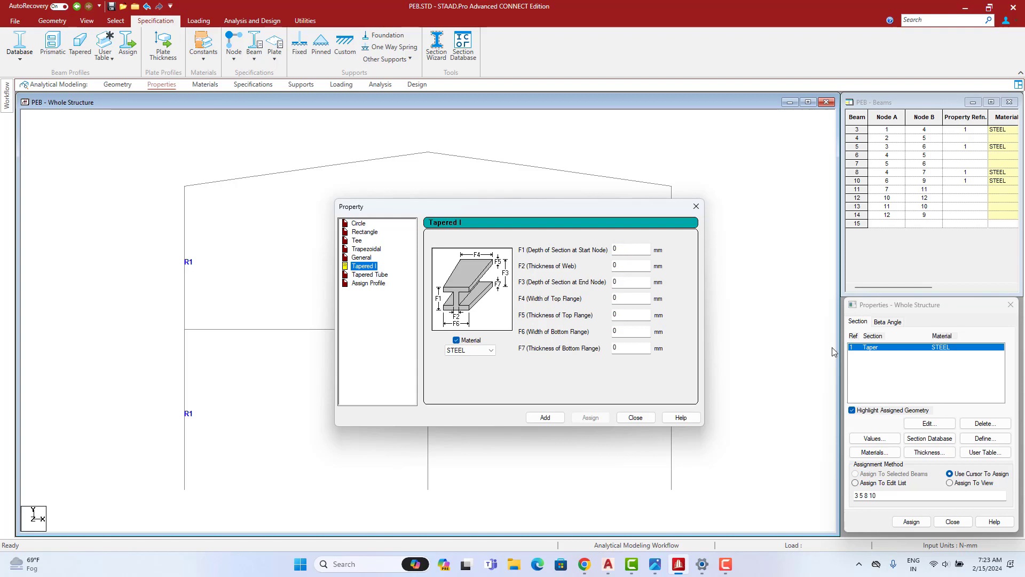
{"action": "left_click", "coordinate": [621, 249]}
{"action": "type", "text": "4"}
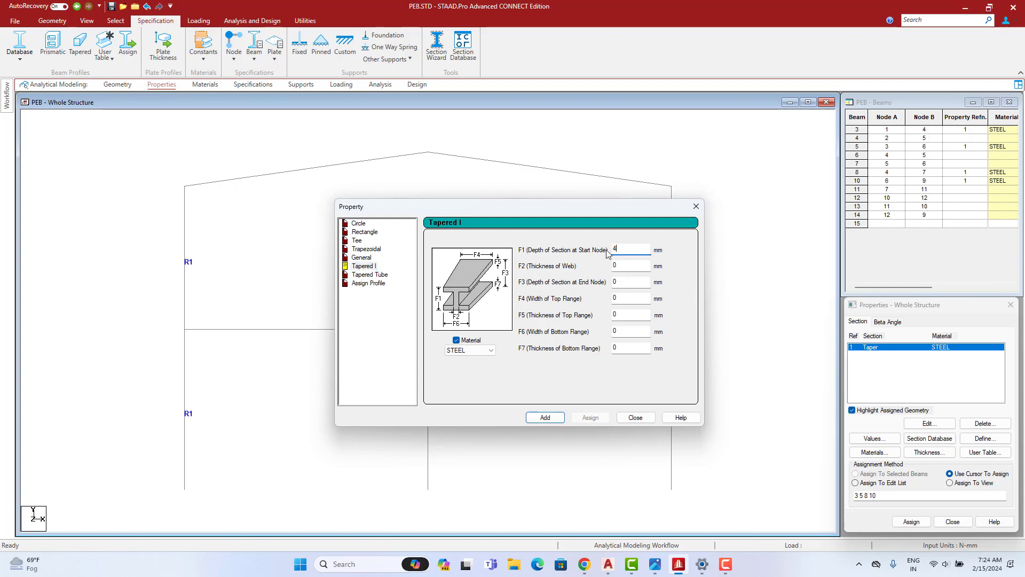
{"action": "type", "text": "71"}
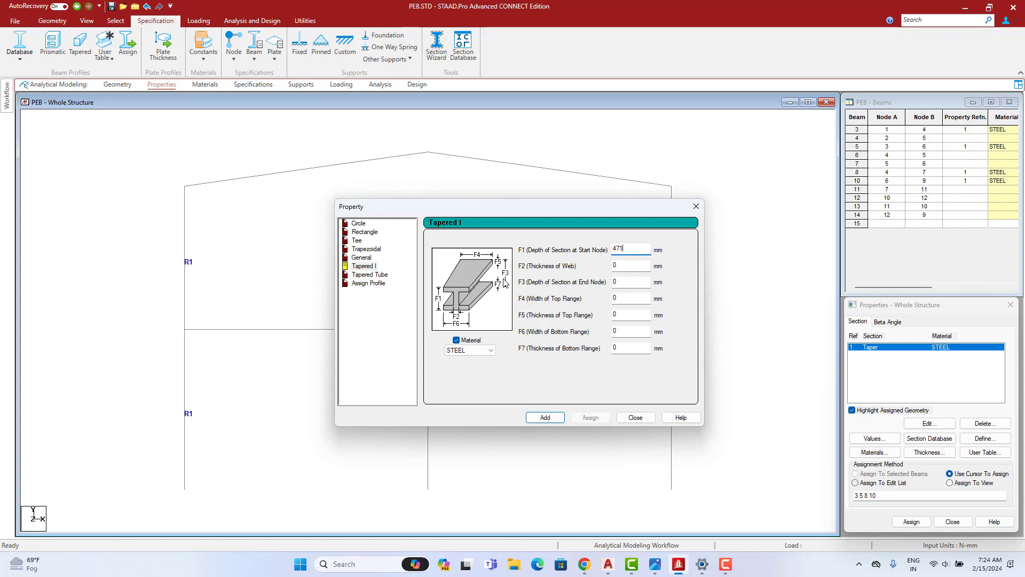
{"action": "left_click", "coordinate": [615, 283]}
{"action": "left_click", "coordinate": [626, 250]}
{"action": "left_click", "coordinate": [636, 280]}
- Look up the single taper-I plate thicknesses in the AutoCAD section table and set the STAAD.Pro section's web thickness to 6 mm
{"action": "left_click", "coordinate": [630, 265]}
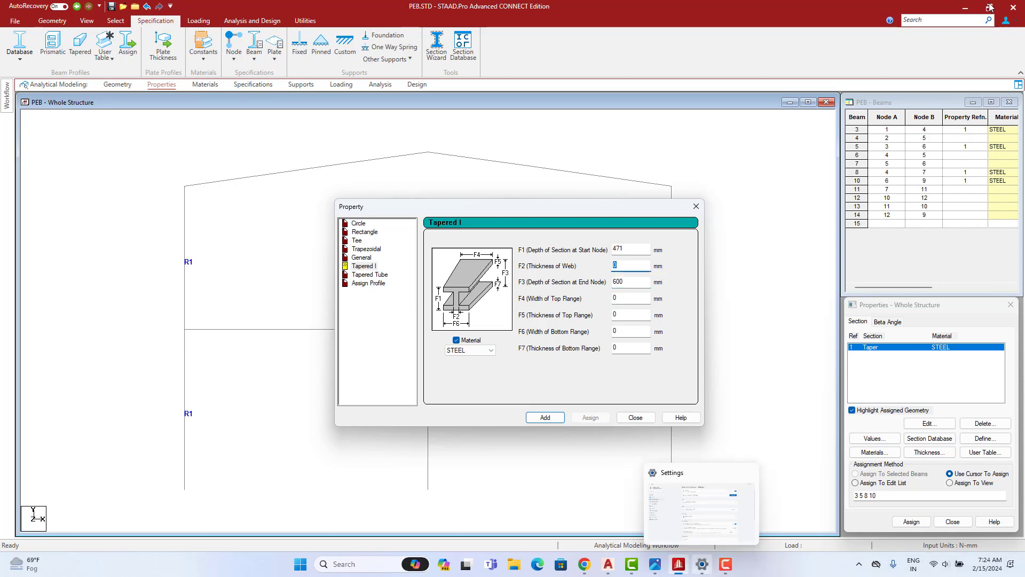
{"action": "left_click", "coordinate": [608, 564]}
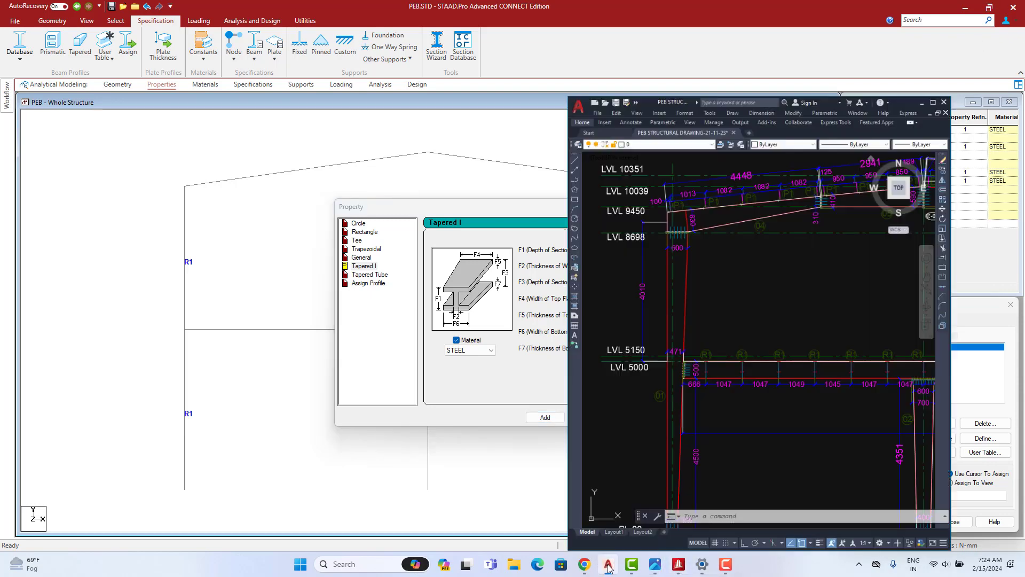
{"action": "scroll", "coordinate": [822, 309], "scroll_direction": "down", "scroll_amount": 5}
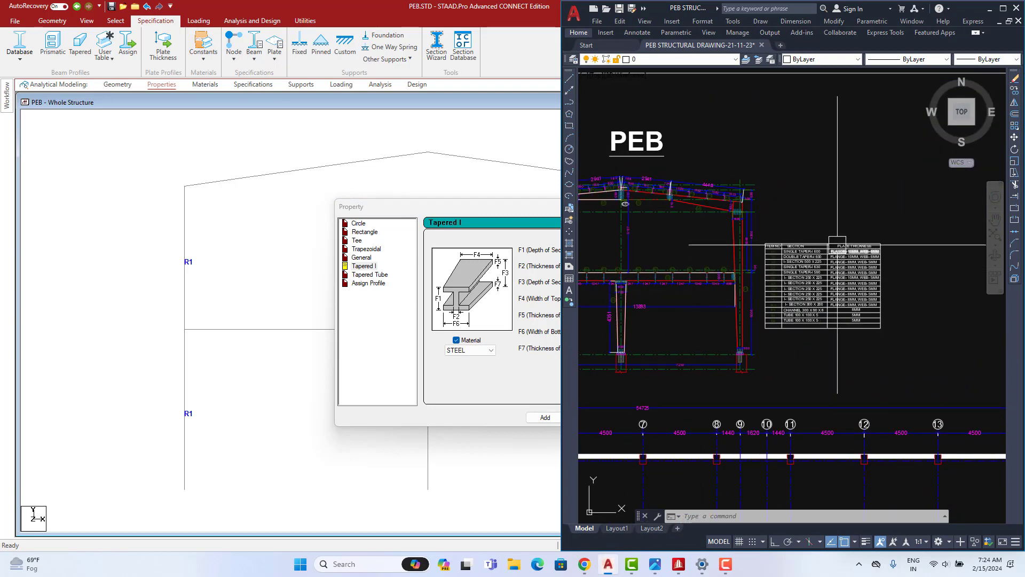
{"action": "scroll", "coordinate": [828, 259], "scroll_direction": "up", "scroll_amount": 5}
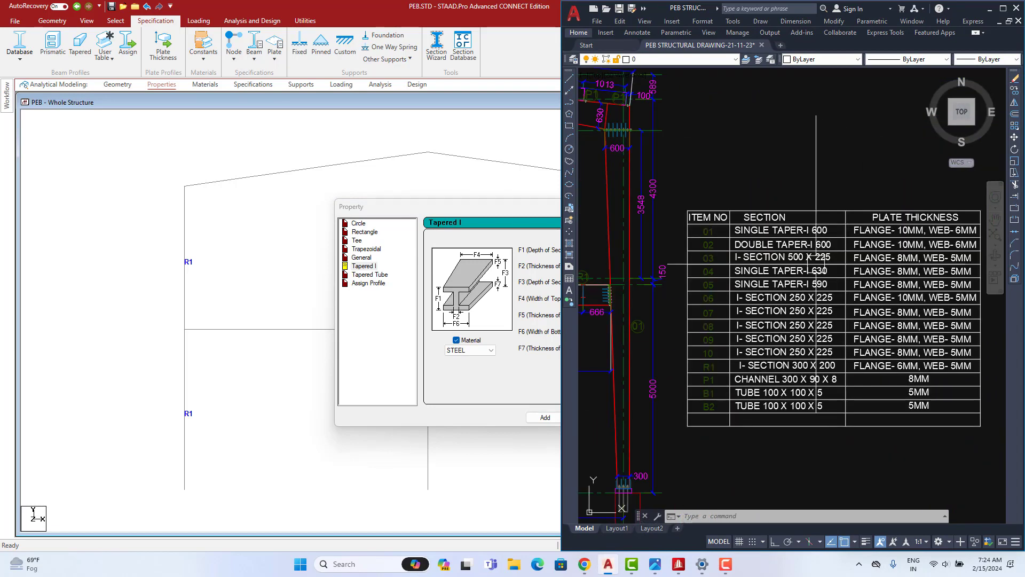
{"action": "left_click", "coordinate": [485, 152]}
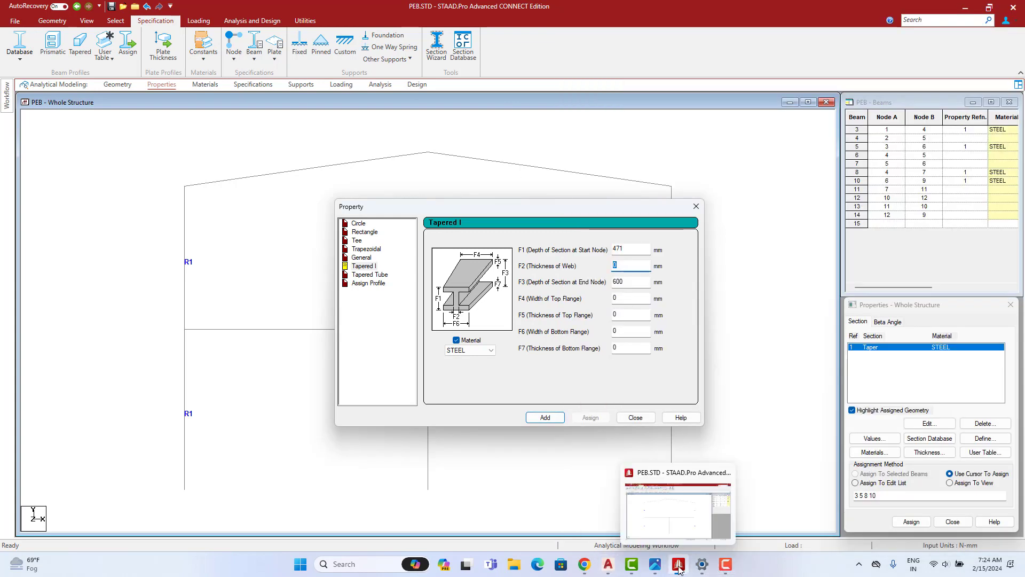
{"action": "left_click", "coordinate": [608, 567]}
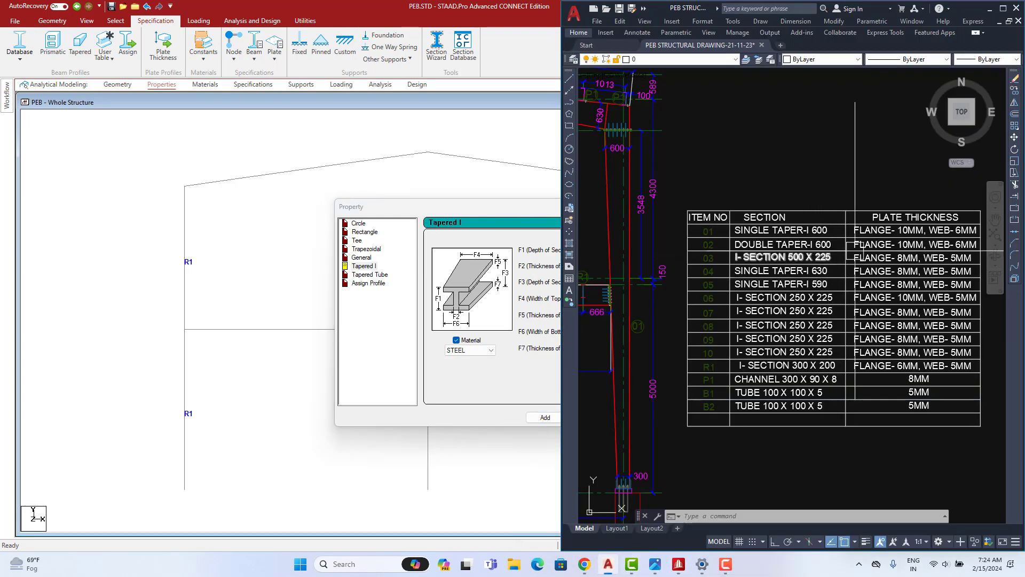
{"action": "left_click", "coordinate": [990, 8]}
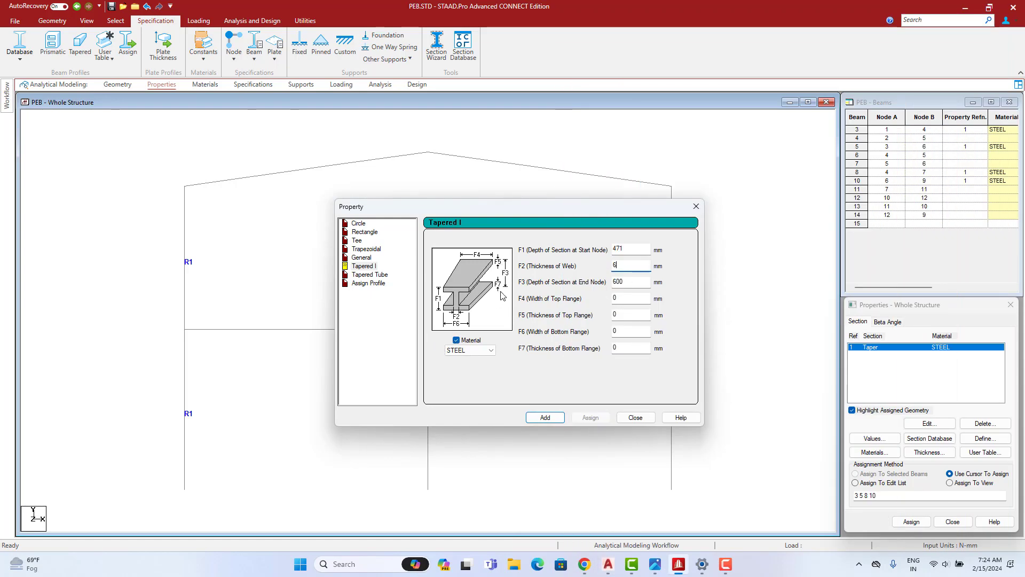
- Set both flanges to 225 mm wide and 10 mm thick, add the Tapered I section, and close its definition
{"action": "double_click", "coordinate": [622, 318]}
{"action": "key", "text": "Tab"}
{"action": "key", "text": "Tab"}
{"action": "double_click", "coordinate": [624, 332]}
{"action": "type", "text": "225"}
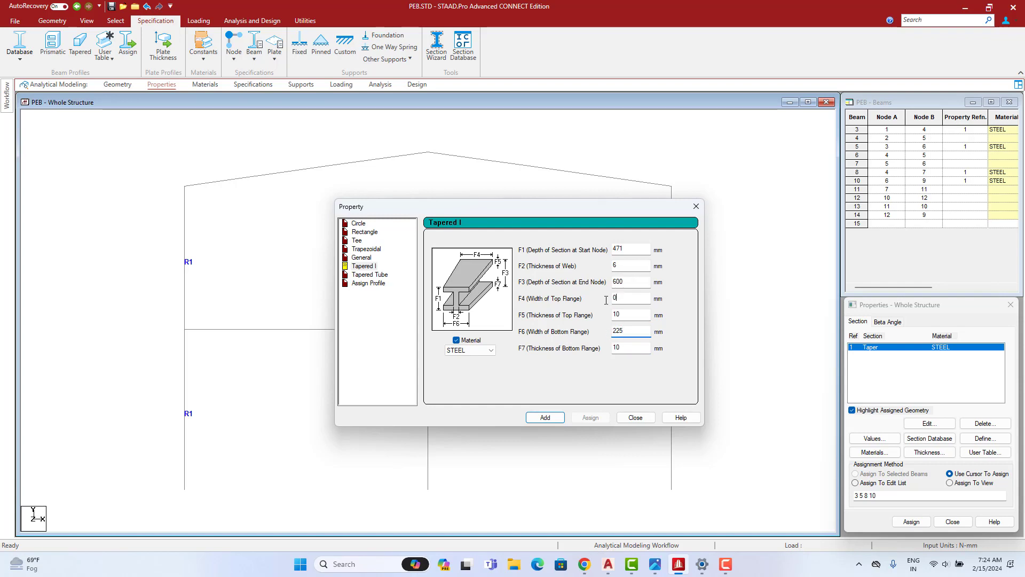
{"action": "key", "text": "BackSpace"}
{"action": "type", "text": "225"}
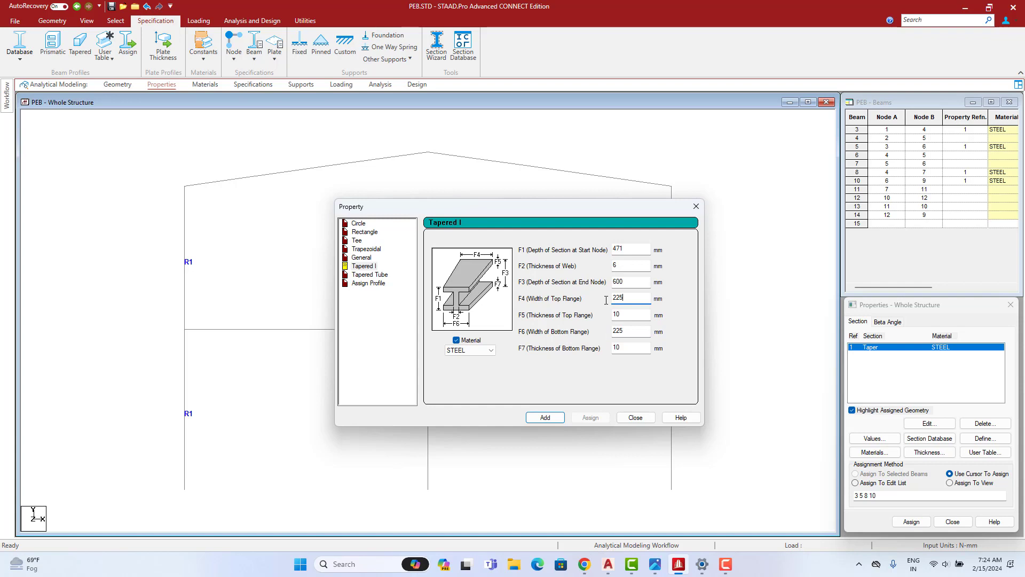
{"action": "left_click", "coordinate": [546, 417]}
{"action": "left_click", "coordinate": [635, 418]}
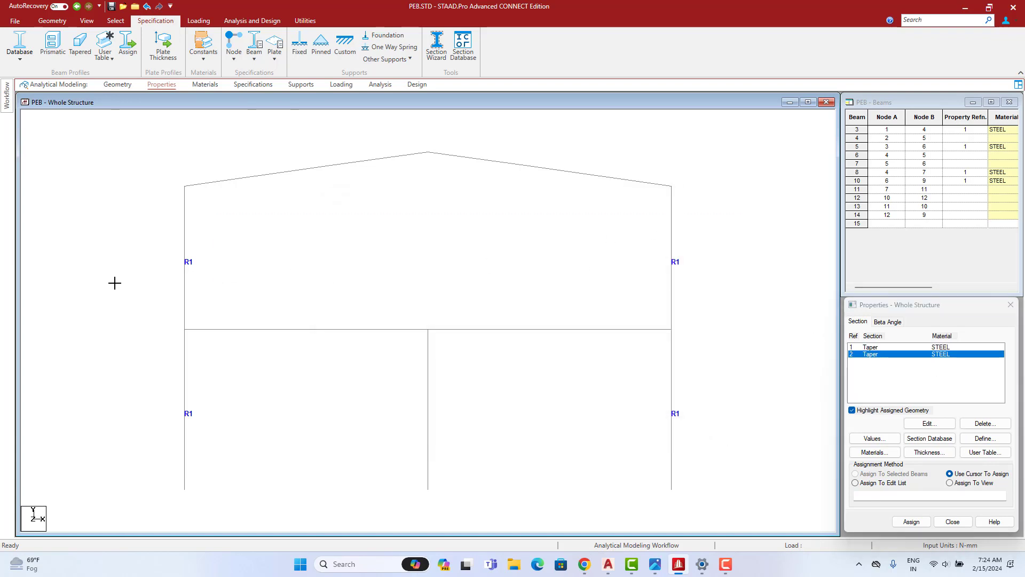
- Assign the second Taper section to the two upper outer columns, beams 8 and 10
{"action": "left_click_drag", "start_coordinate": [114, 283], "coordinate": [741, 214]}
{"action": "left_click", "coordinate": [911, 522]}
{"action": "left_click", "coordinate": [944, 443]}
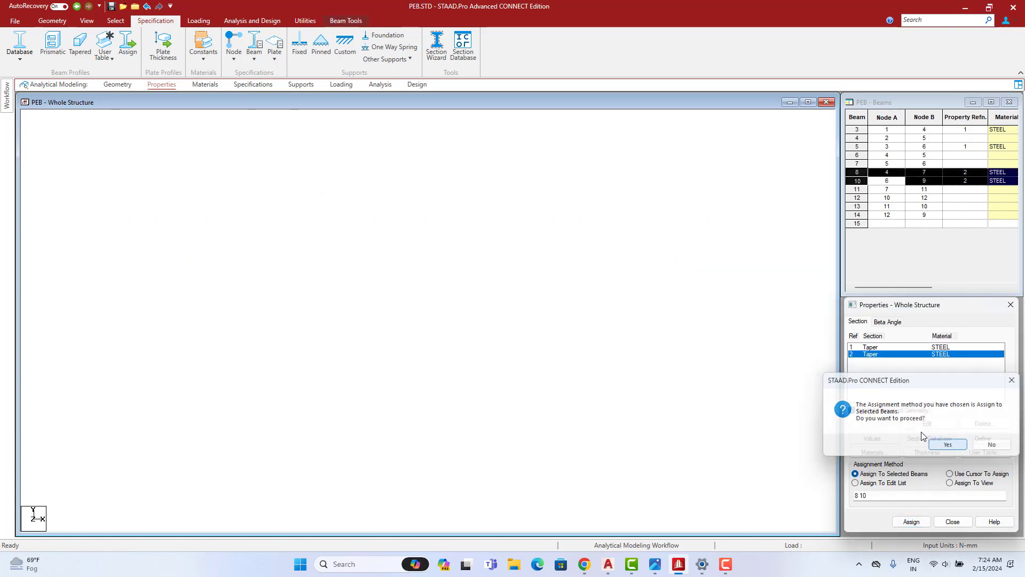
- Examine the taper of the lower and upper outer columns in an enlarged 3D rendered view, including from the front
{"action": "right_click", "coordinate": [506, 226]}
{"action": "left_click", "coordinate": [555, 498]}
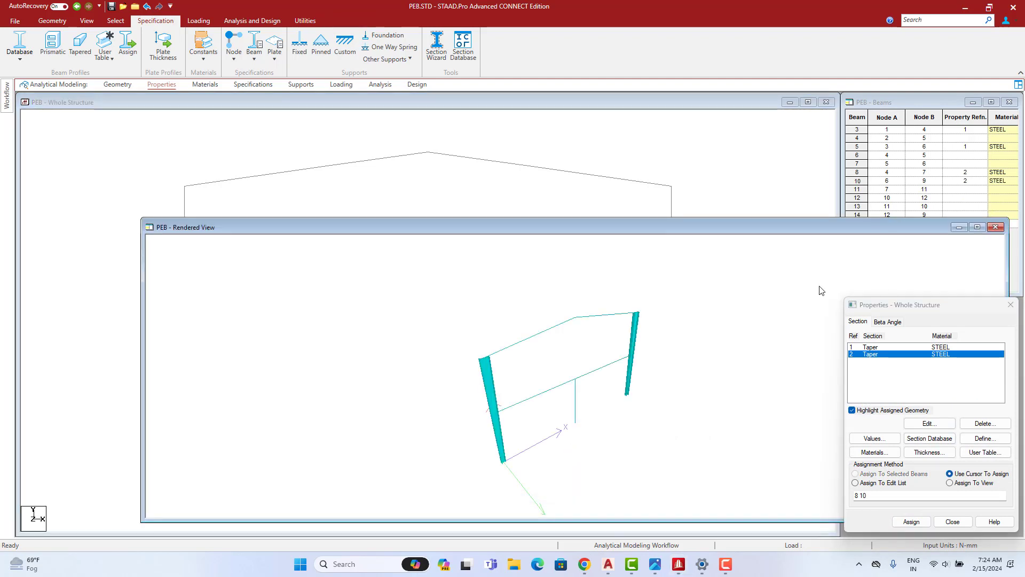
{"action": "left_click", "coordinate": [977, 227]}
{"action": "left_click_drag", "start_coordinate": [534, 396], "coordinate": [294, 163]}
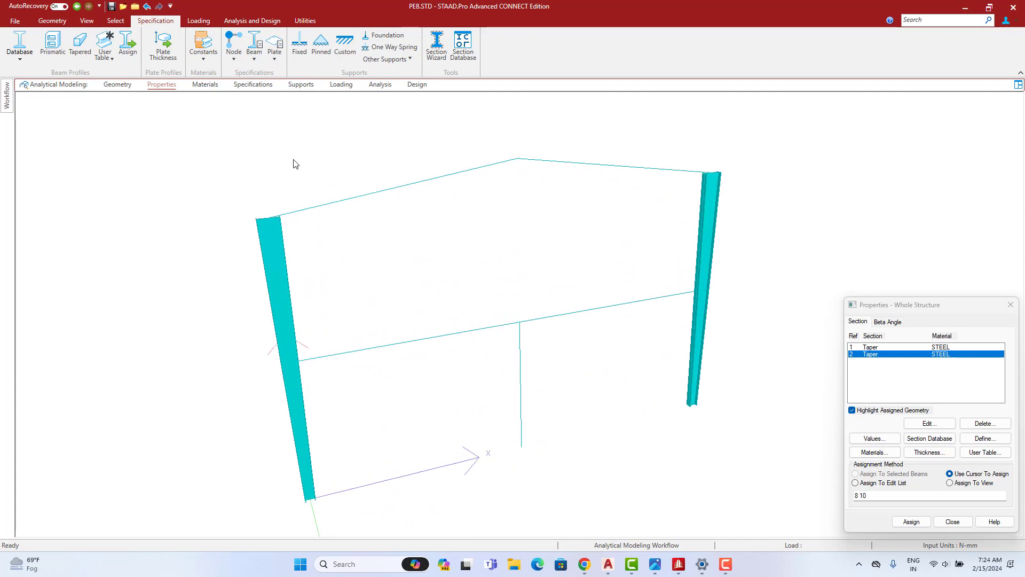
{"action": "left_click", "coordinate": [86, 20]}
{"action": "left_click", "coordinate": [218, 48]}
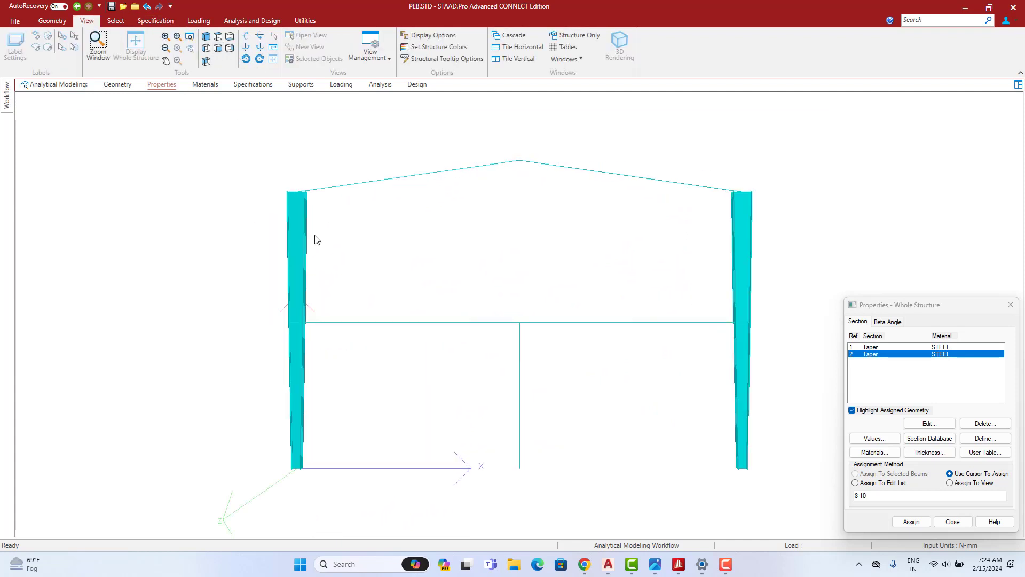
{"action": "left_click_drag", "start_coordinate": [292, 370], "coordinate": [286, 426]}
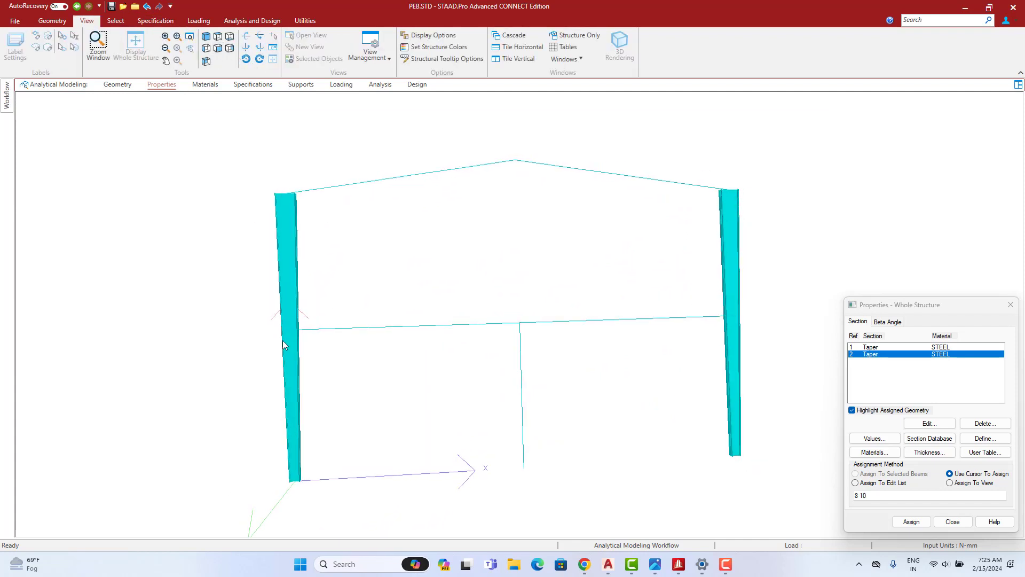
{"action": "left_click_drag", "start_coordinate": [353, 202], "coordinate": [559, 251]}
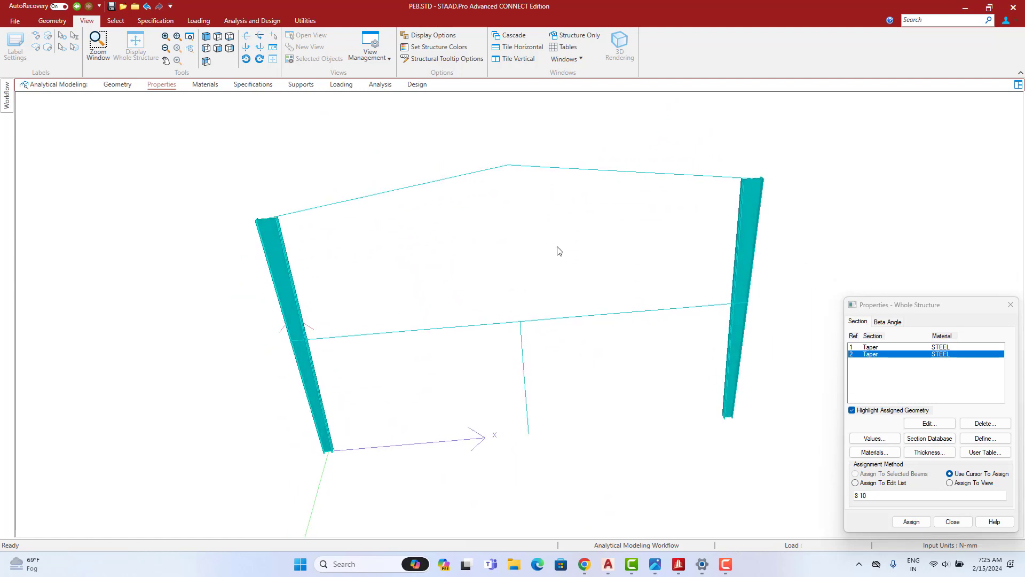
{"action": "left_click_drag", "start_coordinate": [417, 289], "coordinate": [583, 291]}
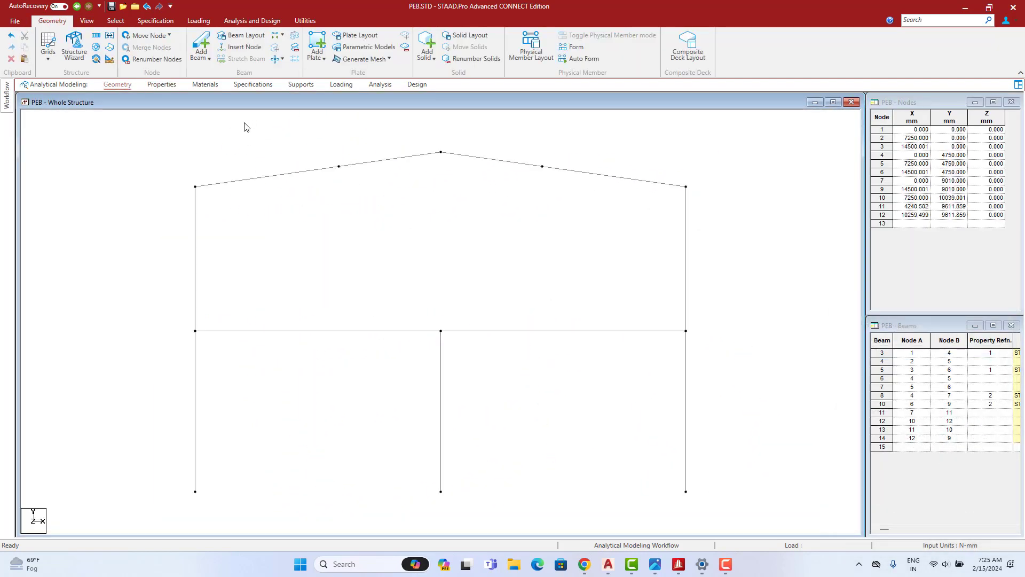
- Return to the member properties, select the central column, and narrow the STAAD.Pro window to about two-thirds of the screen width
{"action": "left_click", "coordinate": [160, 85]}
{"action": "left_click", "coordinate": [428, 406]}
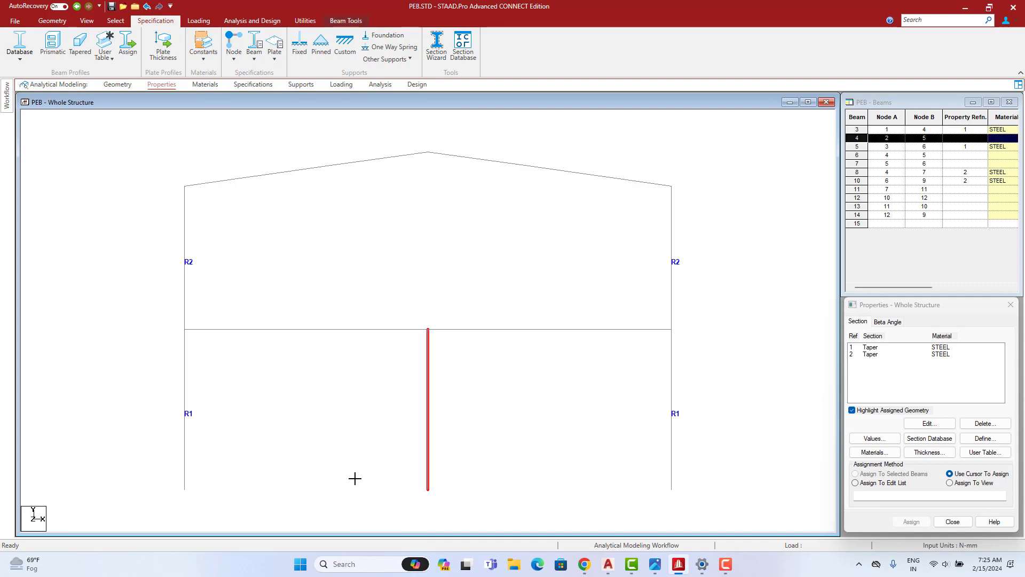
{"action": "left_click", "coordinate": [989, 7]}
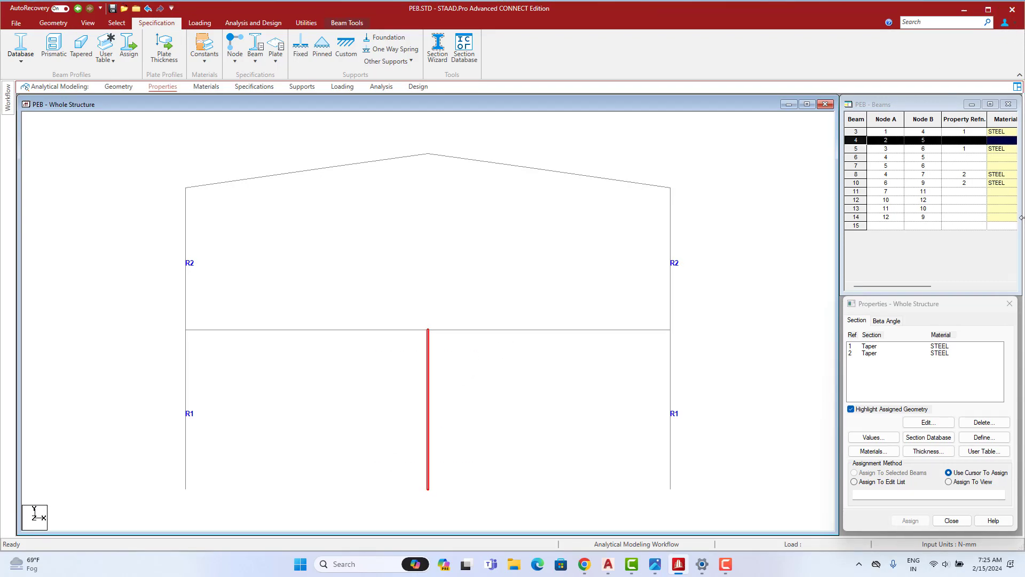
{"action": "left_click_drag", "start_coordinate": [1022, 223], "coordinate": [664, 253]}
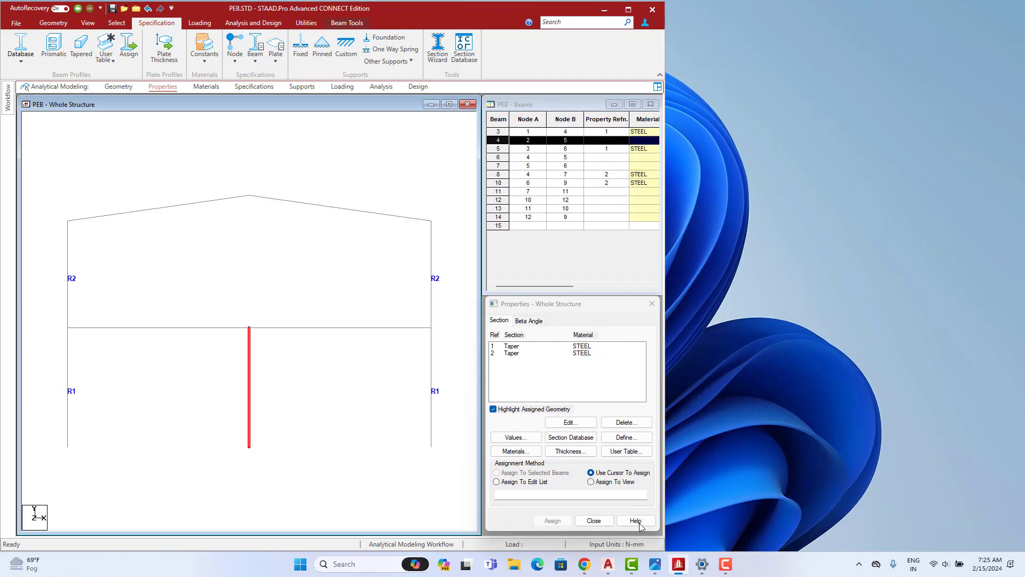
- Switch to the AutoCAD drawing and examine the central column's top and base depths
{"action": "left_click", "coordinate": [608, 564]}
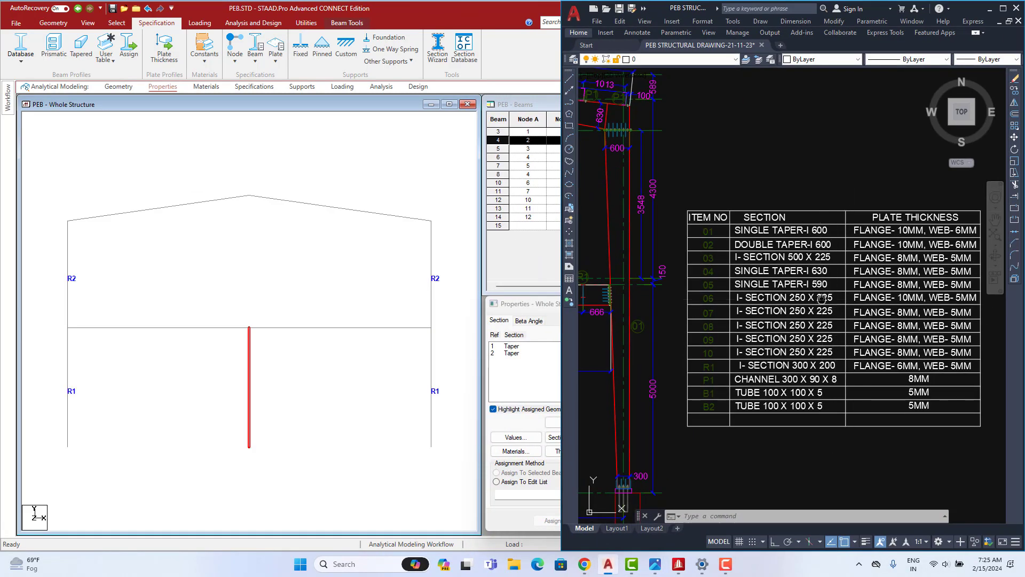
{"action": "scroll", "coordinate": [669, 293], "scroll_direction": "down", "scroll_amount": 6}
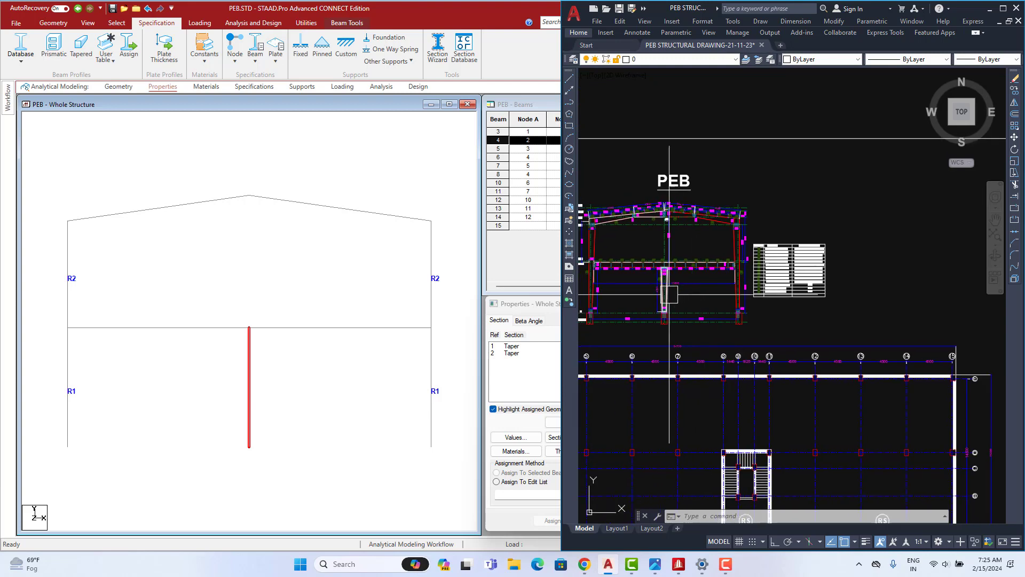
{"action": "scroll", "coordinate": [669, 293], "scroll_direction": "up", "scroll_amount": 5}
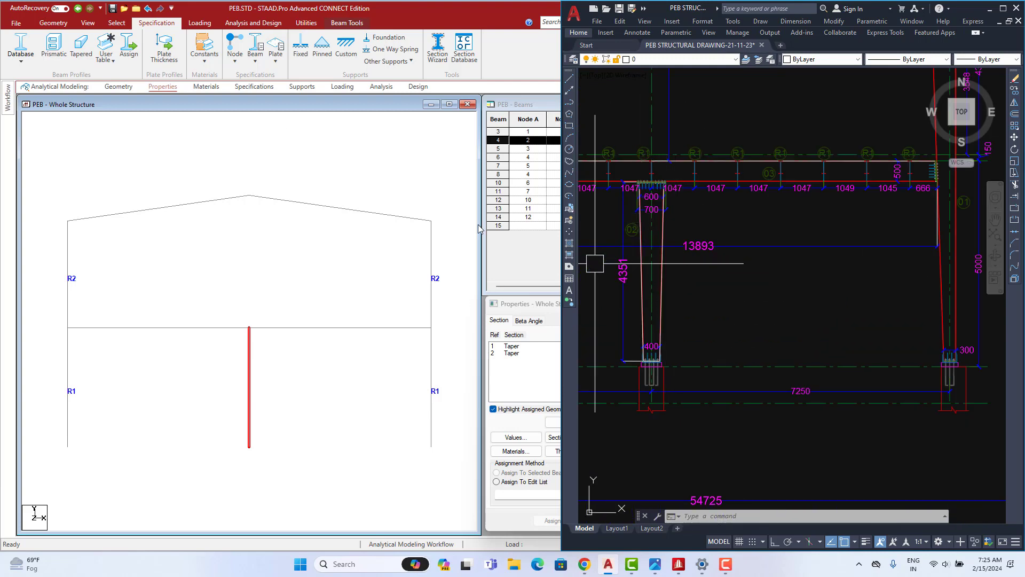
- Examine the middle column's dimensions in the AutoCAD drawing and its plate thicknesses in the section table
{"action": "scroll", "coordinate": [742, 336], "scroll_direction": "up", "scroll_amount": 3}
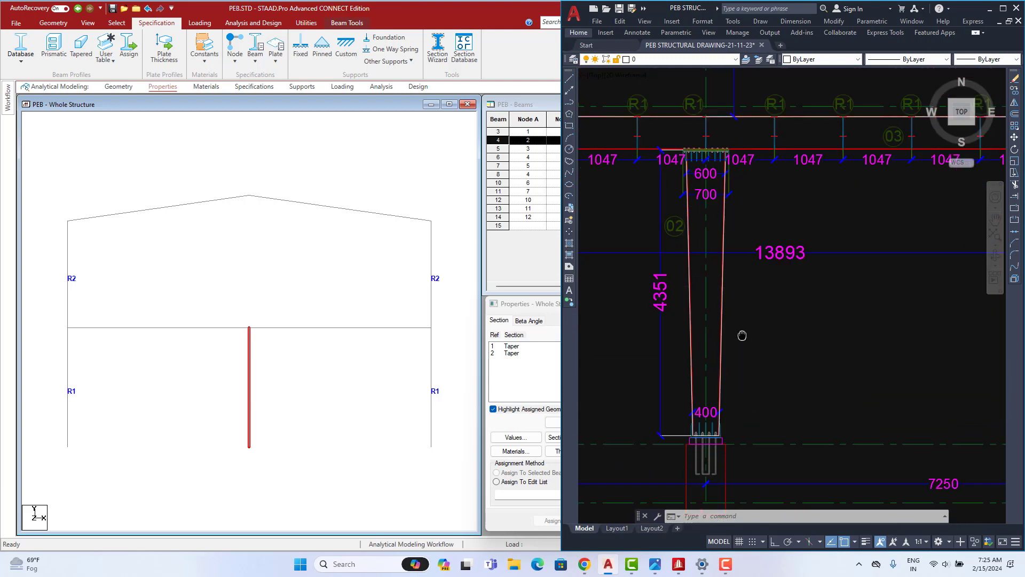
{"action": "scroll", "coordinate": [743, 299], "scroll_direction": "down", "scroll_amount": 5}
{"action": "scroll", "coordinate": [722, 194], "scroll_direction": "up", "scroll_amount": 5}
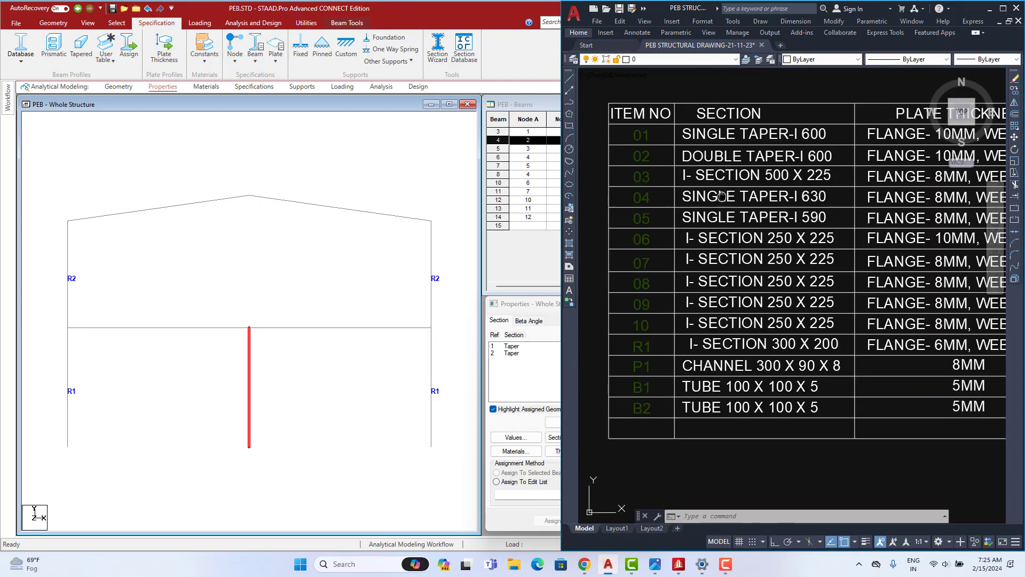
{"action": "middle_click_drag", "start_coordinate": [722, 196], "coordinate": [708, 253]}
{"action": "middle_click_drag", "start_coordinate": [787, 219], "coordinate": [738, 242]}
{"action": "middle_click_drag", "start_coordinate": [898, 247], "coordinate": [890, 248]}
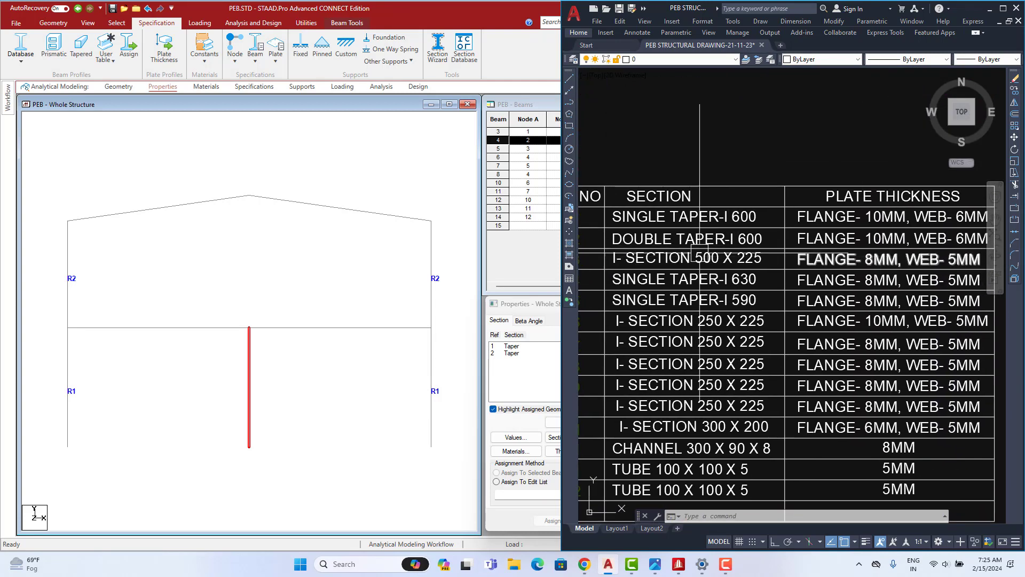
{"action": "middle_click_drag", "start_coordinate": [575, 345], "coordinate": [609, 340]}
- Switch to STAAD.Pro and start defining a new Tapered I section property with steel material
{"action": "left_click", "coordinate": [425, 321]}
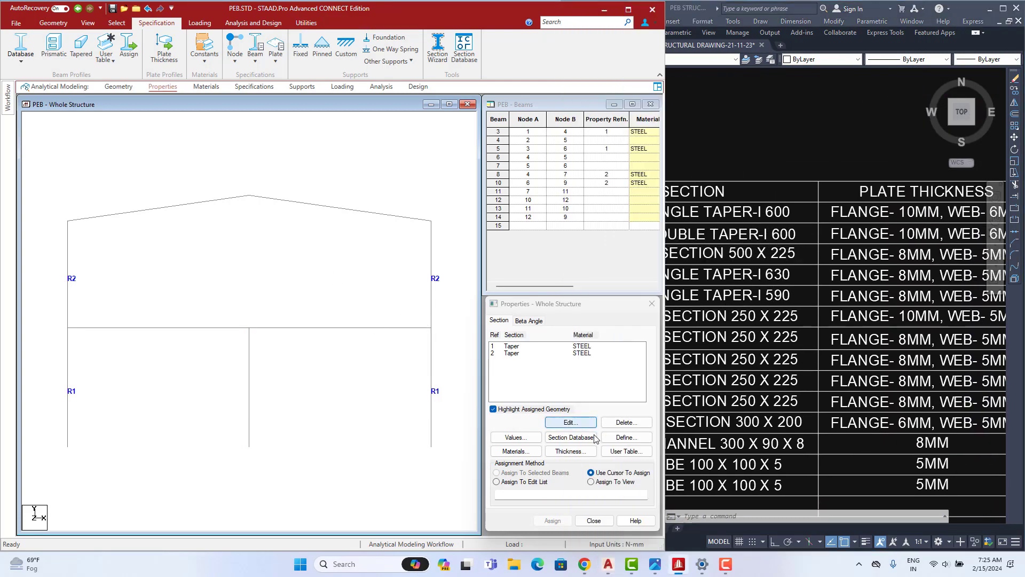
{"action": "left_click", "coordinate": [617, 437]}
{"action": "left_click", "coordinate": [185, 233]}
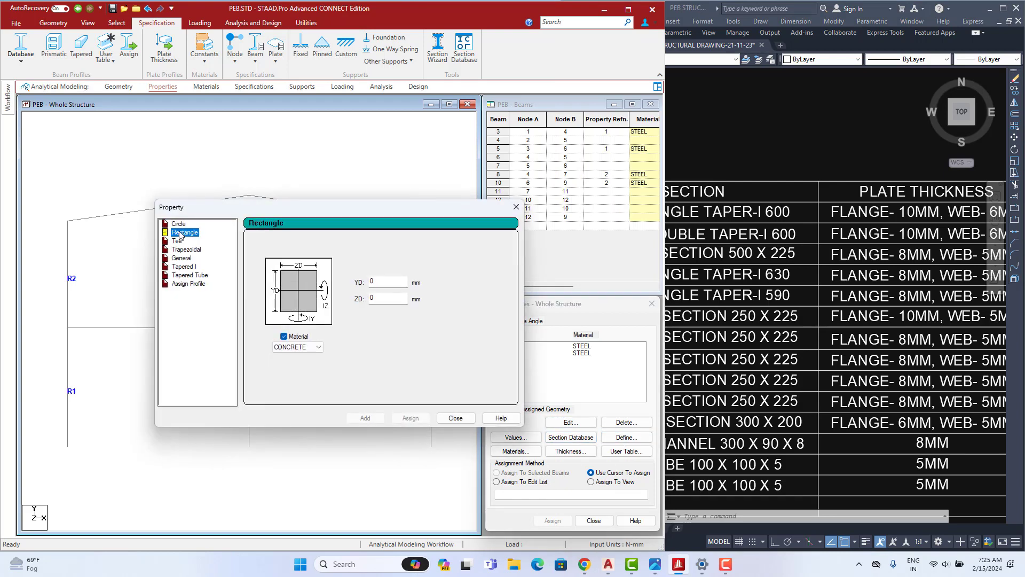
{"action": "left_click", "coordinate": [190, 275]}
{"action": "left_click", "coordinate": [188, 267]}
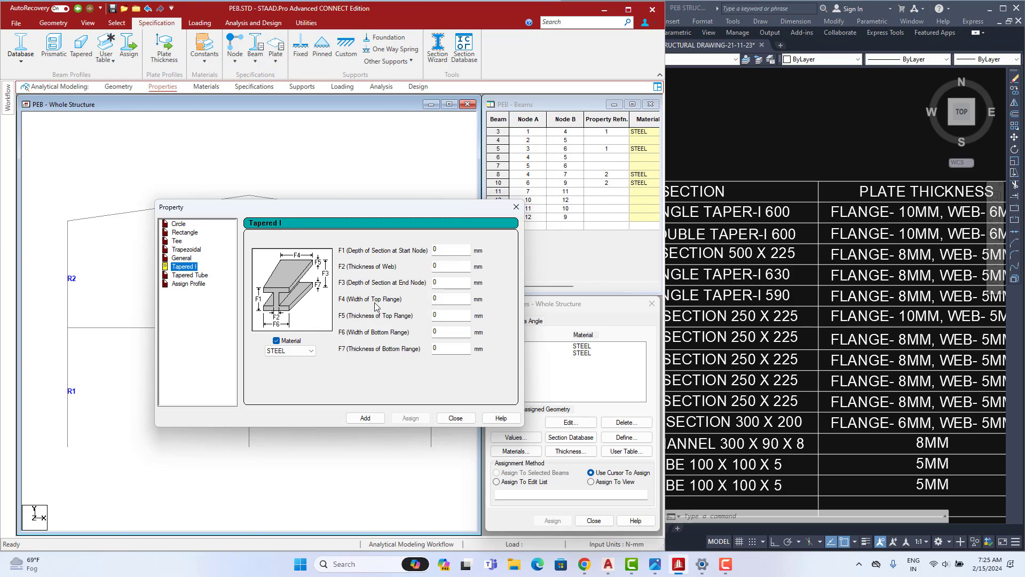
- Check the middle column's depths in the AutoCAD drawing, and set the section depth to 400 mm at the start node and 600 mm at the end node
{"action": "left_click", "coordinate": [736, 302]}
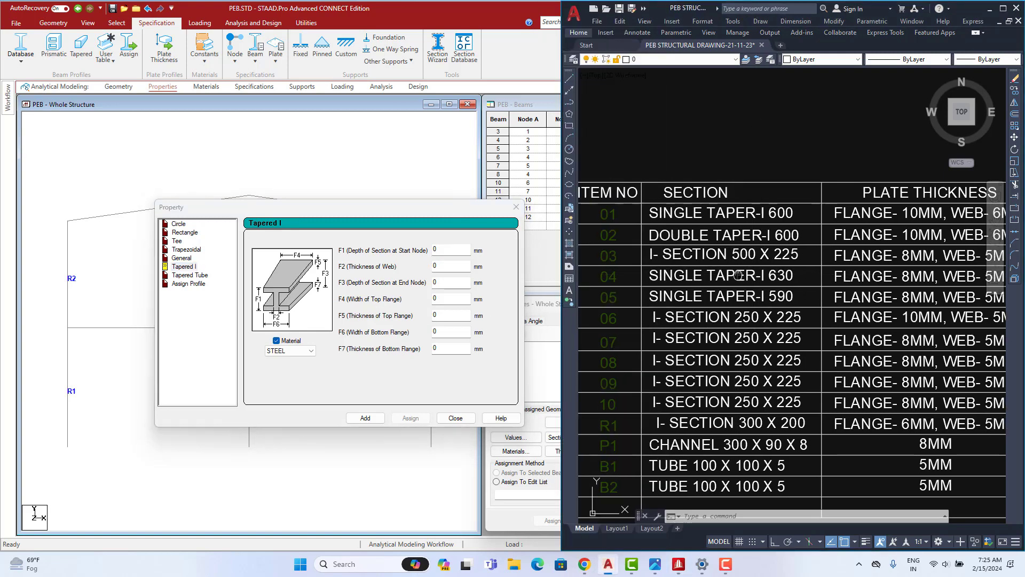
{"action": "scroll", "coordinate": [689, 322], "scroll_direction": "down", "scroll_amount": 5}
{"action": "scroll", "coordinate": [690, 322], "scroll_direction": "up", "scroll_amount": 5}
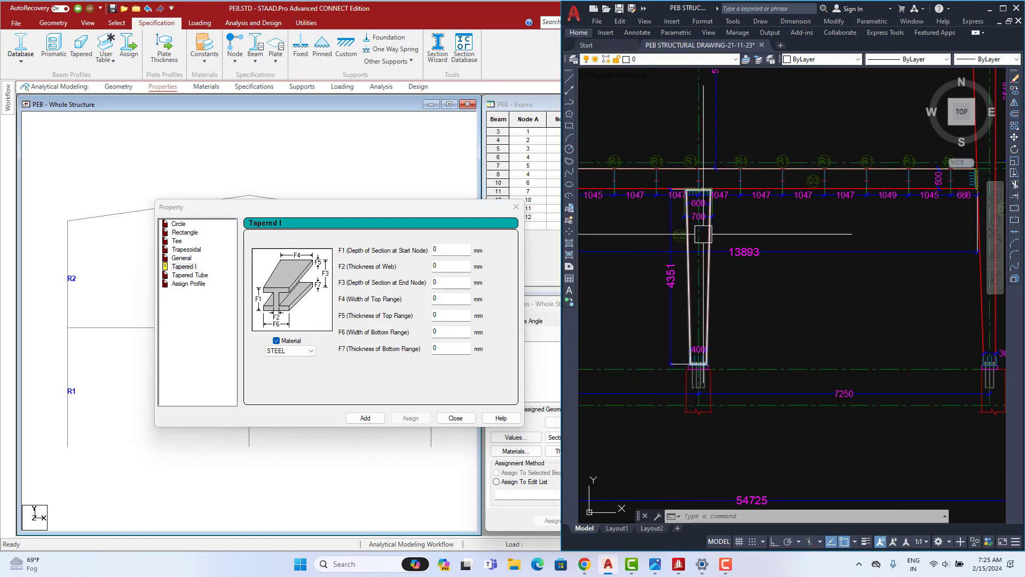
{"action": "scroll", "coordinate": [695, 207], "scroll_direction": "up", "scroll_amount": 2}
{"action": "scroll", "coordinate": [692, 211], "scroll_direction": "up", "scroll_amount": 4}
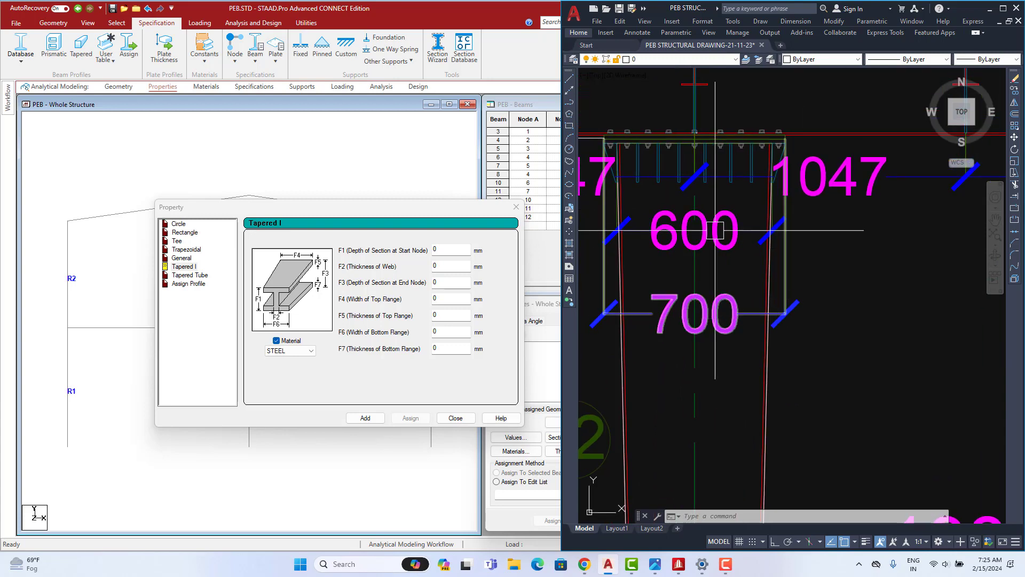
{"action": "left_click", "coordinate": [442, 253]}
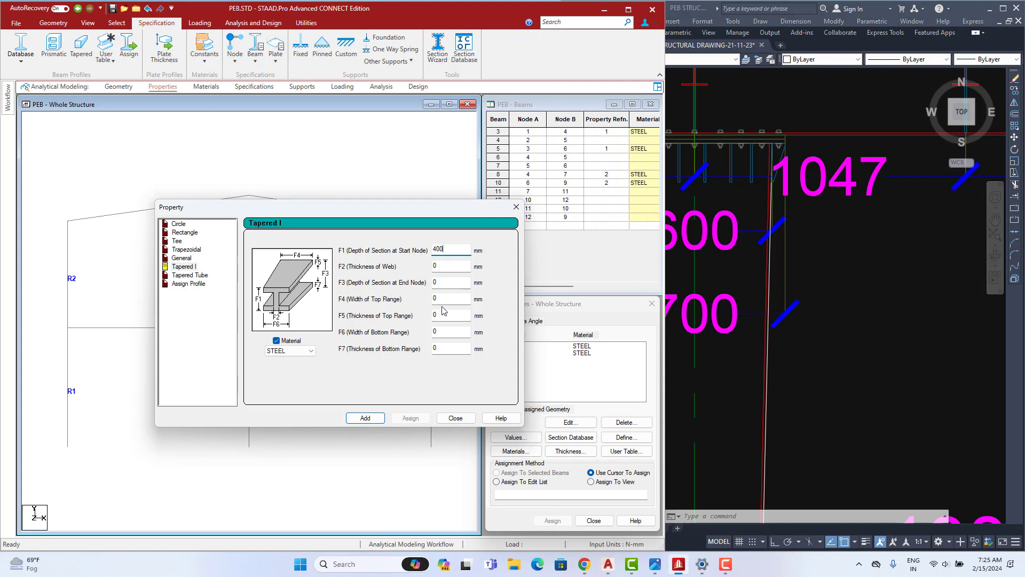
{"action": "left_click", "coordinate": [456, 286]}
- Set the web thickness to 6 mm, both flange thicknesses to 10 mm and both flange widths to 225 mm
{"action": "left_click", "coordinate": [447, 267]}
{"action": "left_click", "coordinate": [444, 352]}
{"action": "left_click", "coordinate": [443, 315]}
{"action": "key", "text": "shift+Tab"}
{"action": "left_click", "coordinate": [446, 332]}
{"action": "type", "text": "225"}
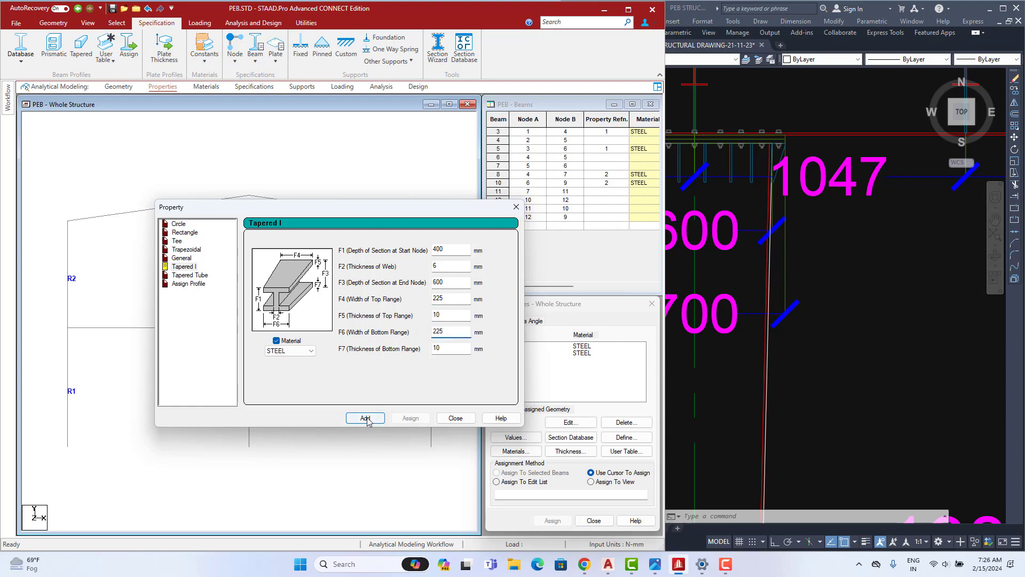
- Add the tapered section to the property list and assign it to the middle column
{"action": "left_click", "coordinate": [365, 417]}
{"action": "left_click", "coordinate": [455, 418]}
{"action": "left_click", "coordinate": [249, 363]}
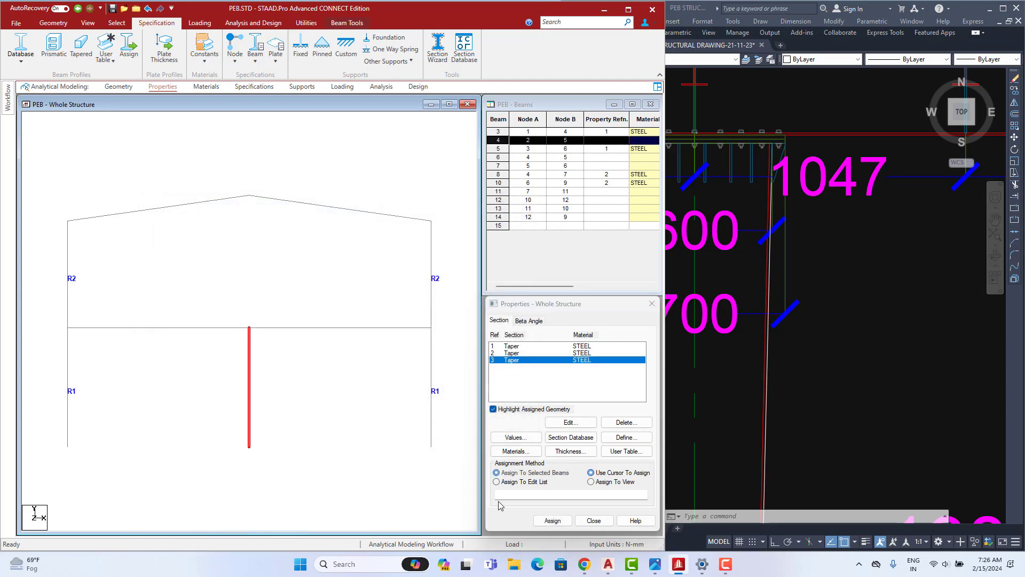
{"action": "left_click", "coordinate": [553, 521]}
{"action": "left_click", "coordinate": [597, 443]}
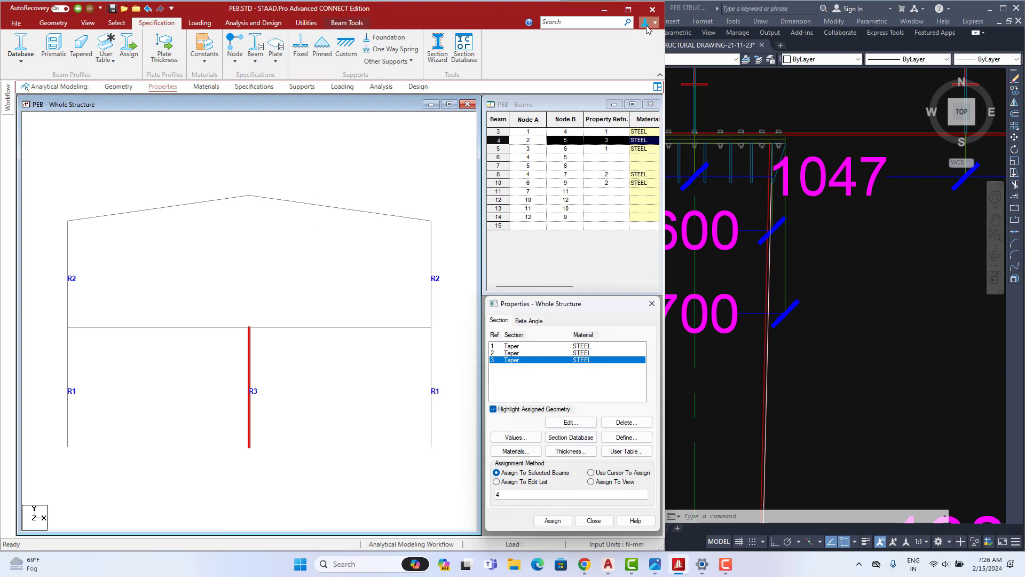
- Examine the three tapered columns in a maximized 3D rendered view, and return to the whole-structure properties view
{"action": "left_click", "coordinate": [628, 10]}
{"action": "right_click", "coordinate": [422, 231]}
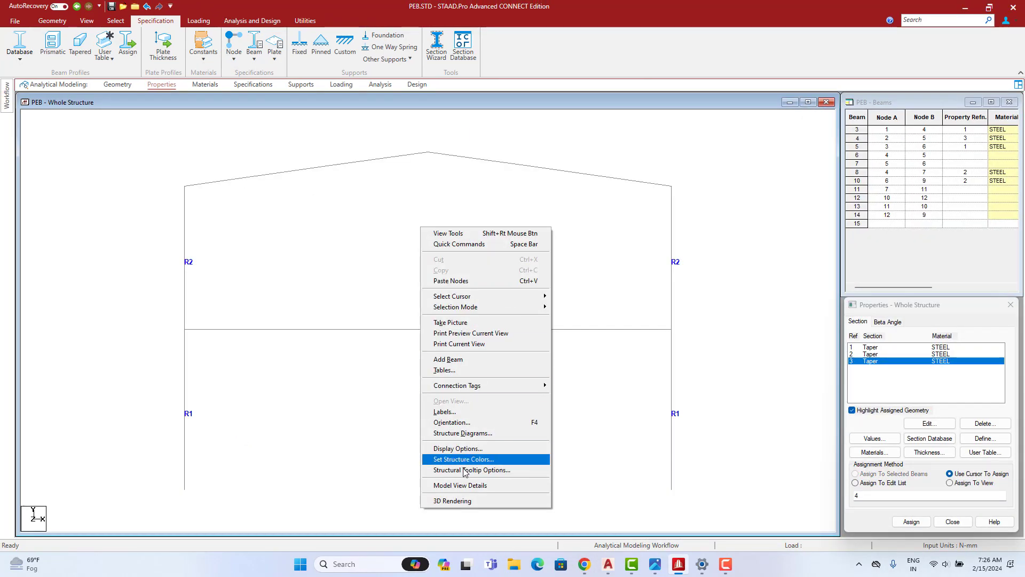
{"action": "left_click", "coordinate": [454, 500]}
{"action": "scroll", "coordinate": [403, 325], "scroll_direction": "up", "scroll_amount": 5}
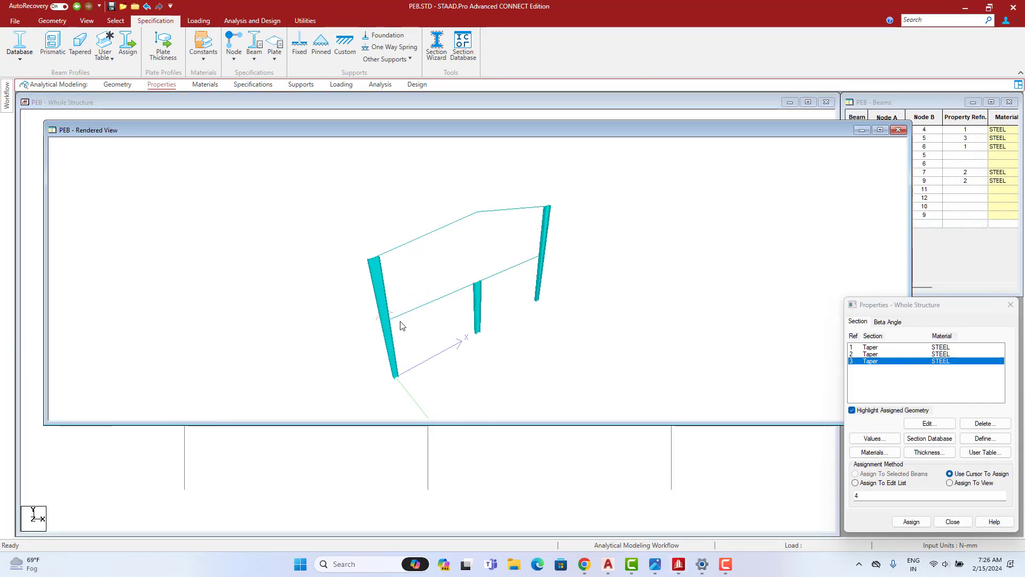
{"action": "left_click", "coordinate": [880, 130]}
{"action": "left_click_drag", "start_coordinate": [476, 283], "coordinate": [313, 396]}
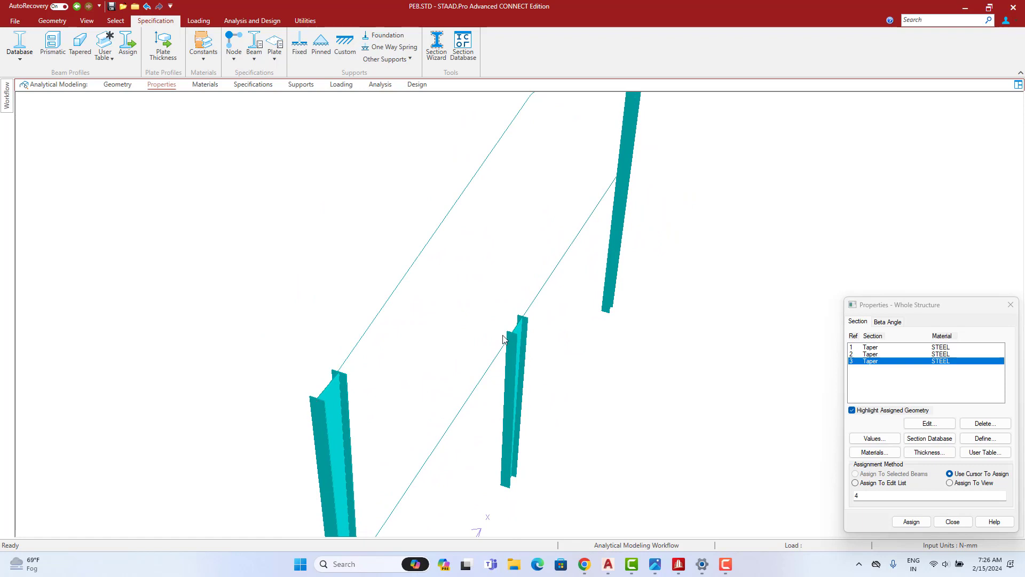
{"action": "left_click_drag", "start_coordinate": [517, 347], "coordinate": [179, 134]}
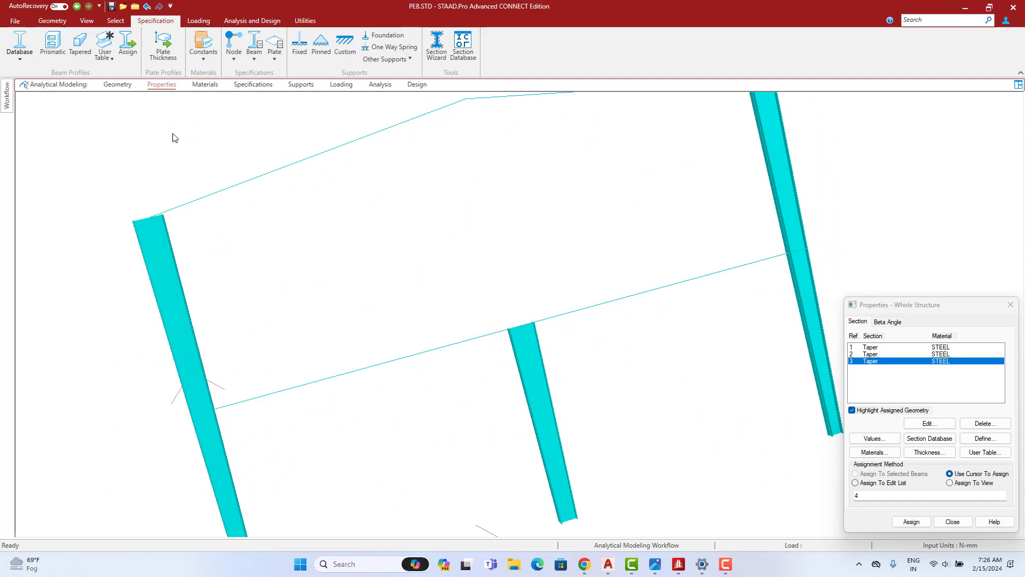
{"action": "left_click", "coordinate": [117, 84]}
{"action": "left_click", "coordinate": [162, 84]}
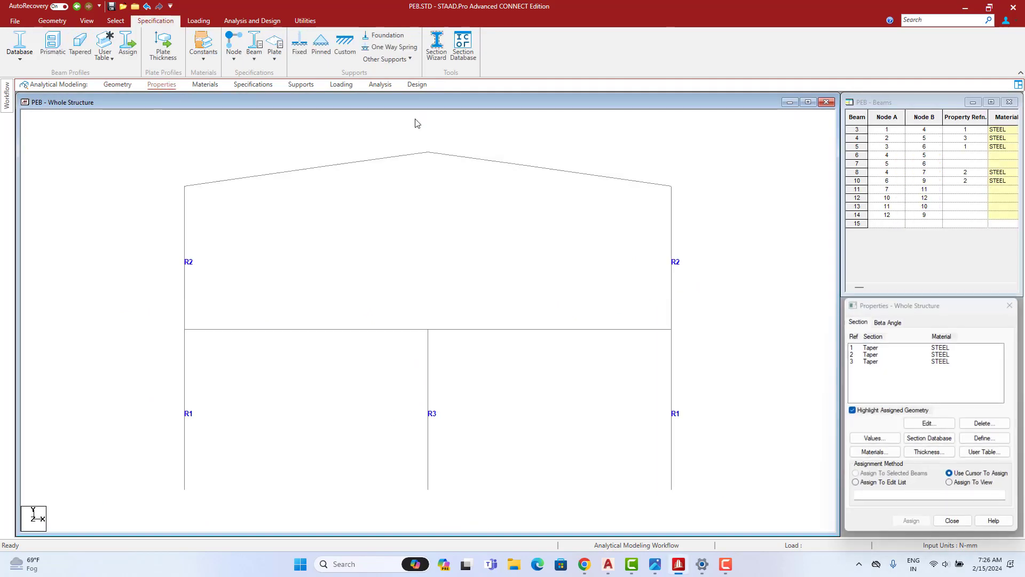
- Fit the STAAD.Pro window beside the AutoCAD drawing and examine the floor beam in the PEB frame elevation
{"action": "left_click", "coordinate": [991, 9]}
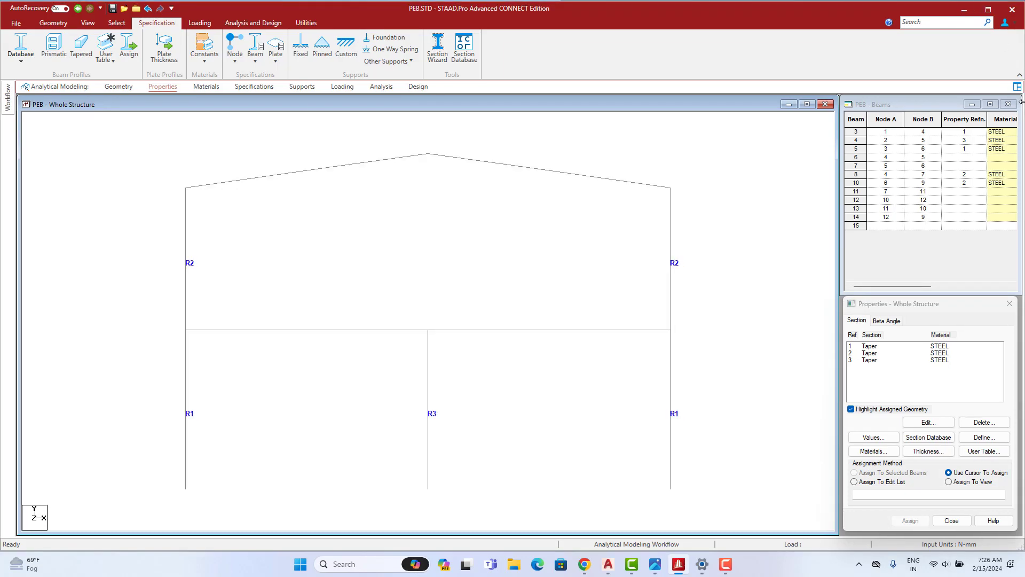
{"action": "left_click_drag", "start_coordinate": [1023, 101], "coordinate": [525, 138]}
{"action": "scroll", "coordinate": [774, 225], "scroll_direction": "down", "scroll_amount": 5}
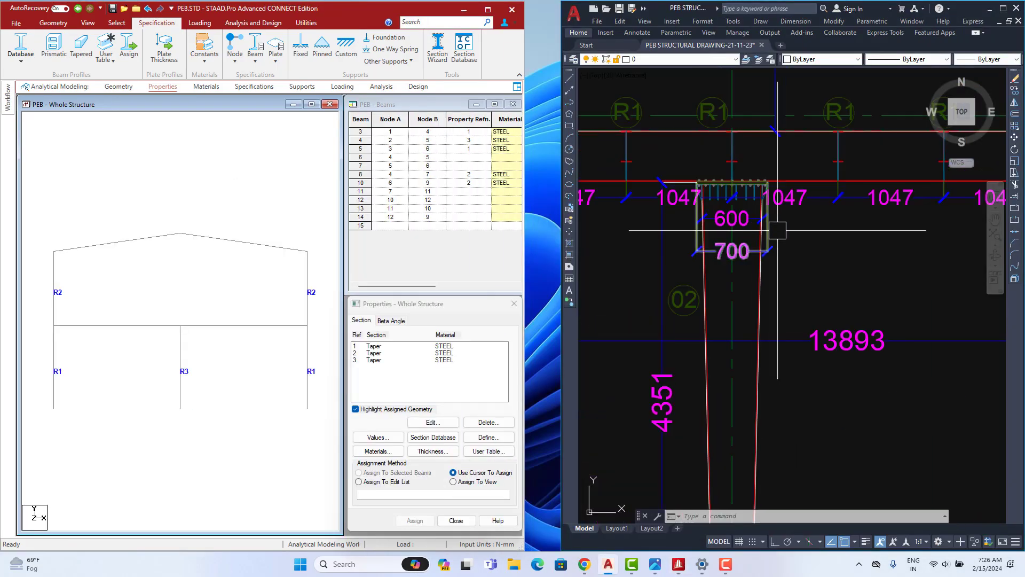
{"action": "mouse_move", "coordinate": [808, 283]}
{"action": "middle_mouse_down"}
{"action": "mouse_move", "coordinate": [865, 283]}
{"action": "mouse_move", "coordinate": [884, 304]}
{"action": "middle_mouse_up"}
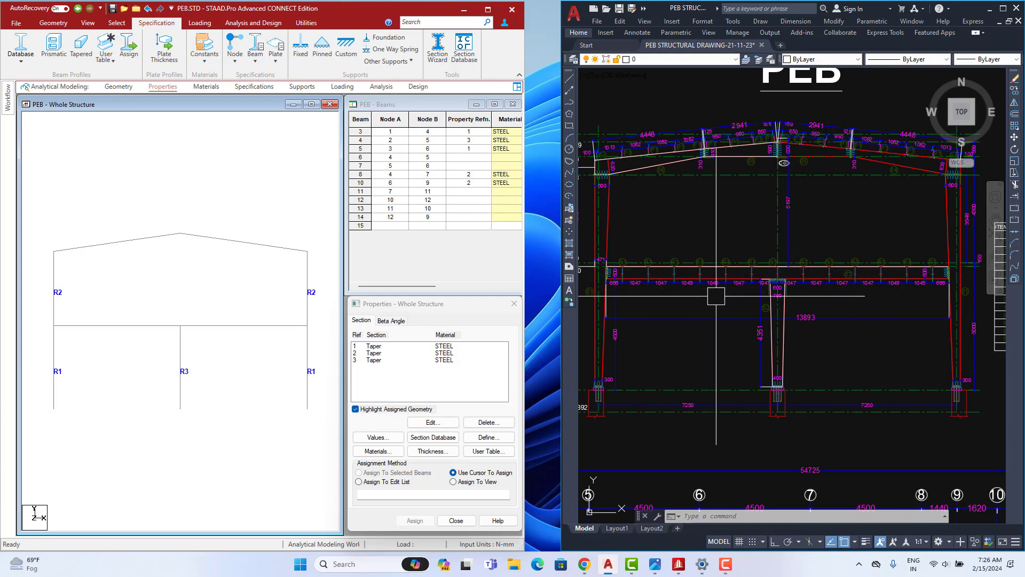
{"action": "scroll", "coordinate": [657, 284], "scroll_direction": "up", "scroll_amount": 5}
{"action": "scroll", "coordinate": [685, 287], "scroll_direction": "down", "scroll_amount": 5}
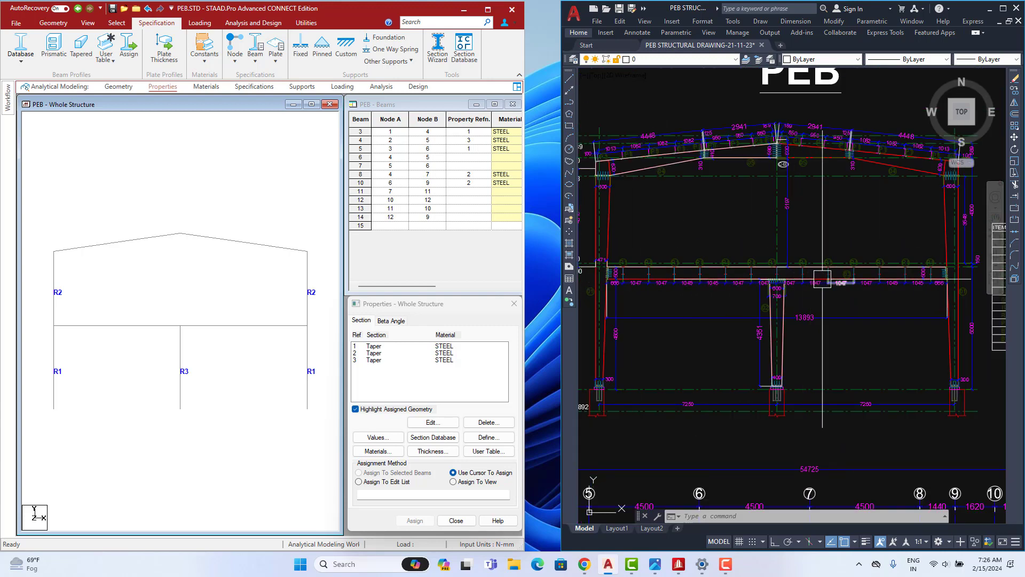
{"action": "scroll", "coordinate": [823, 283], "scroll_direction": "up", "scroll_amount": 4}
{"action": "scroll", "coordinate": [742, 299], "scroll_direction": "down", "scroll_amount": 7}
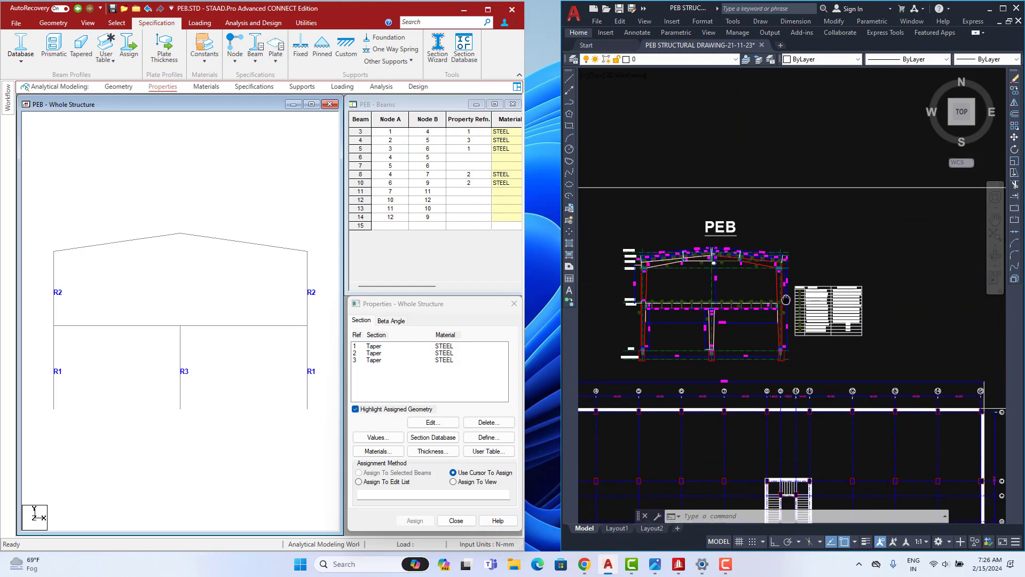
- Look up the section size and plate thickness of item 03 in the drawing's section table
{"action": "scroll", "coordinate": [813, 295], "scroll_direction": "up", "scroll_amount": 5}
{"action": "mouse_move", "coordinate": [813, 283]}
{"action": "middle_mouse_down"}
{"action": "mouse_move", "coordinate": [755, 296]}
{"action": "mouse_move", "coordinate": [781, 295]}
{"action": "middle_mouse_up"}
{"action": "scroll", "coordinate": [780, 294], "scroll_direction": "up", "scroll_amount": 2}
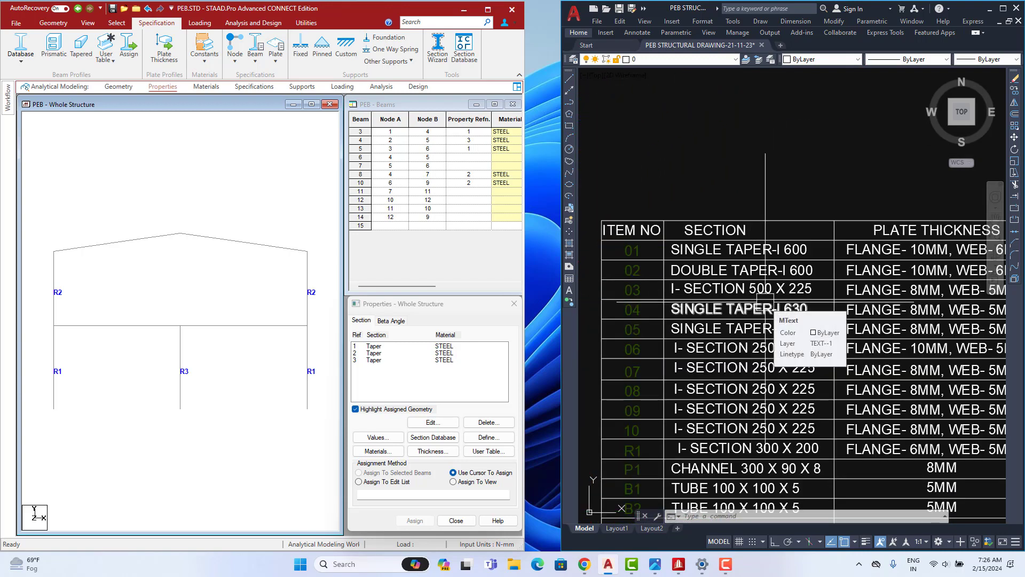
{"action": "scroll", "coordinate": [765, 302], "scroll_direction": "down", "scroll_amount": 2}
{"action": "scroll", "coordinate": [761, 306], "scroll_direction": "up", "scroll_amount": 2}
{"action": "mouse_move", "coordinate": [778, 298]}
{"action": "middle_mouse_down"}
{"action": "mouse_move", "coordinate": [761, 306]}
{"action": "mouse_move", "coordinate": [769, 314]}
{"action": "middle_mouse_up"}
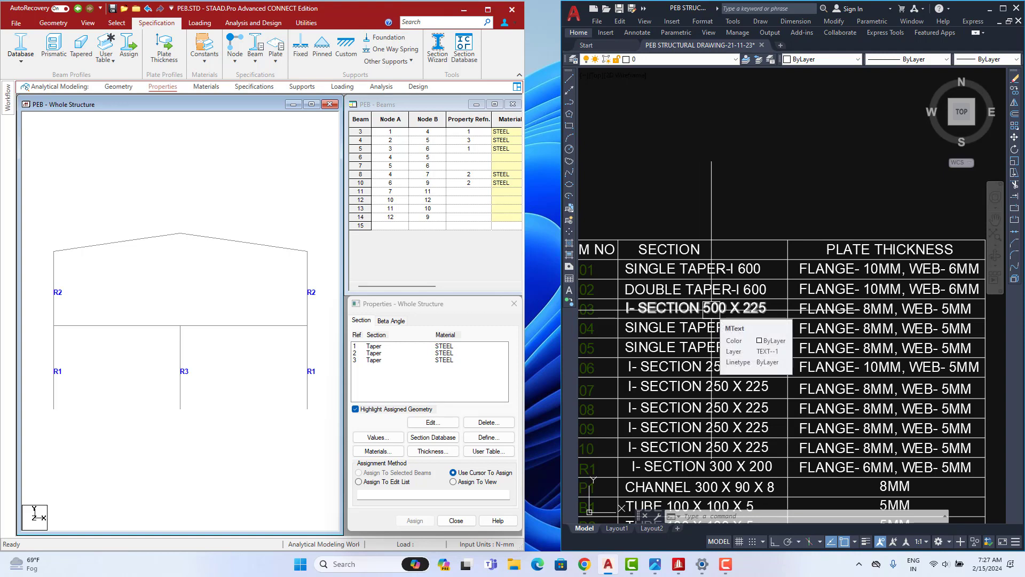
{"action": "left_click", "coordinate": [441, 439]}
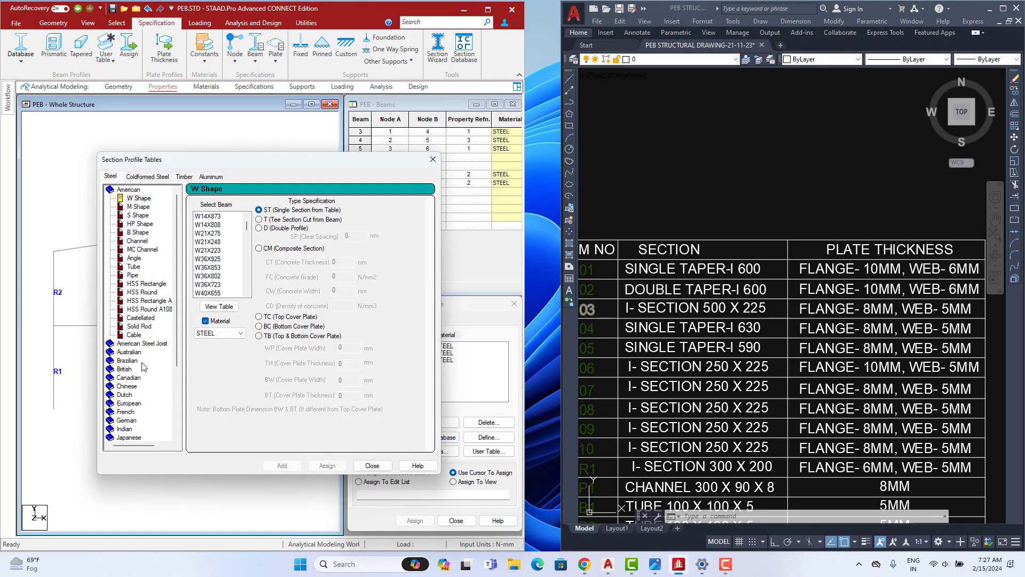
{"action": "left_click", "coordinate": [125, 430]}
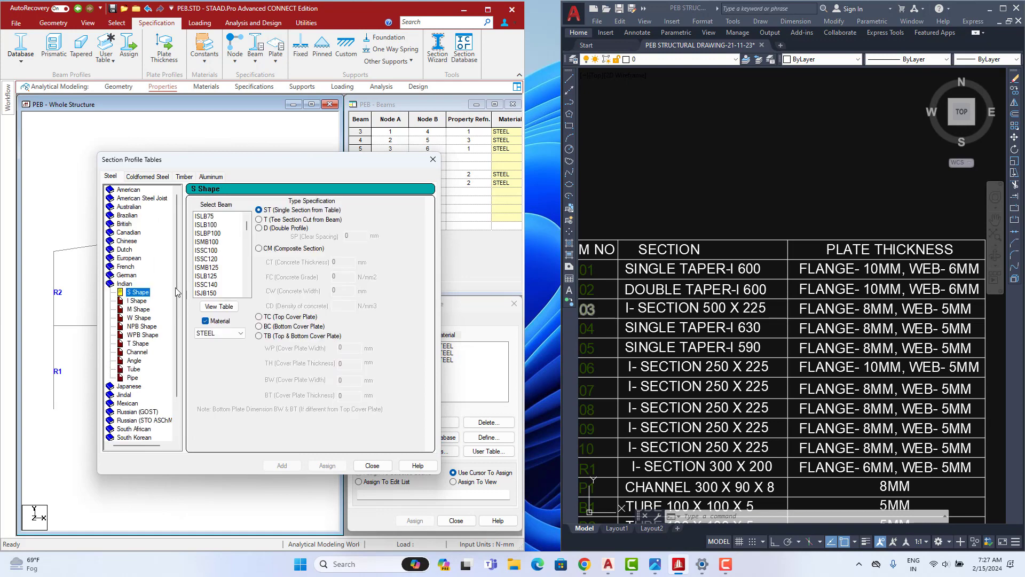
{"action": "scroll", "coordinate": [205, 247], "scroll_direction": "down", "scroll_amount": 3}
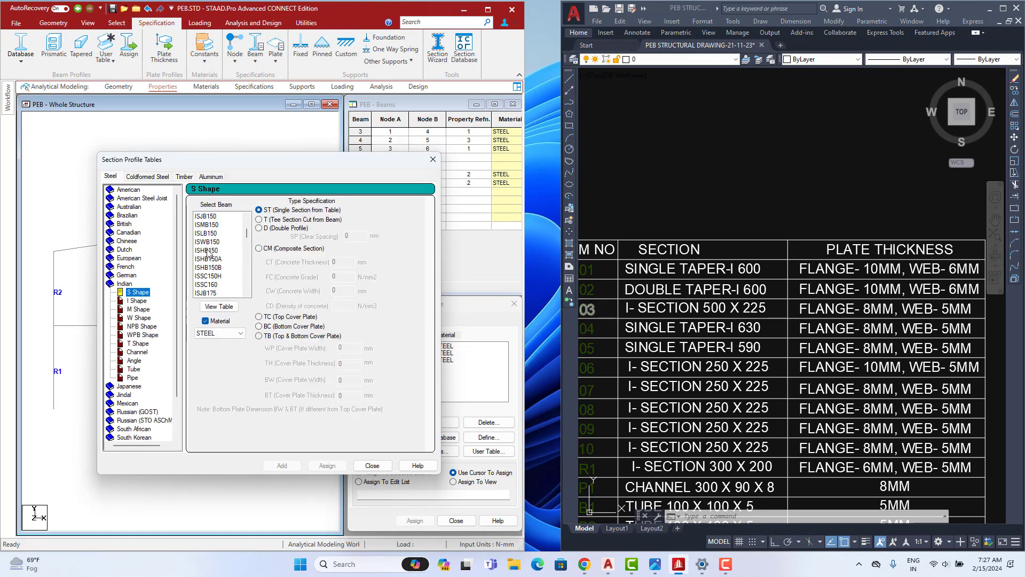
{"action": "left_click", "coordinate": [433, 159]}
{"action": "left_click", "coordinate": [285, 229]}
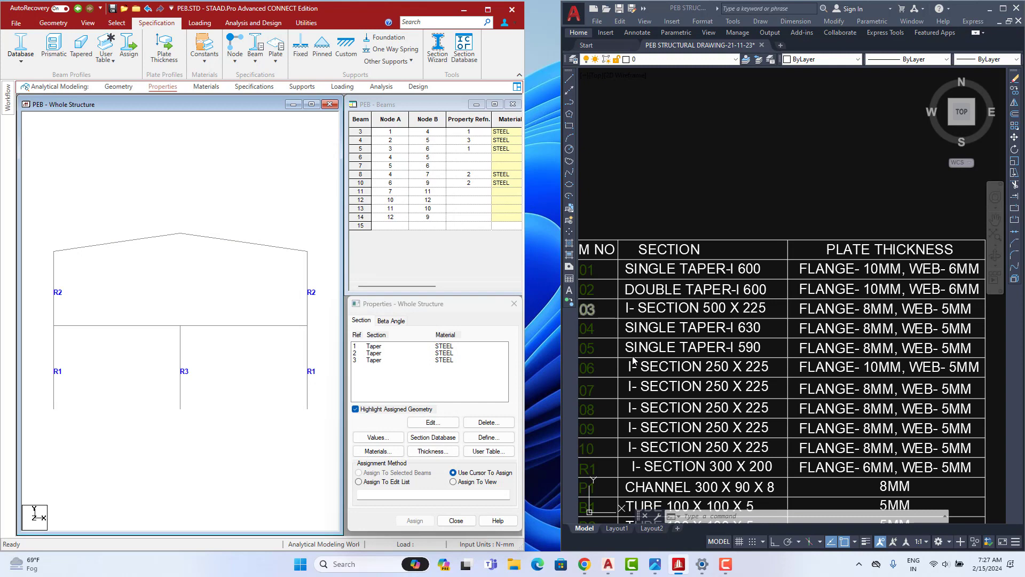
- Check item 03 in the drawing's section table and start a new steel Tapered I section definition
{"action": "left_click", "coordinate": [746, 350]}
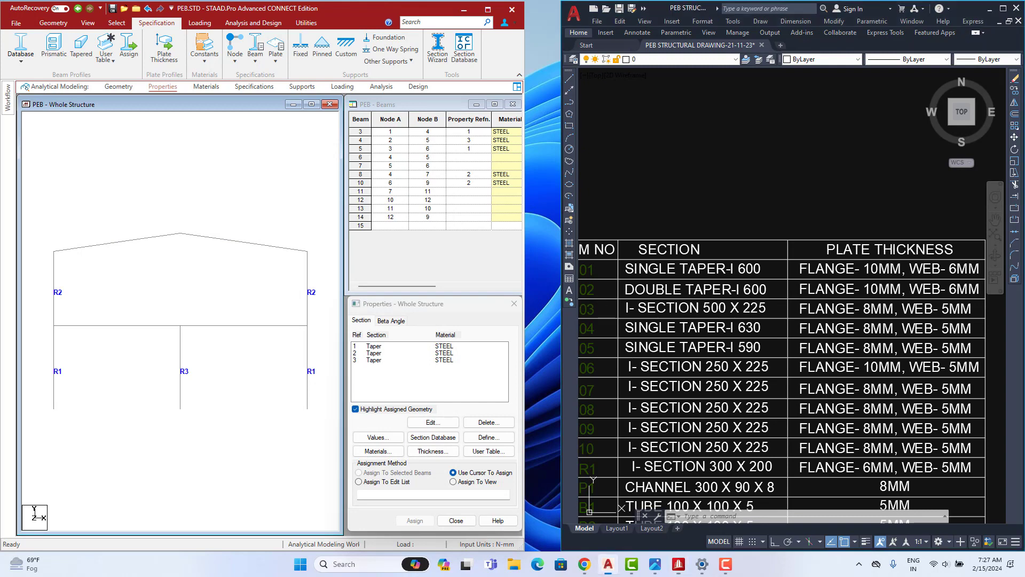
{"action": "middle_click_drag", "start_coordinate": [649, 310], "coordinate": [699, 302]}
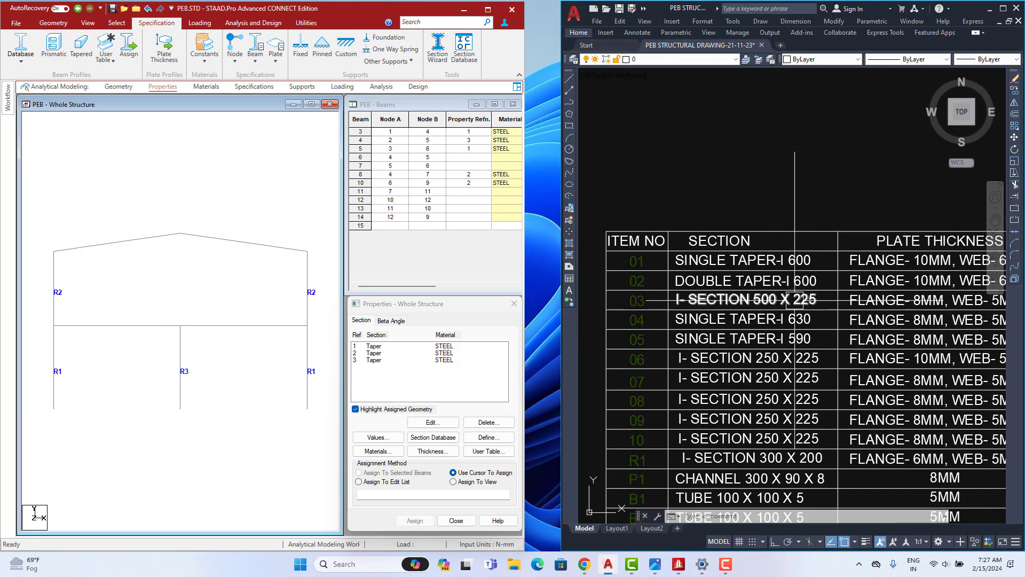
{"action": "middle_click_drag", "start_coordinate": [809, 299], "coordinate": [758, 300]}
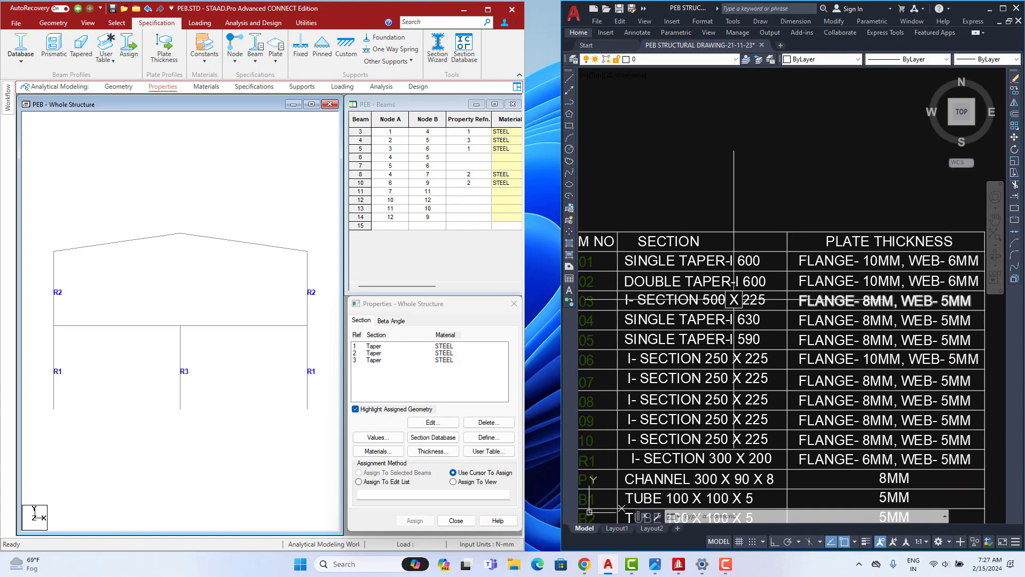
{"action": "left_click", "coordinate": [438, 440]}
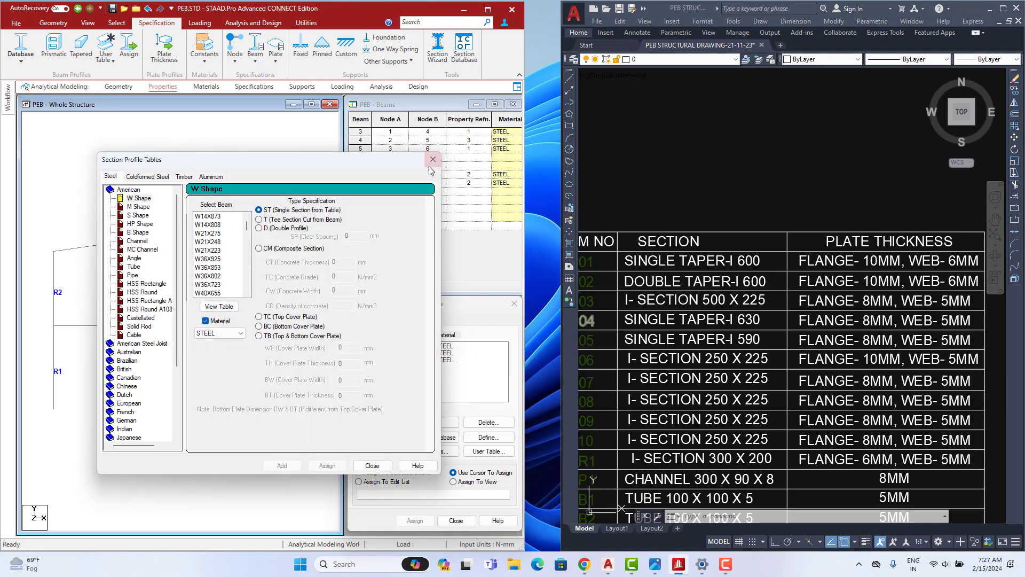
{"action": "left_click", "coordinate": [433, 158]}
{"action": "left_click", "coordinate": [478, 438]}
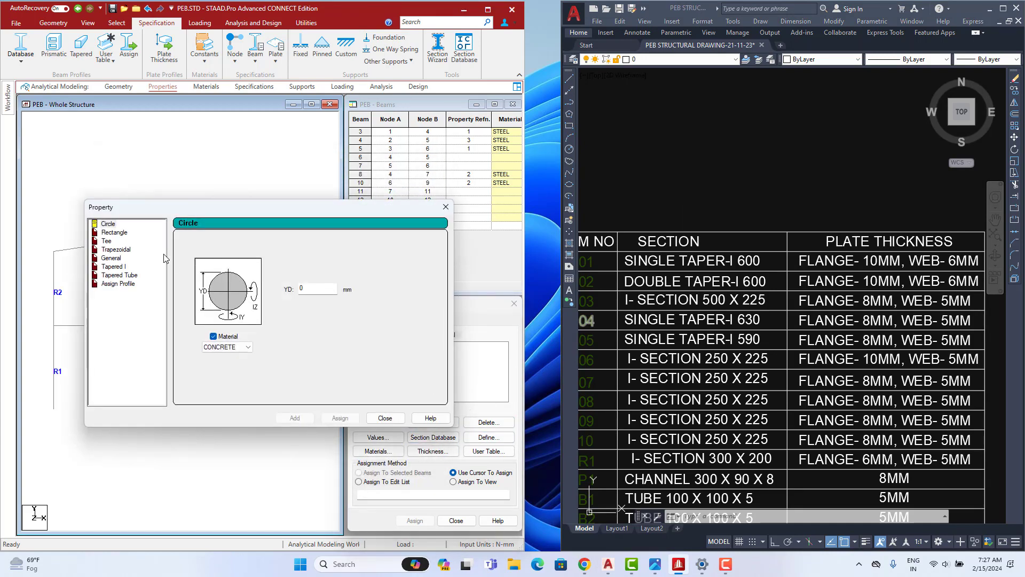
{"action": "left_click", "coordinate": [113, 267]}
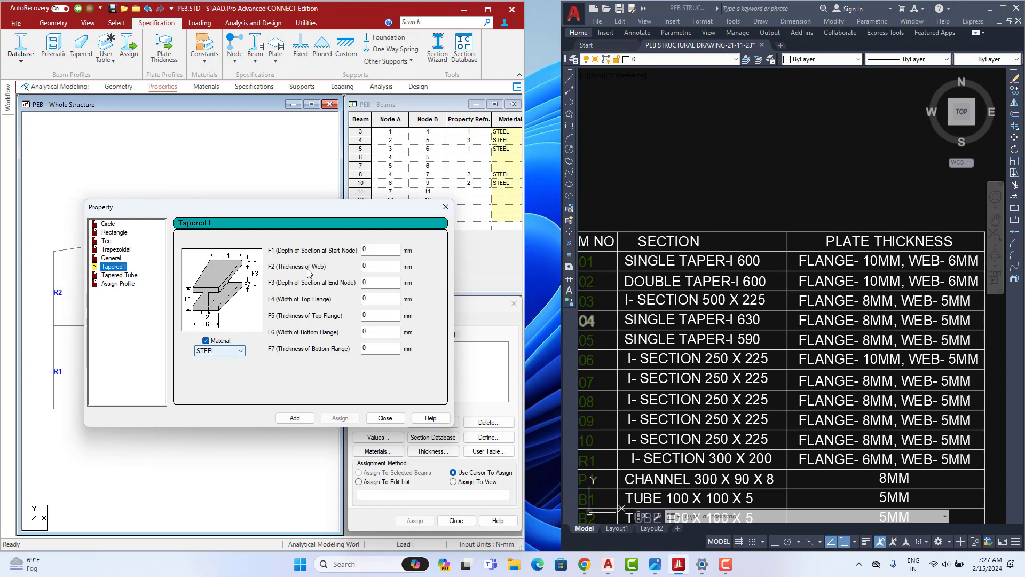
{"action": "middle_click_drag", "start_coordinate": [750, 339], "coordinate": [779, 333]}
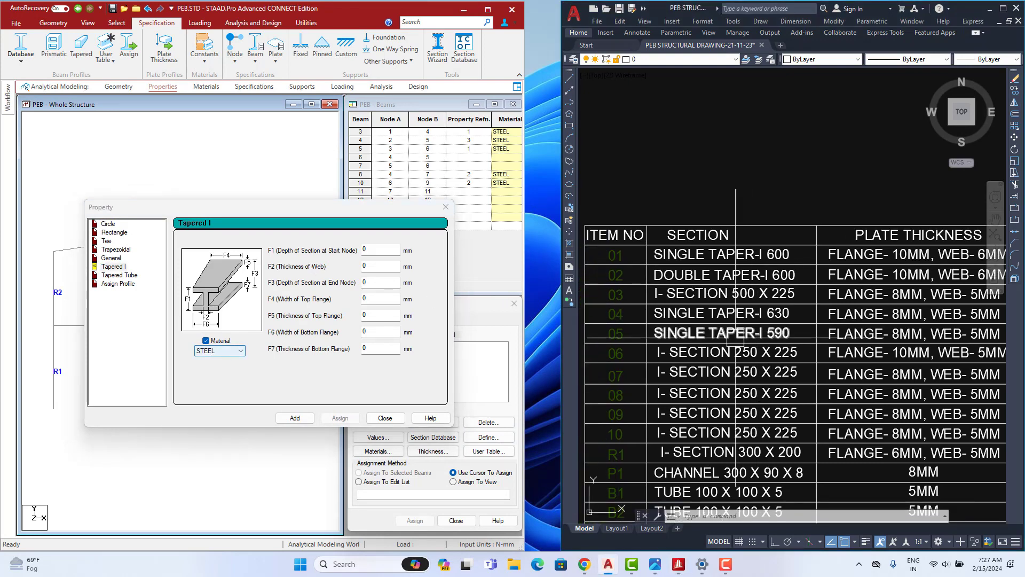
{"action": "left_click", "coordinate": [202, 216]}
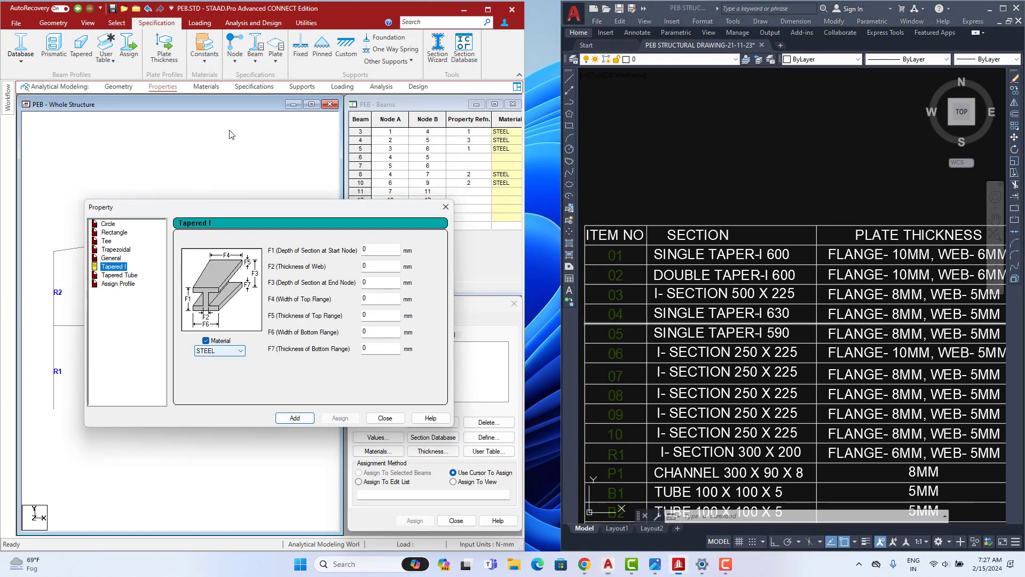
{"action": "left_click_drag", "start_coordinate": [203, 208], "coordinate": [237, 26]}
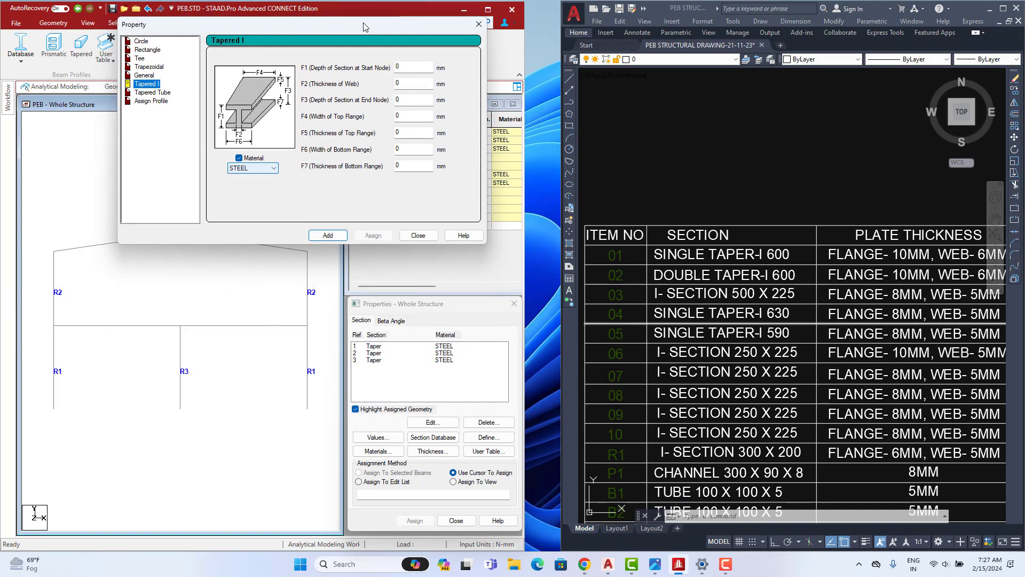
{"action": "left_click_drag", "start_coordinate": [363, 26], "coordinate": [334, 251]}
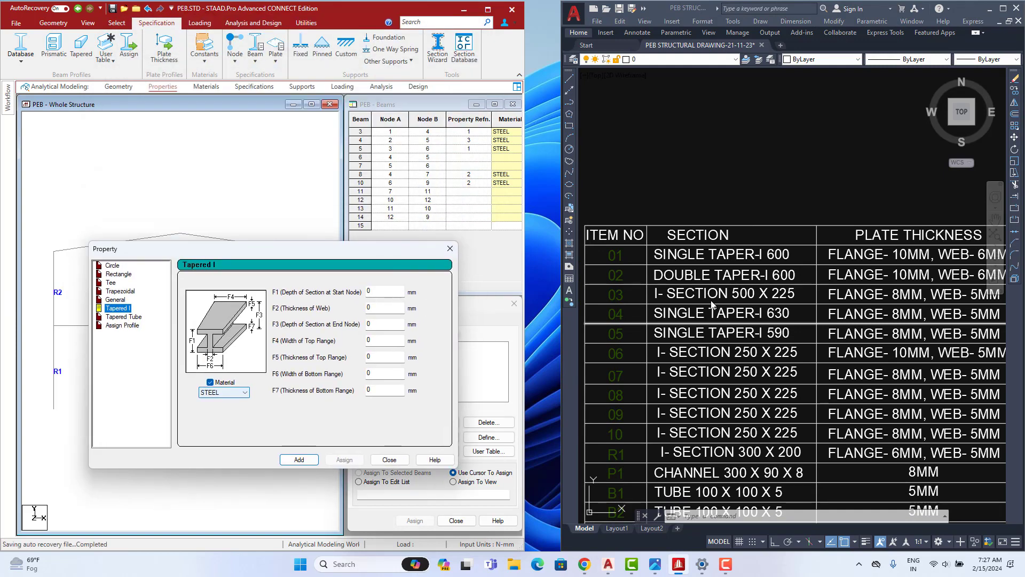
- Fill in the tapered section from item 03: 500 mm start and end depths, 225 mm flange widths, 5 mm web and 8 mm flanges
{"action": "double_click", "coordinate": [376, 292]}
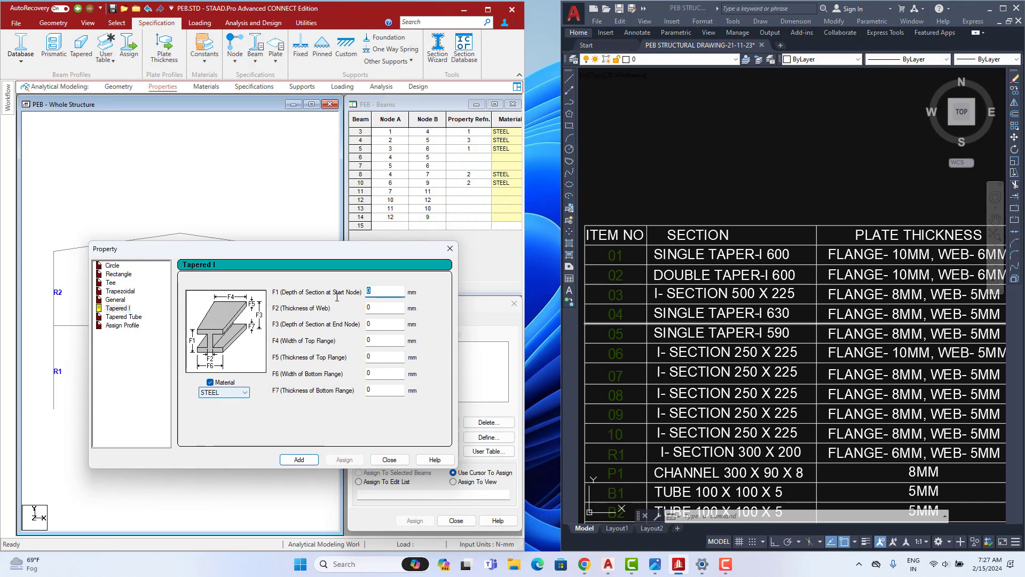
{"action": "key", "text": "Tab"}
{"action": "key", "text": "Tab"}
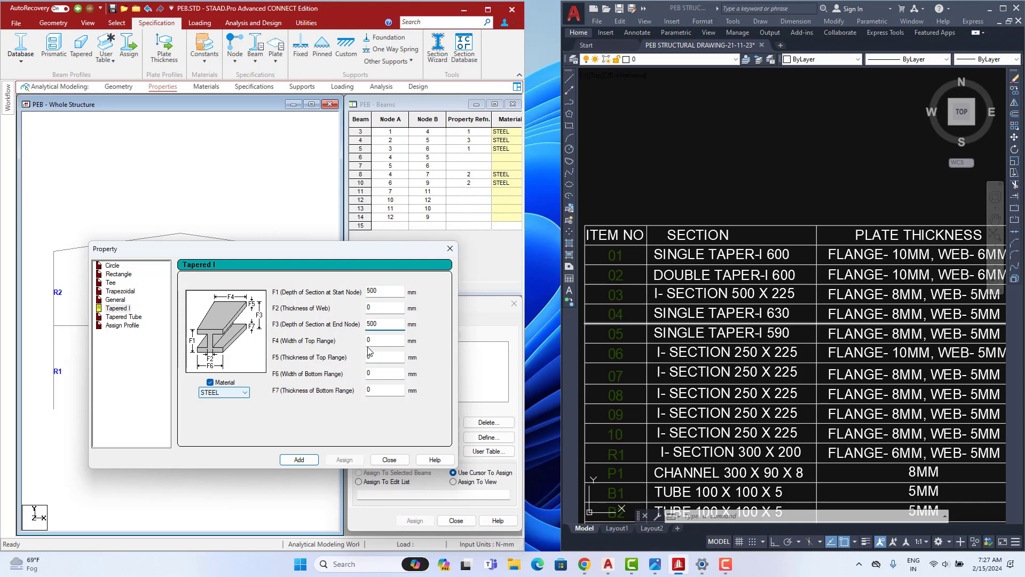
{"action": "key", "text": "Tab"}
{"action": "double_click", "coordinate": [372, 373]}
{"action": "double_click", "coordinate": [386, 308]}
{"action": "double_click", "coordinate": [387, 360]}
{"action": "left_click_drag", "start_coordinate": [386, 391], "coordinate": [347, 392]}
{"action": "type", "text": "8"}
- Add the 500 mm deep section to the property list and assign it to both floor beam members
{"action": "left_click", "coordinate": [304, 461]}
{"action": "left_click", "coordinate": [389, 460]}
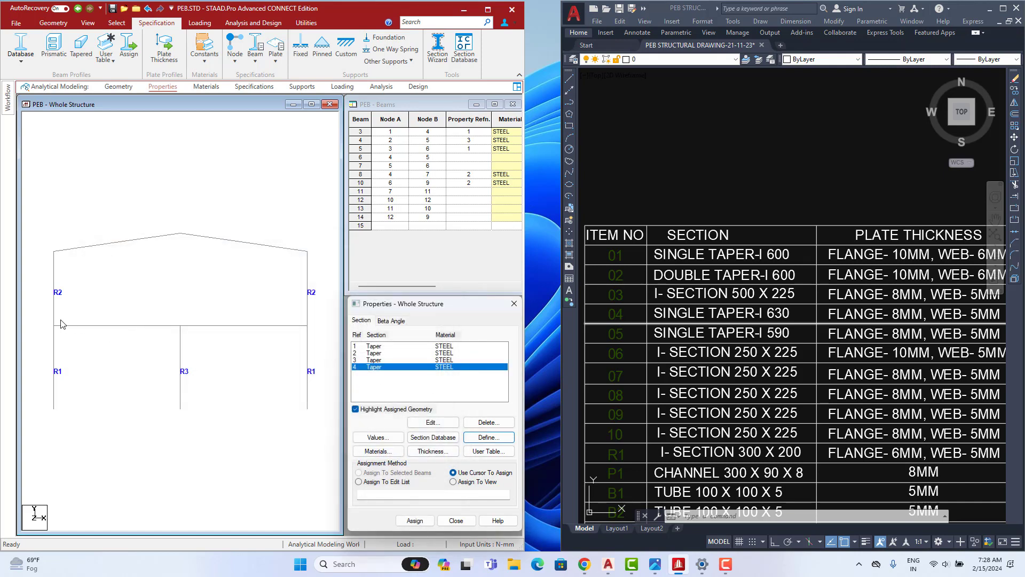
{"action": "left_click", "coordinate": [36, 317]}
{"action": "left_click_drag", "start_coordinate": [36, 317], "coordinate": [327, 335]}
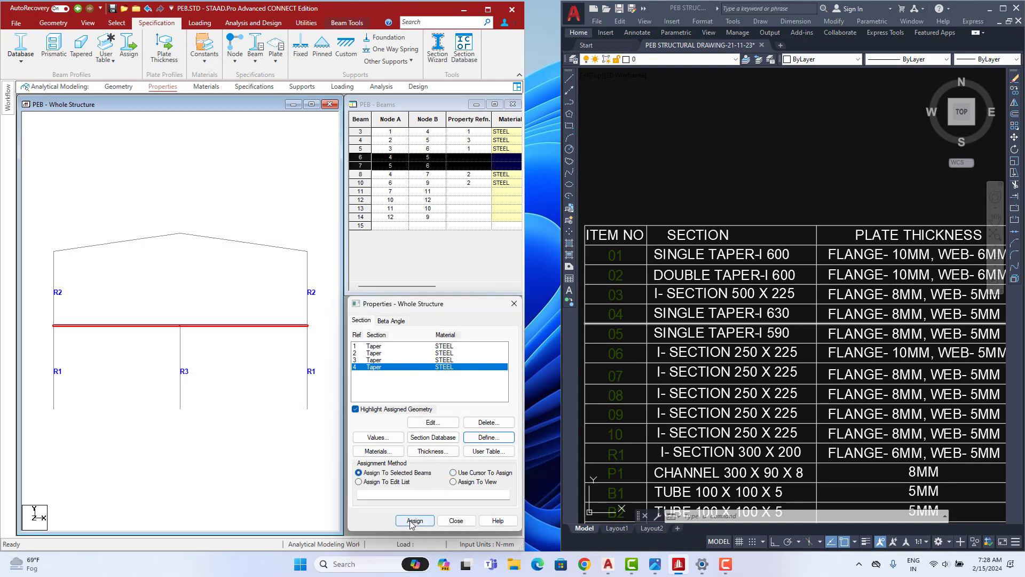
{"action": "left_click", "coordinate": [415, 521]}
{"action": "left_click", "coordinate": [466, 444]}
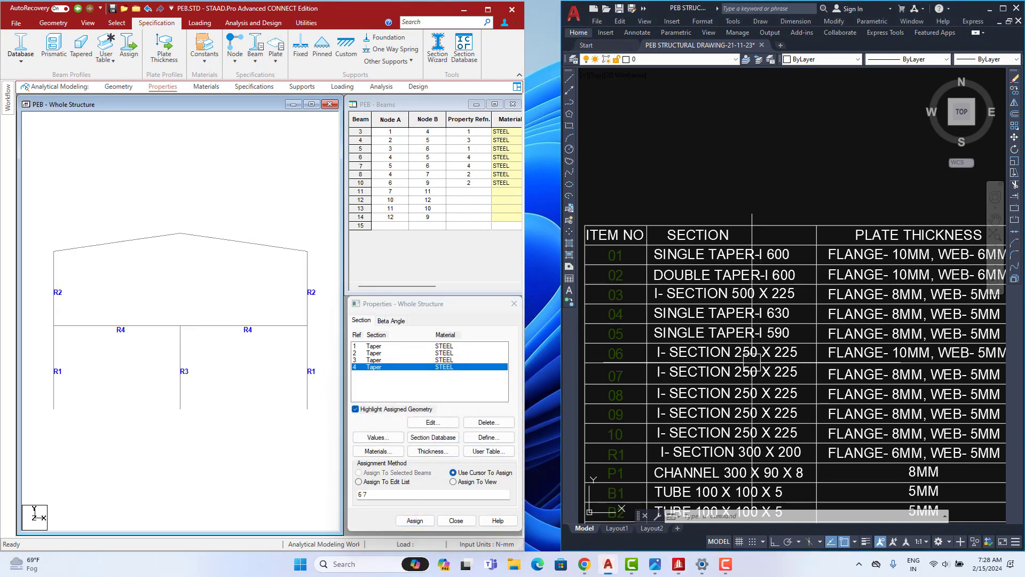
- Examine the floor beam and columns from several angles in a 3D rendered view, and close that view
{"action": "right_click", "coordinate": [245, 366]}
{"action": "left_click", "coordinate": [274, 358]}
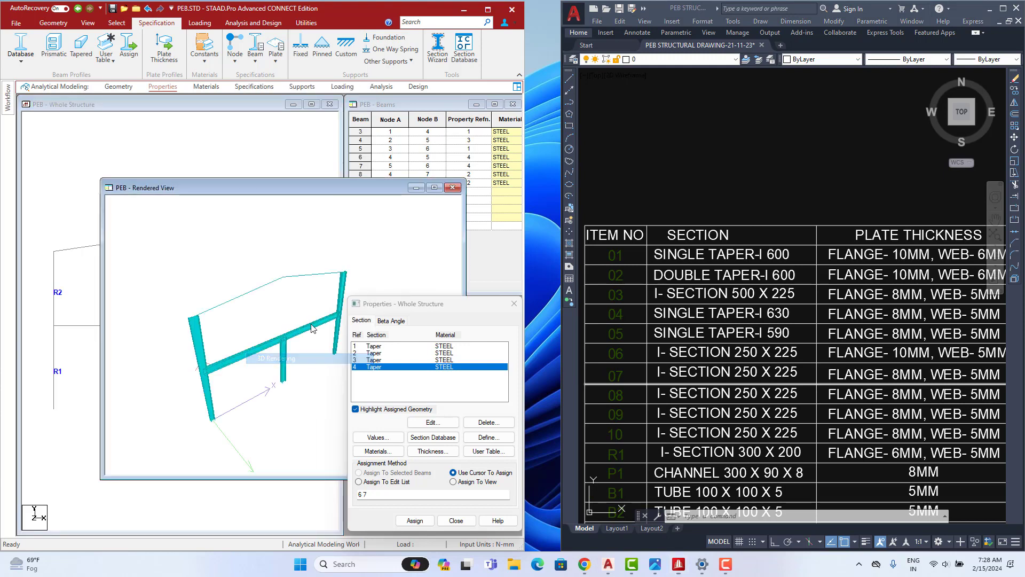
{"action": "left_click_drag", "start_coordinate": [273, 358], "coordinate": [224, 405]}
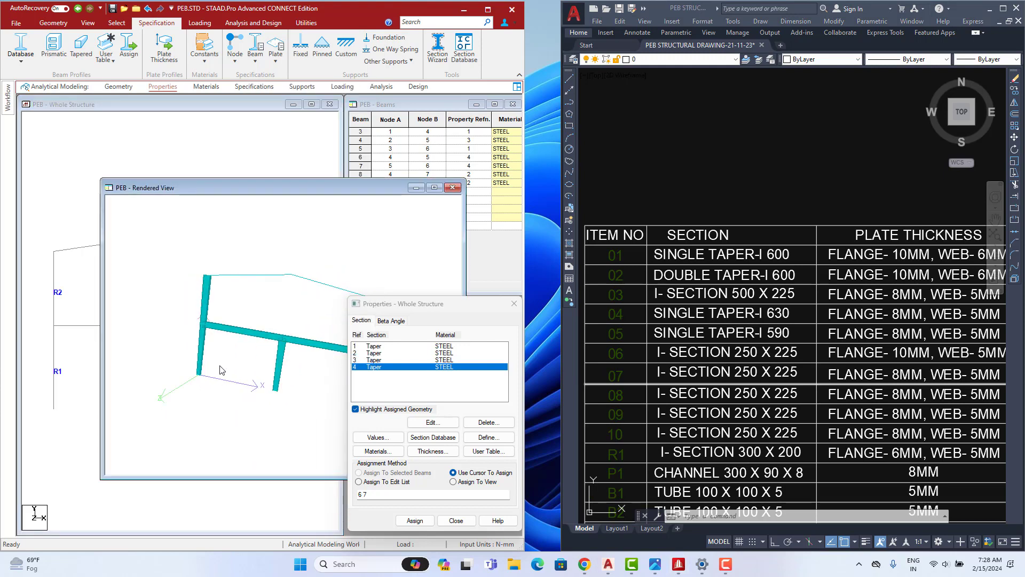
{"action": "left_click_drag", "start_coordinate": [219, 366], "coordinate": [250, 368]}
{"action": "left_click", "coordinate": [450, 188]}
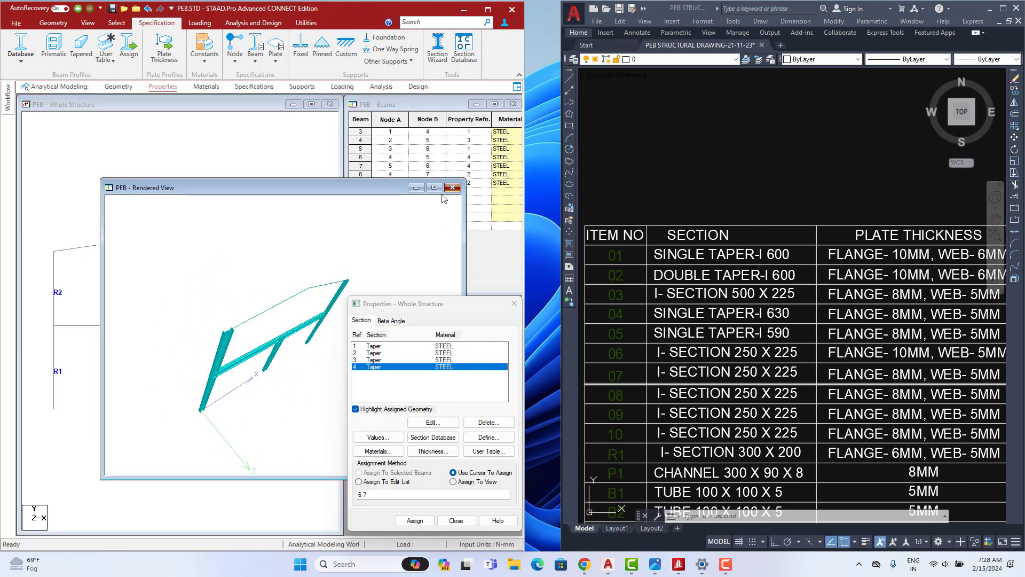
- Examine the rafter segments in the drawing's PEB elevation, including their item numbers and depths at the eave, splice and ridge
{"action": "scroll", "coordinate": [742, 327], "scroll_direction": "down", "scroll_amount": 5}
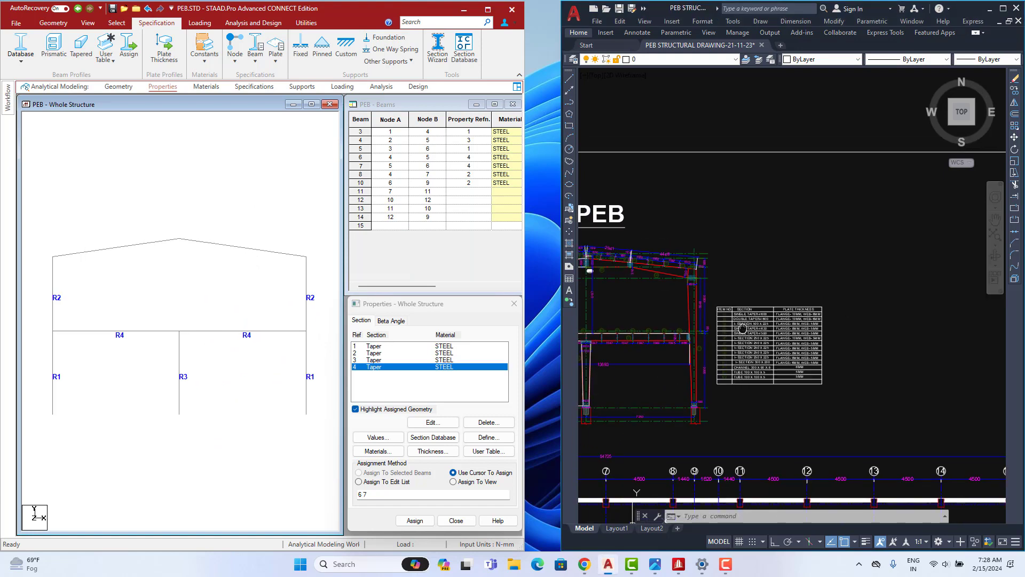
{"action": "scroll", "coordinate": [742, 328], "scroll_direction": "up", "scroll_amount": 6}
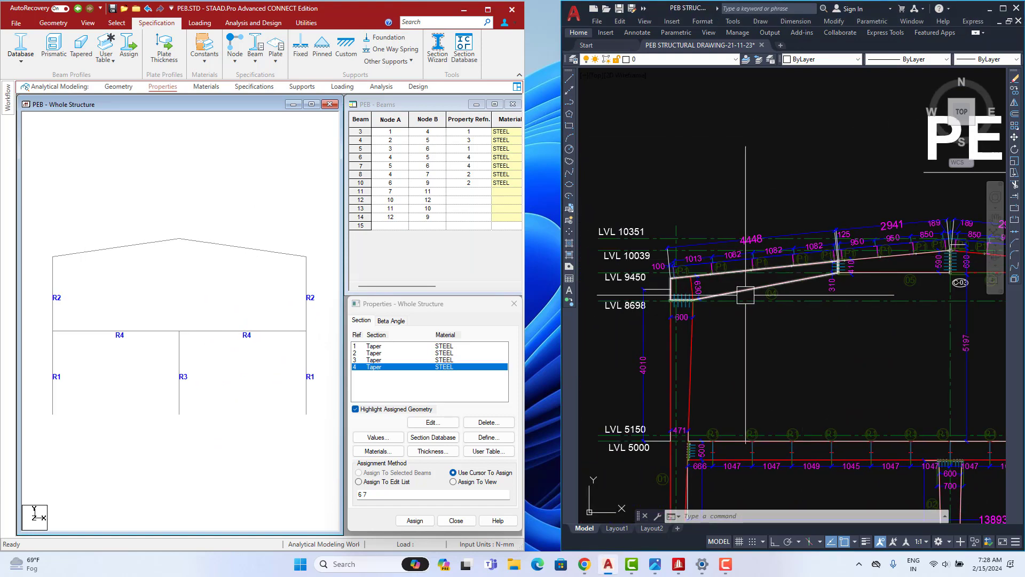
{"action": "scroll", "coordinate": [745, 295], "scroll_direction": "down", "scroll_amount": 3}
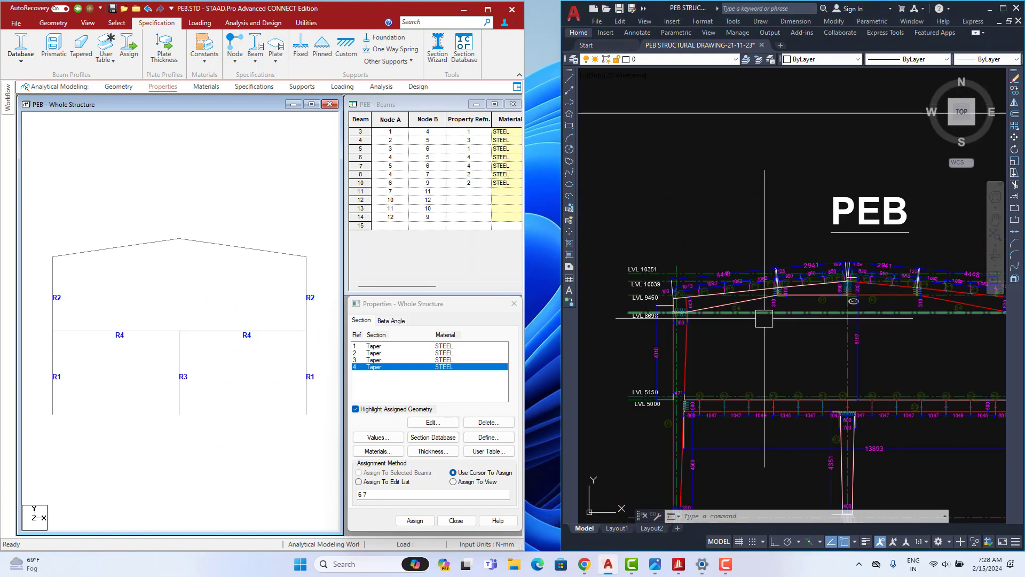
{"action": "scroll", "coordinate": [694, 301], "scroll_direction": "up", "scroll_amount": 4}
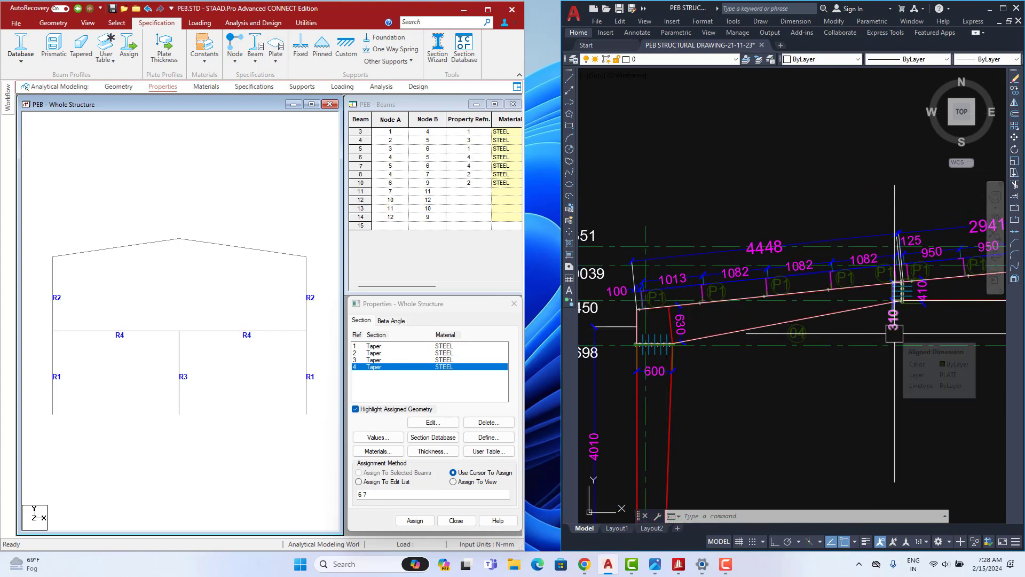
{"action": "middle_click_drag", "start_coordinate": [899, 333], "coordinate": [768, 357]}
{"action": "scroll", "coordinate": [810, 348], "scroll_direction": "up", "scroll_amount": 2}
{"action": "middle_click_drag", "start_coordinate": [815, 318], "coordinate": [682, 361]}
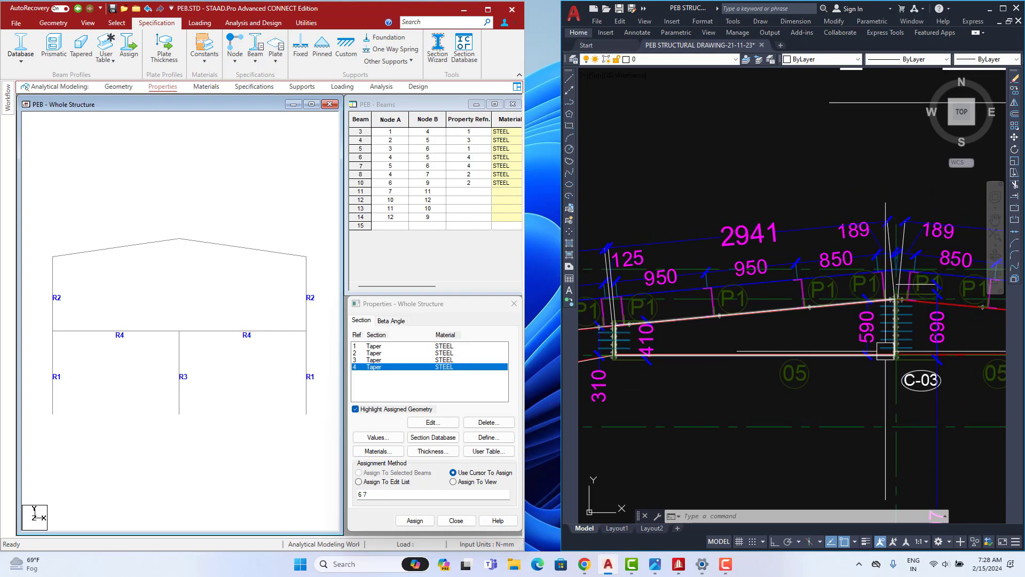
{"action": "scroll", "coordinate": [881, 352], "scroll_direction": "down", "scroll_amount": 3}
{"action": "middle_click_drag", "start_coordinate": [876, 354], "coordinate": [904, 320]}
{"action": "scroll", "coordinate": [831, 367], "scroll_direction": "up", "scroll_amount": 2}
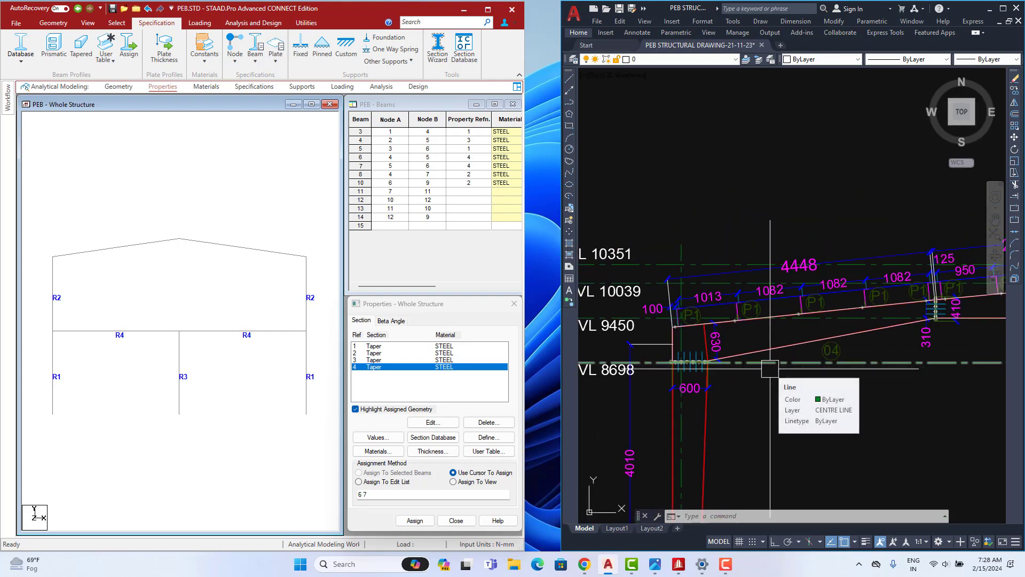
{"action": "mouse_move", "coordinate": [821, 348]}
{"action": "middle_mouse_down"}
{"action": "mouse_move", "coordinate": [786, 390]}
{"action": "mouse_move", "coordinate": [806, 372]}
{"action": "middle_mouse_up"}
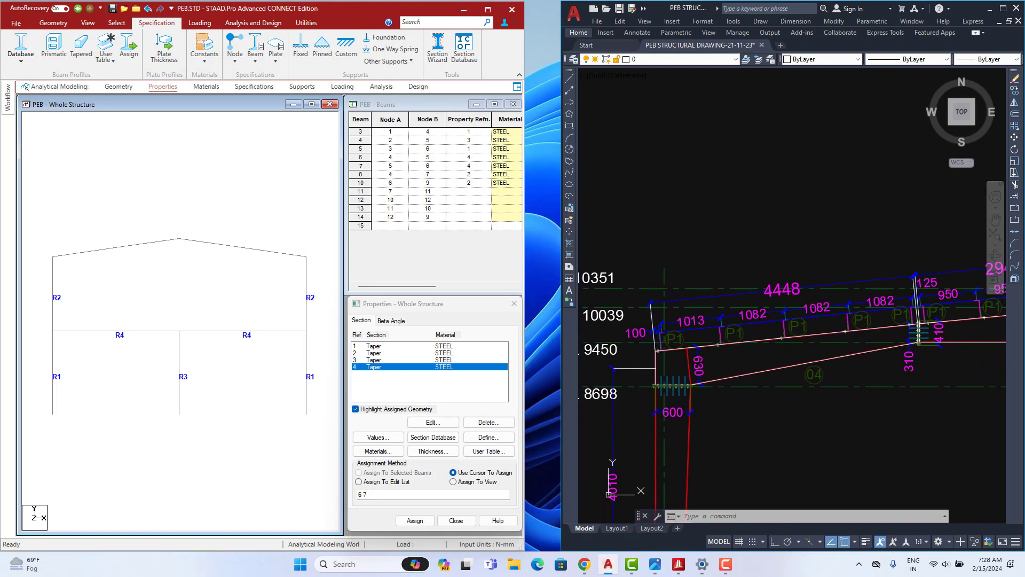
- Display the node points on the frame and open a new property definition
{"action": "left_click", "coordinate": [99, 254]}
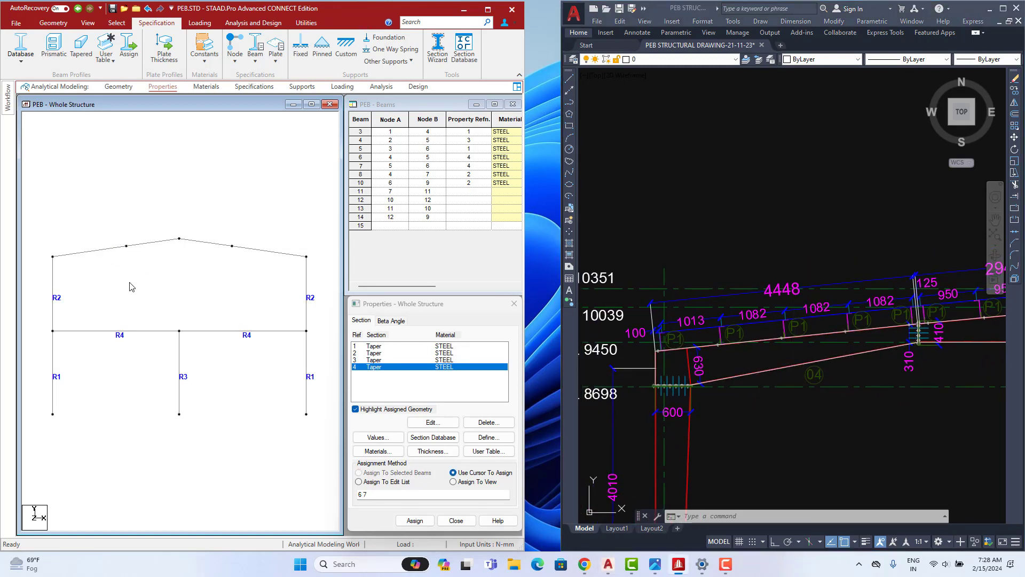
{"action": "left_click", "coordinate": [497, 443]}
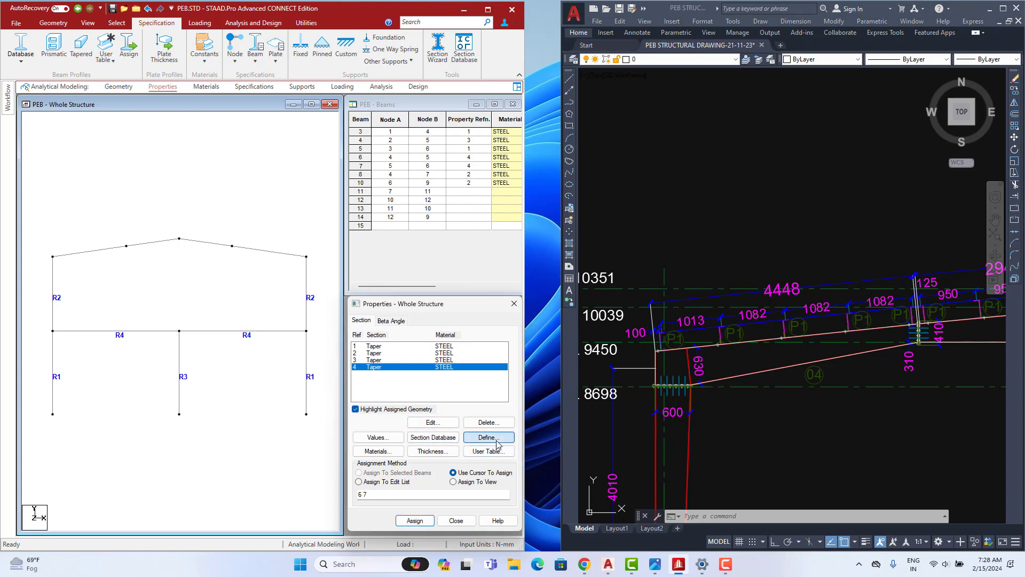
{"action": "left_click", "coordinate": [496, 443]}
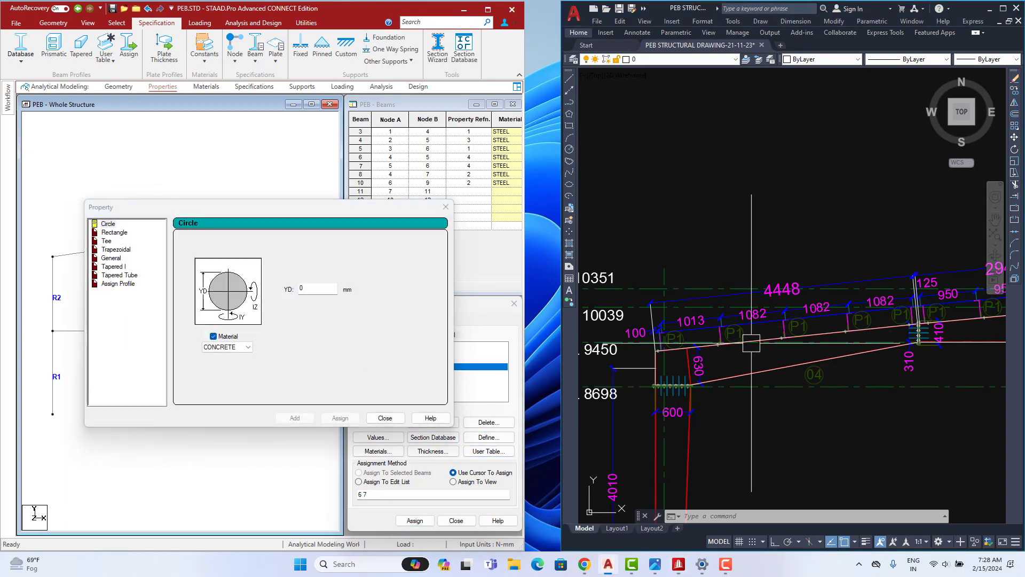
- Look up the plate thickness of item 04 in the section table and recheck the eave rafter segment in the elevation
{"action": "scroll", "coordinate": [743, 333], "scroll_direction": "down", "scroll_amount": 5}
{"action": "scroll", "coordinate": [748, 341], "scroll_direction": "up", "scroll_amount": 5}
{"action": "middle_click_drag", "start_coordinate": [760, 357], "coordinate": [610, 357]}
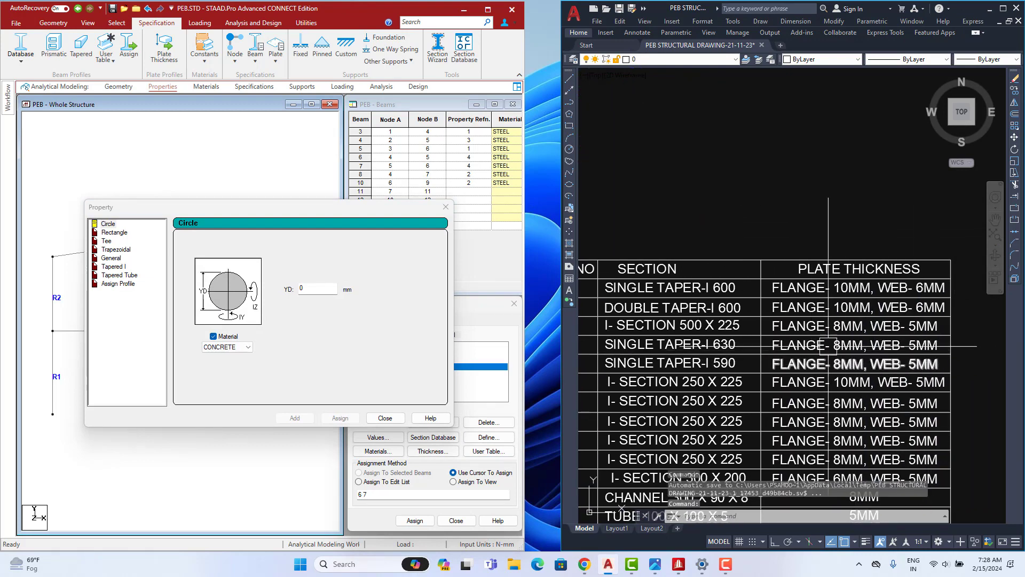
{"action": "scroll", "coordinate": [860, 353], "scroll_direction": "down", "scroll_amount": 5}
{"action": "scroll", "coordinate": [754, 313], "scroll_direction": "up", "scroll_amount": 5}
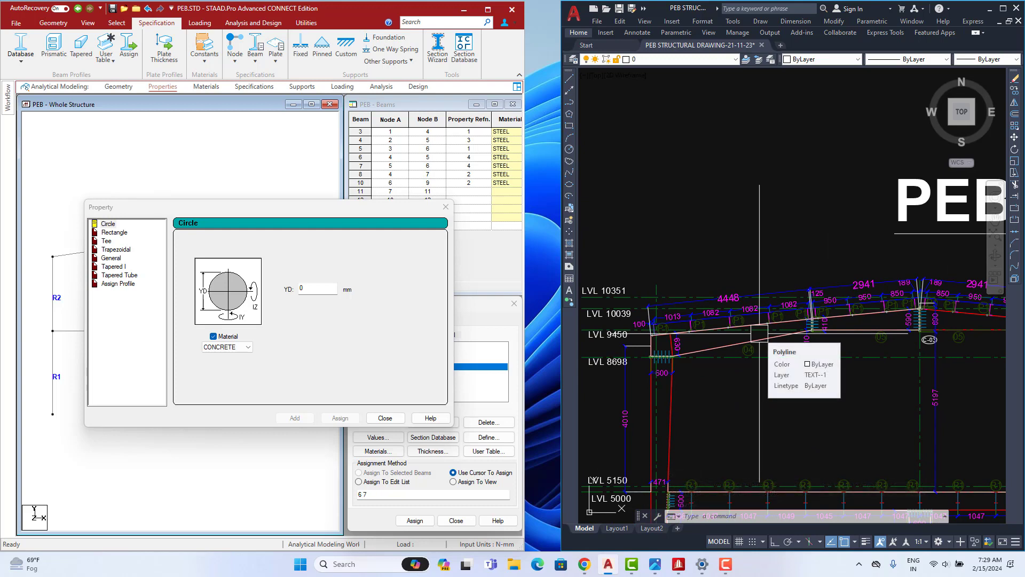
- Define a Tapered I section with 630 mm start depth, 310 mm end depth, 5 mm web and 8 mm top and bottom flanges
{"action": "left_click", "coordinate": [119, 267]}
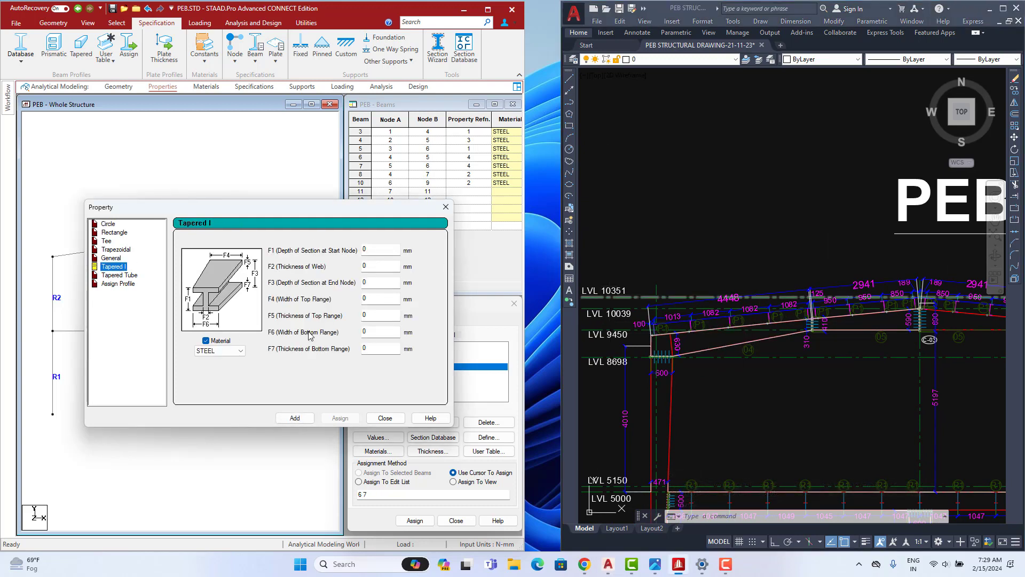
{"action": "left_click", "coordinate": [721, 366]}
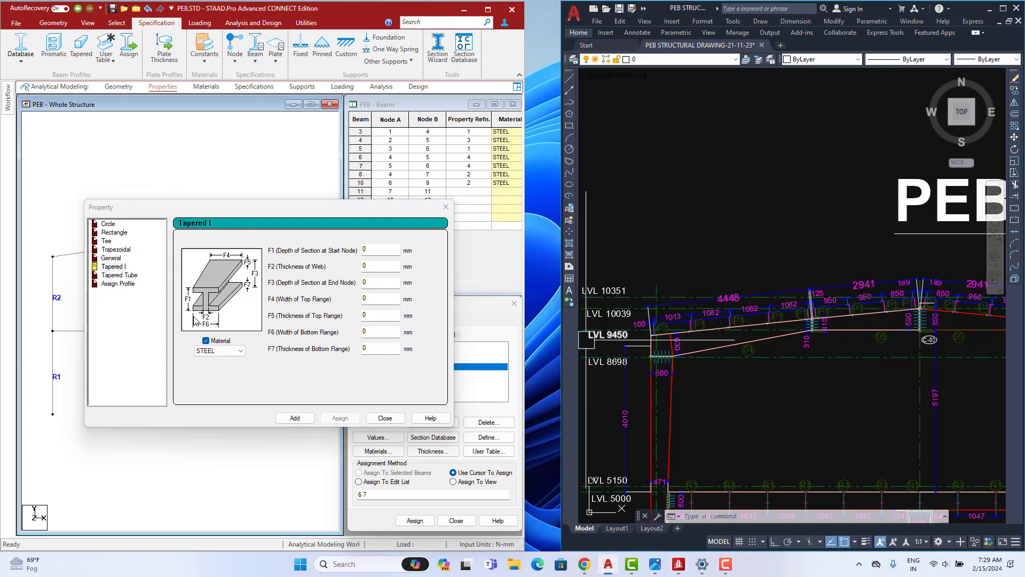
{"action": "left_click", "coordinate": [344, 262]}
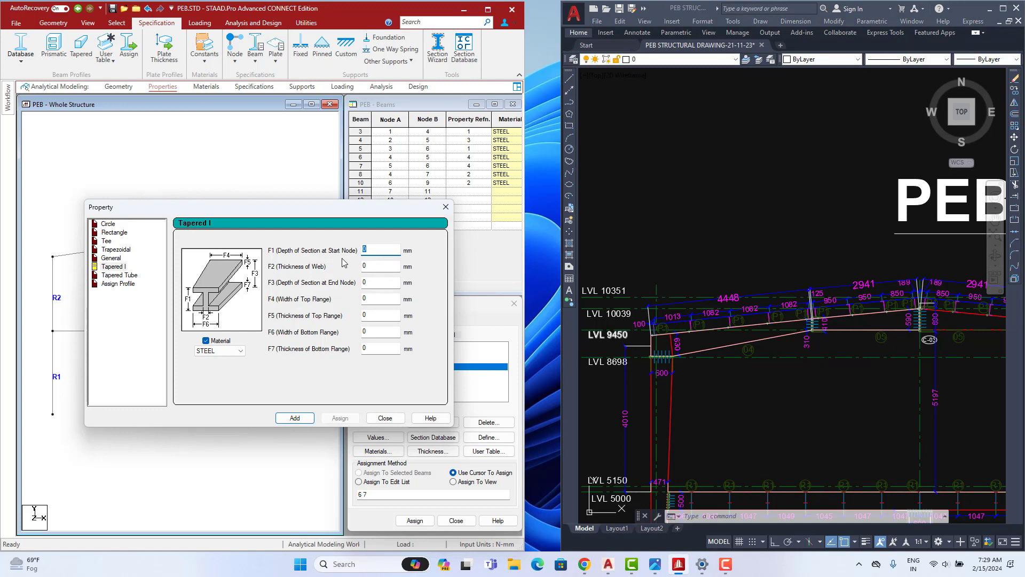
{"action": "left_click", "coordinate": [381, 283]}
{"action": "left_click", "coordinate": [364, 267]}
{"action": "left_click", "coordinate": [379, 317]}
{"action": "type", "text": "8"}
{"action": "left_click", "coordinate": [378, 349]}
{"action": "type", "text": "8"}
- Check the section table and the PEB elevation in the drawing for the flange width of the eave rafter segment
{"action": "left_click", "coordinate": [378, 299]}
{"action": "left_click", "coordinate": [746, 373]}
{"action": "scroll", "coordinate": [746, 373], "scroll_direction": "down", "scroll_amount": 3}
{"action": "scroll", "coordinate": [872, 338], "scroll_direction": "up", "scroll_amount": 4}
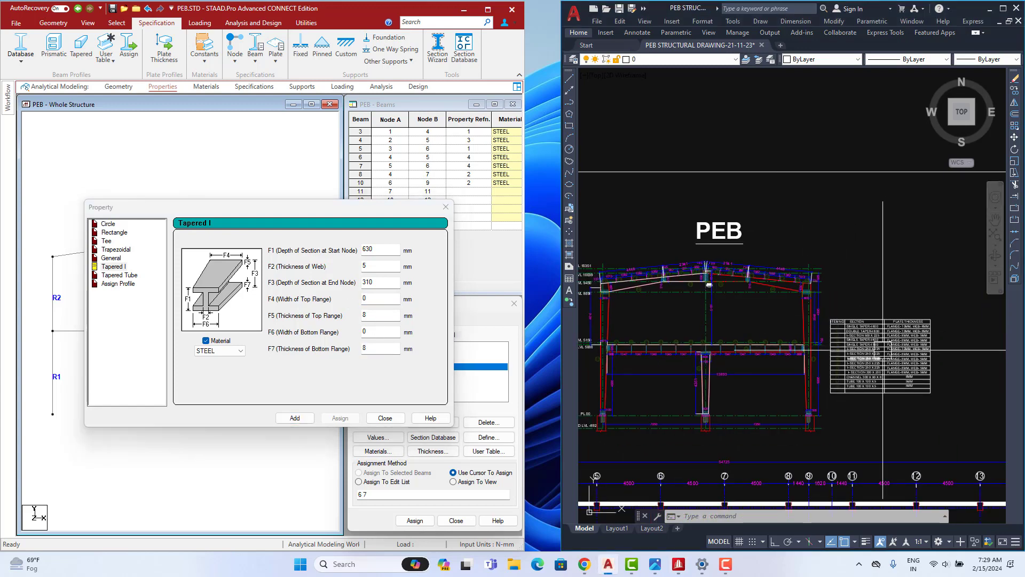
{"action": "middle_click_drag", "start_coordinate": [871, 338], "coordinate": [790, 348]}
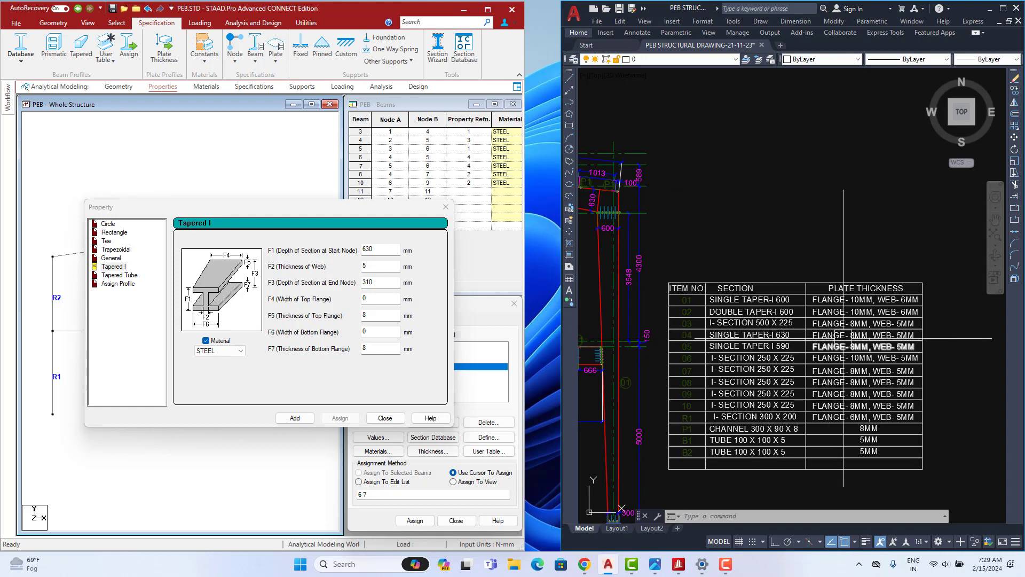
{"action": "scroll", "coordinate": [854, 340], "scroll_direction": "down", "scroll_amount": 4}
{"action": "middle_click_drag", "start_coordinate": [656, 289], "coordinate": [778, 341]}
{"action": "scroll", "coordinate": [747, 323], "scroll_direction": "up", "scroll_amount": 2}
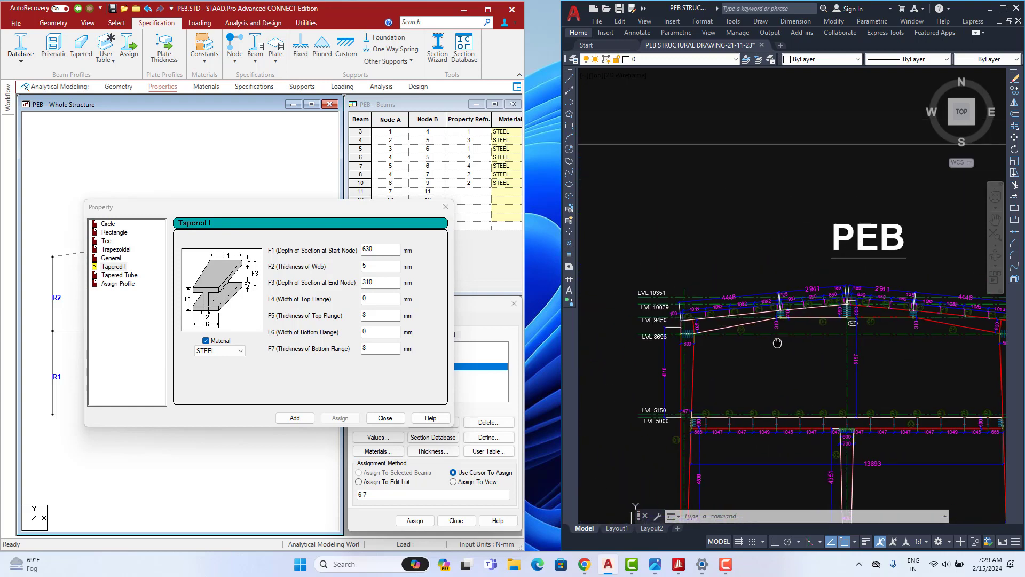
{"action": "scroll", "coordinate": [789, 321], "scroll_direction": "up", "scroll_amount": 2}
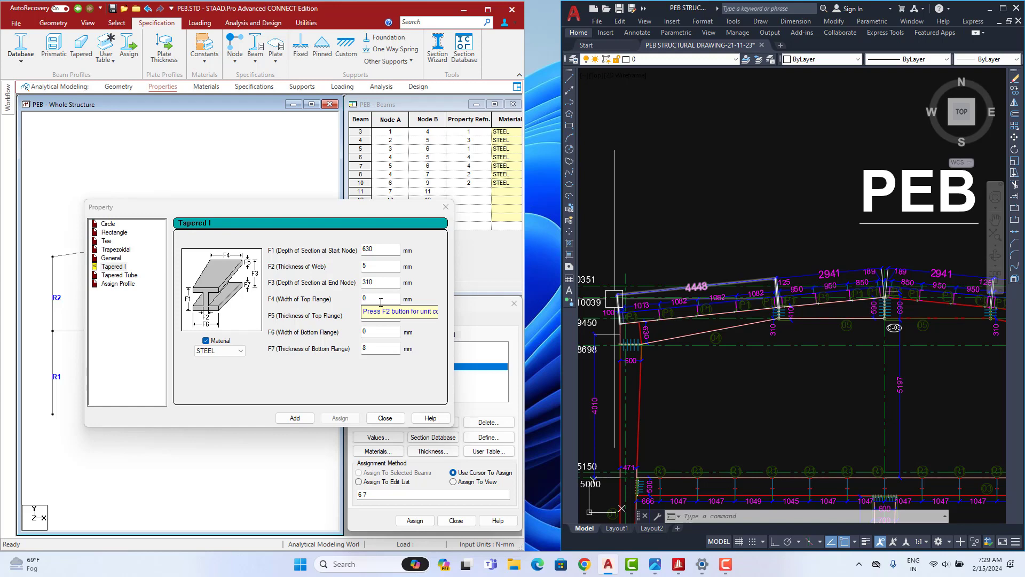
- Set the top and bottom flange widths of the Tapered I section to 225 mm and add it to the property list
{"action": "left_click", "coordinate": [380, 299]}
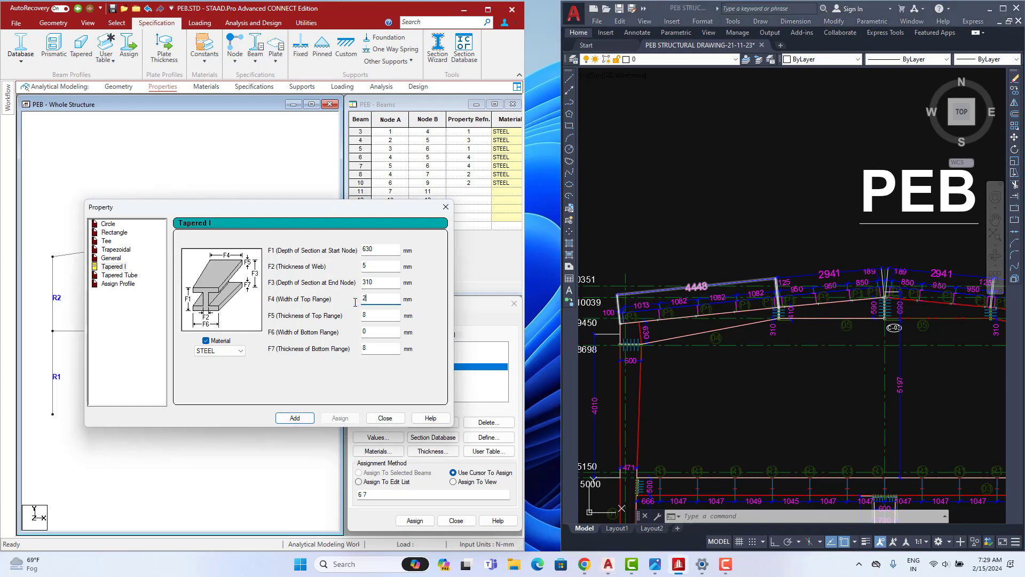
{"action": "left_click", "coordinate": [371, 336]}
{"action": "left_click", "coordinate": [313, 422]}
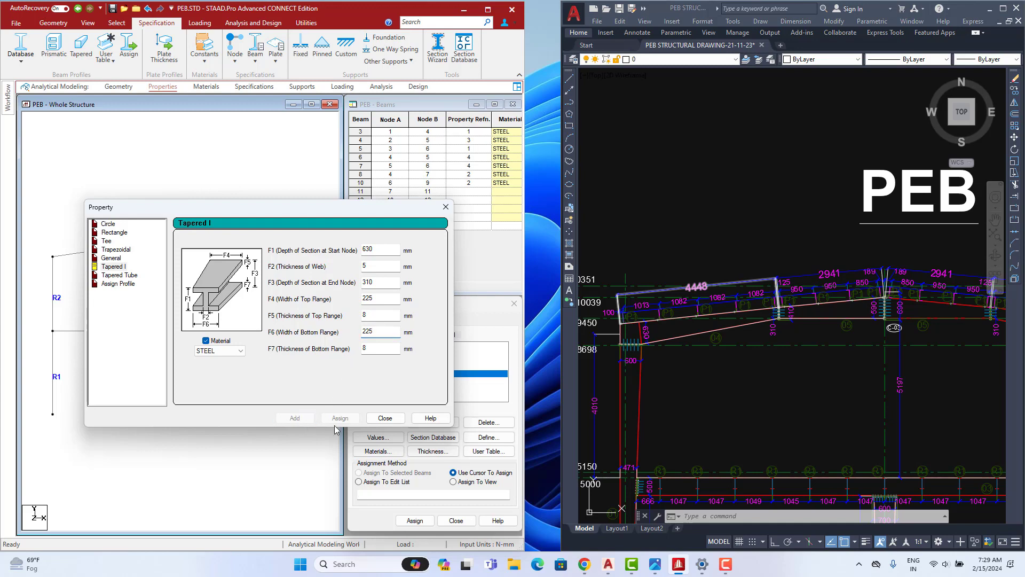
{"action": "left_click", "coordinate": [385, 418]}
- Assign the new taper section 5 to the two outer rafter segments, beams 11 and 14
{"action": "left_click", "coordinate": [112, 251]}
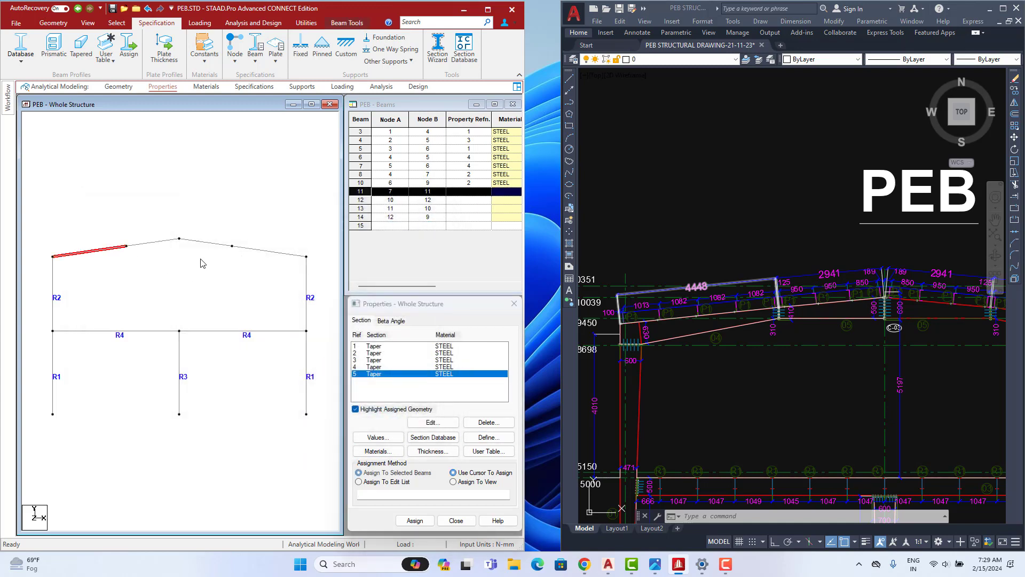
{"action": "left_click", "coordinate": [265, 252], "text": "ctrl"}
{"action": "left_click", "coordinate": [415, 520]}
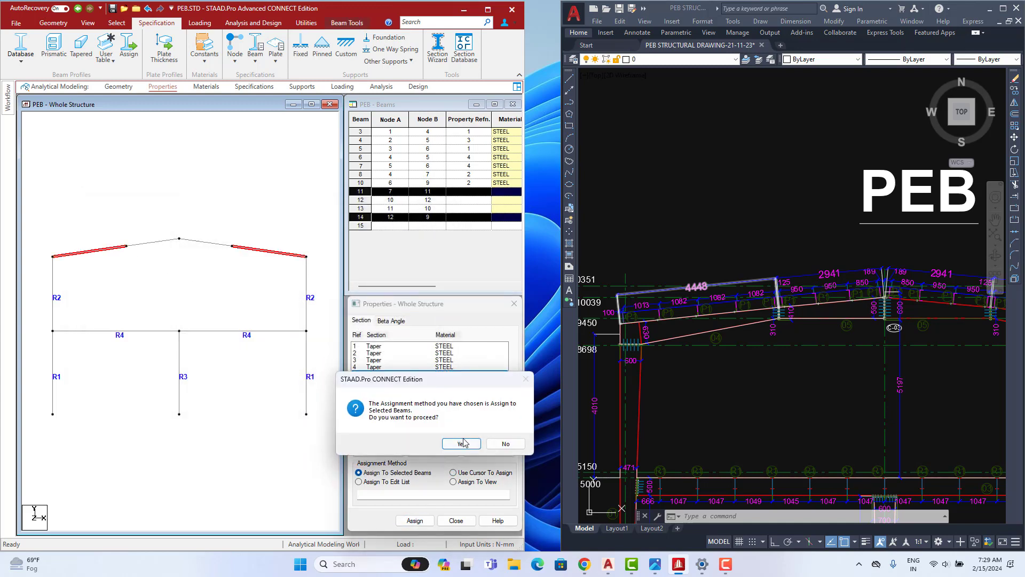
{"action": "left_click", "coordinate": [460, 442]}
- Render the frame in 3D at full size and examine the taper direction of both eave rafter segments
{"action": "left_click", "coordinate": [486, 15]}
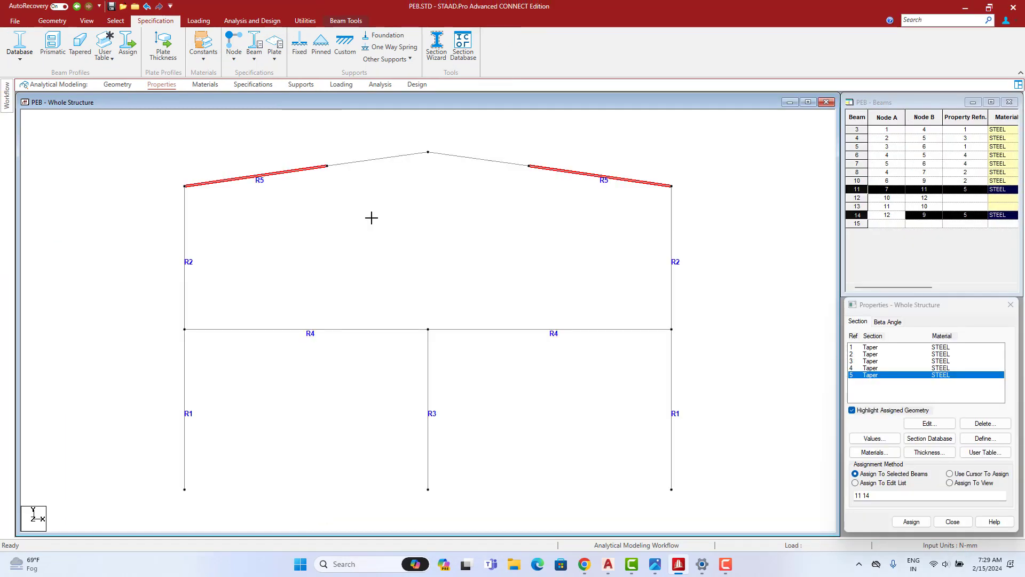
{"action": "right_click", "coordinate": [370, 218]}
{"action": "left_click", "coordinate": [432, 491]}
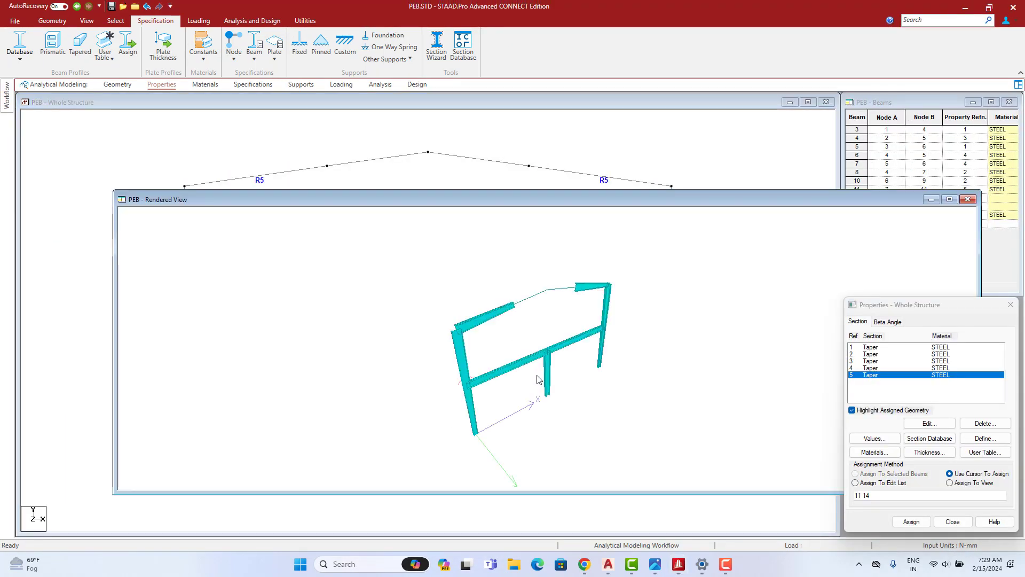
{"action": "mouse_move", "coordinate": [537, 376]}
{"action": "left_mouse_down"}
{"action": "mouse_move", "coordinate": [530, 351]}
{"action": "mouse_move", "coordinate": [535, 363]}
{"action": "left_mouse_up"}
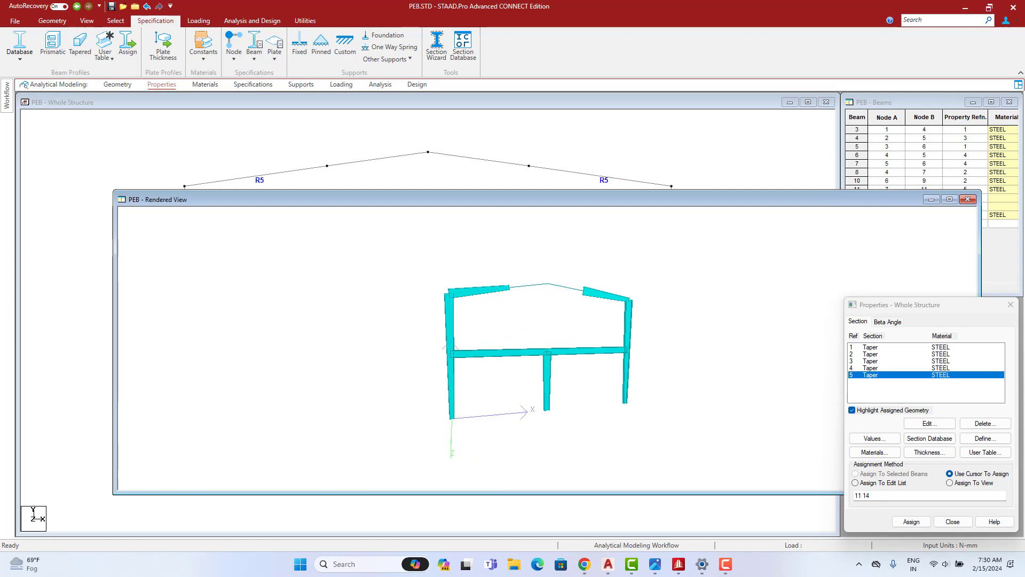
{"action": "left_click", "coordinate": [950, 199]}
{"action": "scroll", "coordinate": [680, 263], "scroll_direction": "up", "scroll_amount": 3}
{"action": "scroll", "coordinate": [592, 282], "scroll_direction": "up", "scroll_amount": 5}
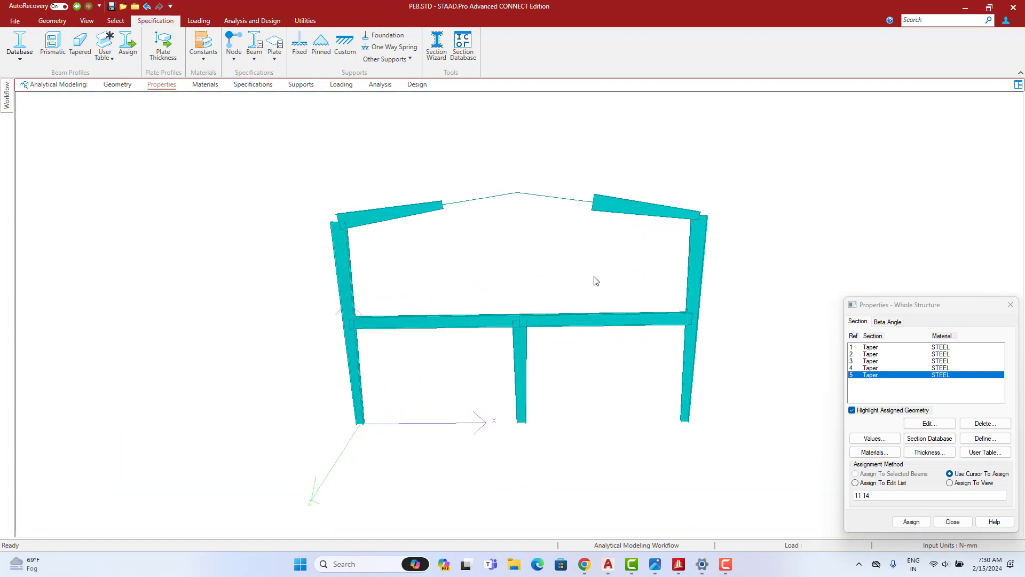
{"action": "left_click_drag", "start_coordinate": [586, 284], "coordinate": [586, 295]}
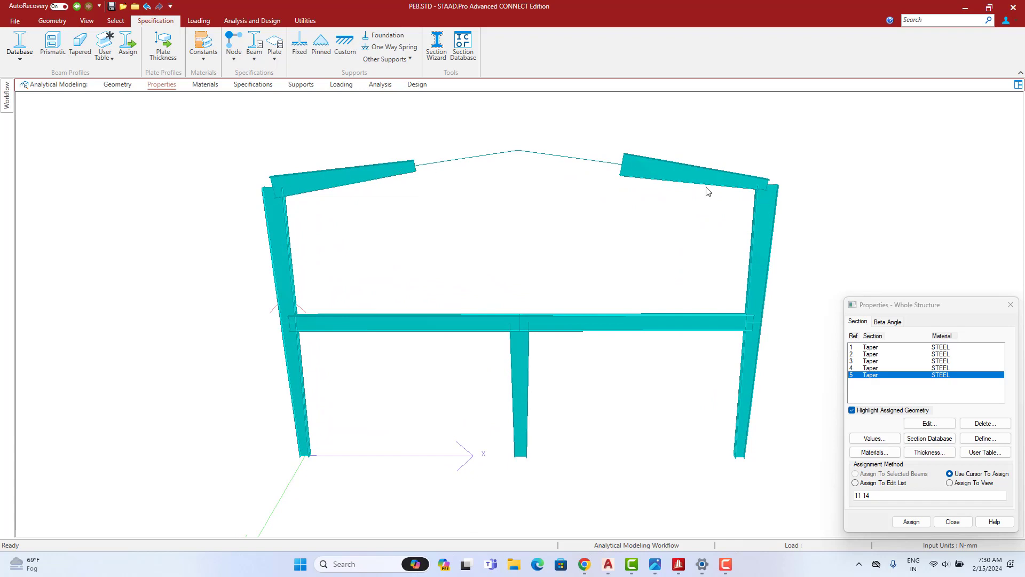
- Delete both rafter segments on the frame's right-hand slope in the geometry model
{"action": "left_click", "coordinate": [118, 85]}
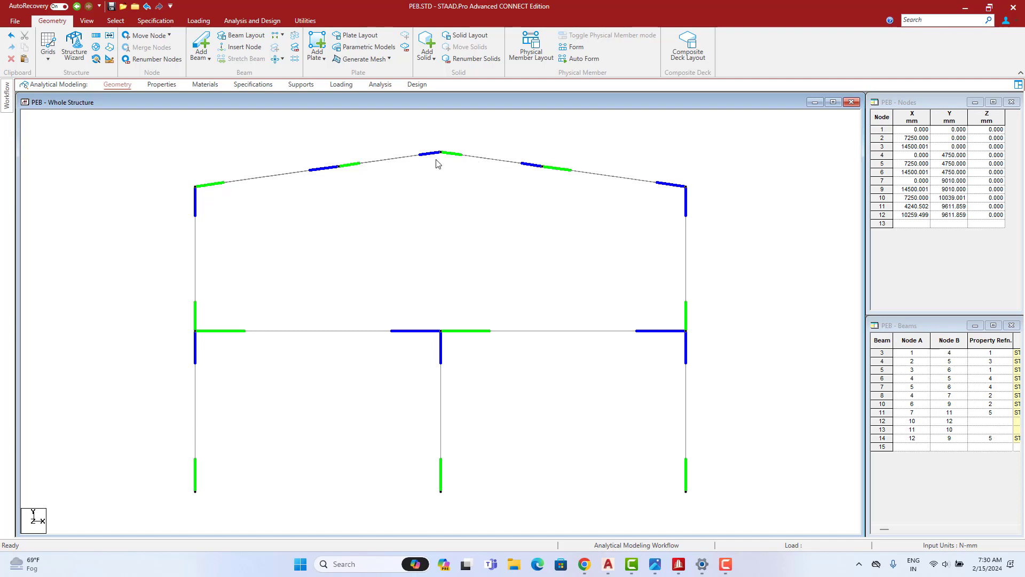
{"action": "left_click", "coordinate": [542, 171]}
{"action": "key", "text": "Delete"}
{"action": "key", "text": "Return"}
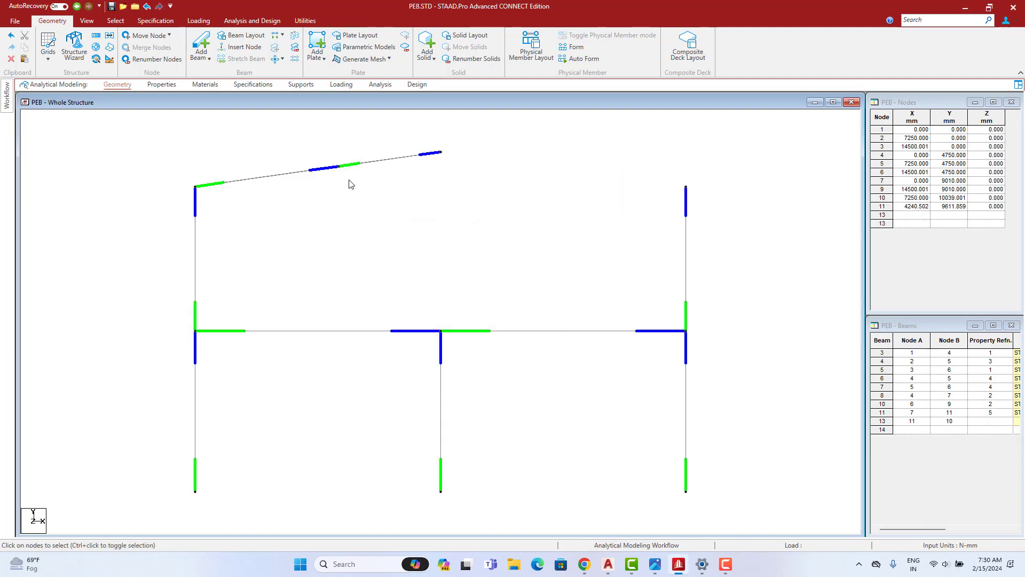
- Mirror the two left rafter segments as a copy across the Y-Z plane through the ridge node
{"action": "left_click", "coordinate": [339, 169]}
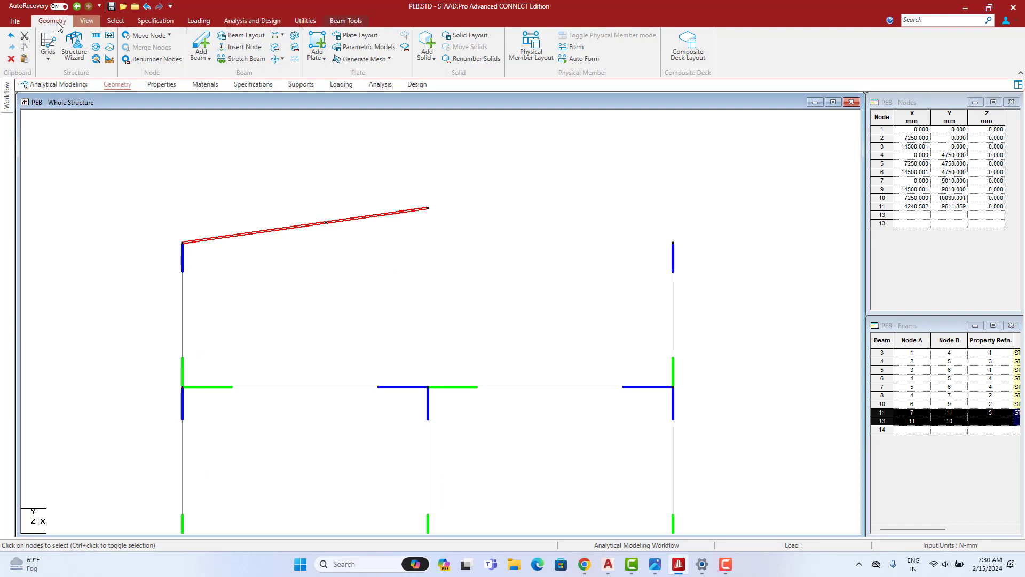
{"action": "left_click", "coordinate": [110, 36]}
{"action": "left_click", "coordinate": [467, 356]}
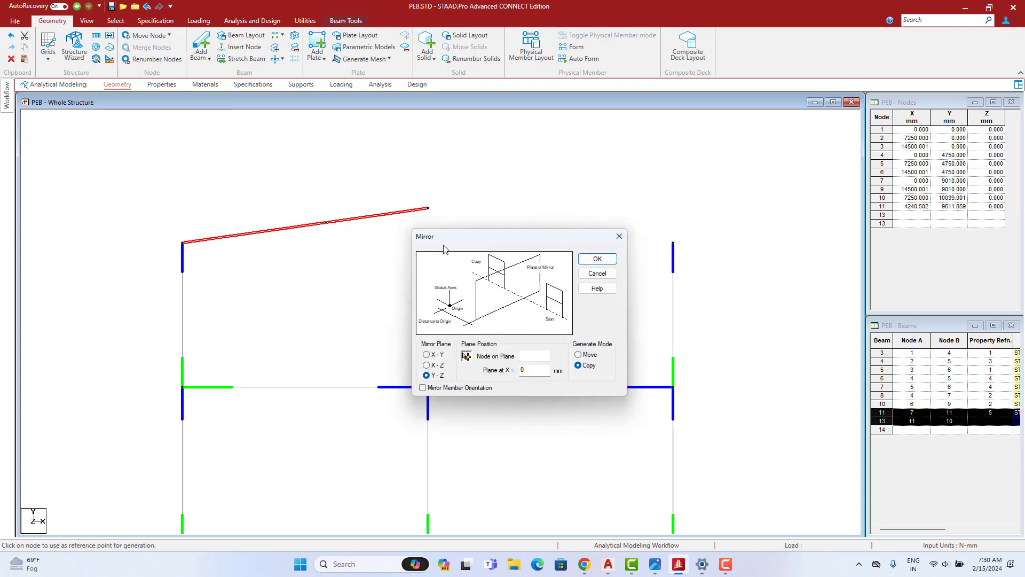
{"action": "left_click", "coordinate": [429, 209]}
{"action": "left_click", "coordinate": [598, 258]}
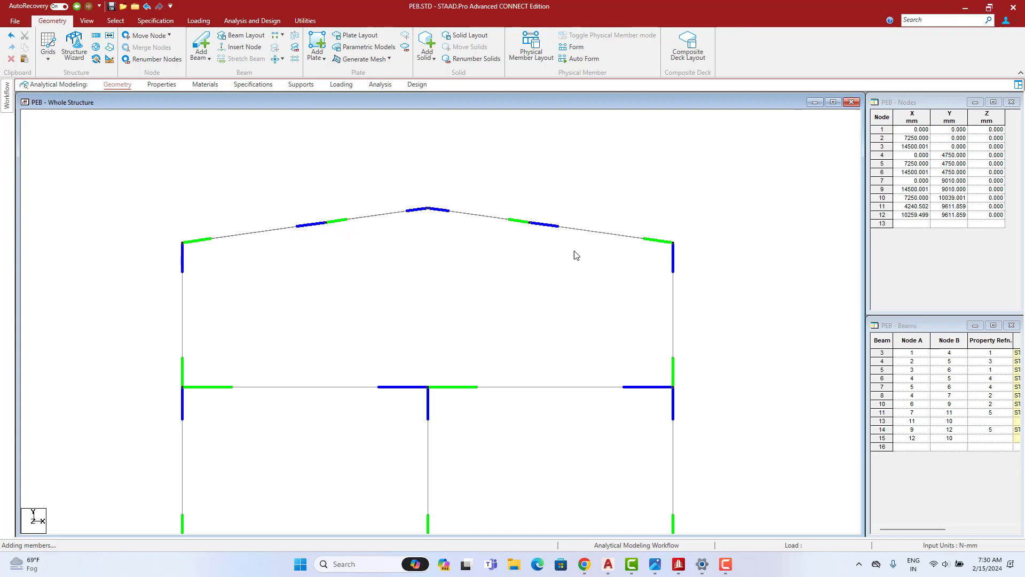
- Check which beams carry section 5, examine the mirrored rafters in a 3D rendering, and return to the member properties
{"action": "left_click", "coordinate": [162, 86]}
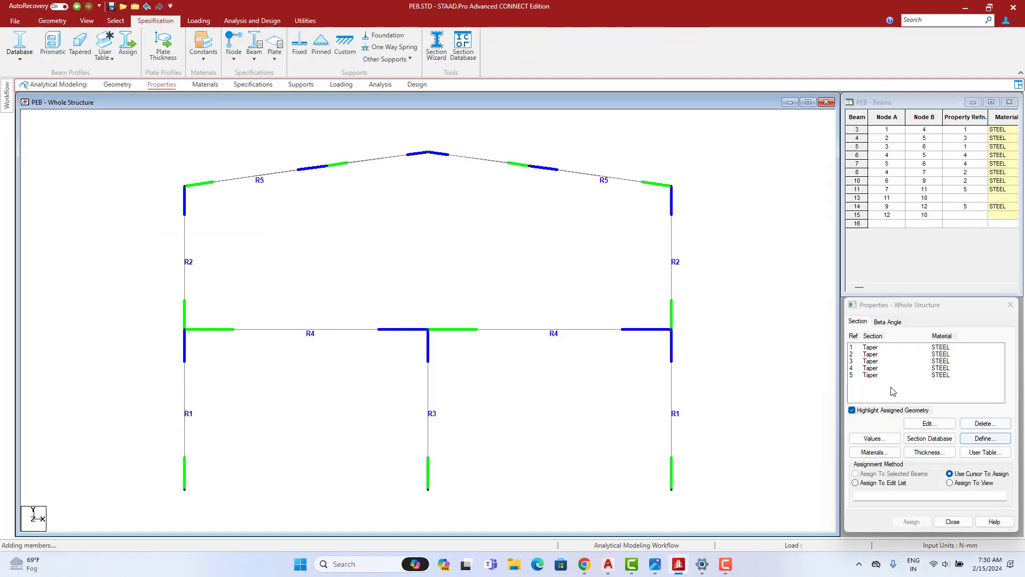
{"action": "left_click", "coordinate": [870, 375]}
{"action": "middle_click_drag", "start_coordinate": [653, 282], "coordinate": [653, 326]}
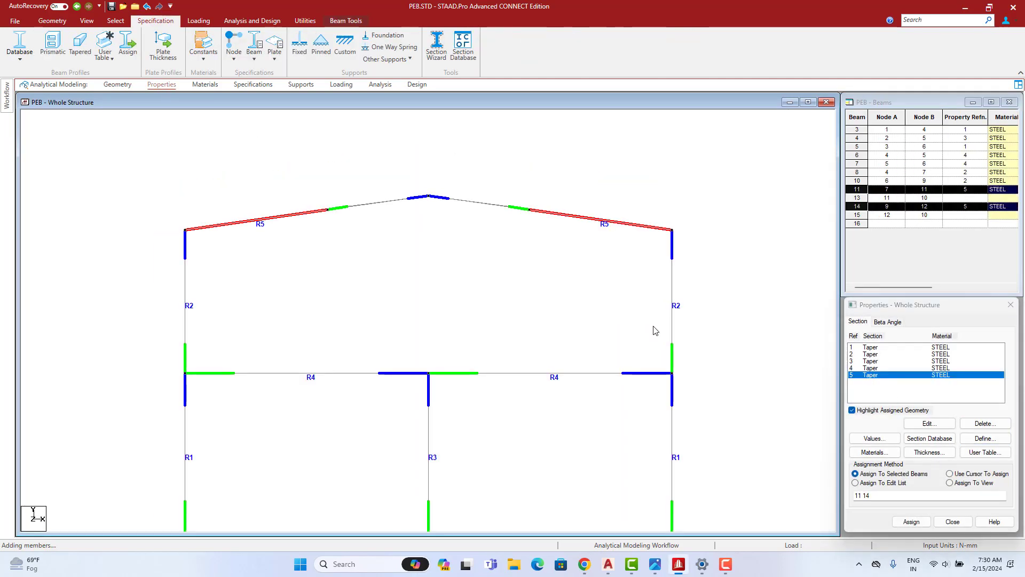
{"action": "left_click", "coordinate": [532, 252]}
{"action": "right_click", "coordinate": [530, 247]}
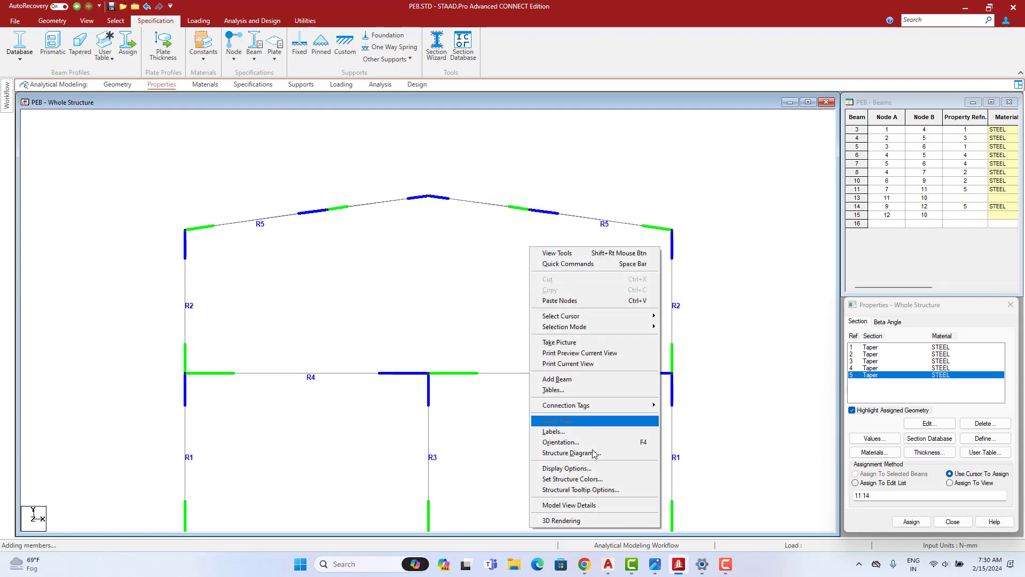
{"action": "left_click", "coordinate": [561, 521]}
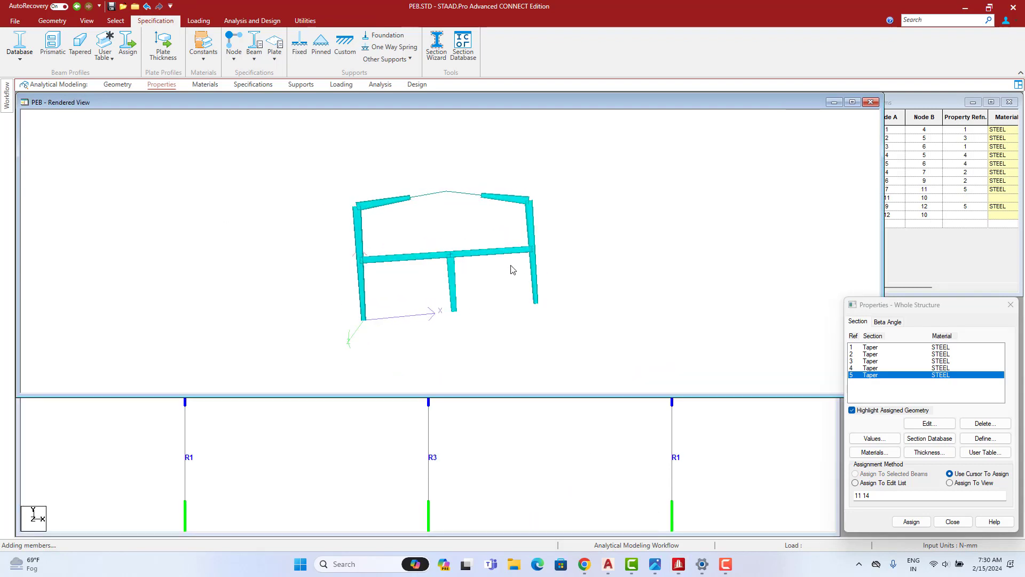
{"action": "left_click", "coordinate": [853, 102]}
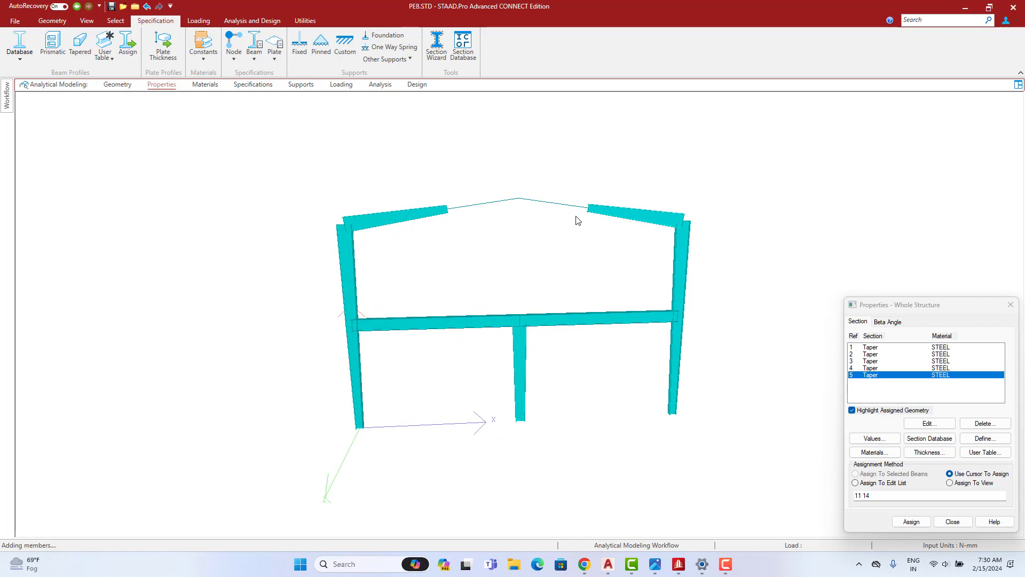
{"action": "left_click", "coordinate": [125, 89]}
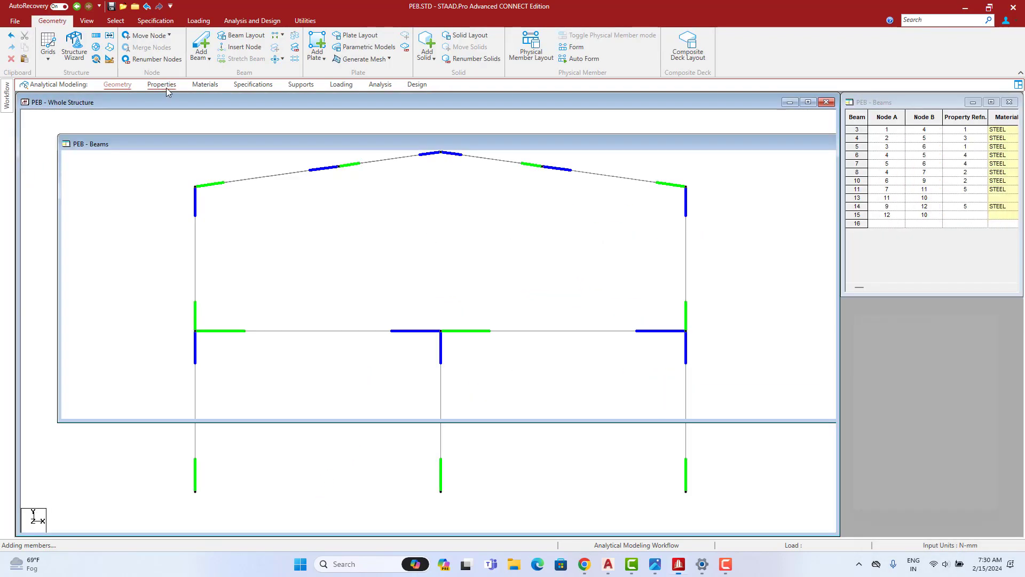
{"action": "left_click", "coordinate": [166, 88]}
{"action": "left_click", "coordinate": [985, 438]}
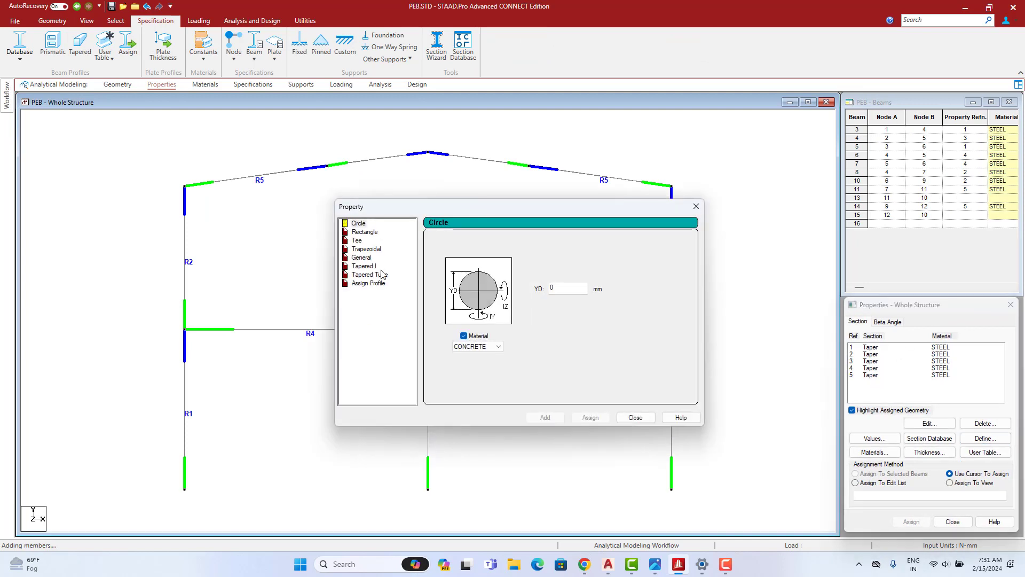
{"action": "left_click", "coordinate": [374, 266]}
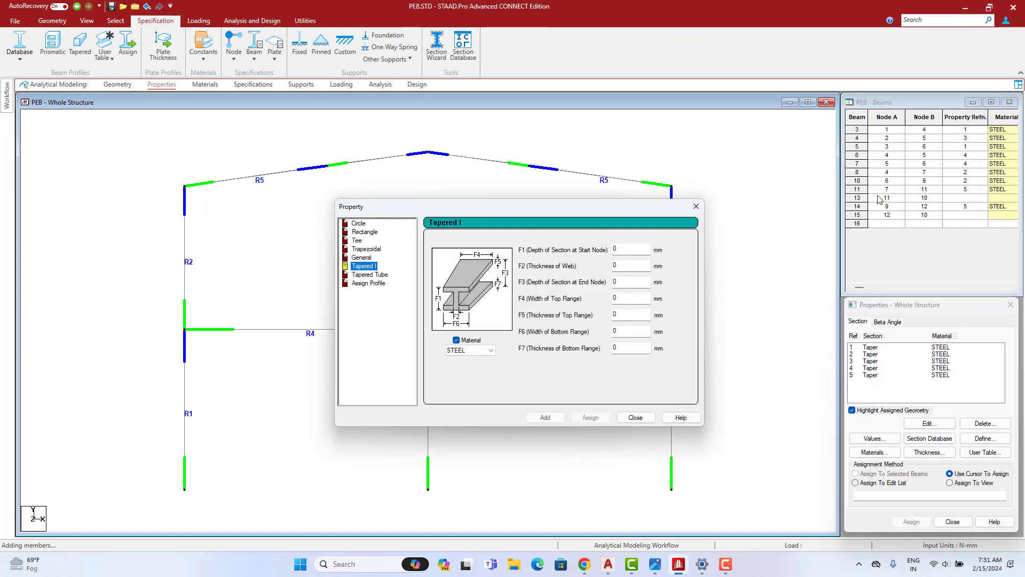
{"action": "left_click", "coordinate": [991, 7]}
{"action": "left_click", "coordinate": [696, 208]}
- Shrink the modelling window to reveal the structural drawing beside it and open a new Tapered I property definition
{"action": "left_click", "coordinate": [991, 7]}
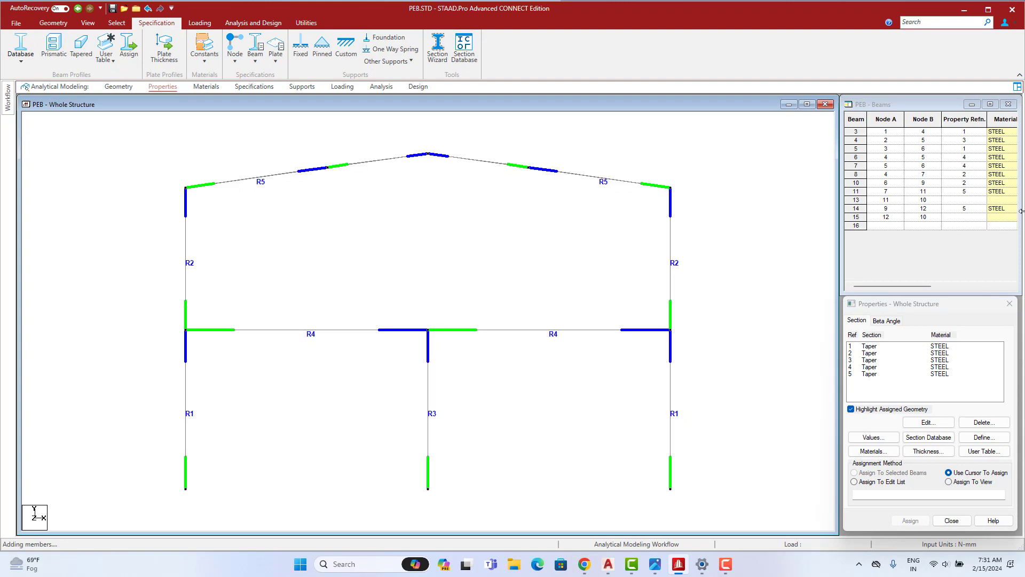
{"action": "left_click_drag", "start_coordinate": [1021, 211], "coordinate": [631, 211]}
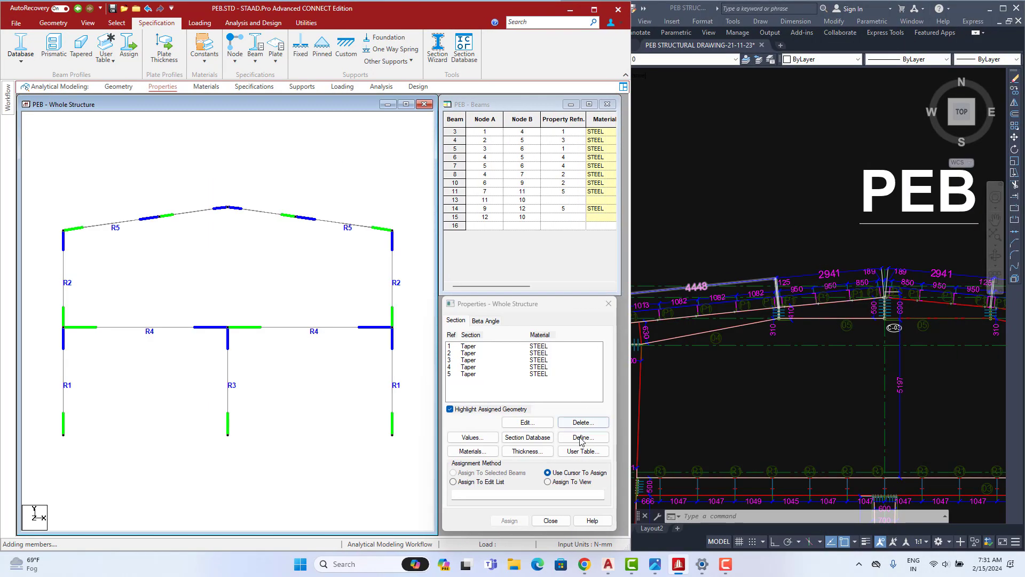
{"action": "left_click", "coordinate": [582, 438]}
{"action": "left_click", "coordinate": [169, 266]}
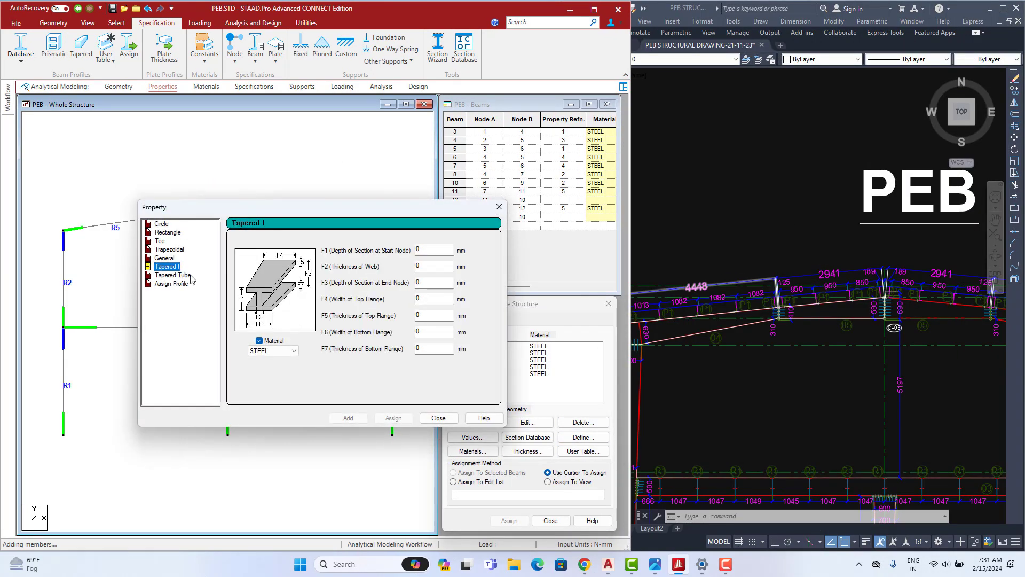
- Define a Tapered I section for rafter item 05 with 410 mm start depth, 8 mm bottom flange and the drawing's remaining sizes
{"action": "left_click", "coordinate": [806, 334]}
{"action": "scroll", "coordinate": [801, 344], "scroll_direction": "down", "scroll_amount": 4}
{"action": "scroll", "coordinate": [800, 362], "scroll_direction": "up", "scroll_amount": 6}
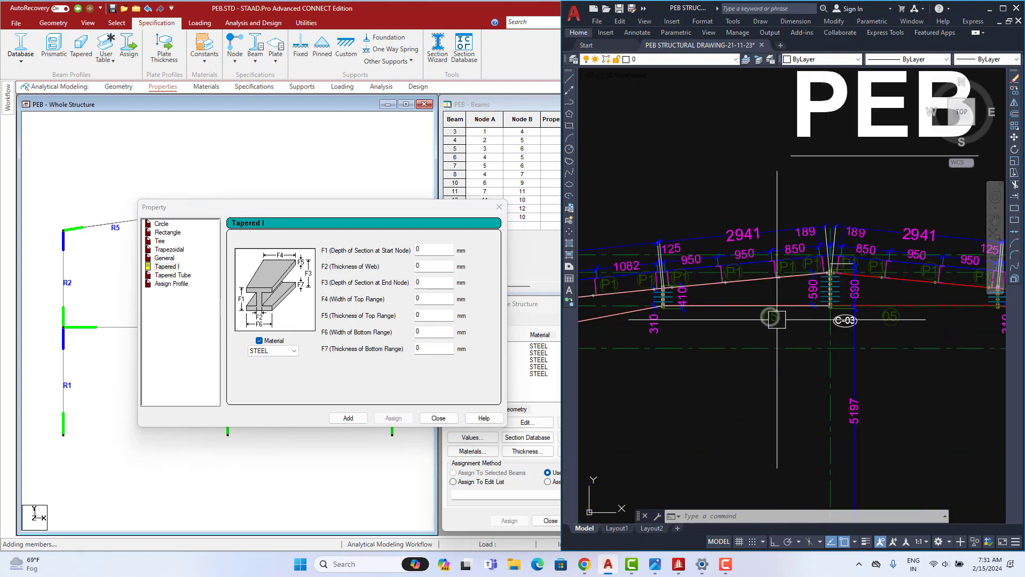
{"action": "scroll", "coordinate": [855, 315], "scroll_direction": "up", "scroll_amount": 3}
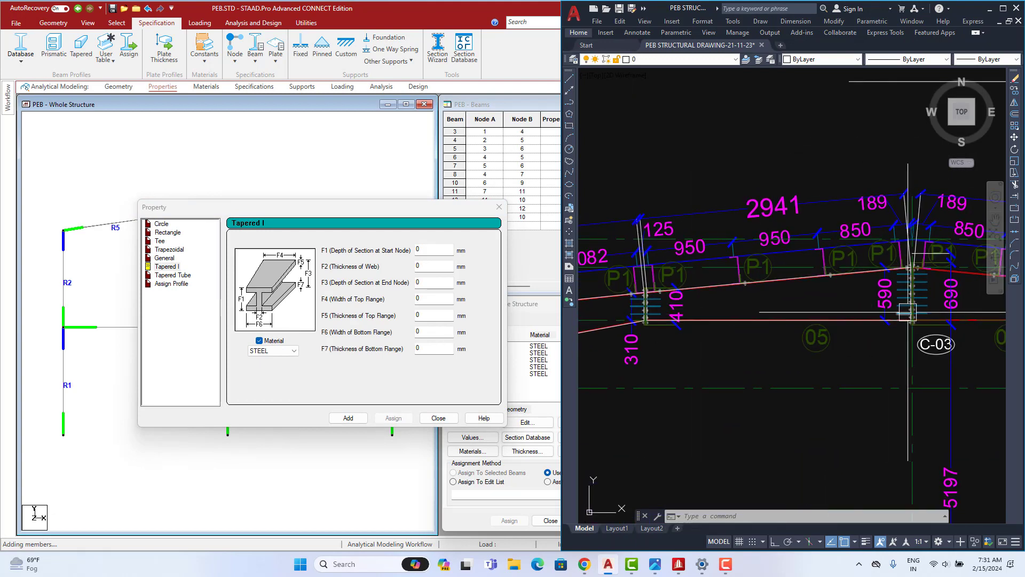
{"action": "left_click", "coordinate": [428, 252]}
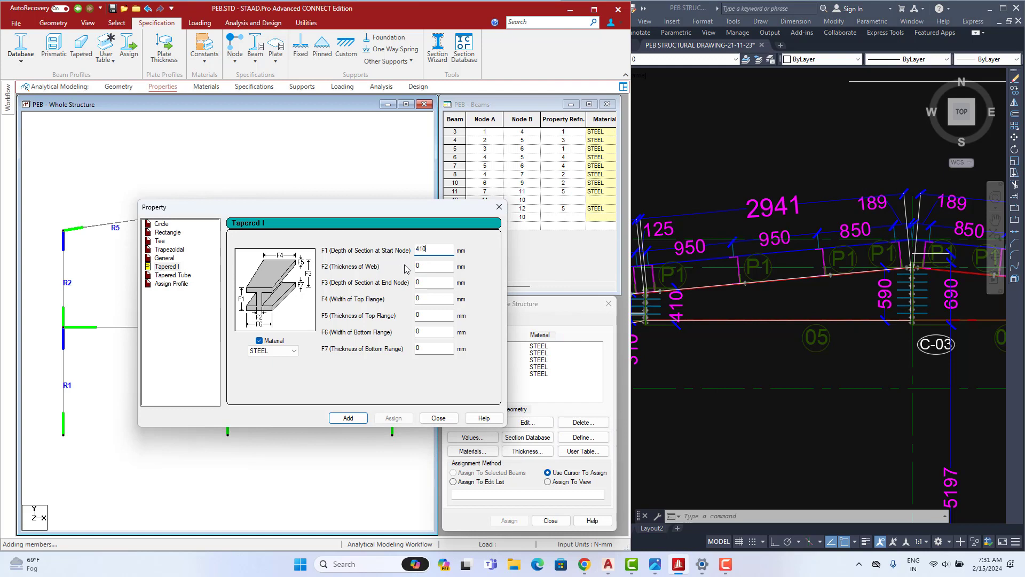
{"action": "double_click", "coordinate": [414, 283]}
{"action": "key", "text": "shift+Tab"}
{"action": "double_click", "coordinate": [422, 348]}
{"action": "type", "text": "8"}
{"action": "double_click", "coordinate": [436, 316]}
{"action": "double_click", "coordinate": [428, 303]}
{"action": "left_click", "coordinate": [438, 418]}
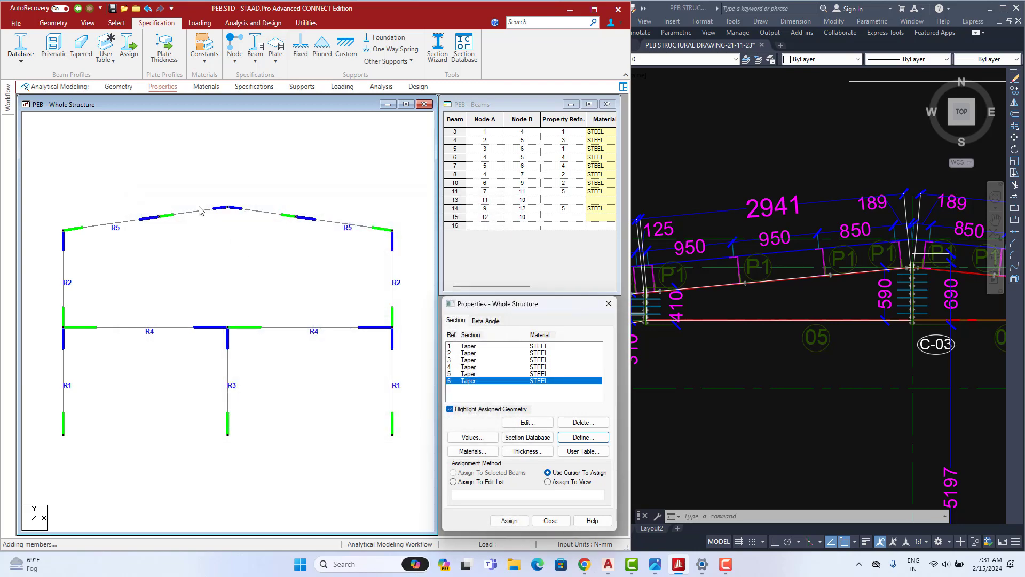
- Assign the new taper section 6 to the two inner rafter segments at the ridge, beams 13 and 15
{"action": "left_click", "coordinate": [193, 212]}
{"action": "left_click", "coordinate": [271, 213], "text": "ctrl"}
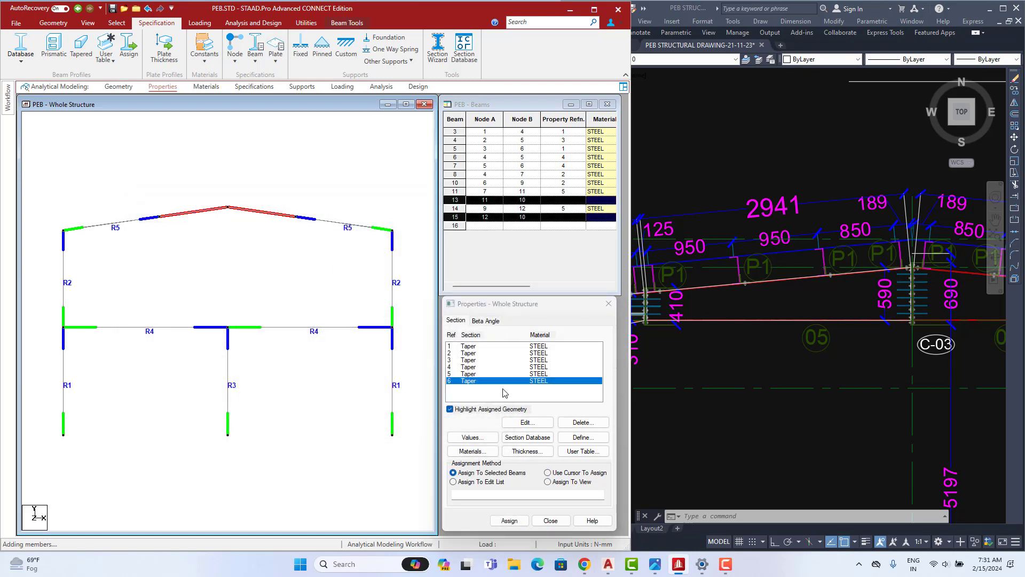
{"action": "left_click", "coordinate": [509, 520]}
{"action": "left_click", "coordinate": [556, 442]}
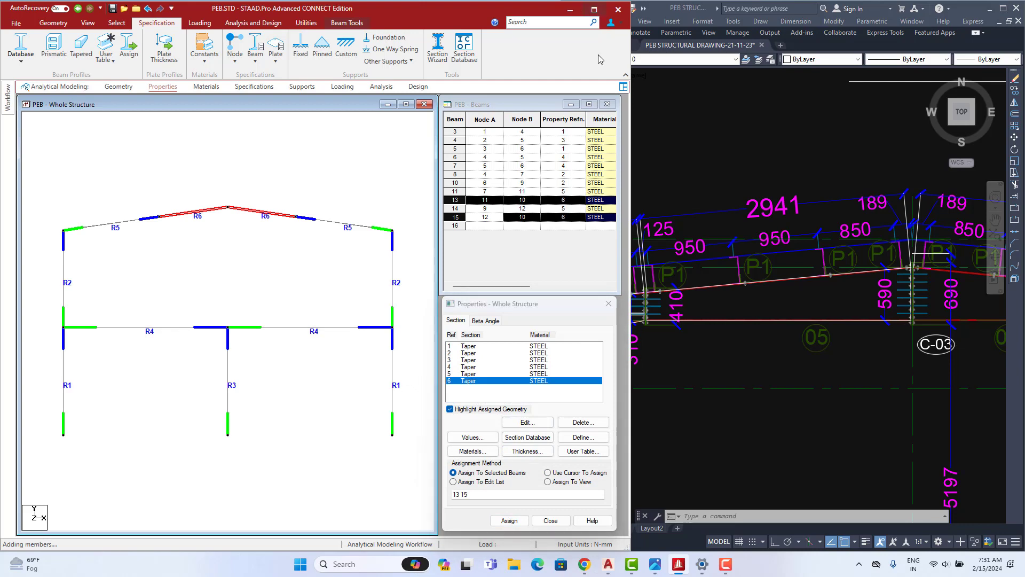
- Examine the frame in a full-size 3D rendering, checking how the tapered rafters meet at the splices and the ridge
{"action": "left_click", "coordinate": [594, 10]}
{"action": "left_click", "coordinate": [518, 193]}
{"action": "right_click", "coordinate": [518, 192]}
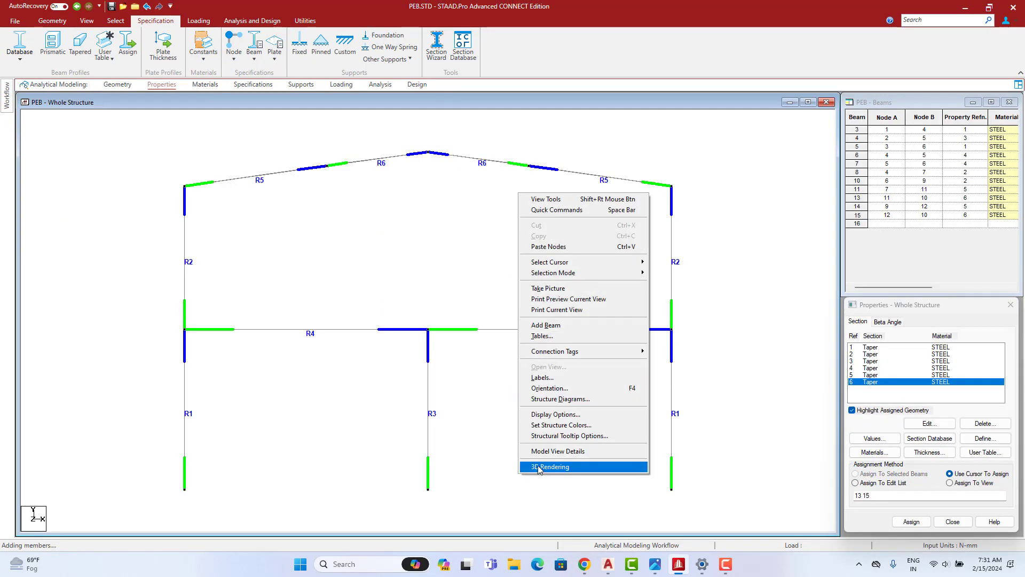
{"action": "left_click", "coordinate": [538, 466]}
{"action": "left_click", "coordinate": [908, 158]}
{"action": "left_click_drag", "start_coordinate": [707, 304], "coordinate": [569, 401]}
{"action": "scroll", "coordinate": [570, 370], "scroll_direction": "up", "scroll_amount": 5}
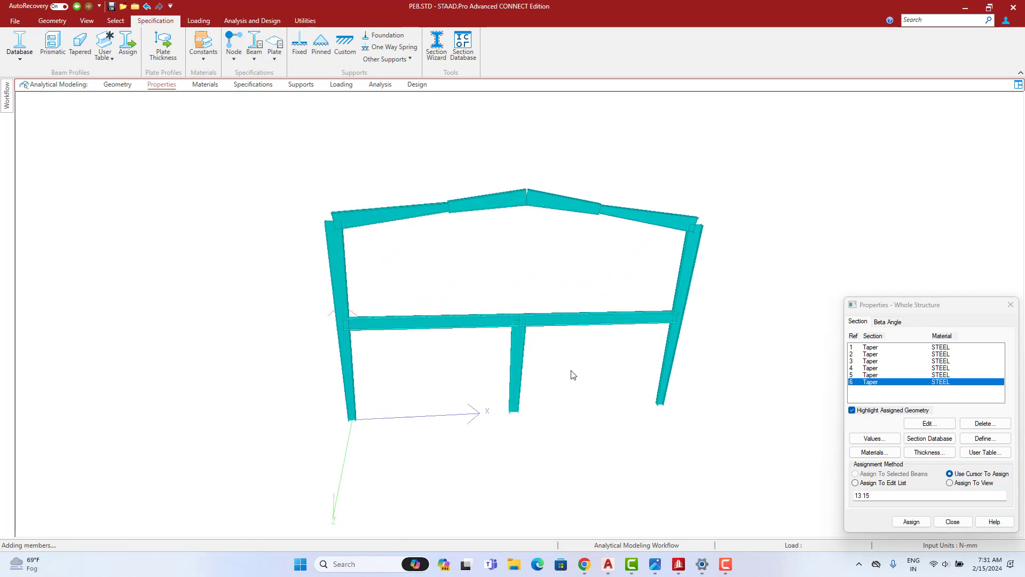
{"action": "left_click_drag", "start_coordinate": [572, 322], "coordinate": [591, 273]}
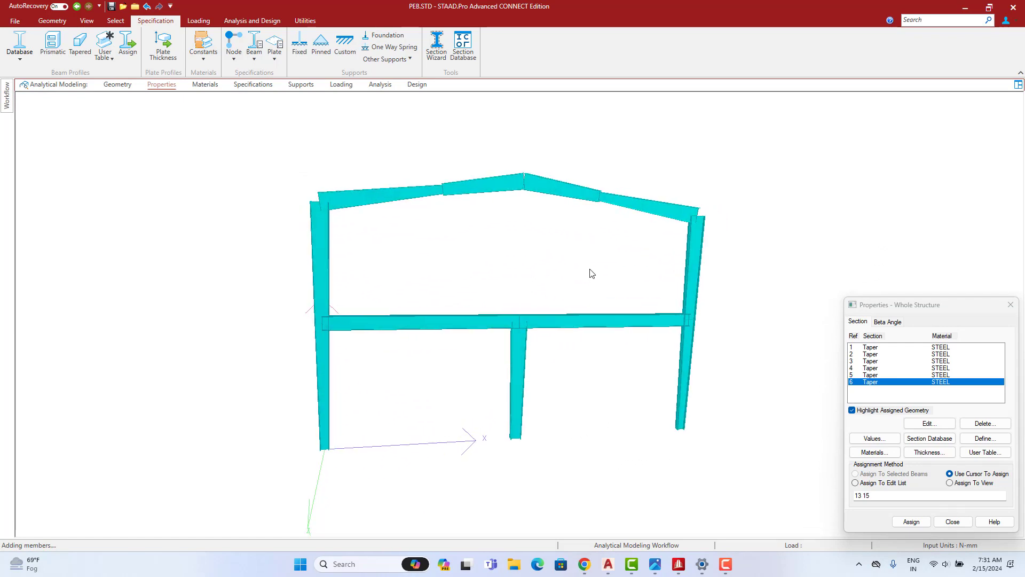
- Switch to the AutoCAD drawing and compare the dimensioned depths where rafter items 04 and 05 meet
{"action": "left_click", "coordinate": [609, 565]}
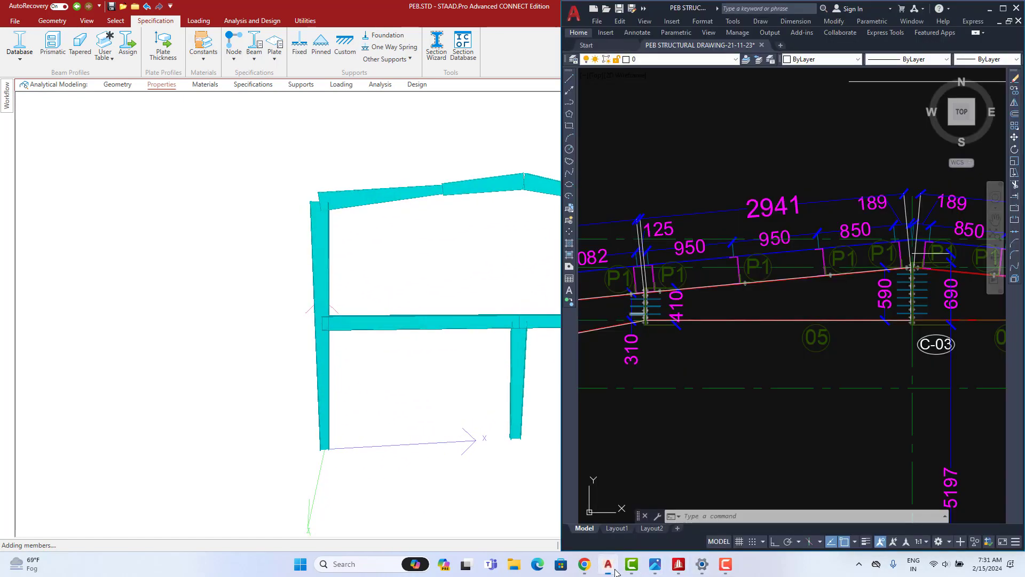
{"action": "scroll", "coordinate": [747, 345], "scroll_direction": "down", "scroll_amount": 3}
{"action": "scroll", "coordinate": [774, 347], "scroll_direction": "up", "scroll_amount": 3}
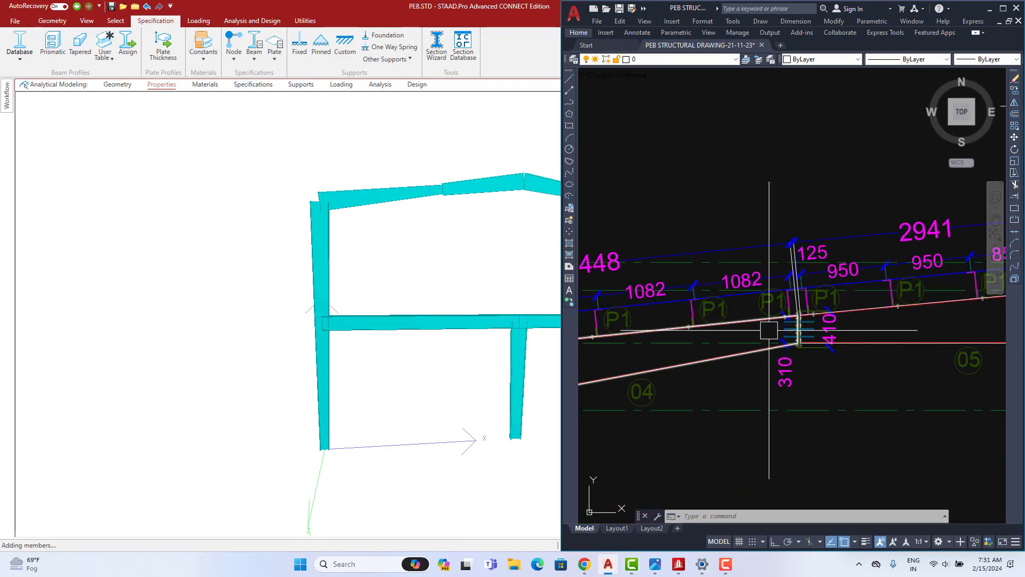
{"action": "middle_click_drag", "start_coordinate": [774, 348], "coordinate": [683, 359]}
{"action": "scroll", "coordinate": [753, 222], "scroll_direction": "down", "scroll_amount": 3}
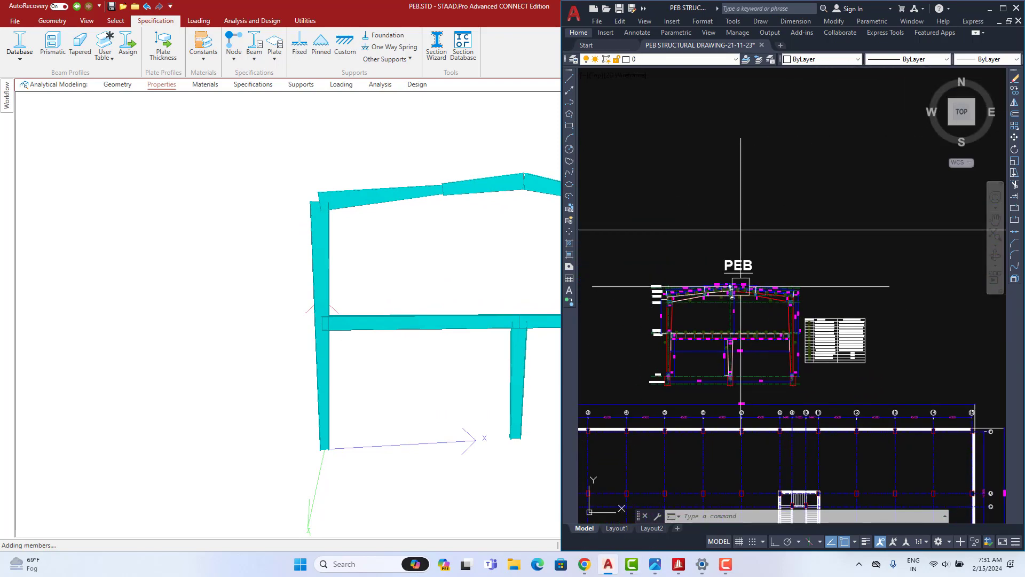
{"action": "scroll", "coordinate": [702, 322], "scroll_direction": "up", "scroll_amount": 2}
{"action": "mouse_move", "coordinate": [670, 315]}
{"action": "middle_mouse_down"}
{"action": "mouse_move", "coordinate": [712, 322]}
{"action": "mouse_move", "coordinate": [762, 301]}
{"action": "middle_mouse_up"}
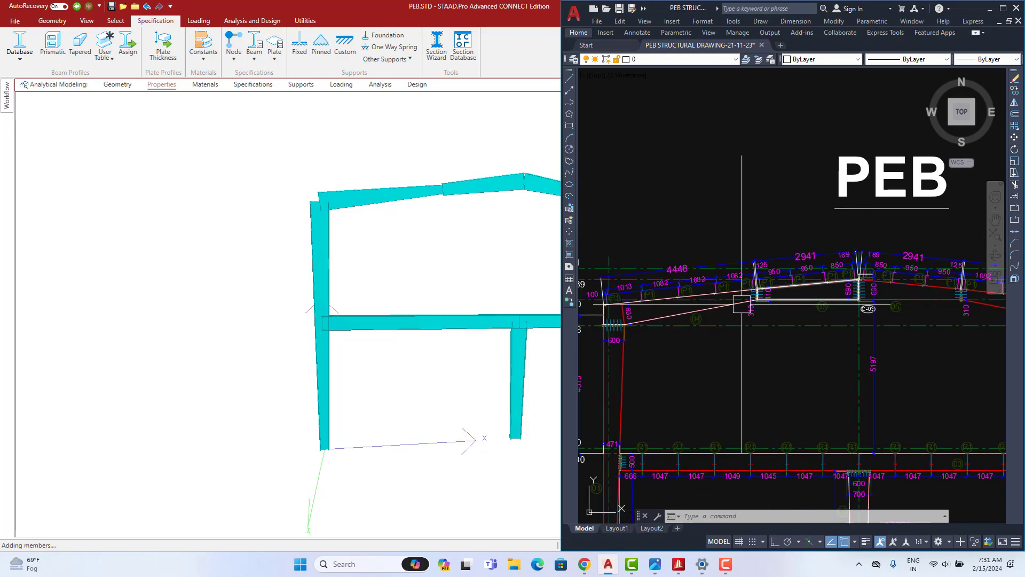
{"action": "scroll", "coordinate": [754, 294], "scroll_direction": "up", "scroll_amount": 8}
{"action": "middle_click_drag", "start_coordinate": [767, 287], "coordinate": [739, 339]}
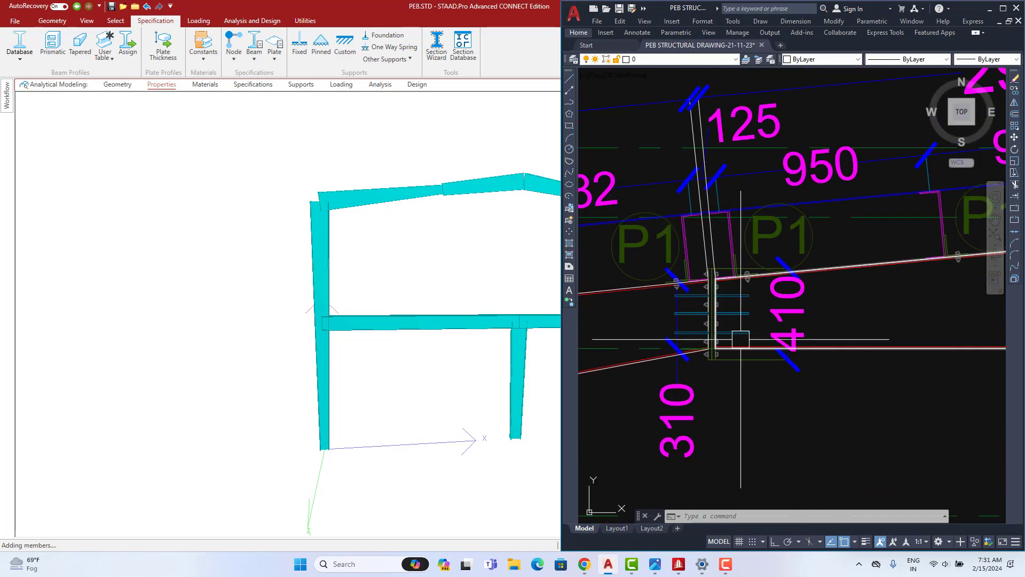
- Inspect the end plates, bolts and dimension extents of the rafter splice in close detail
{"action": "scroll", "coordinate": [767, 324], "scroll_direction": "down", "scroll_amount": 3}
{"action": "scroll", "coordinate": [779, 313], "scroll_direction": "up", "scroll_amount": 7}
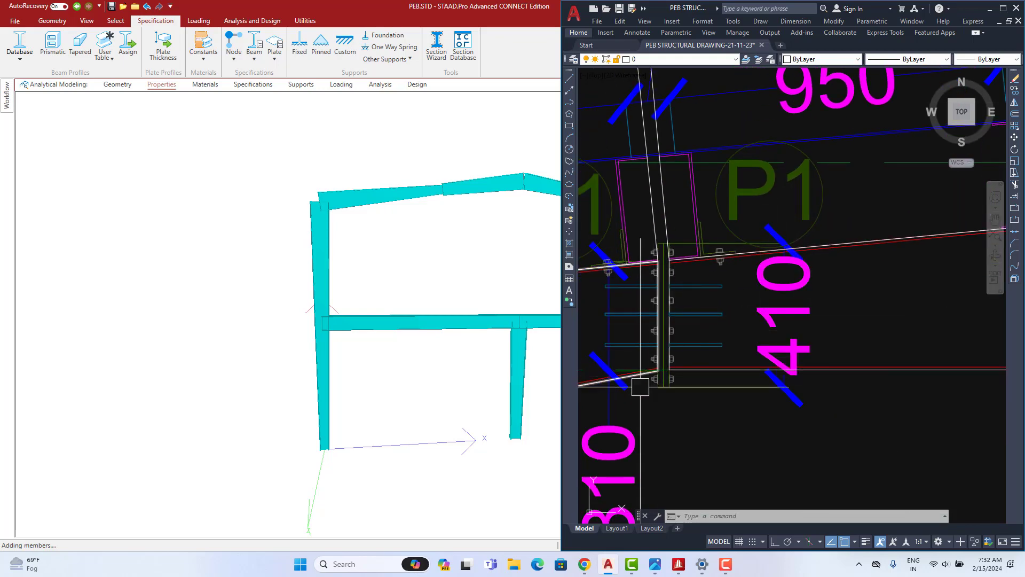
{"action": "scroll", "coordinate": [640, 386], "scroll_direction": "up", "scroll_amount": 2}
{"action": "scroll", "coordinate": [723, 256], "scroll_direction": "down", "scroll_amount": 4}
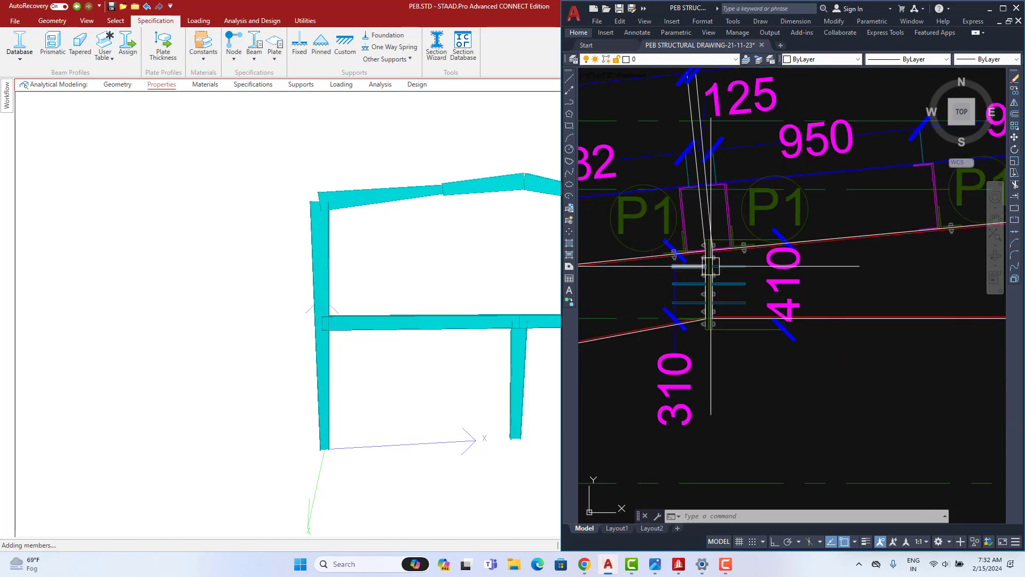
{"action": "scroll", "coordinate": [711, 282], "scroll_direction": "down", "scroll_amount": 6}
{"action": "scroll", "coordinate": [694, 282], "scroll_direction": "up", "scroll_amount": 6}
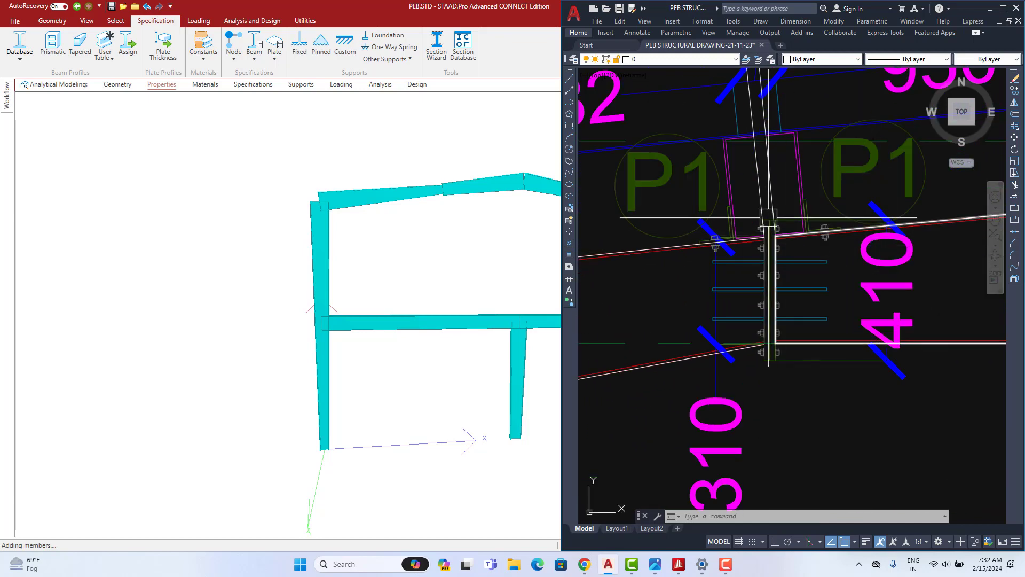
{"action": "scroll", "coordinate": [767, 267], "scroll_direction": "up", "scroll_amount": 2}
{"action": "scroll", "coordinate": [775, 329], "scroll_direction": "down", "scroll_amount": 2}
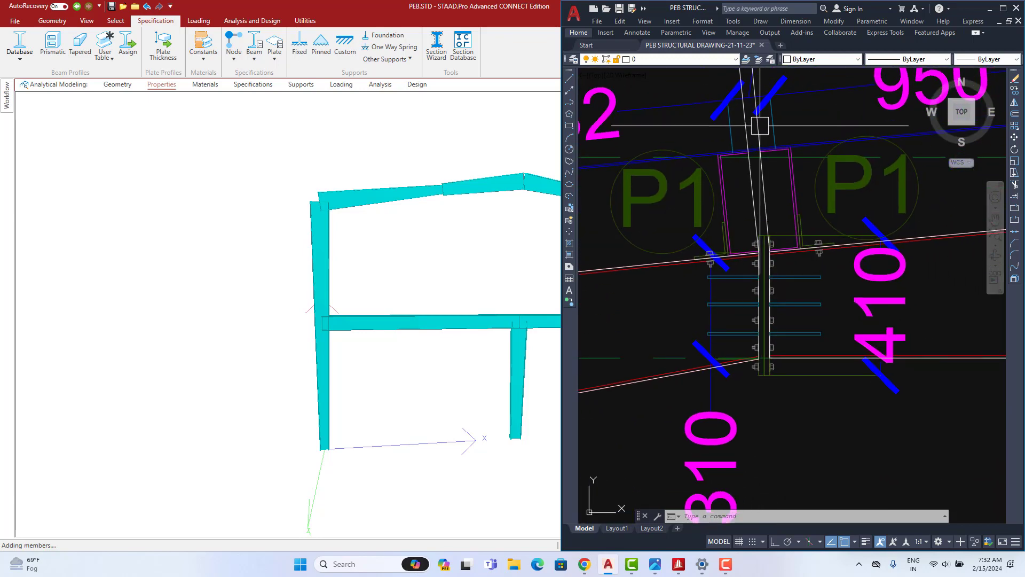
{"action": "scroll", "coordinate": [769, 310], "scroll_direction": "up", "scroll_amount": 2}
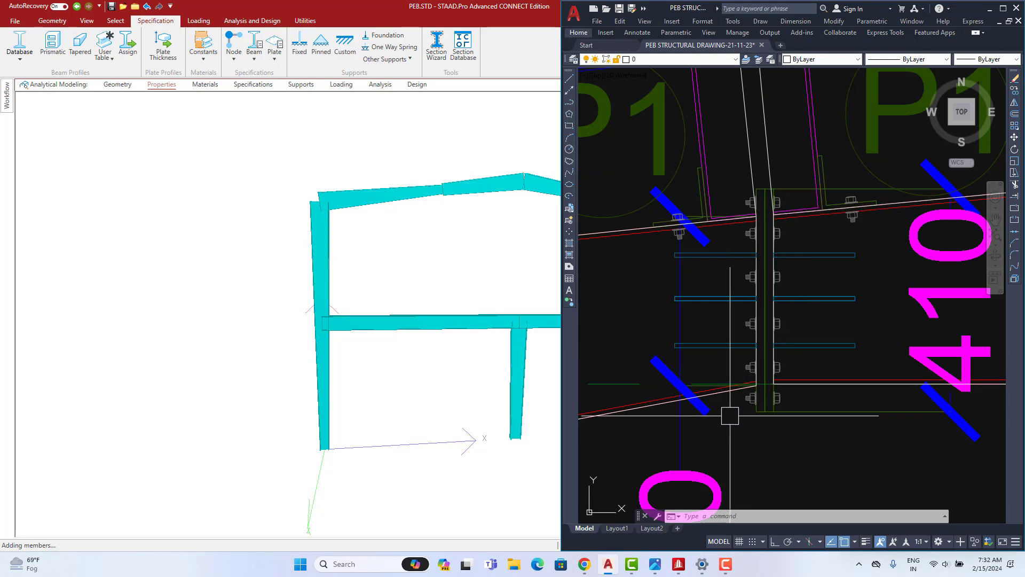
- Check the depth dimension at the mirrored rafter splice on the other side of the ridge
{"action": "scroll", "coordinate": [731, 416], "scroll_direction": "down", "scroll_amount": 6}
{"action": "middle_click_drag", "start_coordinate": [736, 455], "coordinate": [739, 417]}
{"action": "scroll", "coordinate": [737, 422], "scroll_direction": "down", "scroll_amount": 4}
{"action": "middle_click_drag", "start_coordinate": [806, 410], "coordinate": [705, 368]}
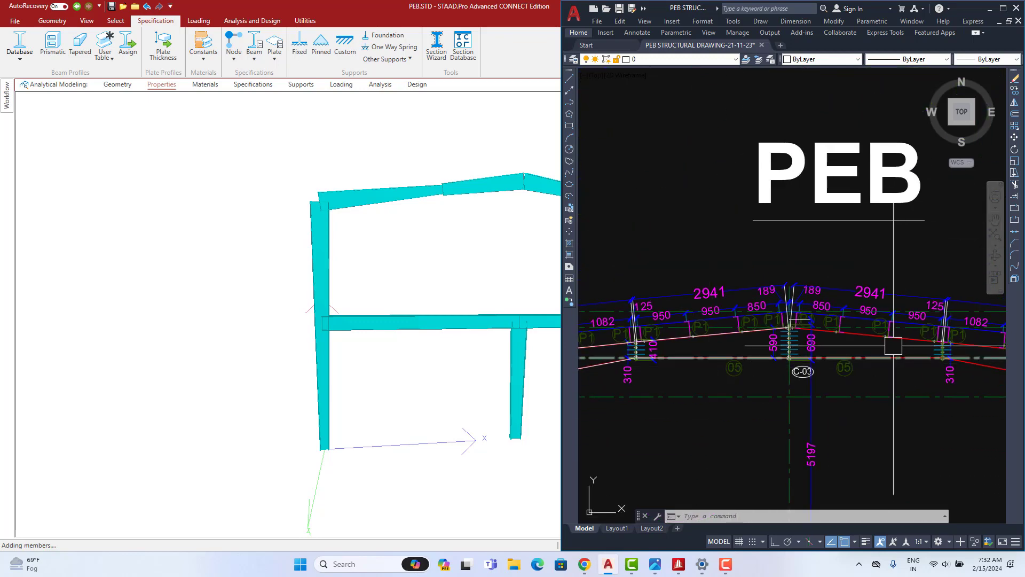
{"action": "scroll", "coordinate": [956, 363], "scroll_direction": "up", "scroll_amount": 6}
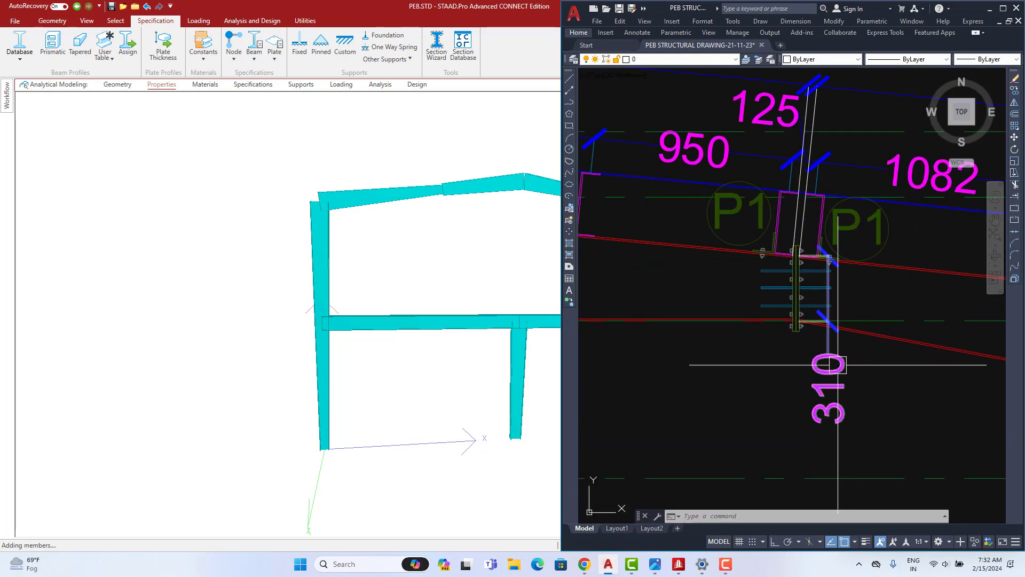
- Return to the STAAD.Pro rendering, look at the rafter splice and review the Tapered I dimensions of section 5
{"action": "left_click", "coordinate": [990, 11]}
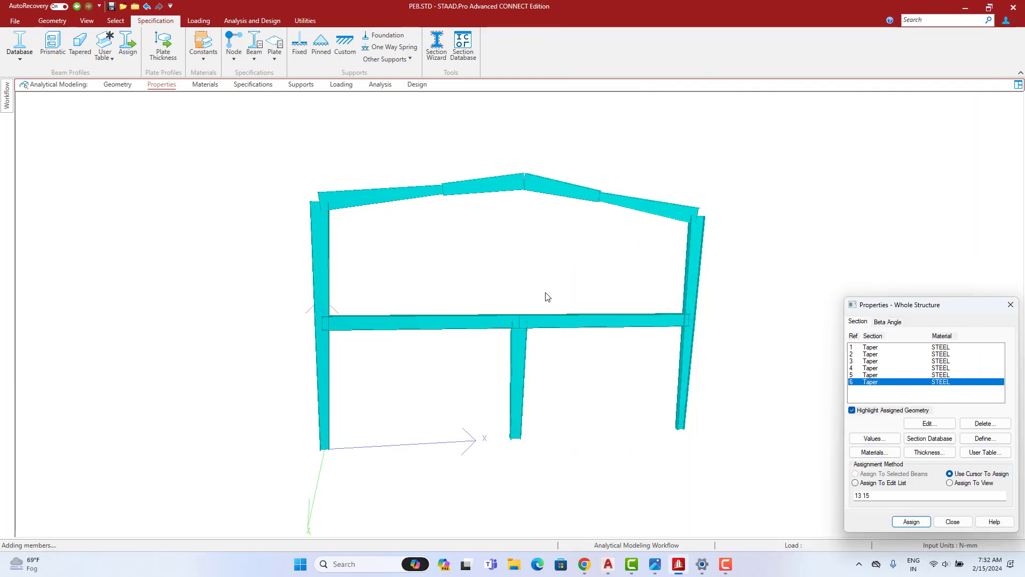
{"action": "middle_click_drag", "start_coordinate": [450, 194], "coordinate": [429, 193]}
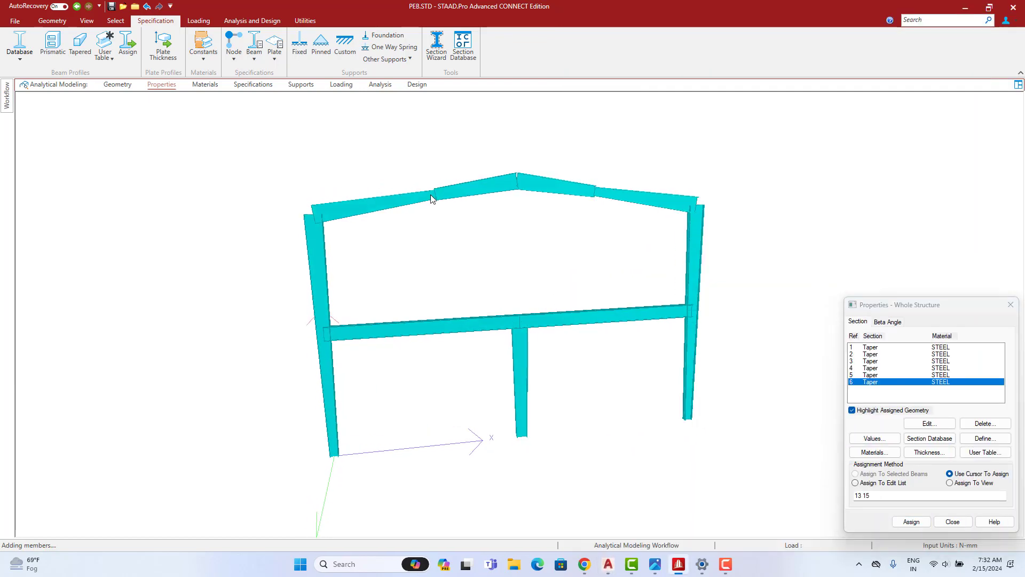
{"action": "left_click", "coordinate": [874, 376]}
{"action": "left_click", "coordinate": [930, 423]}
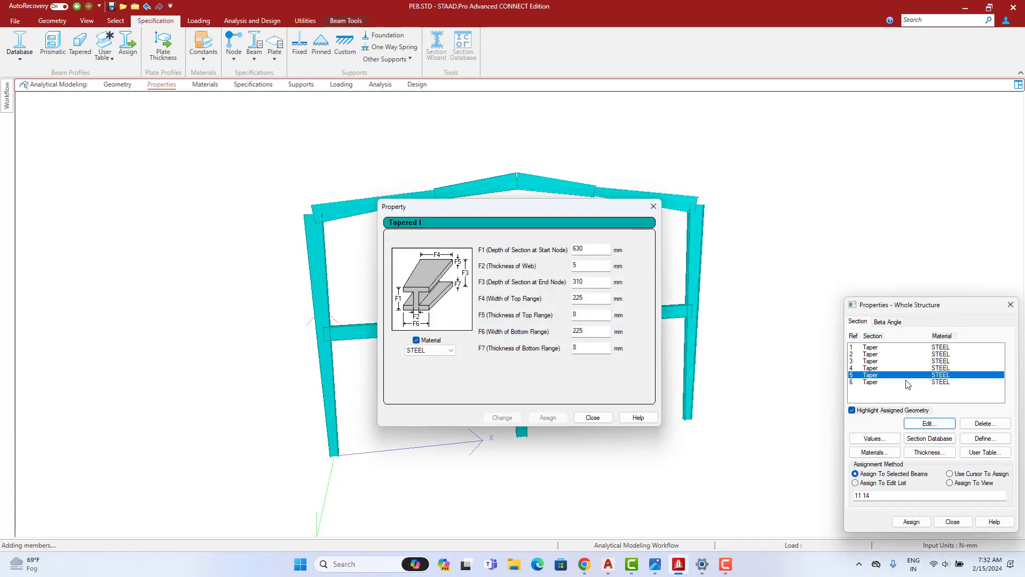
{"action": "left_click", "coordinate": [653, 206]}
- Set the start node depth of taper section 6 to 310 mm and apply it
{"action": "left_click", "coordinate": [871, 382]}
{"action": "left_click", "coordinate": [929, 423]}
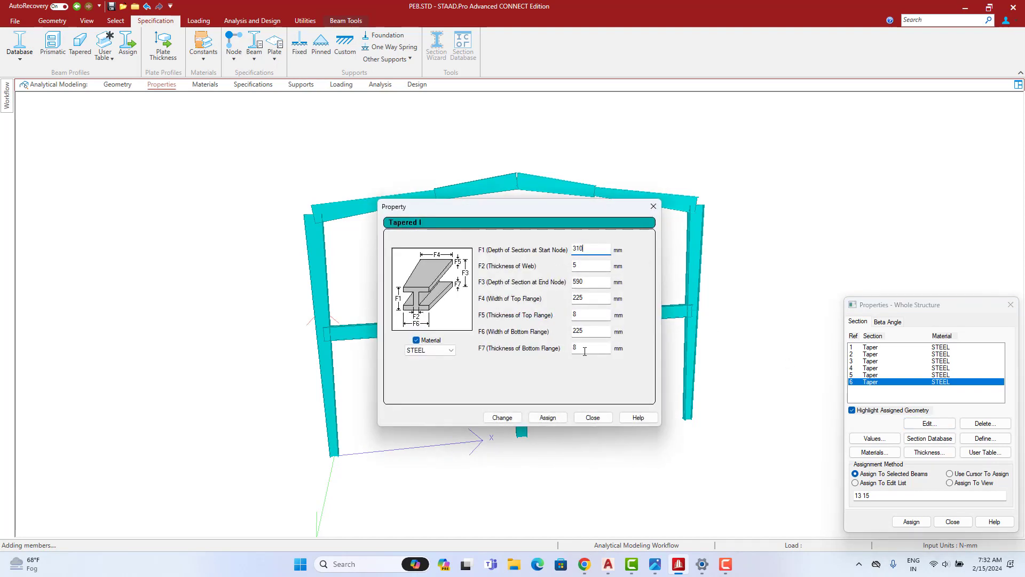
{"action": "left_click", "coordinate": [554, 422]}
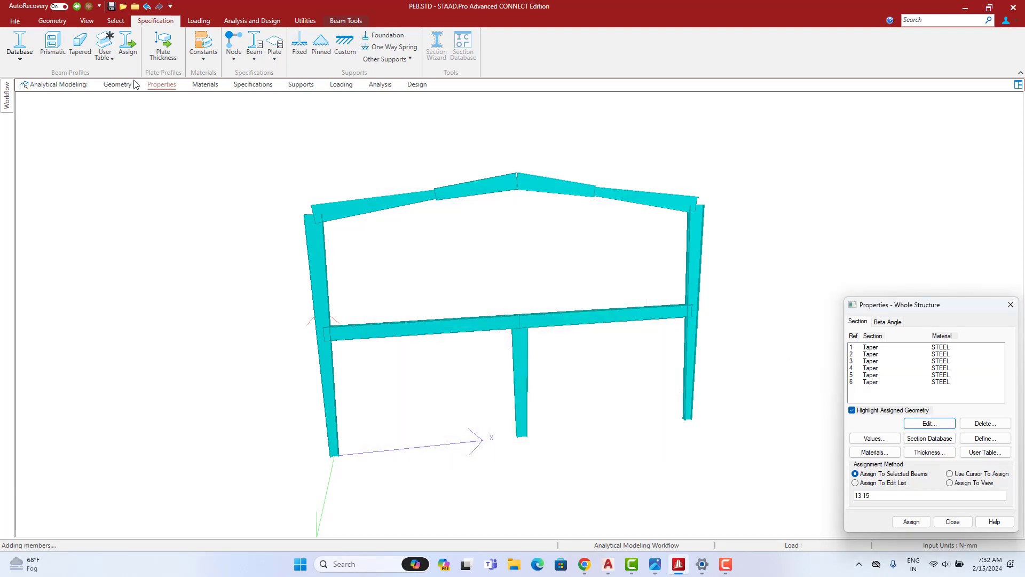
- Generate a fresh 3D rendering from the member properties view and examine the corrected rafter splices from several angles
{"action": "left_click", "coordinate": [126, 87]}
{"action": "left_click", "coordinate": [159, 86]}
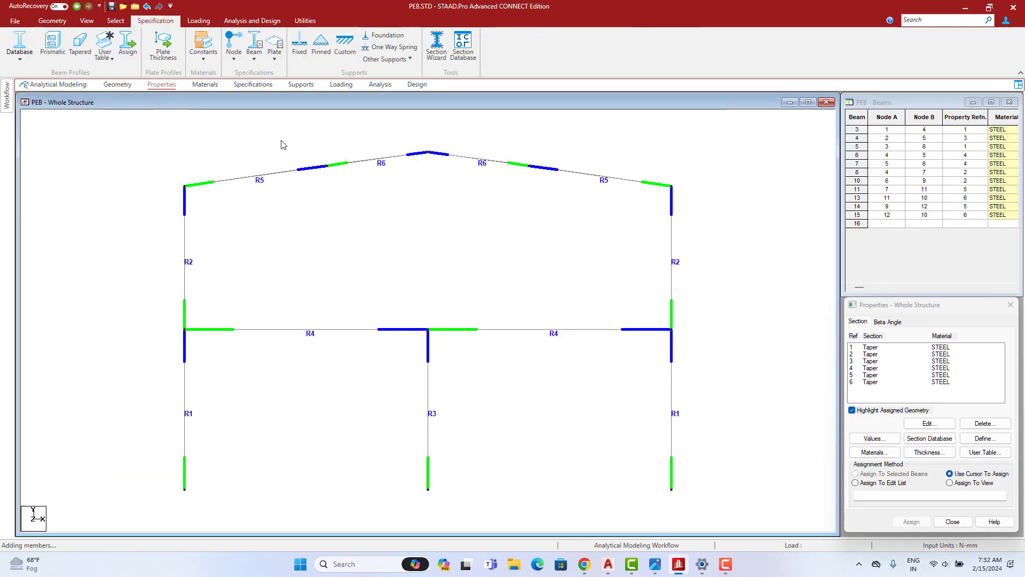
{"action": "right_click", "coordinate": [282, 143]}
{"action": "left_click", "coordinate": [315, 414]}
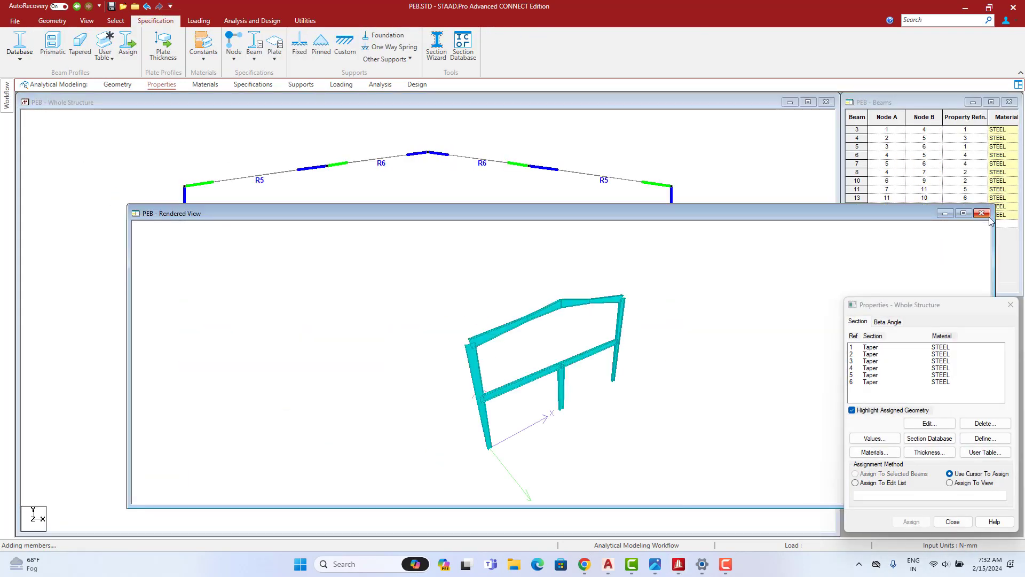
{"action": "left_click", "coordinate": [965, 213]}
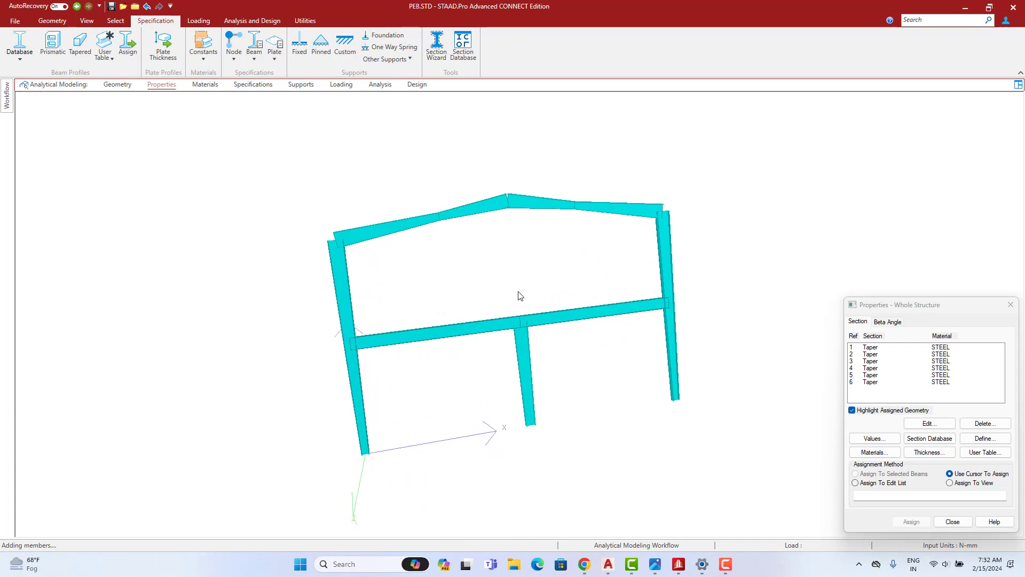
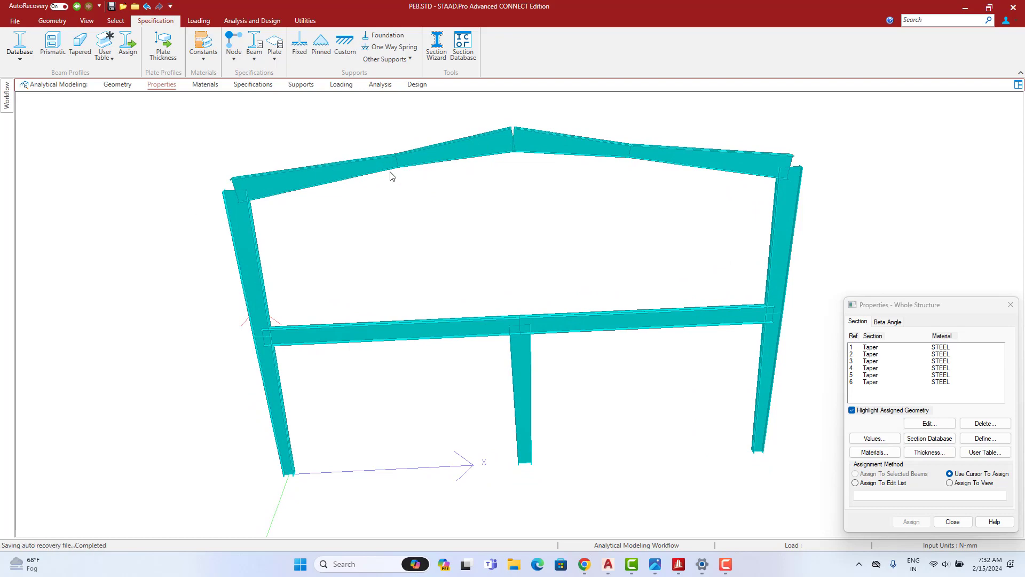
{"action": "left_click_drag", "start_coordinate": [390, 172], "coordinate": [249, 343]}
{"action": "left_click_drag", "start_coordinate": [277, 216], "coordinate": [276, 323]}
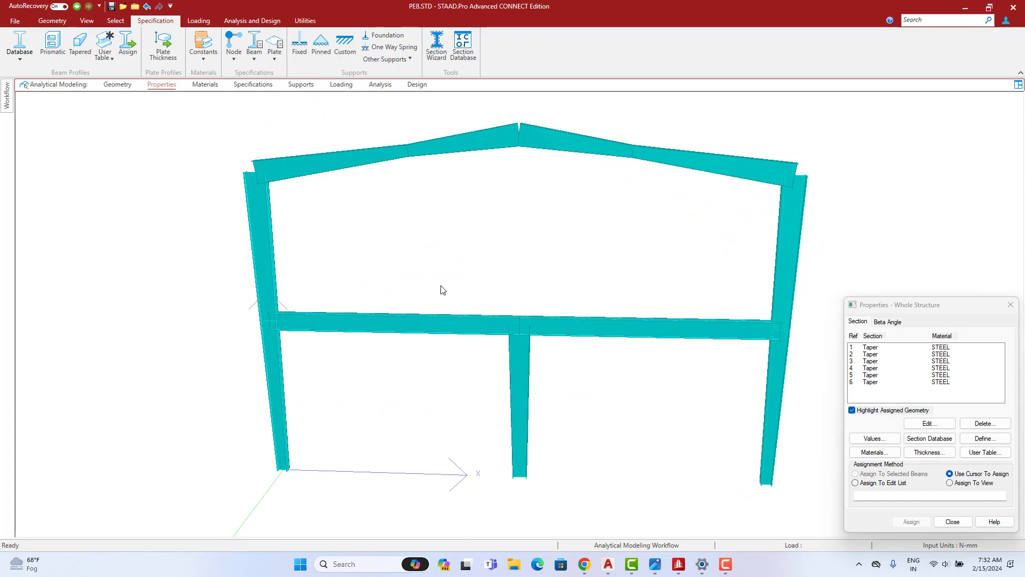
{"action": "left_click_drag", "start_coordinate": [442, 290], "coordinate": [352, 340]}
{"action": "left_click_drag", "start_coordinate": [581, 315], "coordinate": [277, 160]}
- Return to the frame's geometry and narrow the modelling window to free space beside it
{"action": "left_click", "coordinate": [115, 85]}
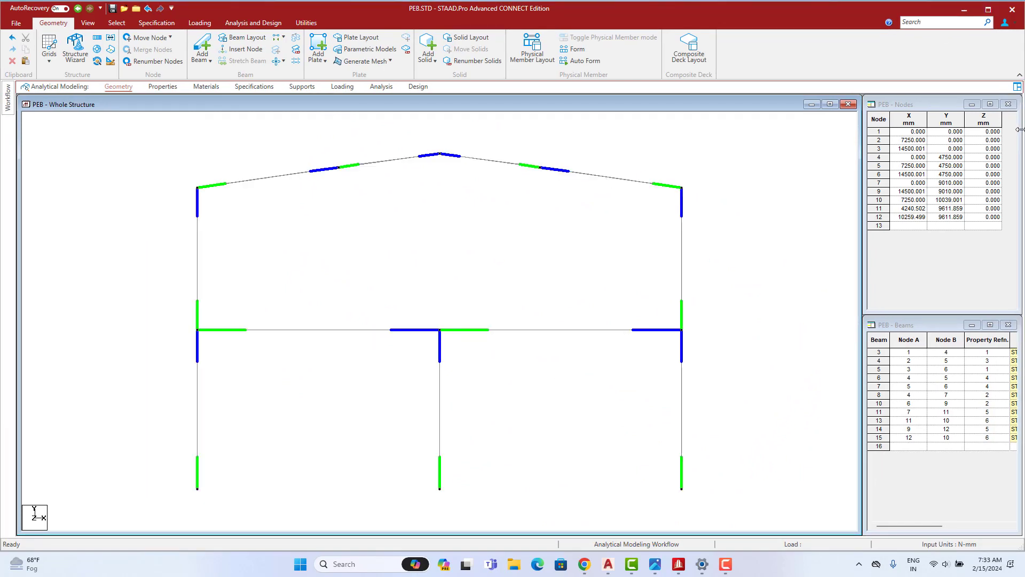
{"action": "left_click_drag", "start_coordinate": [1020, 129], "coordinate": [445, 202]}
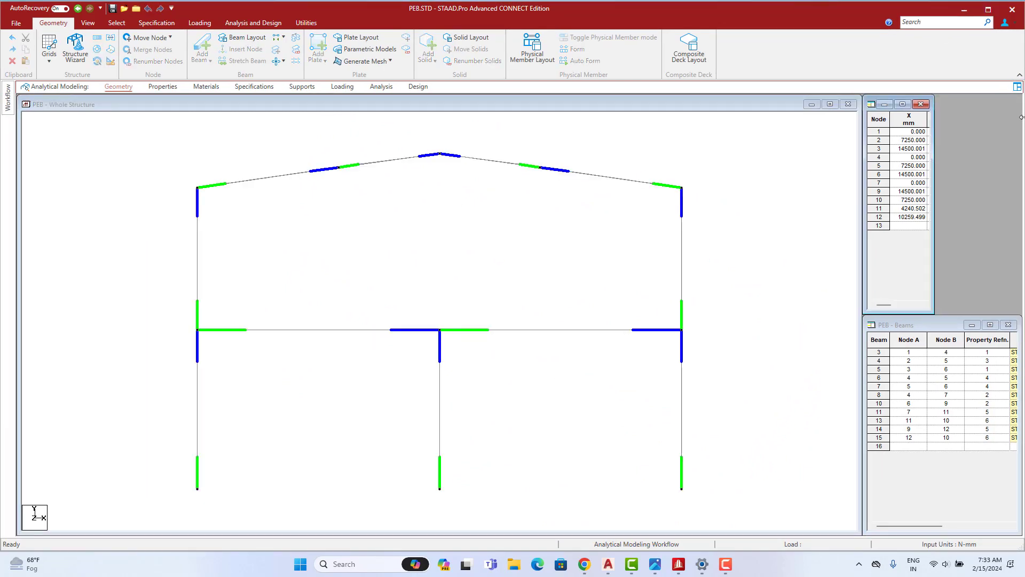
{"action": "left_click_drag", "start_coordinate": [1021, 117], "coordinate": [657, 166]}
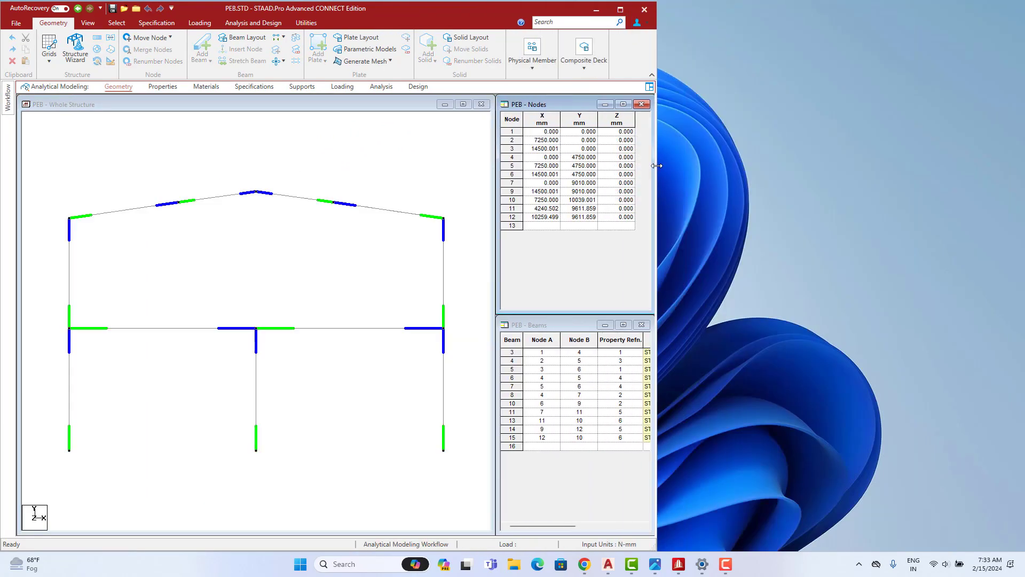
- Bring up the AutoCAD drawing beside the model and examine the PEB frame elevation down to its column bases
{"action": "left_click", "coordinate": [608, 566]}
{"action": "scroll", "coordinate": [781, 320], "scroll_direction": "down", "scroll_amount": 5}
{"action": "middle_click_drag", "start_coordinate": [712, 390], "coordinate": [781, 321]}
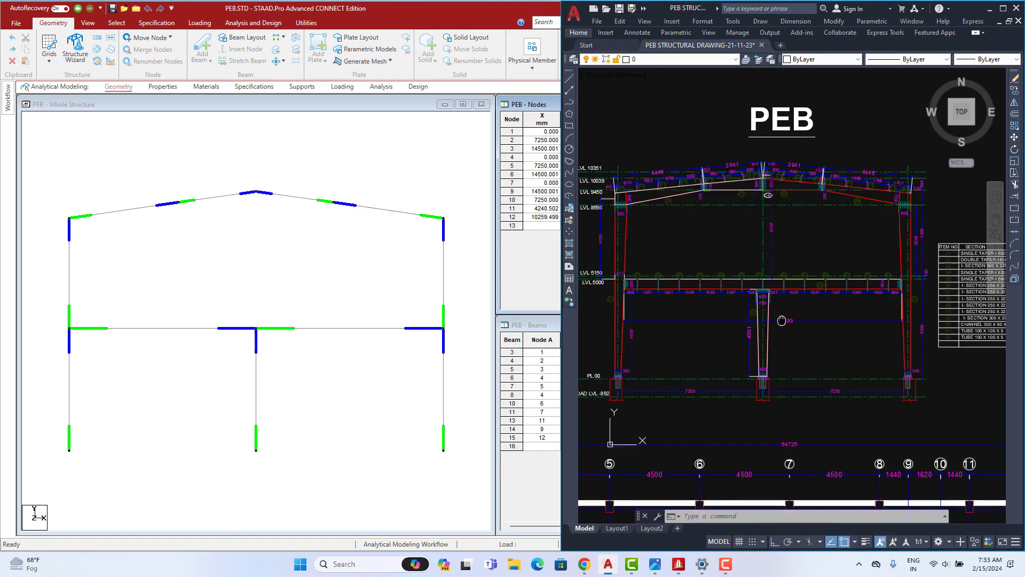
{"action": "left_click", "coordinate": [302, 423]}
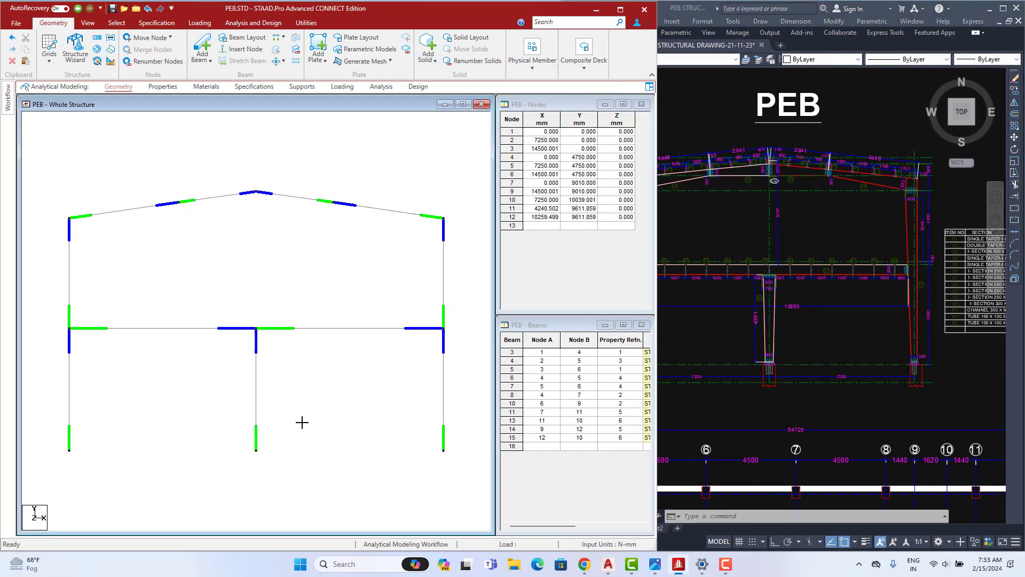
{"action": "left_click", "coordinate": [713, 261]}
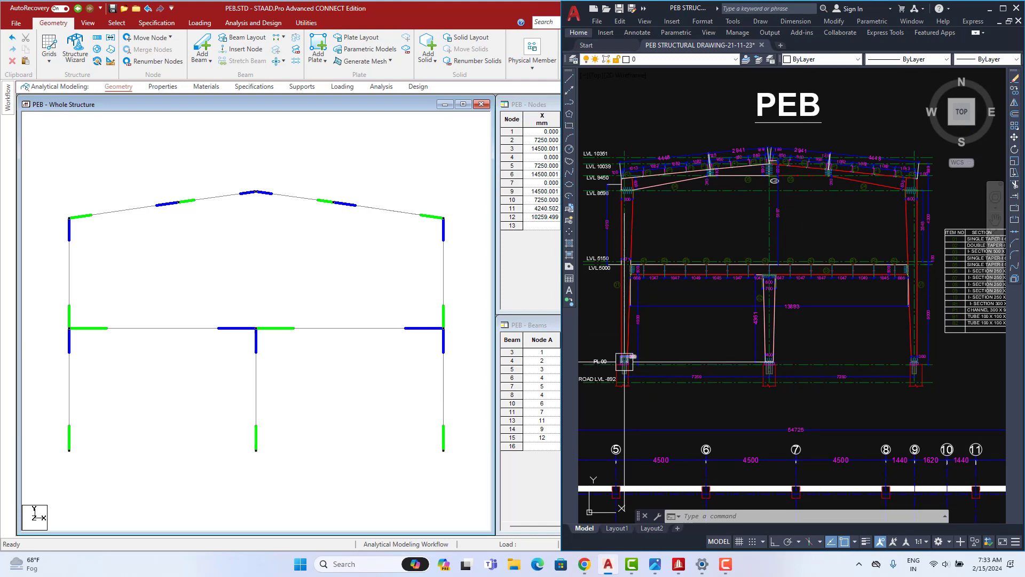
{"action": "middle_click_drag", "start_coordinate": [892, 365], "coordinate": [942, 356]}
- Create a fixed support definition in STAAD.Pro and select it for assignment
{"action": "left_click", "coordinate": [288, 412]}
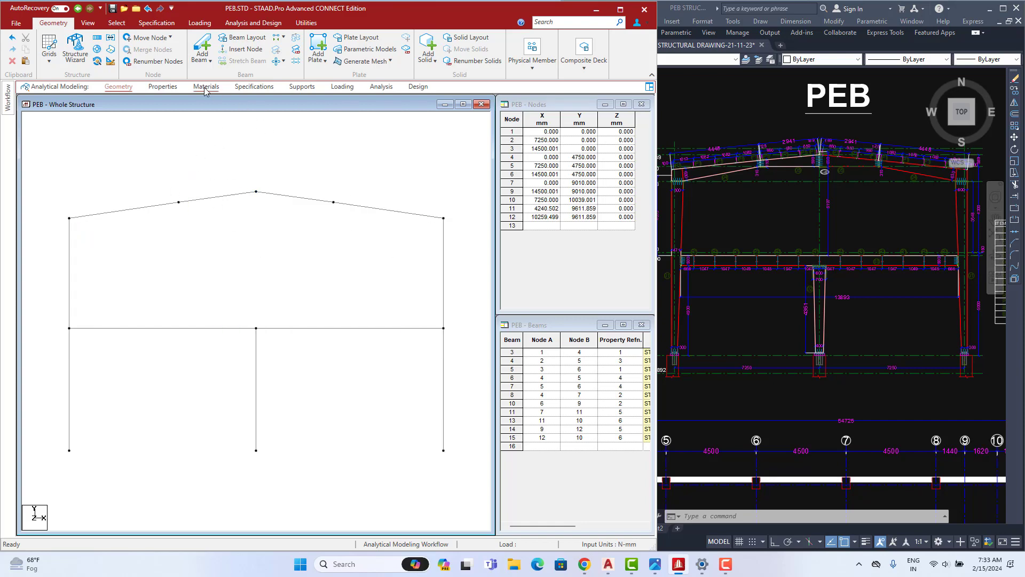
{"action": "left_click", "coordinate": [300, 88]}
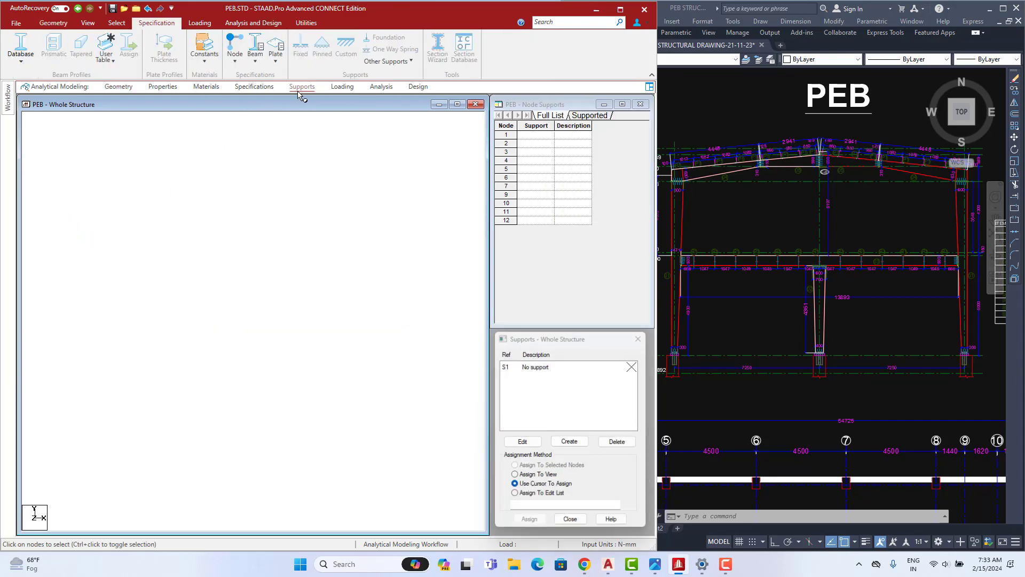
{"action": "left_click", "coordinate": [570, 444]}
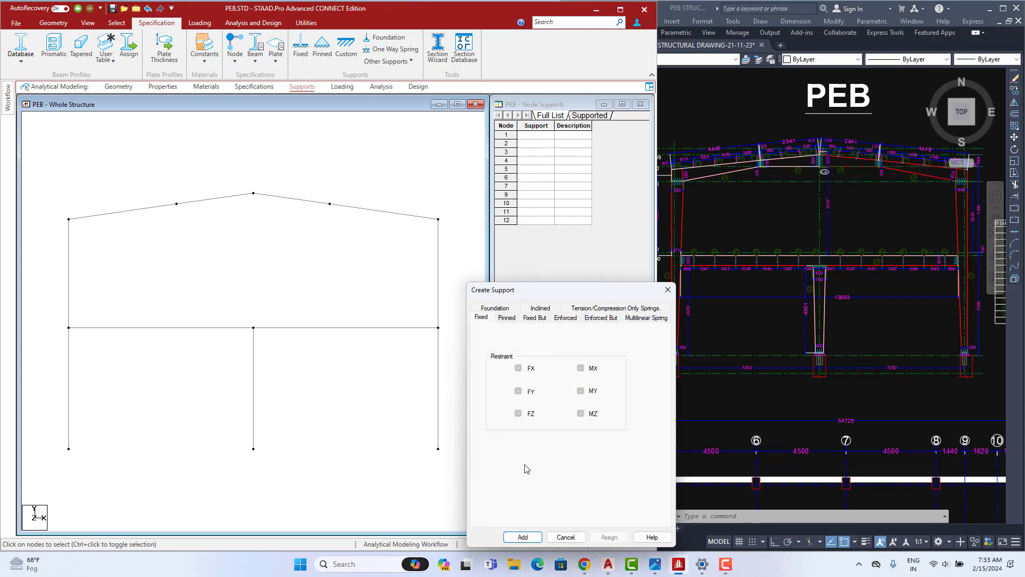
{"action": "left_click", "coordinate": [523, 538]}
{"action": "left_click", "coordinate": [539, 380]}
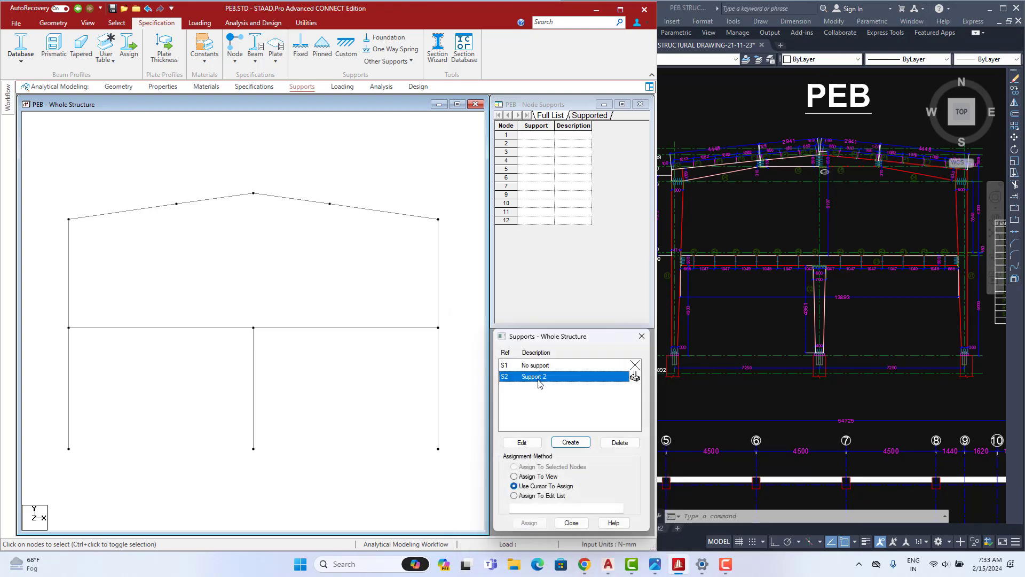
- Select the three column base nodes and assign the fixed support definition S2 to them
{"action": "left_click_drag", "start_coordinate": [455, 445], "coordinate": [309, 487]}
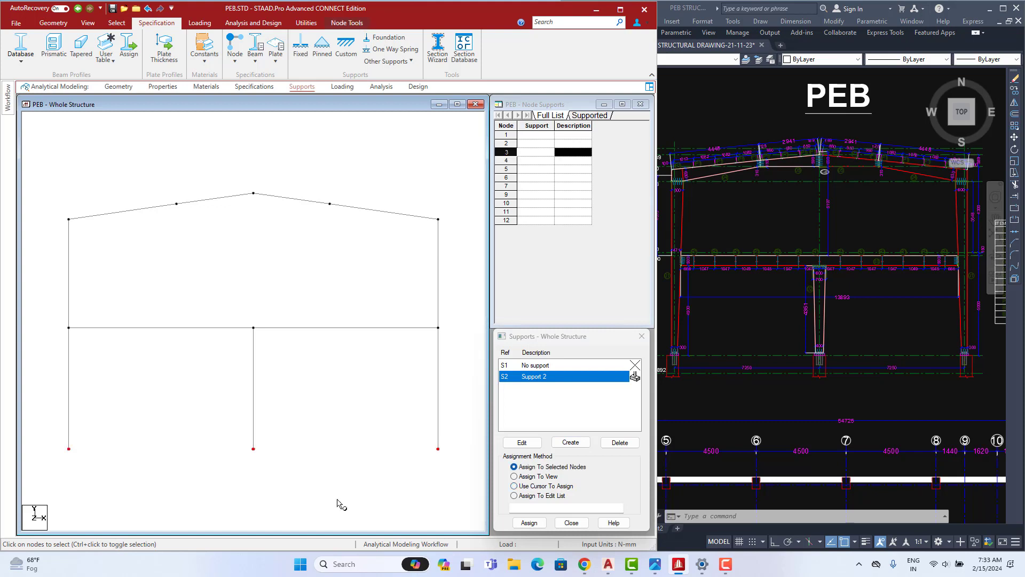
{"action": "left_click", "coordinate": [532, 527]}
{"action": "left_click", "coordinate": [593, 468]}
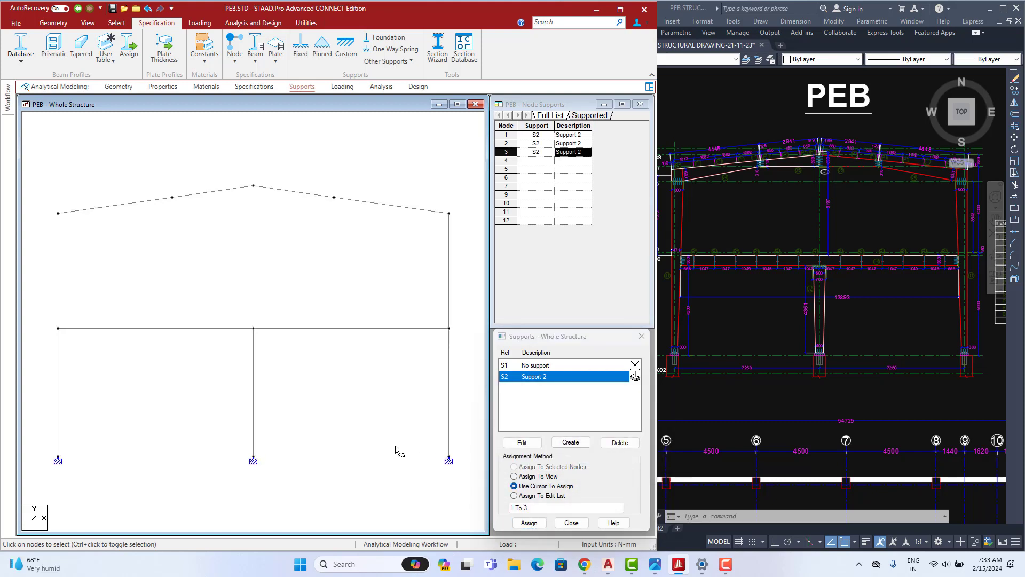
- Switch to the AutoCAD drawing and examine the building plan and its column grid below the PEB elevation
{"action": "left_click", "coordinate": [873, 394]}
{"action": "scroll", "coordinate": [796, 277], "scroll_direction": "down", "scroll_amount": 6}
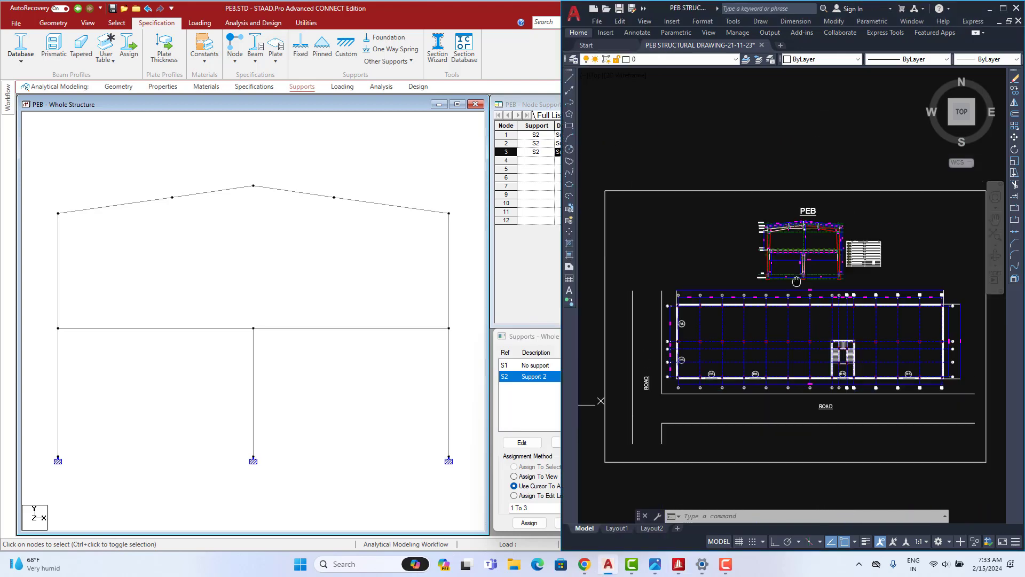
{"action": "scroll", "coordinate": [771, 374], "scroll_direction": "up", "scroll_amount": 4}
{"action": "middle_click_drag", "start_coordinate": [755, 295], "coordinate": [741, 373]}
{"action": "scroll", "coordinate": [946, 323], "scroll_direction": "down", "scroll_amount": 4}
{"action": "scroll", "coordinate": [774, 318], "scroll_direction": "up", "scroll_amount": 3}
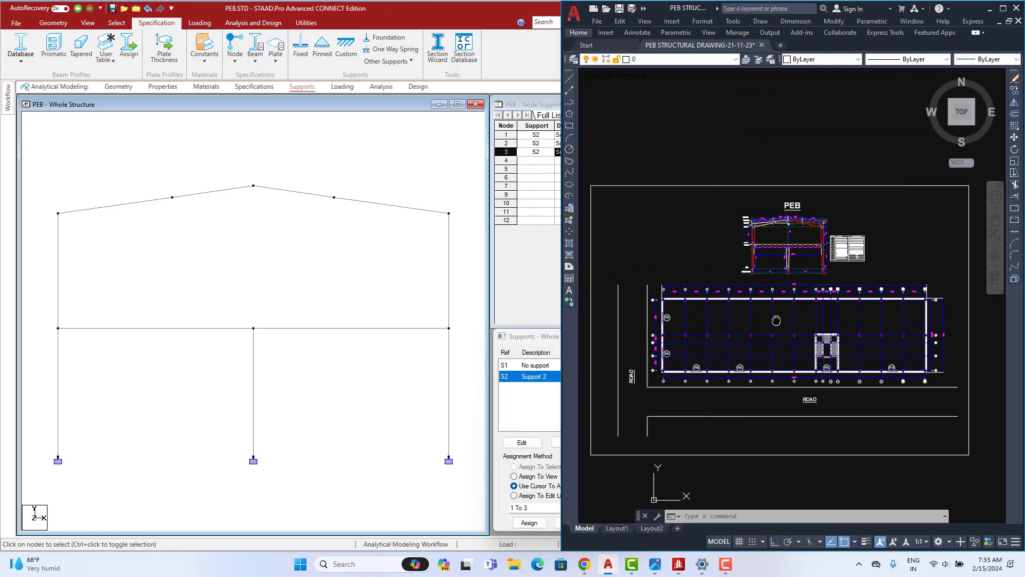
{"action": "scroll", "coordinate": [677, 271], "scroll_direction": "up", "scroll_amount": 5}
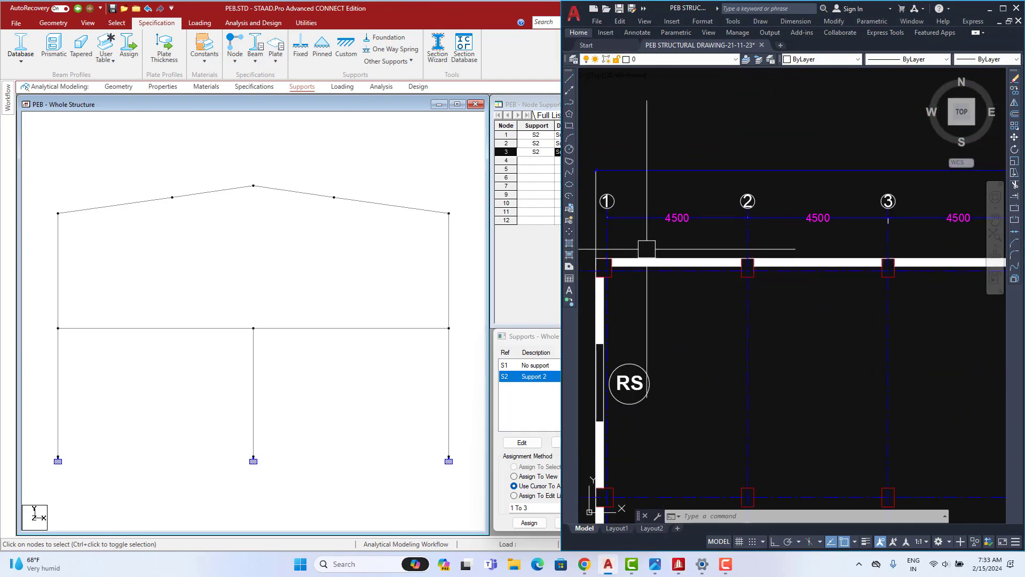
{"action": "scroll", "coordinate": [782, 241], "scroll_direction": "down", "scroll_amount": 7}
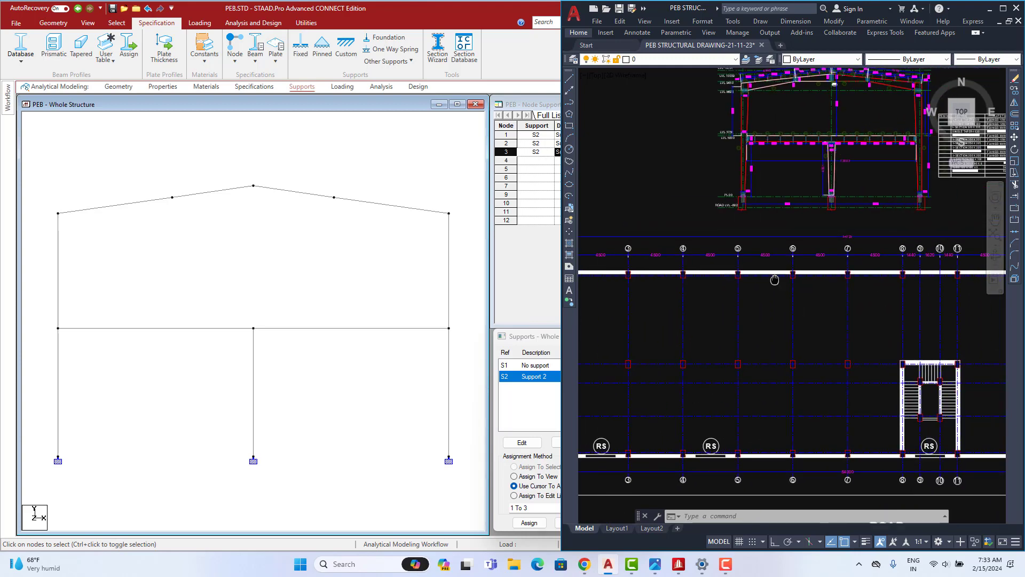
- Select all members of the frame in STAAD.Pro and open a Translational Repeat in the global Z direction
{"action": "left_click", "coordinate": [363, 281]}
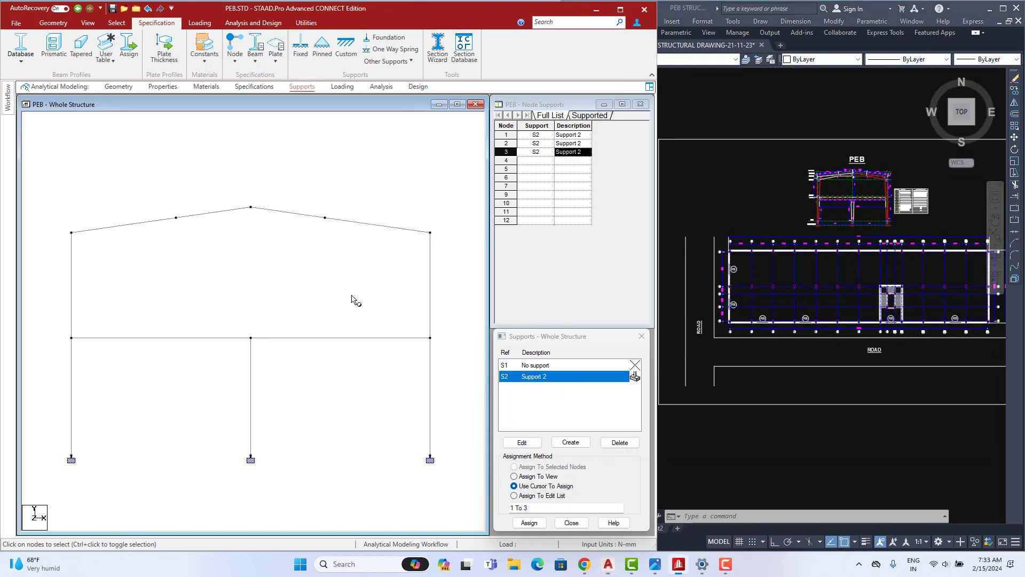
{"action": "left_click_drag", "start_coordinate": [454, 161], "coordinate": [4, 516]}
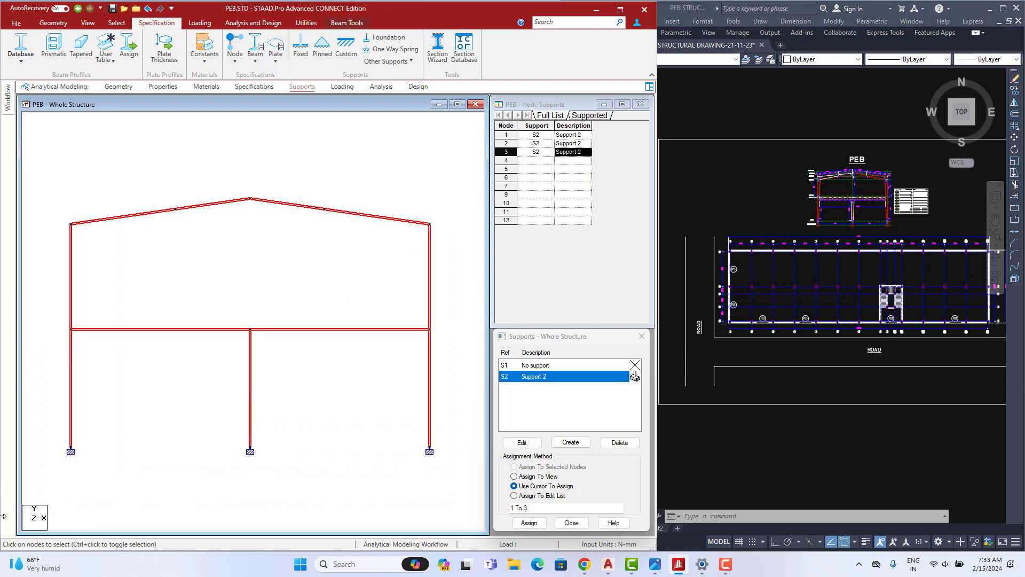
{"action": "left_click", "coordinate": [56, 26]}
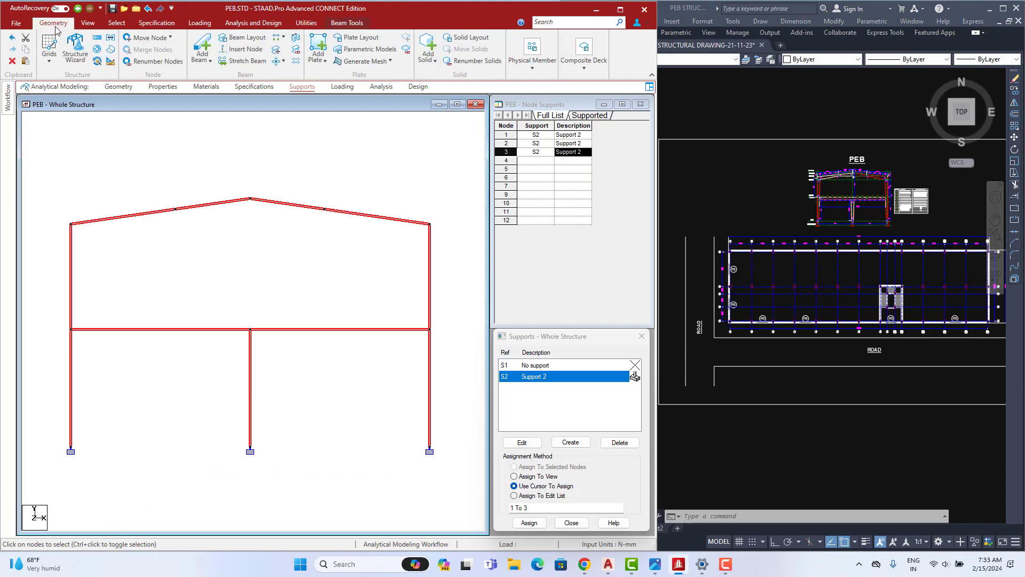
{"action": "left_click", "coordinate": [100, 39]}
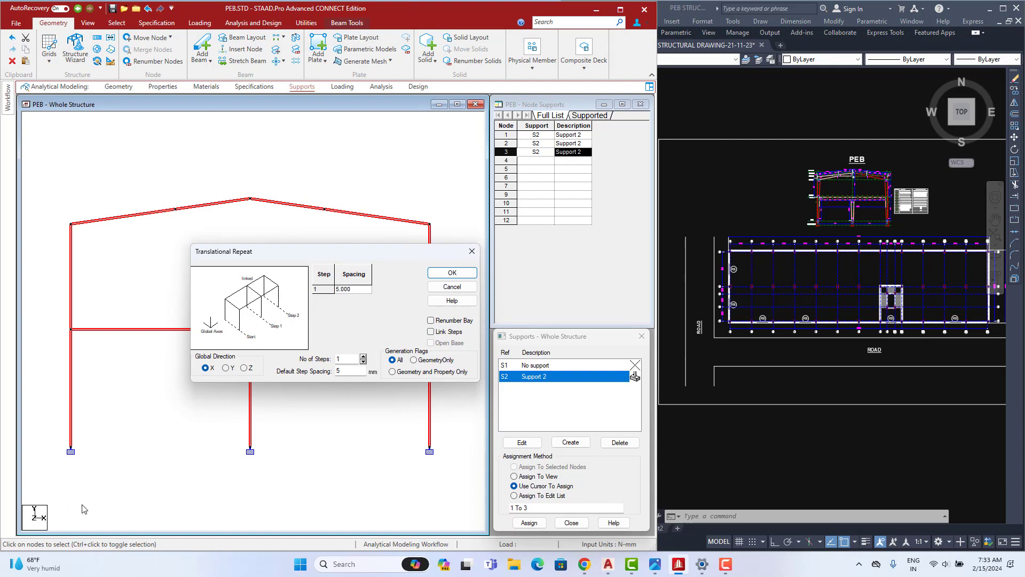
- Switch to AutoCAD and examine the plan's overall layout and frame positions along the building's length
{"action": "left_click", "coordinate": [880, 343]}
{"action": "scroll", "coordinate": [850, 292], "scroll_direction": "up", "scroll_amount": 2}
{"action": "mouse_move", "coordinate": [850, 292]}
{"action": "middle_mouse_down"}
{"action": "mouse_move", "coordinate": [820, 364]}
{"action": "mouse_move", "coordinate": [790, 381]}
{"action": "middle_mouse_up"}
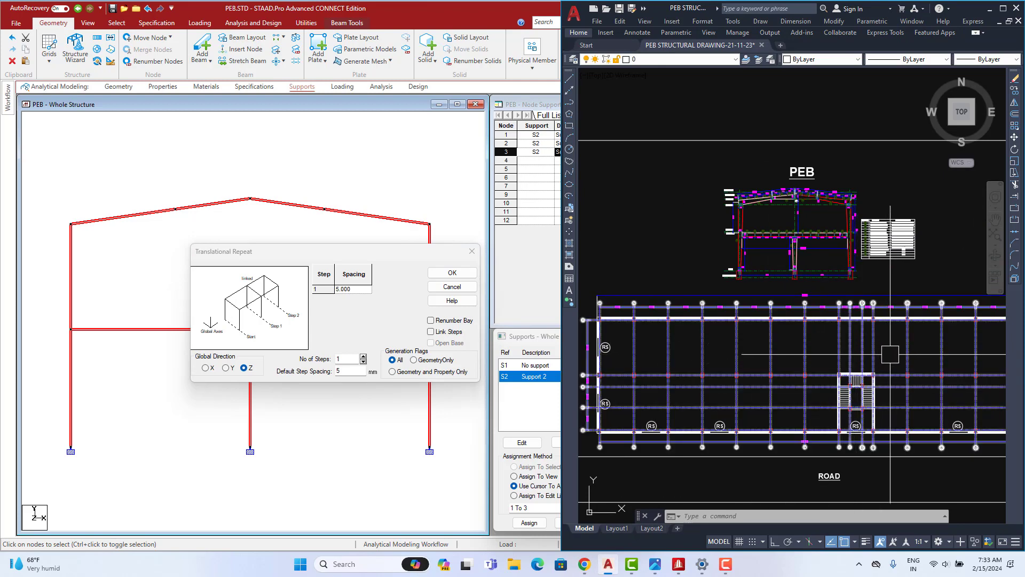
{"action": "middle_click_drag", "start_coordinate": [933, 347], "coordinate": [798, 362]}
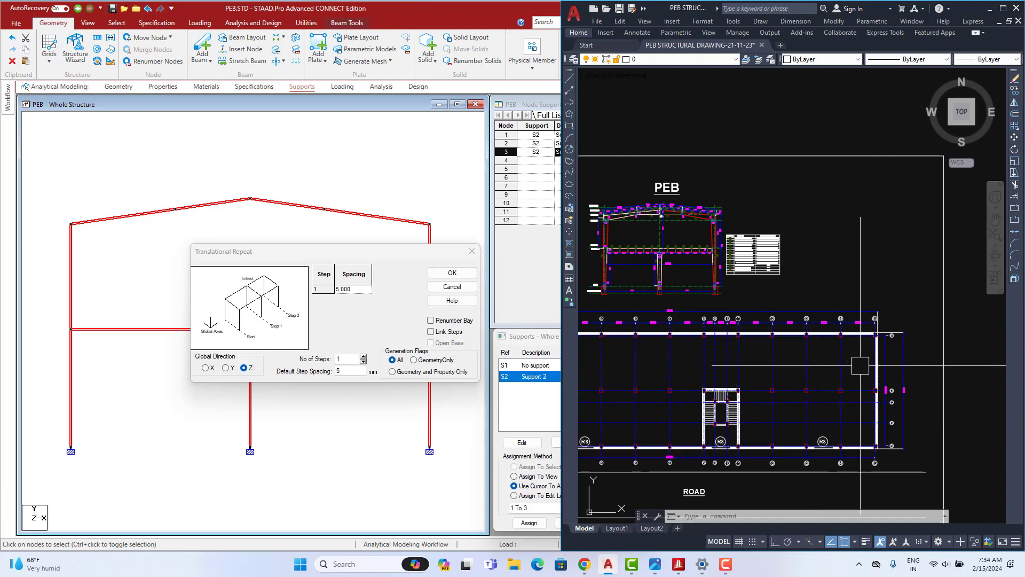
{"action": "scroll", "coordinate": [902, 376], "scroll_direction": "down", "scroll_amount": 5}
{"action": "scroll", "coordinate": [858, 362], "scroll_direction": "up", "scroll_amount": 5}
{"action": "middle_click_drag", "start_coordinate": [766, 388], "coordinate": [805, 338]}
{"action": "scroll", "coordinate": [804, 339], "scroll_direction": "down", "scroll_amount": 2}
{"action": "scroll", "coordinate": [721, 345], "scroll_direction": "up", "scroll_amount": 2}
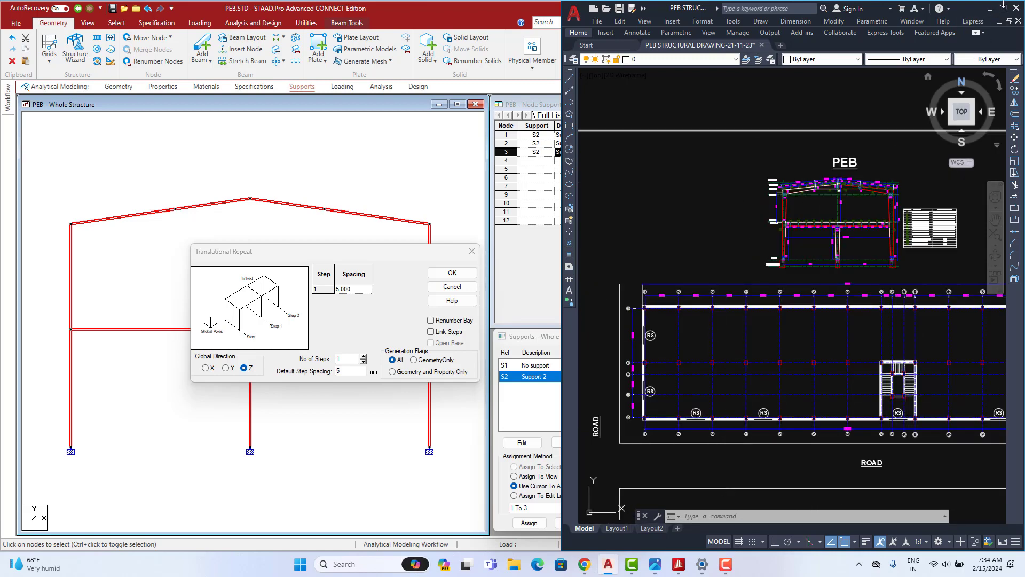
- Enlarge the AutoCAD drawing to full screen and examine the bay spacing dimensions between grids 1 and 15
{"action": "left_click", "coordinate": [1004, 9]}
{"action": "middle_click_drag", "start_coordinate": [674, 340], "coordinate": [633, 302]}
{"action": "scroll", "coordinate": [590, 310], "scroll_direction": "up", "scroll_amount": 4}
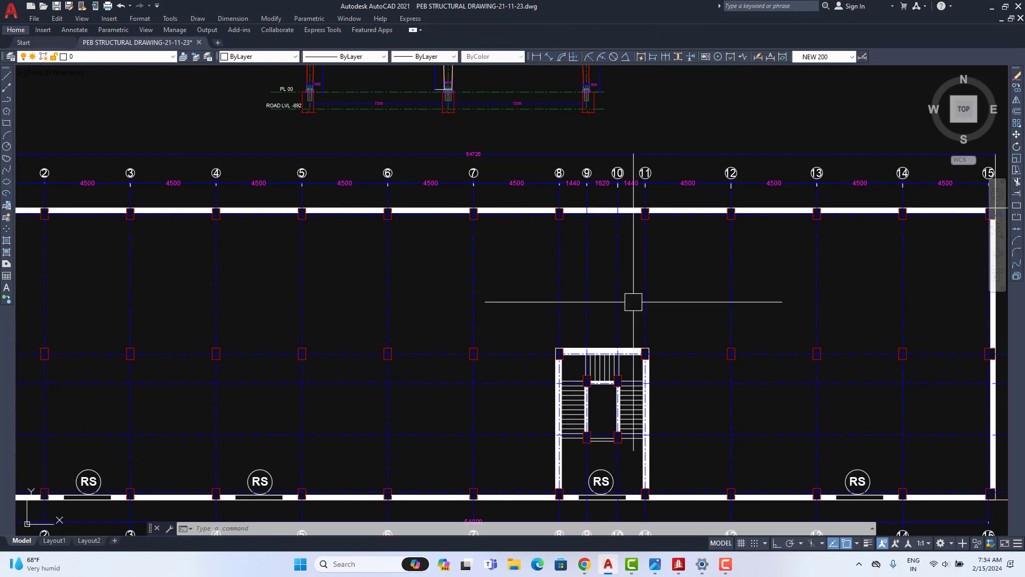
{"action": "scroll", "coordinate": [632, 303], "scroll_direction": "down", "scroll_amount": 2}
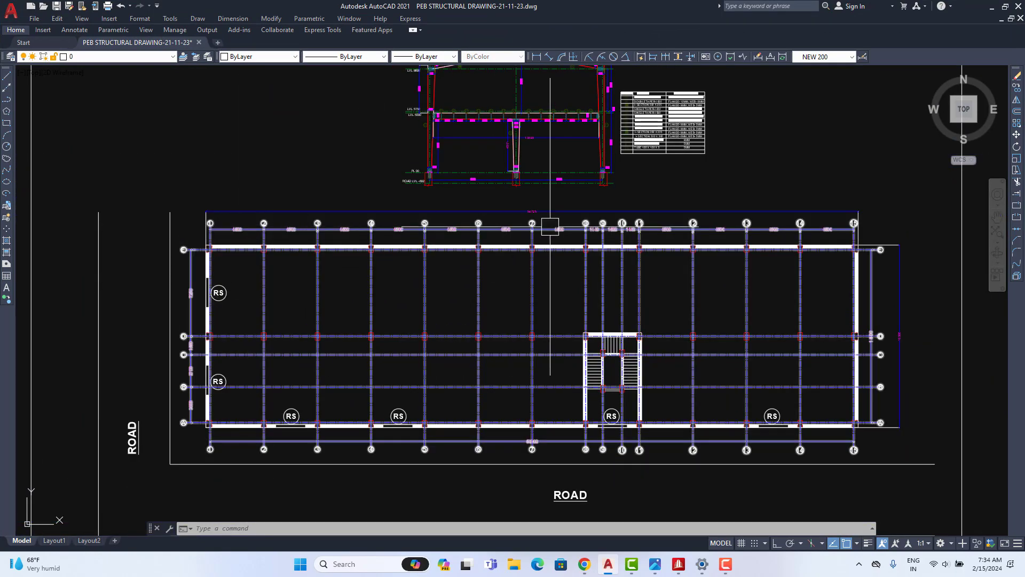
{"action": "scroll", "coordinate": [855, 230], "scroll_direction": "up", "scroll_amount": 4}
{"action": "scroll", "coordinate": [625, 360], "scroll_direction": "down", "scroll_amount": 4}
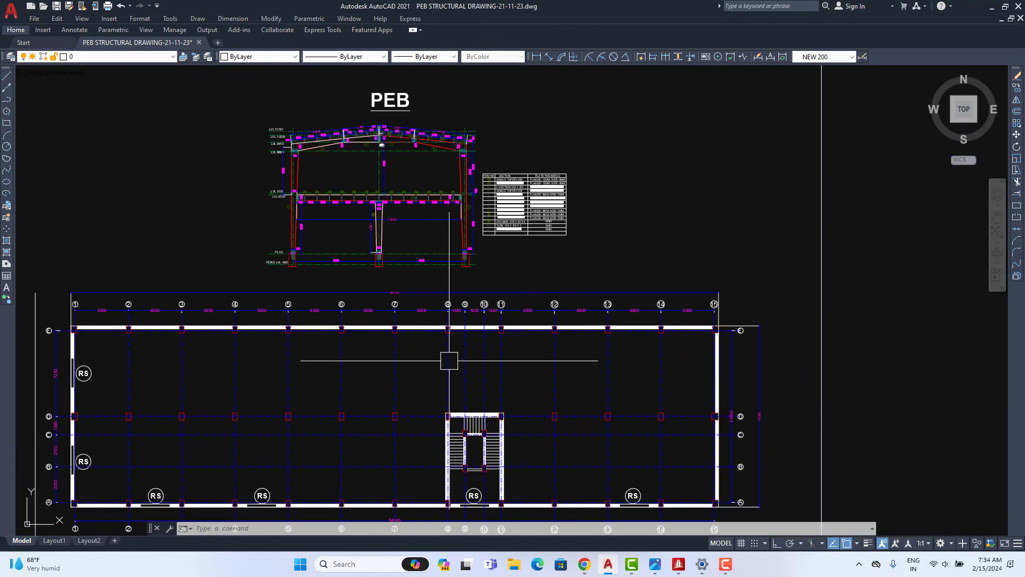
{"action": "scroll", "coordinate": [470, 303], "scroll_direction": "up", "scroll_amount": 4}
{"action": "scroll", "coordinate": [558, 298], "scroll_direction": "down", "scroll_amount": 4}
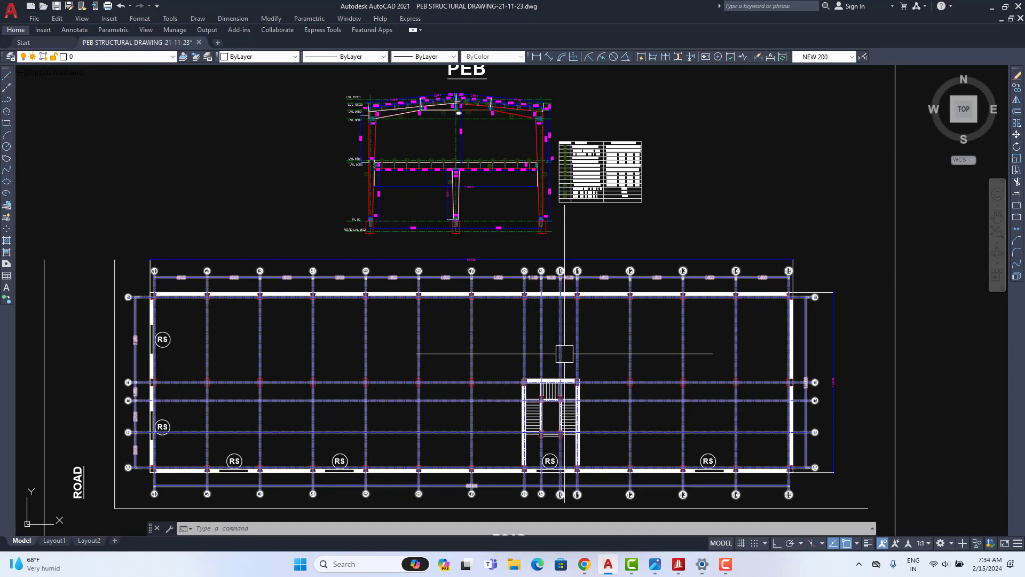
{"action": "scroll", "coordinate": [208, 289], "scroll_direction": "up", "scroll_amount": 5}
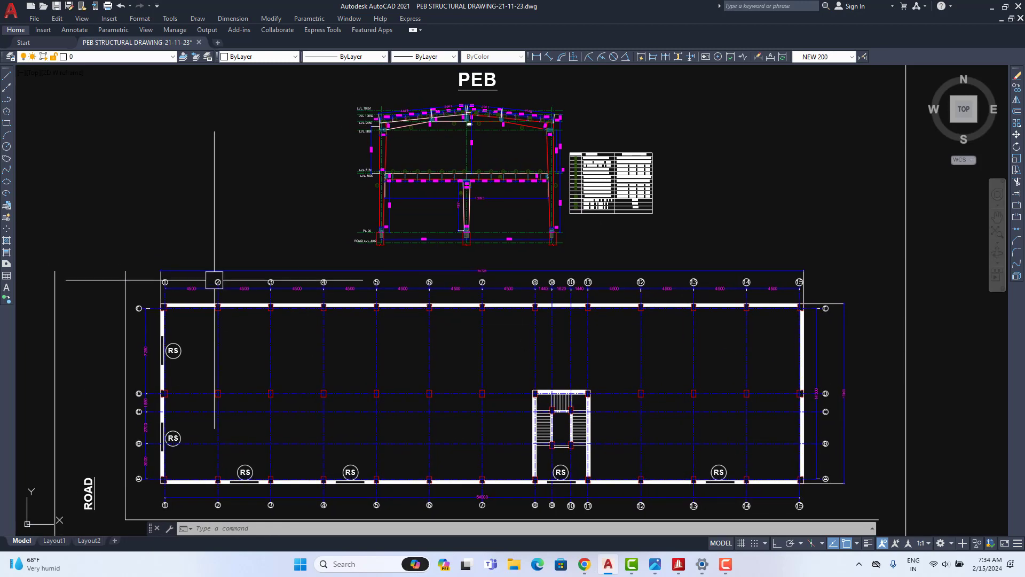
{"action": "middle_click_drag", "start_coordinate": [693, 319], "coordinate": [462, 308]}
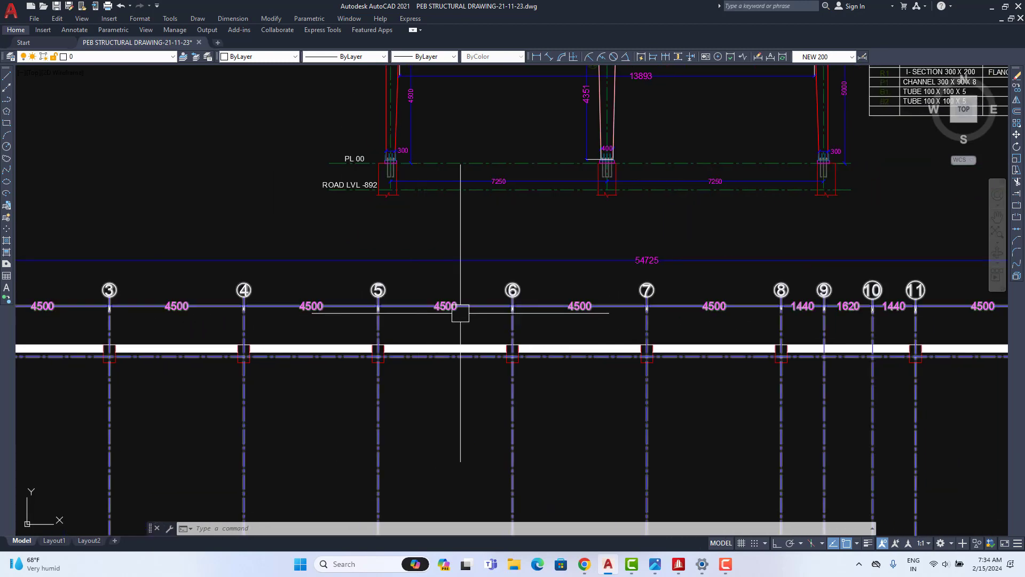
{"action": "scroll", "coordinate": [473, 316], "scroll_direction": "down", "scroll_amount": 2}
{"action": "middle_click_drag", "start_coordinate": [655, 337], "coordinate": [378, 335]}
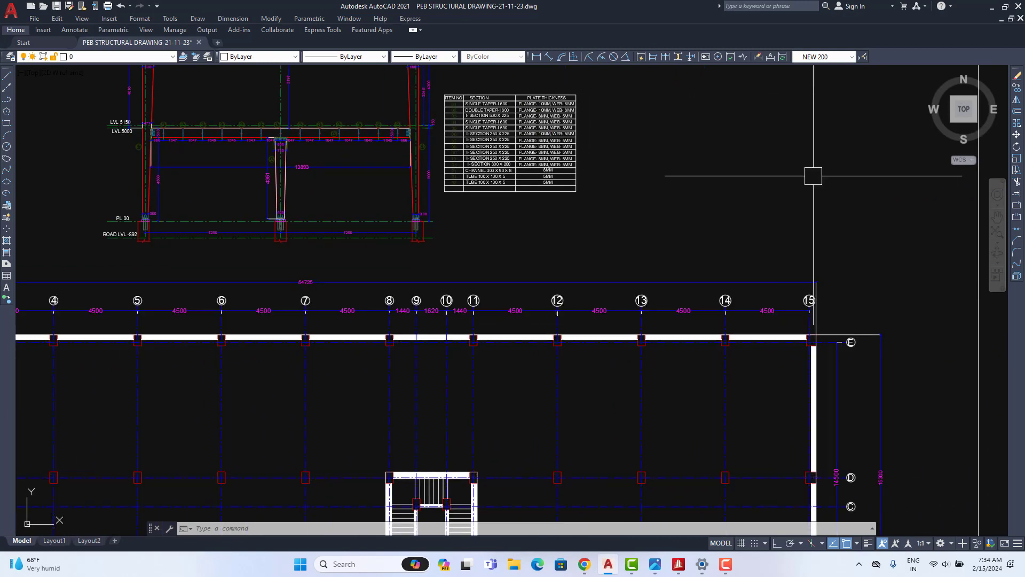
- Repeat the frame along Z in STAAD.Pro with 12 steps at 4500 mm spacing, linking the steps and generating all data
{"action": "left_click", "coordinate": [993, 7]}
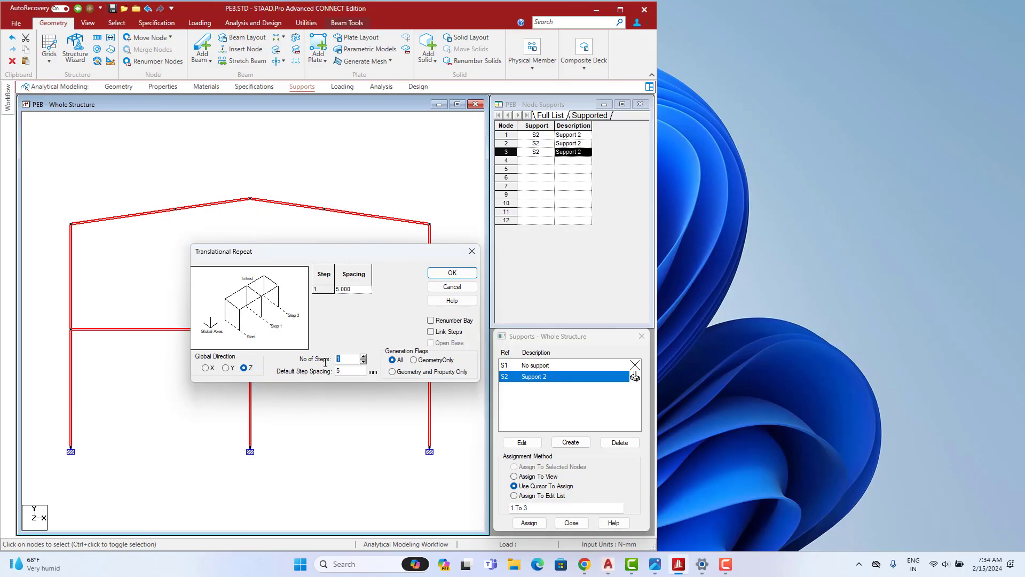
{"action": "type", "text": "12"}
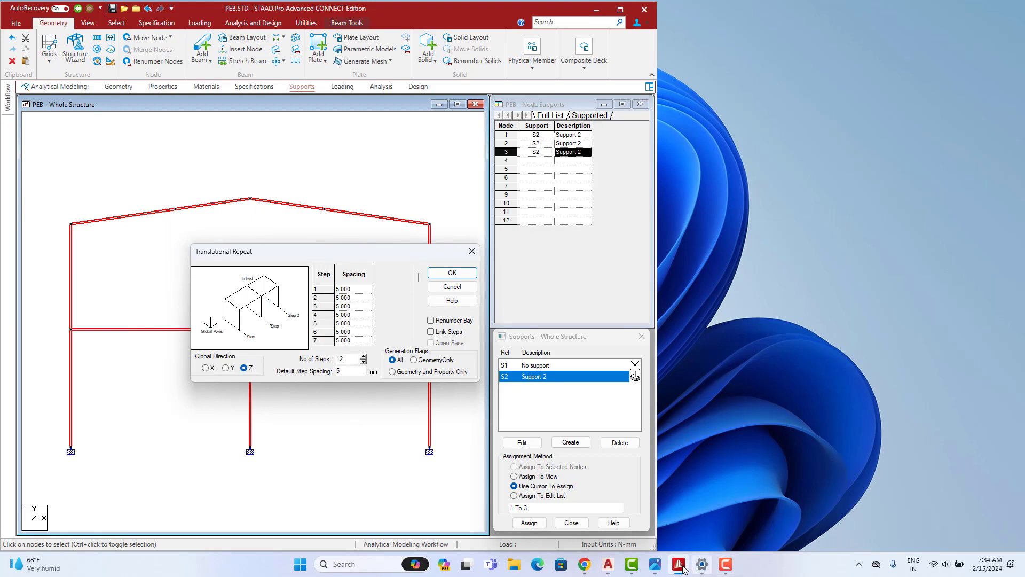
{"action": "left_click", "coordinate": [608, 564]}
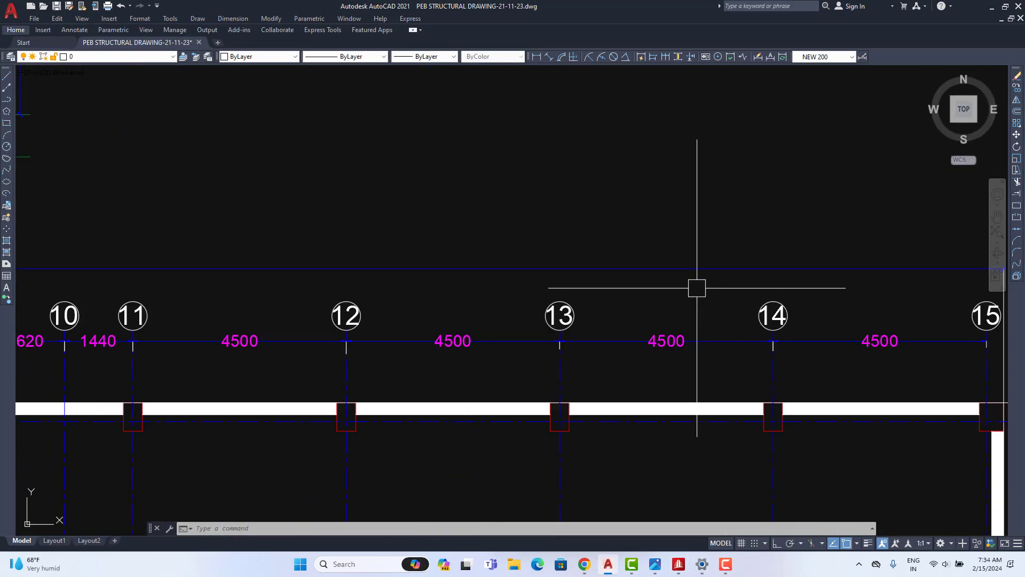
{"action": "left_click", "coordinate": [989, 9]}
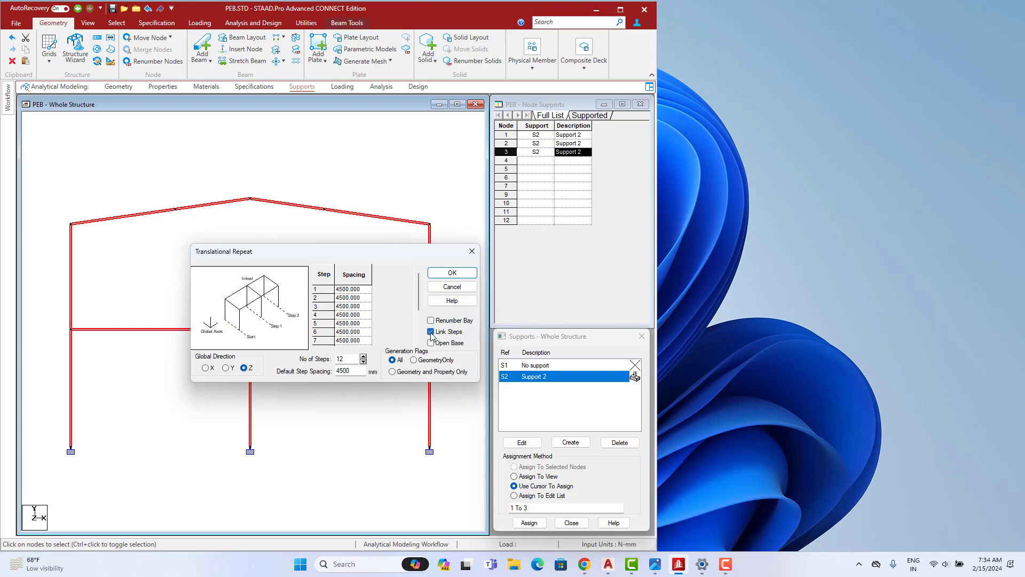
{"action": "left_click", "coordinate": [452, 273]}
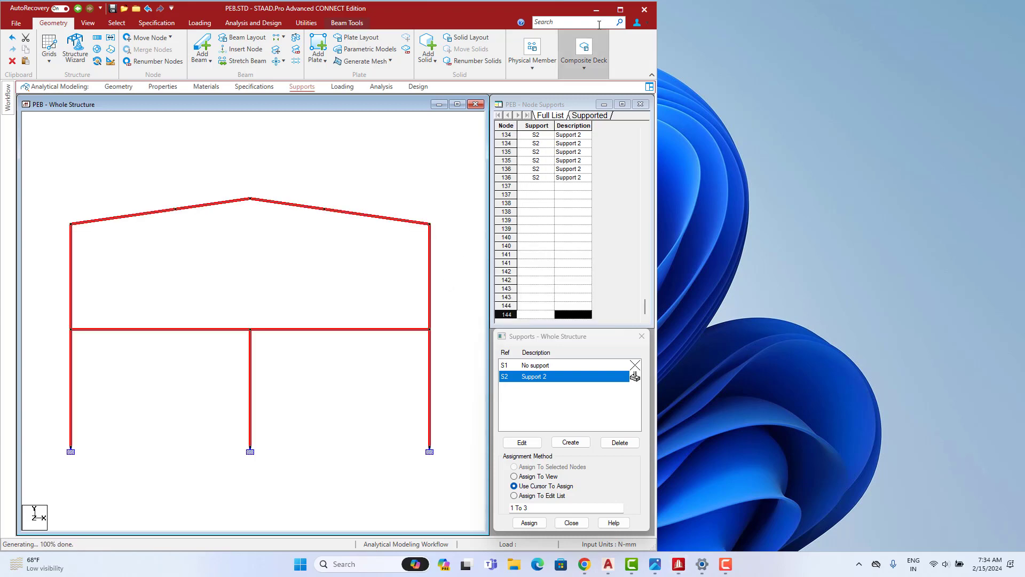
- Enlarge STAAD.Pro to full screen and examine the repeated frames and their base supports in an isometric view
{"action": "left_click", "coordinate": [620, 9]}
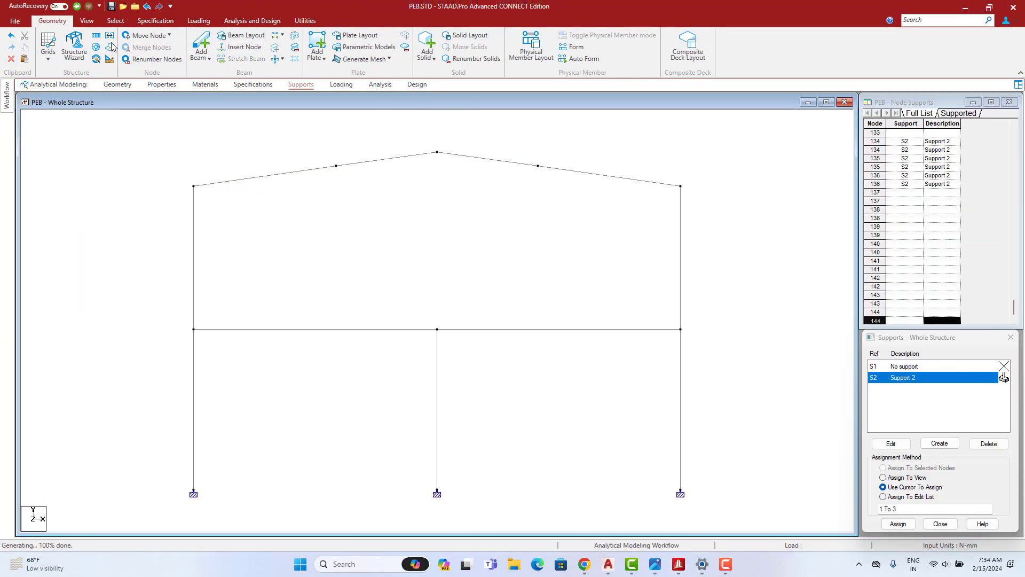
{"action": "left_click", "coordinate": [87, 20]}
{"action": "left_click", "coordinate": [136, 47]}
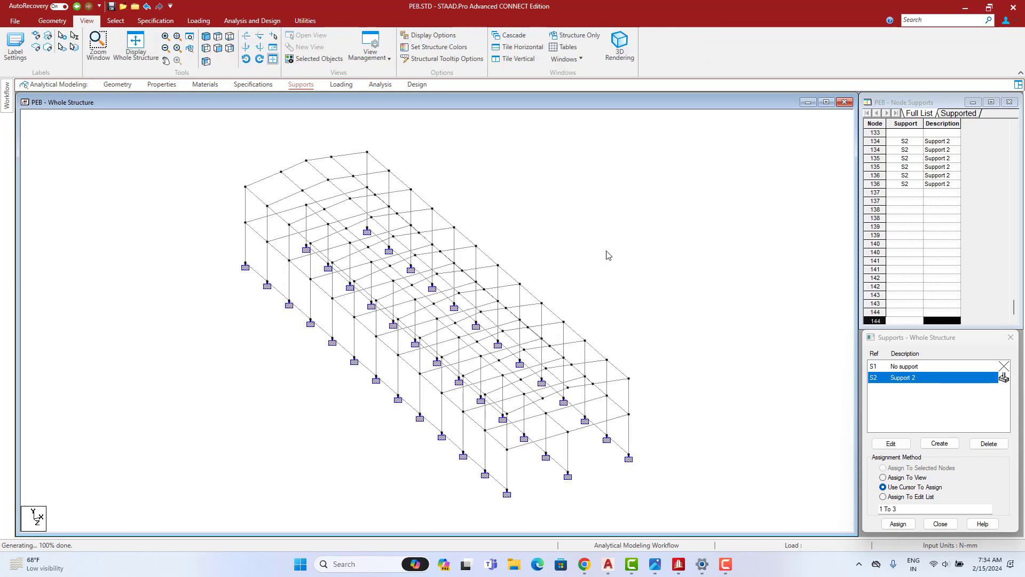
{"action": "scroll", "coordinate": [576, 281], "scroll_direction": "up", "scroll_amount": 2}
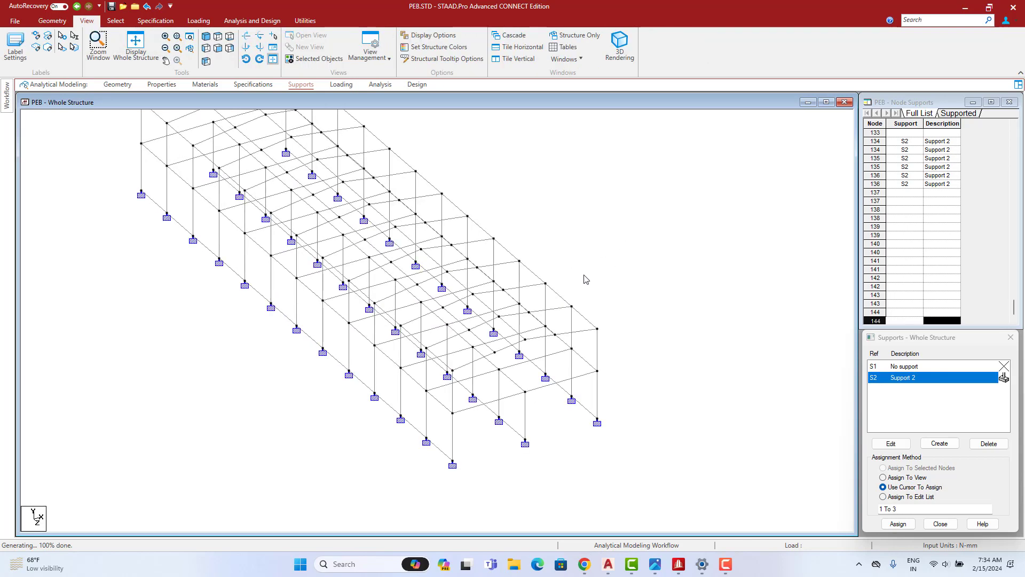
{"action": "key", "text": "Up"}
{"action": "key", "text": "Up"}
{"action": "mouse_move", "coordinate": [558, 430]}
{"action": "middle_mouse_down"}
{"action": "mouse_move", "coordinate": [555, 414]}
{"action": "mouse_move", "coordinate": [546, 434]}
{"action": "middle_mouse_up"}
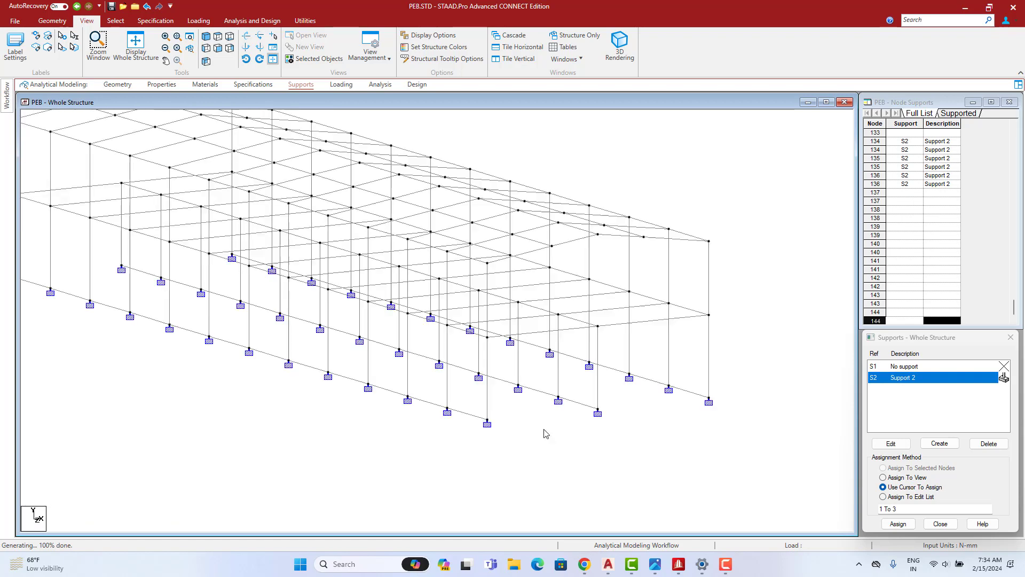
- Generate a 3D rendering of the whole building, enlarge it and examine the repeated tapered frames from several angles
{"action": "right_click", "coordinate": [677, 171]}
{"action": "left_click", "coordinate": [726, 442]}
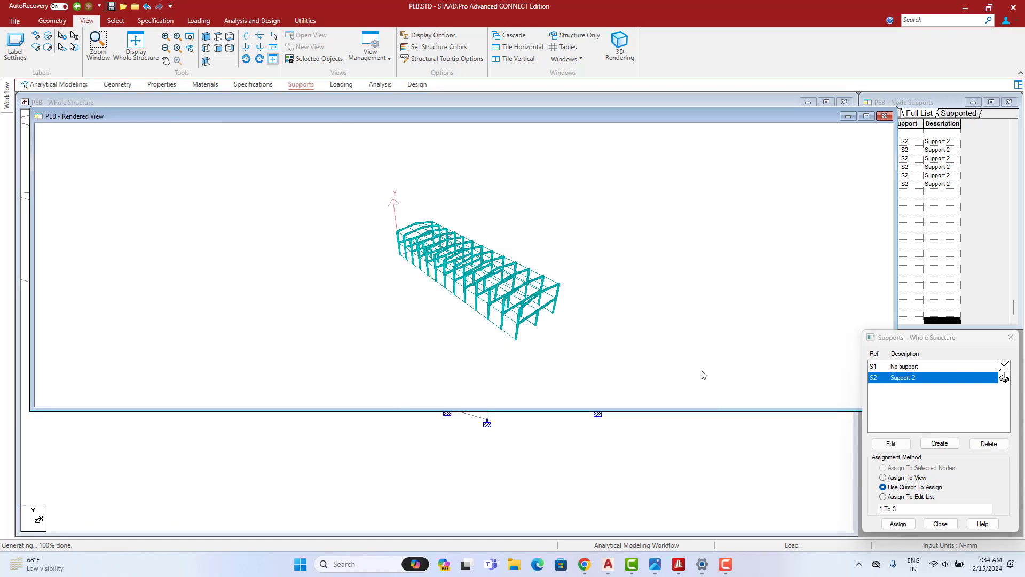
{"action": "left_click", "coordinate": [866, 116]}
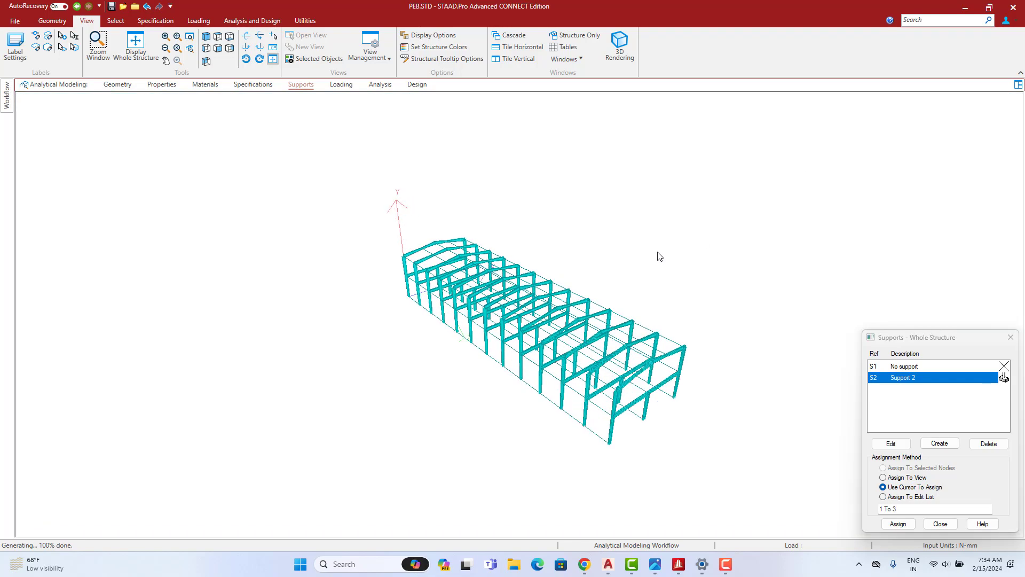
{"action": "left_click_drag", "start_coordinate": [661, 255], "coordinate": [487, 424]}
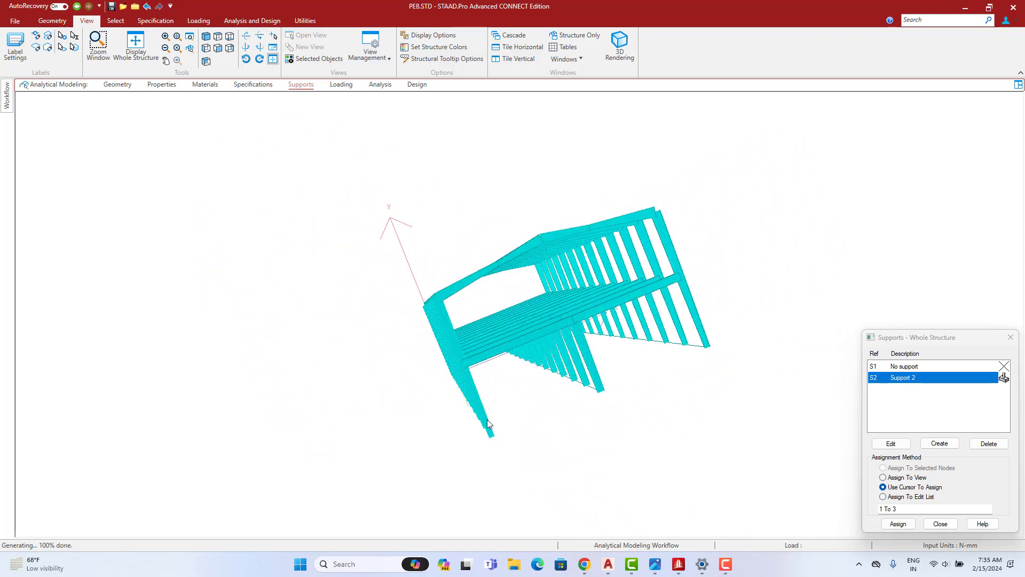
{"action": "left_click_drag", "start_coordinate": [589, 410], "coordinate": [686, 372]}
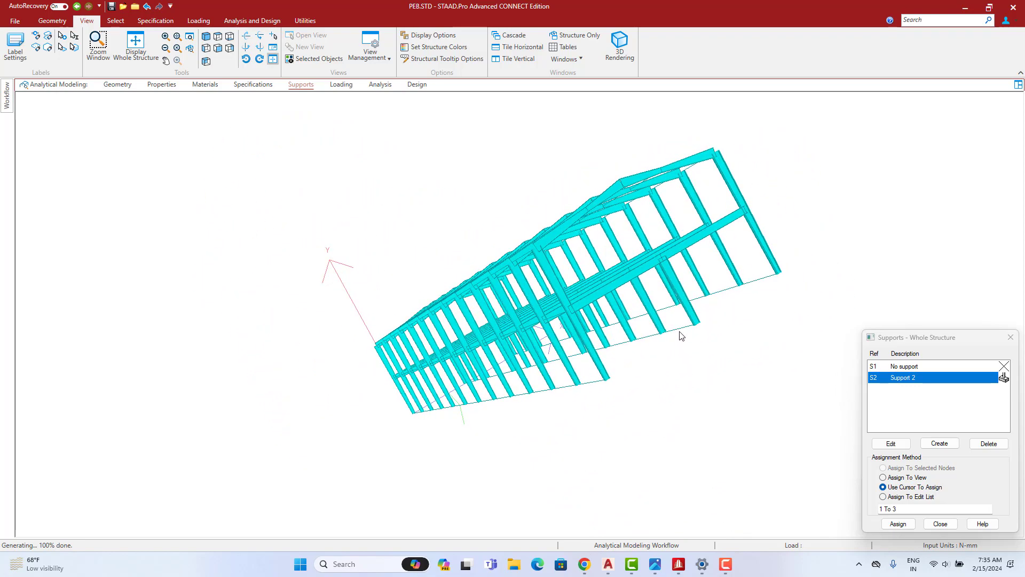
{"action": "left_click_drag", "start_coordinate": [551, 377], "coordinate": [526, 276]}
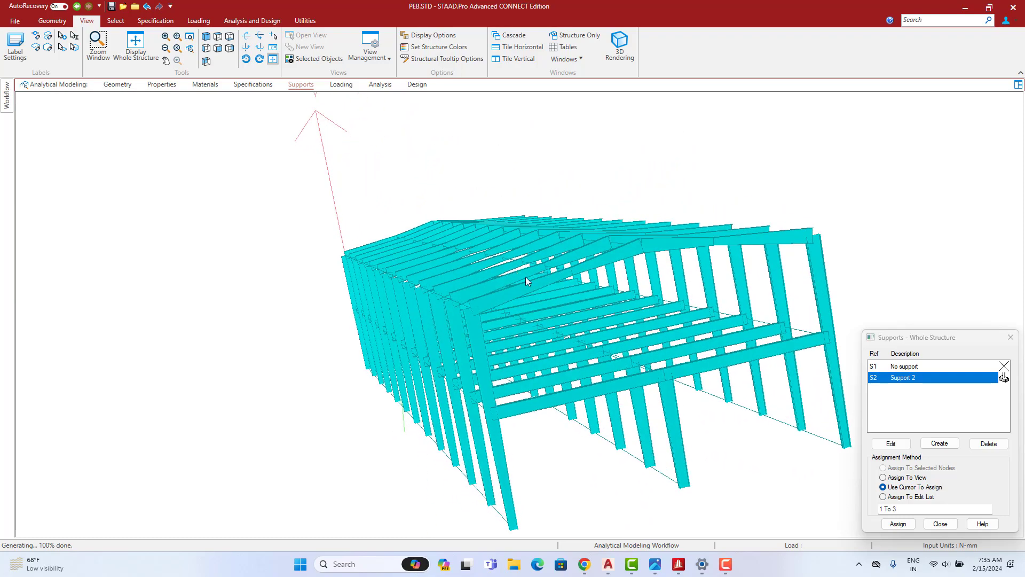
- Switch to AutoCAD and examine the R1 joist spacing along the first-floor beam in the PEB frame section
{"action": "left_click", "coordinate": [608, 565]}
{"action": "scroll", "coordinate": [652, 314], "scroll_direction": "down", "scroll_amount": 5}
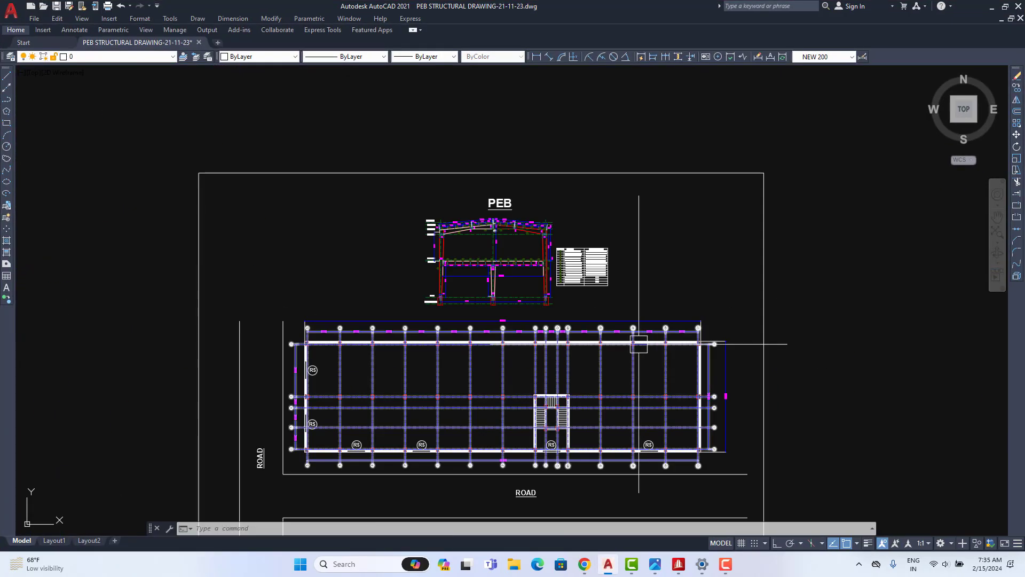
{"action": "scroll", "coordinate": [591, 286], "scroll_direction": "up", "scroll_amount": 8}
{"action": "scroll", "coordinate": [526, 238], "scroll_direction": "down", "scroll_amount": 2}
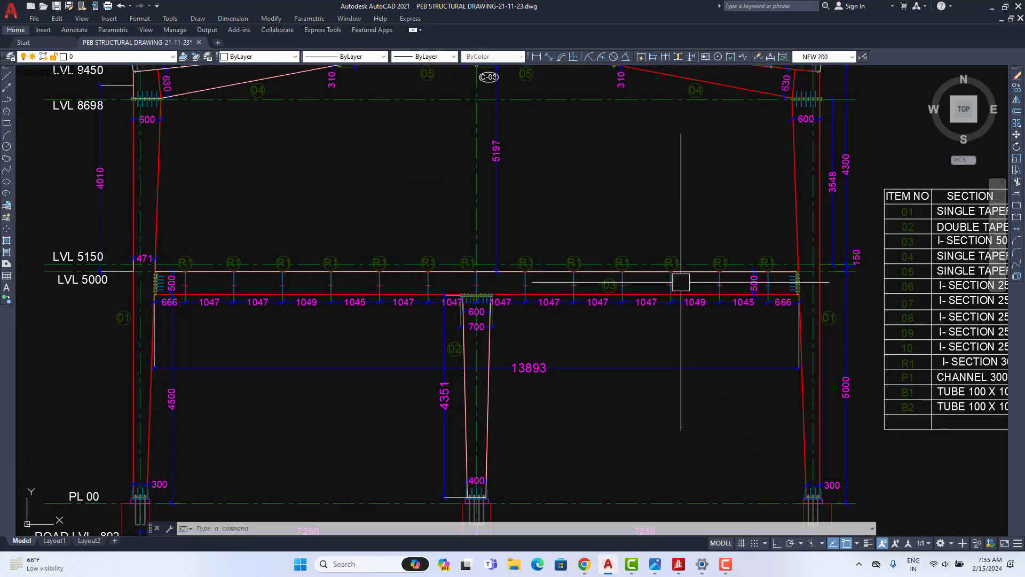
{"action": "scroll", "coordinate": [183, 289], "scroll_direction": "up", "scroll_amount": 5}
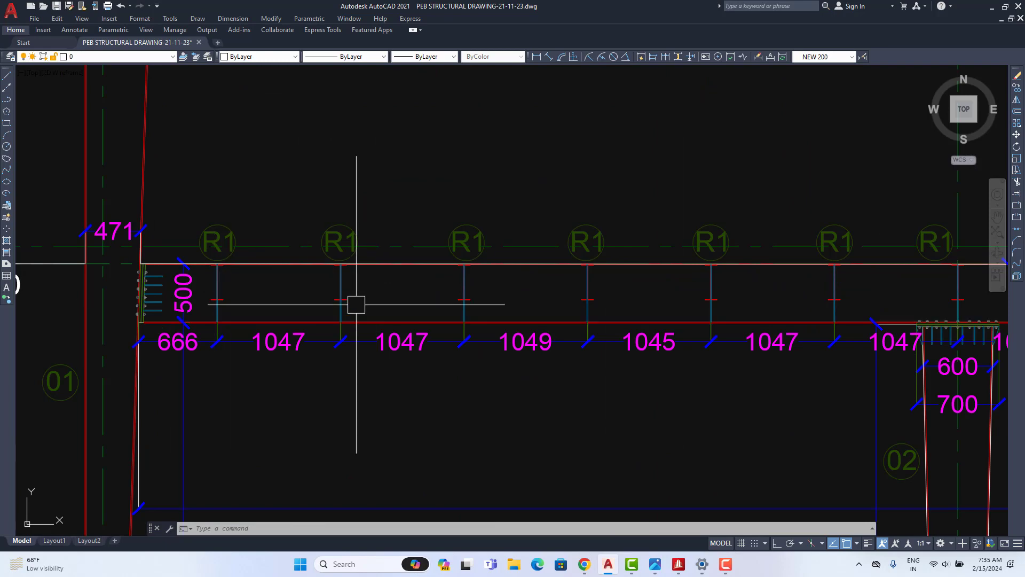
{"action": "scroll", "coordinate": [479, 306], "scroll_direction": "down", "scroll_amount": 6}
{"action": "scroll", "coordinate": [756, 315], "scroll_direction": "down", "scroll_amount": 5}
{"action": "scroll", "coordinate": [531, 230], "scroll_direction": "up", "scroll_amount": 6}
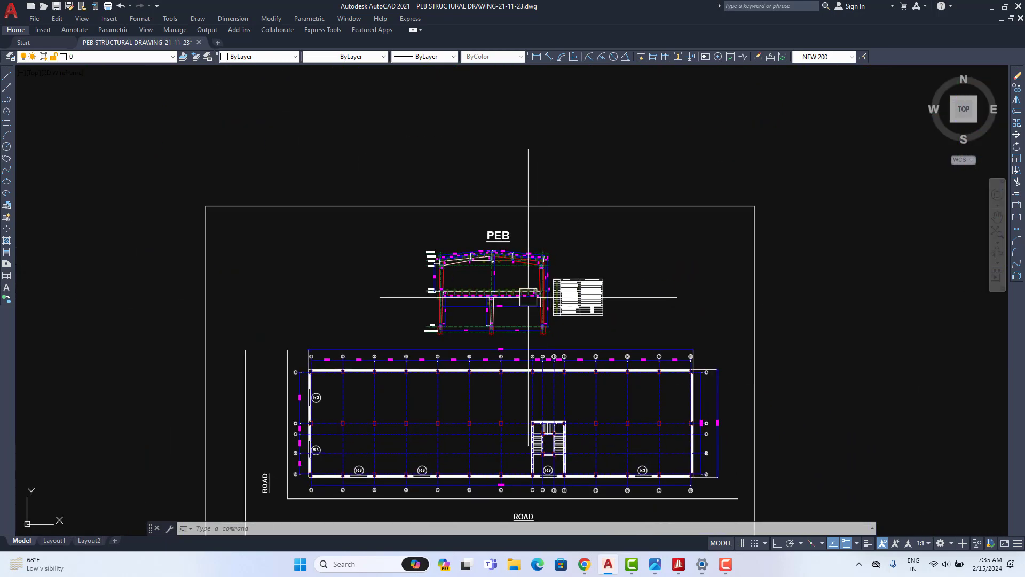
{"action": "scroll", "coordinate": [361, 279], "scroll_direction": "up", "scroll_amount": 5}
{"action": "scroll", "coordinate": [524, 263], "scroll_direction": "down", "scroll_amount": 7}
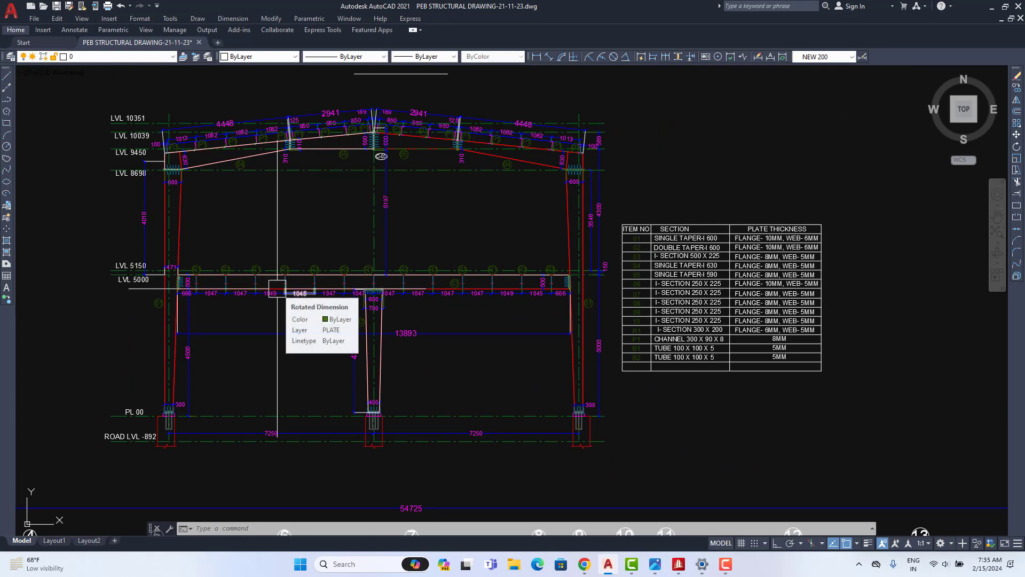
{"action": "scroll", "coordinate": [235, 275], "scroll_direction": "up", "scroll_amount": 8}
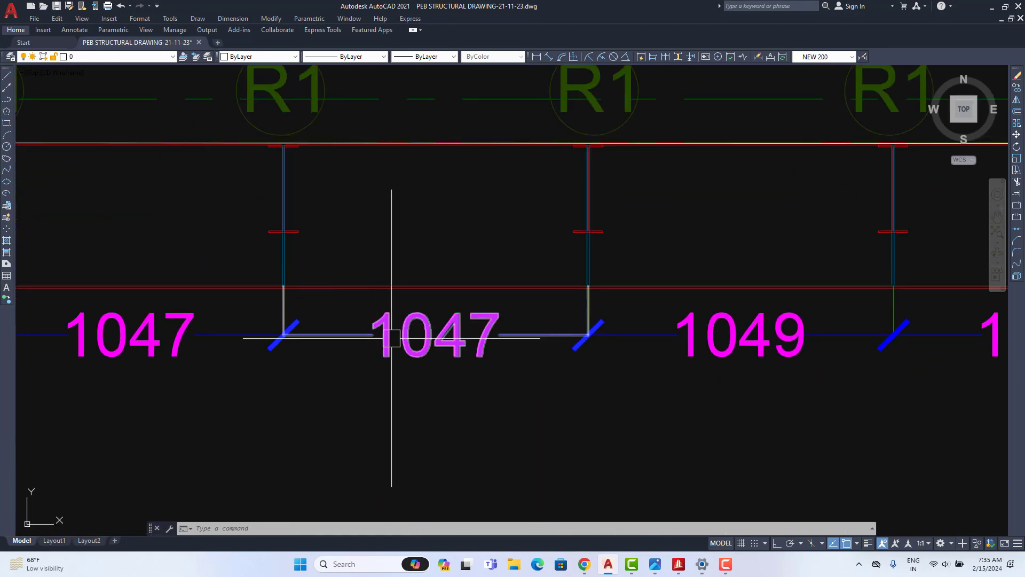
{"action": "scroll", "coordinate": [384, 346], "scroll_direction": "down", "scroll_amount": 8}
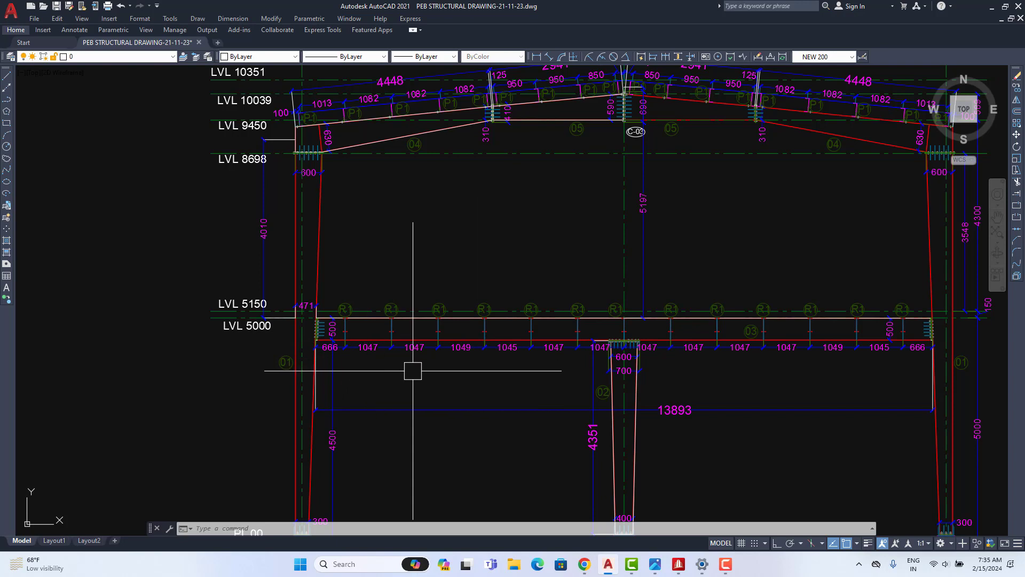
{"action": "middle_click_drag", "start_coordinate": [547, 375], "coordinate": [456, 378]}
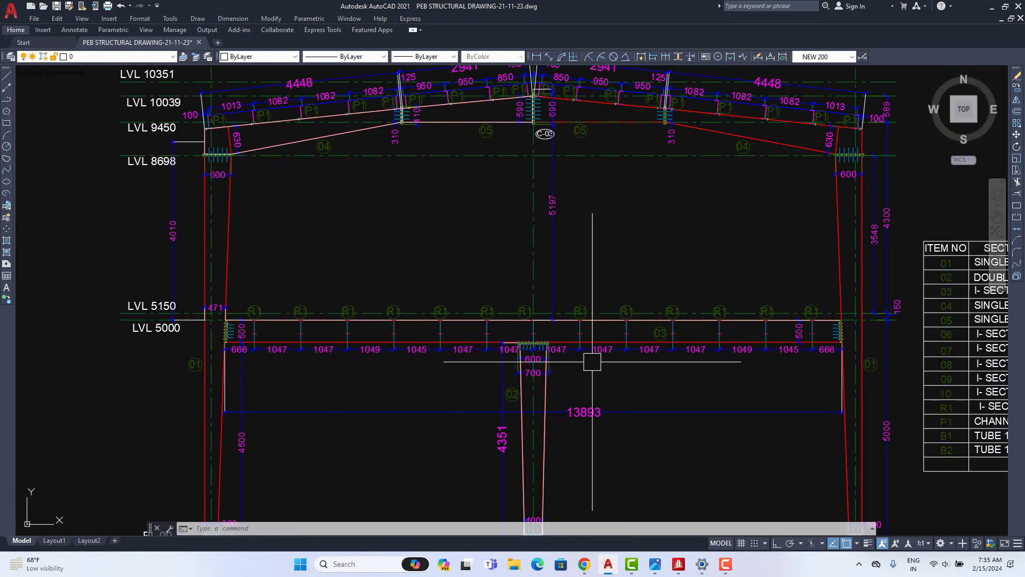
{"action": "scroll", "coordinate": [590, 279], "scroll_direction": "down", "scroll_amount": 6}
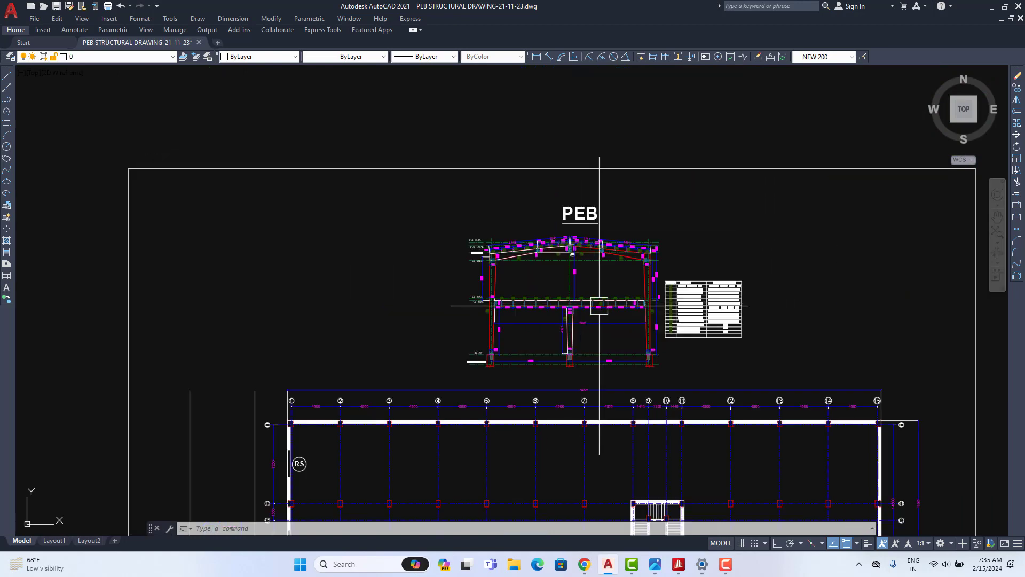
- Look over the structural detail sheets, and recheck the joist positions at LVL 5000 in the PEB frame section
{"action": "scroll", "coordinate": [695, 257], "scroll_direction": "down", "scroll_amount": 5}
{"action": "middle_click_drag", "start_coordinate": [721, 259], "coordinate": [187, 247]}
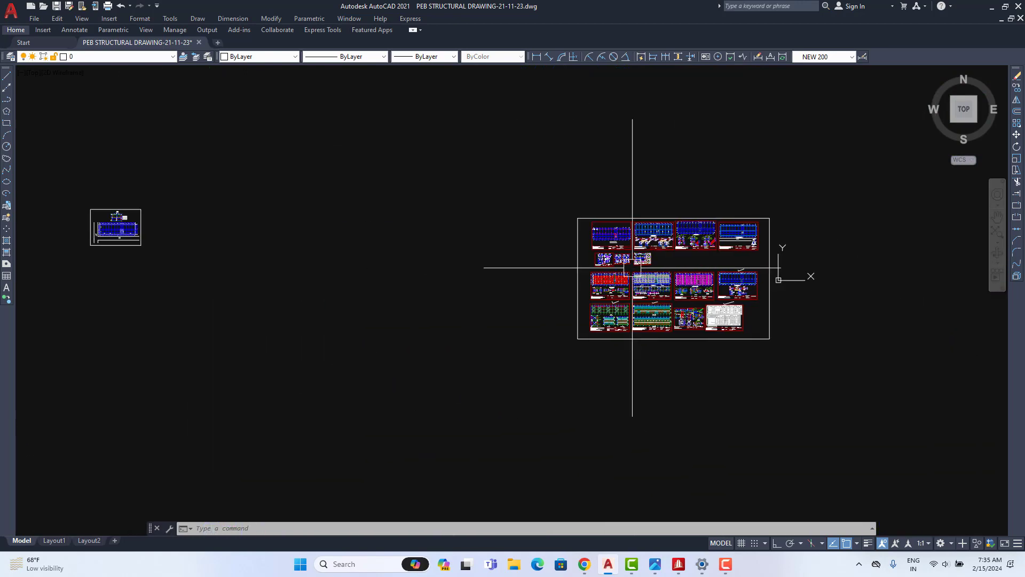
{"action": "scroll", "coordinate": [685, 267], "scroll_direction": "up", "scroll_amount": 5}
{"action": "scroll", "coordinate": [719, 160], "scroll_direction": "up", "scroll_amount": 4}
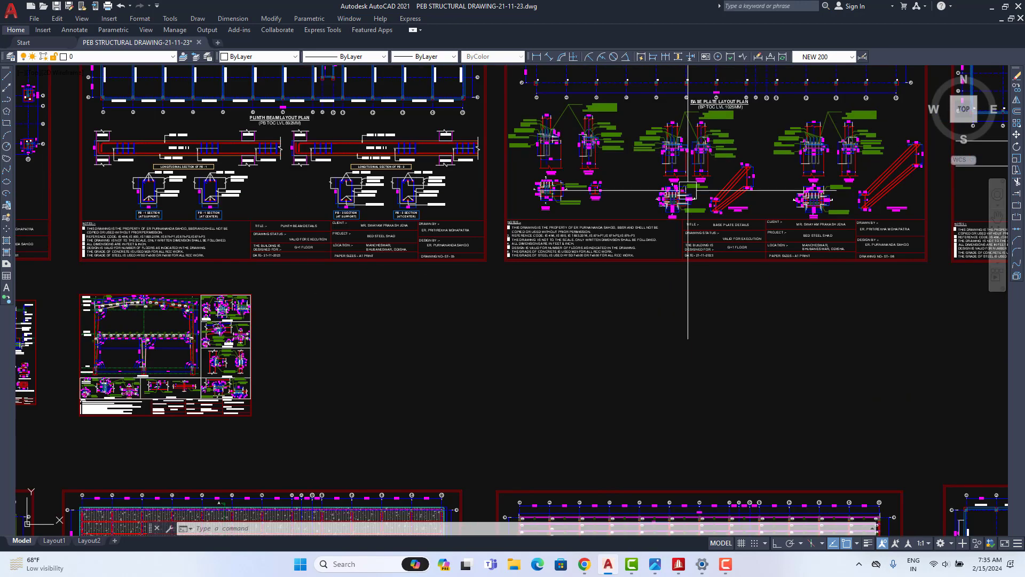
{"action": "scroll", "coordinate": [641, 235], "scroll_direction": "down", "scroll_amount": 8}
{"action": "middle_click_drag", "start_coordinate": [443, 264], "coordinate": [796, 269]}
{"action": "middle_click_drag", "start_coordinate": [213, 264], "coordinate": [540, 273]}
{"action": "scroll", "coordinate": [336, 207], "scroll_direction": "up", "scroll_amount": 6}
{"action": "scroll", "coordinate": [760, 216], "scroll_direction": "up", "scroll_amount": 6}
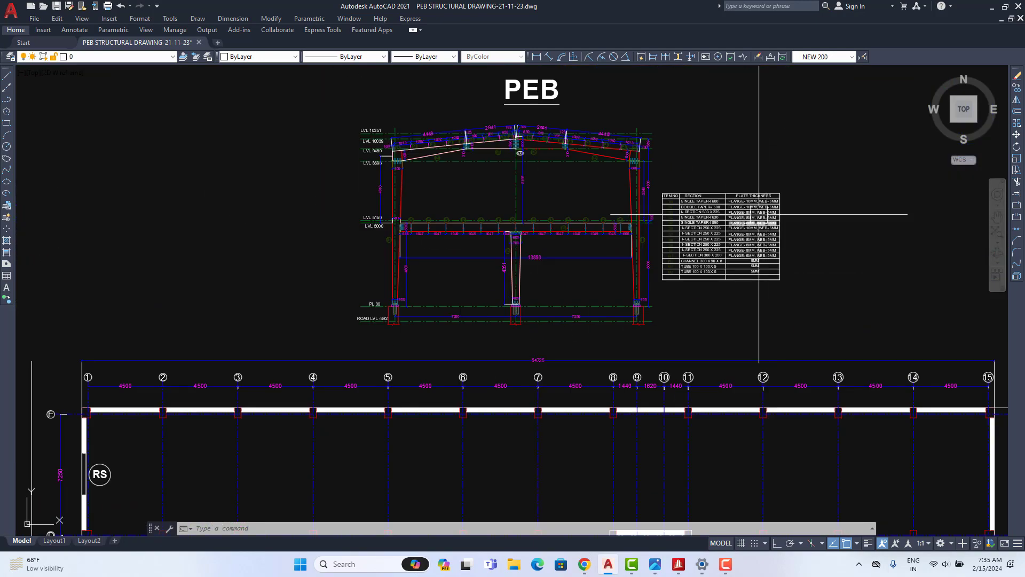
{"action": "scroll", "coordinate": [621, 238], "scroll_direction": "up", "scroll_amount": 4}
{"action": "middle_click_drag", "start_coordinate": [621, 238], "coordinate": [753, 239]}
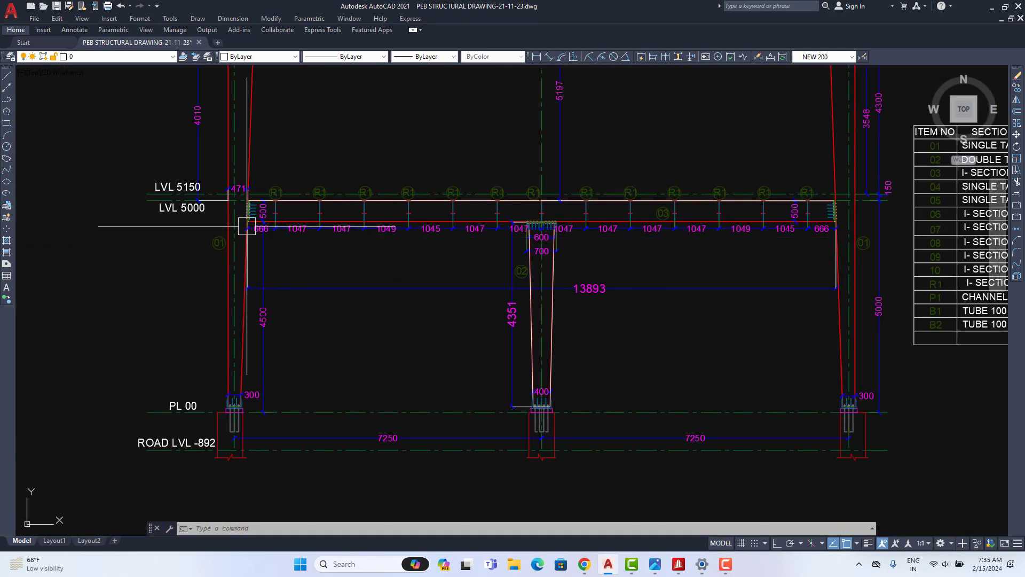
{"action": "scroll", "coordinate": [183, 214], "scroll_direction": "up", "scroll_amount": 4}
{"action": "scroll", "coordinate": [186, 230], "scroll_direction": "down", "scroll_amount": 10}
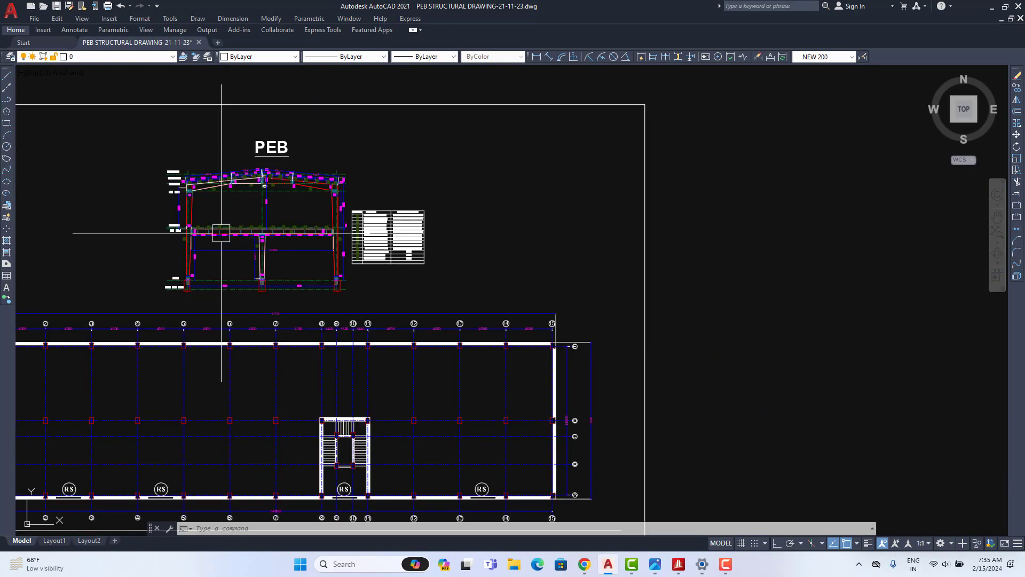
- Find the 1st Floor Layout Plan (LVL 5150MM) among the structural sheets and examine its joist lines between the grids
{"action": "middle_click_drag", "start_coordinate": [438, 267], "coordinate": [32, 268]}
{"action": "middle_click_drag", "start_coordinate": [904, 337], "coordinate": [513, 264]}
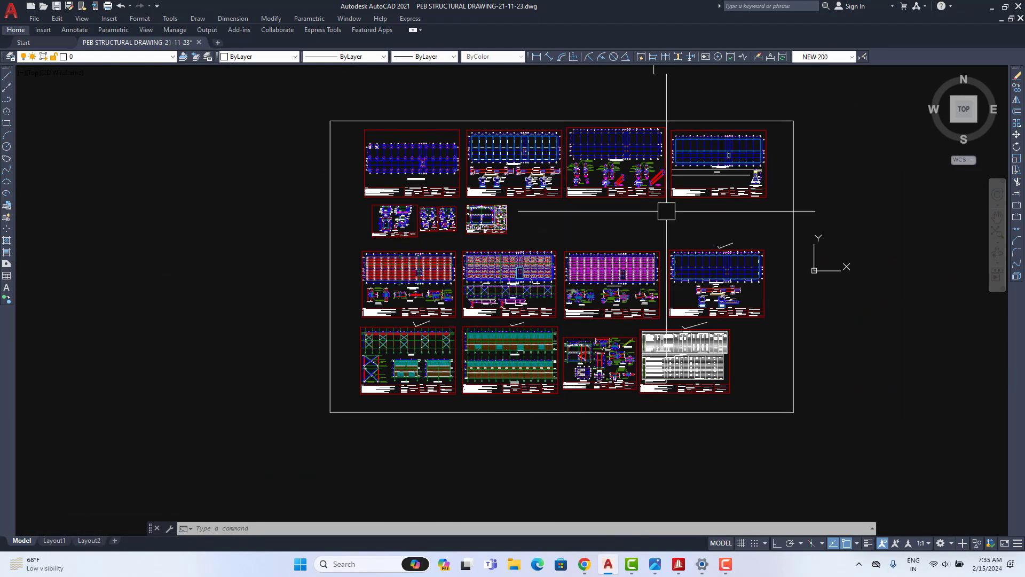
{"action": "scroll", "coordinate": [624, 196], "scroll_direction": "up", "scroll_amount": 10}
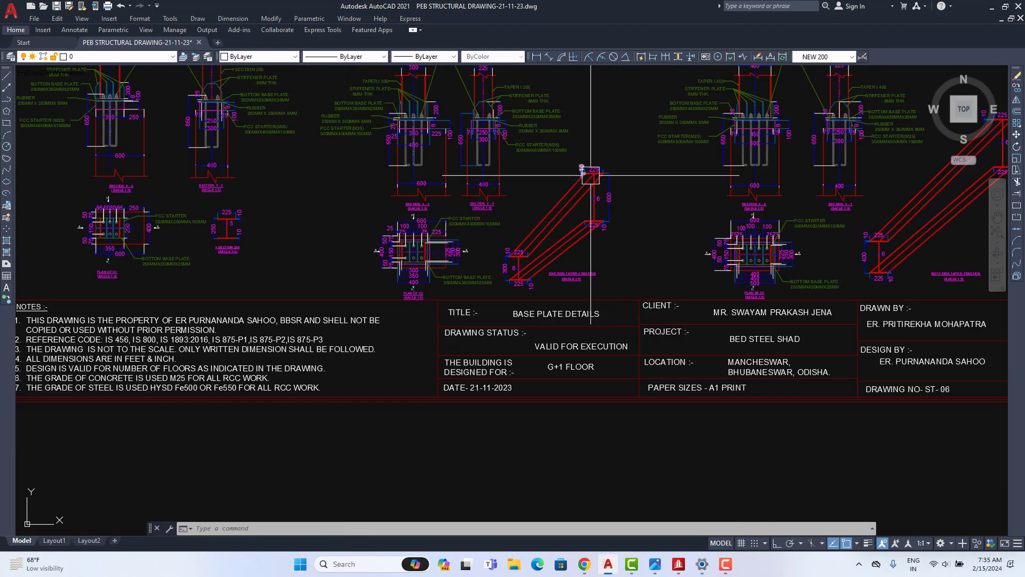
{"action": "scroll", "coordinate": [492, 286], "scroll_direction": "down", "scroll_amount": 8}
{"action": "scroll", "coordinate": [567, 302], "scroll_direction": "up", "scroll_amount": 6}
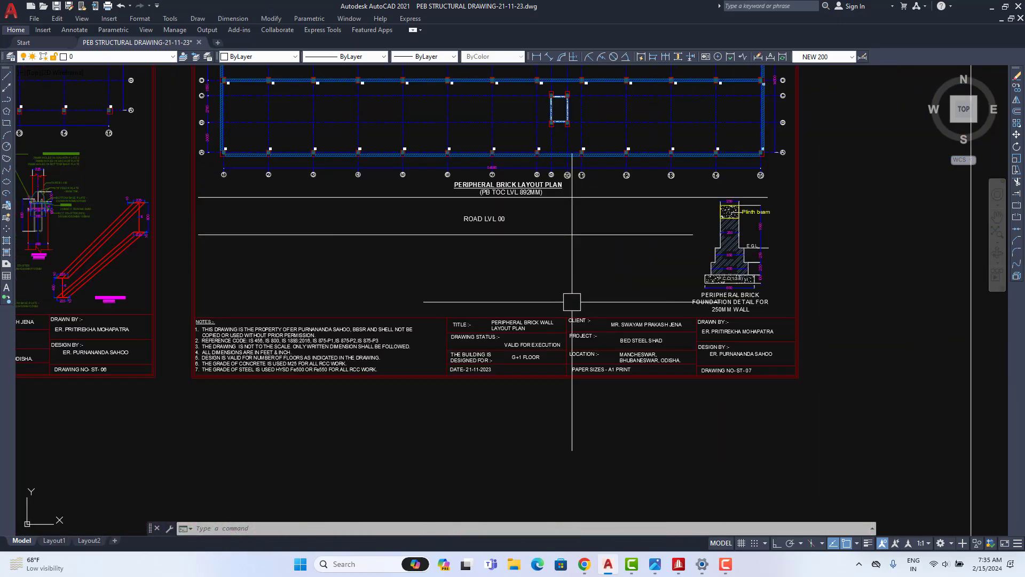
{"action": "scroll", "coordinate": [490, 289], "scroll_direction": "down", "scroll_amount": 7}
{"action": "scroll", "coordinate": [502, 371], "scroll_direction": "up", "scroll_amount": 8}
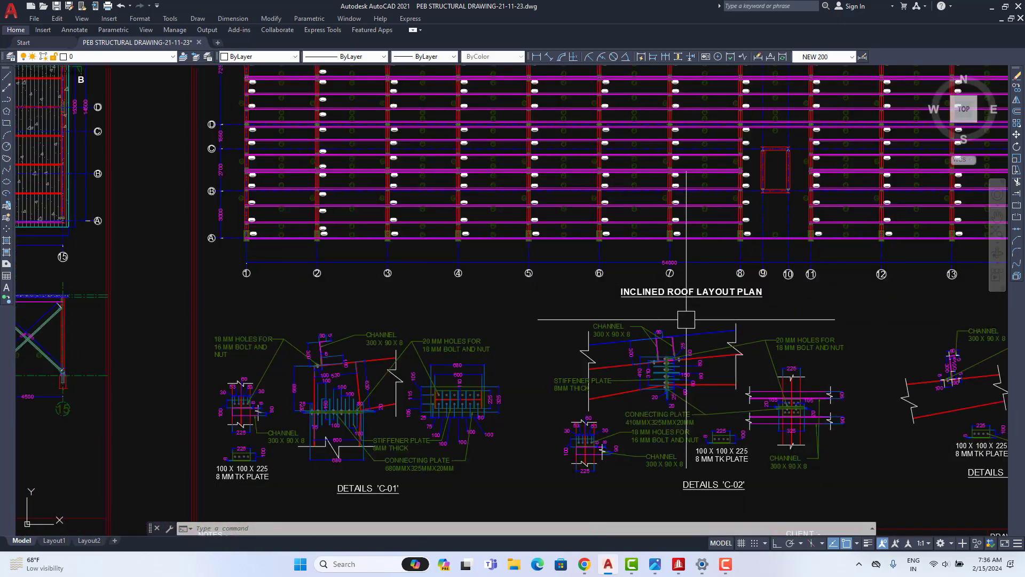
{"action": "scroll", "coordinate": [534, 320], "scroll_direction": "down", "scroll_amount": 4}
{"action": "scroll", "coordinate": [499, 288], "scroll_direction": "up", "scroll_amount": 5}
{"action": "scroll", "coordinate": [561, 293], "scroll_direction": "down", "scroll_amount": 5}
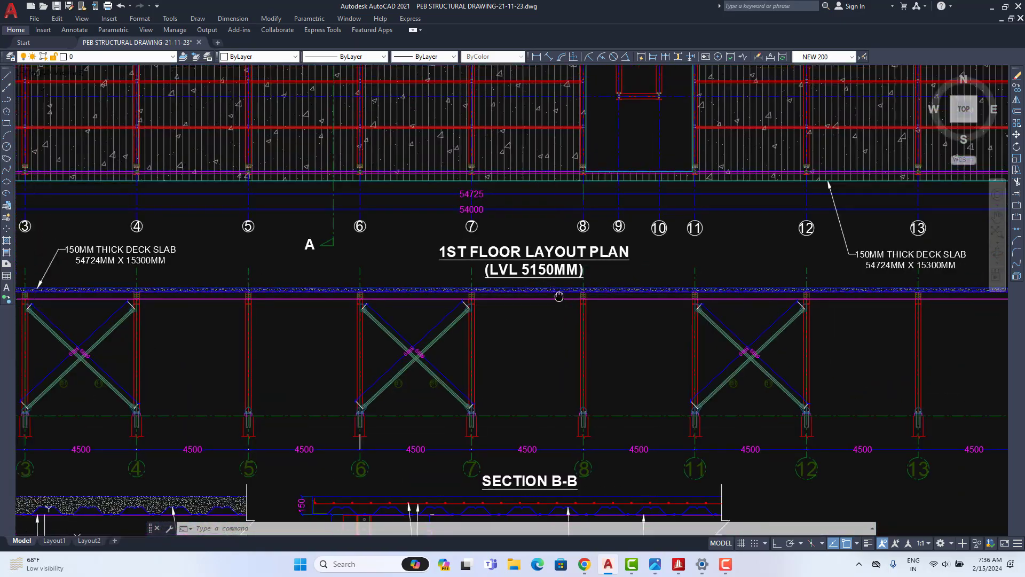
{"action": "scroll", "coordinate": [601, 295], "scroll_direction": "up", "scroll_amount": 2}
{"action": "scroll", "coordinate": [343, 269], "scroll_direction": "up", "scroll_amount": 4}
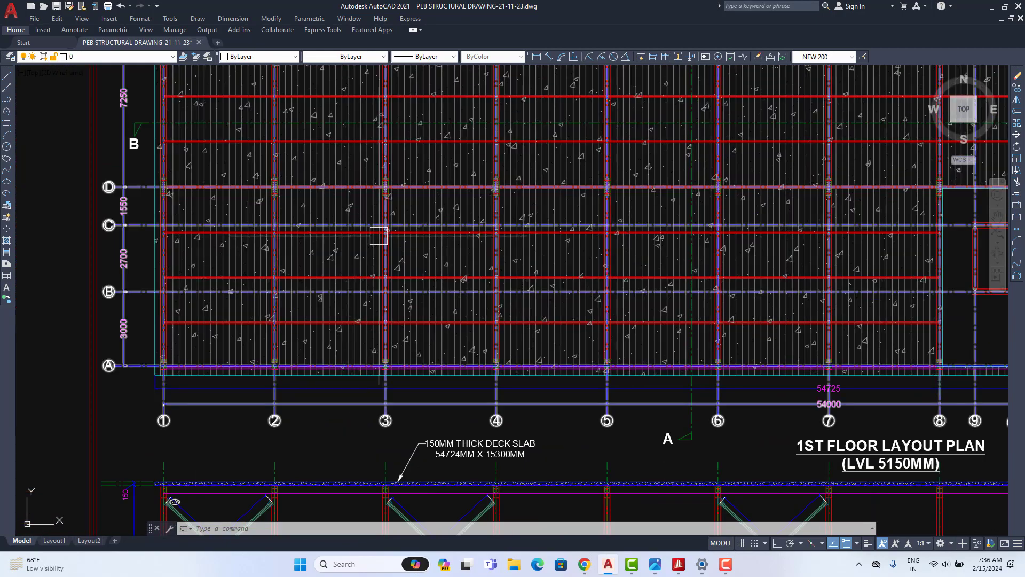
{"action": "middle_click_drag", "start_coordinate": [323, 237], "coordinate": [381, 338]}
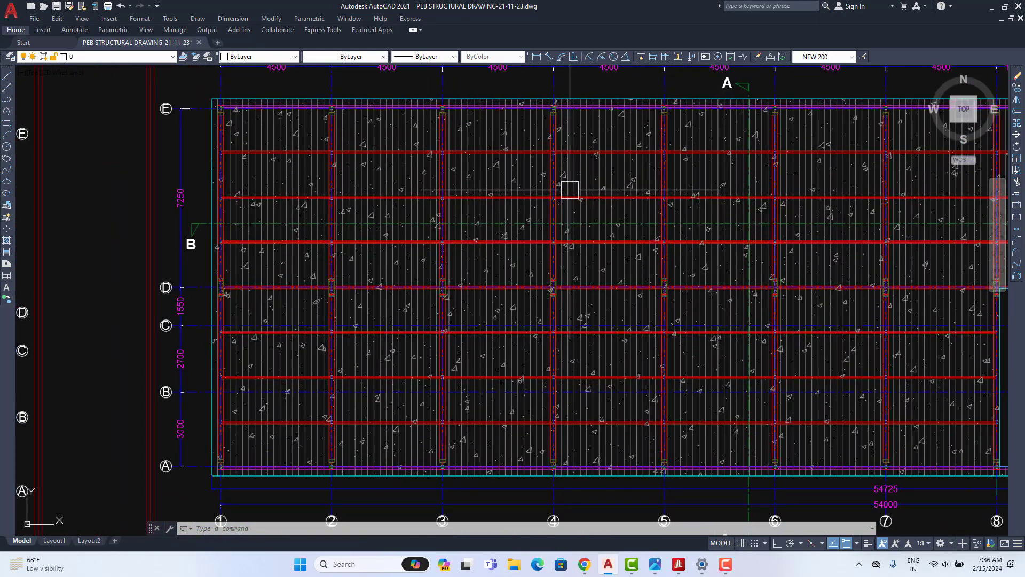
{"action": "middle_click_drag", "start_coordinate": [384, 279], "coordinate": [460, 355]}
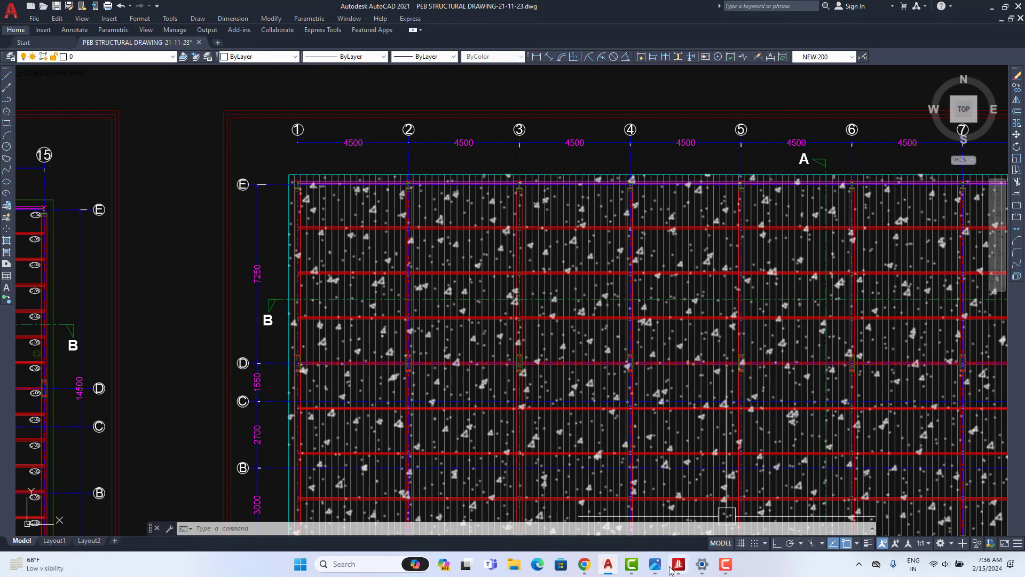
{"action": "left_click", "coordinate": [584, 564]}
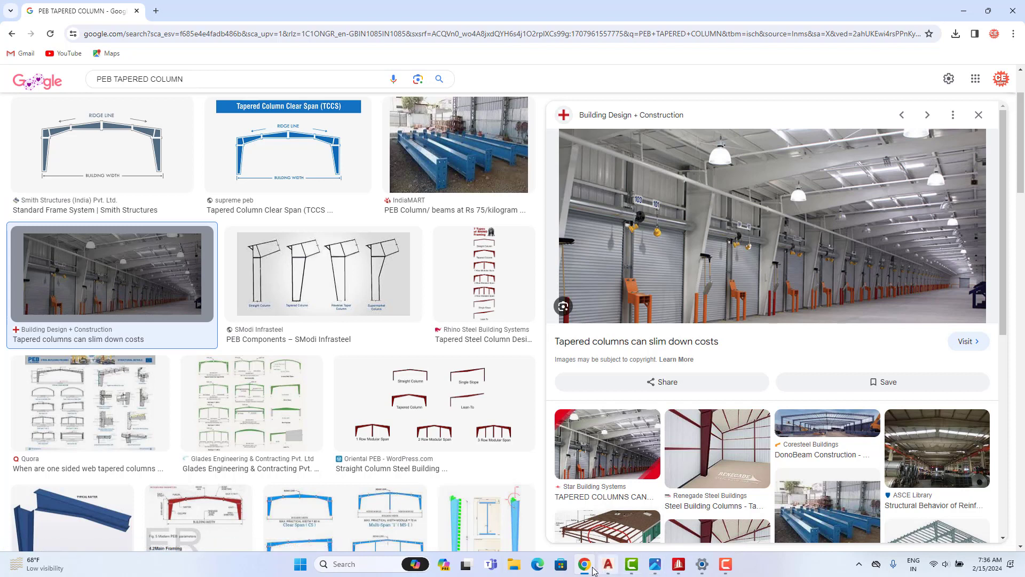
{"action": "mouse_move", "coordinate": [593, 571]}
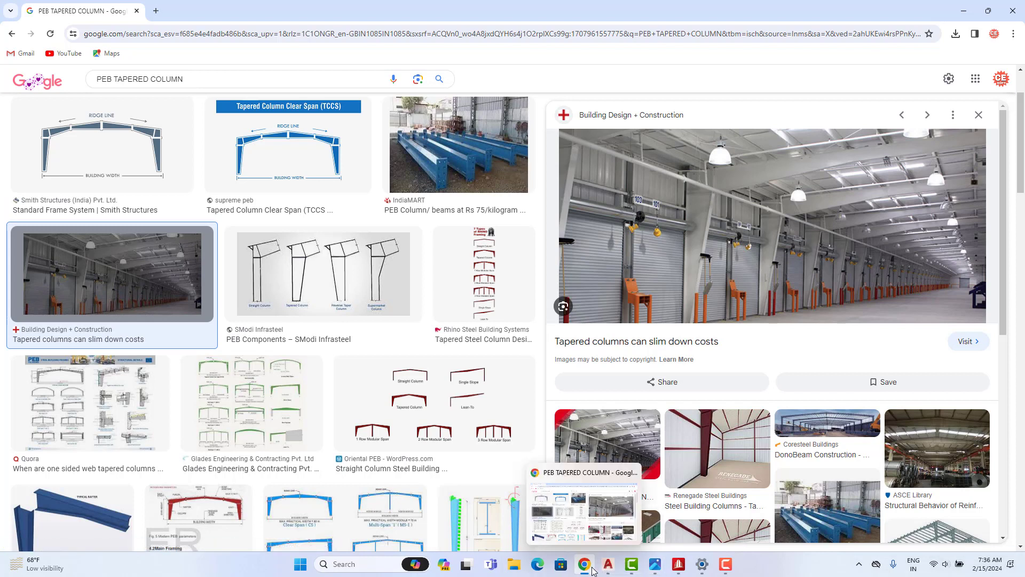
{"action": "left_click", "coordinate": [970, 11]}
{"action": "left_click", "coordinate": [991, 11]}
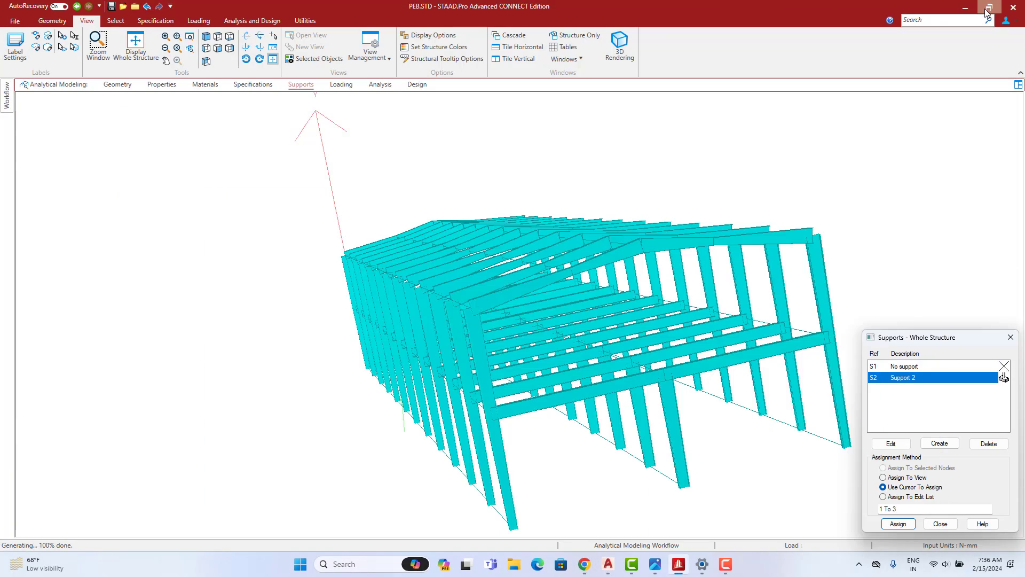
{"action": "left_click", "coordinate": [992, 7]}
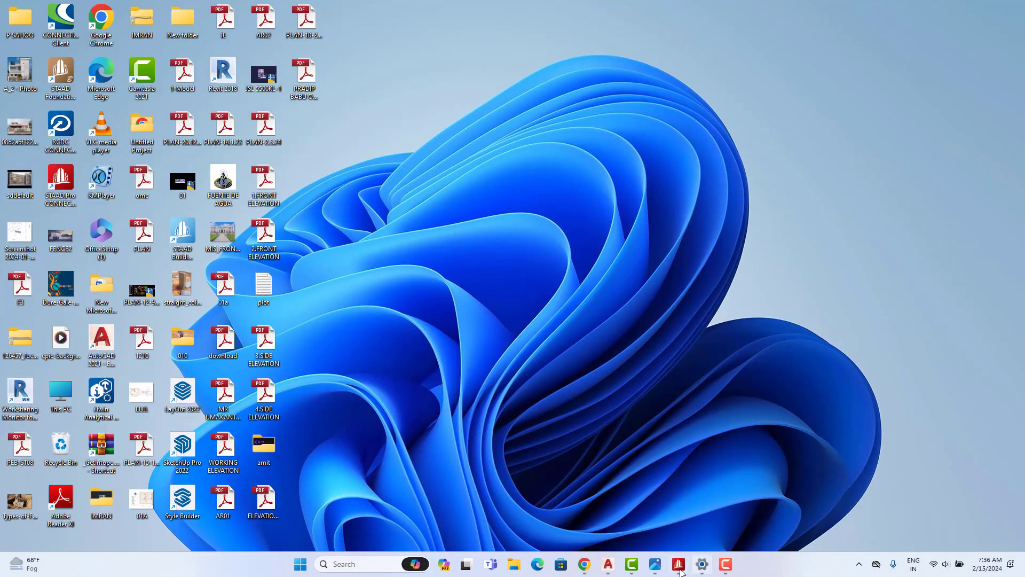
- Search Google Images in Chrome for "PEB" and open the Daily Civil Pre-engineered Building result
{"action": "left_click", "coordinate": [585, 564]}
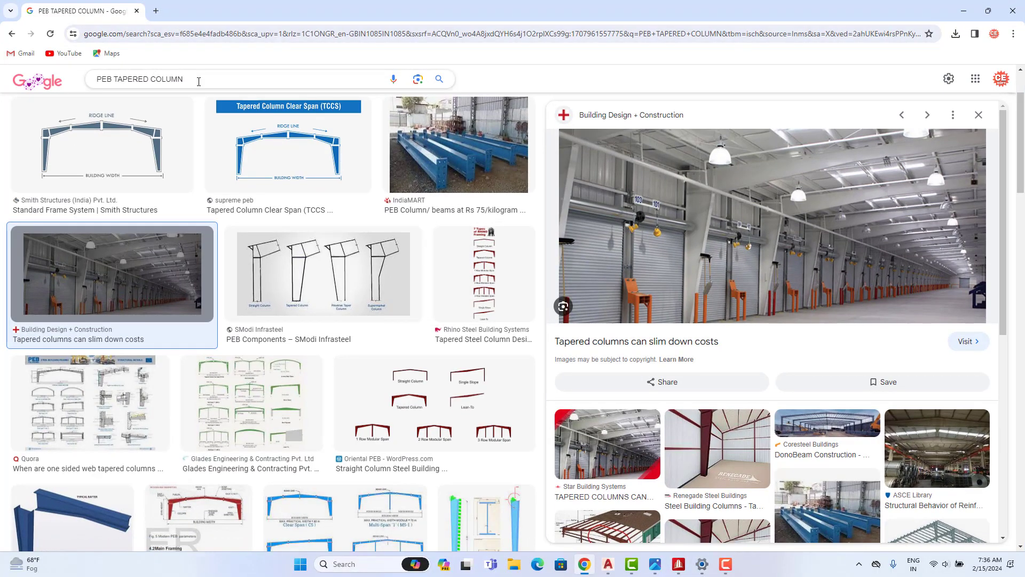
{"action": "type", "text": "P"}
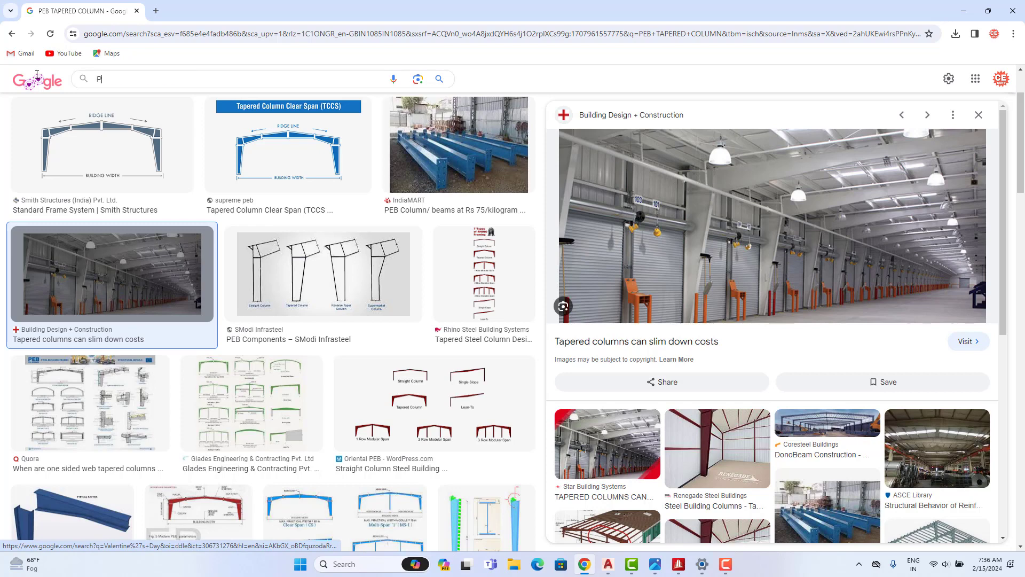
{"action": "type", "text": "EB"}
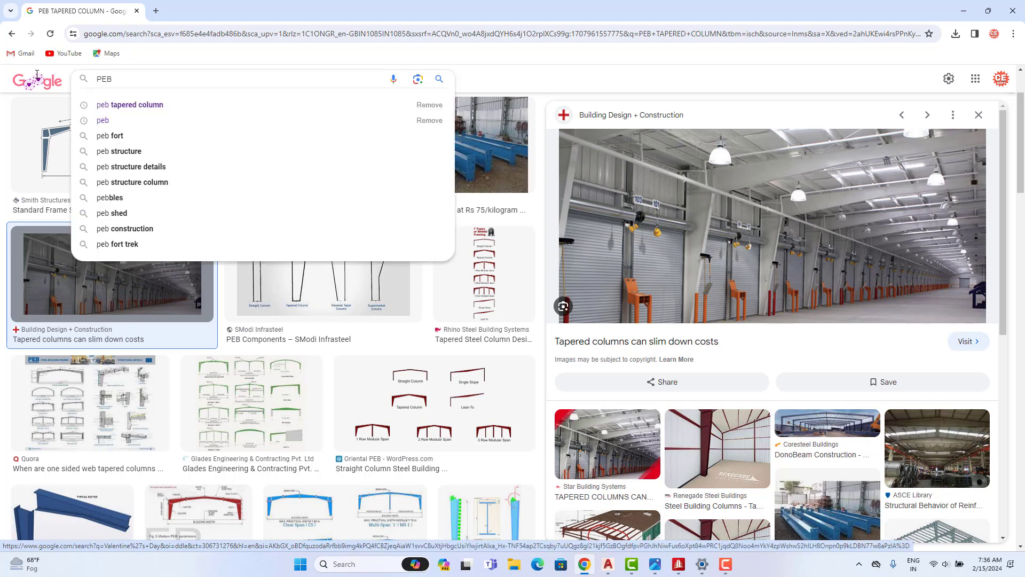
{"action": "key", "text": "Return"}
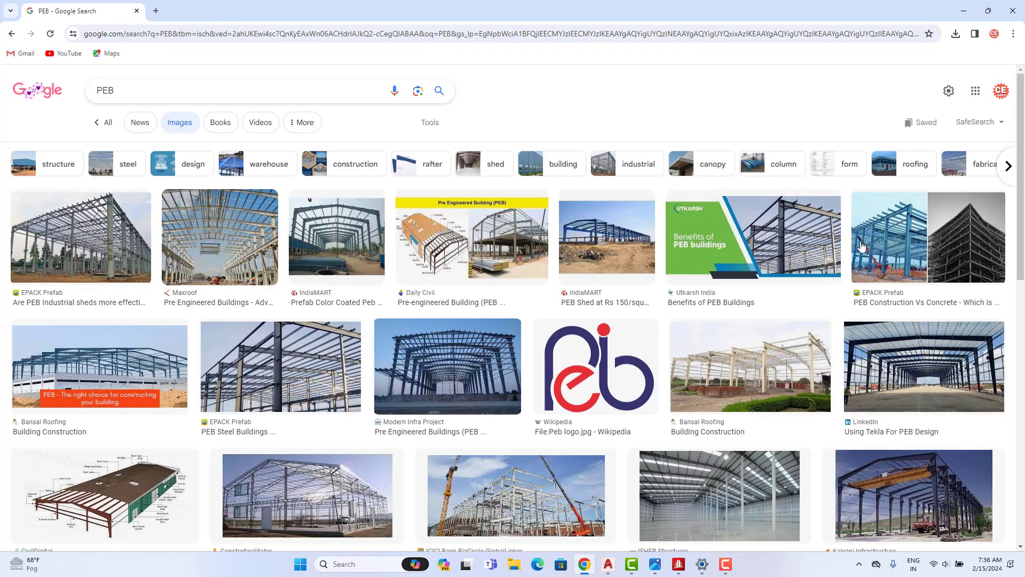
{"action": "left_click", "coordinate": [531, 267]}
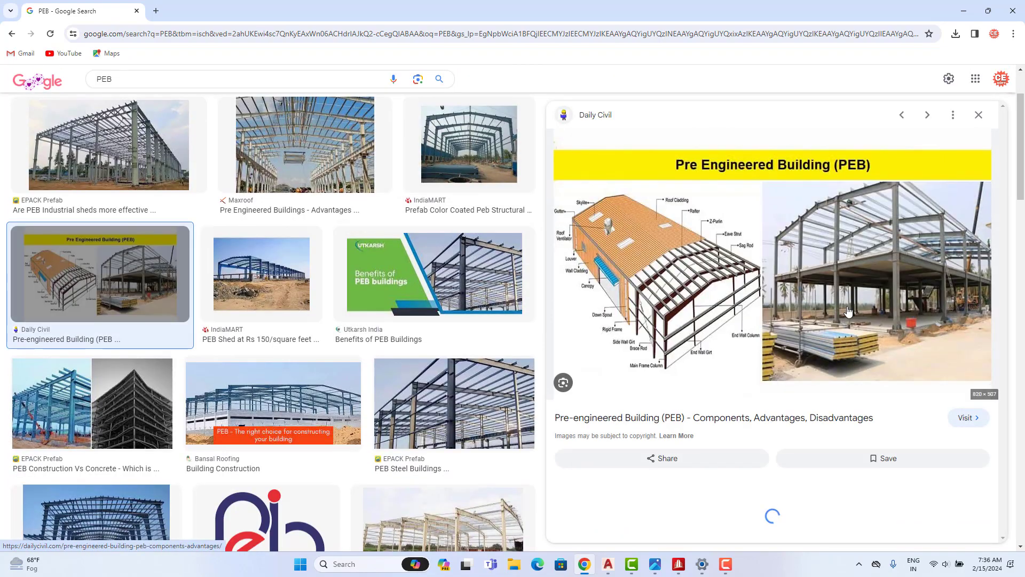
- Save the Pre Engineered Building picture as a JPEG in the MATERIAL folder, then open it and enlarge the floor framing
{"action": "right_click", "coordinate": [874, 255]}
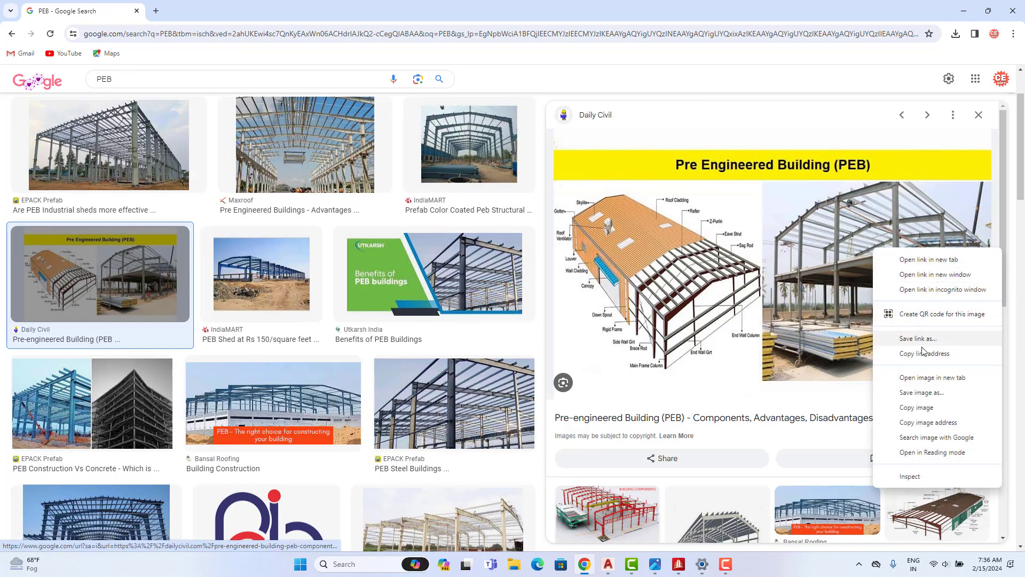
{"action": "left_click", "coordinate": [922, 392]}
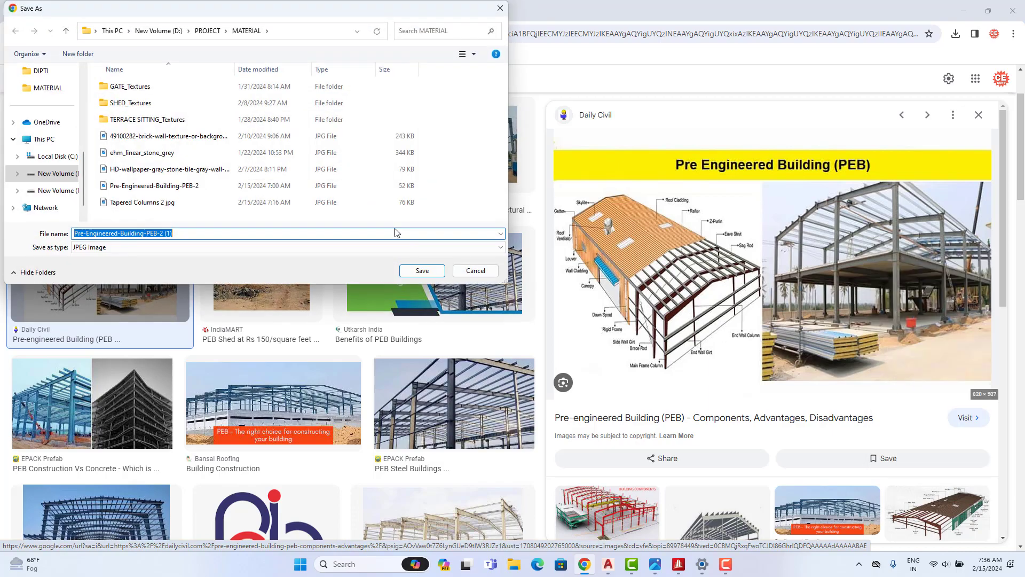
{"action": "left_click", "coordinate": [433, 271]}
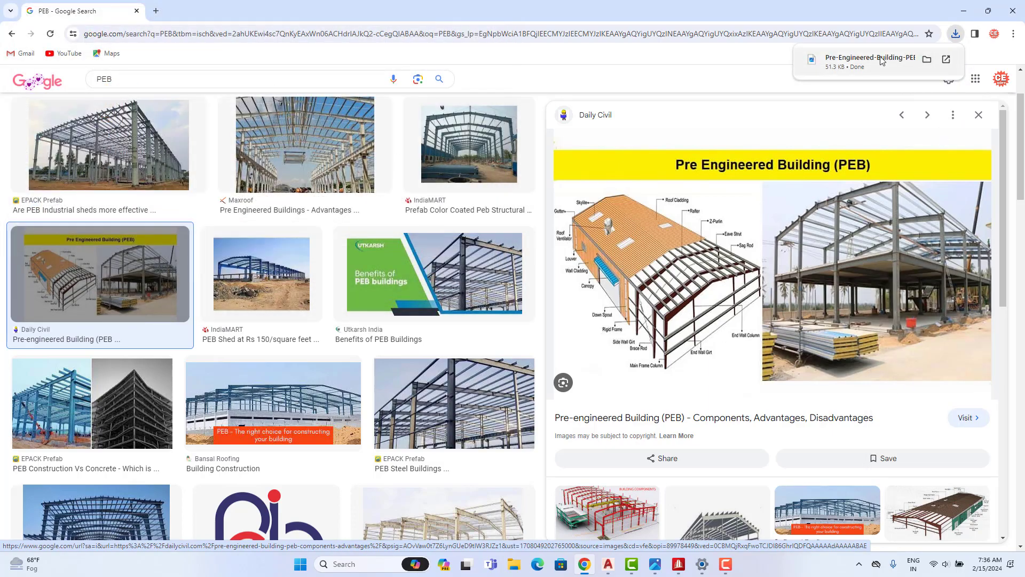
{"action": "left_click", "coordinate": [885, 61]}
{"action": "scroll", "coordinate": [642, 253], "scroll_direction": "up", "scroll_amount": 5}
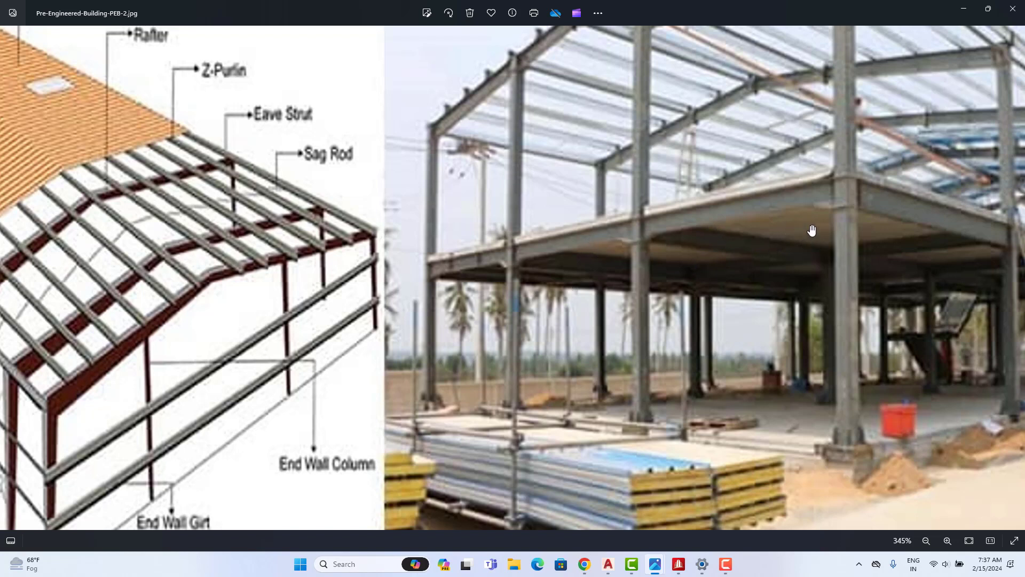
- Close the enlarged Pre Engineered Building picture and look through the Google Images results for a building with an intermediate floor
{"action": "scroll", "coordinate": [812, 230], "scroll_direction": "down", "scroll_amount": 7}
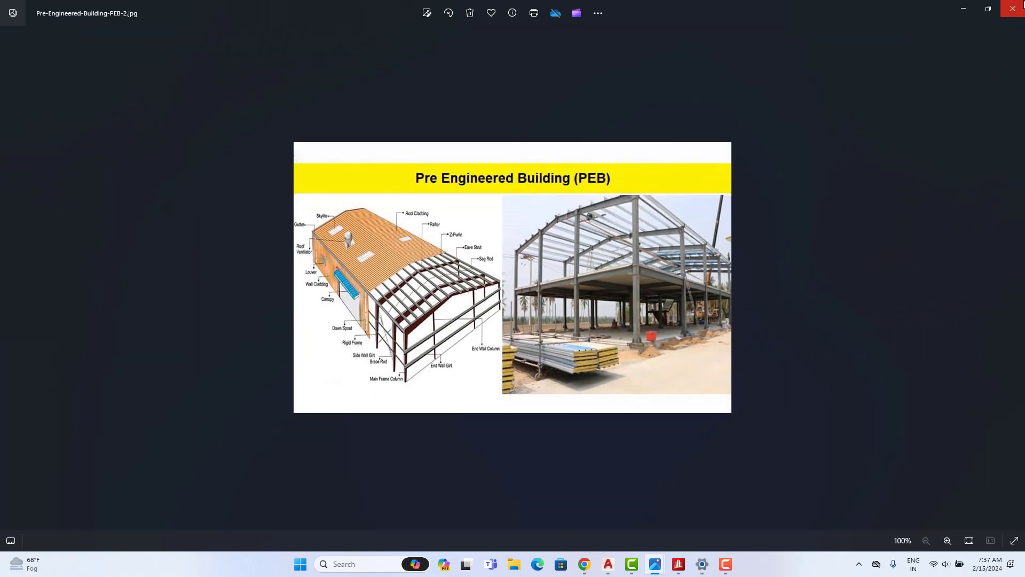
{"action": "left_click", "coordinate": [996, 11]}
{"action": "left_click", "coordinate": [406, 26]}
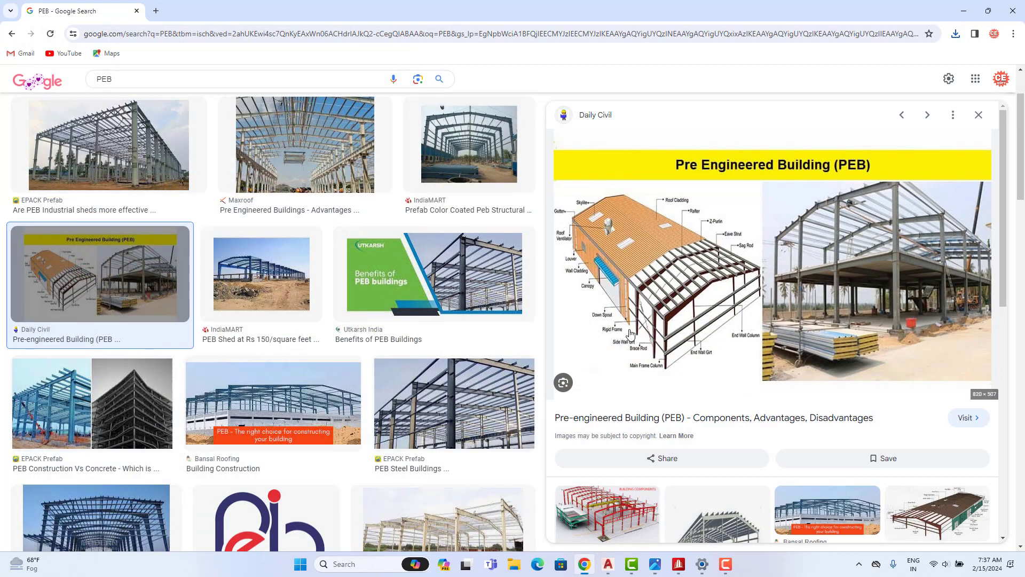
{"action": "scroll", "coordinate": [695, 383], "scroll_direction": "down", "scroll_amount": 5}
{"action": "scroll", "coordinate": [716, 320], "scroll_direction": "down", "scroll_amount": 2}
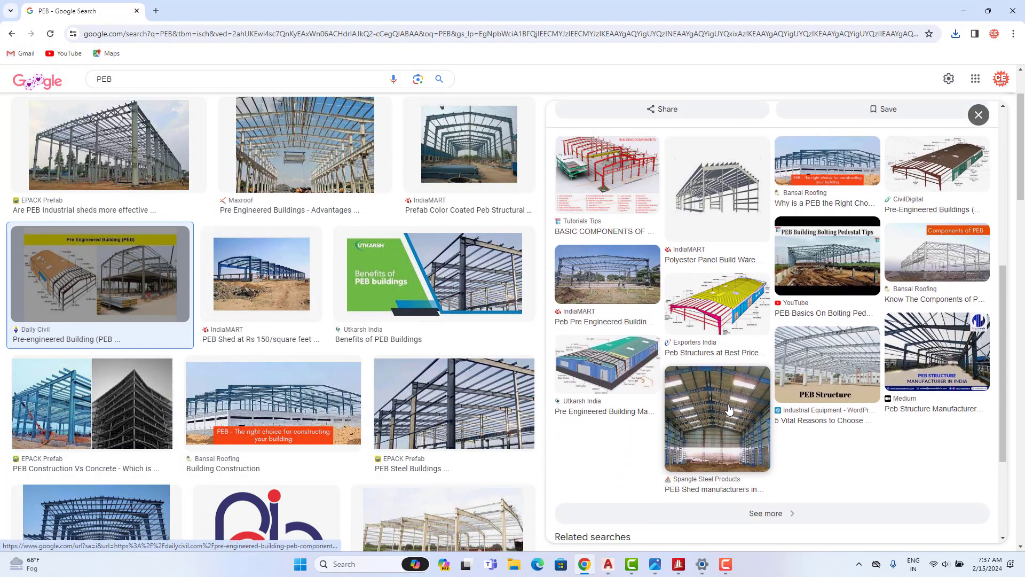
{"action": "scroll", "coordinate": [663, 348], "scroll_direction": "down", "scroll_amount": 3}
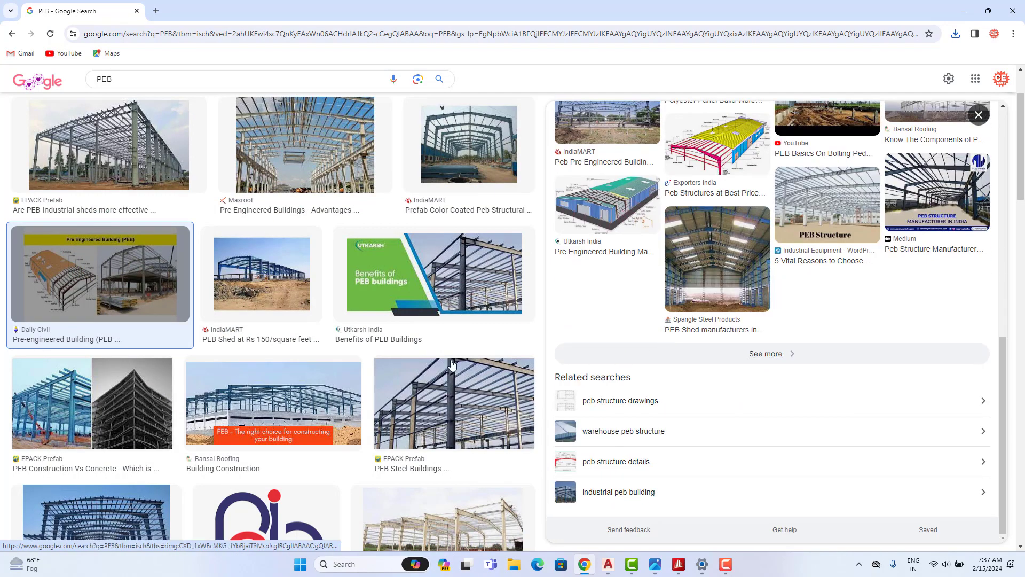
{"action": "scroll", "coordinate": [451, 365], "scroll_direction": "down", "scroll_amount": 3}
{"action": "scroll", "coordinate": [451, 365], "scroll_direction": "down", "scroll_amount": 6}
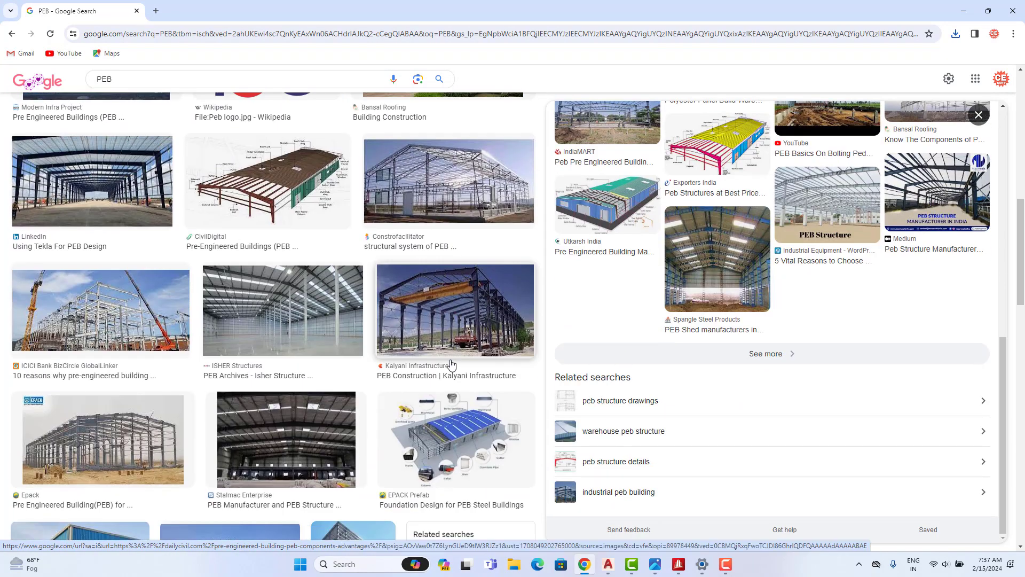
{"action": "scroll", "coordinate": [451, 364], "scroll_direction": "down", "scroll_amount": 12}
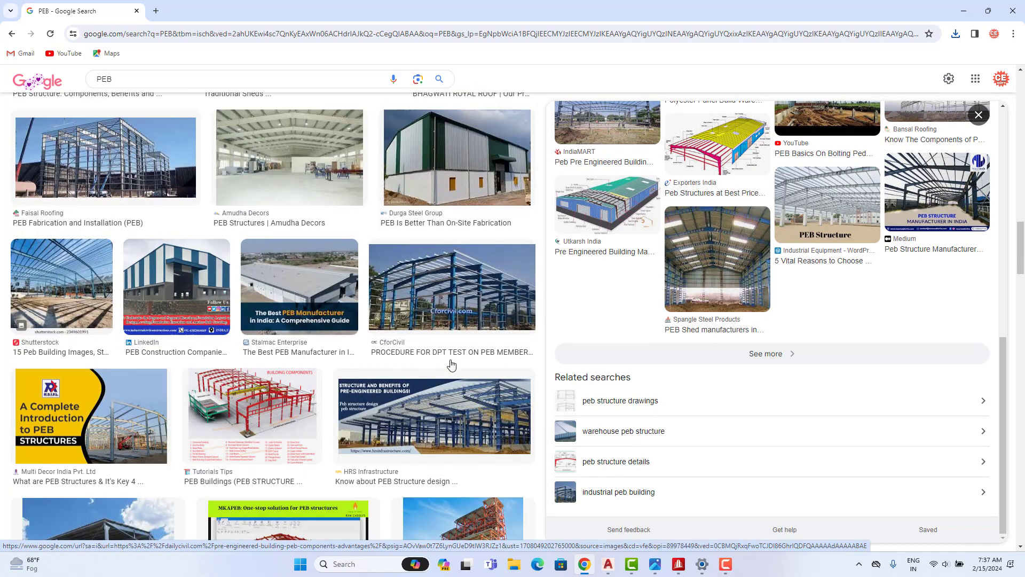
{"action": "scroll", "coordinate": [451, 365], "scroll_direction": "down", "scroll_amount": 12}
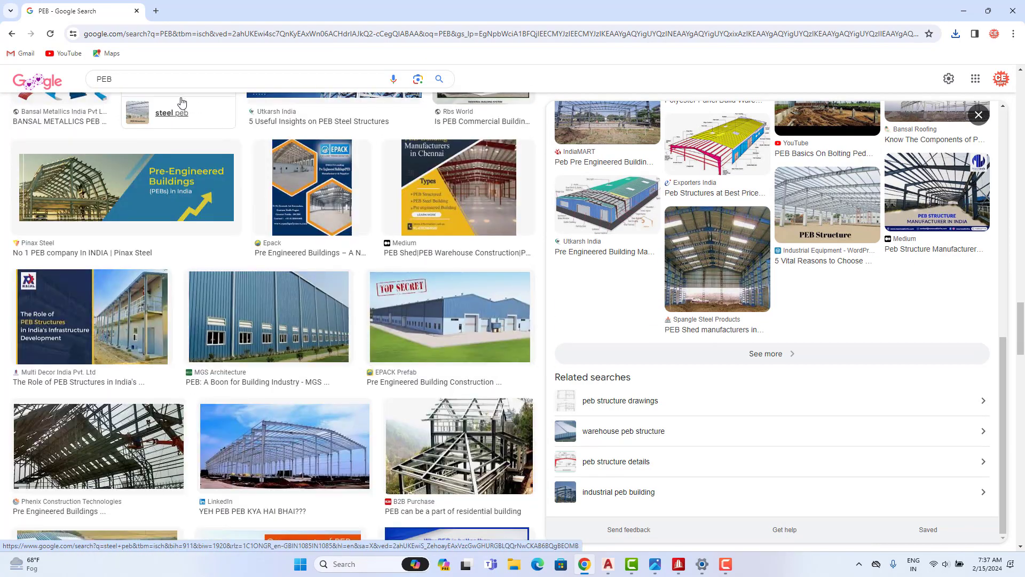
- Search Google Images for "TWO FLOOR PEB" and open the Cold Steels Corporation multi-storey steel building result
{"action": "left_click", "coordinate": [98, 79]}
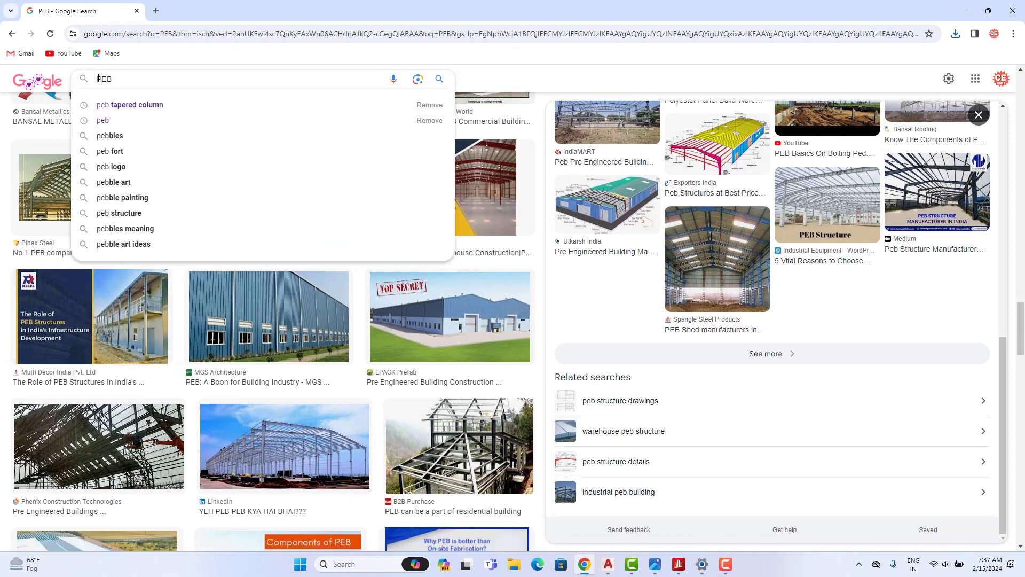
{"action": "type", "text": "WO FLOOR"}
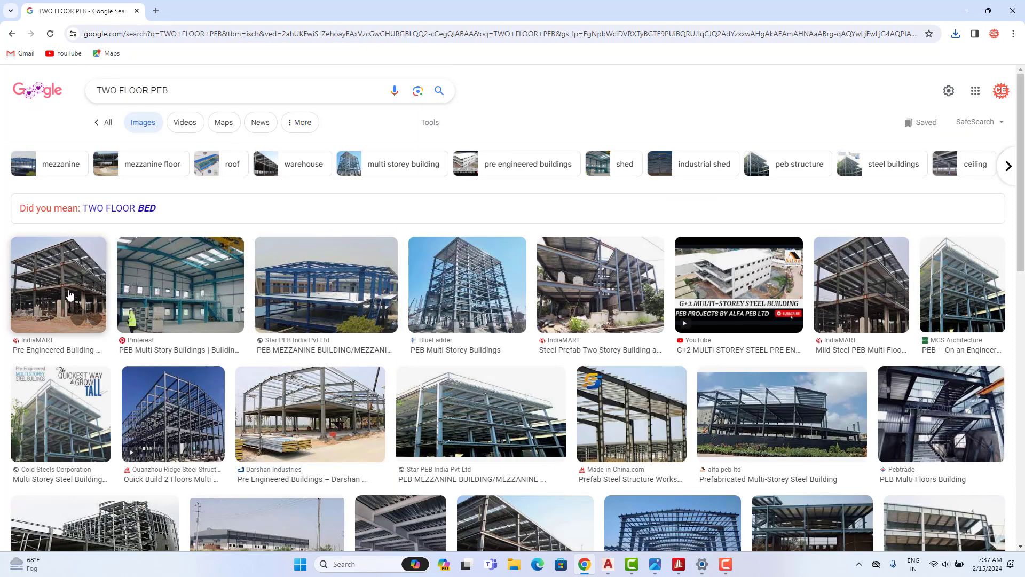
{"action": "left_click", "coordinate": [65, 448]}
- Save the Cold Steels Corporation picture as a JPEG named download in the MATERIAL folder
{"action": "right_click", "coordinate": [797, 240]}
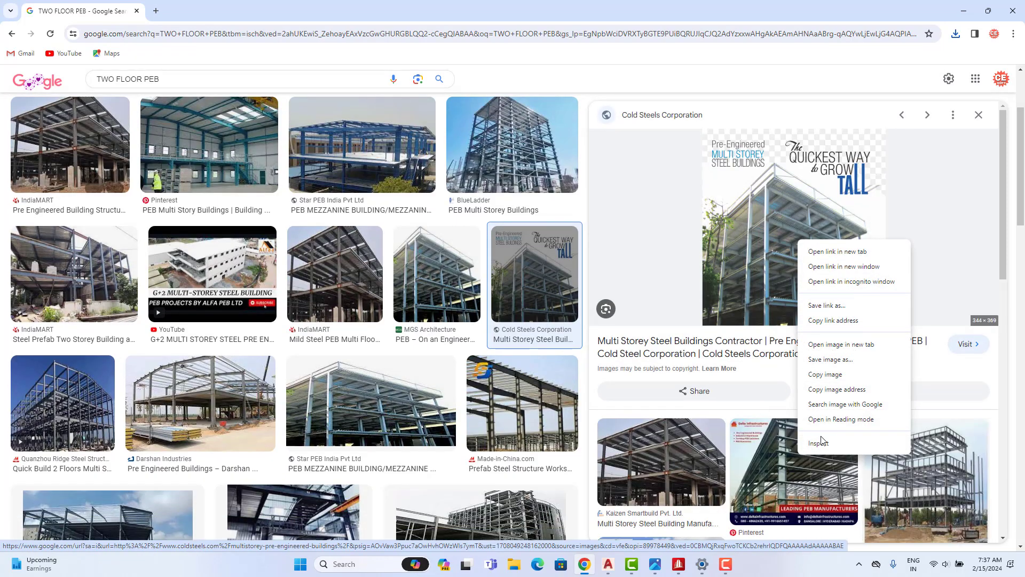
{"action": "left_click", "coordinate": [831, 359]}
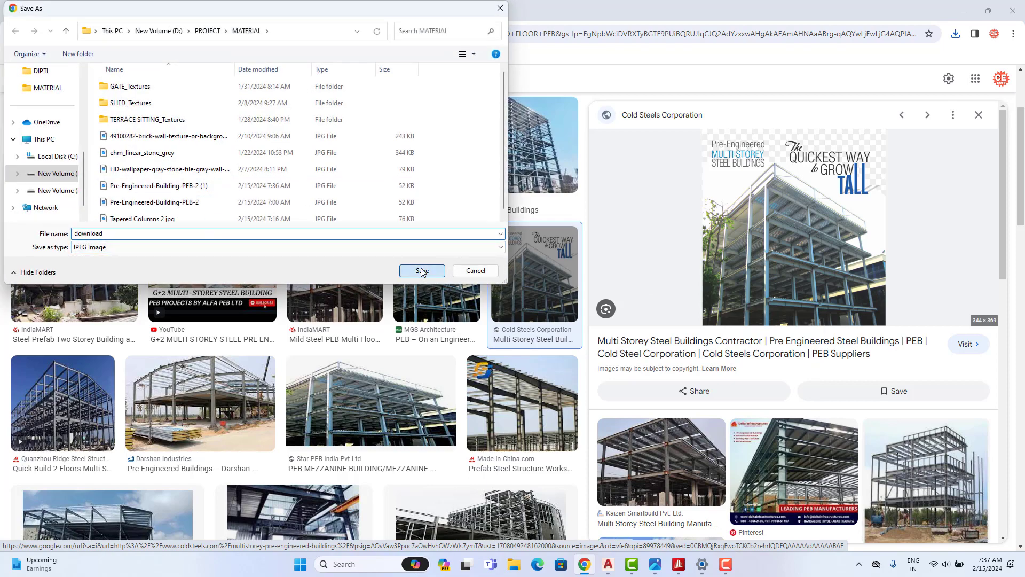
{"action": "left_click", "coordinate": [422, 270]}
- Open the saved download.jpg picture at full window size, examine the enlarged beams under its floors, and close it
{"action": "left_click", "coordinate": [854, 62]}
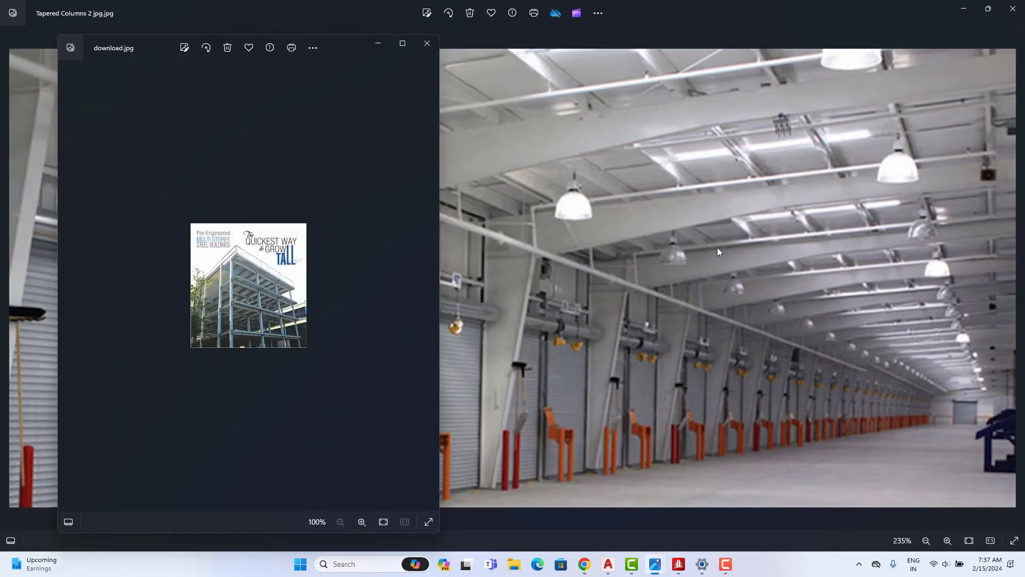
{"action": "left_click", "coordinate": [409, 44]}
{"action": "scroll", "coordinate": [534, 295], "scroll_direction": "up", "scroll_amount": 6}
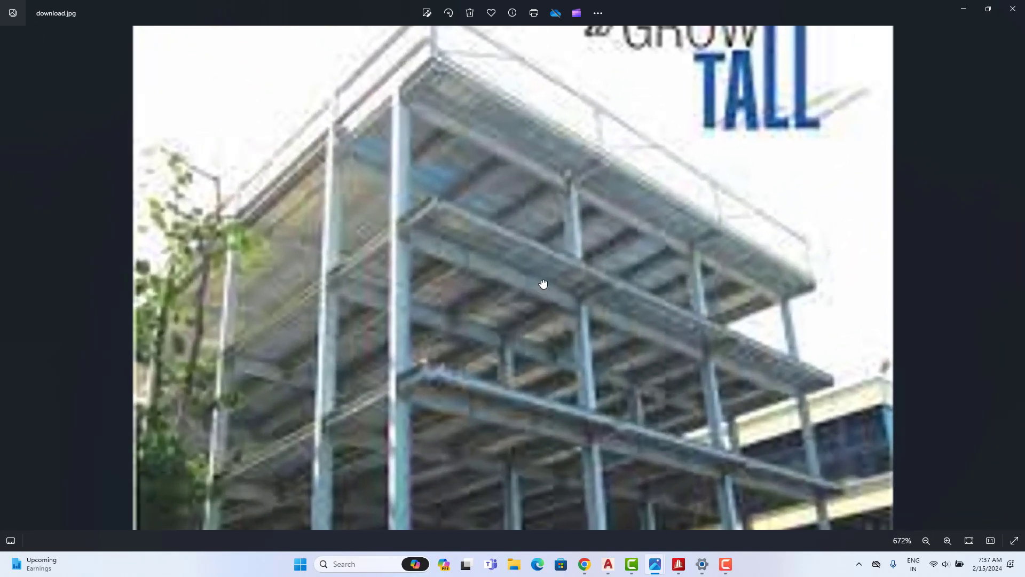
{"action": "left_click_drag", "start_coordinate": [543, 283], "coordinate": [595, 206]}
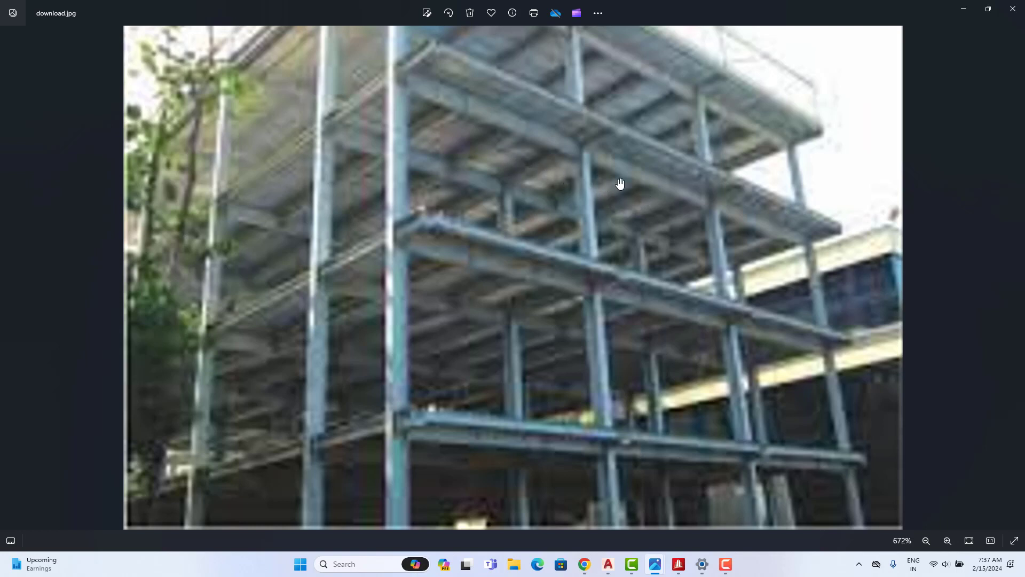
{"action": "left_click", "coordinate": [1020, 12]}
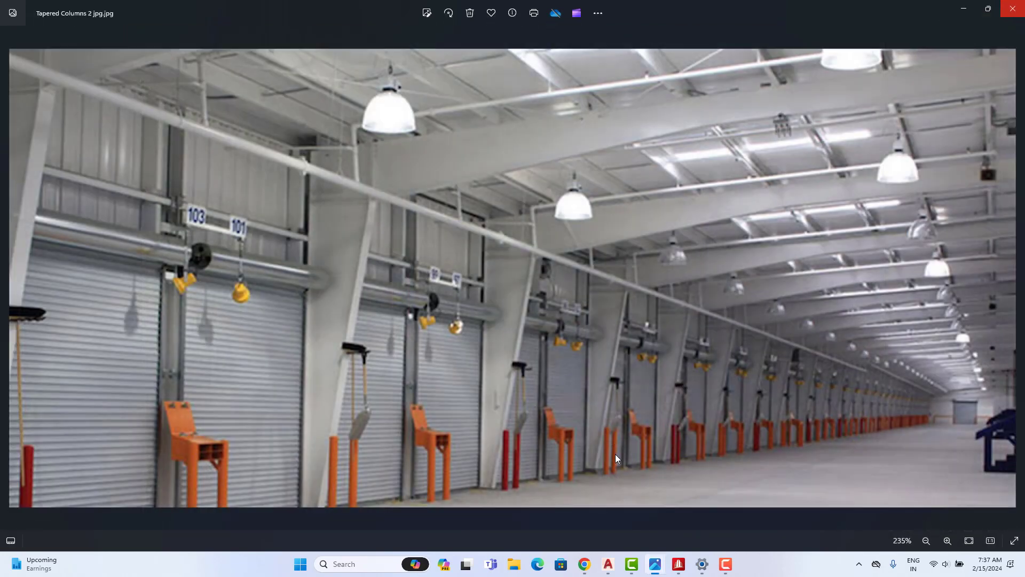
- Switch to the AutoCAD drawing and examine the joist lines across grids A to E on the deck slab layout plan
{"action": "left_click", "coordinate": [611, 560]}
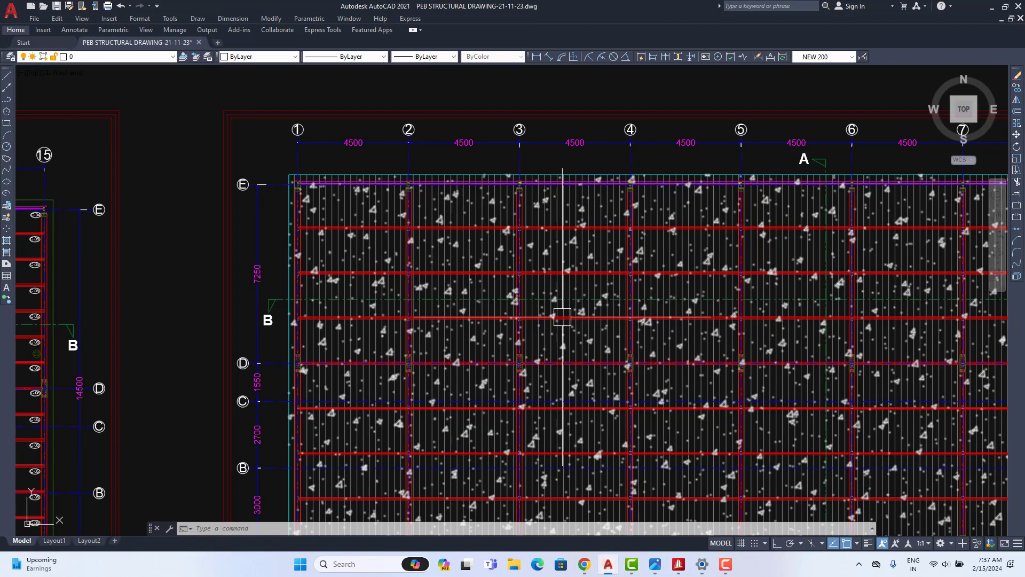
{"action": "scroll", "coordinate": [549, 360], "scroll_direction": "down", "scroll_amount": 2}
{"action": "scroll", "coordinate": [496, 306], "scroll_direction": "up", "scroll_amount": 2}
{"action": "middle_click_drag", "start_coordinate": [491, 302], "coordinate": [507, 263]}
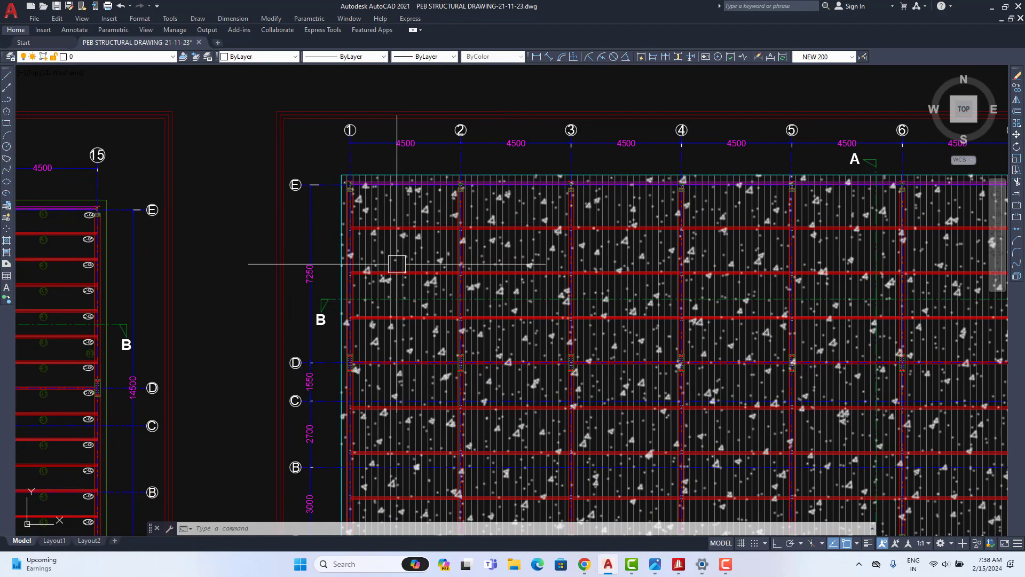
{"action": "middle_click_drag", "start_coordinate": [392, 222], "coordinate": [401, 182]}
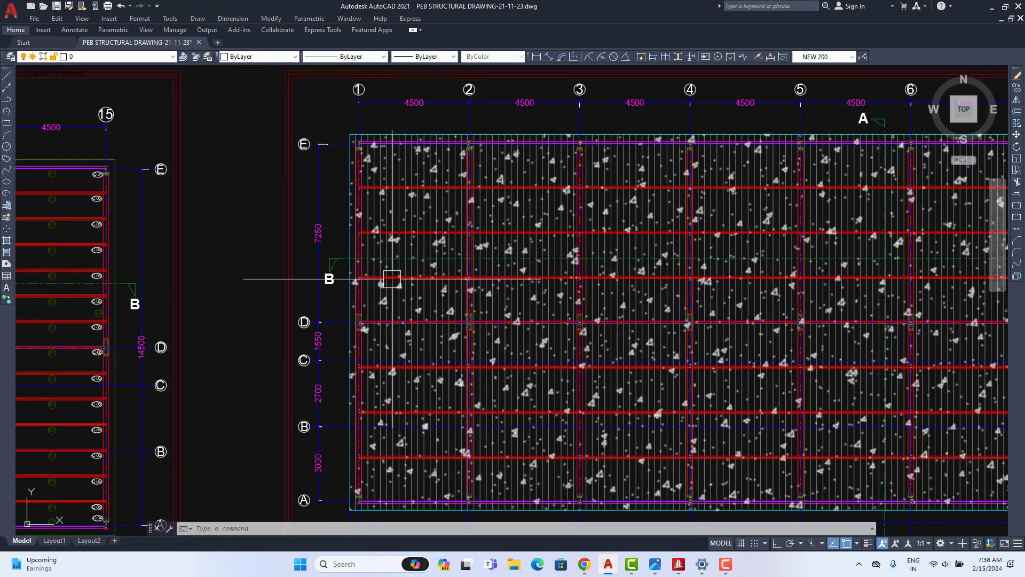
{"action": "middle_click_drag", "start_coordinate": [402, 276], "coordinate": [422, 248]}
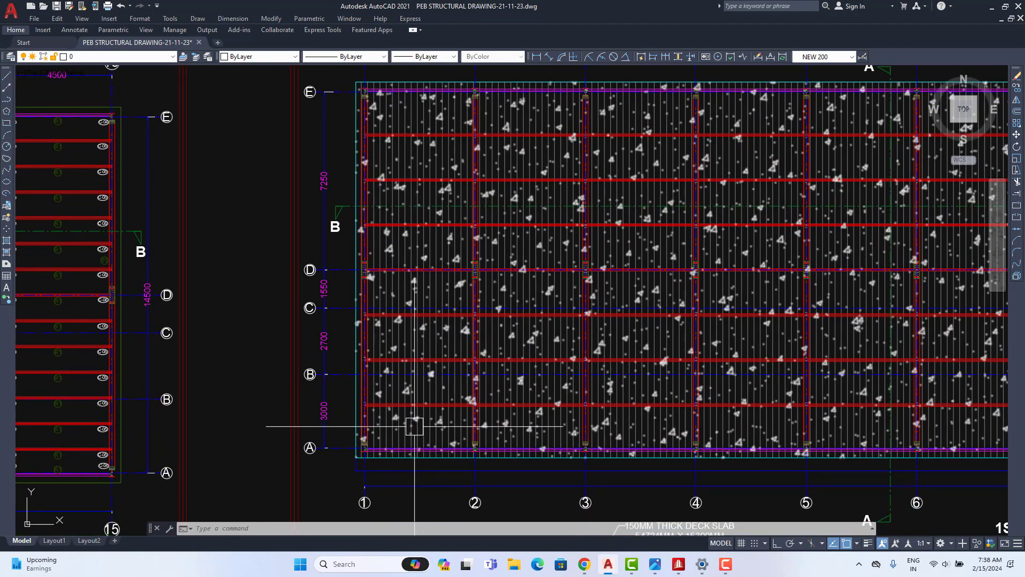
{"action": "scroll", "coordinate": [412, 322], "scroll_direction": "down", "scroll_amount": 6}
- Find the PEB frame section beyond the structural sheets and examine the R1 joist spacing along its first-floor beam
{"action": "middle_click_drag", "start_coordinate": [403, 335], "coordinate": [524, 295]}
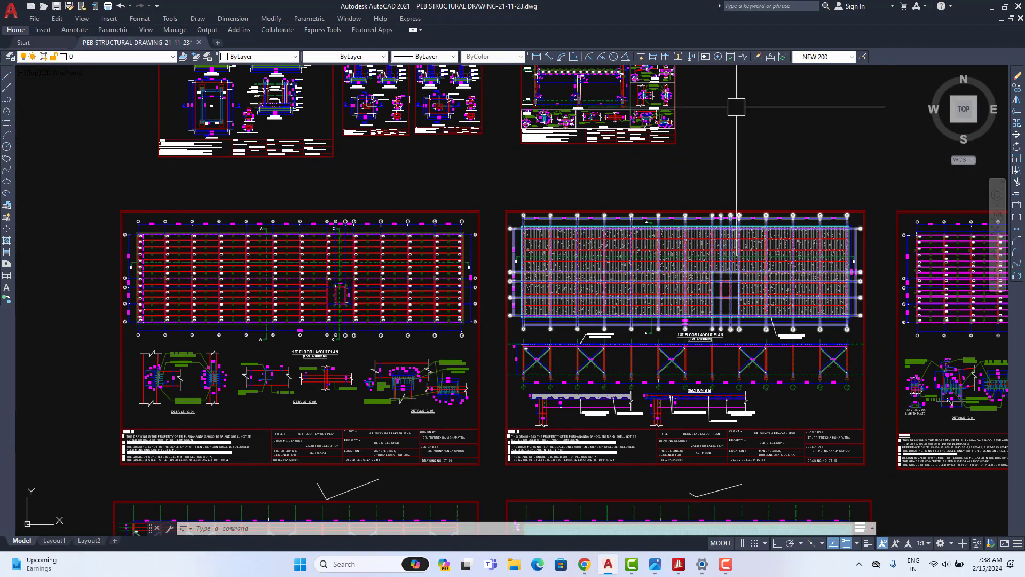
{"action": "scroll", "coordinate": [593, 228], "scroll_direction": "down", "scroll_amount": 4}
{"action": "middle_click_drag", "start_coordinate": [368, 207], "coordinate": [748, 293]}
{"action": "scroll", "coordinate": [572, 300], "scroll_direction": "down", "scroll_amount": 2}
{"action": "middle_click_drag", "start_coordinate": [207, 170], "coordinate": [494, 330]}
{"action": "scroll", "coordinate": [489, 329], "scroll_direction": "down", "scroll_amount": 6}
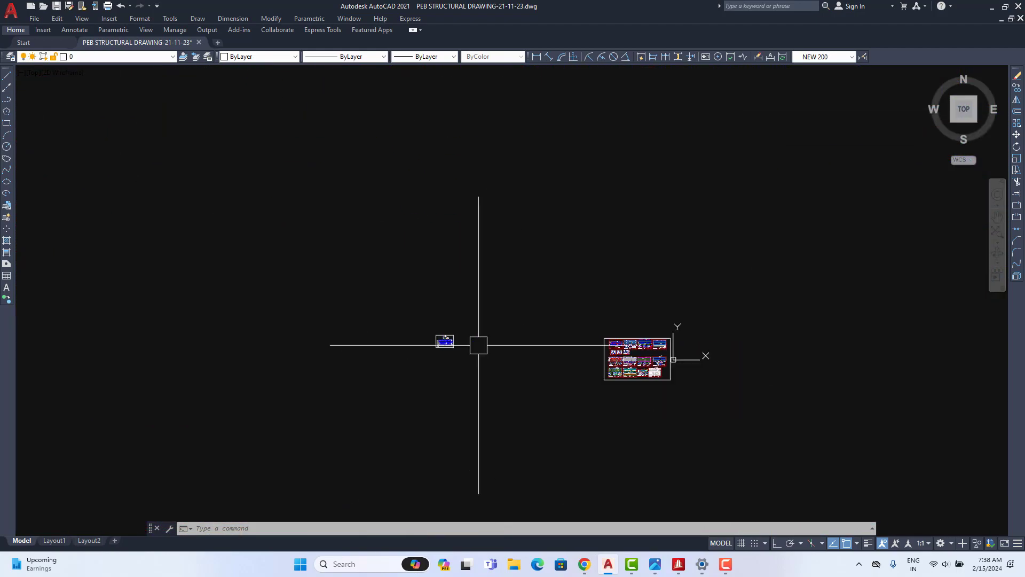
{"action": "scroll", "coordinate": [395, 362], "scroll_direction": "up", "scroll_amount": 7}
{"action": "scroll", "coordinate": [662, 222], "scroll_direction": "up", "scroll_amount": 10}
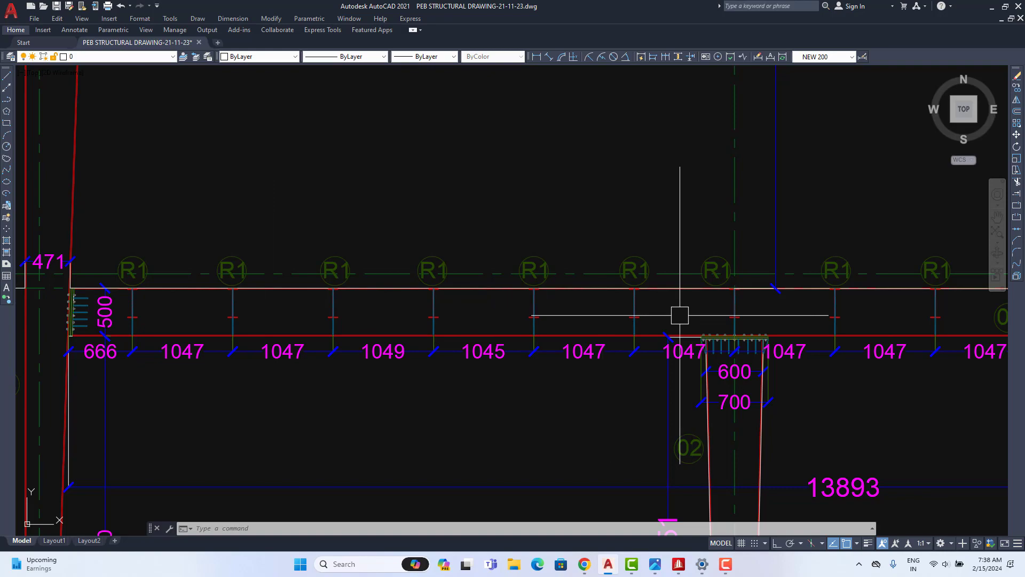
- Return to the structural sheets and reexamine the joist rows on the 1st Floor Layout Plan (LVL 5150MM)
{"action": "scroll", "coordinate": [401, 312], "scroll_direction": "down", "scroll_amount": 15}
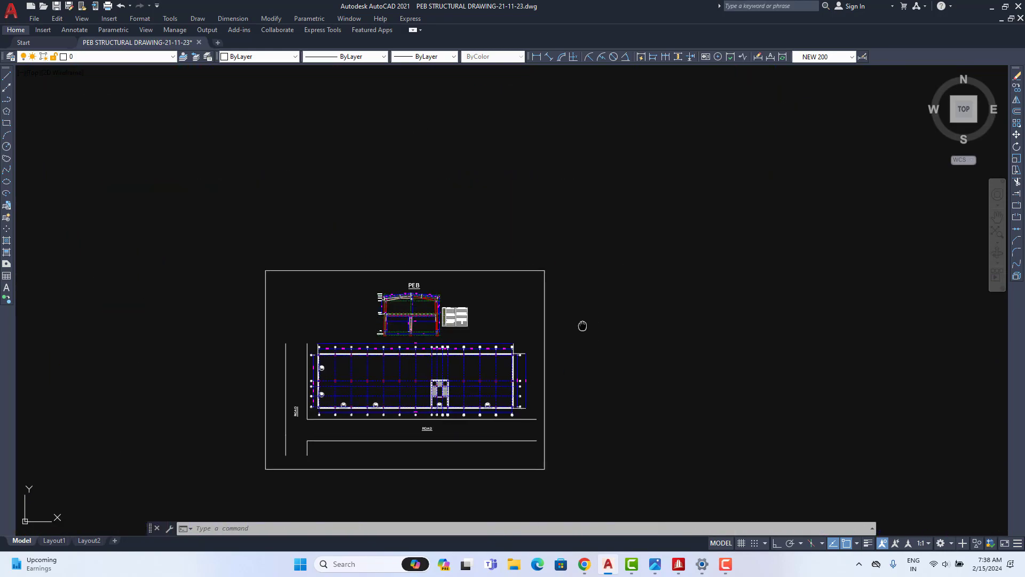
{"action": "scroll", "coordinate": [668, 252], "scroll_direction": "up", "scroll_amount": 15}
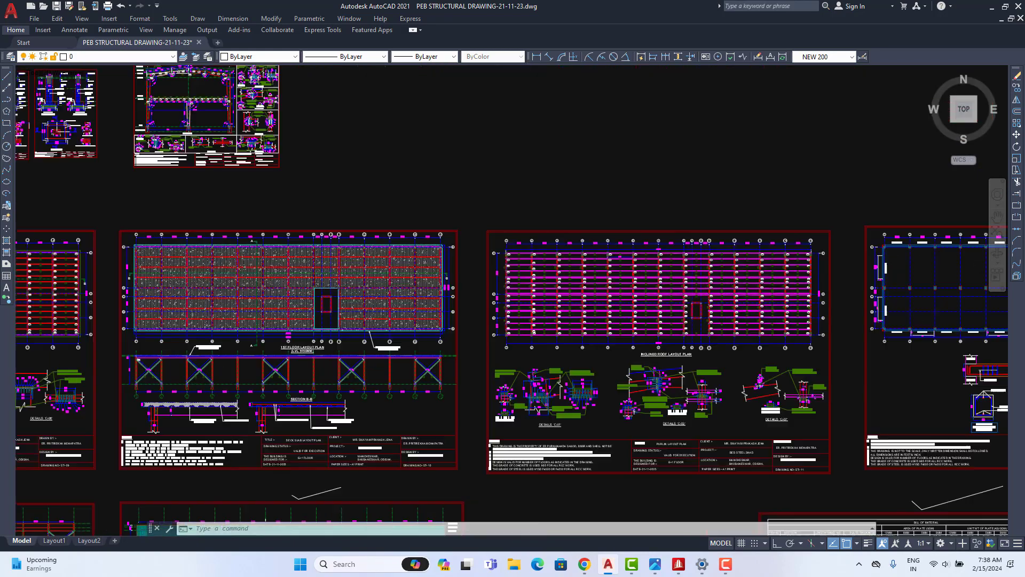
{"action": "middle_click_drag", "start_coordinate": [545, 312], "coordinate": [567, 266]}
{"action": "scroll", "coordinate": [356, 220], "scroll_direction": "up", "scroll_amount": 2}
{"action": "mouse_move", "coordinate": [397, 205]}
{"action": "middle_mouse_down"}
{"action": "mouse_move", "coordinate": [407, 148]}
{"action": "mouse_move", "coordinate": [414, 217]}
{"action": "middle_mouse_up"}
{"action": "scroll", "coordinate": [410, 160], "scroll_direction": "down", "scroll_amount": 6}
{"action": "scroll", "coordinate": [298, 298], "scroll_direction": "up", "scroll_amount": 5}
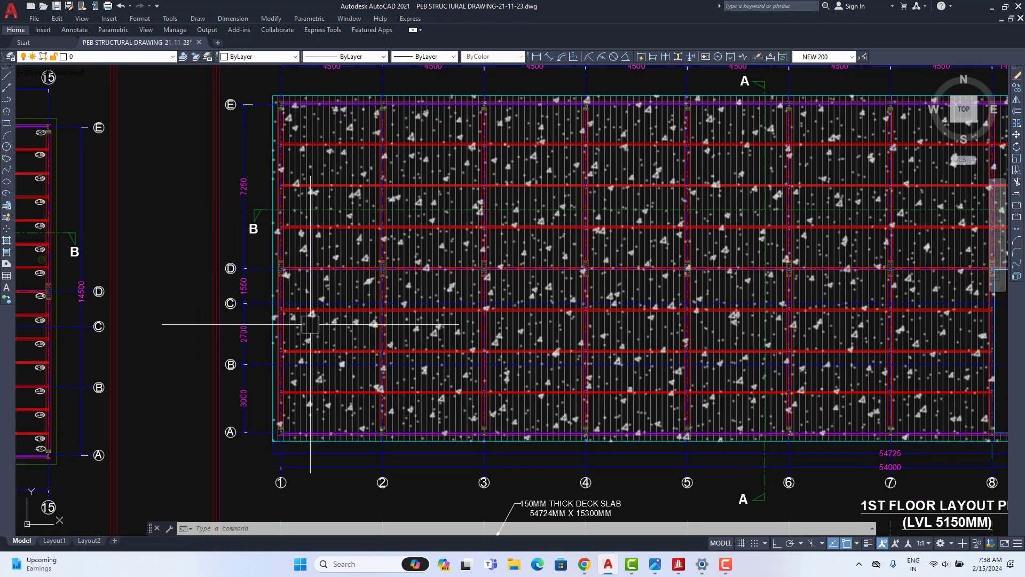
{"action": "scroll", "coordinate": [451, 338], "scroll_direction": "down", "scroll_amount": 8}
- Compare the 1st Floor Layout Plan sheets for LVL 5000MM and LVL 5150MM, including the deck slab in Section B-B
{"action": "middle_click_drag", "start_coordinate": [451, 338], "coordinate": [481, 314]}
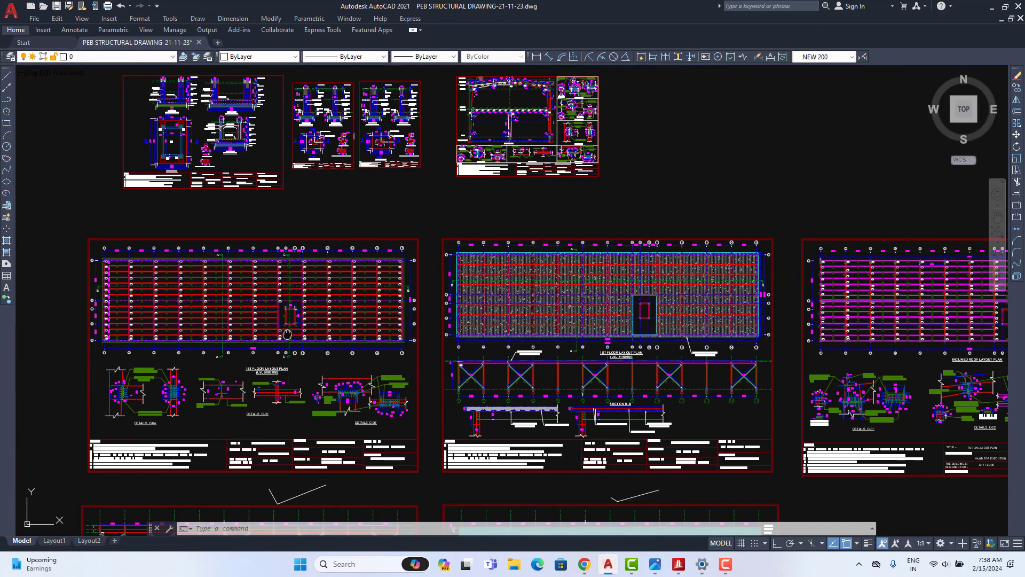
{"action": "scroll", "coordinate": [143, 395], "scroll_direction": "up", "scroll_amount": 4}
{"action": "scroll", "coordinate": [492, 332], "scroll_direction": "down", "scroll_amount": 4}
{"action": "scroll", "coordinate": [682, 265], "scroll_direction": "up", "scroll_amount": 6}
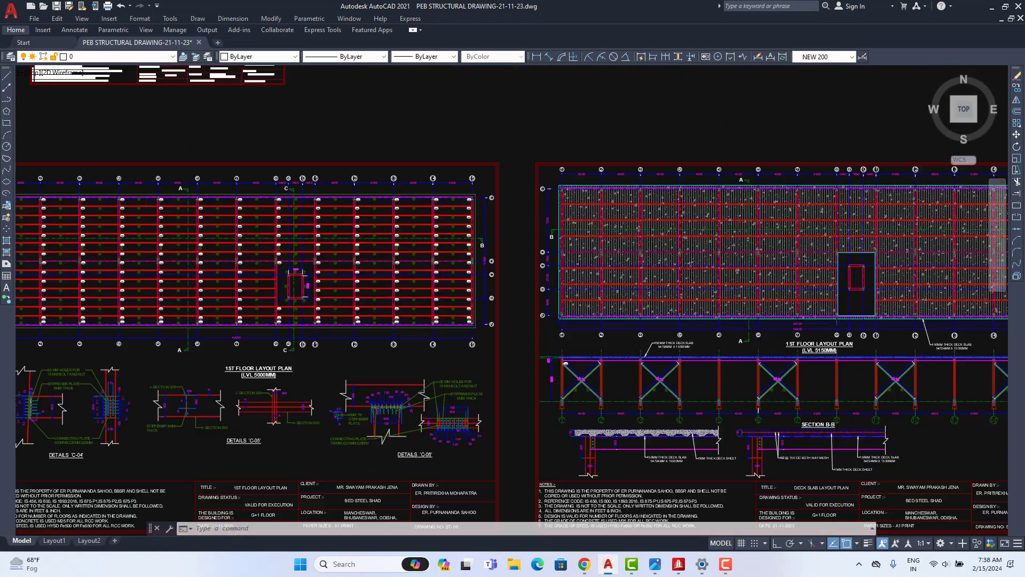
{"action": "middle_click_drag", "start_coordinate": [838, 438], "coordinate": [571, 330]}
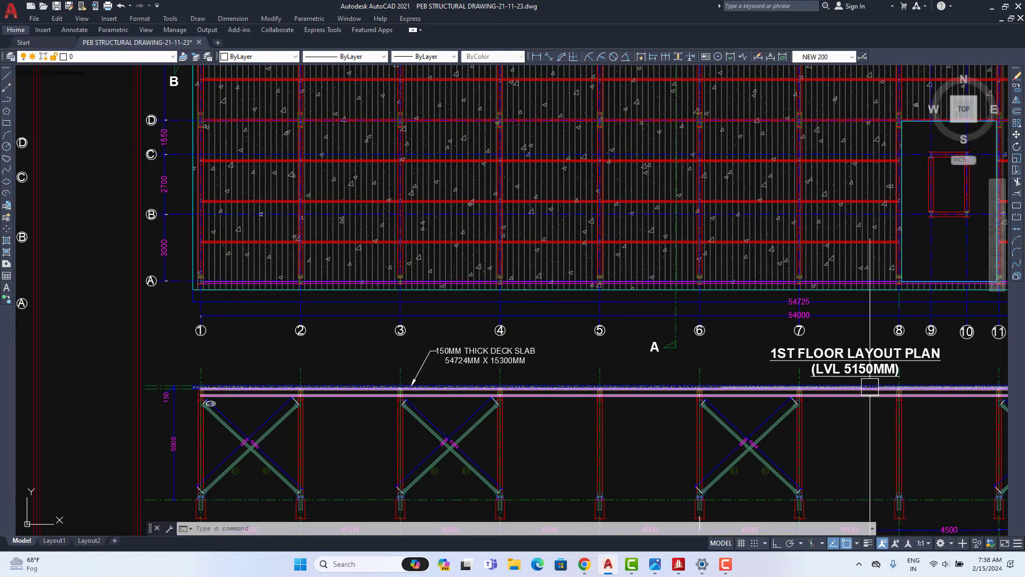
{"action": "scroll", "coordinate": [871, 381], "scroll_direction": "down", "scroll_amount": 5}
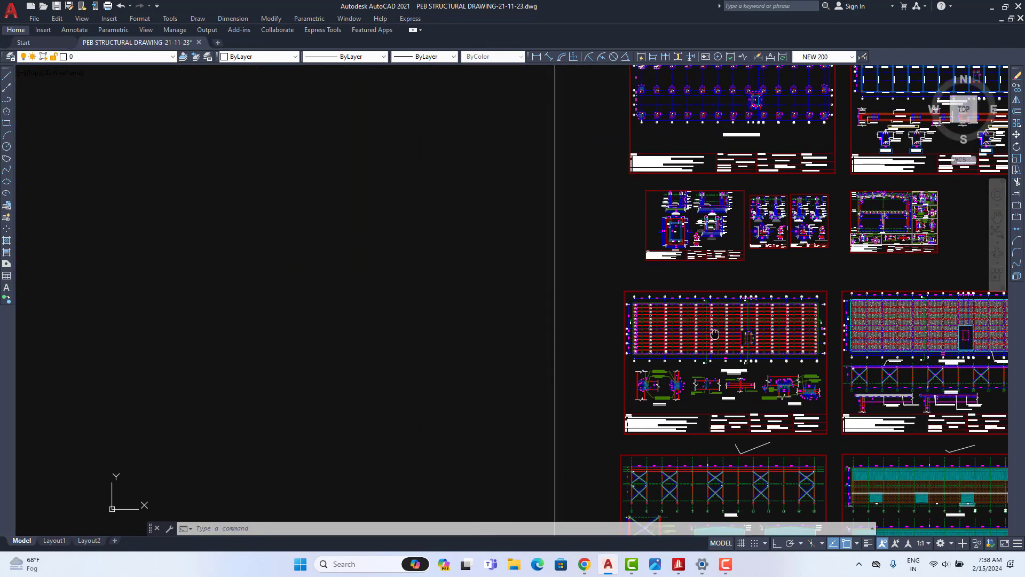
{"action": "scroll", "coordinate": [728, 347], "scroll_direction": "up", "scroll_amount": 4}
{"action": "scroll", "coordinate": [699, 432], "scroll_direction": "up", "scroll_amount": 4}
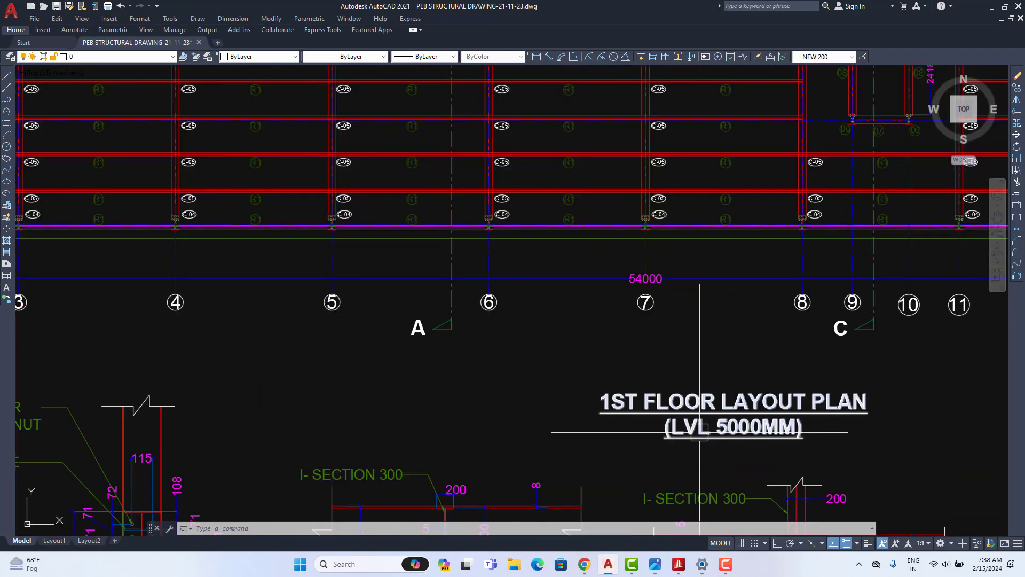
- Examine the R1 joist spacing between grids E and B on the 1st Floor Layout Plan (LVL 5000MM)
{"action": "scroll", "coordinate": [779, 411], "scroll_direction": "down", "scroll_amount": 5}
{"action": "scroll", "coordinate": [833, 416], "scroll_direction": "up", "scroll_amount": 2}
{"action": "scroll", "coordinate": [785, 449], "scroll_direction": "down", "scroll_amount": 3}
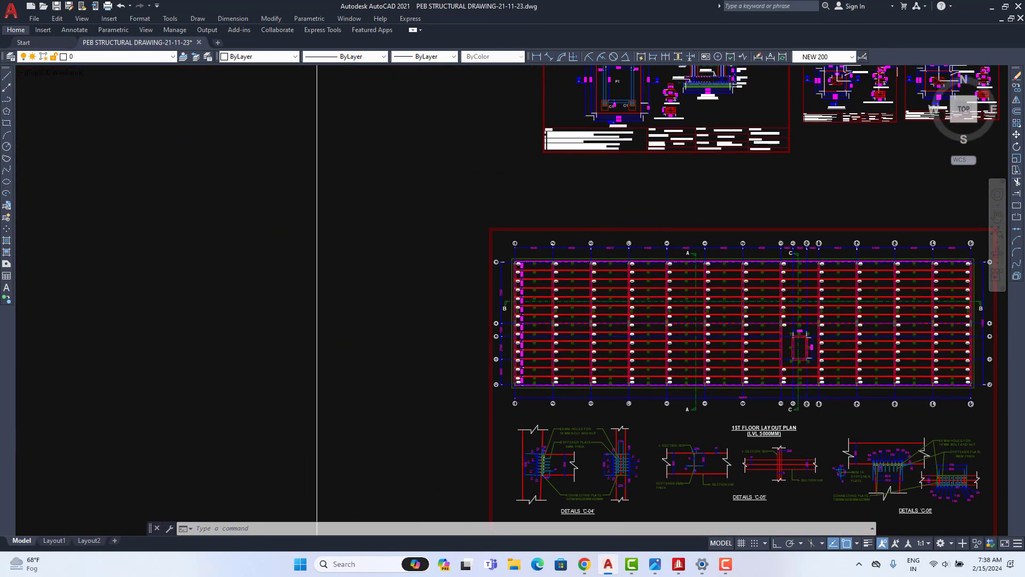
{"action": "scroll", "coordinate": [562, 286], "scroll_direction": "up", "scroll_amount": 4}
{"action": "scroll", "coordinate": [505, 238], "scroll_direction": "up", "scroll_amount": 2}
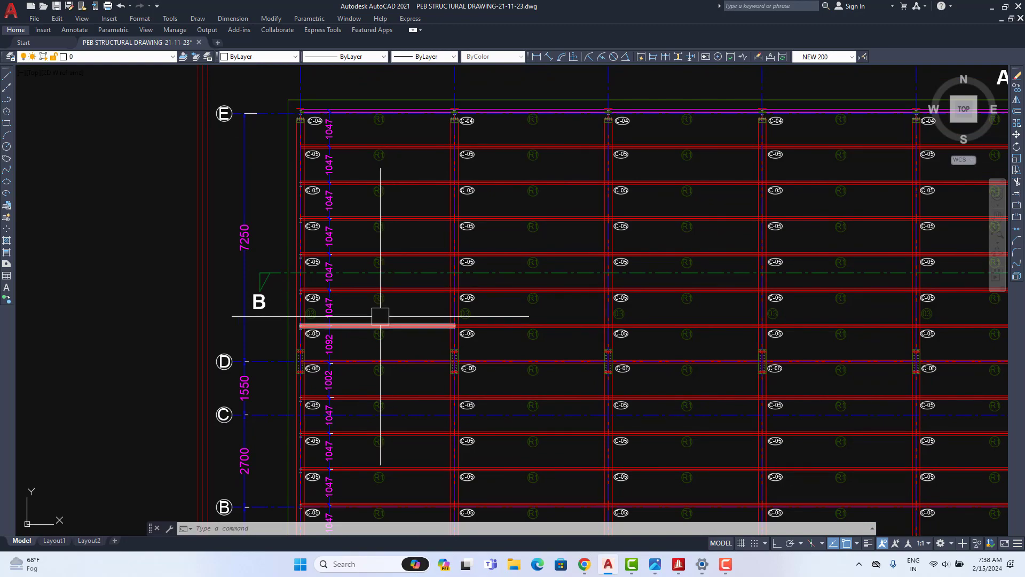
- Check the joist spacing along the LVL 5000 beam in the PEB frame section against the floor plan
{"action": "scroll", "coordinate": [419, 270], "scroll_direction": "down", "scroll_amount": 10}
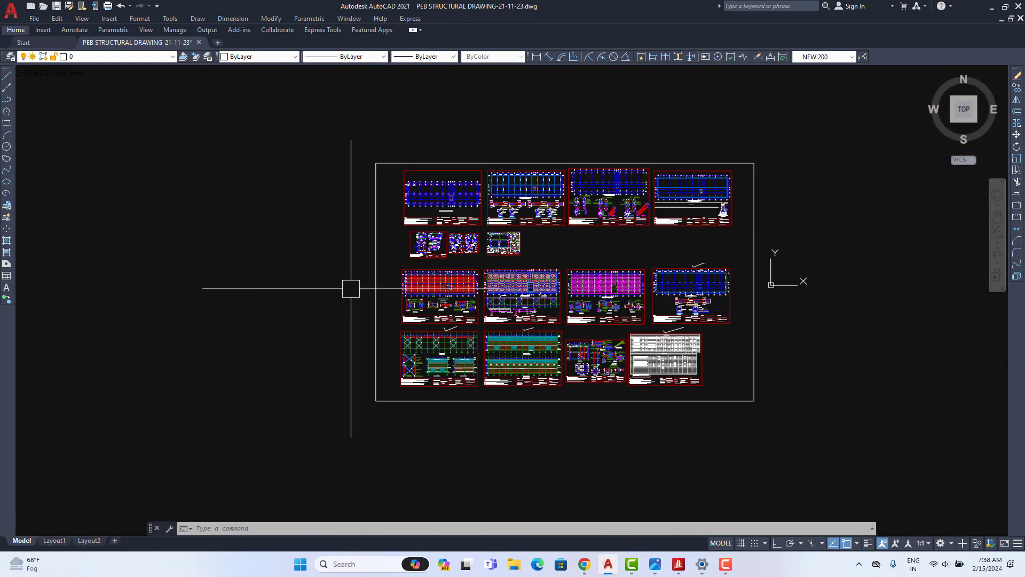
{"action": "middle_click_drag", "start_coordinate": [350, 286], "coordinate": [417, 245]}
{"action": "scroll", "coordinate": [796, 343], "scroll_direction": "up", "scroll_amount": 10}
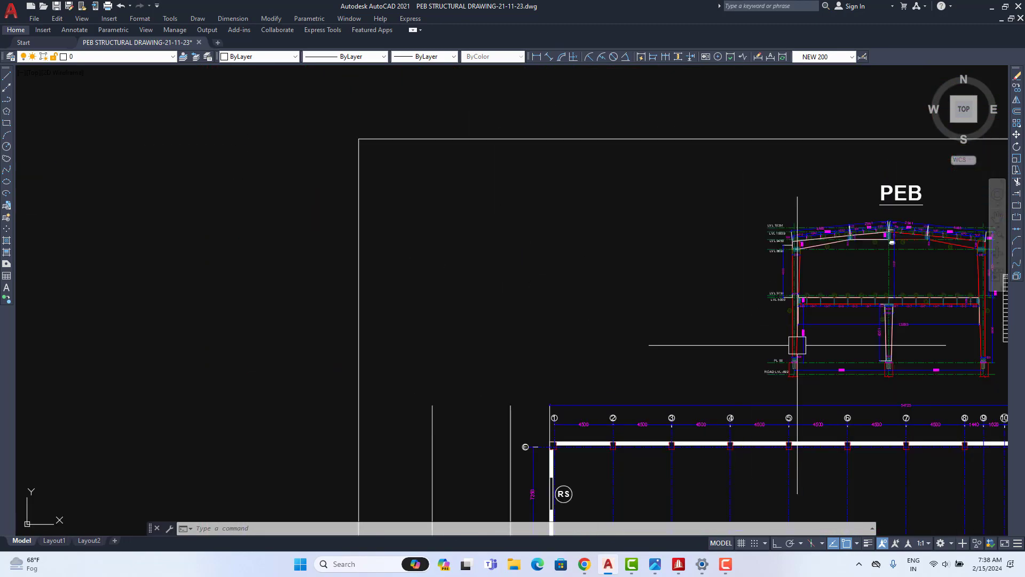
{"action": "scroll", "coordinate": [651, 320], "scroll_direction": "up", "scroll_amount": 2}
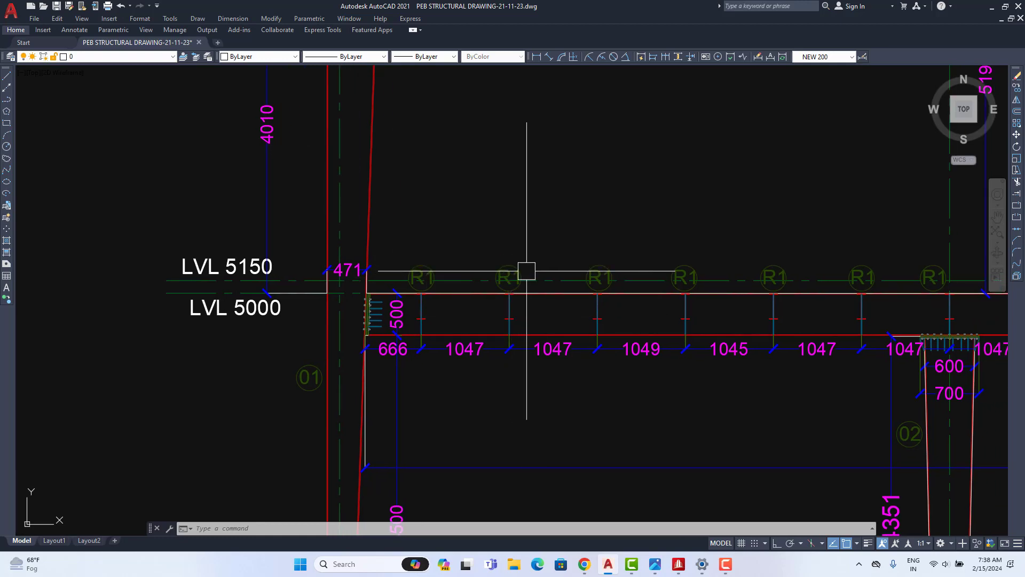
- Examine the R1 joist positions on both sides of the central column along the LVL 5000 beam in the section
{"action": "middle_click_drag", "start_coordinate": [581, 285], "coordinate": [414, 287]}
{"action": "middle_click_drag", "start_coordinate": [872, 341], "coordinate": [682, 320]}
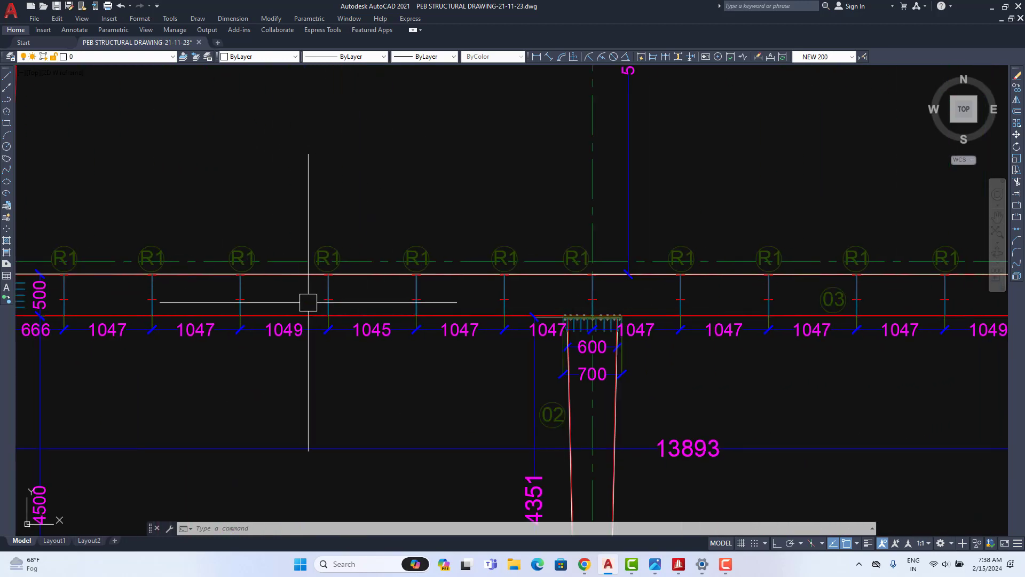
{"action": "scroll", "coordinate": [337, 303], "scroll_direction": "down", "scroll_amount": 4}
{"action": "middle_click_drag", "start_coordinate": [341, 303], "coordinate": [387, 301]}
{"action": "scroll", "coordinate": [333, 300], "scroll_direction": "up", "scroll_amount": 4}
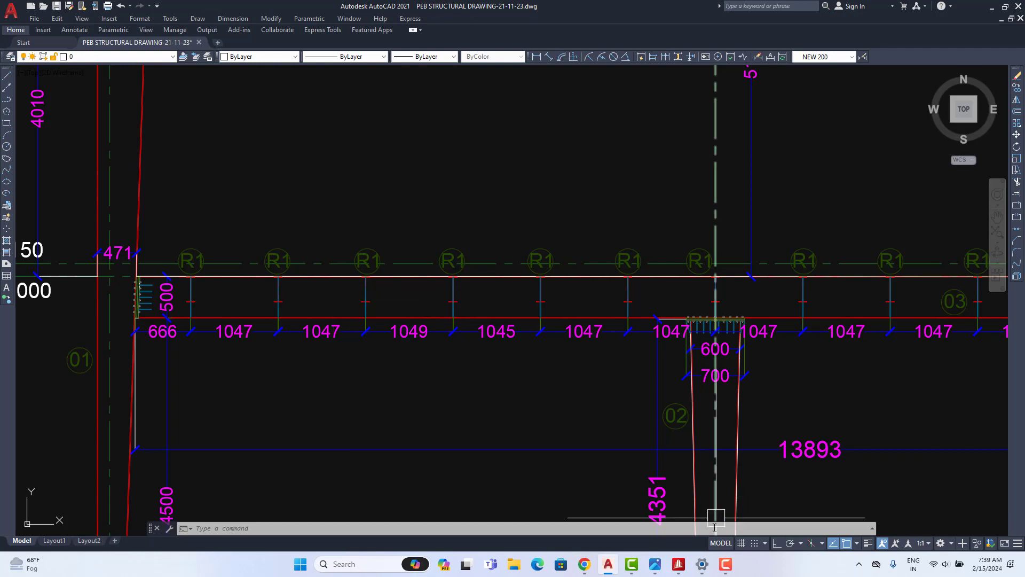
- Switch to STAAD.Pro, inspect the rendered frames from the end, and show the analytical geometry in front view
{"action": "left_click", "coordinate": [679, 564]}
{"action": "middle_click_drag", "start_coordinate": [595, 409], "coordinate": [546, 369], "text": "shift"}
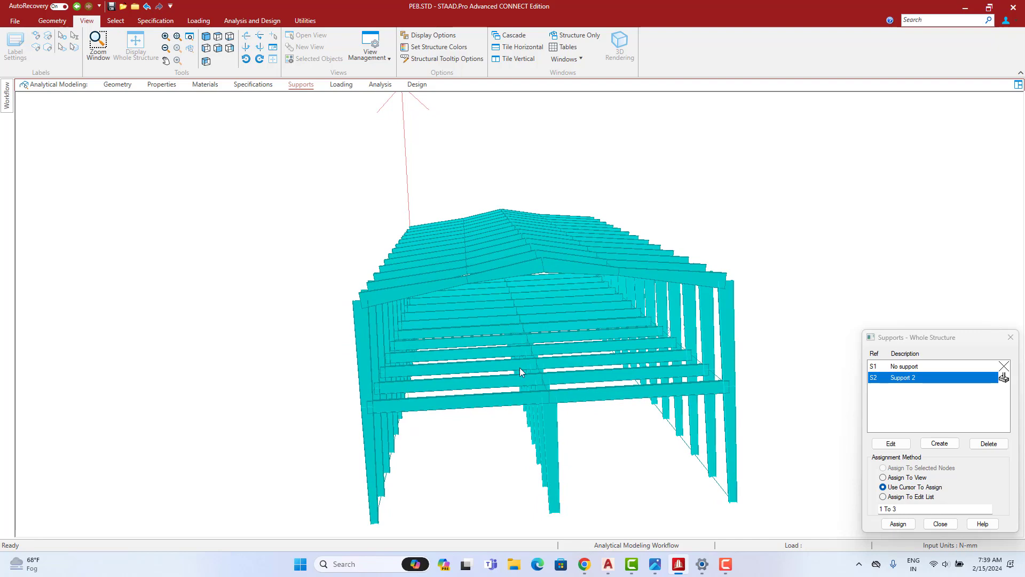
{"action": "middle_click_drag", "start_coordinate": [431, 359], "coordinate": [643, 377], "text": "shift"}
{"action": "left_click", "coordinate": [118, 86]}
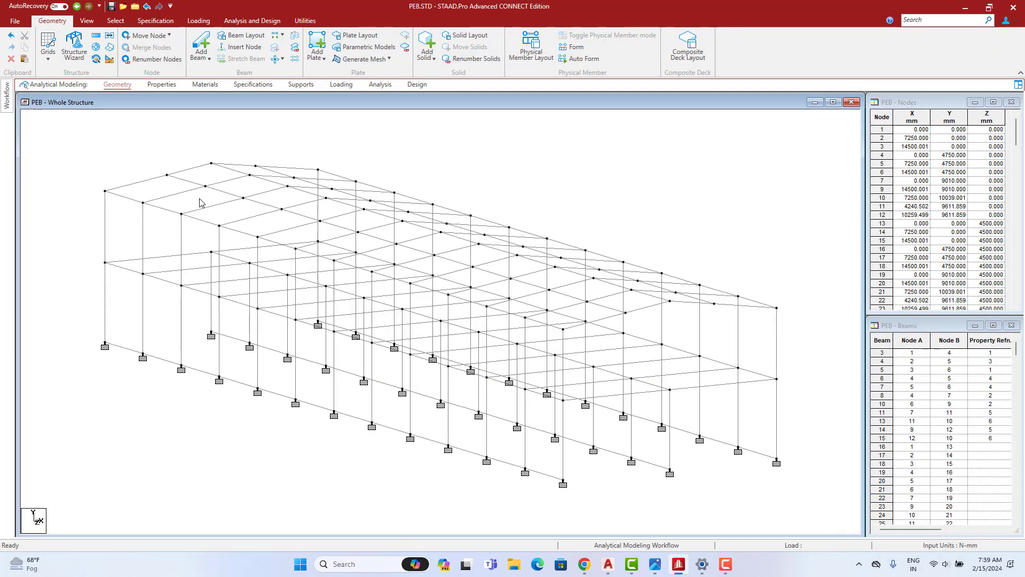
{"action": "left_click", "coordinate": [86, 21]}
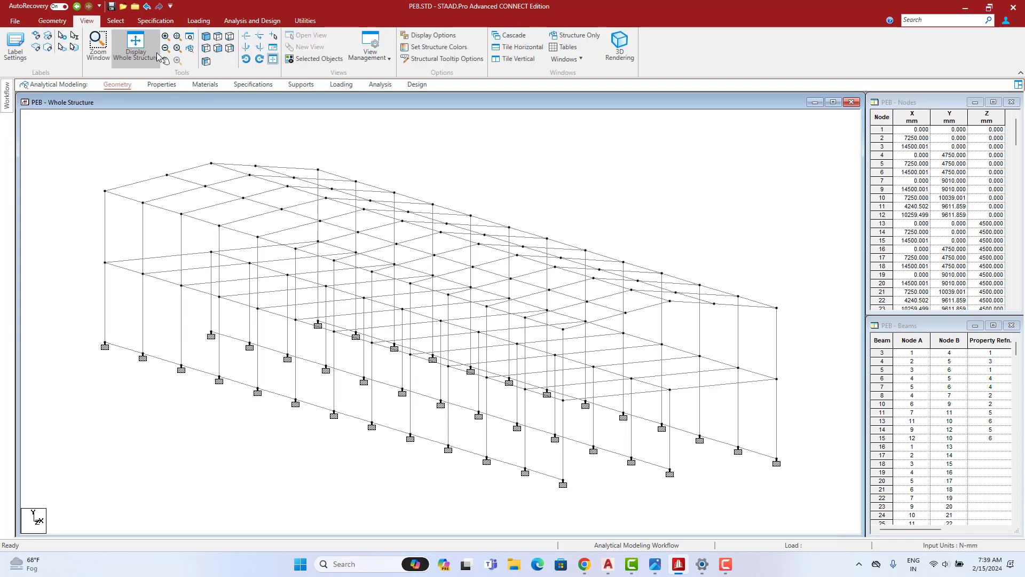
{"action": "left_click", "coordinate": [218, 48]}
- Compare the two first-floor beam spans in the model with the R1 joist positions in the AutoCAD section
{"action": "left_click", "coordinate": [470, 355]}
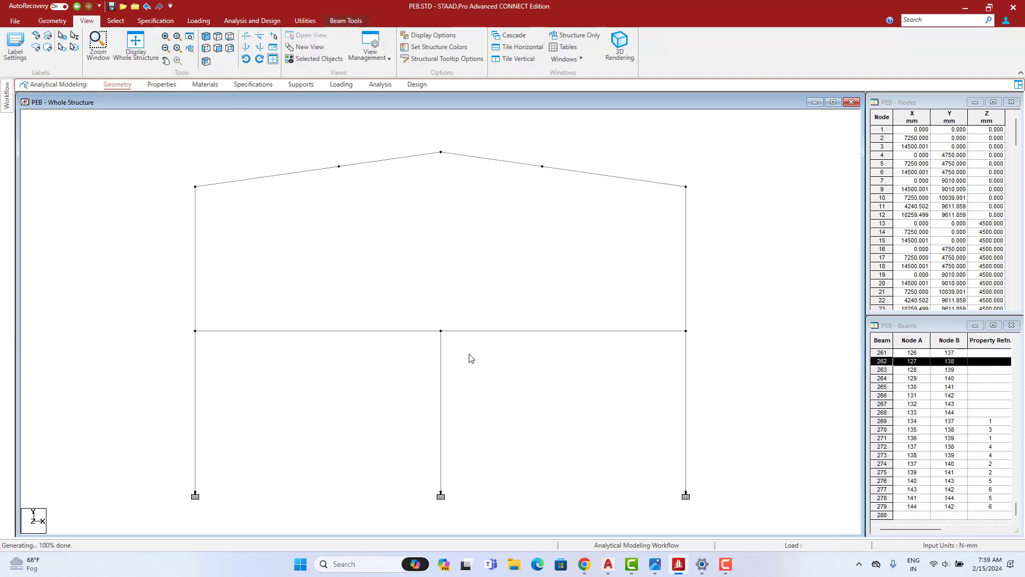
{"action": "left_click", "coordinate": [339, 318]}
{"action": "left_click_drag", "start_coordinate": [305, 385], "coordinate": [305, 384]}
{"action": "left_click_drag", "start_coordinate": [563, 293], "coordinate": [526, 375]}
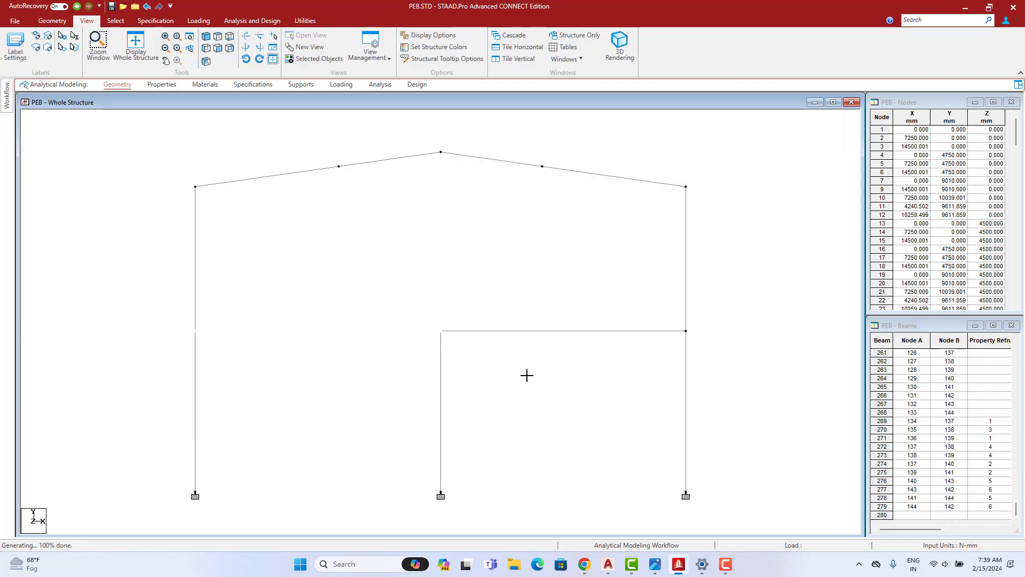
{"action": "left_click", "coordinate": [613, 571]}
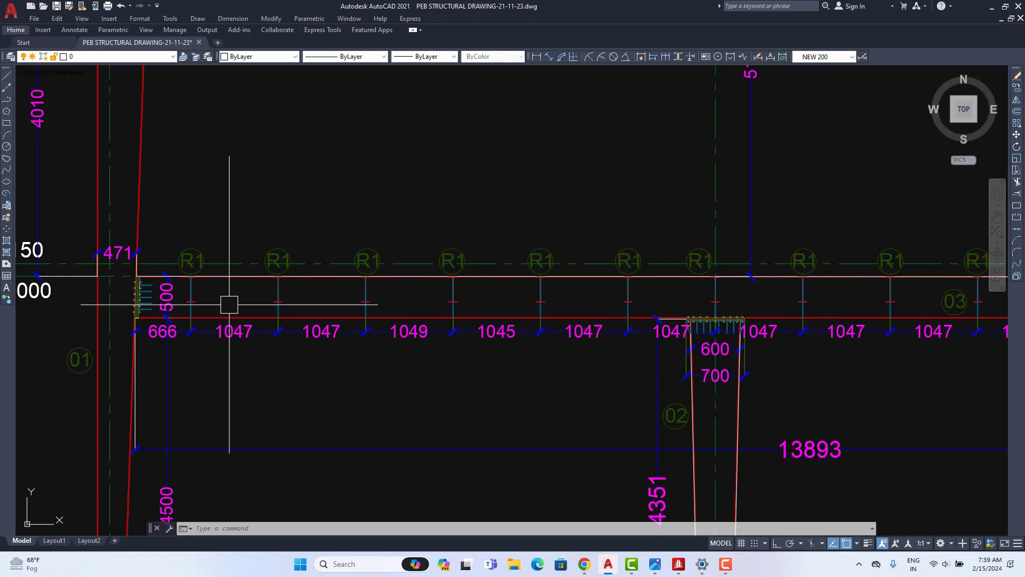
{"action": "key", "text": "alt+Tab"}
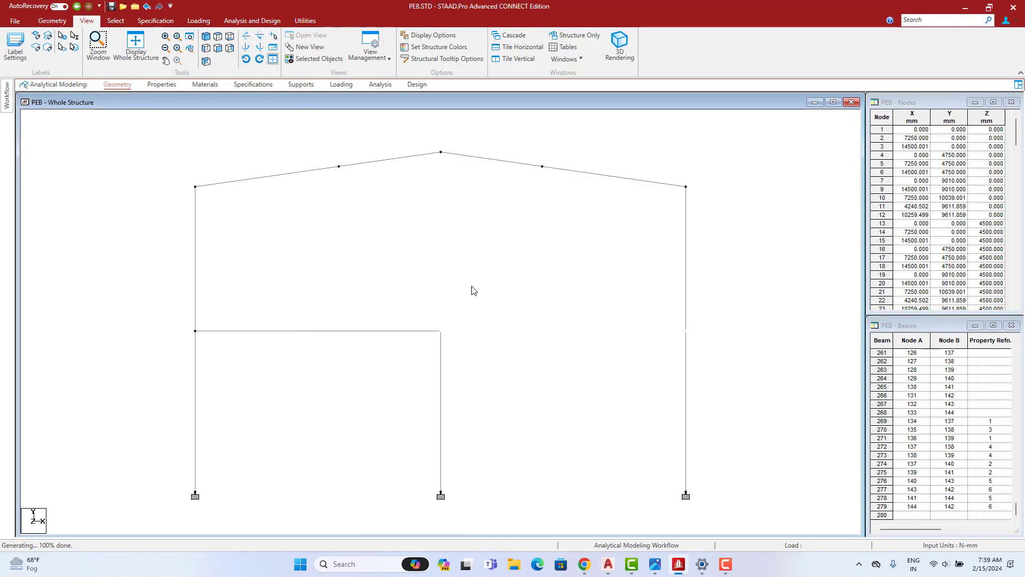
- Insert 6 equally spaced nodes in the first-floor beams between the left and central columns
{"action": "left_click_drag", "start_coordinate": [286, 430], "coordinate": [286, 431]}
{"action": "right_click", "coordinate": [412, 209]}
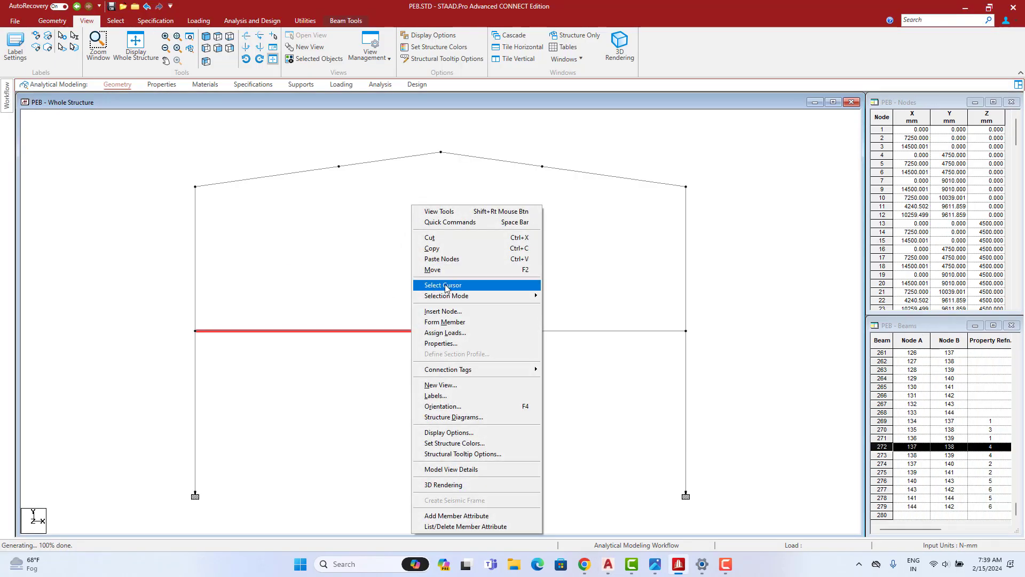
{"action": "left_click", "coordinate": [454, 310]}
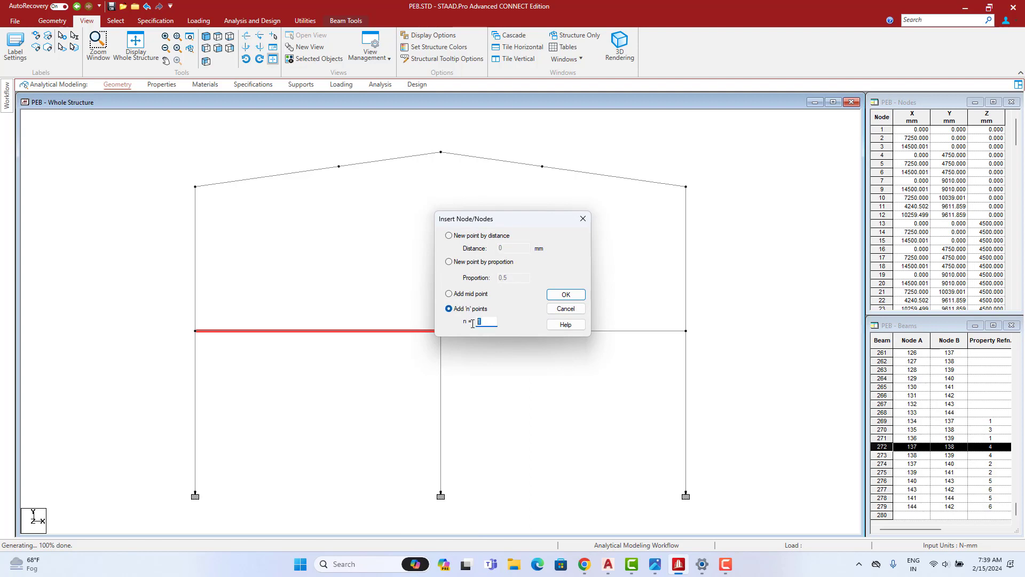
{"action": "left_click", "coordinate": [565, 295]}
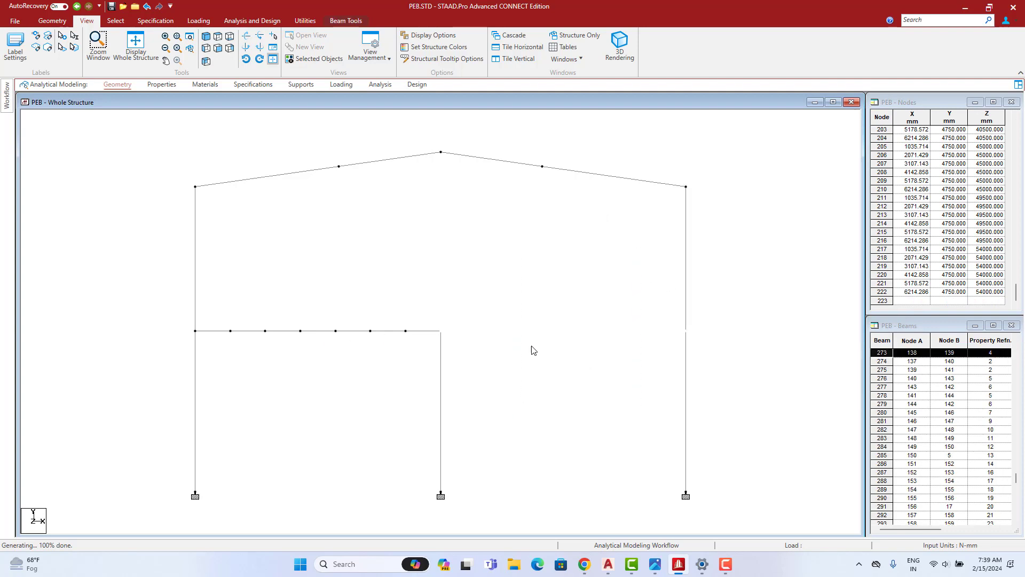
- Insert 6 equally spaced nodes in the first-floor beams between the central and right columns
{"action": "left_click", "coordinate": [507, 331]}
{"action": "right_click", "coordinate": [507, 331]}
{"action": "left_click", "coordinate": [534, 329]}
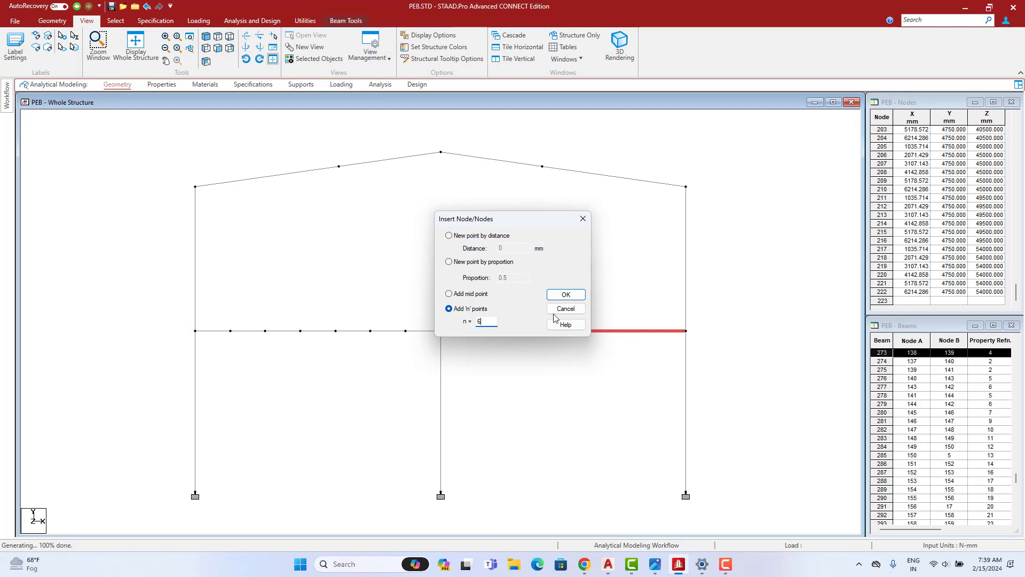
{"action": "left_click", "coordinate": [565, 295]}
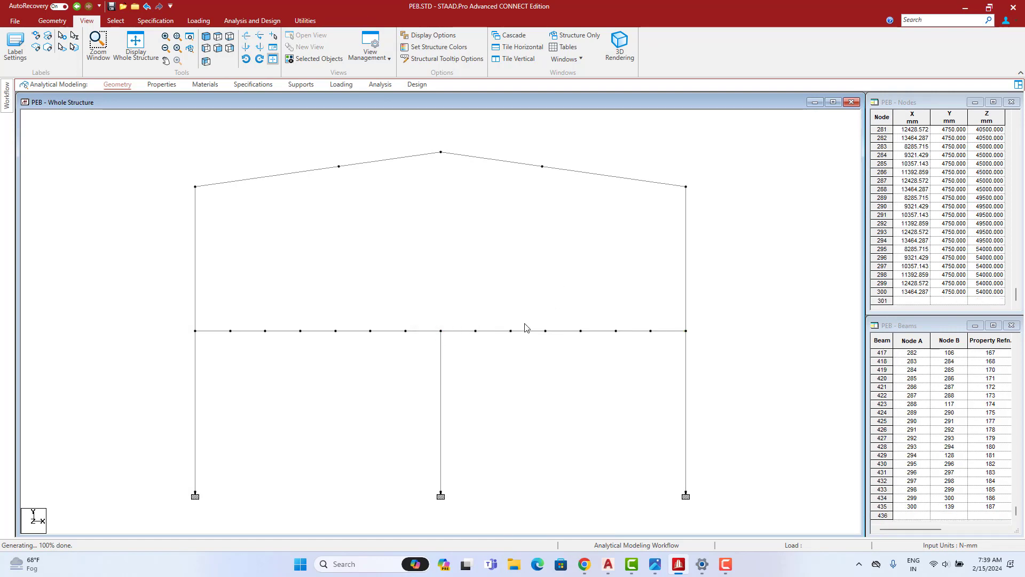
{"action": "left_click", "coordinate": [206, 39]}
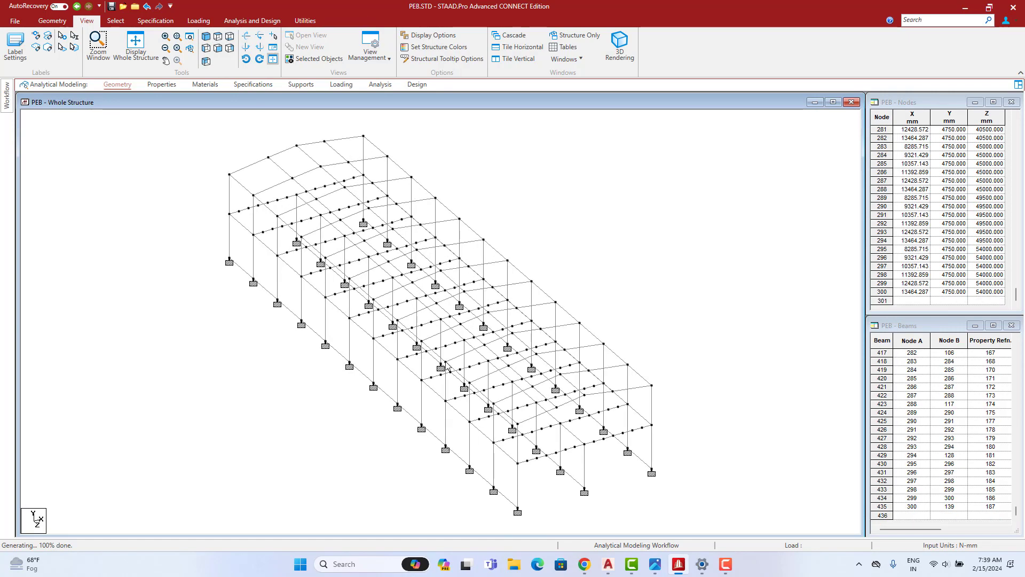
- Connect all the inserted first-floor beam nodes with joist members running along the Z axis
{"action": "left_click", "coordinate": [216, 48]}
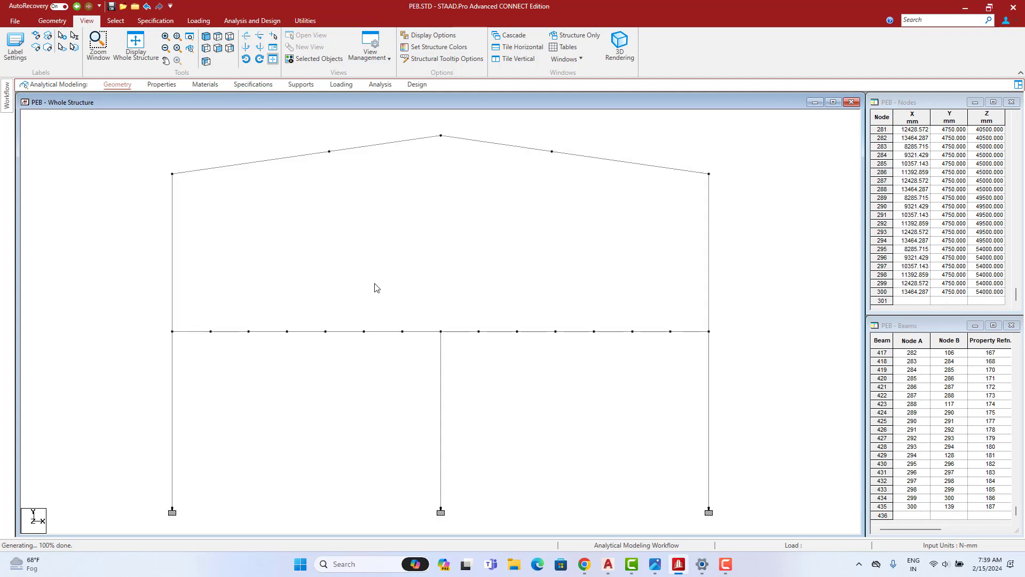
{"action": "right_click", "coordinate": [355, 242]}
{"action": "mouse_move", "coordinate": [399, 313]}
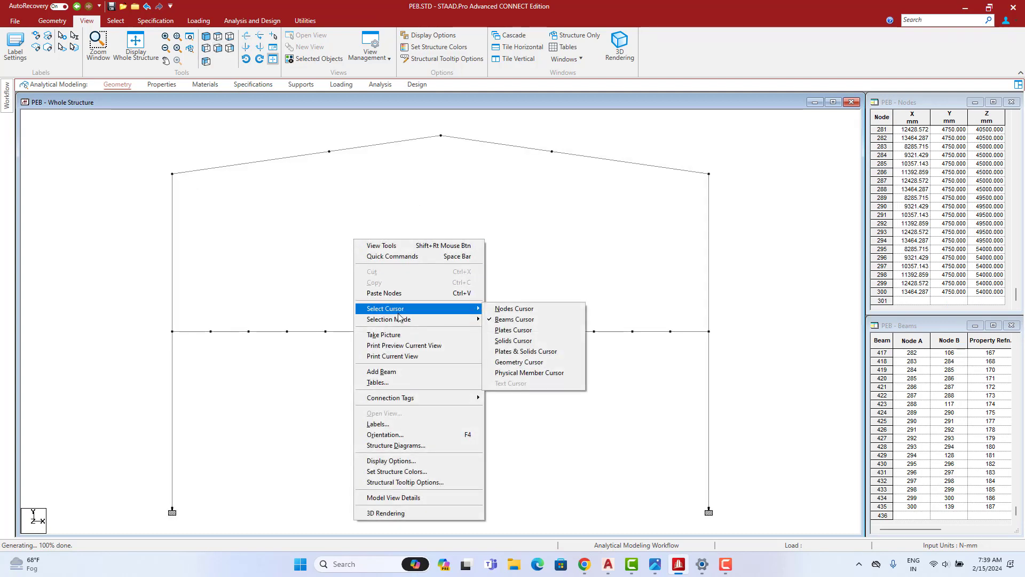
{"action": "left_click", "coordinate": [507, 309]}
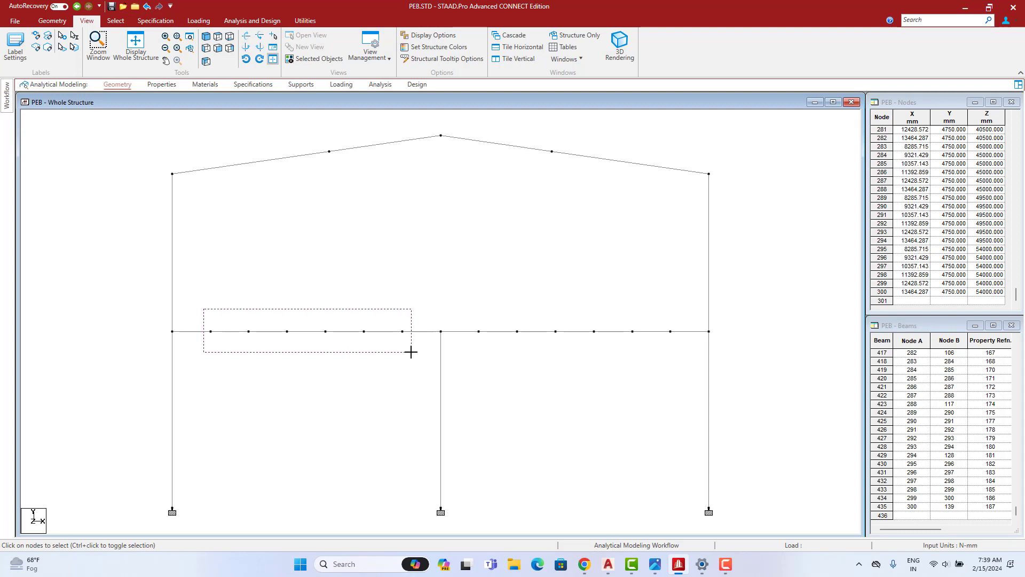
{"action": "left_click_drag", "start_coordinate": [411, 352], "coordinate": [412, 352]}
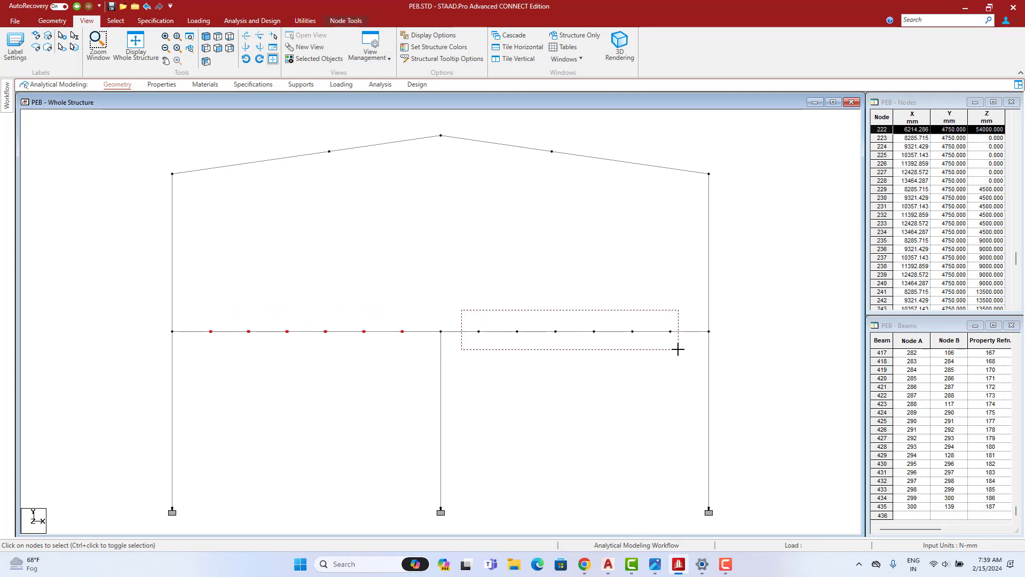
{"action": "left_click_drag", "start_coordinate": [678, 349], "coordinate": [678, 349], "text": "ctrl"}
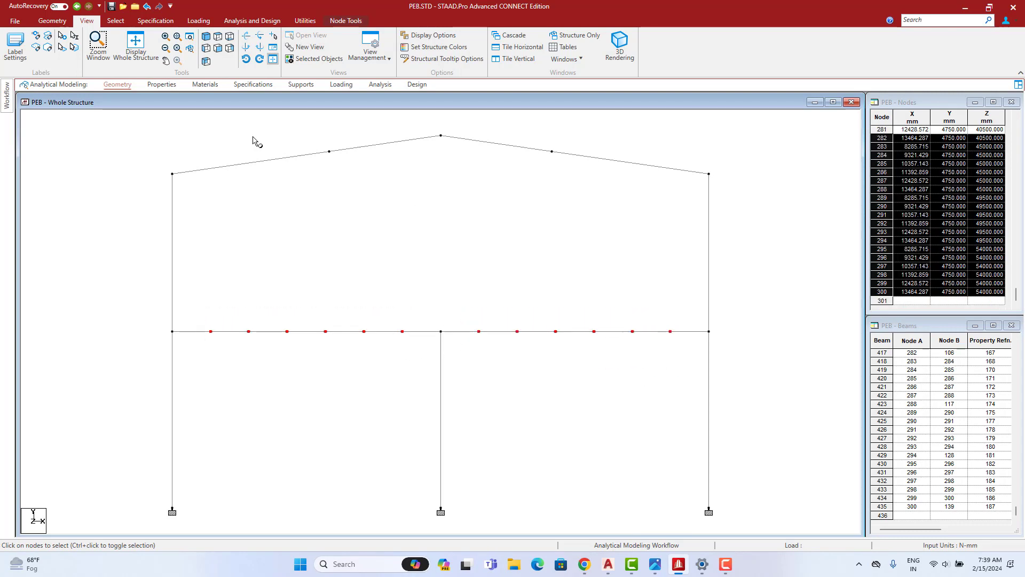
{"action": "left_click", "coordinate": [48, 23]}
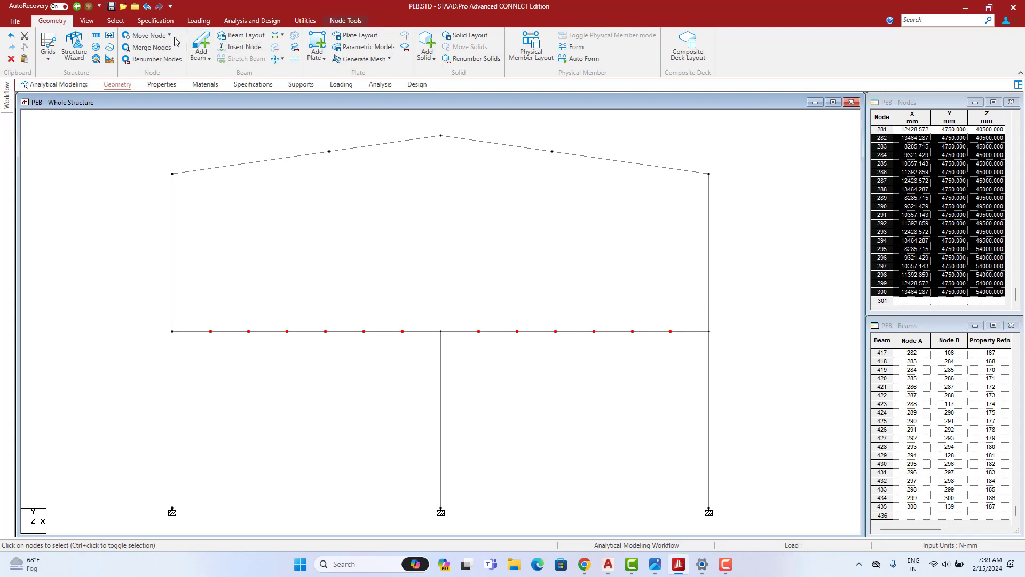
{"action": "left_click", "coordinate": [283, 36]}
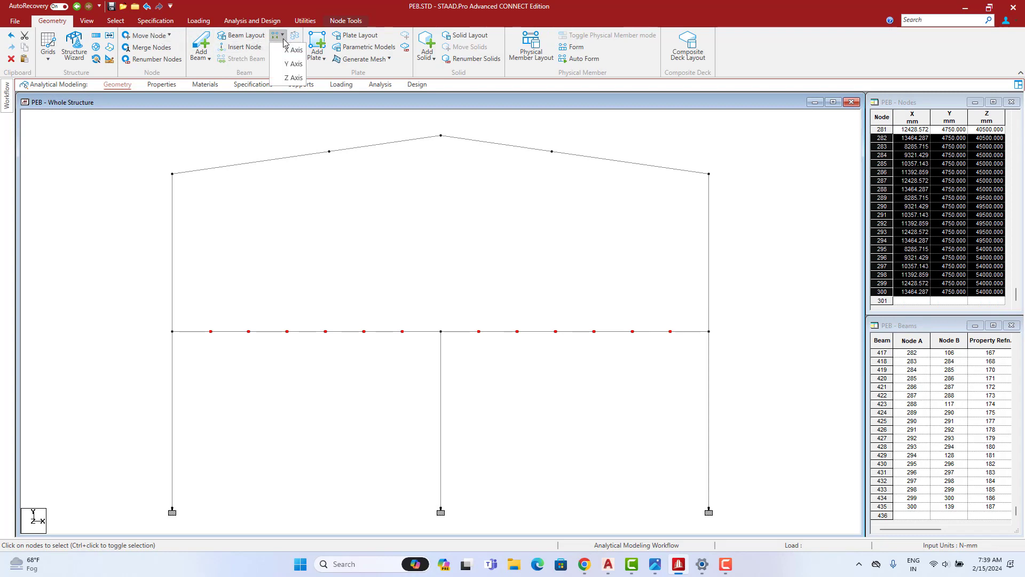
{"action": "left_click", "coordinate": [293, 78]}
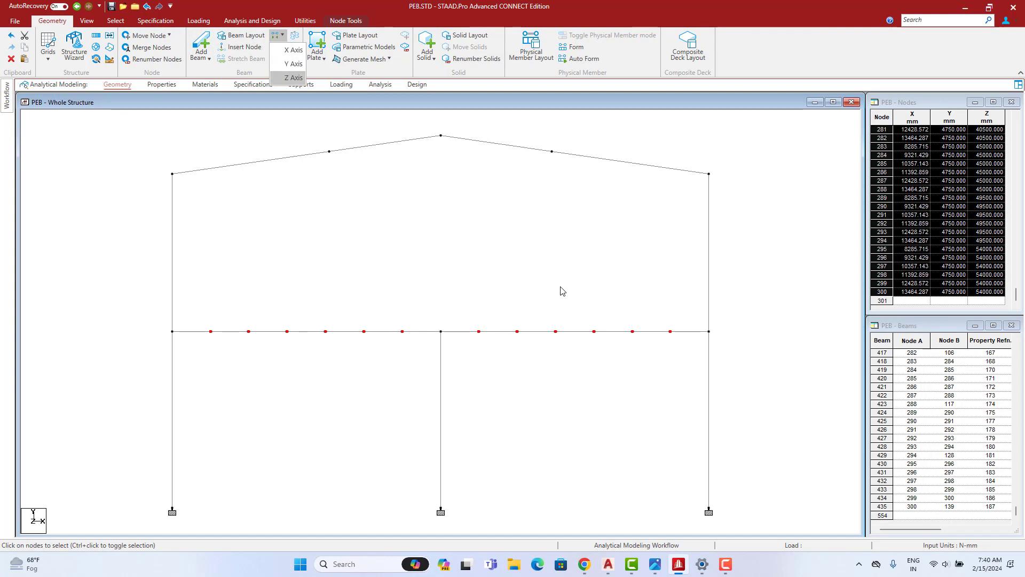
- Isolate the first-floor beams, joists and the columns beneath them so only these members are displayed
{"action": "left_click", "coordinate": [556, 303]}
{"action": "middle_click_drag", "start_coordinate": [556, 302], "coordinate": [569, 256]}
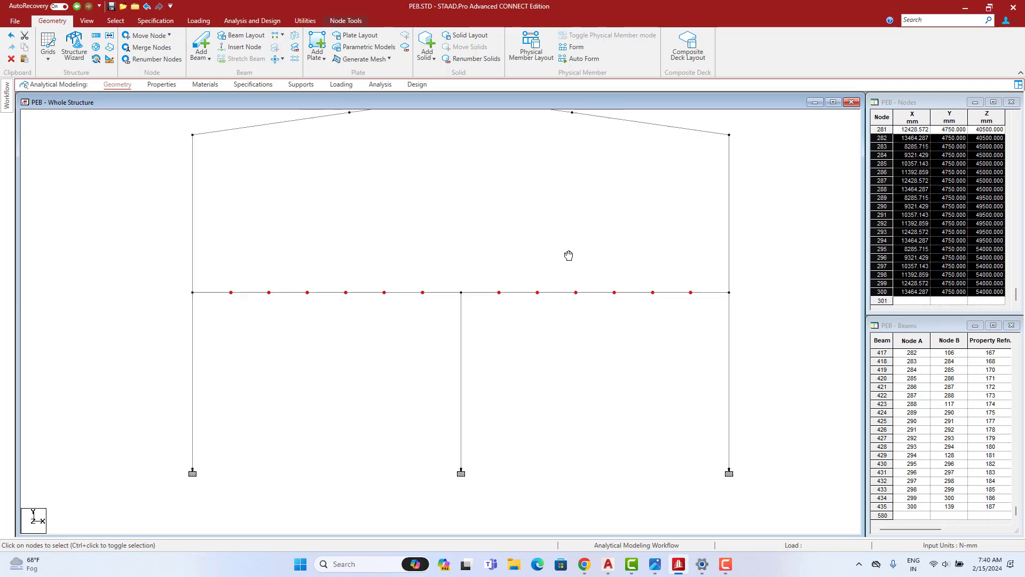
{"action": "scroll", "coordinate": [564, 264], "scroll_direction": "down", "scroll_amount": 1}
{"action": "left_click", "coordinate": [552, 248]}
{"action": "scroll", "coordinate": [555, 255], "scroll_direction": "down", "scroll_amount": 2}
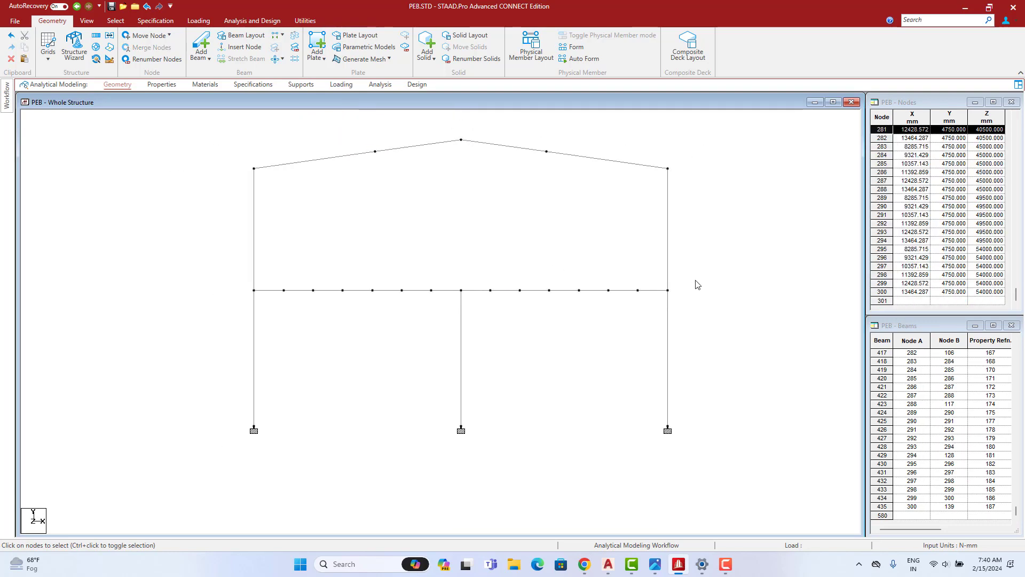
{"action": "left_click_drag", "start_coordinate": [708, 284], "coordinate": [109, 491]}
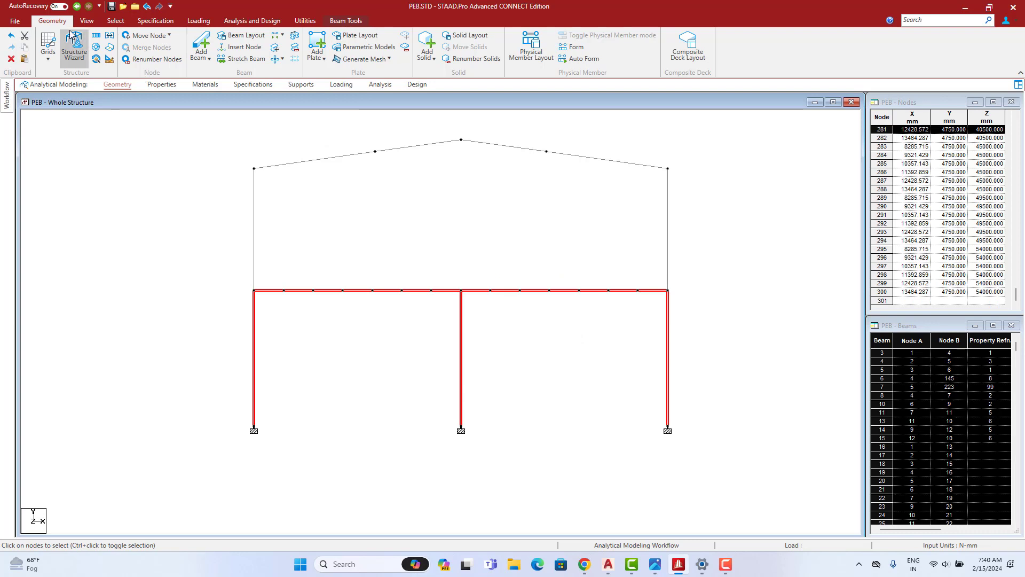
{"action": "left_click", "coordinate": [87, 21]}
{"action": "left_click", "coordinate": [314, 59]}
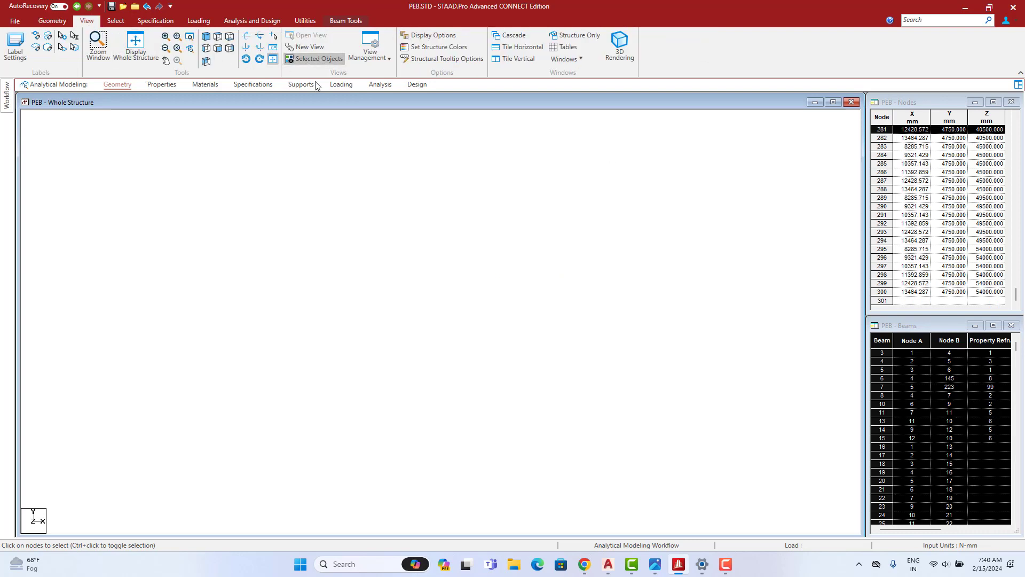
- Render the isolated first-floor framing in 3D and inspect the joist lines between the frames
{"action": "right_click", "coordinate": [492, 173]}
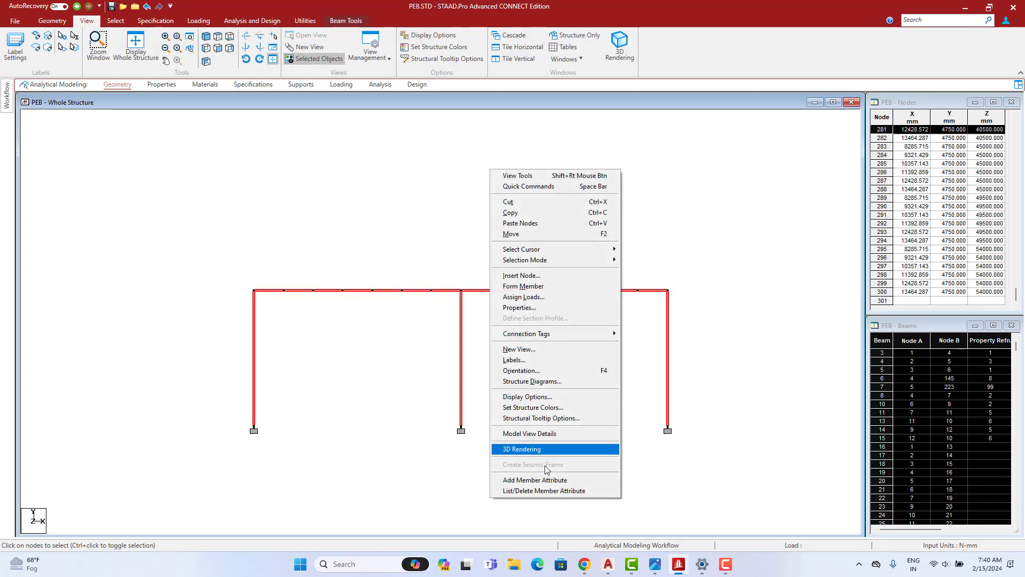
{"action": "left_click", "coordinate": [536, 450]}
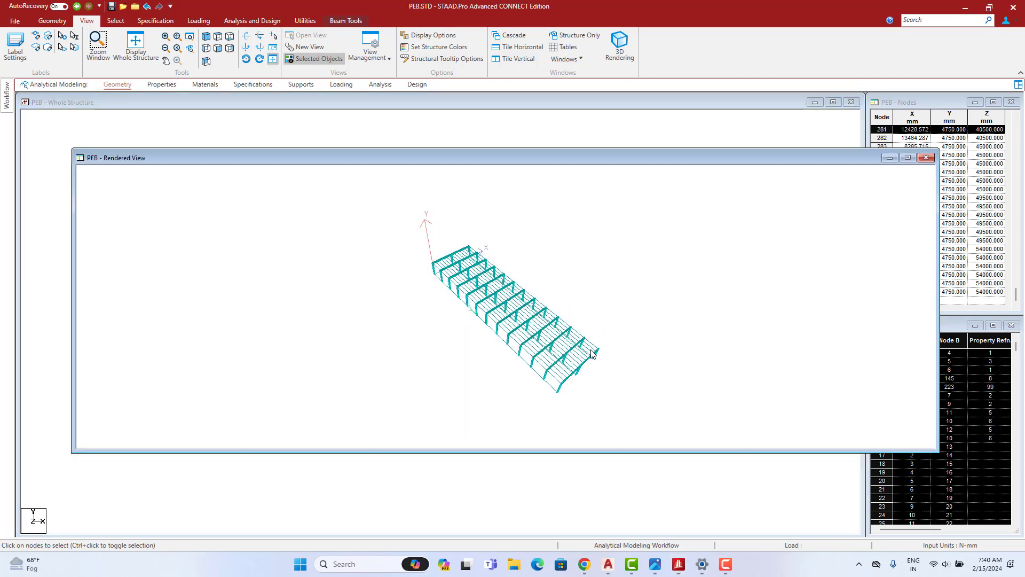
{"action": "left_click", "coordinate": [907, 157]}
{"action": "scroll", "coordinate": [686, 294], "scroll_direction": "up", "scroll_amount": 5}
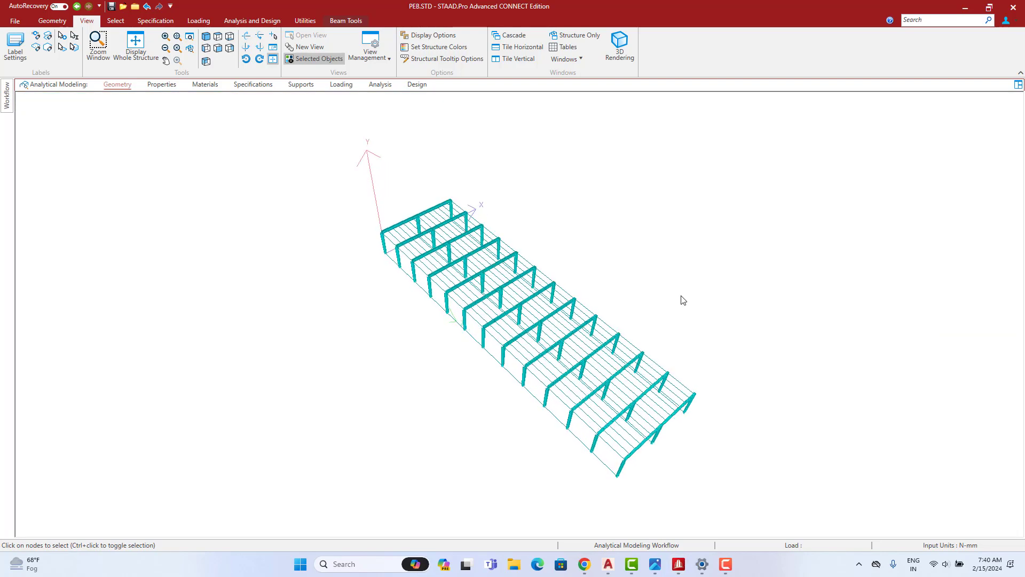
{"action": "left_click_drag", "start_coordinate": [743, 393], "coordinate": [522, 362]}
{"action": "scroll", "coordinate": [514, 353], "scroll_direction": "up", "scroll_amount": 10}
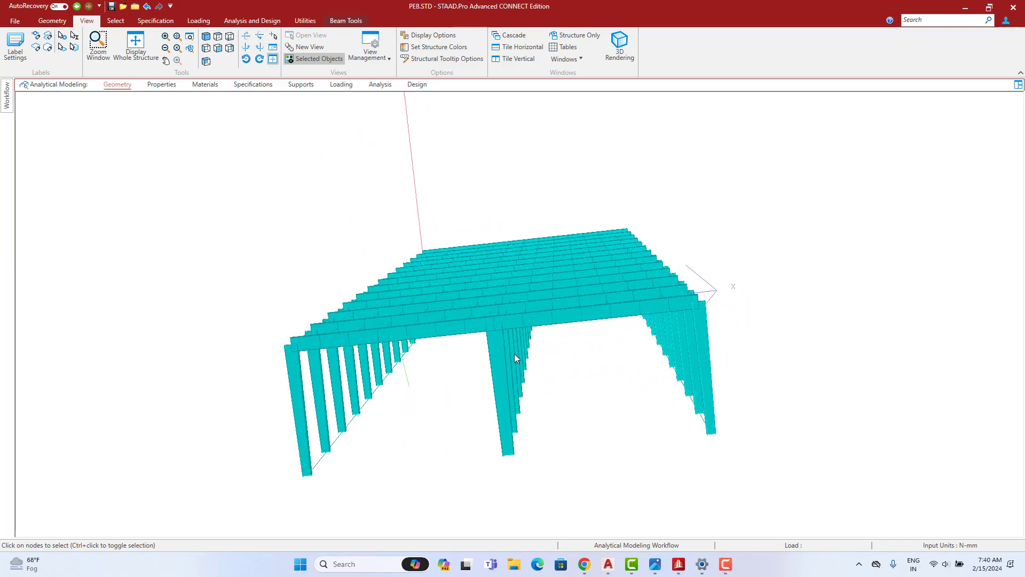
{"action": "middle_click_drag", "start_coordinate": [619, 349], "coordinate": [251, 146]}
- Open the section properties of the model and look up the R1 joist section in AutoCAD's item schedule
{"action": "left_click", "coordinate": [160, 86]}
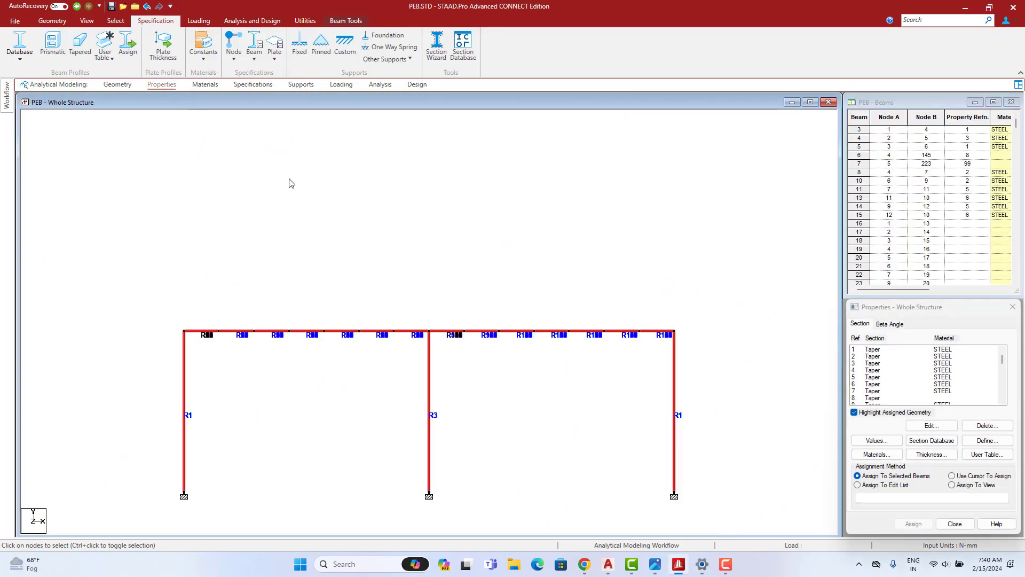
{"action": "left_click", "coordinate": [609, 565]}
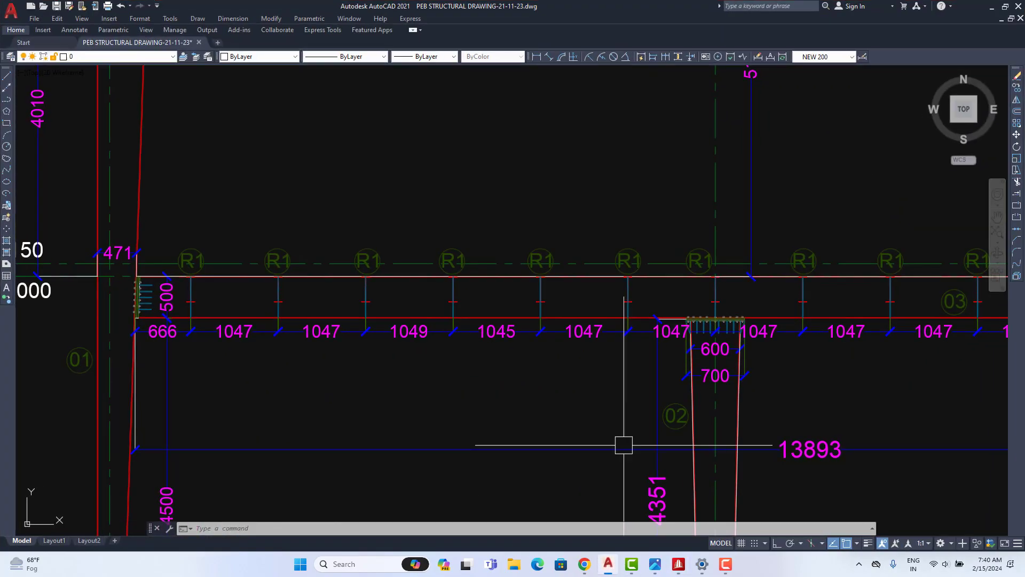
{"action": "scroll", "coordinate": [623, 444], "scroll_direction": "down", "scroll_amount": 5}
{"action": "scroll", "coordinate": [623, 348], "scroll_direction": "up", "scroll_amount": 5}
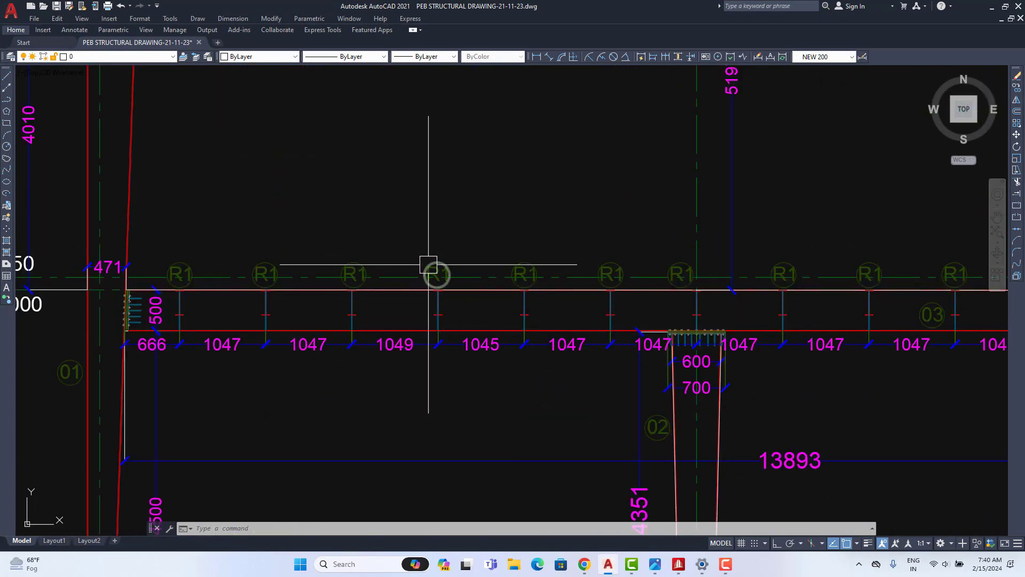
{"action": "scroll", "coordinate": [434, 275], "scroll_direction": "down", "scroll_amount": 5}
{"action": "scroll", "coordinate": [597, 297], "scroll_direction": "up", "scroll_amount": 5}
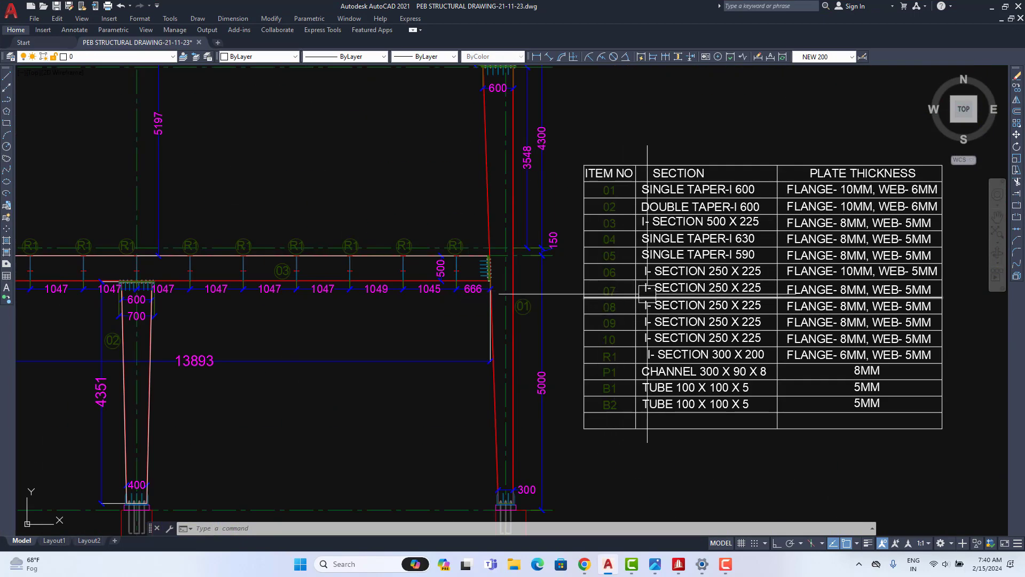
- Read the R1 joist's section size and its flange and web plate thicknesses in AutoCAD's item schedule
{"action": "scroll", "coordinate": [683, 362], "scroll_direction": "up", "scroll_amount": 3}
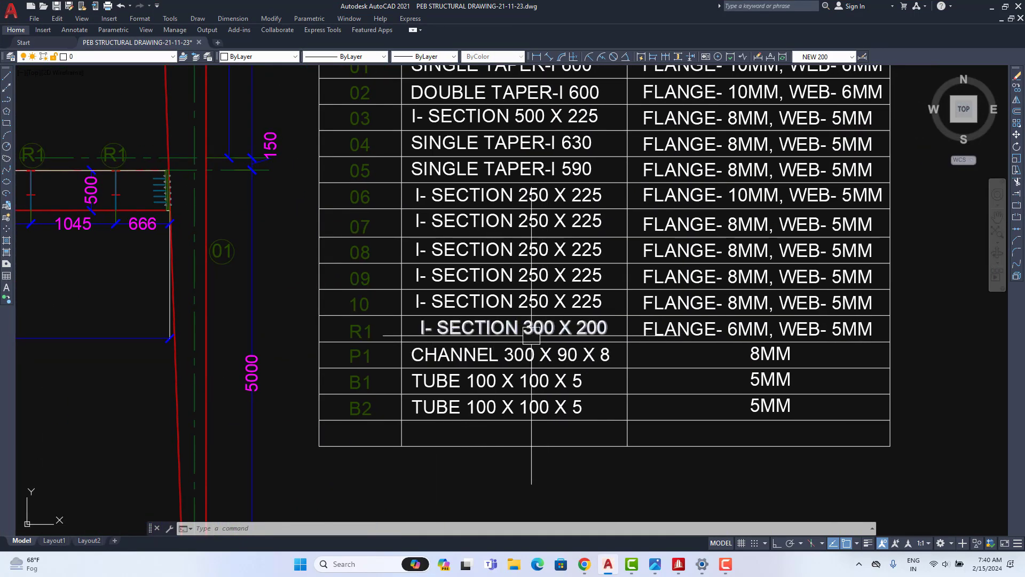
{"action": "mouse_move", "coordinate": [508, 335]}
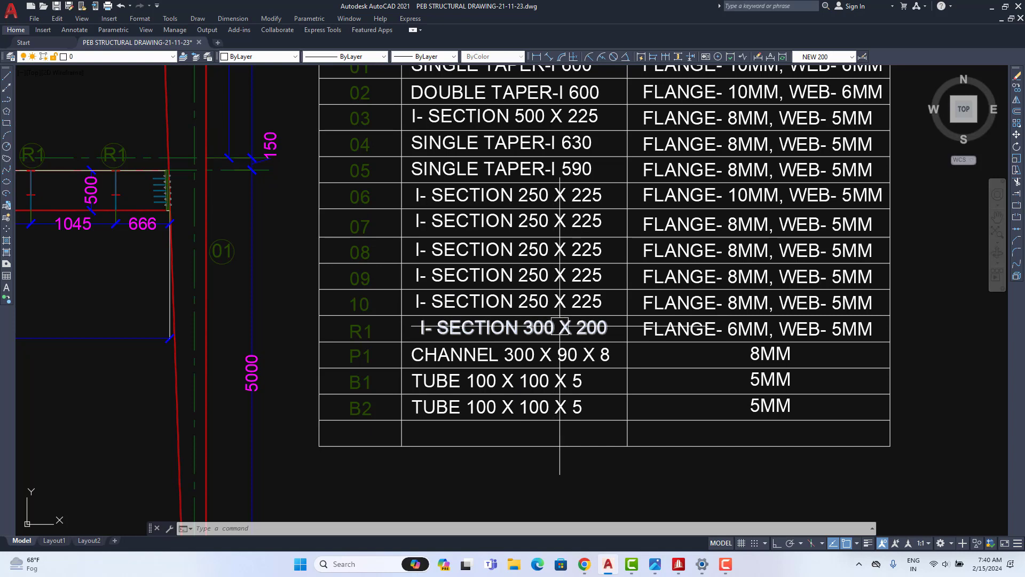
{"action": "mouse_move", "coordinate": [579, 331]}
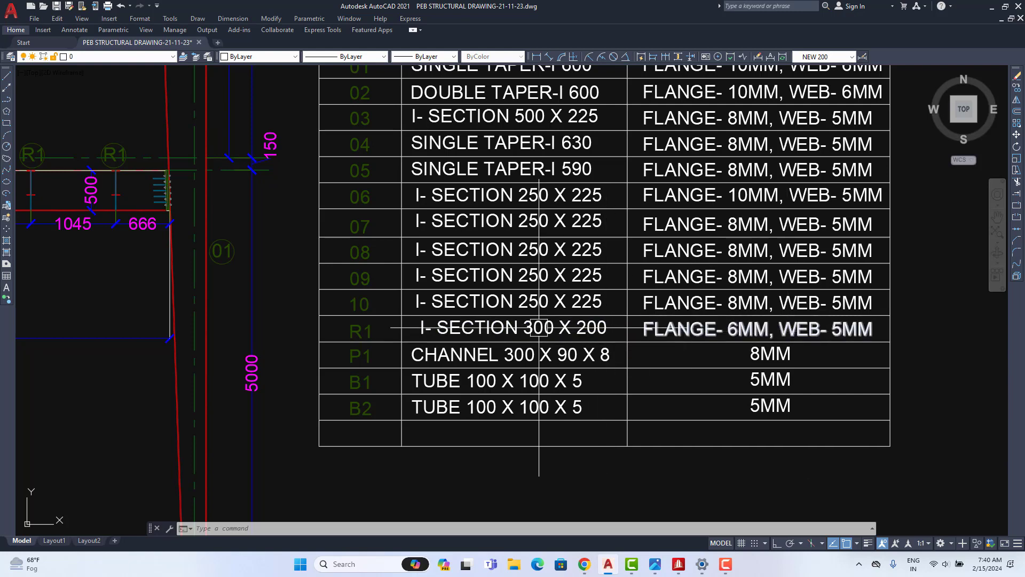
{"action": "scroll", "coordinate": [588, 319], "scroll_direction": "down", "scroll_amount": 4}
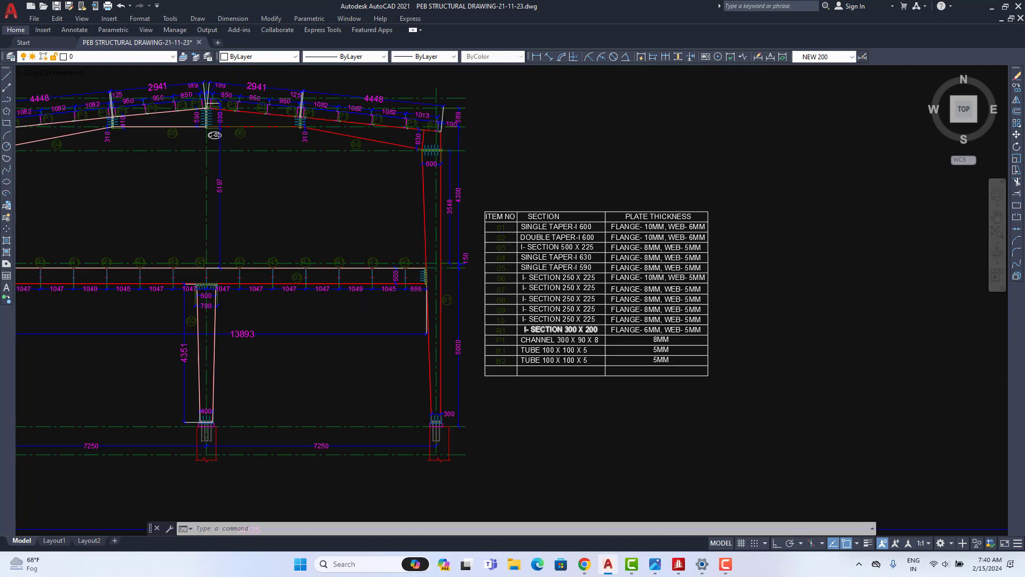
{"action": "scroll", "coordinate": [641, 316], "scroll_direction": "up", "scroll_amount": 2}
{"action": "middle_click_drag", "start_coordinate": [611, 319], "coordinate": [823, 317]}
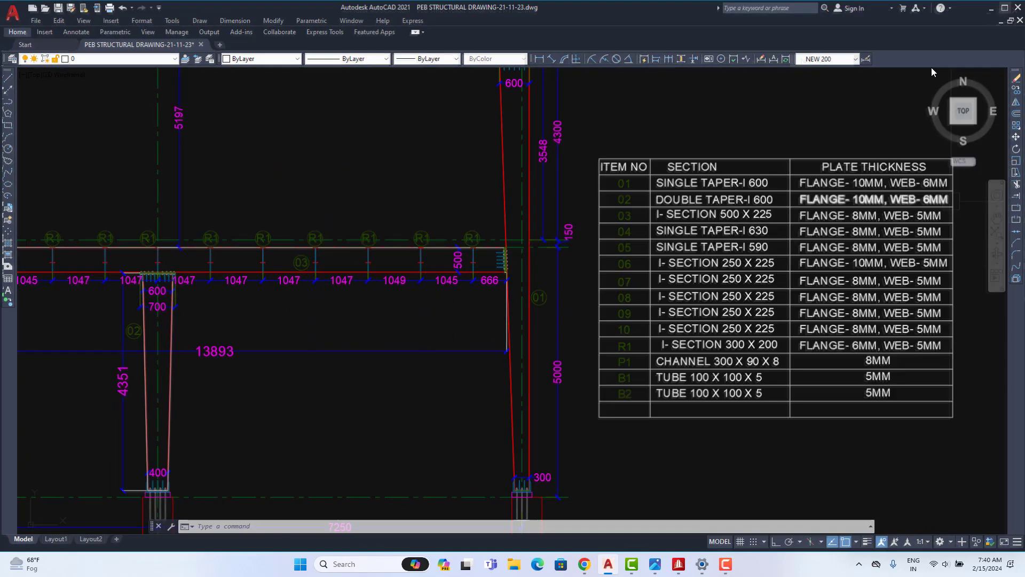
- Take the AutoCAD and STAAD.Pro windows out of full screen and resize them so both can be seen together
{"action": "left_click", "coordinate": [1009, 10]}
{"action": "left_click_drag", "start_coordinate": [413, 266], "coordinate": [629, 277]}
{"action": "left_click", "coordinate": [390, 267]}
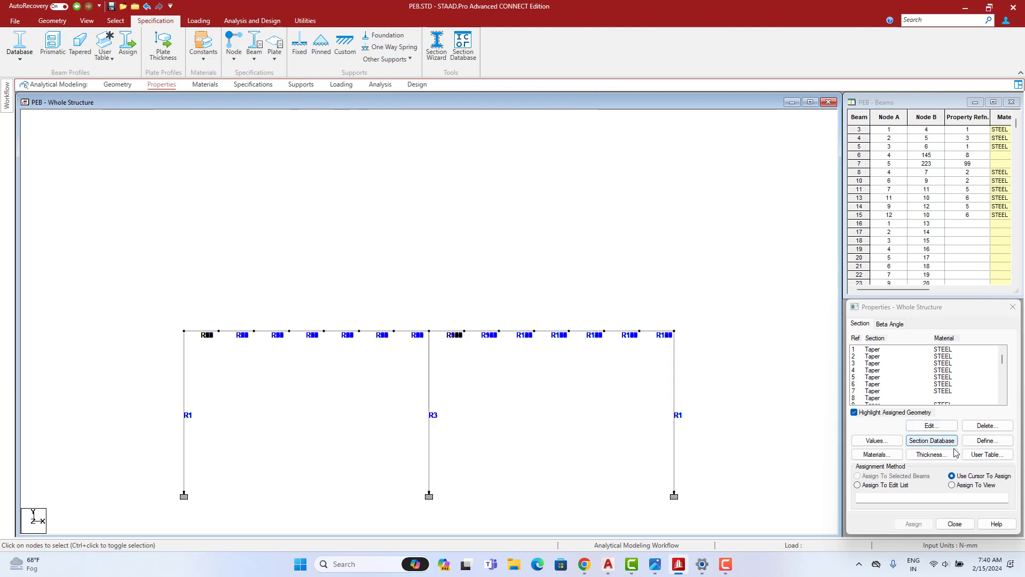
{"action": "left_click", "coordinate": [981, 443]}
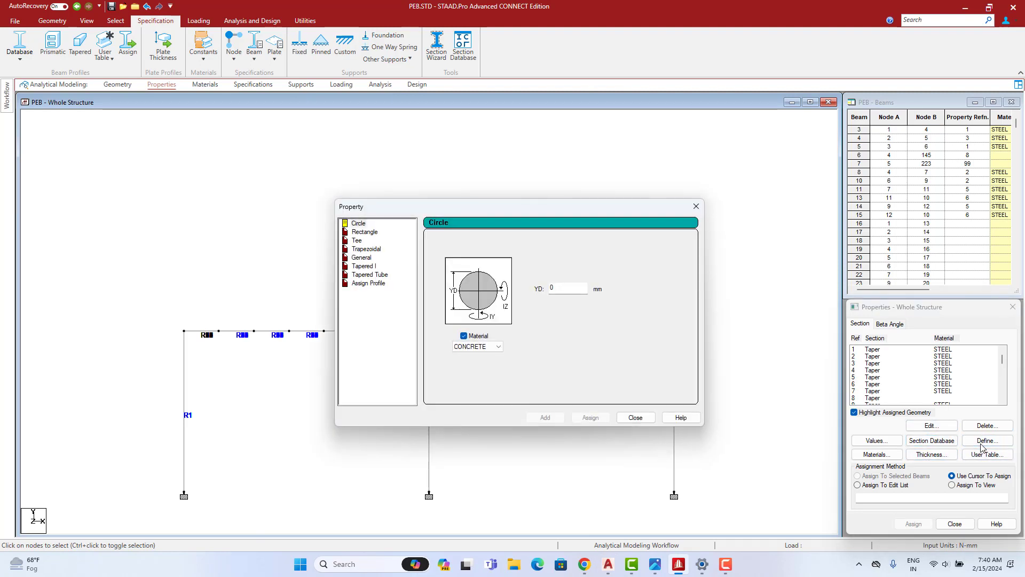
{"action": "left_click", "coordinate": [696, 207]}
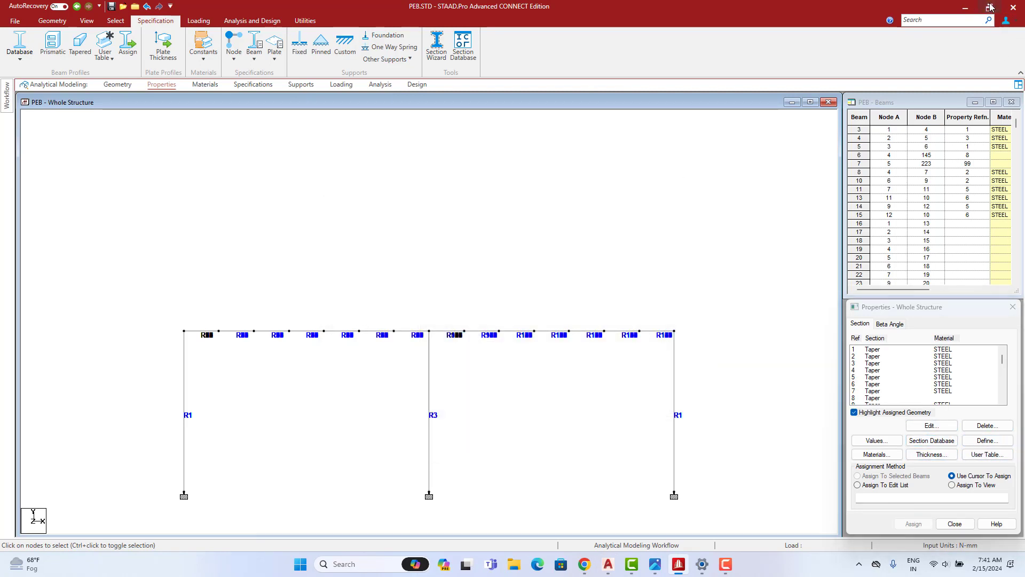
{"action": "left_click", "coordinate": [989, 8]}
{"action": "left_click_drag", "start_coordinate": [1024, 187], "coordinate": [628, 186]}
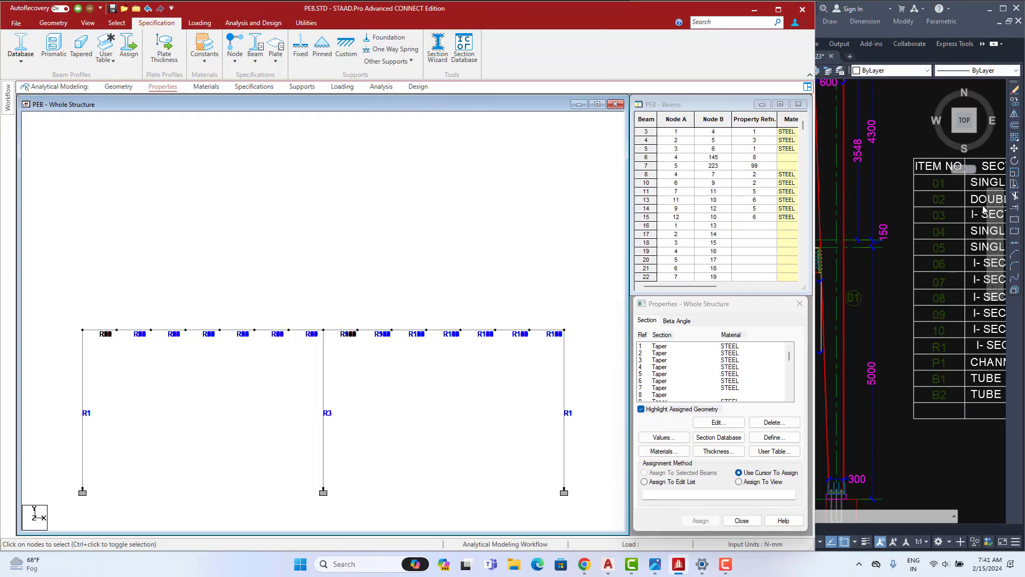
- Bring the R1 row of AutoCAD's item schedule into view and narrow the STAAD.Pro window so it no longer covers the schedule
{"action": "left_click", "coordinate": [983, 209]}
{"action": "mouse_move", "coordinate": [1000, 260]}
{"action": "middle_mouse_down"}
{"action": "mouse_move", "coordinate": [708, 243]}
{"action": "mouse_move", "coordinate": [794, 230]}
{"action": "mouse_move", "coordinate": [786, 186]}
{"action": "middle_mouse_up"}
{"action": "scroll", "coordinate": [796, 249], "scroll_direction": "up", "scroll_amount": 2}
{"action": "mouse_move", "coordinate": [796, 250]}
{"action": "middle_mouse_down"}
{"action": "mouse_move", "coordinate": [828, 213]}
{"action": "mouse_move", "coordinate": [849, 208]}
{"action": "middle_mouse_up"}
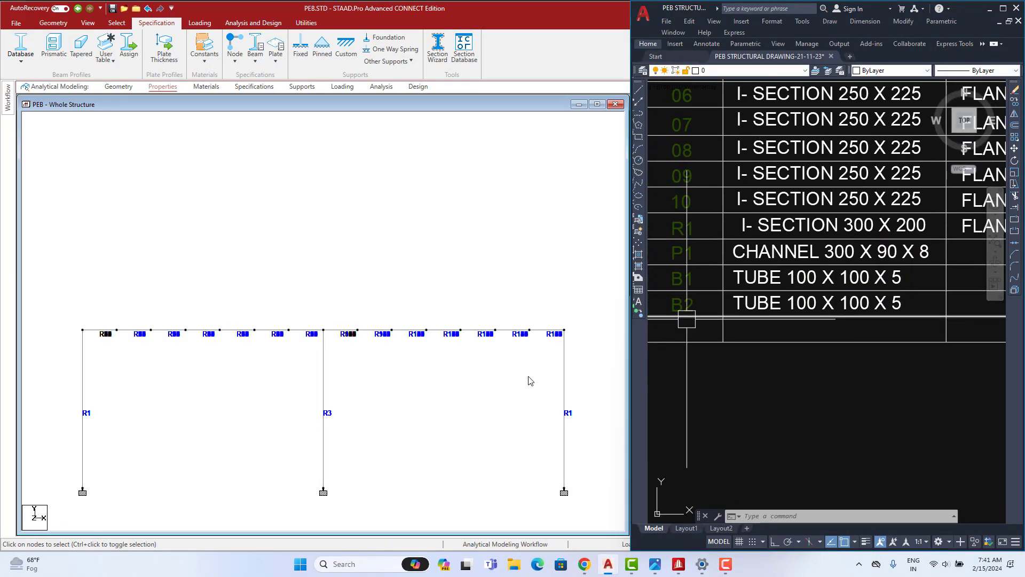
{"action": "left_click", "coordinate": [540, 252]}
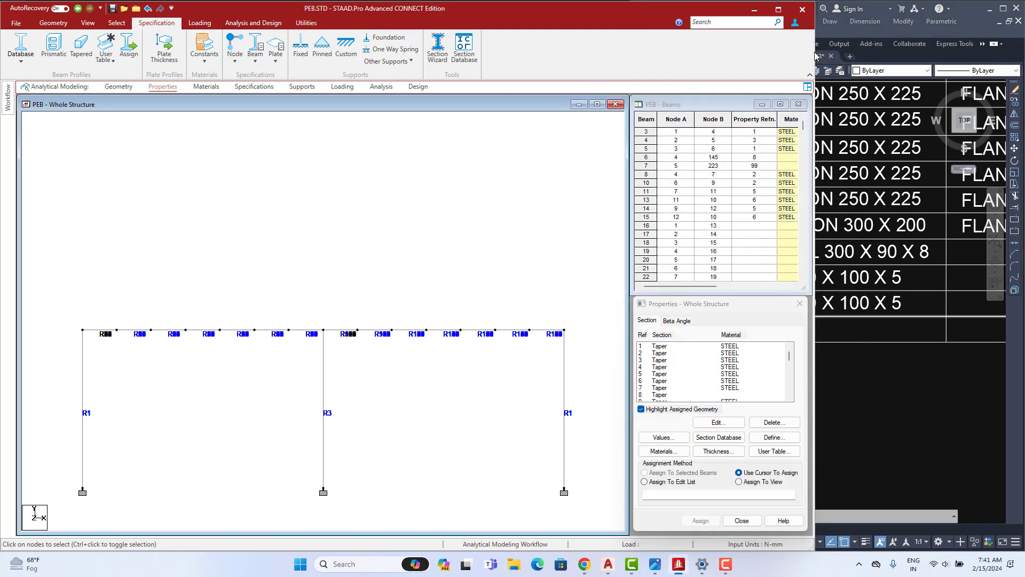
{"action": "left_click_drag", "start_coordinate": [815, 148], "coordinate": [643, 150]}
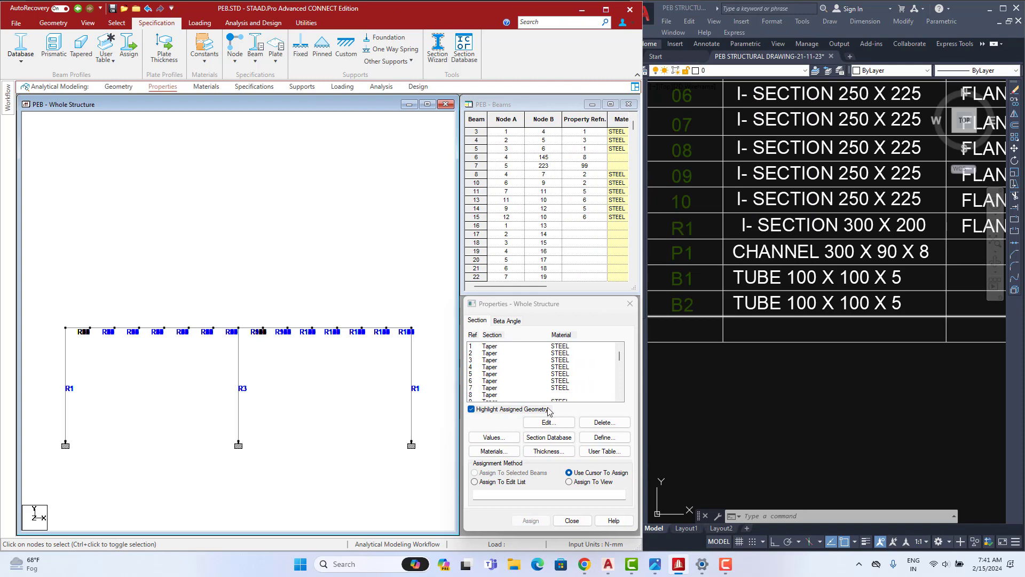
- Define a steel Tapered I section with 300 mm depth at both nodes and 200 mm top and bottom flange widths
{"action": "scroll", "coordinate": [550, 408], "scroll_direction": "down", "scroll_amount": 10}
{"action": "left_click", "coordinate": [600, 441]}
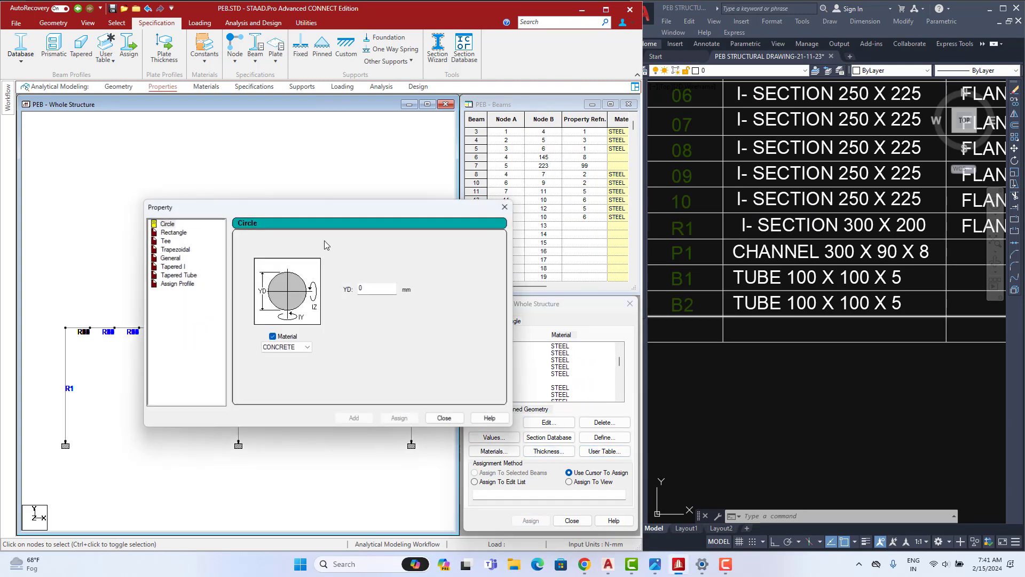
{"action": "left_click", "coordinate": [173, 266]}
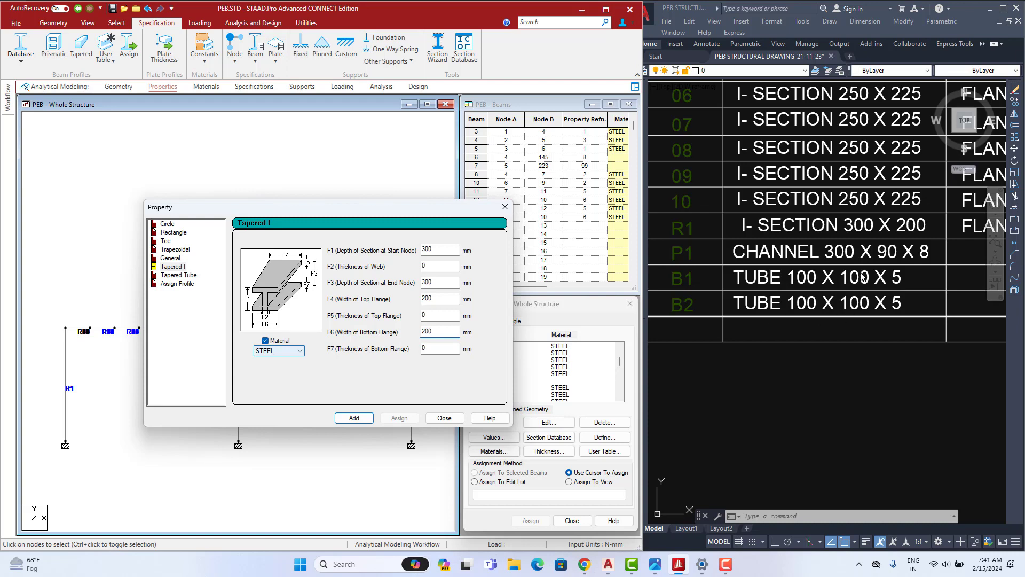
- Following the schedule's R1 plate thicknesses, set the web to 5 mm and both flanges to 6 mm, and add the section to the property list
{"action": "left_click", "coordinate": [885, 240]}
{"action": "scroll", "coordinate": [767, 313], "scroll_direction": "down", "scroll_amount": 5}
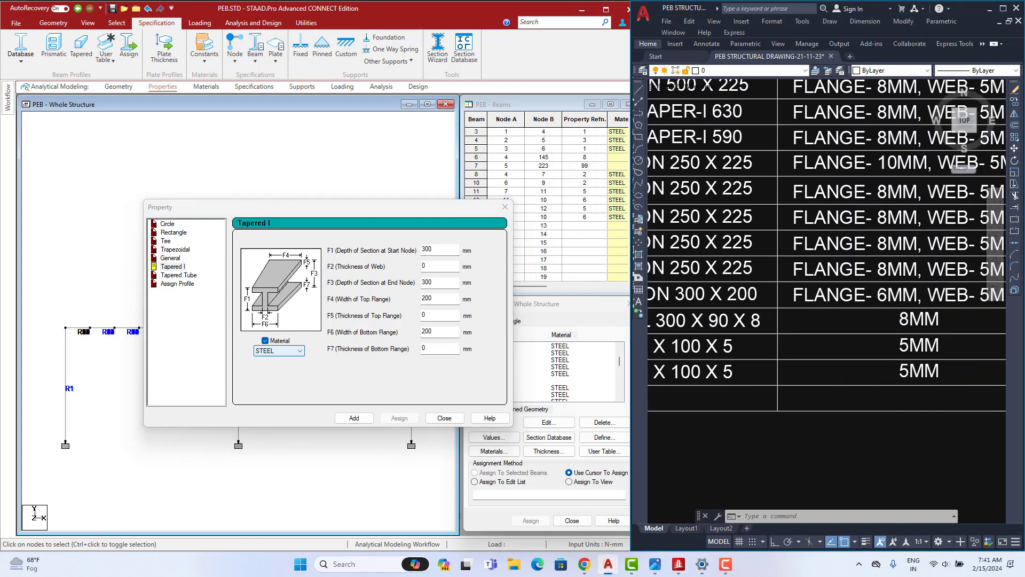
{"action": "scroll", "coordinate": [767, 313], "scroll_direction": "up", "scroll_amount": 3}
{"action": "middle_click_drag", "start_coordinate": [908, 282], "coordinate": [681, 286]}
{"action": "middle_click_drag", "start_coordinate": [820, 290], "coordinate": [760, 293]}
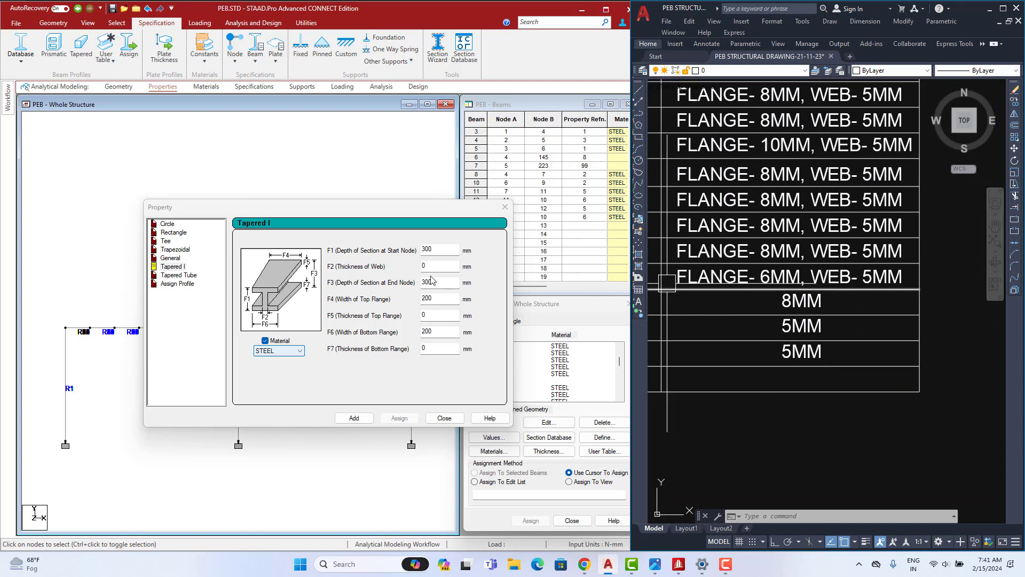
{"action": "left_click", "coordinate": [366, 276]}
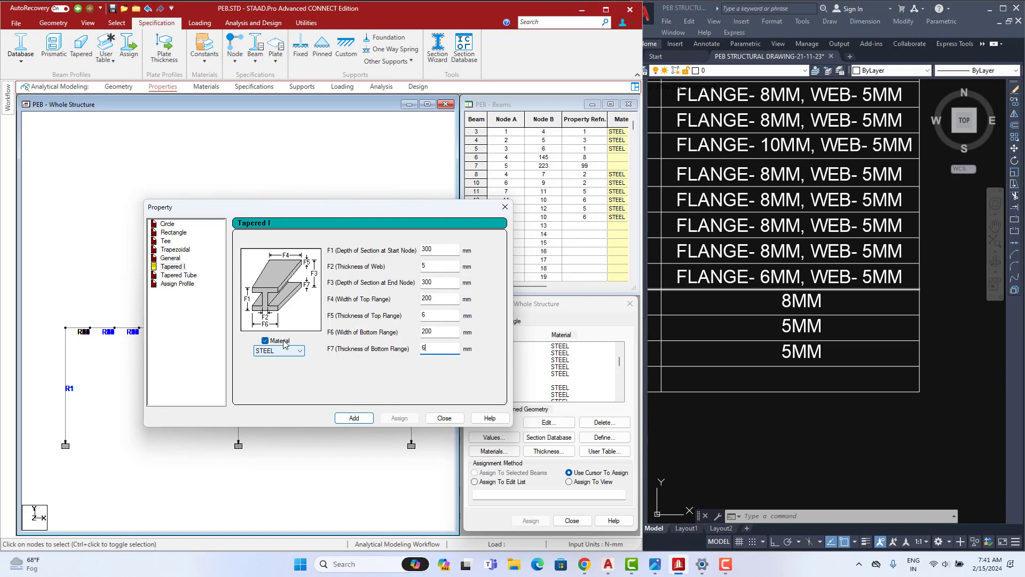
{"action": "left_click", "coordinate": [445, 418]}
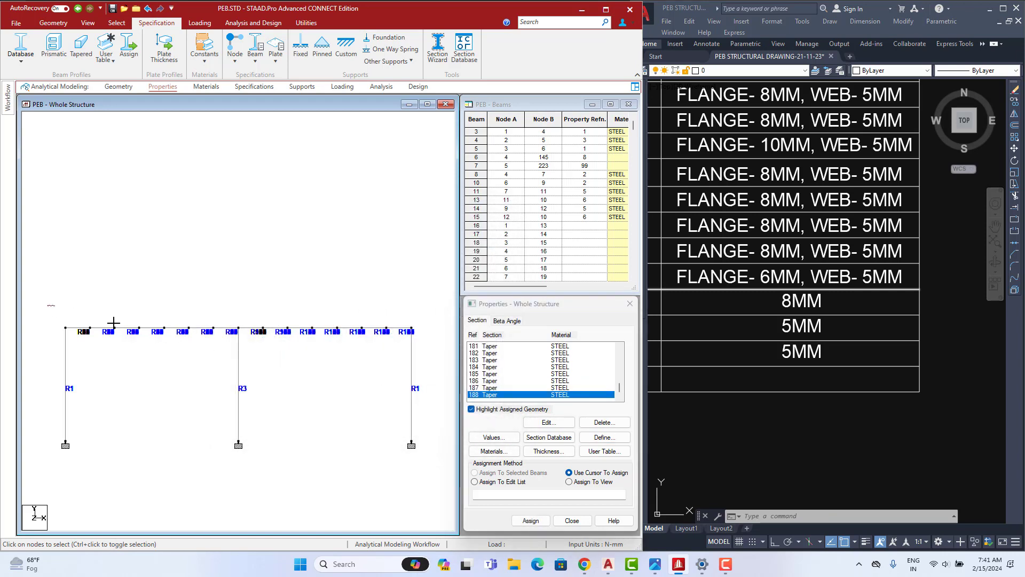
- Maximize the STAAD.Pro window and display the whole structure with nothing selected
{"action": "left_click_drag", "start_coordinate": [430, 347], "coordinate": [437, 345]}
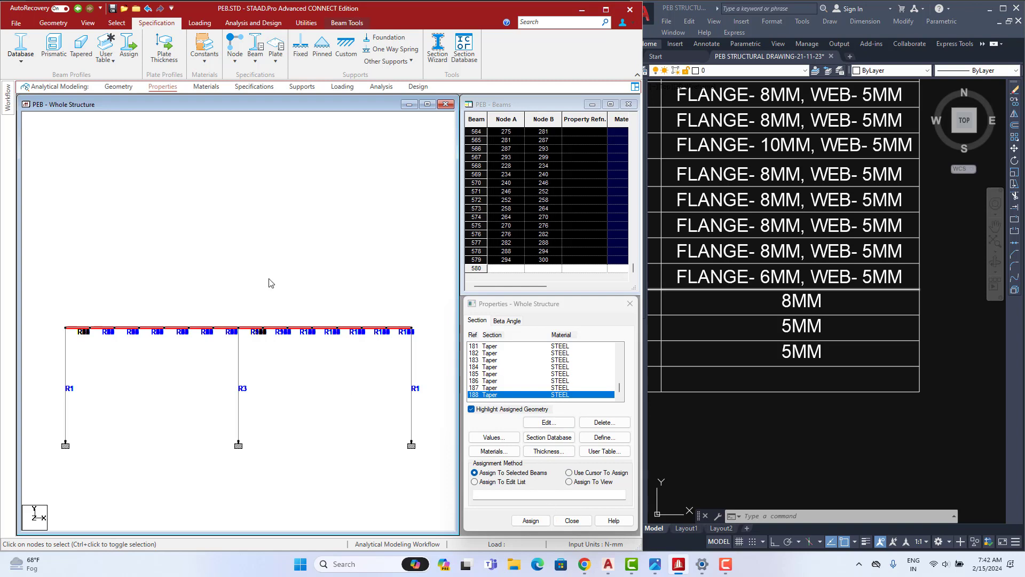
{"action": "double_click", "coordinate": [557, 15]}
{"action": "left_click", "coordinate": [86, 21]}
{"action": "left_click", "coordinate": [135, 46]}
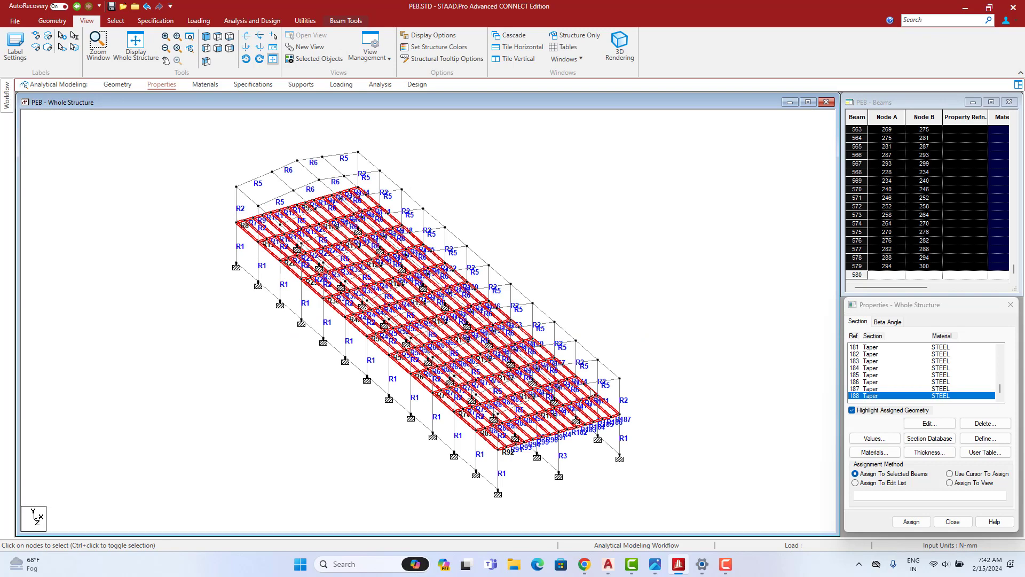
{"action": "left_click", "coordinate": [670, 242]}
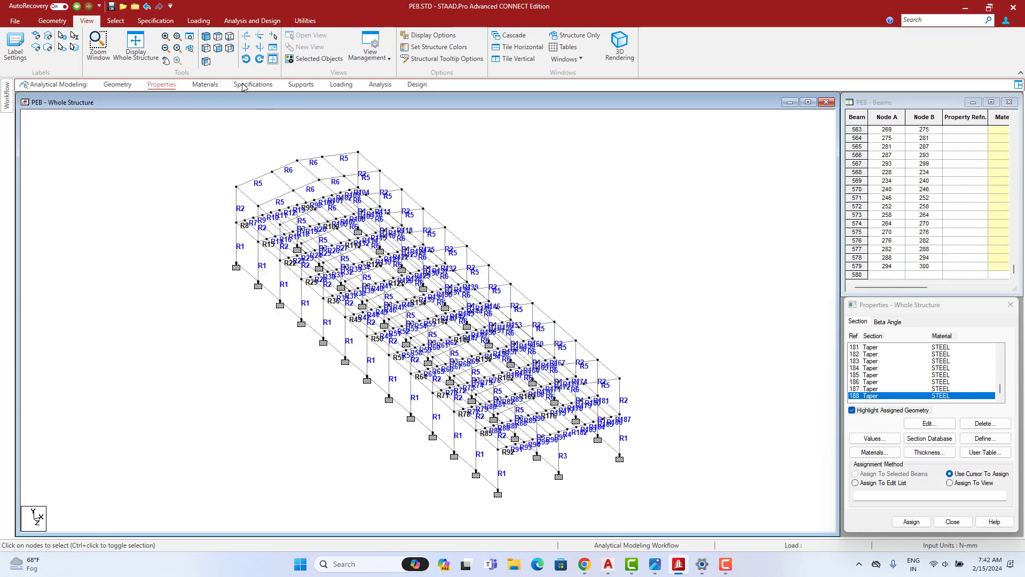
- Isolate the first-floor beams and joists without any columns and show them in isometric view
{"action": "left_click", "coordinate": [219, 49]}
{"action": "left_click_drag", "start_coordinate": [182, 292], "coordinate": [595, 338]}
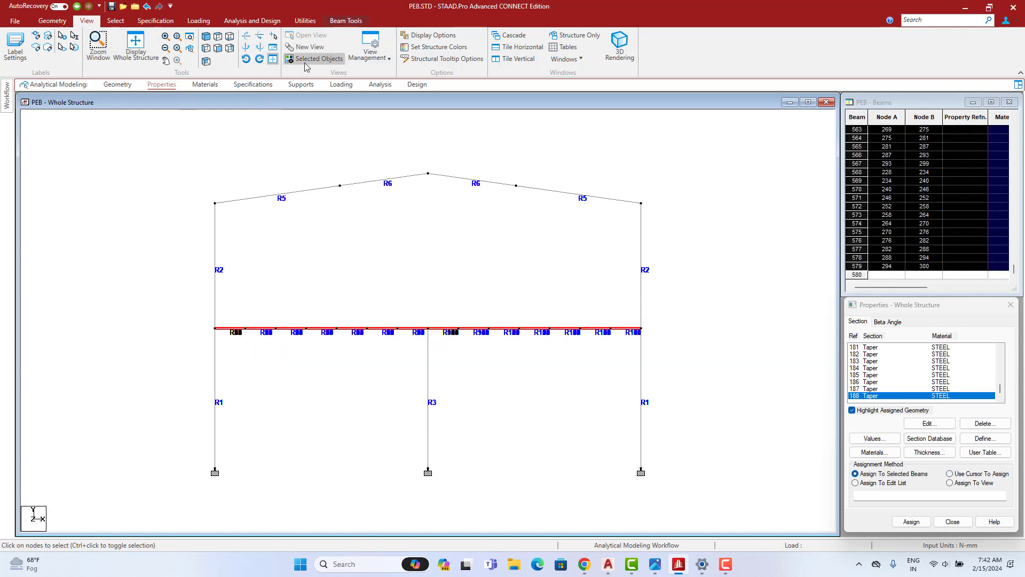
{"action": "left_click", "coordinate": [305, 63]}
{"action": "left_click", "coordinate": [207, 37]}
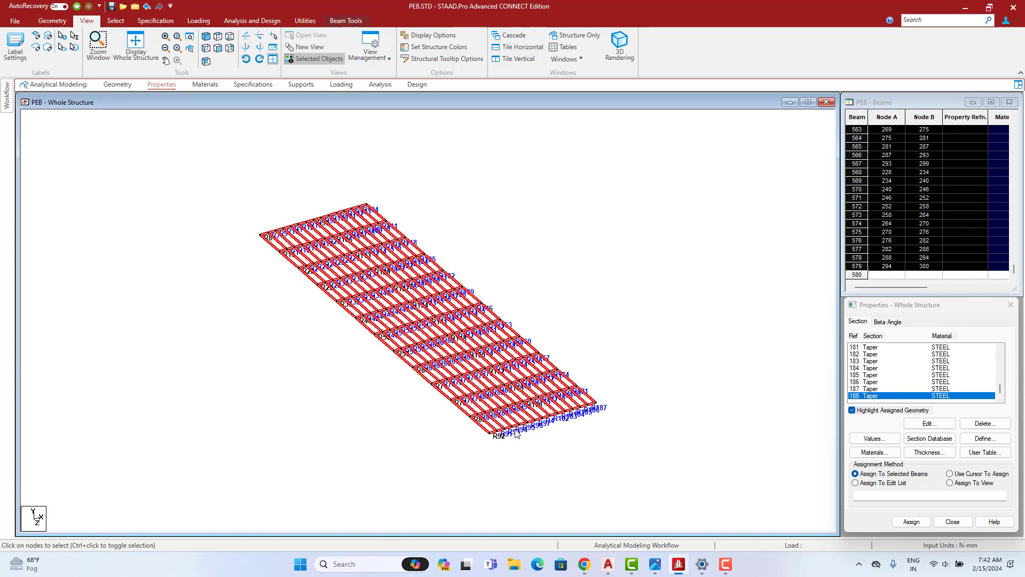
{"action": "left_click", "coordinate": [567, 308]}
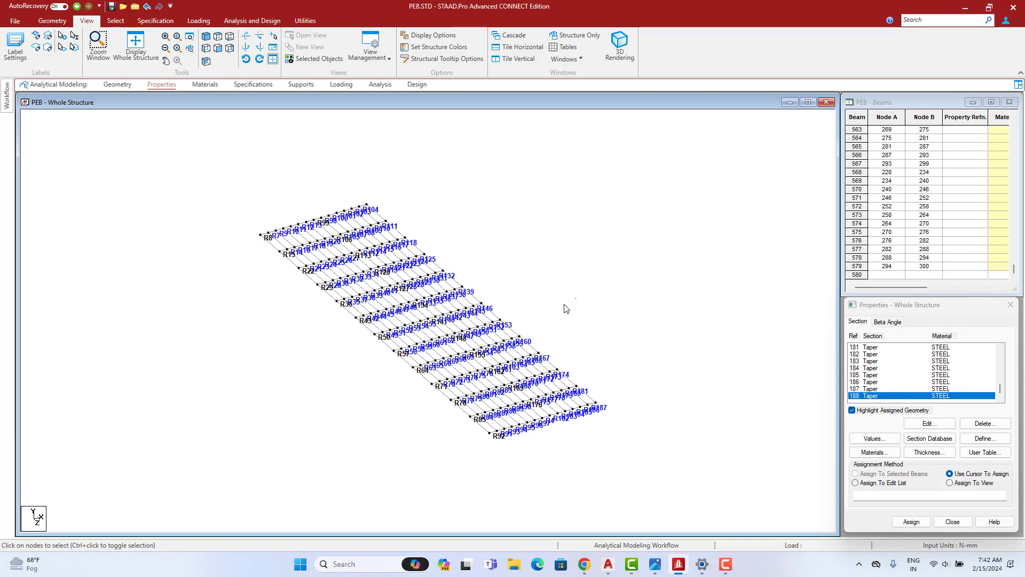
- Select all first-floor members parallel to Z and assign them the new 300 x 200 mm tapered I joist section
{"action": "scroll", "coordinate": [700, 369], "scroll_direction": "up", "scroll_amount": 2}
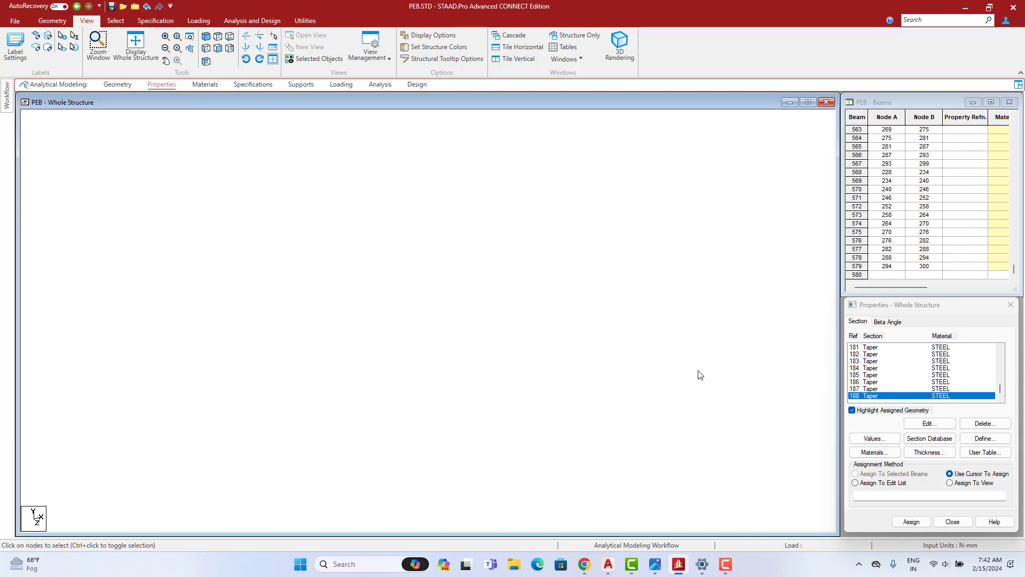
{"action": "left_click", "coordinate": [116, 21]}
{"action": "left_click", "coordinate": [421, 36]}
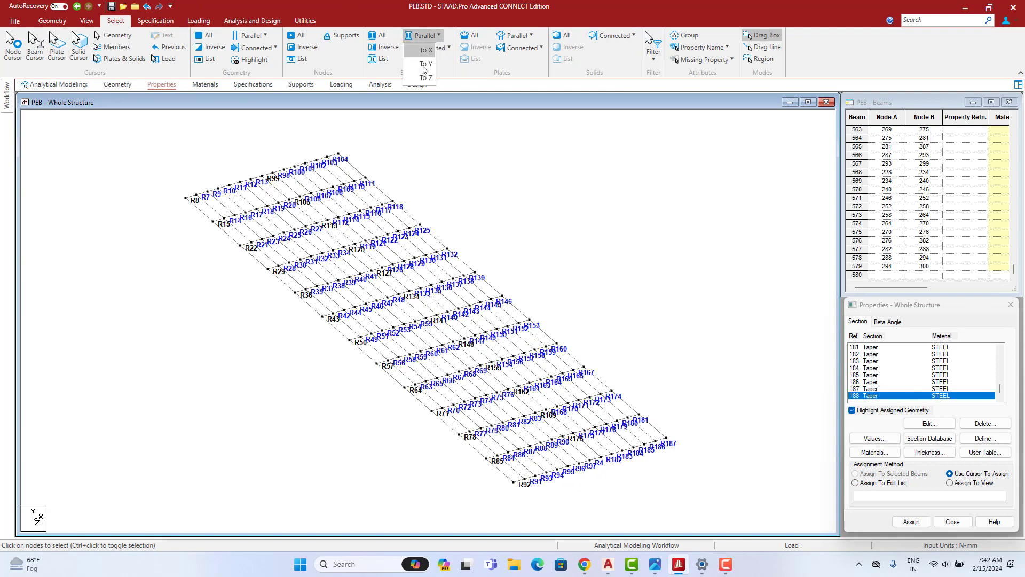
{"action": "left_click", "coordinate": [426, 80]}
{"action": "scroll", "coordinate": [539, 355], "scroll_direction": "up", "scroll_amount": 2}
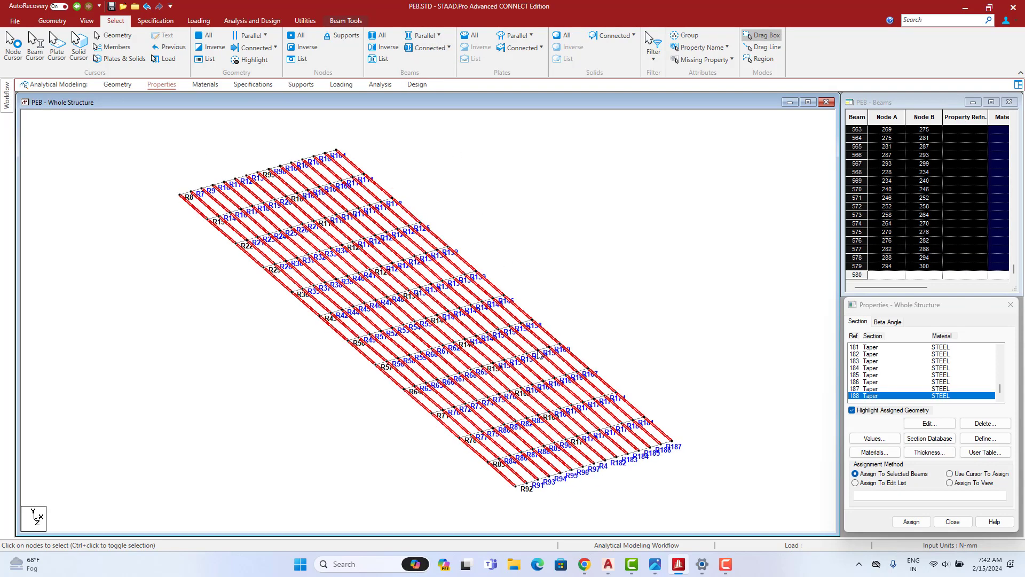
{"action": "left_click", "coordinate": [924, 526]}
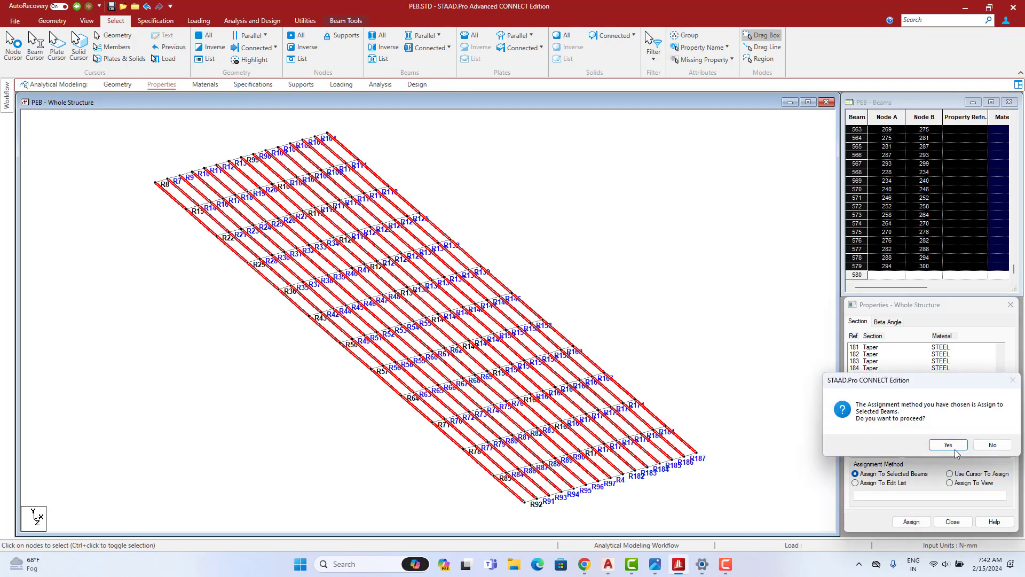
{"action": "left_click", "coordinate": [946, 448]}
- Display the whole structure from the front and select the first-floor framing together with the columns beneath it
{"action": "left_click", "coordinate": [86, 20]}
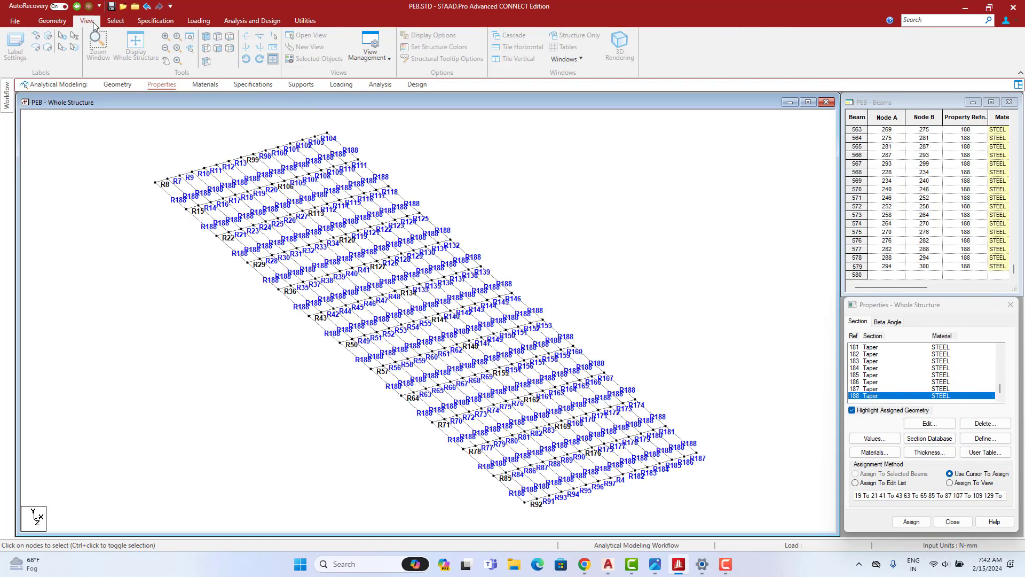
{"action": "left_click", "coordinate": [136, 47]}
{"action": "left_click", "coordinate": [218, 48]}
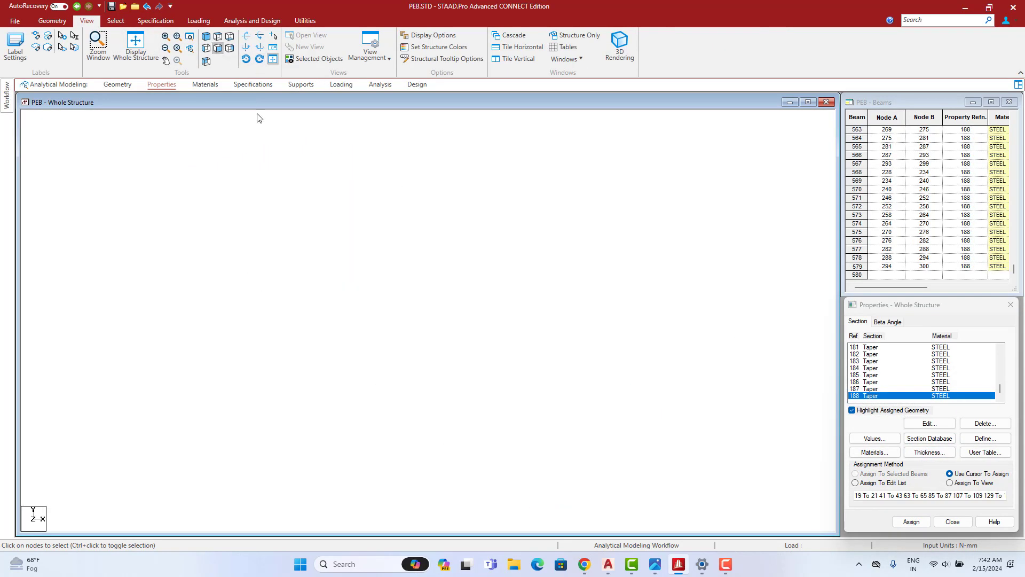
{"action": "left_click_drag", "start_coordinate": [659, 323], "coordinate": [80, 486]}
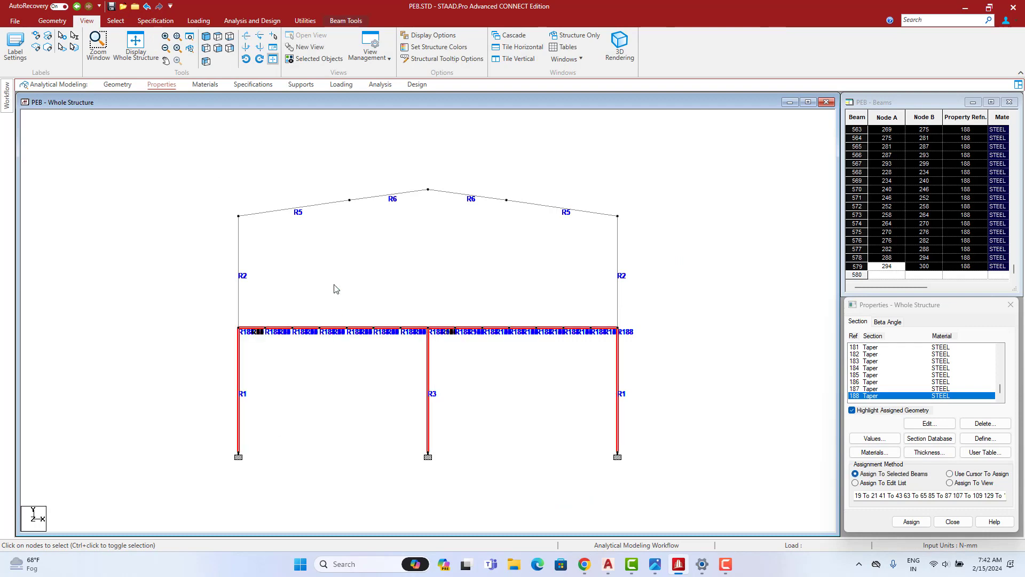
- Render the selected first-floor framing in 3D, enlarge the rendered view and inspect the joists between the frames
{"action": "right_click", "coordinate": [334, 289]}
{"action": "left_click", "coordinate": [368, 502]}
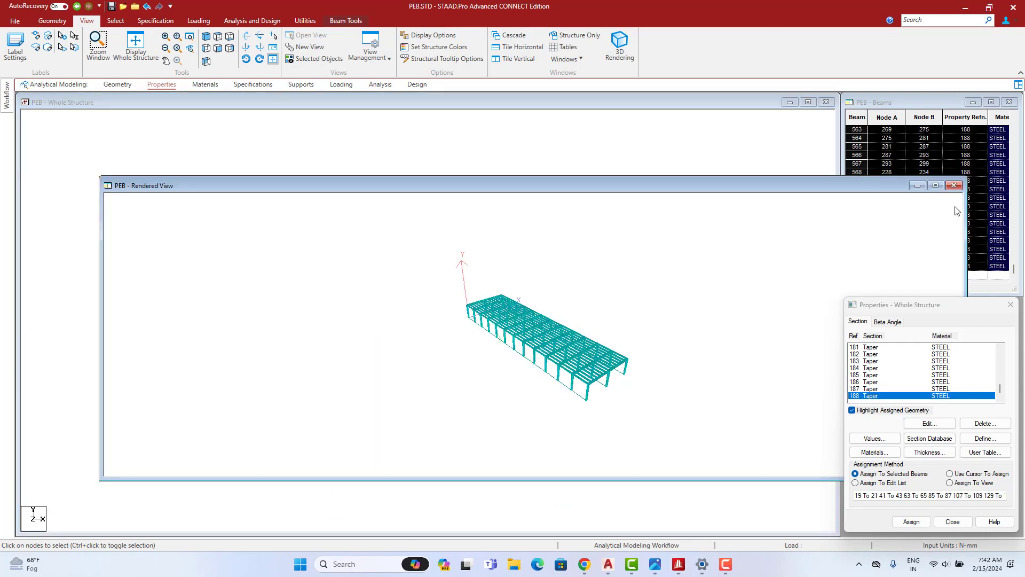
{"action": "left_click", "coordinate": [935, 186]}
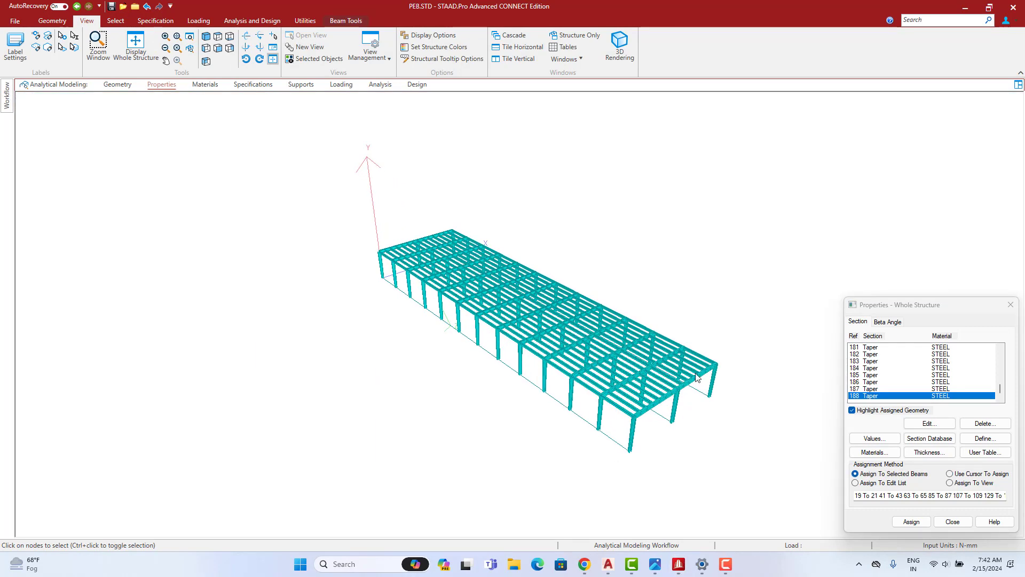
{"action": "scroll", "coordinate": [569, 374], "scroll_direction": "up", "scroll_amount": 5}
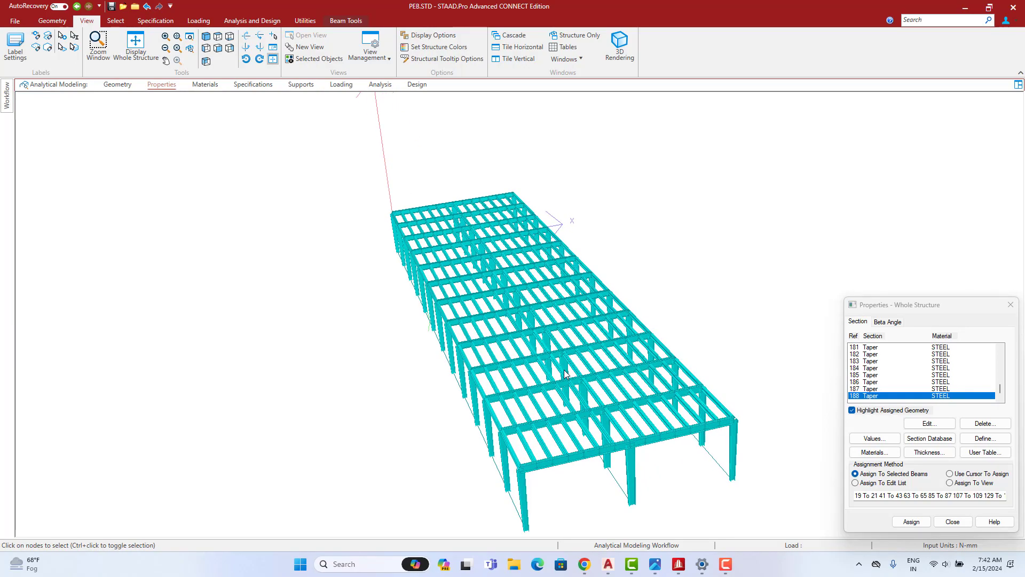
{"action": "scroll", "coordinate": [565, 373], "scroll_direction": "up", "scroll_amount": 6}
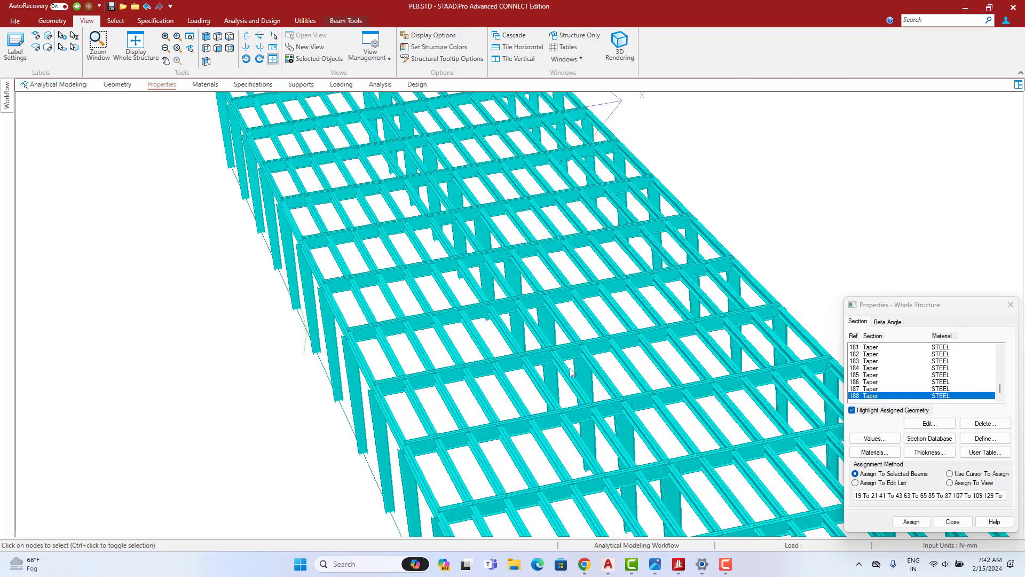
- Inspect the rendered first-floor joists up close, and return to the geometry with the whole structure in isometric view
{"action": "scroll", "coordinate": [544, 345], "scroll_direction": "up", "scroll_amount": 7}
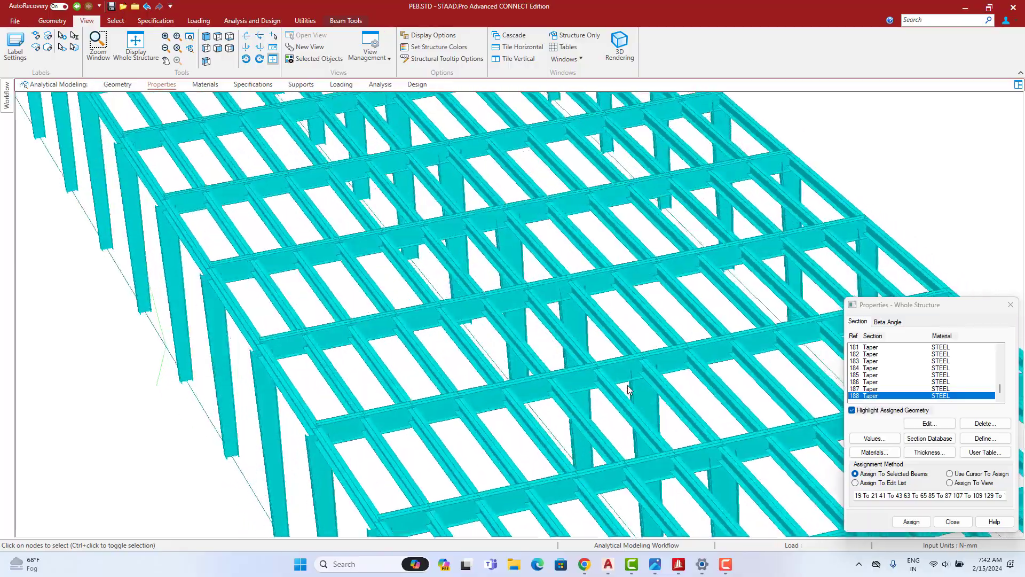
{"action": "middle_click_drag", "start_coordinate": [627, 385], "coordinate": [406, 177]}
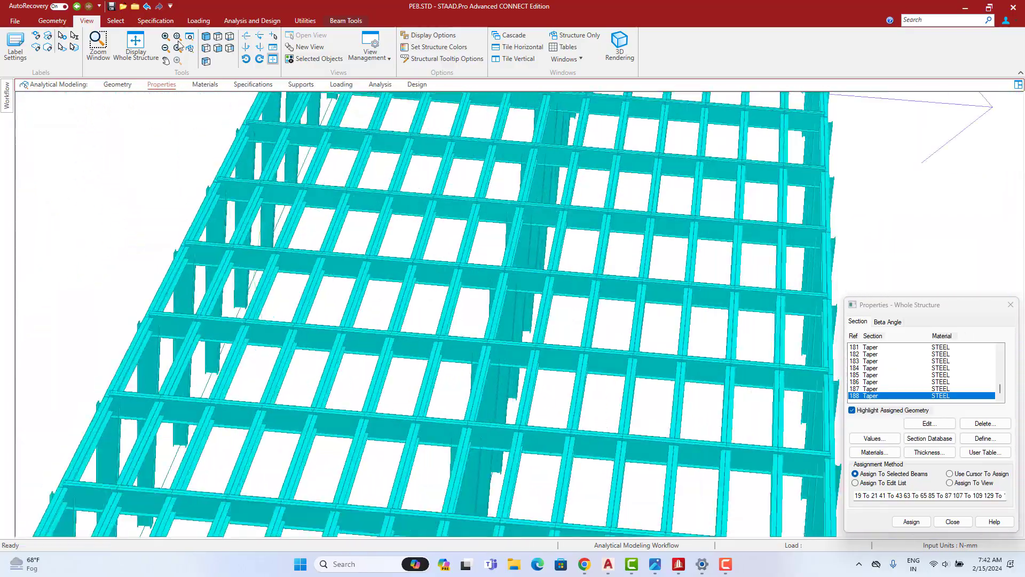
{"action": "left_click", "coordinate": [119, 87]}
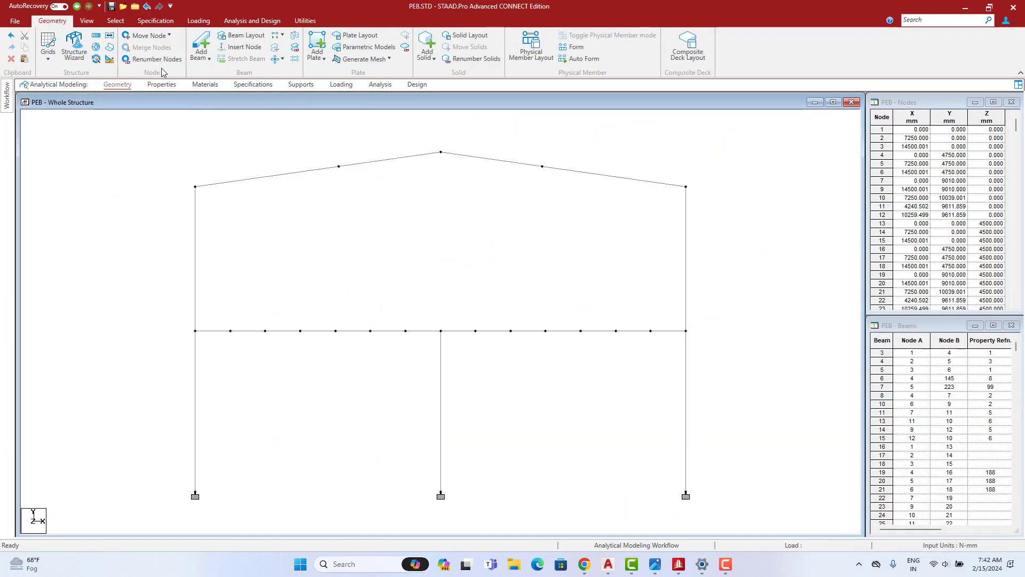
{"action": "left_click", "coordinate": [87, 21]}
{"action": "left_click", "coordinate": [136, 47]}
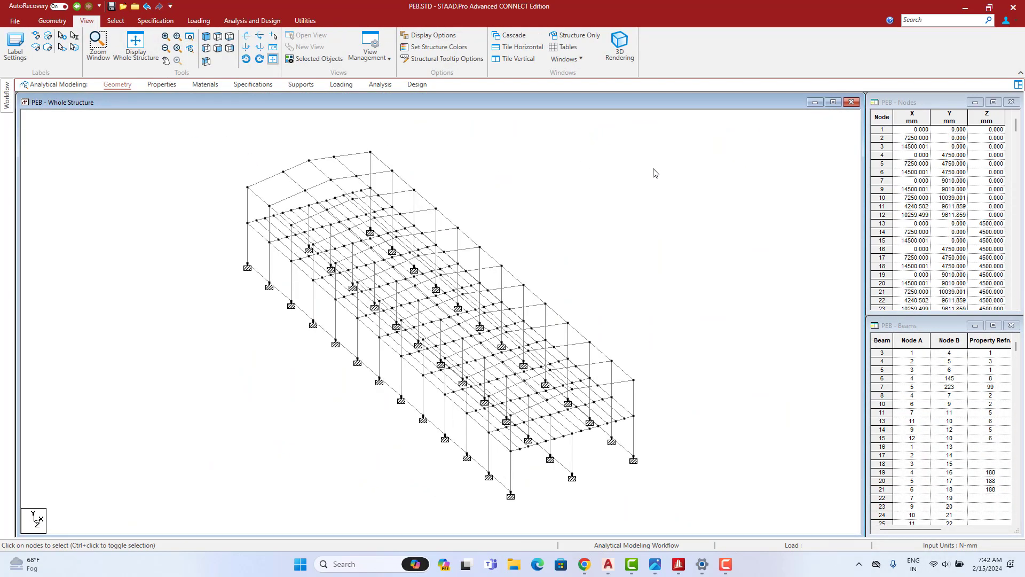
- Switch to the browser and examine the Darshan Industries and Quanzhou Ridge photos of two-floor PEB steel frames
{"action": "mouse_move", "coordinate": [676, 571]}
{"action": "left_click", "coordinate": [609, 566]}
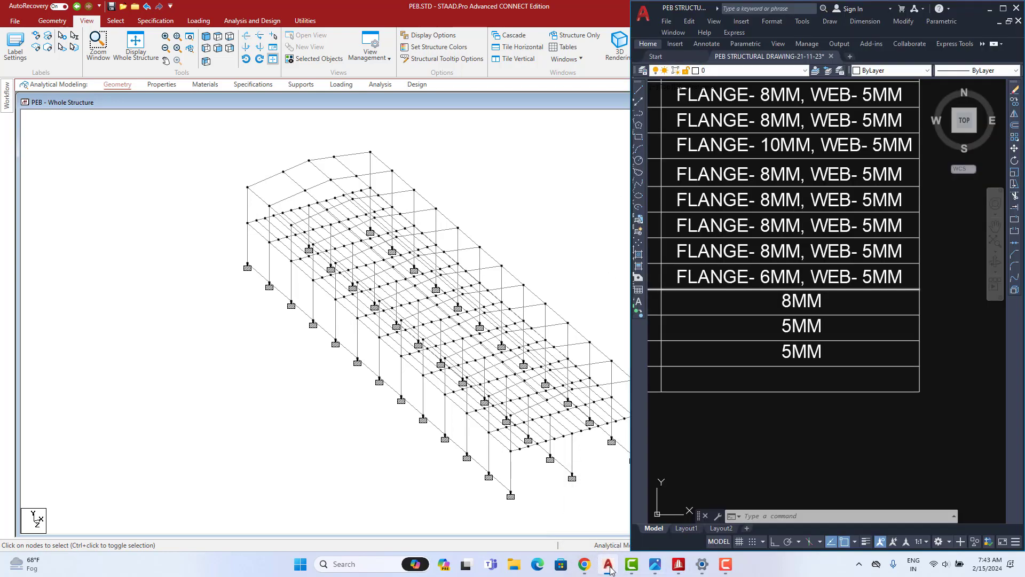
{"action": "left_click", "coordinate": [609, 566]}
{"action": "left_click", "coordinate": [584, 565]}
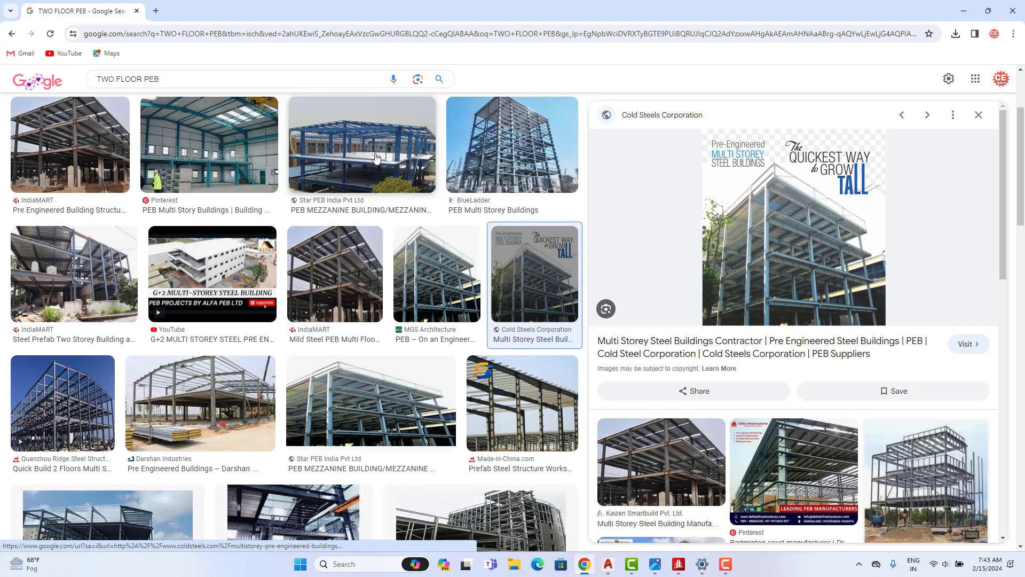
{"action": "left_click", "coordinate": [161, 385]}
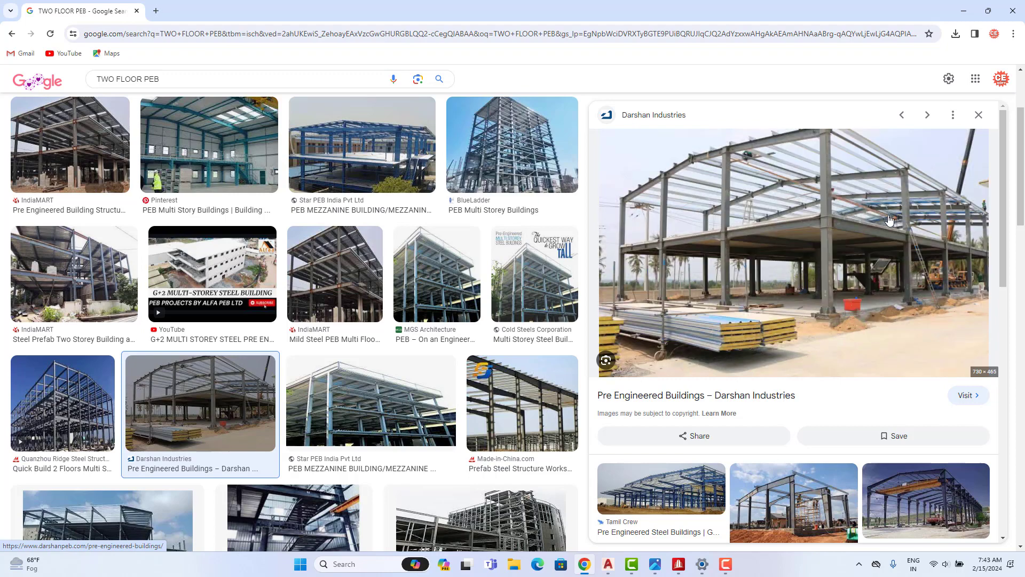
{"action": "left_click", "coordinate": [62, 403]}
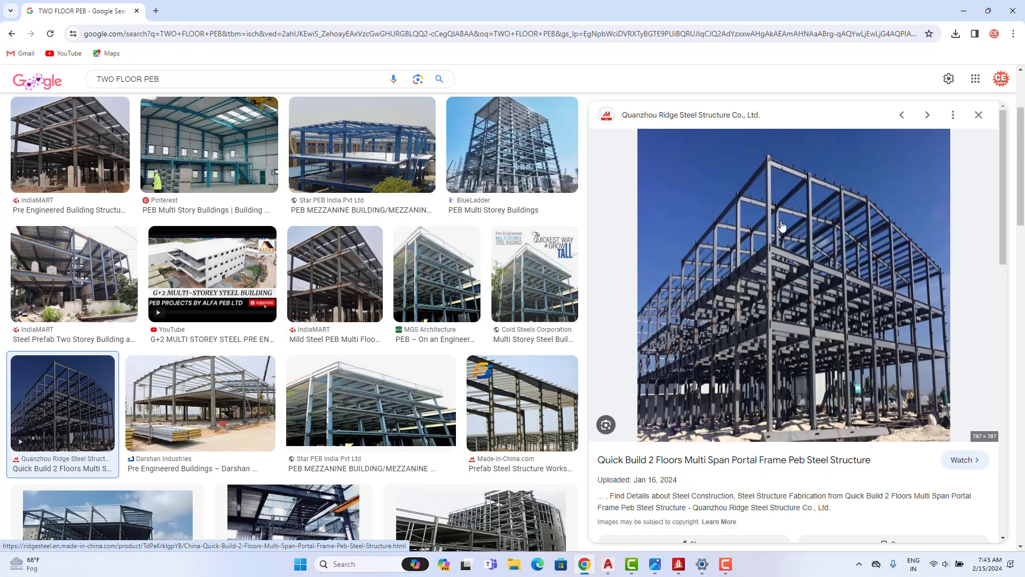
{"action": "left_click", "coordinate": [964, 12]}
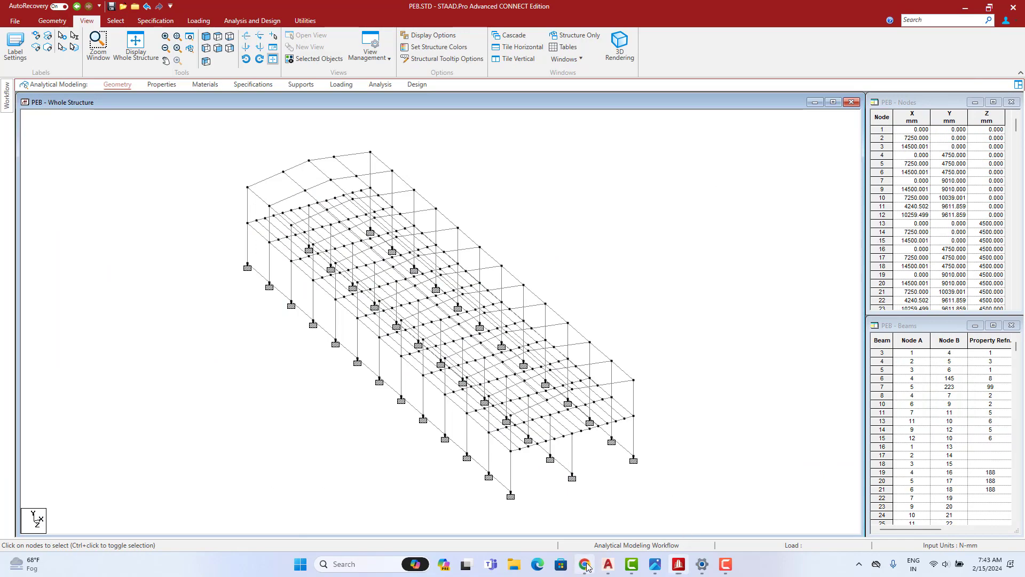
- Switch to AutoCAD, enlarge its window and examine the P1 purlin spacing along the rafters in the PEB frame section
{"action": "left_click", "coordinate": [586, 564]}
{"action": "left_click", "coordinate": [608, 564]}
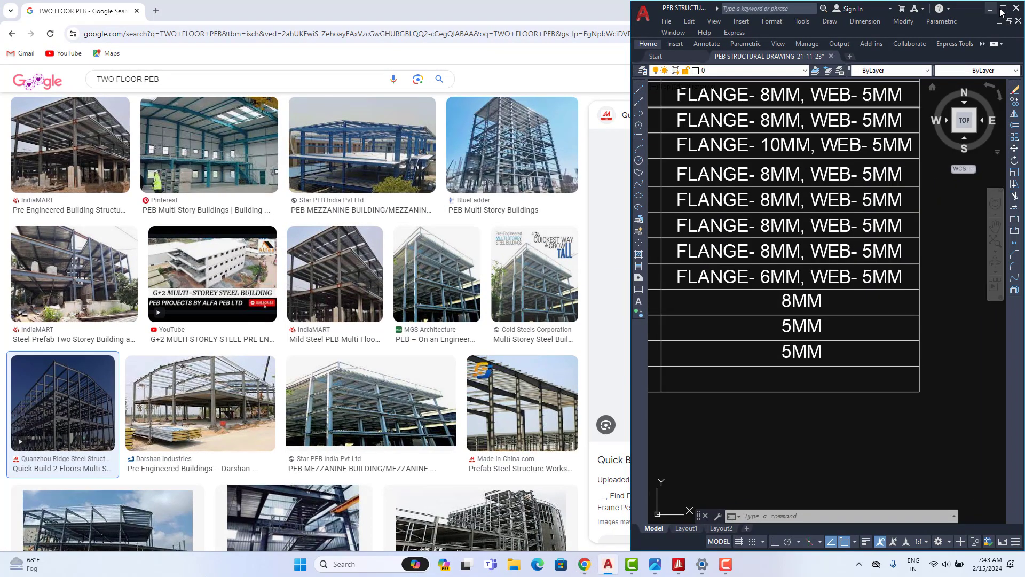
{"action": "left_click", "coordinate": [1000, 12]}
{"action": "scroll", "coordinate": [264, 249], "scroll_direction": "down", "scroll_amount": 6}
{"action": "scroll", "coordinate": [264, 250], "scroll_direction": "up", "scroll_amount": 5}
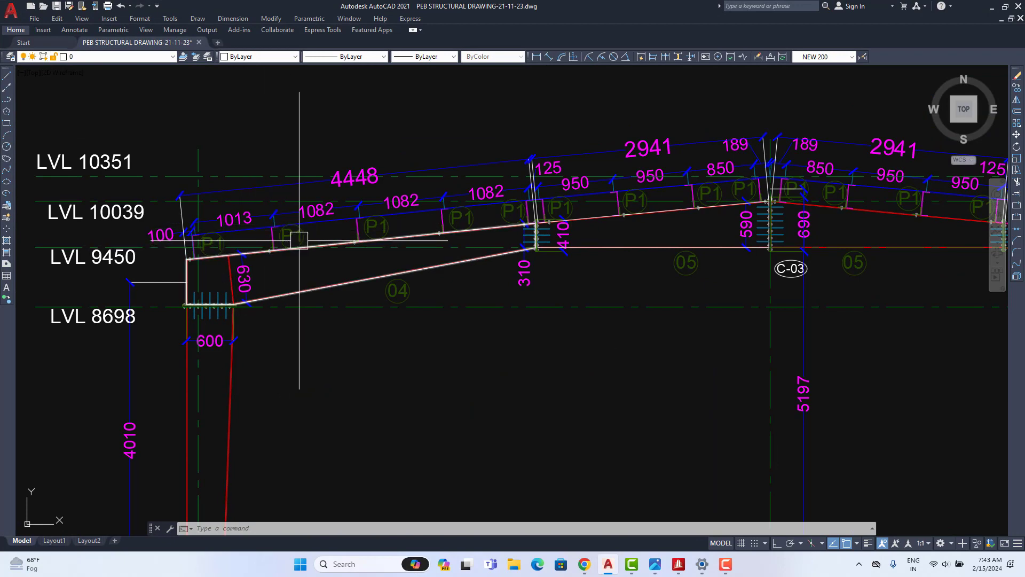
{"action": "middle_click_drag", "start_coordinate": [755, 247], "coordinate": [401, 301]}
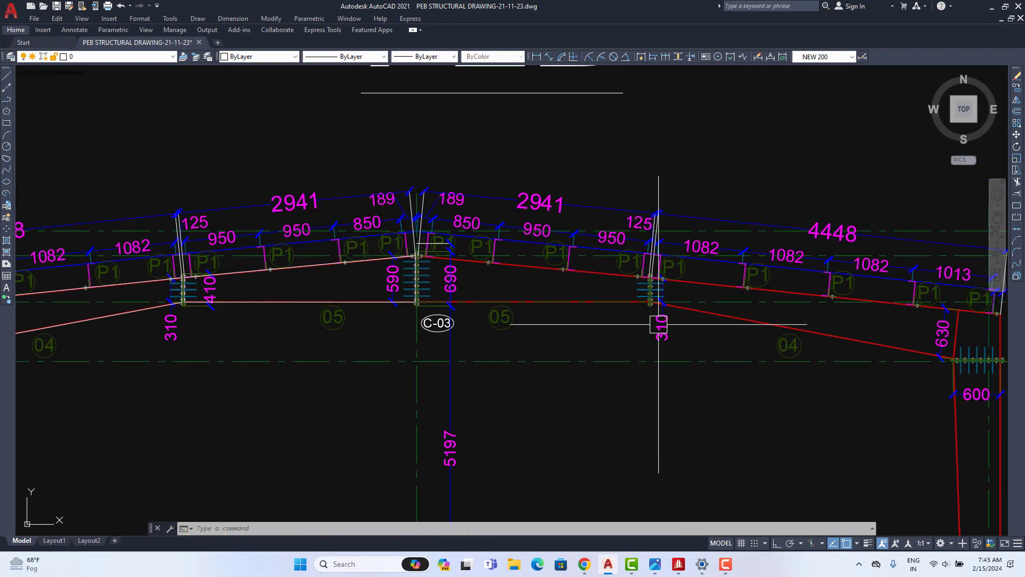
{"action": "scroll", "coordinate": [534, 331], "scroll_direction": "down", "scroll_amount": 5}
{"action": "scroll", "coordinate": [266, 334], "scroll_direction": "up", "scroll_amount": 5}
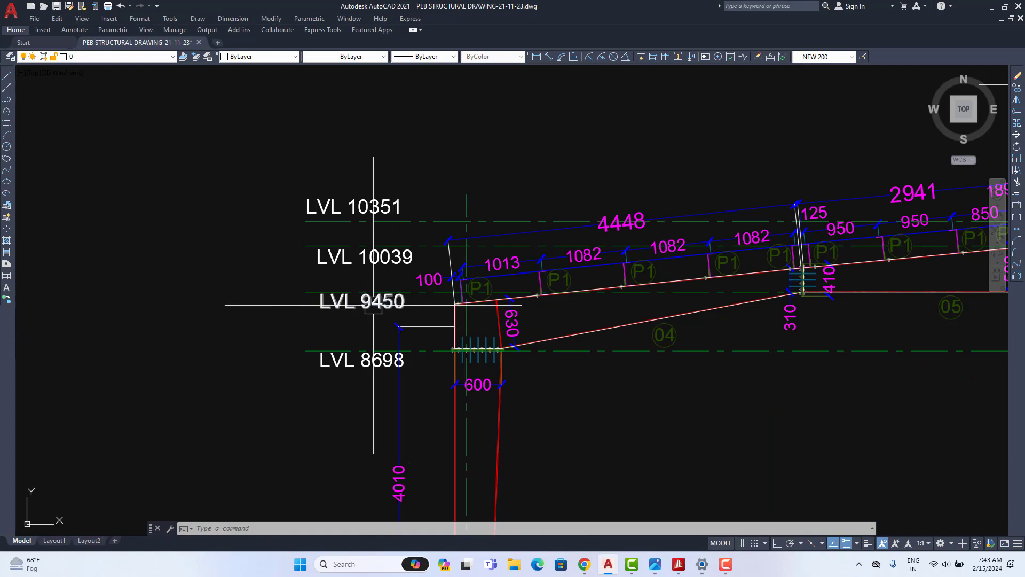
{"action": "scroll", "coordinate": [379, 306], "scroll_direction": "down", "scroll_amount": 15}
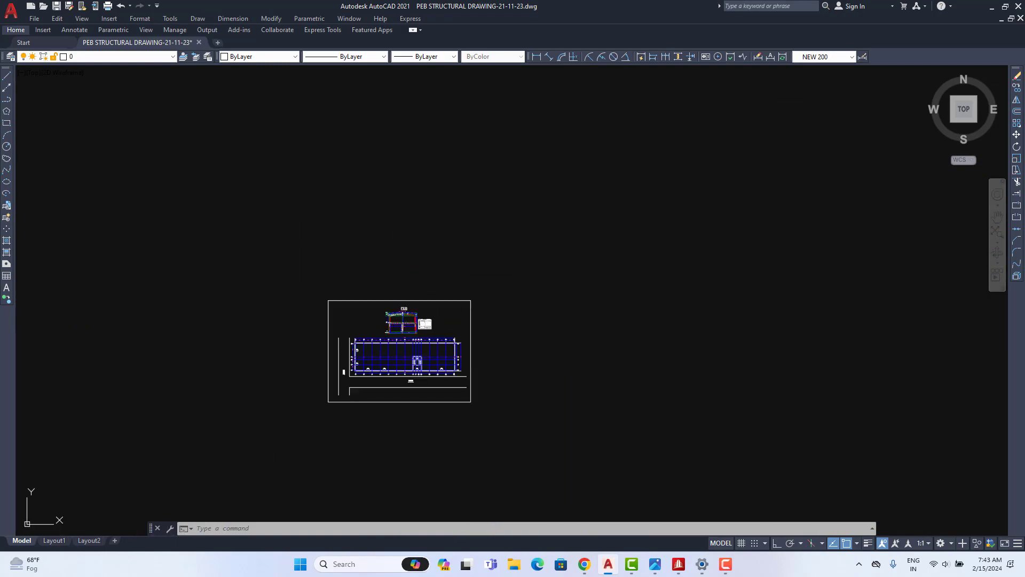
- Find the Inclined Roof Layout Plan among the drawing sheets and examine its purlins near grid lines 4 to 6
{"action": "scroll", "coordinate": [410, 257], "scroll_direction": "down", "scroll_amount": 6}
{"action": "middle_click_drag", "start_coordinate": [643, 348], "coordinate": [511, 286]}
{"action": "scroll", "coordinate": [626, 278], "scroll_direction": "up", "scroll_amount": 2}
{"action": "scroll", "coordinate": [629, 276], "scroll_direction": "up", "scroll_amount": 6}
{"action": "scroll", "coordinate": [378, 279], "scroll_direction": "up", "scroll_amount": 3}
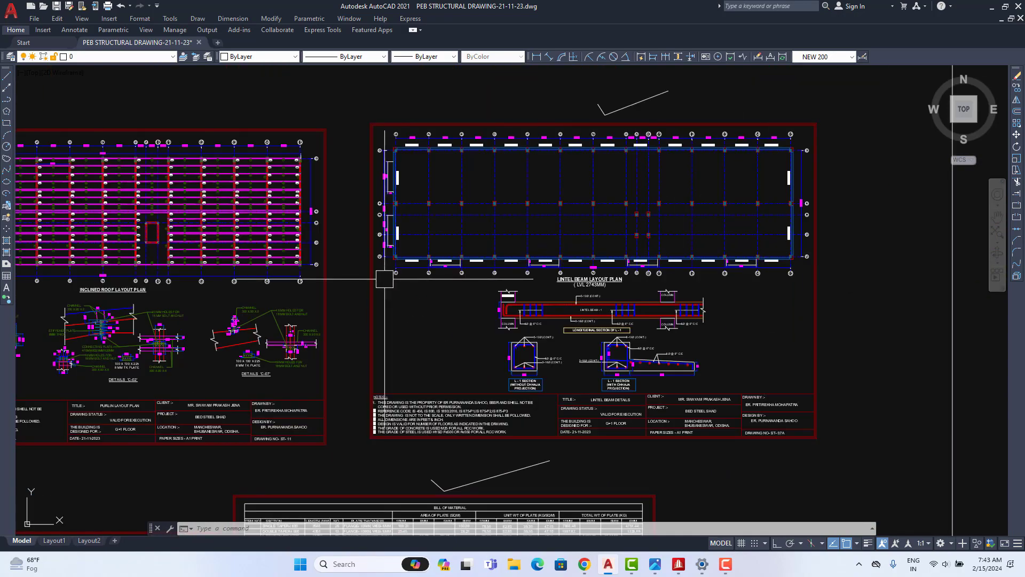
{"action": "scroll", "coordinate": [545, 357], "scroll_direction": "up", "scroll_amount": 1}
{"action": "scroll", "coordinate": [476, 391], "scroll_direction": "up", "scroll_amount": 2}
{"action": "scroll", "coordinate": [459, 236], "scroll_direction": "up", "scroll_amount": 2}
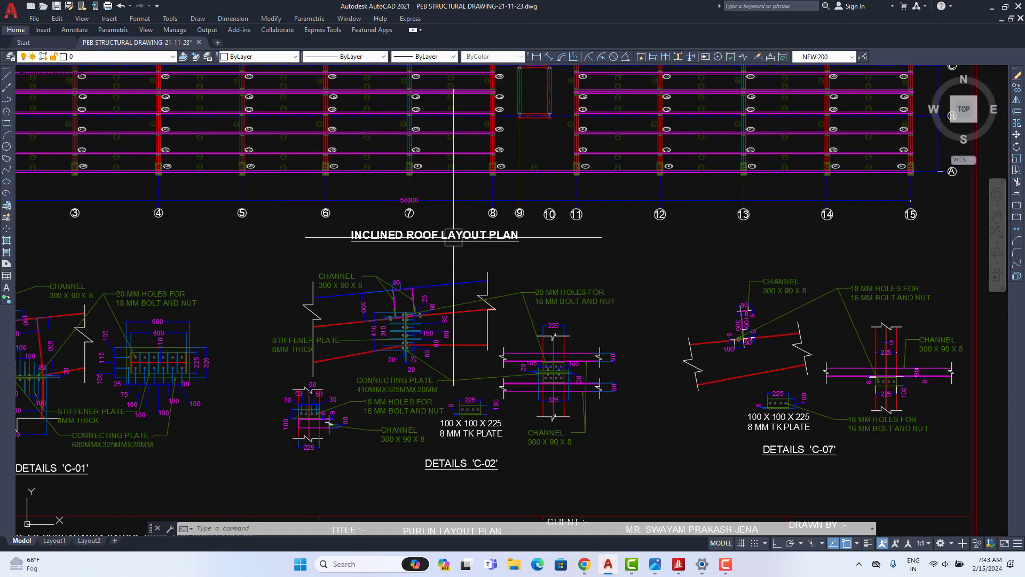
{"action": "scroll", "coordinate": [453, 284], "scroll_direction": "down", "scroll_amount": 4}
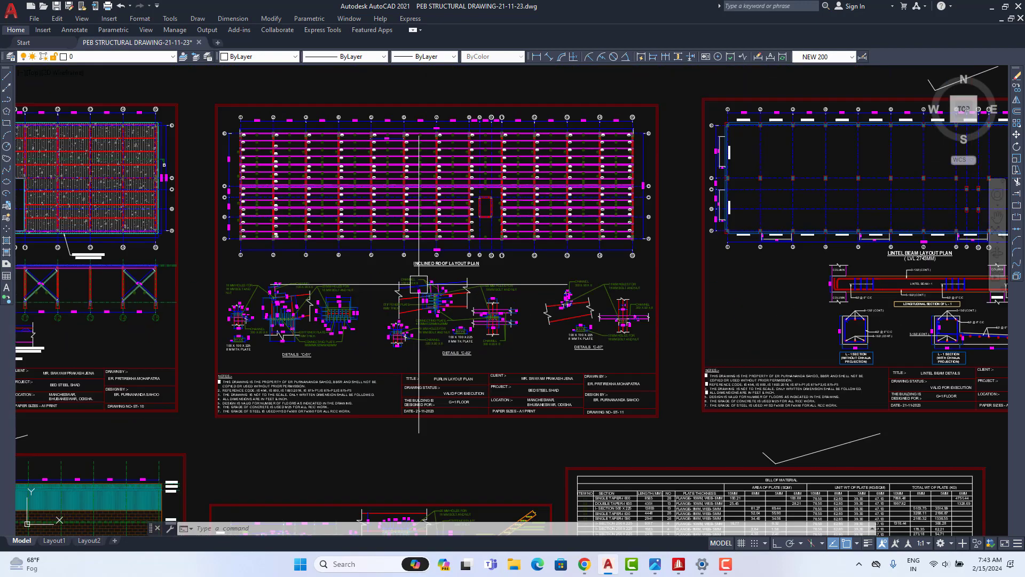
{"action": "middle_click_drag", "start_coordinate": [356, 272], "coordinate": [519, 305]}
{"action": "scroll", "coordinate": [552, 272], "scroll_direction": "up", "scroll_amount": 6}
{"action": "scroll", "coordinate": [513, 257], "scroll_direction": "up", "scroll_amount": 4}
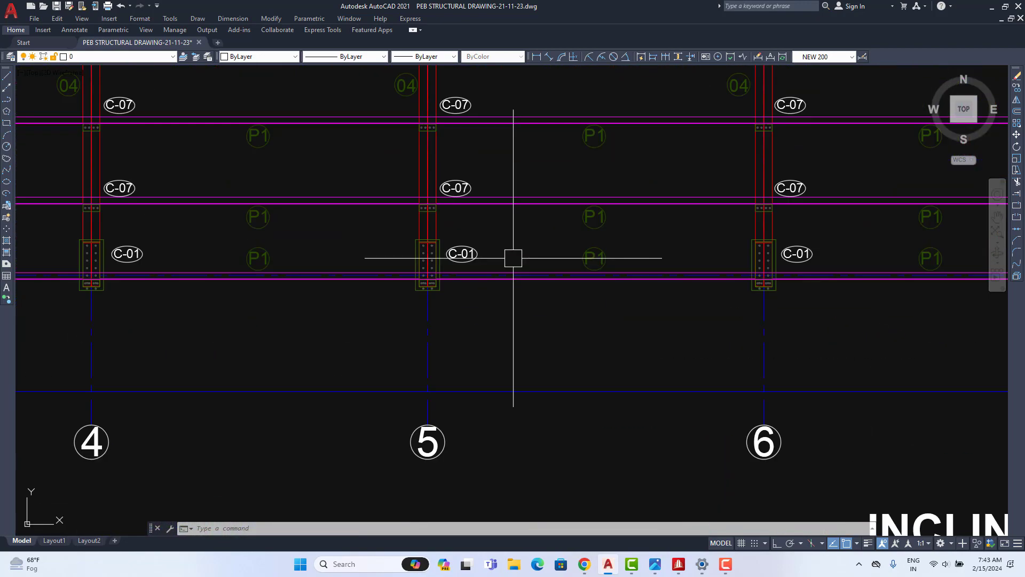
- Examine the P1 purlin lines and their C-01, C-02, C-03 and C-07 connections between grids E and A in the roof plan
{"action": "middle_click_drag", "start_coordinate": [513, 256], "coordinate": [539, 327]}
{"action": "scroll", "coordinate": [552, 220], "scroll_direction": "down", "scroll_amount": 4}
{"action": "mouse_move", "coordinate": [551, 219]}
{"action": "middle_mouse_down"}
{"action": "mouse_move", "coordinate": [668, 315]}
{"action": "mouse_move", "coordinate": [719, 401]}
{"action": "middle_mouse_up"}
{"action": "middle_click_drag", "start_coordinate": [344, 173], "coordinate": [355, 240]}
{"action": "scroll", "coordinate": [351, 222], "scroll_direction": "up", "scroll_amount": 2}
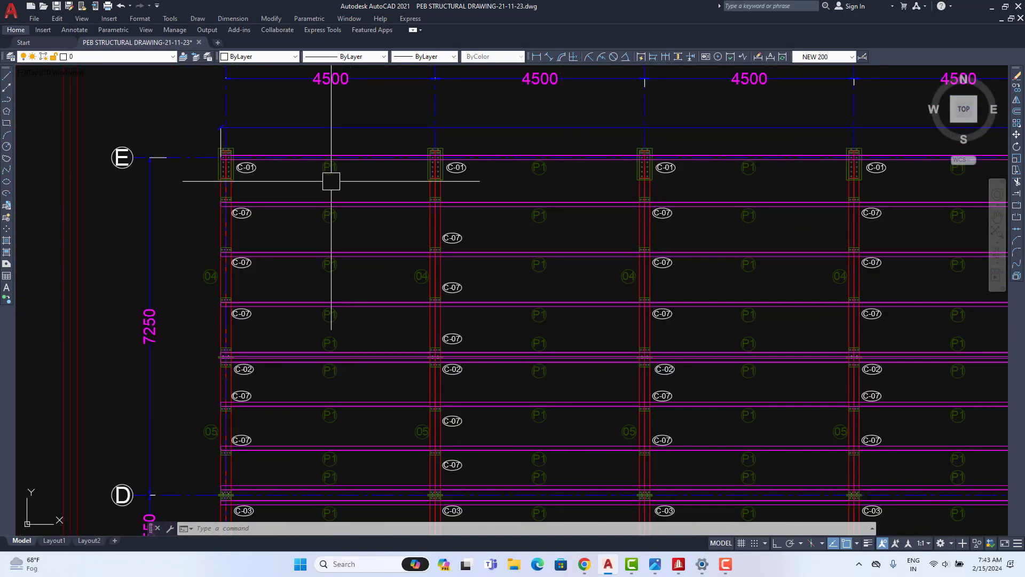
{"action": "scroll", "coordinate": [331, 358], "scroll_direction": "down", "scroll_amount": 2}
{"action": "middle_click_drag", "start_coordinate": [339, 359], "coordinate": [371, 206]}
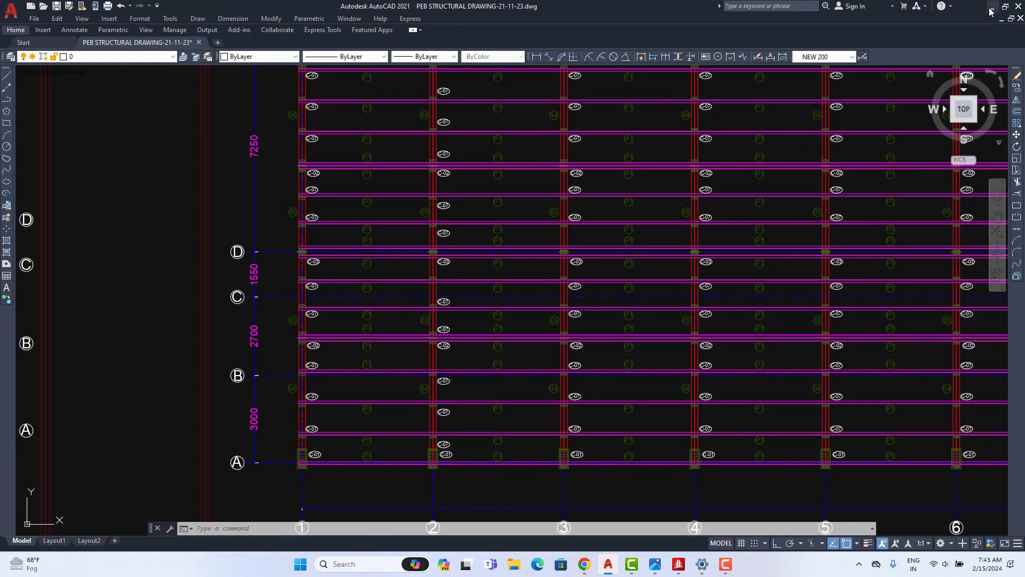
{"action": "middle_click_drag", "start_coordinate": [524, 202], "coordinate": [505, 328]}
{"action": "scroll", "coordinate": [290, 229], "scroll_direction": "up", "scroll_amount": 2}
{"action": "middle_click_drag", "start_coordinate": [291, 230], "coordinate": [345, 221]}
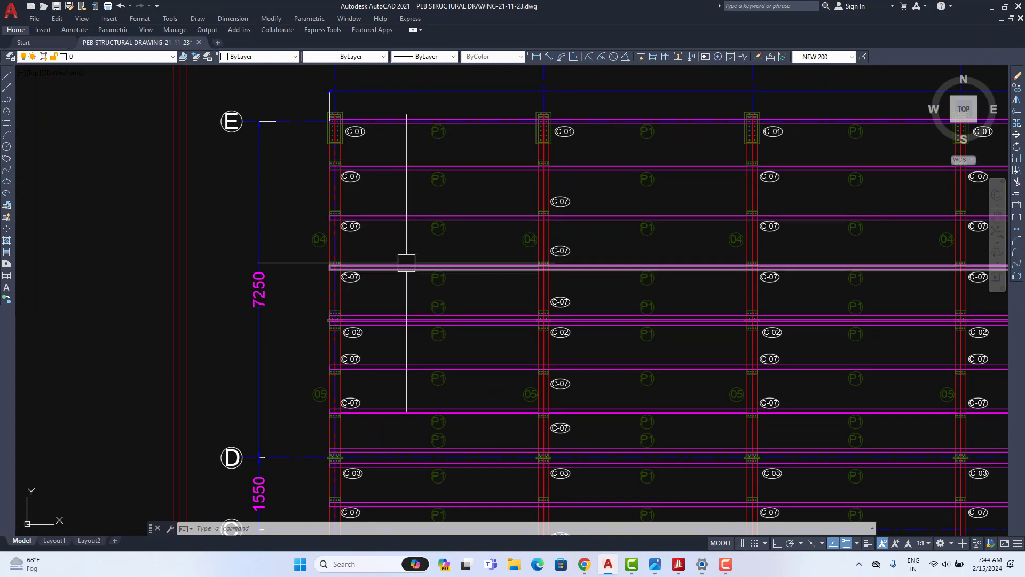
{"action": "middle_click_drag", "start_coordinate": [406, 263], "coordinate": [435, 149]}
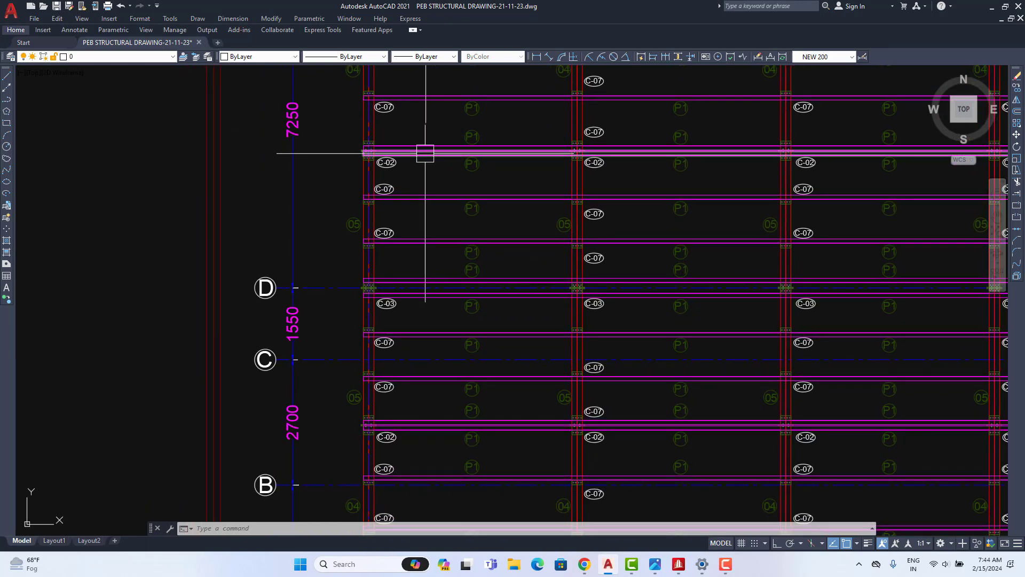
{"action": "middle_click_drag", "start_coordinate": [428, 174], "coordinate": [409, 273]}
{"action": "middle_click_drag", "start_coordinate": [416, 127], "coordinate": [414, 173]}
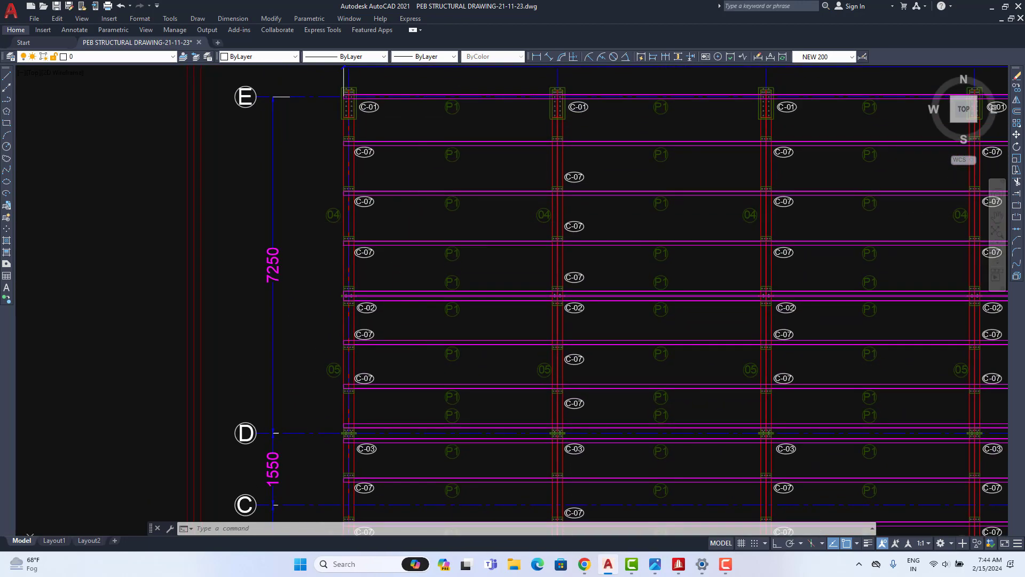
{"action": "middle_click_drag", "start_coordinate": [411, 215], "coordinate": [413, 134]}
{"action": "middle_click_drag", "start_coordinate": [419, 261], "coordinate": [426, 183]}
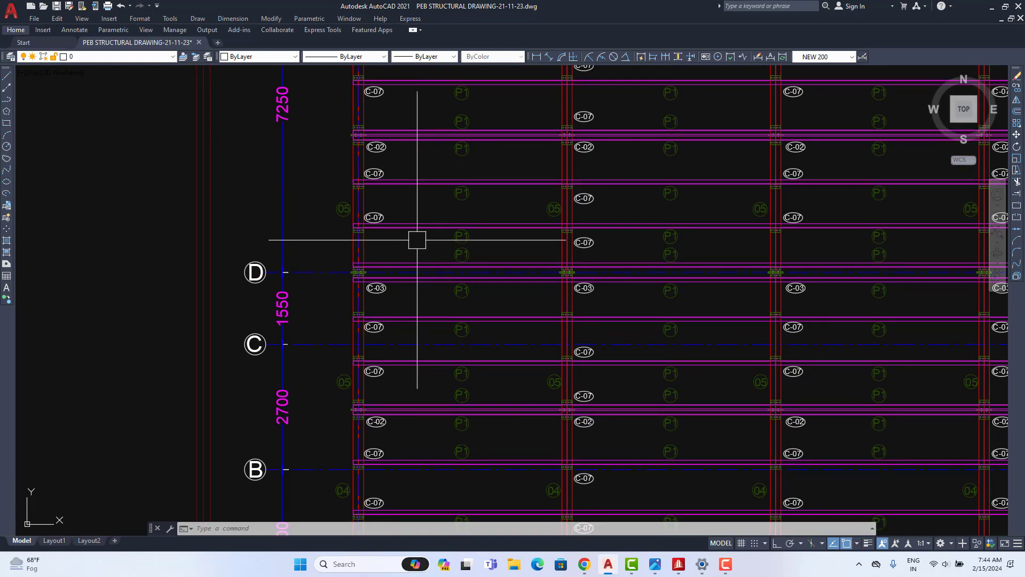
- Return to the PEB frame section and examine the purlin spacing on rafters 04 and 05
{"action": "scroll", "coordinate": [620, 236], "scroll_direction": "down", "scroll_amount": 12}
{"action": "middle_click_drag", "start_coordinate": [473, 259], "coordinate": [609, 254]}
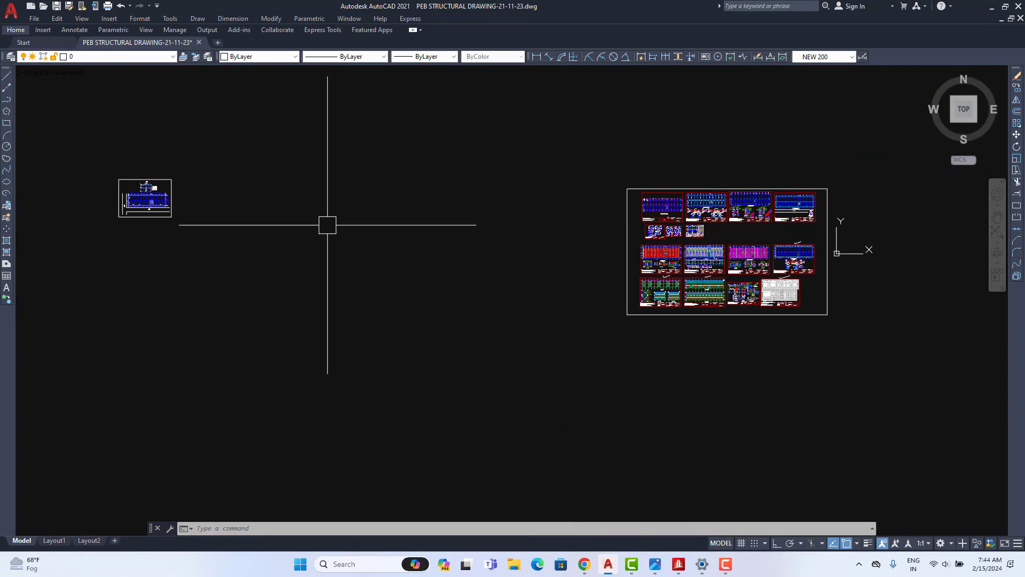
{"action": "middle_click_drag", "start_coordinate": [327, 224], "coordinate": [438, 225]}
{"action": "scroll", "coordinate": [181, 169], "scroll_direction": "up", "scroll_amount": 2}
{"action": "scroll", "coordinate": [265, 193], "scroll_direction": "up", "scroll_amount": 12}
{"action": "middle_click_drag", "start_coordinate": [854, 228], "coordinate": [266, 231]}
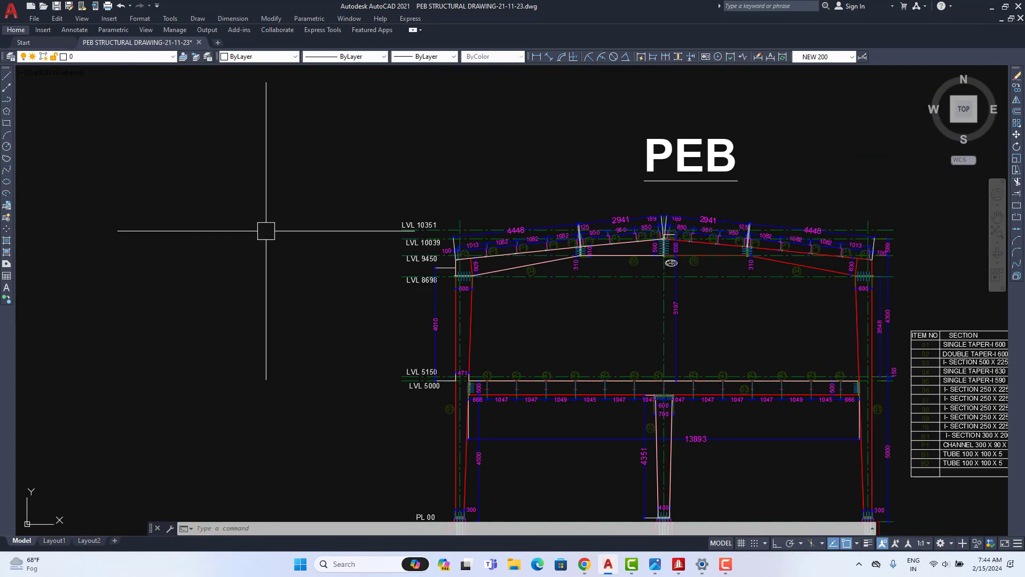
{"action": "middle_click_drag", "start_coordinate": [540, 236], "coordinate": [451, 259]}
{"action": "scroll", "coordinate": [515, 239], "scroll_direction": "up", "scroll_amount": 5}
{"action": "scroll", "coordinate": [256, 304], "scroll_direction": "down", "scroll_amount": 2}
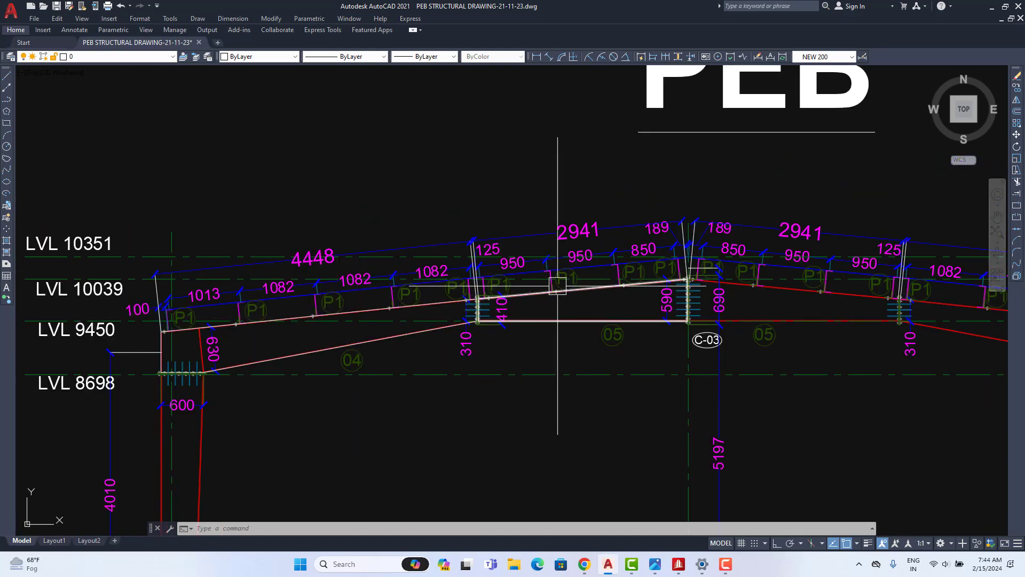
- Switch back to STAAD.Pro, select the outer left rafters in front view and inspect them in a 3D rendering
{"action": "left_click", "coordinate": [992, 6]}
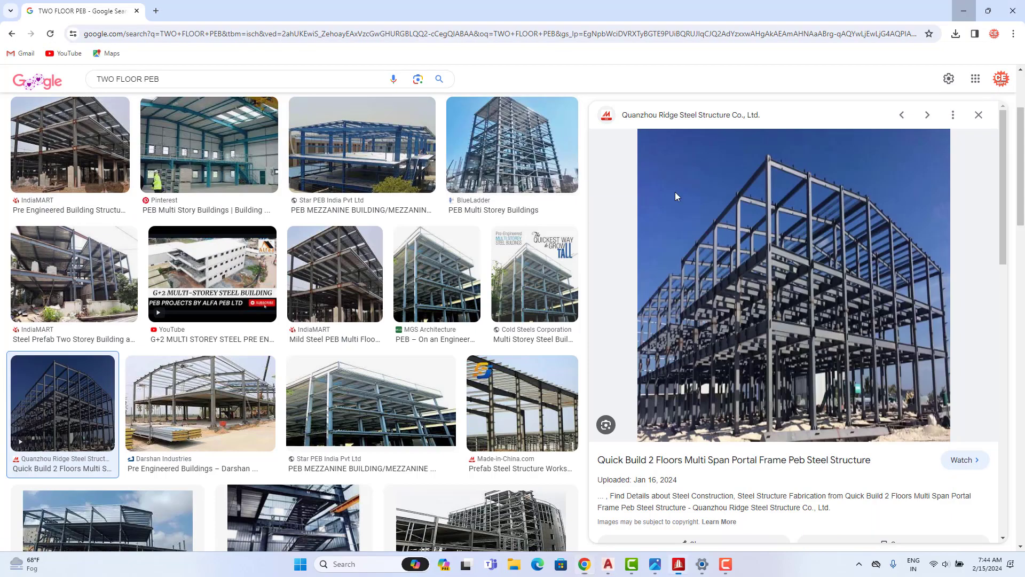
{"action": "left_click", "coordinate": [964, 11]}
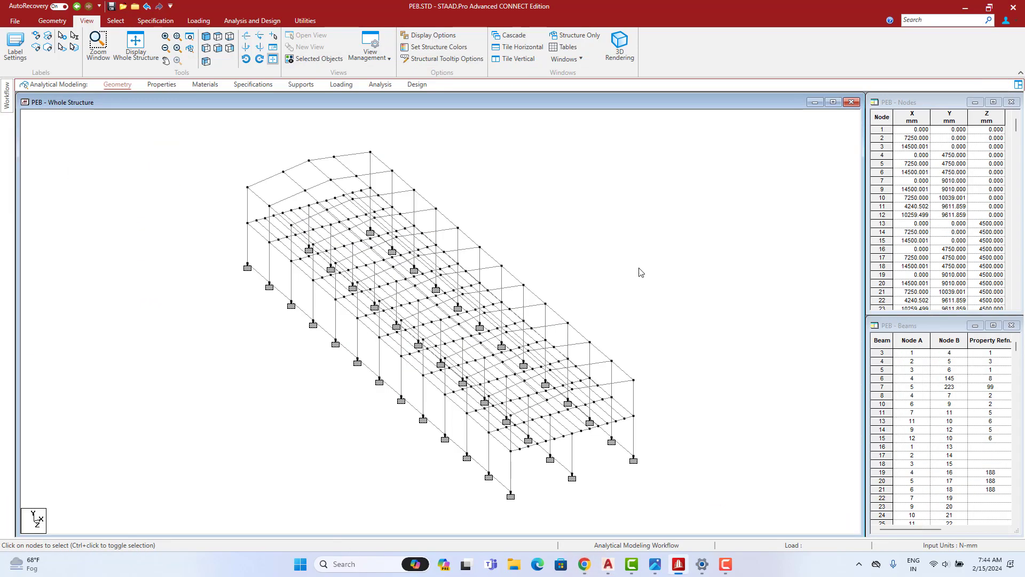
{"action": "left_click", "coordinate": [217, 48]}
{"action": "left_click", "coordinate": [277, 179]}
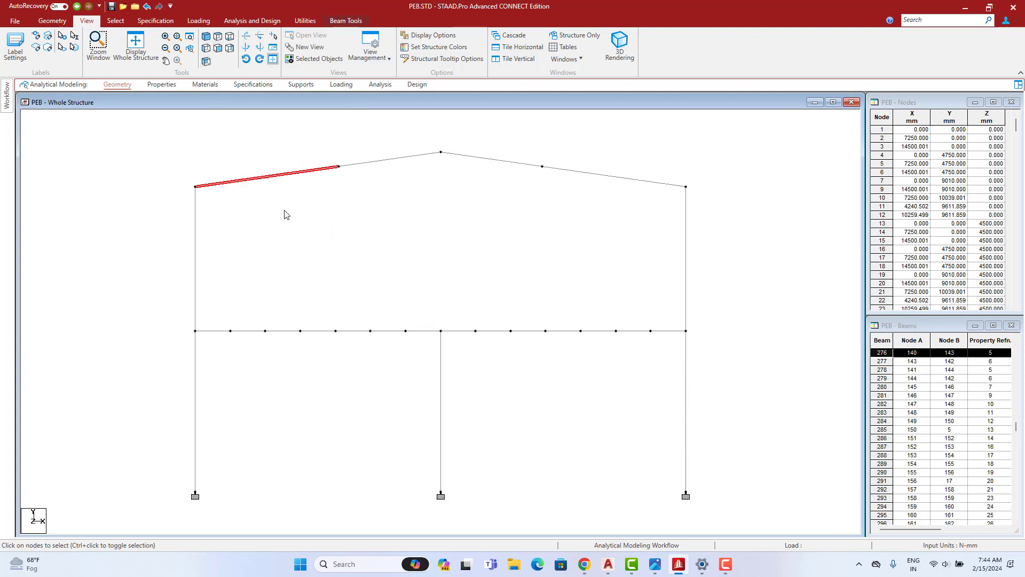
{"action": "right_click", "coordinate": [284, 214]}
{"action": "left_click", "coordinate": [315, 490]}
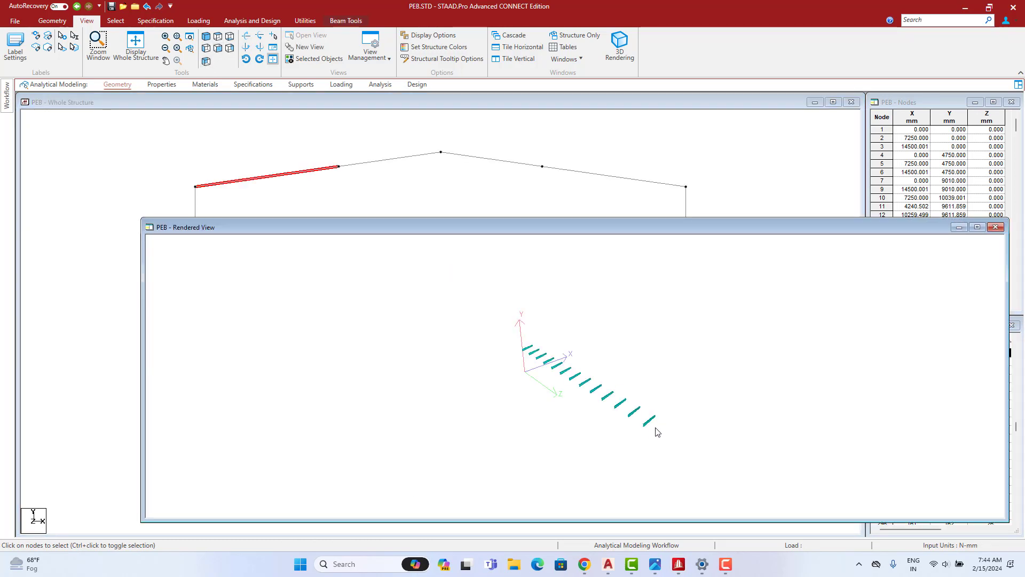
{"action": "left_click_drag", "start_coordinate": [657, 431], "coordinate": [586, 370]}
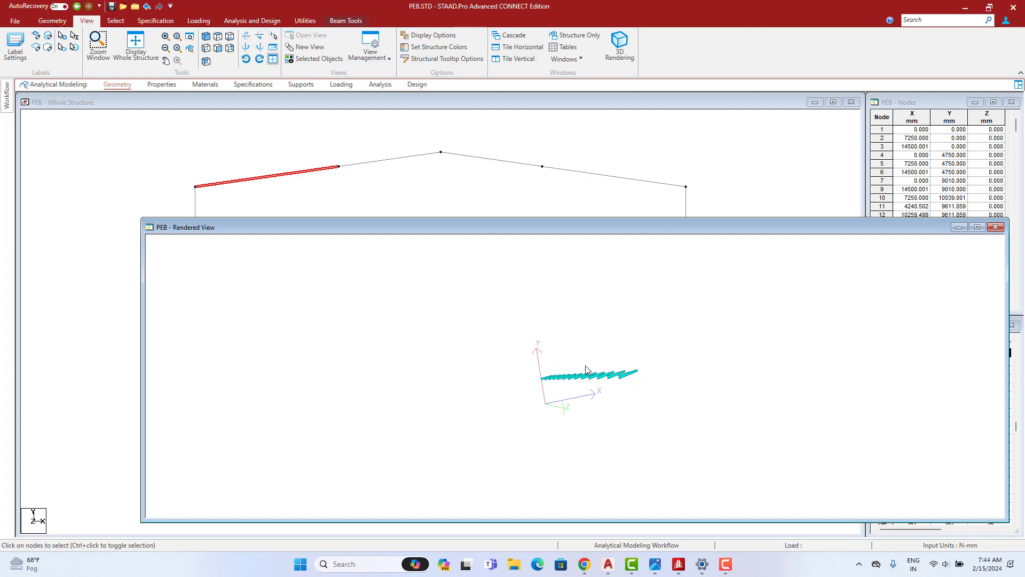
{"action": "left_click", "coordinate": [996, 228]}
{"action": "left_click", "coordinate": [336, 210]}
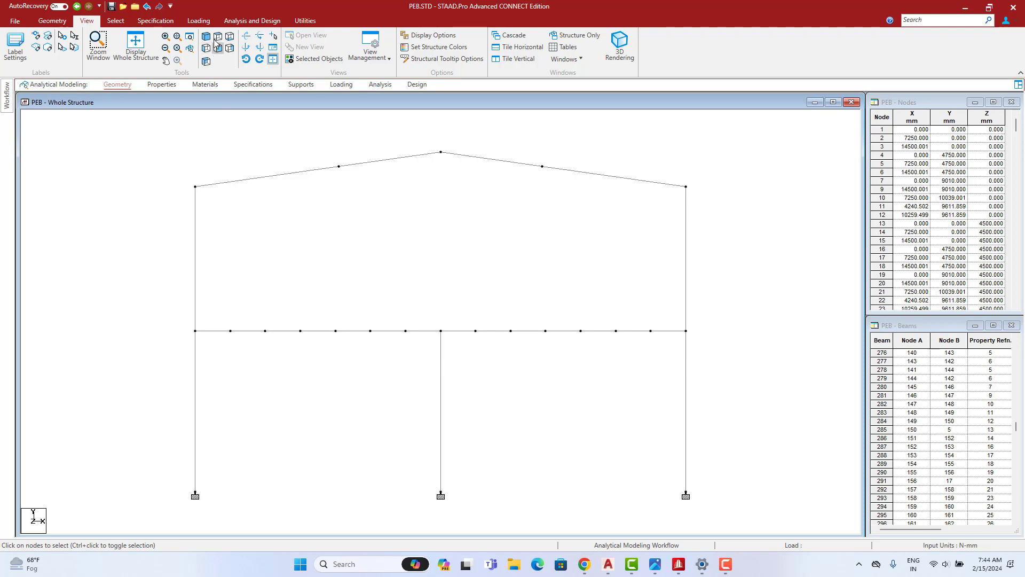
- Show the frame in isometric view, select the outer left rafter of the end frame and inspect its taper in a 3D rendering
{"action": "scroll", "coordinate": [257, 177], "scroll_direction": "up", "scroll_amount": 2}
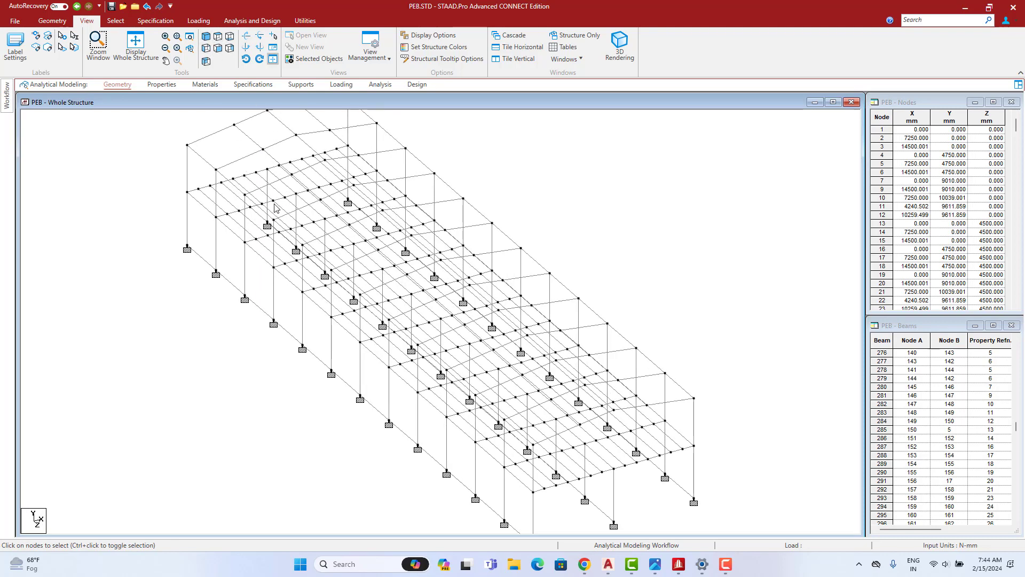
{"action": "scroll", "coordinate": [270, 200], "scroll_direction": "up", "scroll_amount": 3}
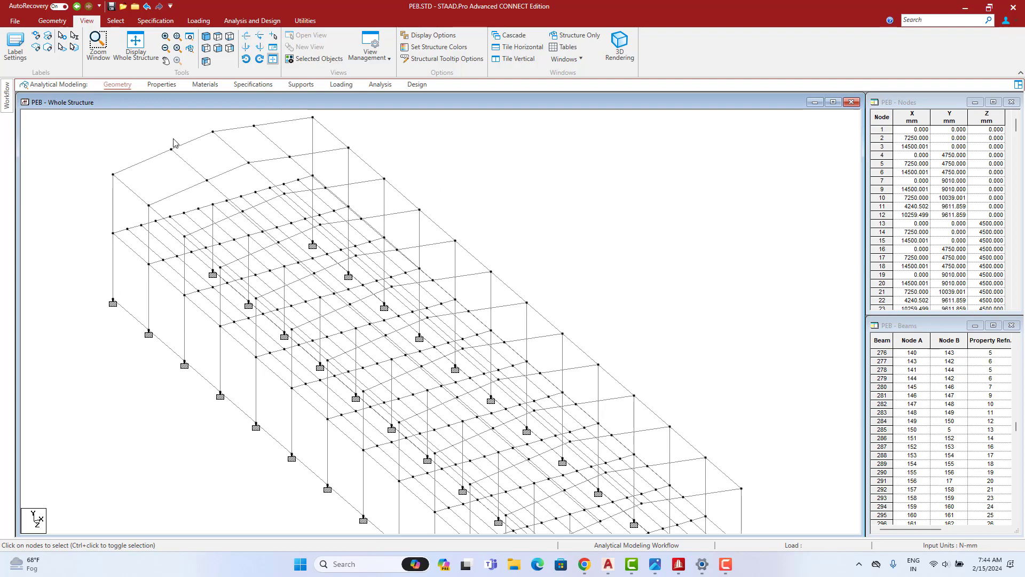
{"action": "left_click", "coordinate": [147, 160]}
{"action": "middle_click_drag", "start_coordinate": [147, 160], "coordinate": [208, 246]}
{"action": "right_click", "coordinate": [175, 186]}
{"action": "left_click", "coordinate": [221, 466]}
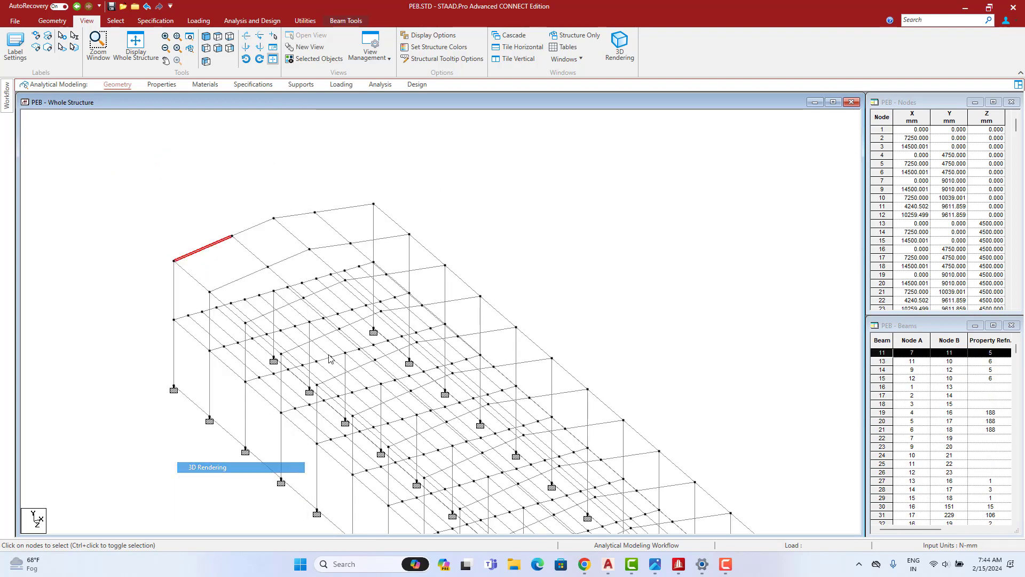
{"action": "left_click_drag", "start_coordinate": [632, 430], "coordinate": [558, 400]}
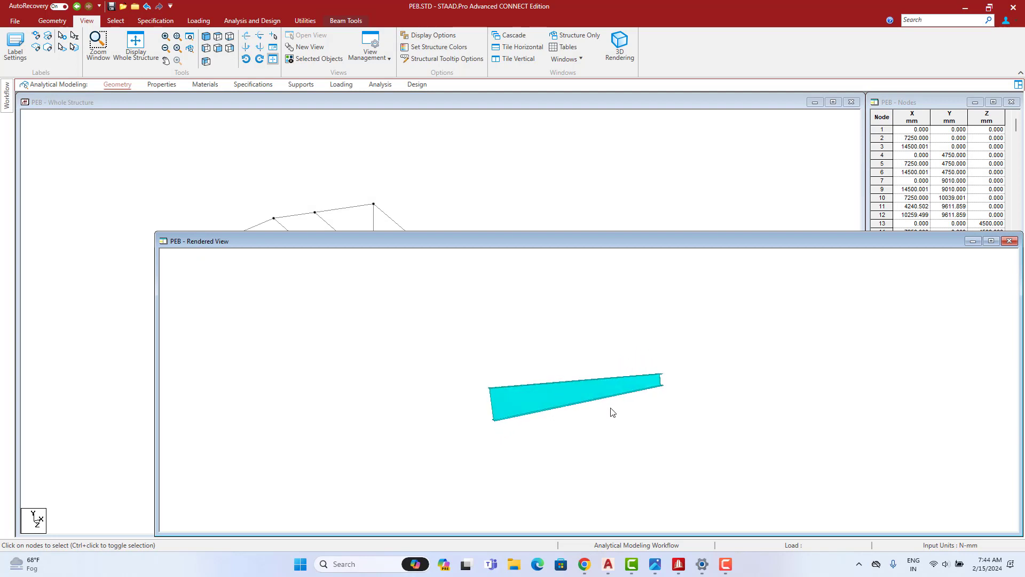
{"action": "left_click", "coordinate": [1009, 241]}
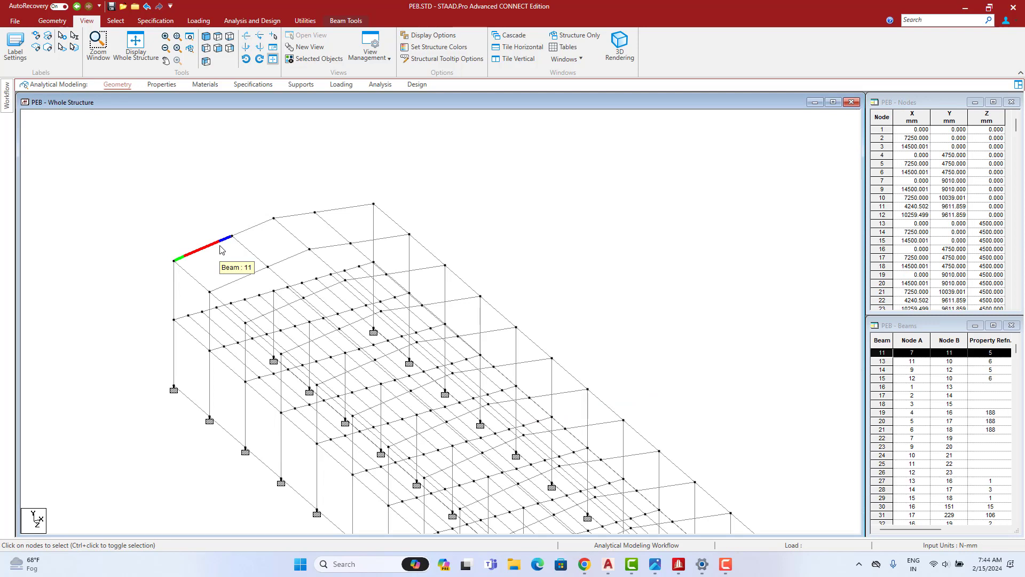
- Switch to the AutoCAD drawing and add an aligned dimension for the depth of rafter 04 at the second P1 purlin from the eave
{"action": "left_click", "coordinate": [608, 565]}
{"action": "scroll", "coordinate": [307, 331], "scroll_direction": "up", "scroll_amount": 3}
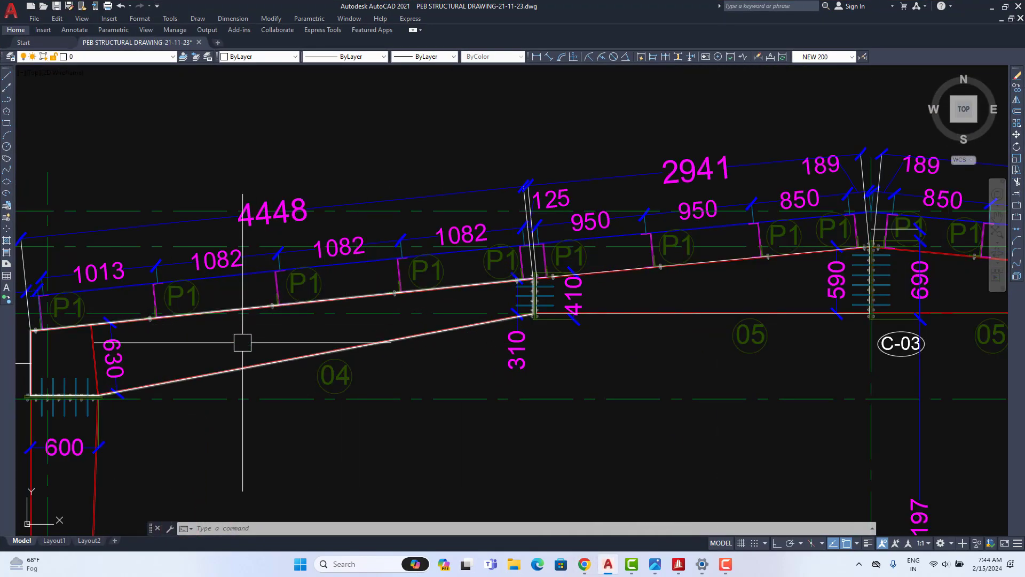
{"action": "middle_click_drag", "start_coordinate": [320, 340], "coordinate": [383, 318]}
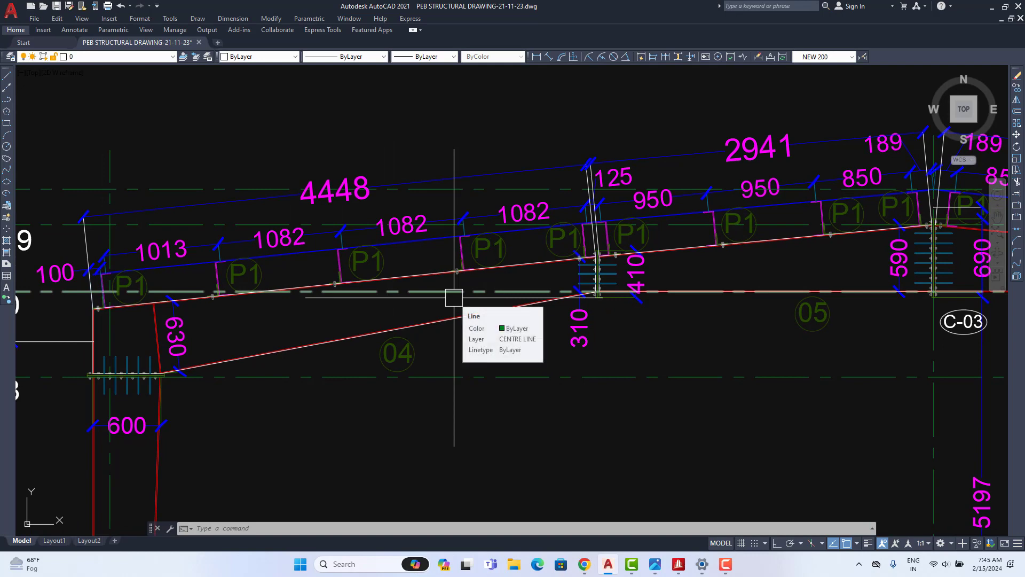
{"action": "middle_click_drag", "start_coordinate": [217, 348], "coordinate": [274, 313]}
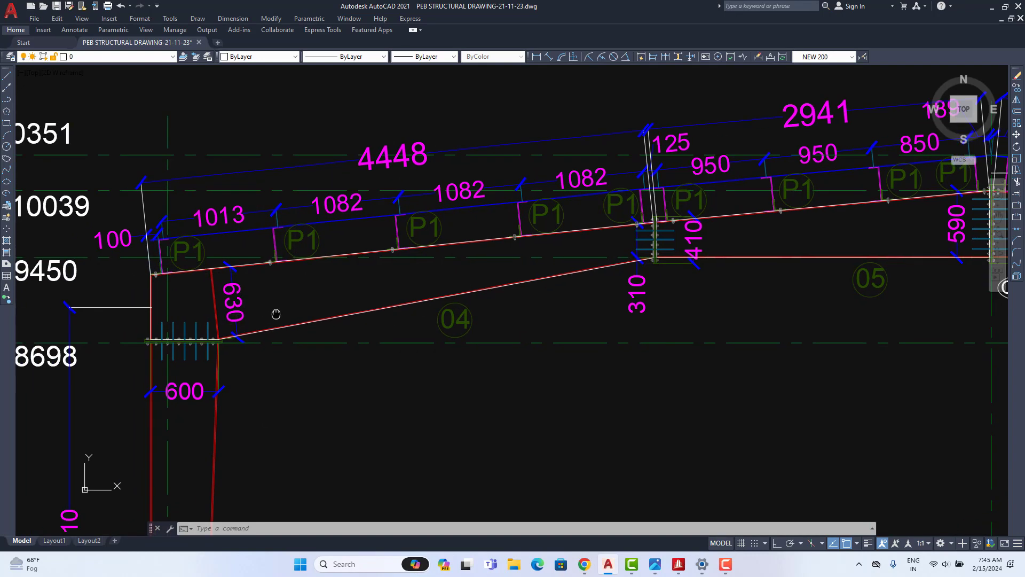
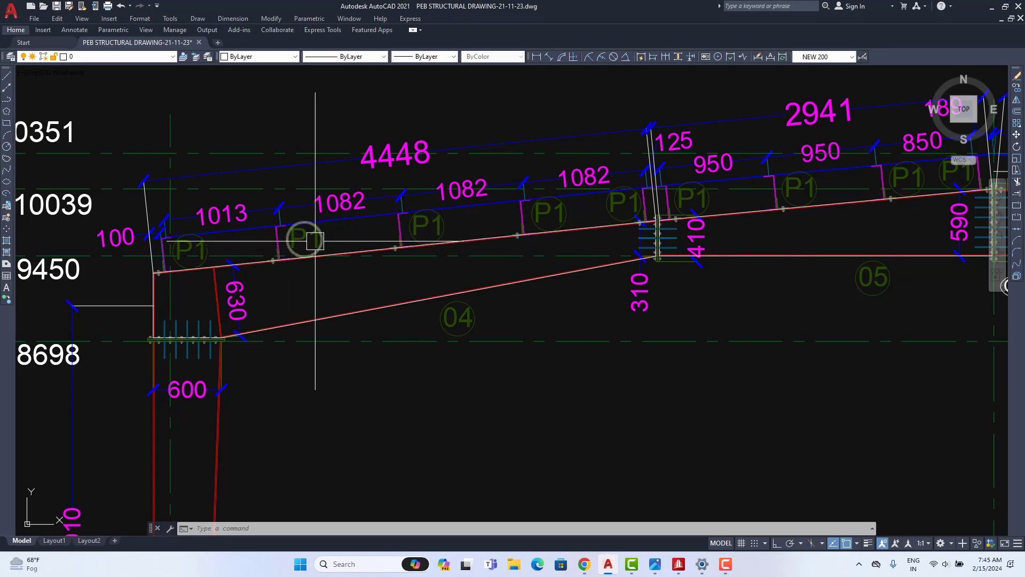
{"action": "left_click", "coordinate": [233, 19]}
{"action": "left_click", "coordinate": [243, 60]}
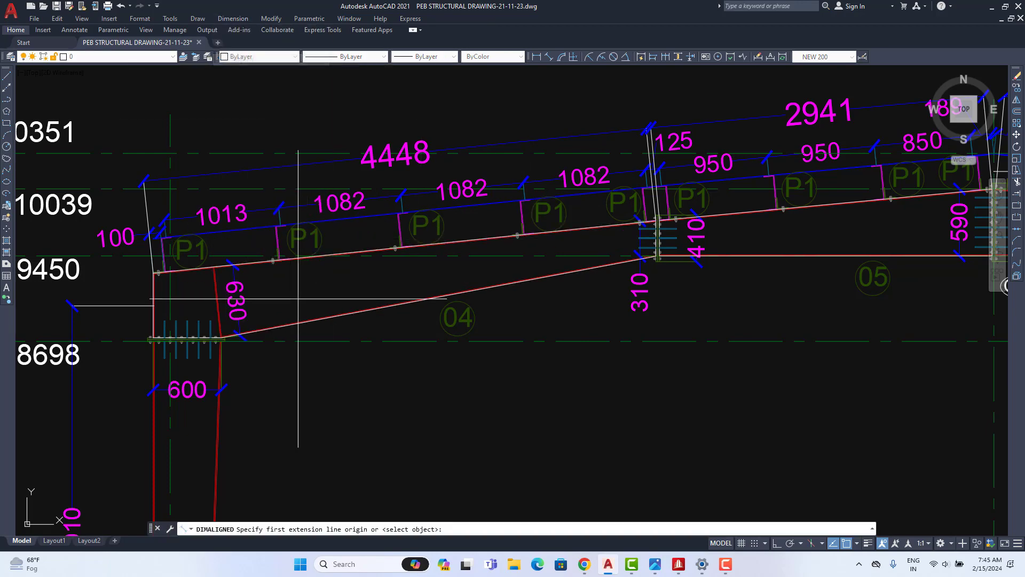
{"action": "scroll", "coordinate": [297, 297], "scroll_direction": "up", "scroll_amount": 4}
{"action": "left_click", "coordinate": [246, 199]}
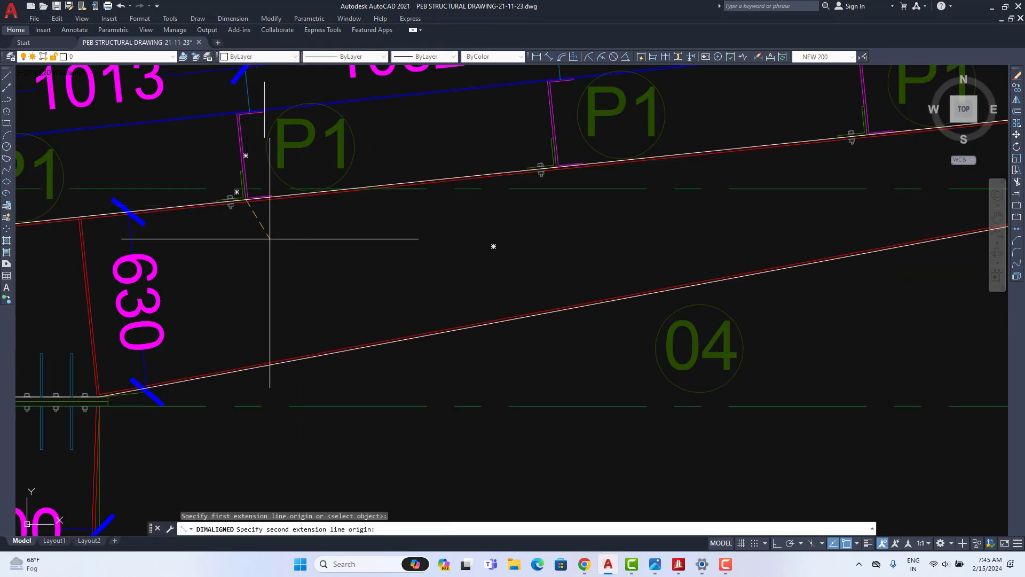
{"action": "left_click", "coordinate": [278, 363]}
{"action": "scroll", "coordinate": [278, 325], "scroll_direction": "down", "scroll_amount": 3}
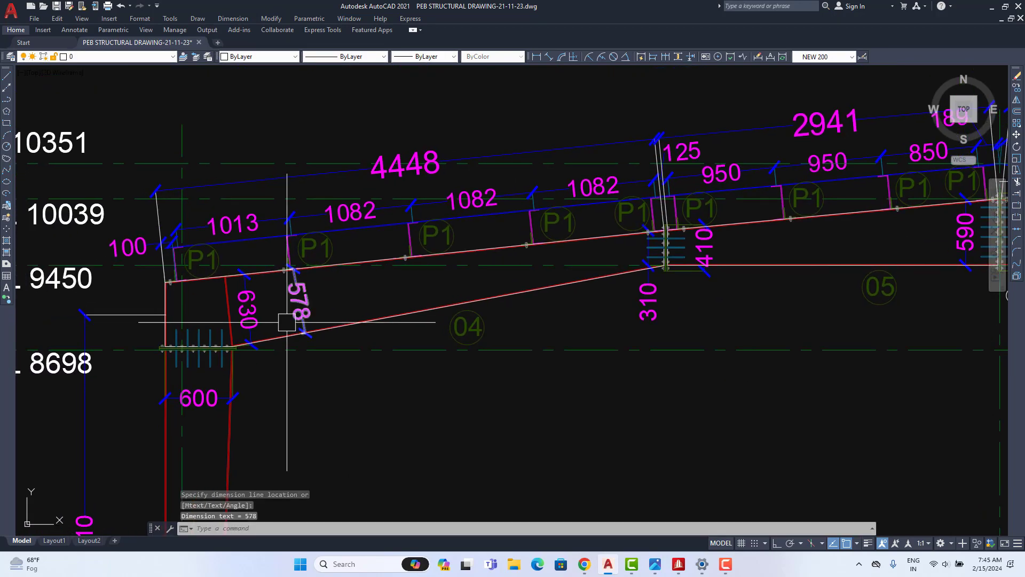
- Add an aligned dimension for the depth of rafter 04 at the third P1 purlin from the eave
{"action": "scroll", "coordinate": [291, 321], "scroll_direction": "up", "scroll_amount": 2}
{"action": "middle_click_drag", "start_coordinate": [365, 297], "coordinate": [341, 303]}
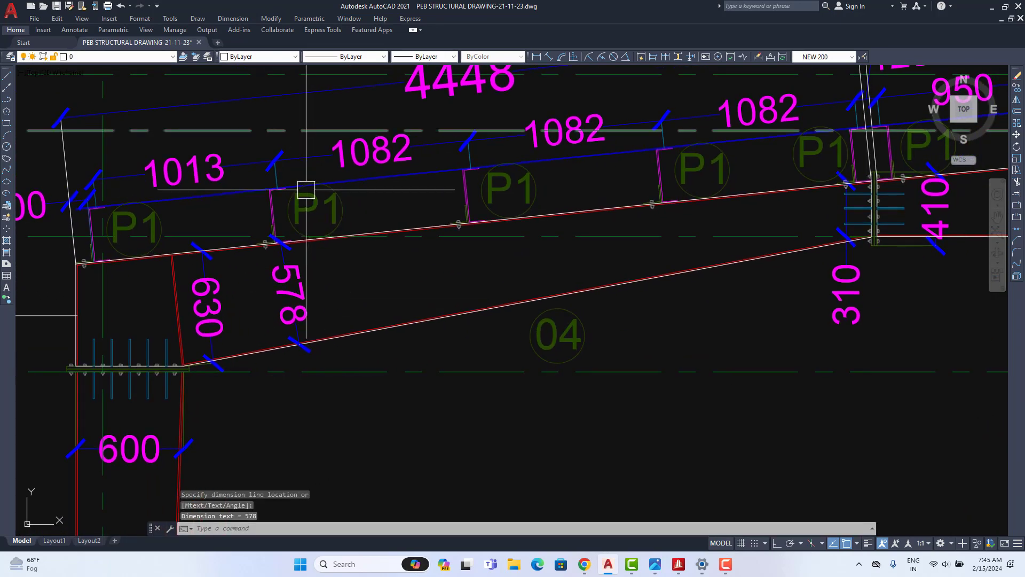
{"action": "left_click", "coordinate": [232, 18]}
{"action": "left_click", "coordinate": [242, 65]}
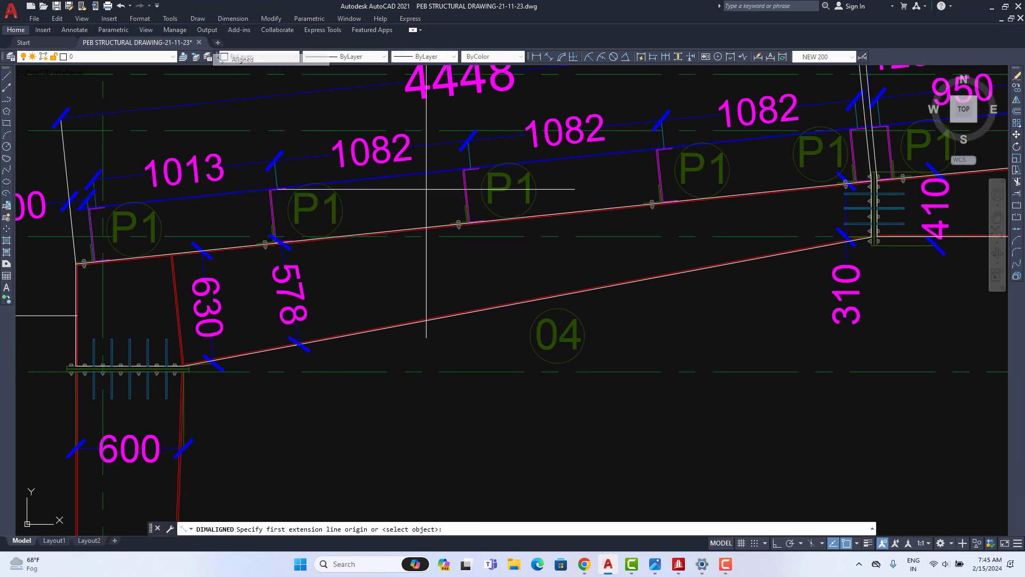
{"action": "left_click", "coordinate": [474, 224]}
{"action": "left_click", "coordinate": [495, 308]}
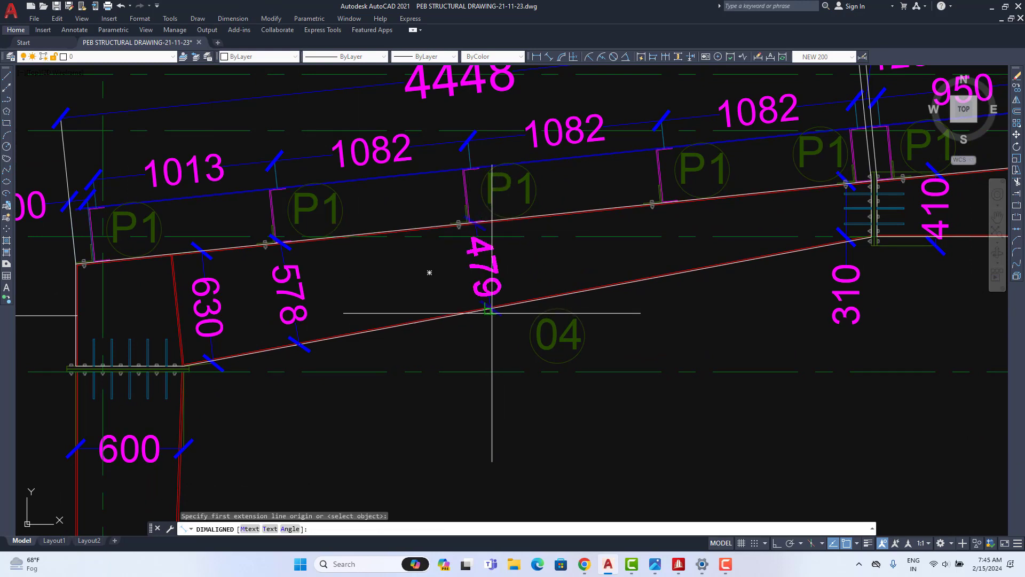
{"action": "left_click", "coordinate": [488, 309]}
- Add an aligned dimension for the depth of rafter 04 at the fourth P1 purlin from the eave
{"action": "middle_click_drag", "start_coordinate": [485, 288], "coordinate": [405, 306]}
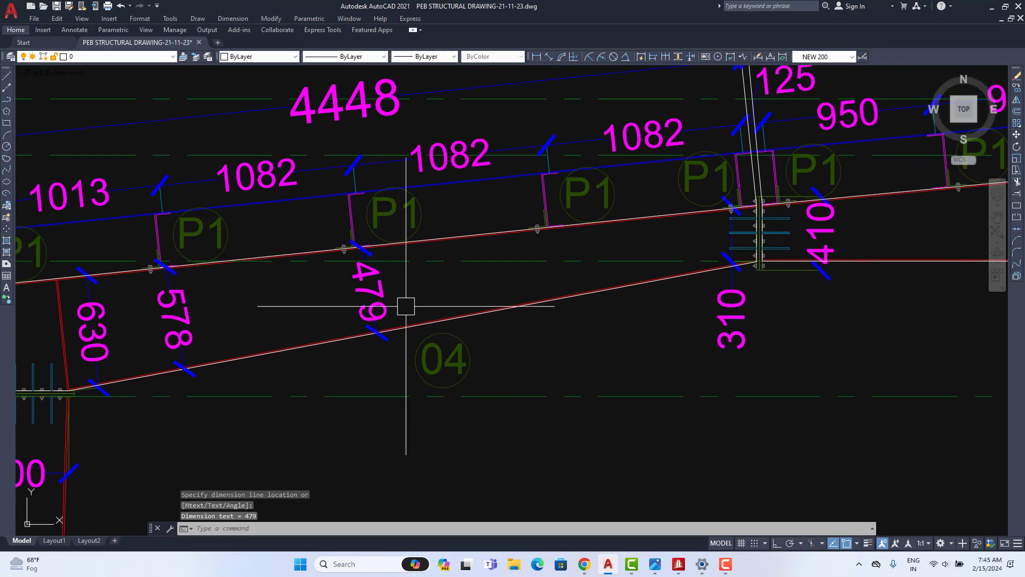
{"action": "left_click", "coordinate": [233, 18]}
{"action": "left_click", "coordinate": [243, 64]}
{"action": "scroll", "coordinate": [554, 231], "scroll_direction": "up", "scroll_amount": 2}
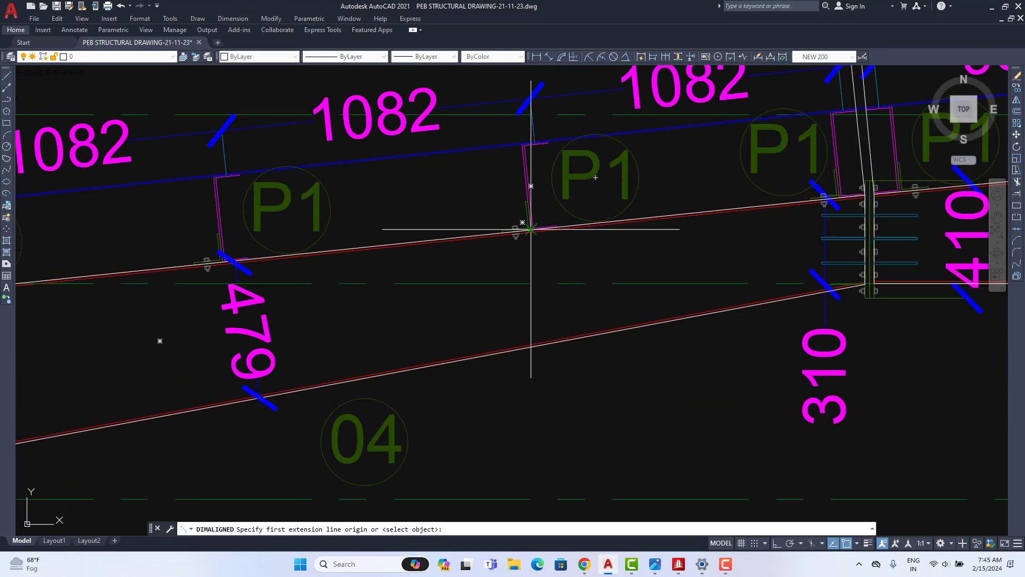
- Add an aligned dimension for the rafter depth at the purlin between the 479 and 310 dimensions, and switch to STAAD.Pro
{"action": "left_click", "coordinate": [532, 230]}
{"action": "scroll", "coordinate": [580, 302], "scroll_direction": "up", "scroll_amount": 3}
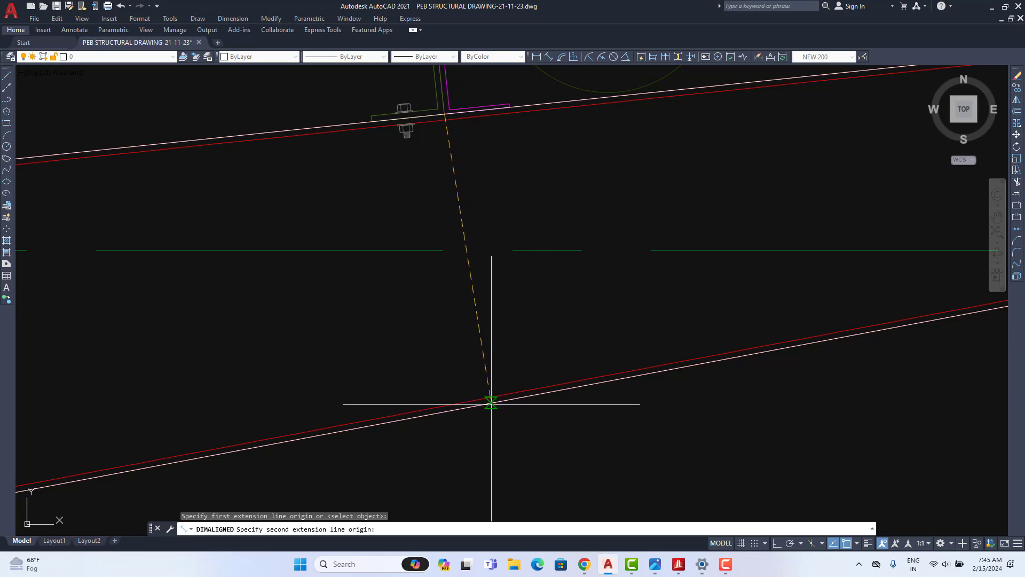
{"action": "left_click", "coordinate": [510, 398]}
{"action": "scroll", "coordinate": [497, 321], "scroll_direction": "down", "scroll_amount": 3}
{"action": "middle_click_drag", "start_coordinate": [507, 306], "coordinate": [585, 258]}
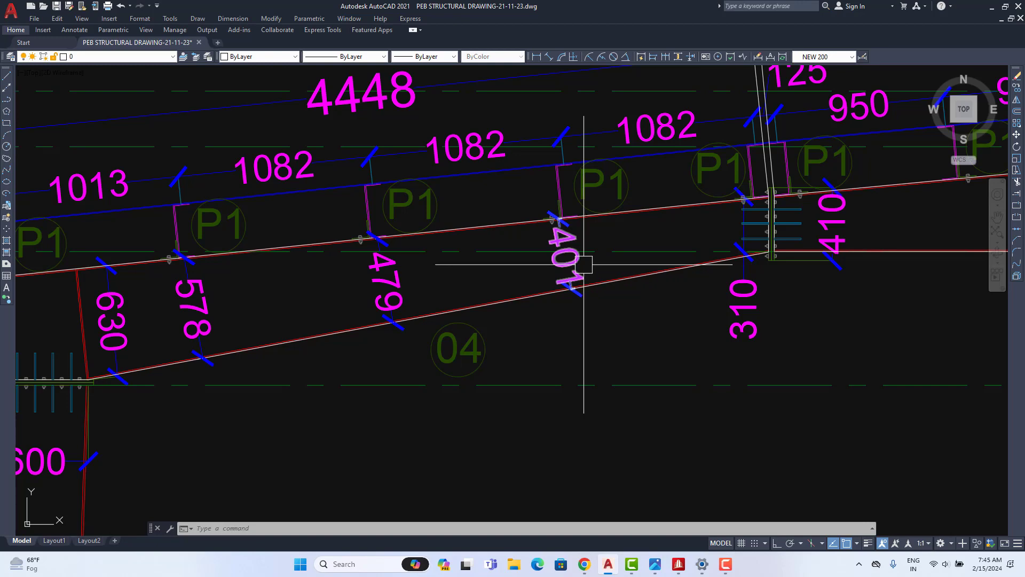
{"action": "key", "text": "alt+Tab"}
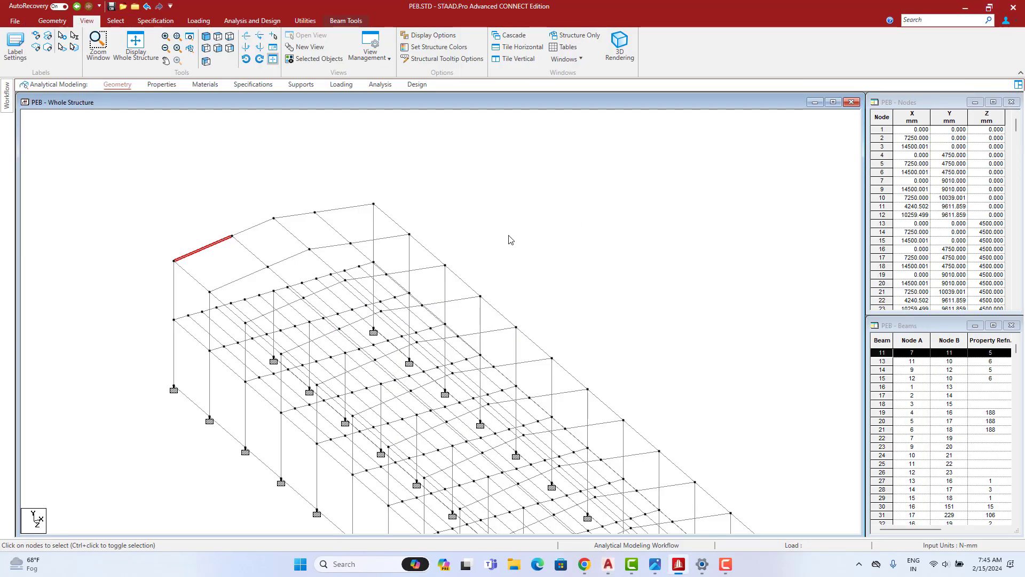
- Insert three equally spaced nodes into beam 11, the outer left rafter member of the end frame
{"action": "middle_click_drag", "start_coordinate": [496, 247], "coordinate": [576, 222]}
{"action": "left_click", "coordinate": [297, 219]}
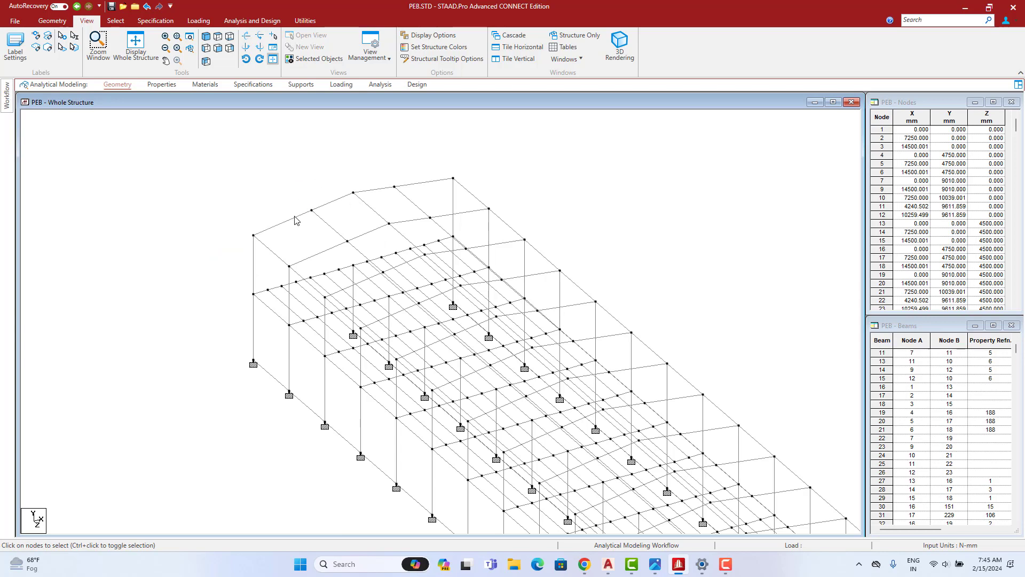
{"action": "left_click", "coordinate": [294, 219]}
{"action": "right_click", "coordinate": [291, 159]}
{"action": "left_click", "coordinate": [320, 263]}
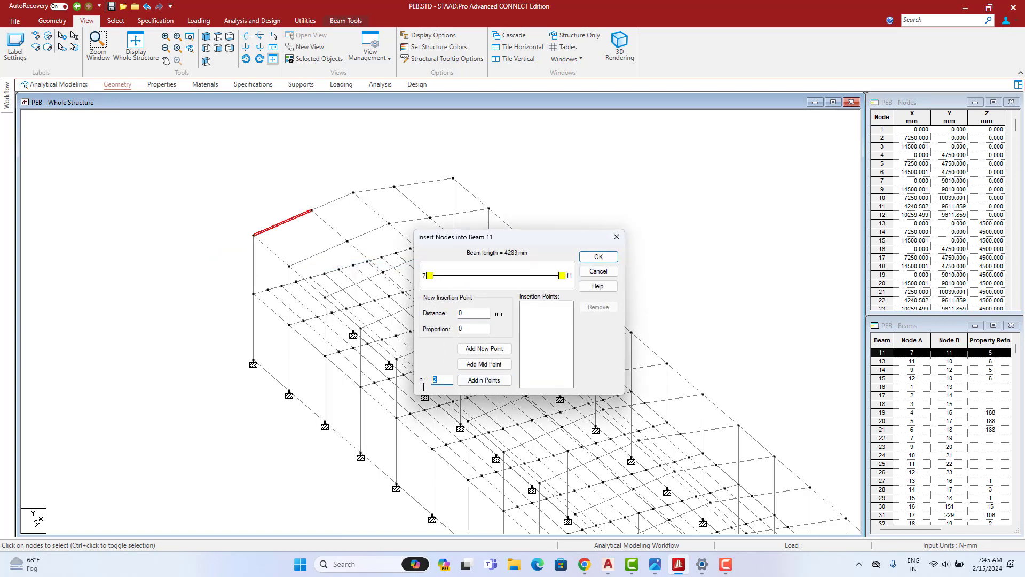
{"action": "type", "text": "3"}
{"action": "left_click", "coordinate": [484, 380]}
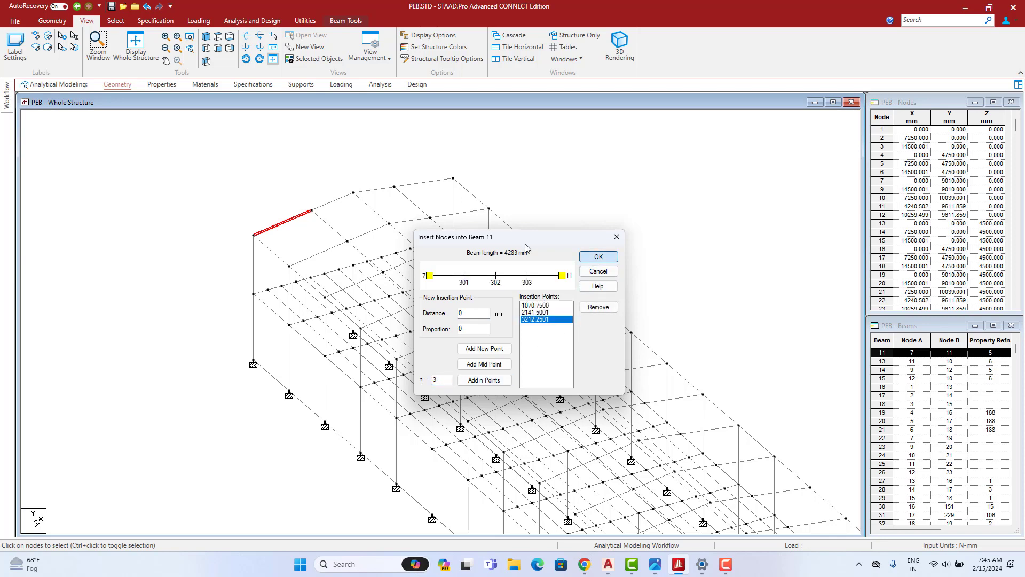
{"action": "key", "text": "Return"}
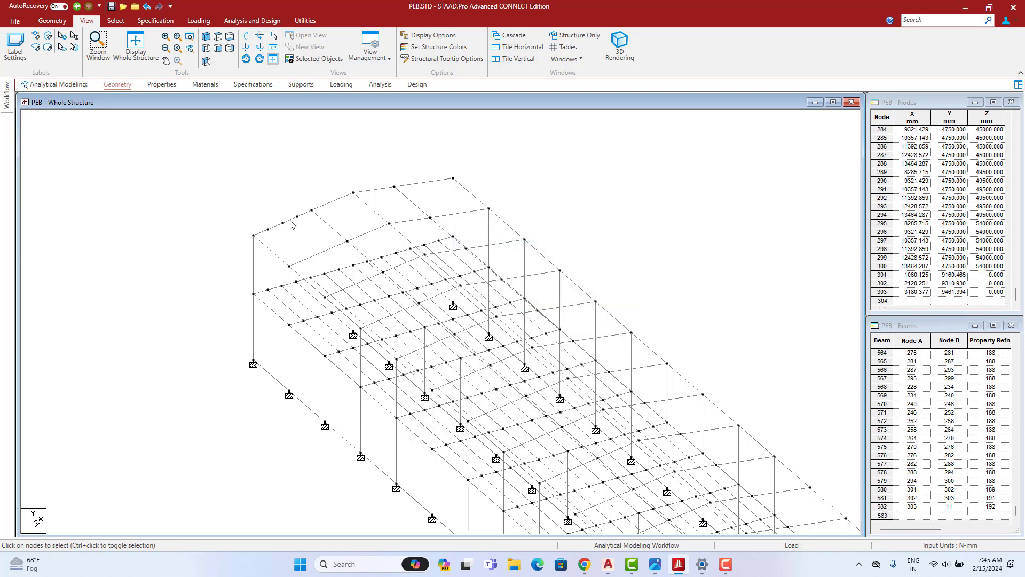
- Render the divided rafter members in 3D and examine the tapered profile at the segment joints
{"action": "left_click_drag", "start_coordinate": [193, 170], "coordinate": [326, 247]}
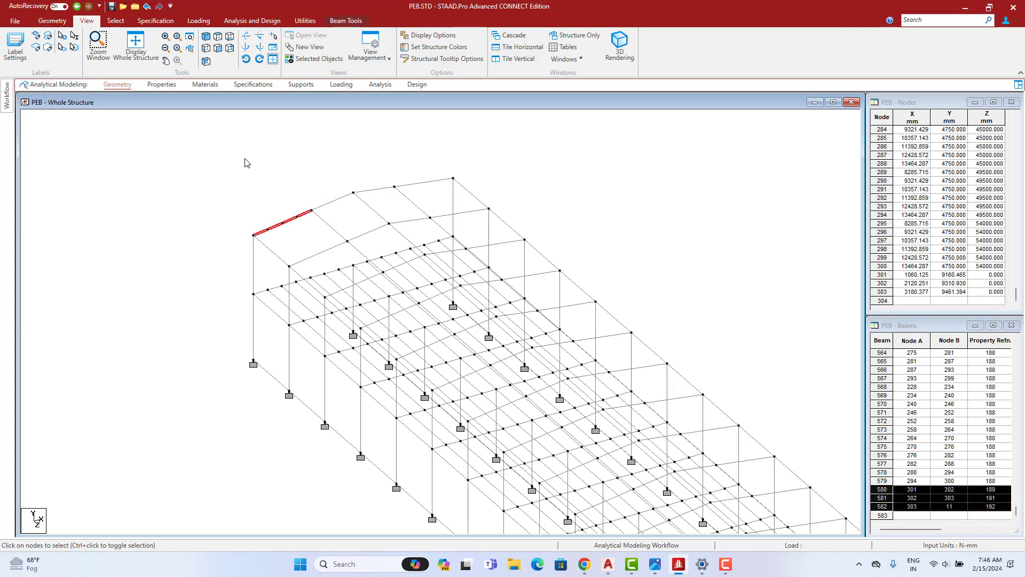
{"action": "right_click", "coordinate": [245, 159]}
{"action": "left_click", "coordinate": [277, 439]}
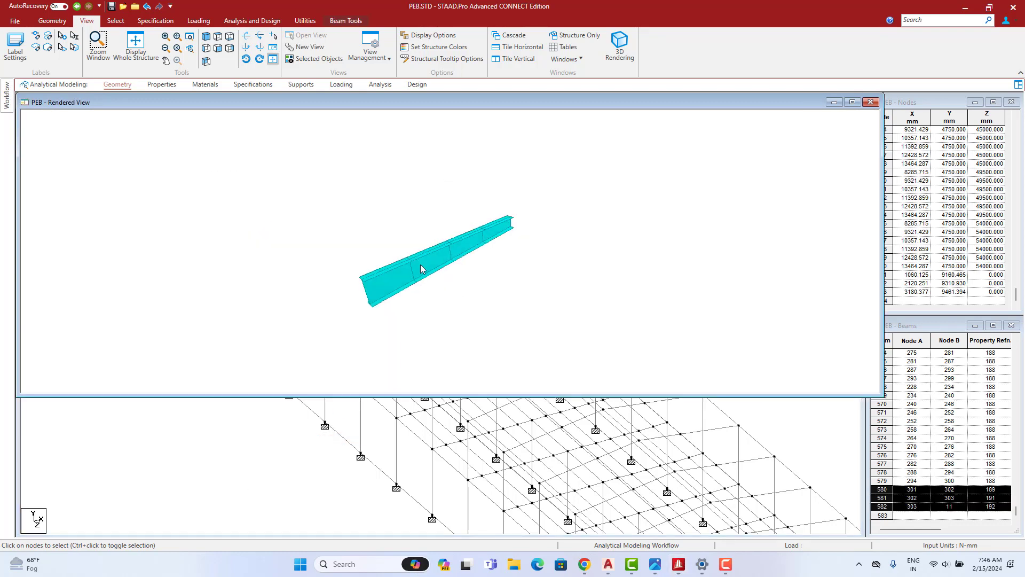
{"action": "left_click", "coordinate": [852, 102]}
{"action": "left_click_drag", "start_coordinate": [517, 273], "coordinate": [542, 300]}
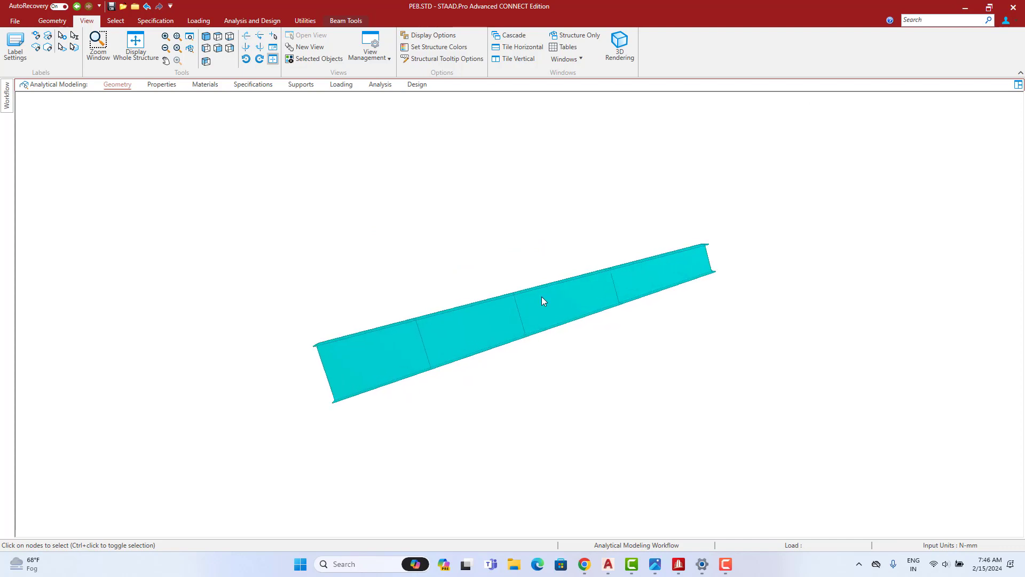
{"action": "scroll", "coordinate": [542, 301], "scroll_direction": "up", "scroll_amount": 5}
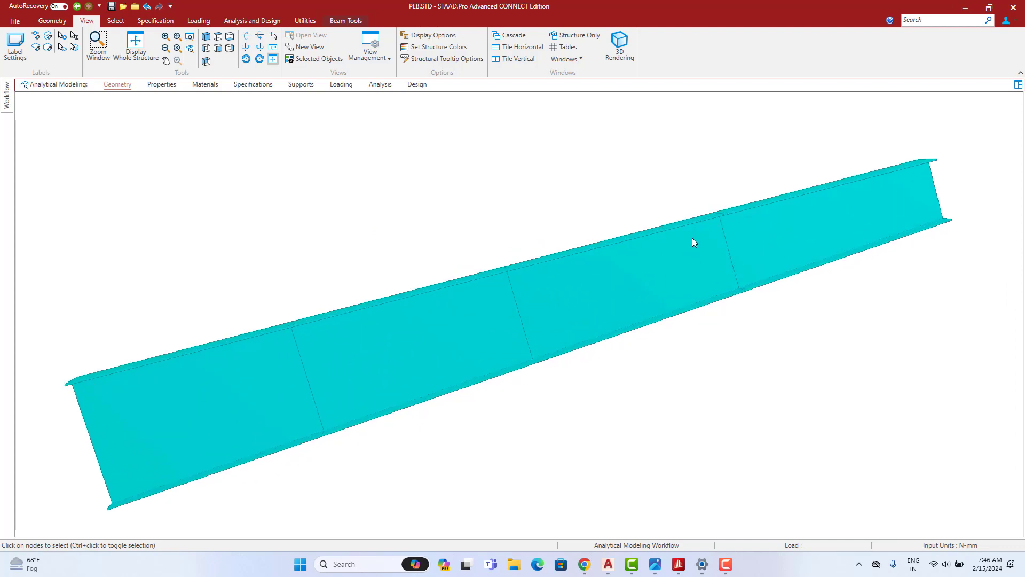
{"action": "left_click_drag", "start_coordinate": [693, 242], "coordinate": [494, 406]}
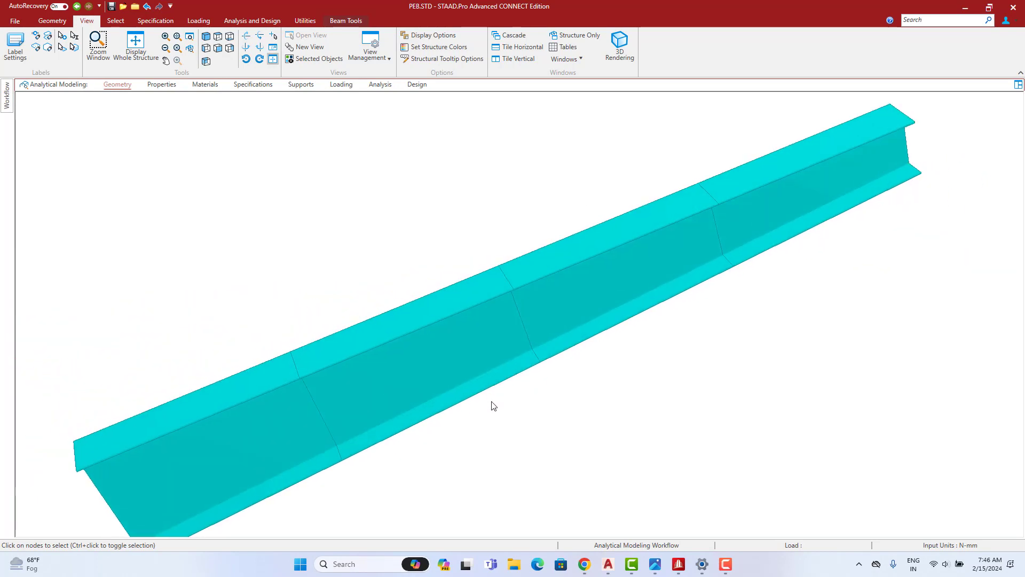
{"action": "middle_click_drag", "start_coordinate": [493, 406], "coordinate": [491, 394]}
- Check the property references on the divided rafter in the Properties page and undo the node insertion
{"action": "left_click", "coordinate": [169, 84]}
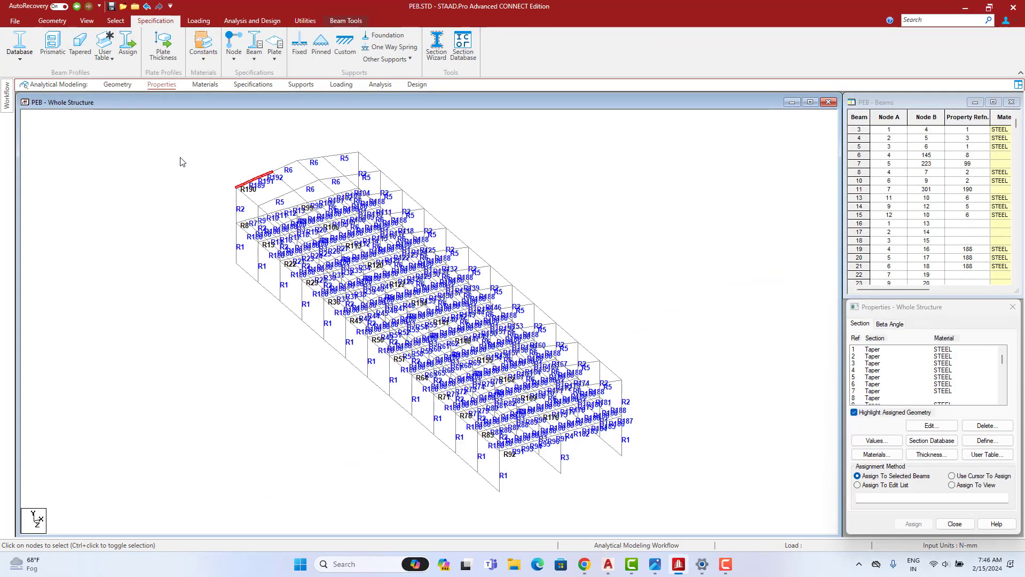
{"action": "left_click", "coordinate": [207, 162]}
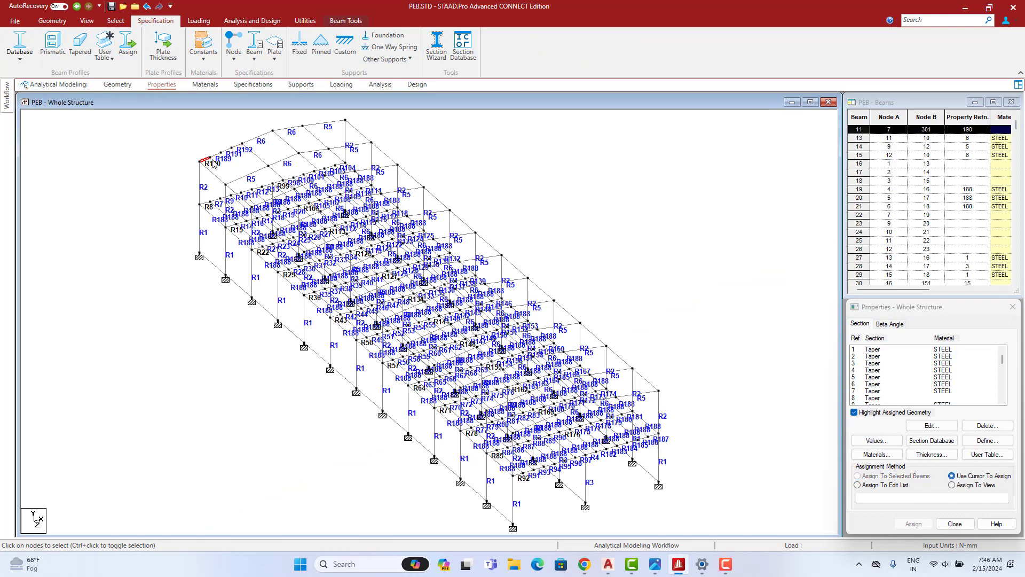
{"action": "left_click", "coordinate": [171, 136]}
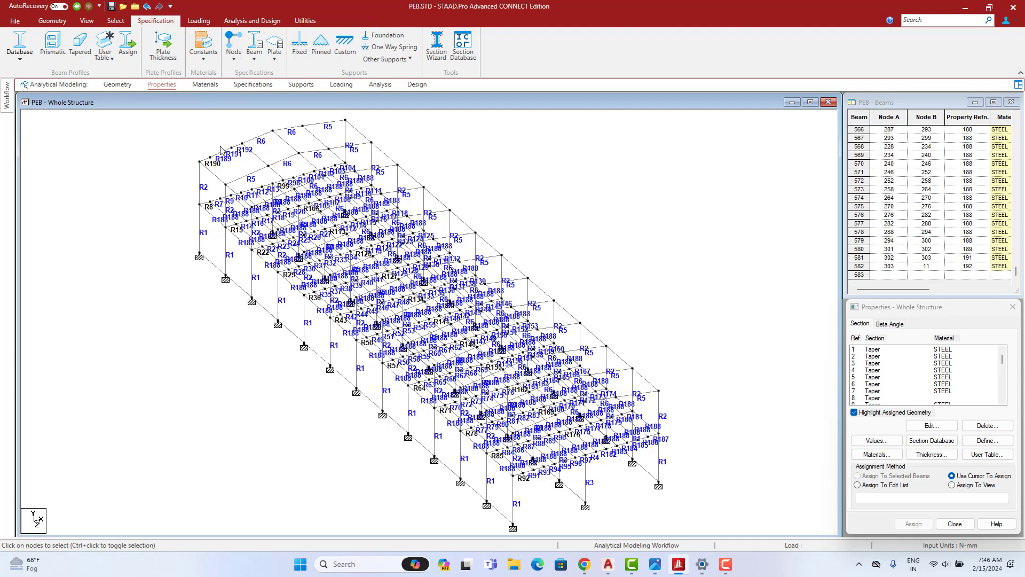
{"action": "key", "text": "ctrl+z"}
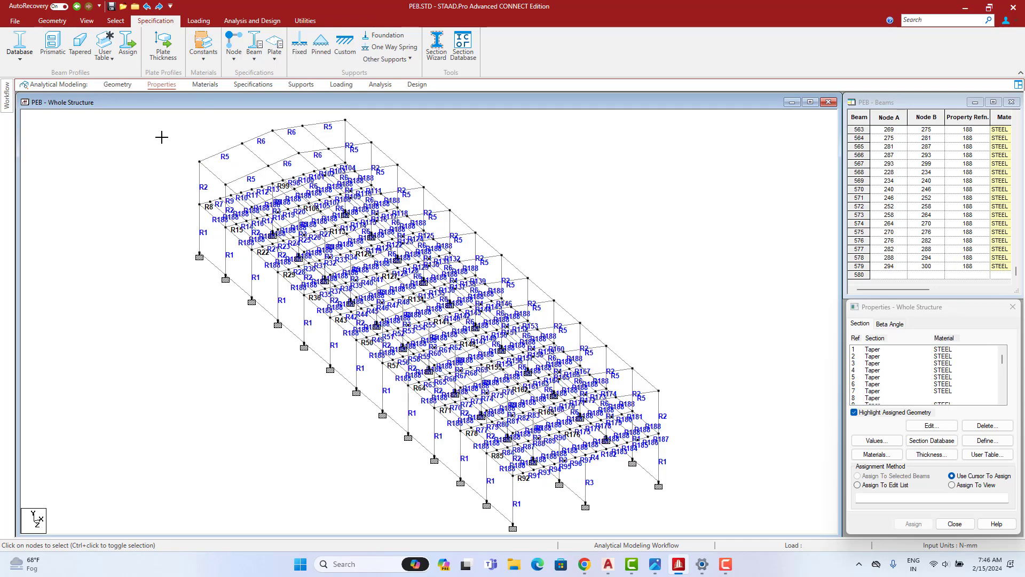
- In the front view, select the outer R5 rafter members and add three equally spaced nodes to the left one
{"action": "left_click", "coordinate": [87, 20]}
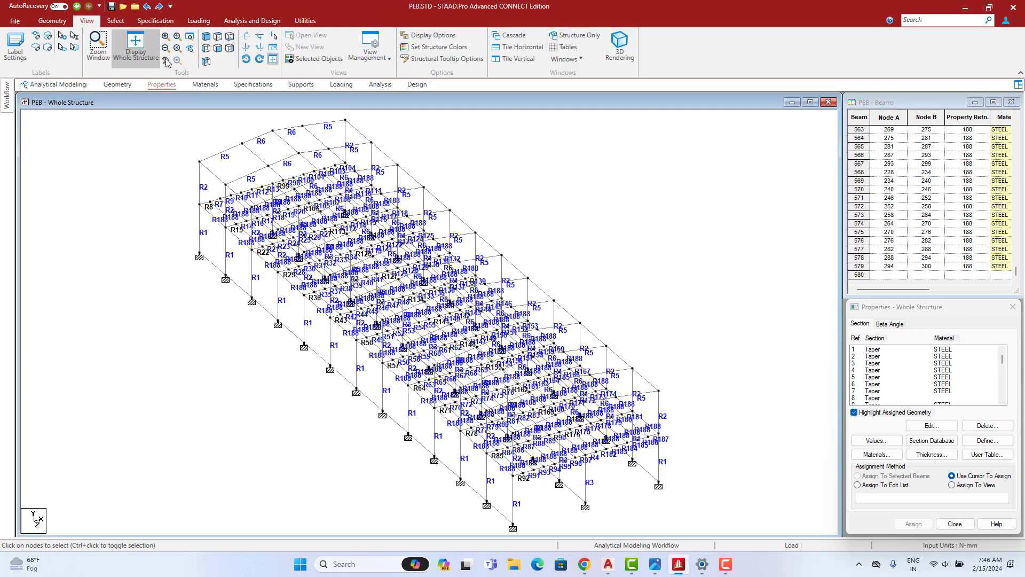
{"action": "left_click", "coordinate": [218, 48]}
{"action": "left_click", "coordinate": [214, 154]}
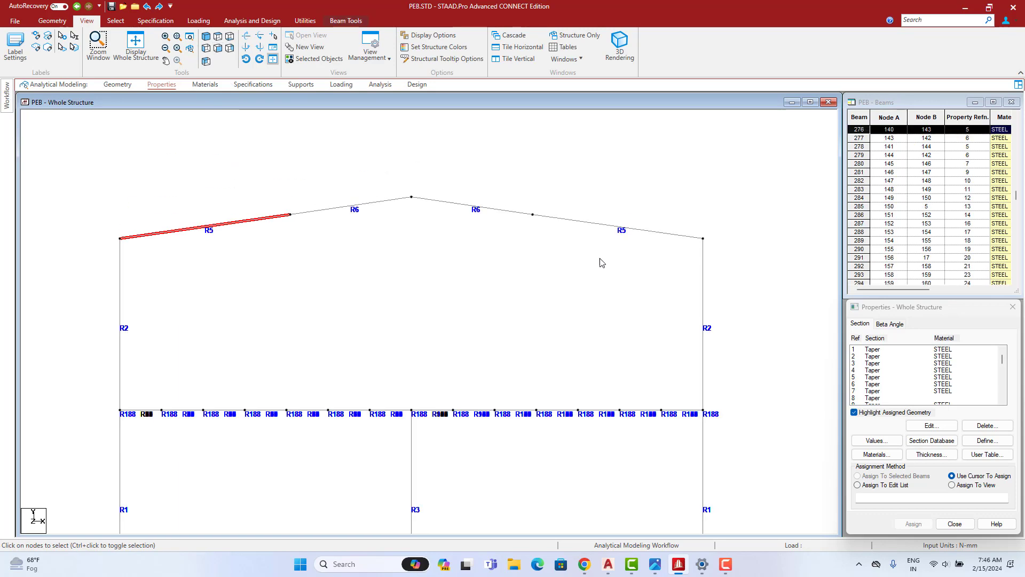
{"action": "left_click", "coordinate": [597, 228], "text": "ctrl"}
{"action": "right_click", "coordinate": [547, 126]}
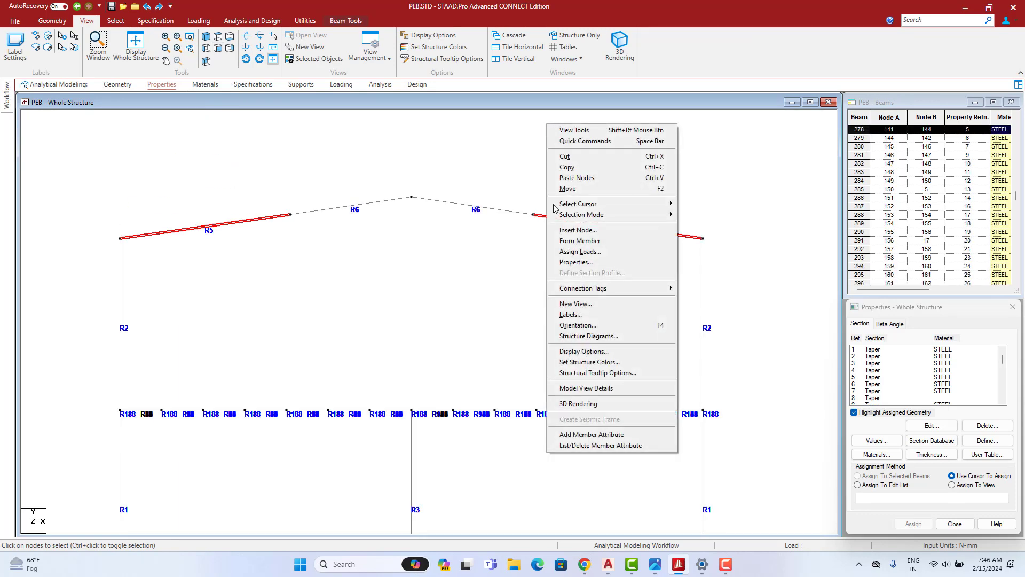
{"action": "left_click", "coordinate": [563, 235]}
{"action": "left_click", "coordinate": [481, 309]}
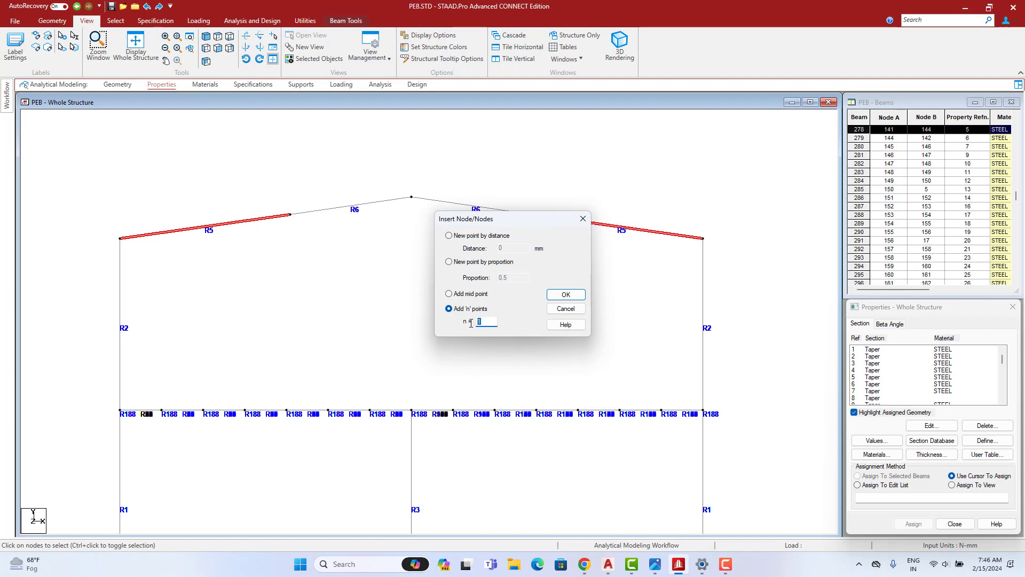
{"action": "left_click", "coordinate": [566, 295]}
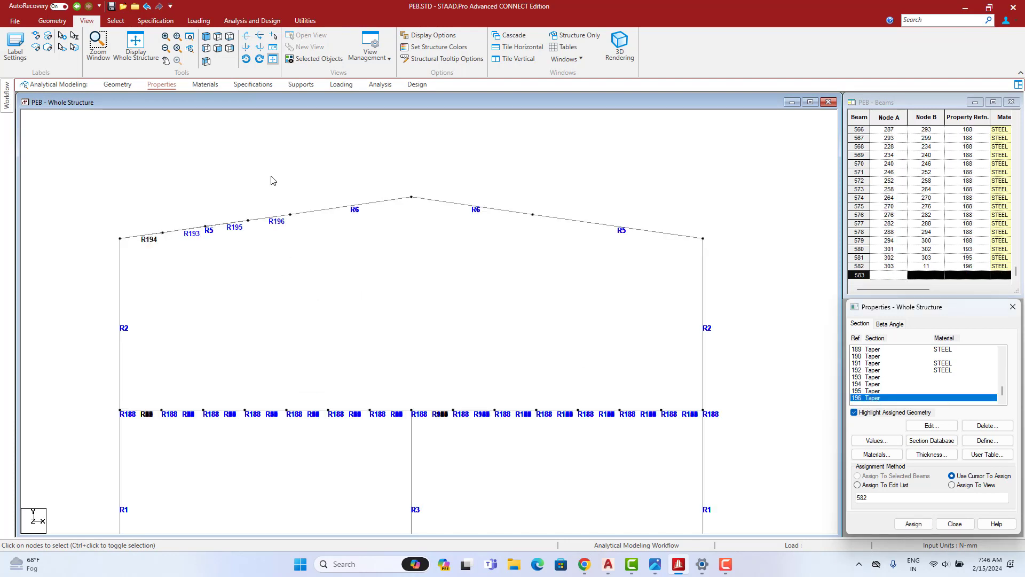
- Select the three new nodes on the left rafter using the Nodes Cursor
{"action": "right_click", "coordinate": [245, 147]}
{"action": "mouse_move", "coordinate": [284, 216]}
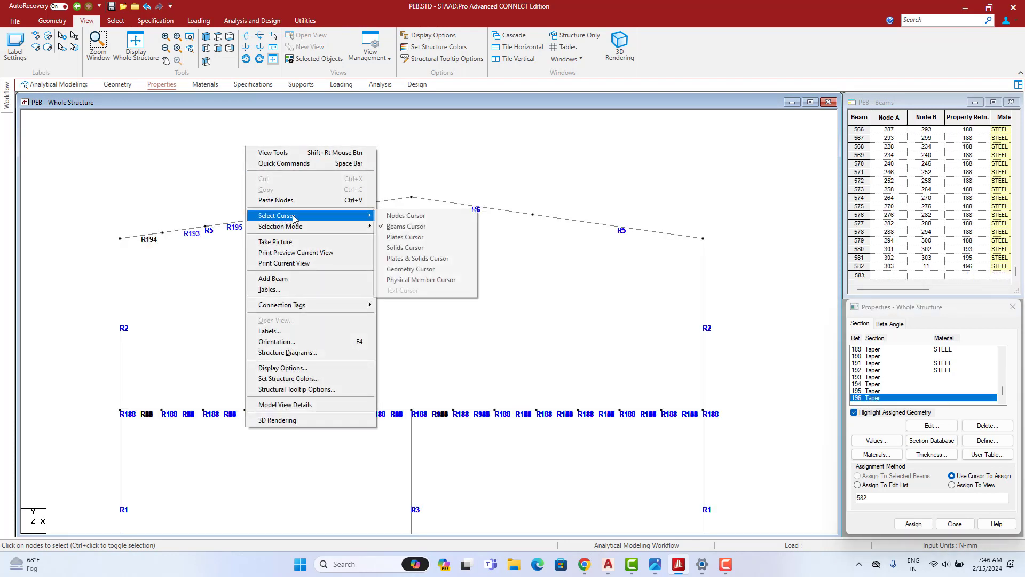
{"action": "left_click", "coordinate": [398, 217]}
{"action": "left_click_drag", "start_coordinate": [151, 261], "coordinate": [151, 260]}
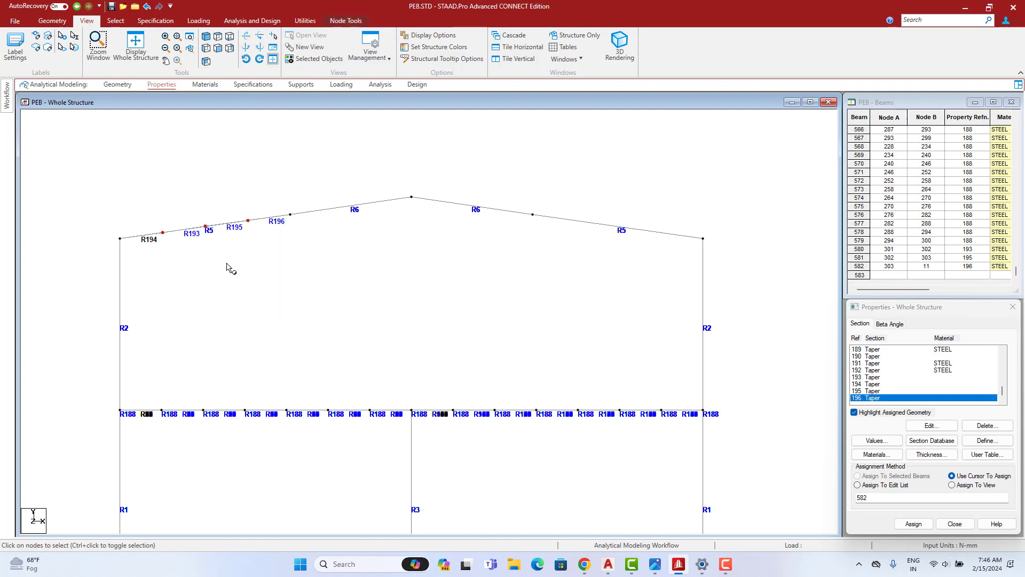
{"action": "middle_click_drag", "start_coordinate": [634, 226], "coordinate": [602, 272]}
{"action": "scroll", "coordinate": [629, 243], "scroll_direction": "up", "scroll_amount": 3}
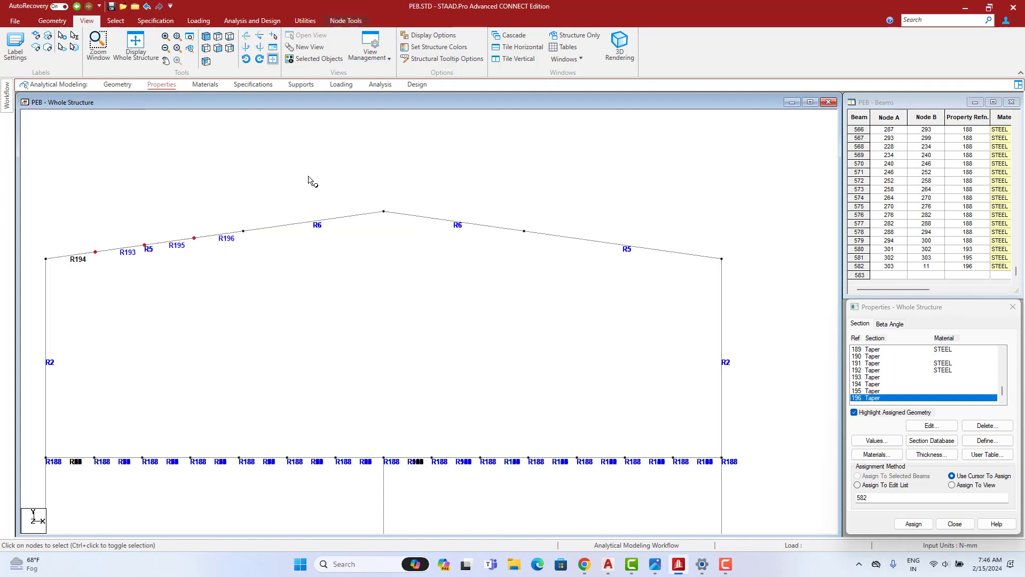
{"action": "middle_click_drag", "start_coordinate": [402, 215], "coordinate": [442, 191]}
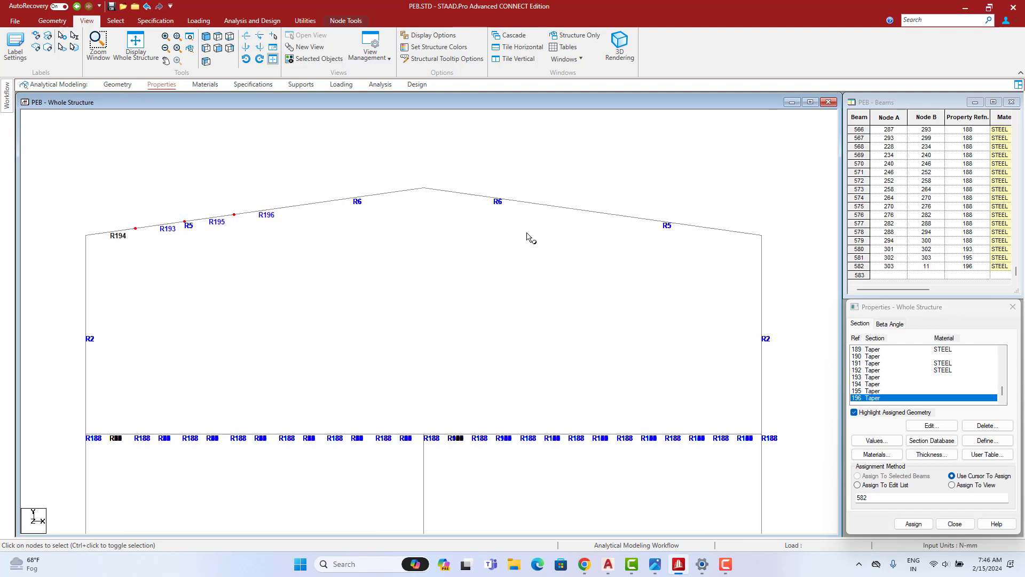
- Select the outer right rafter member (R5) and insert three equally spaced nodes into it
{"action": "left_click", "coordinate": [567, 176]}
{"action": "middle_click_drag", "start_coordinate": [609, 214], "coordinate": [602, 220]}
{"action": "left_click", "coordinate": [623, 224]}
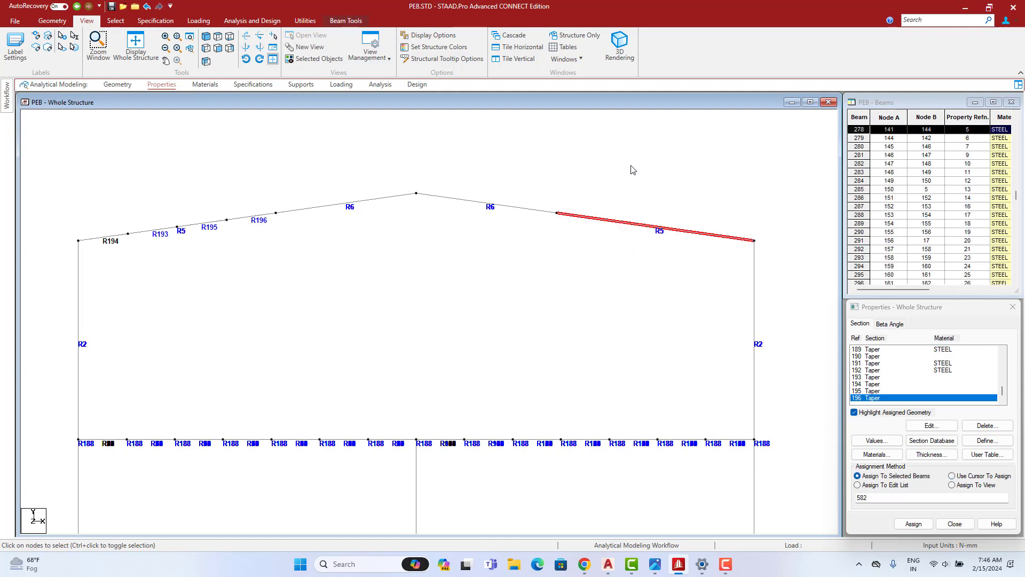
{"action": "right_click", "coordinate": [624, 147]}
{"action": "left_click", "coordinate": [653, 252]}
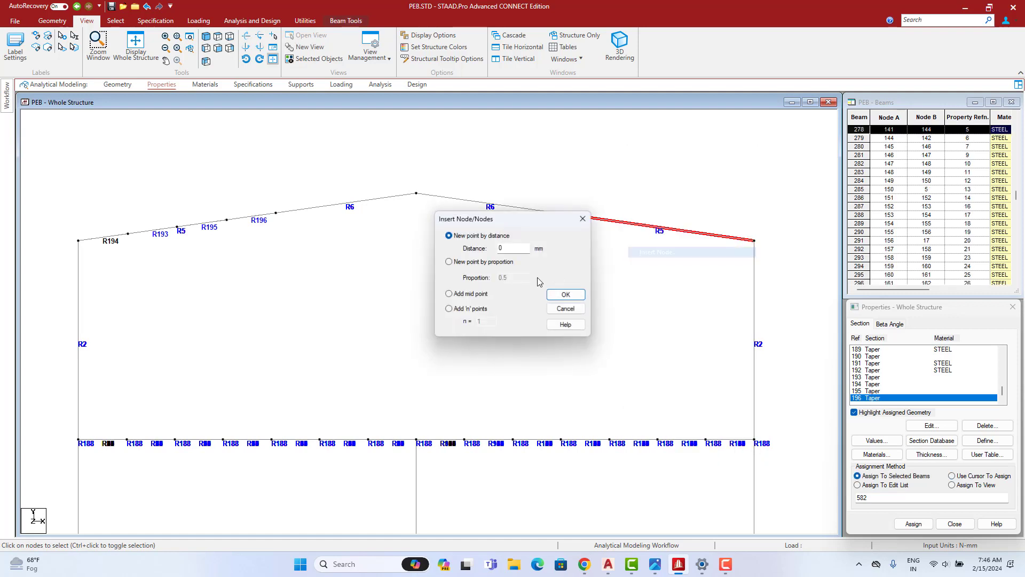
{"action": "left_click", "coordinate": [474, 308]}
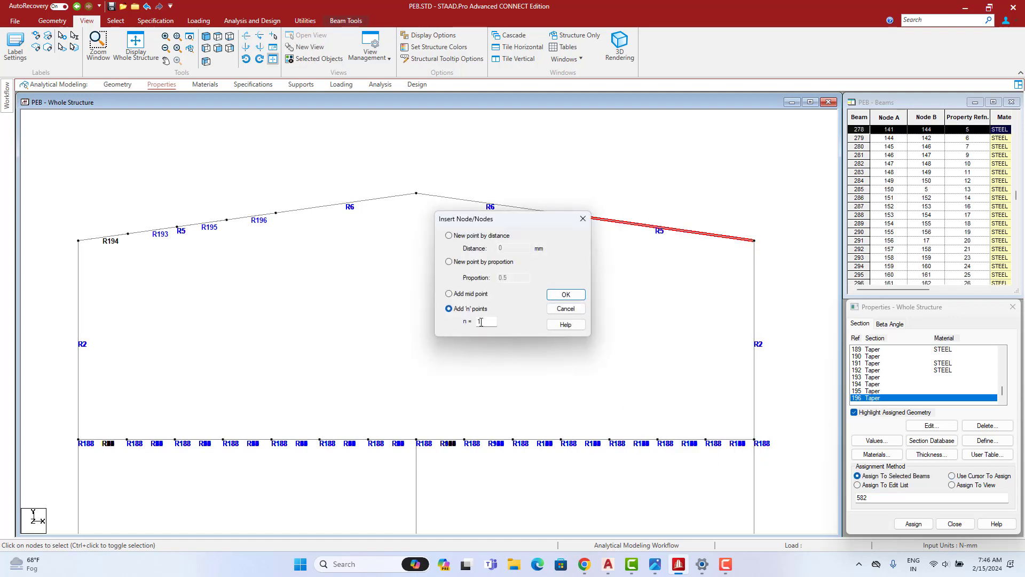
{"action": "left_click", "coordinate": [566, 295]}
- Select the six inserted nodes on the left and right rafters using the Nodes Cursor
{"action": "right_click", "coordinate": [553, 154]}
{"action": "mouse_move", "coordinate": [668, 223]}
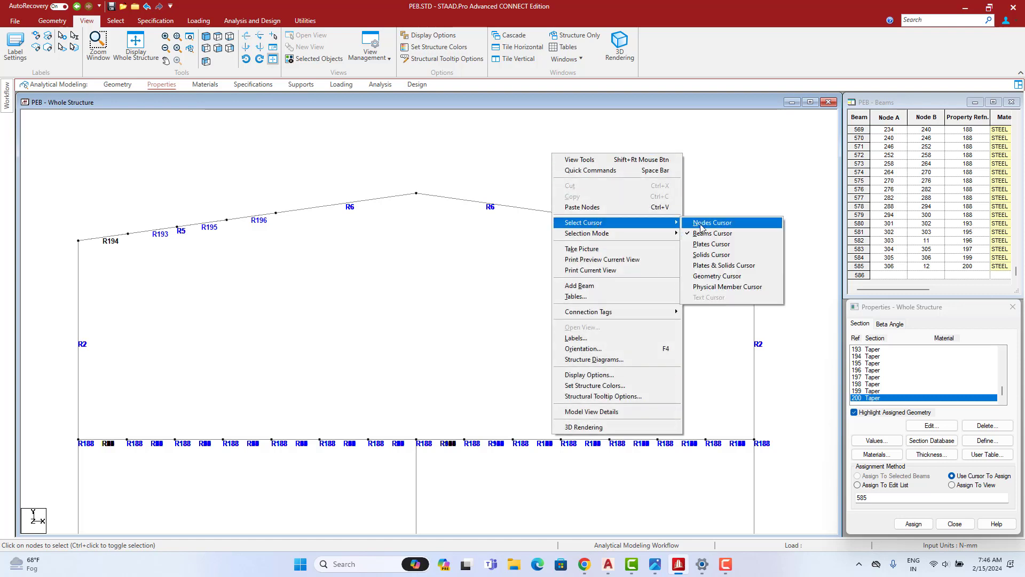
{"action": "left_click", "coordinate": [701, 224]}
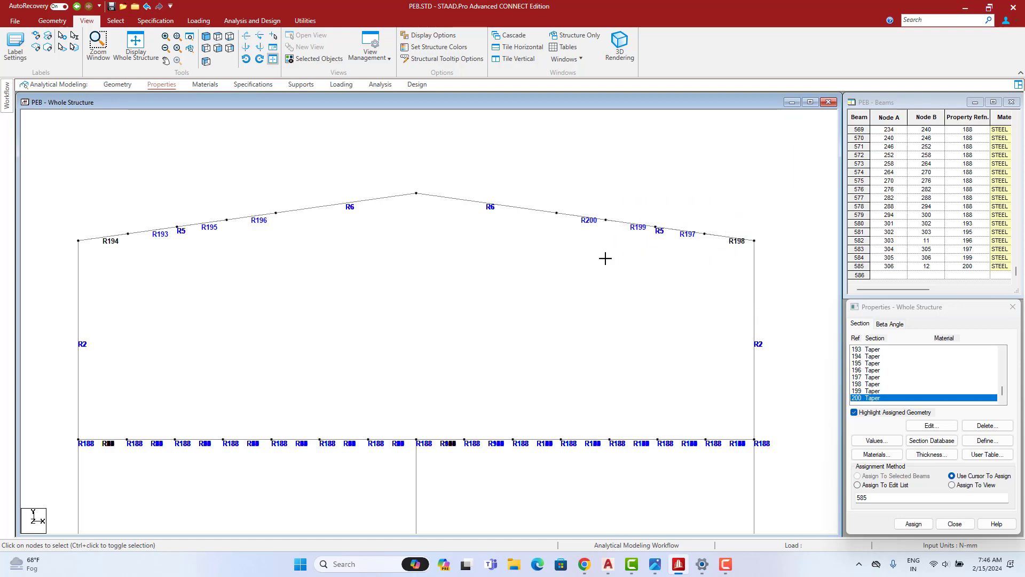
{"action": "left_click_drag", "start_coordinate": [596, 260], "coordinate": [596, 262]}
{"action": "left_click_drag", "start_coordinate": [233, 209], "coordinate": [126, 268]}
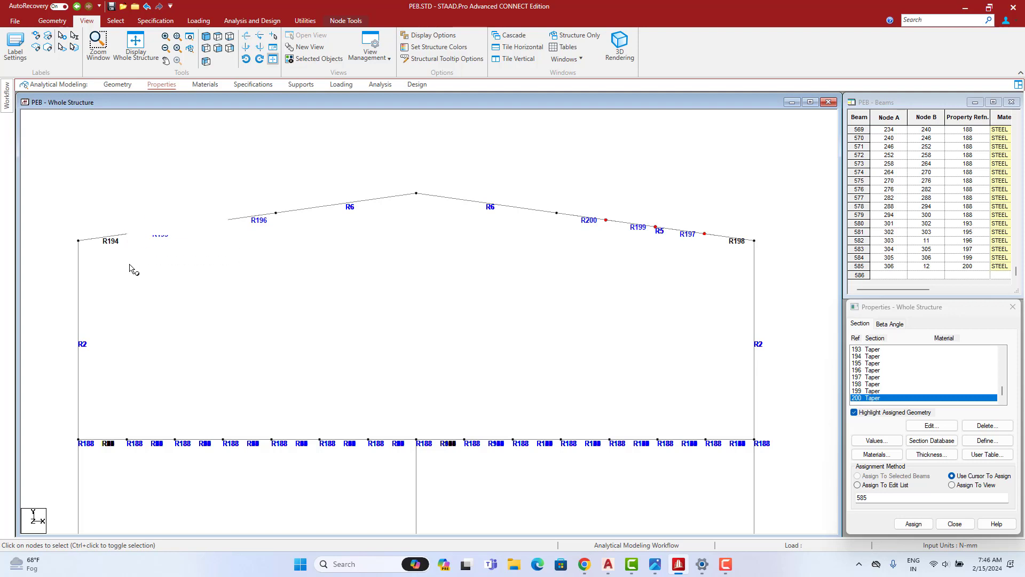
- Try to connect the selected rafter nodes with beams along the Z axis
{"action": "left_click", "coordinate": [52, 22]}
{"action": "left_click", "coordinate": [281, 39]}
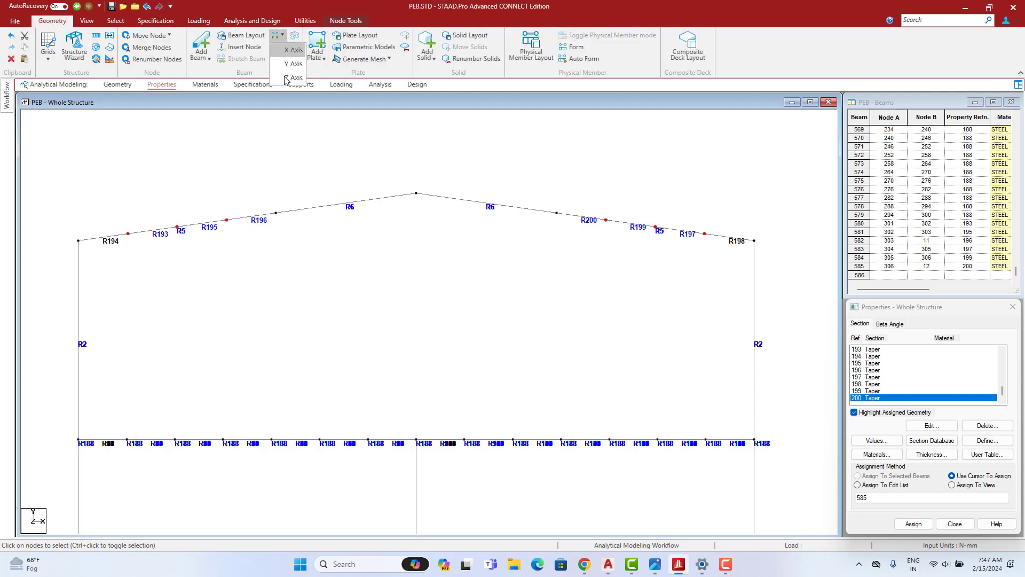
{"action": "left_click", "coordinate": [287, 80]}
{"action": "left_click", "coordinate": [538, 302]}
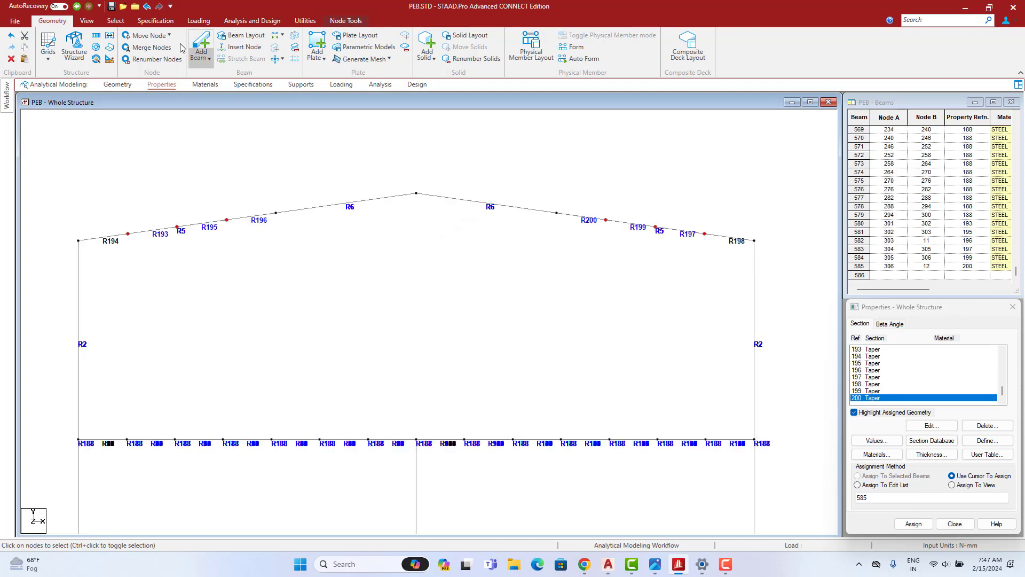
- Return to the isometric view and check the rafter nodes across the frames
{"action": "left_click", "coordinate": [87, 21]}
{"action": "left_click", "coordinate": [211, 46]}
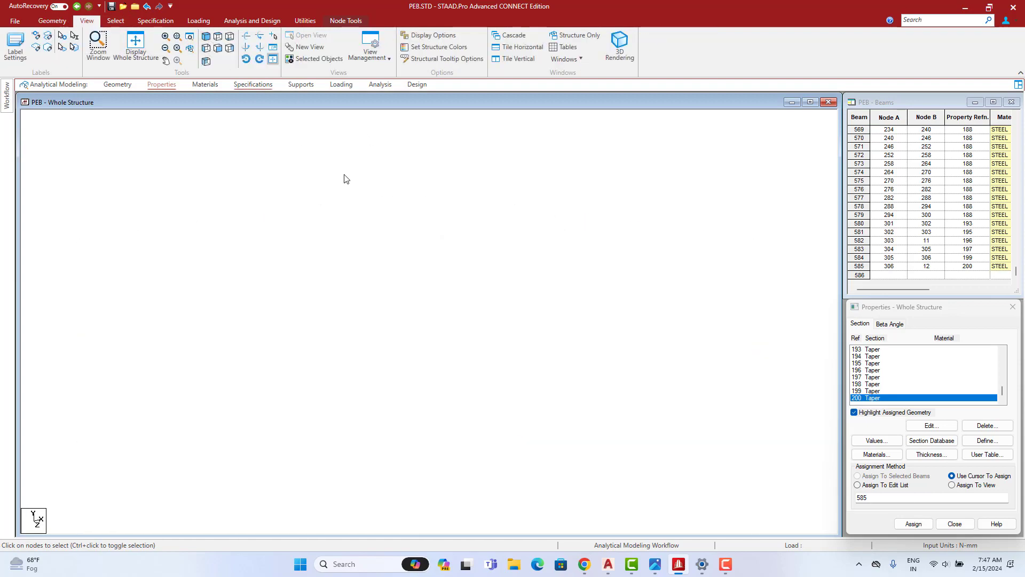
{"action": "middle_click_drag", "start_coordinate": [447, 238], "coordinate": [440, 262]}
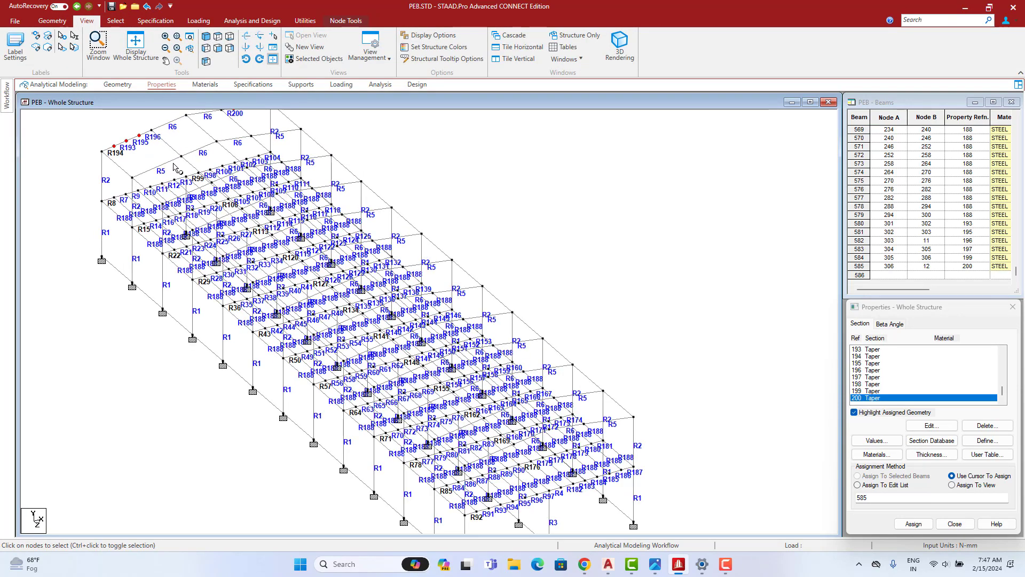
- Undo the node insertions on the outer left and right rafter members of the end frame
{"action": "middle_click_drag", "start_coordinate": [260, 114], "coordinate": [261, 163]}
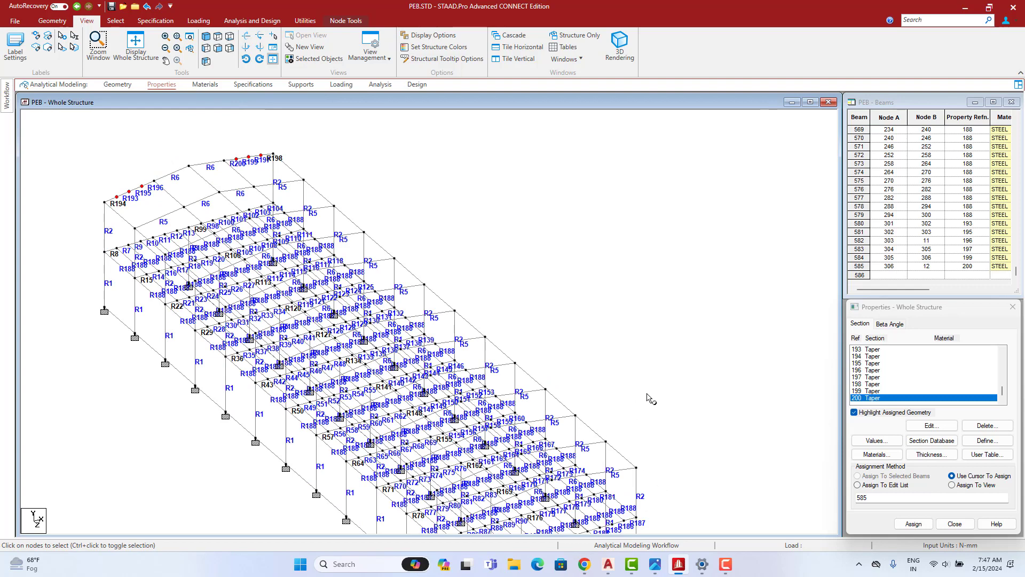
{"action": "key", "text": "ctrl+z"}
{"action": "key", "text": "ctrl+z"}
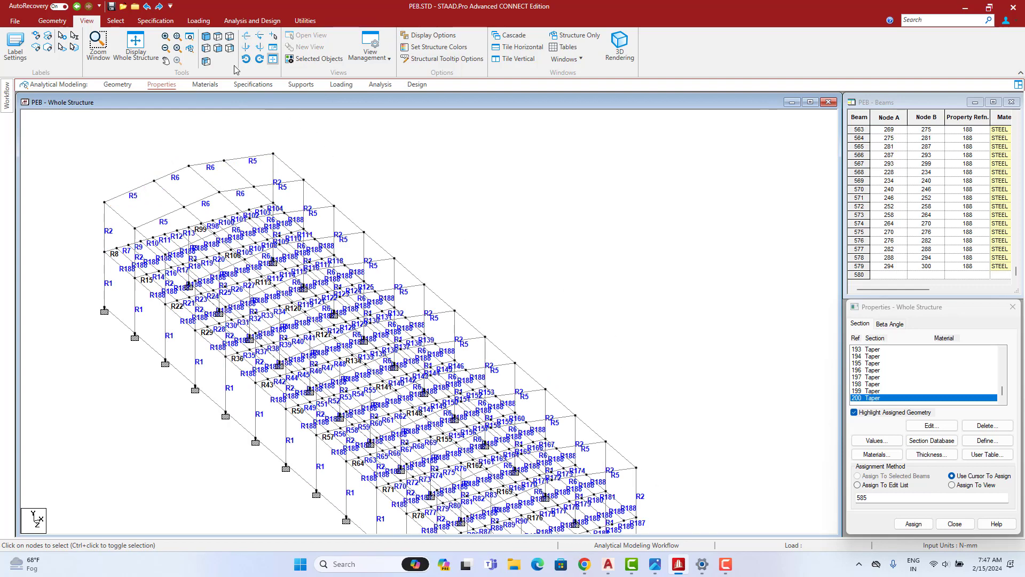
- Try to insert equally spaced nodes into the left outer rafter members (R5) of all frames at once, selecting them in the front view
{"action": "left_click", "coordinate": [223, 48]}
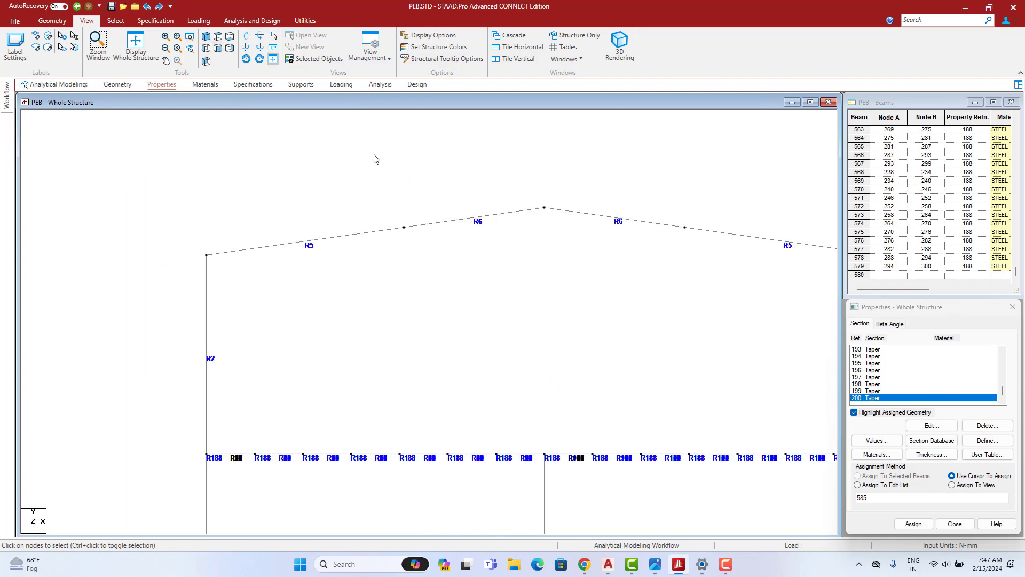
{"action": "left_click_drag", "start_coordinate": [374, 158], "coordinate": [252, 306]}
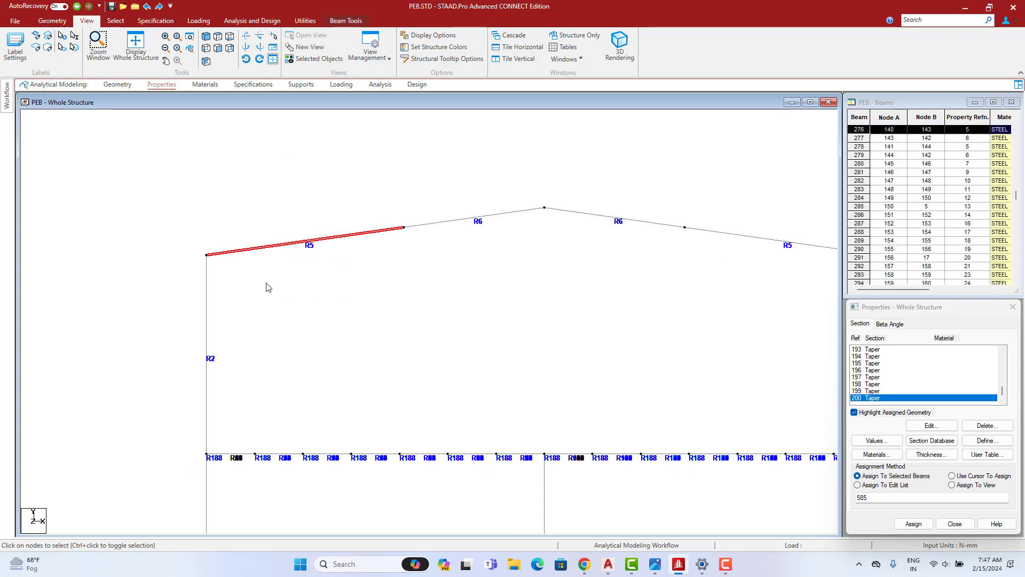
{"action": "left_click", "coordinate": [206, 36]}
{"action": "right_click", "coordinate": [551, 184]}
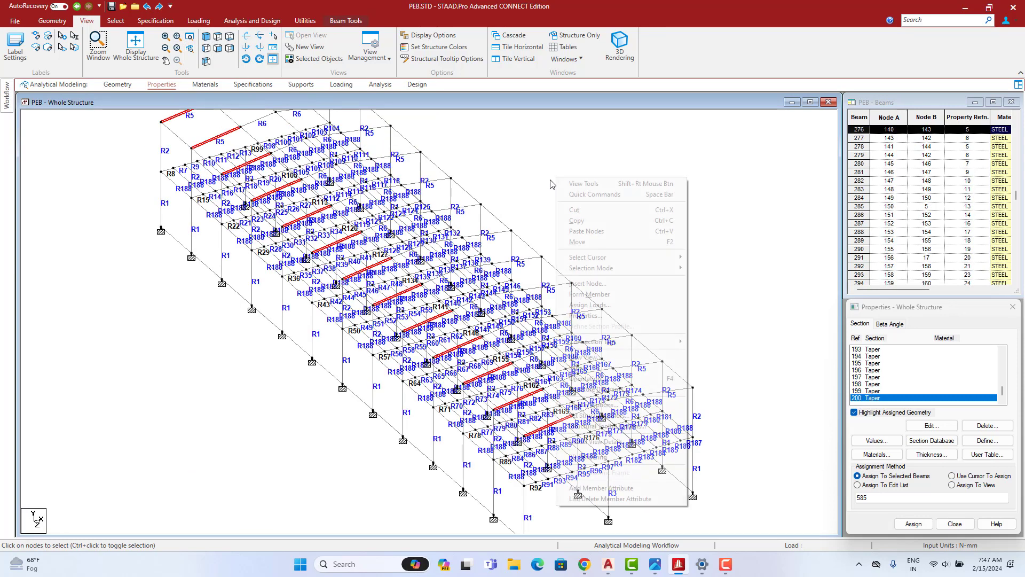
{"action": "left_click", "coordinate": [587, 284]}
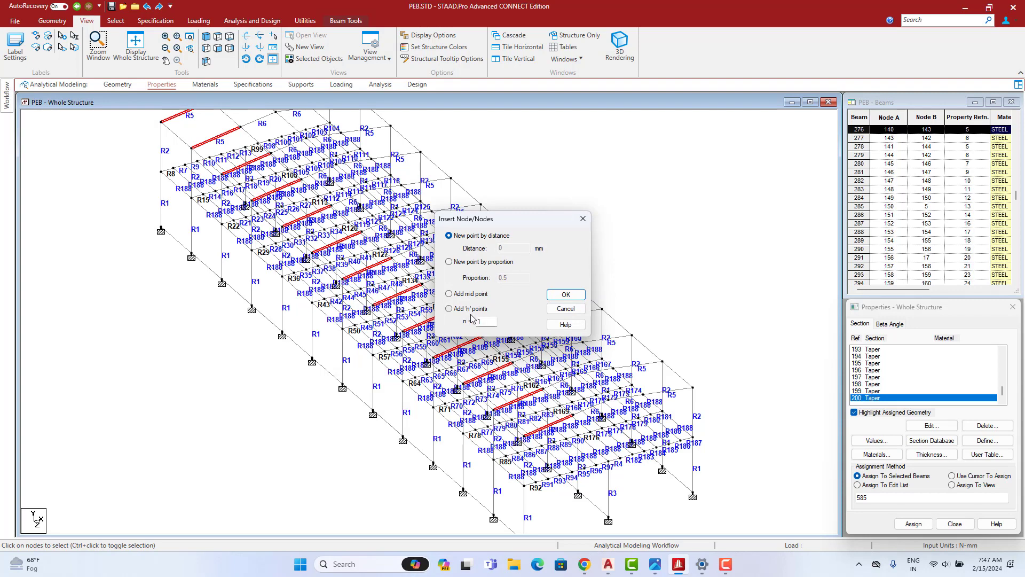
{"action": "left_click", "coordinate": [572, 298]}
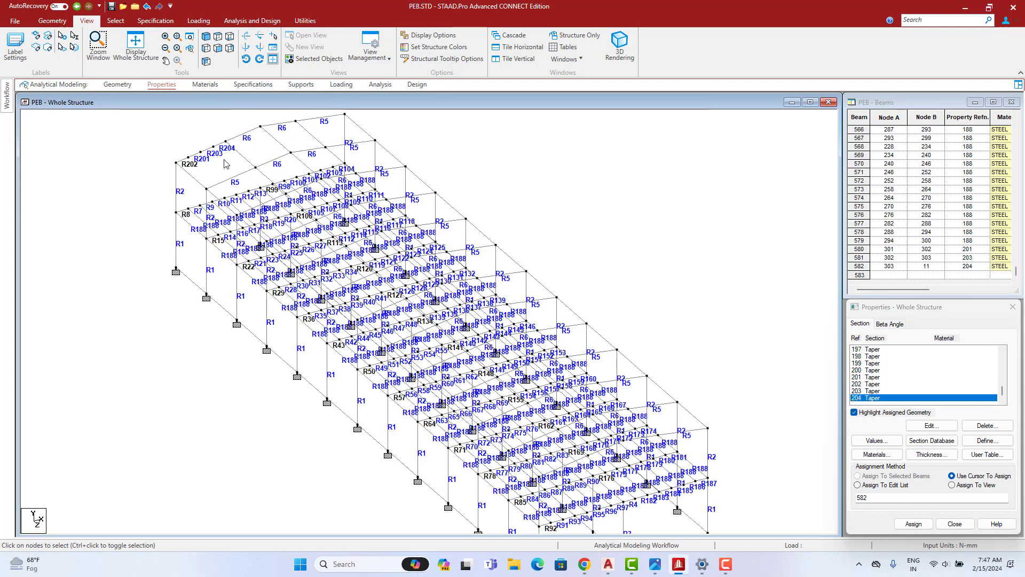
- Check the divided left rafter segments and undo the last node insertion
{"action": "left_click", "coordinate": [204, 154]}
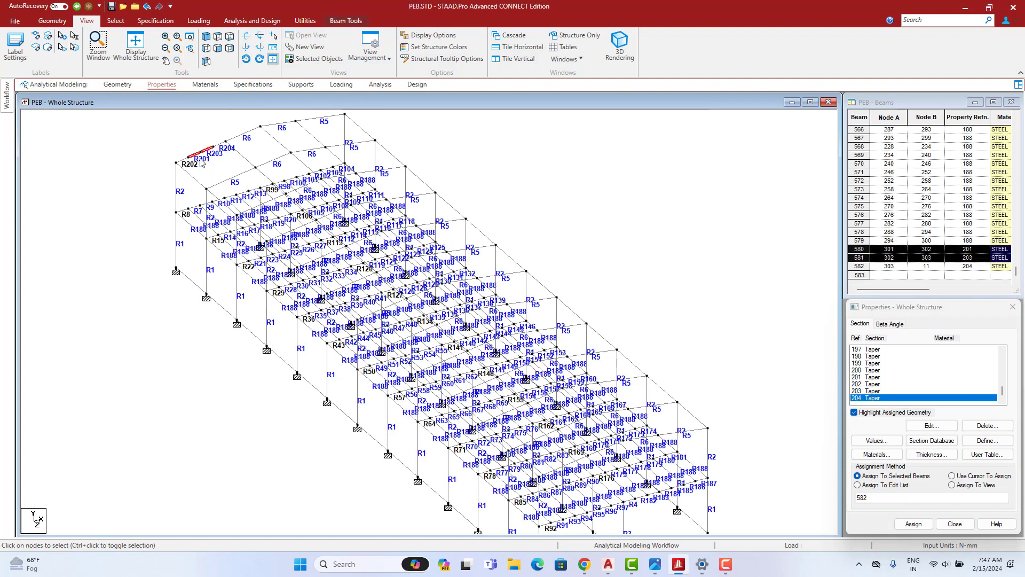
{"action": "left_click", "coordinate": [202, 163]}
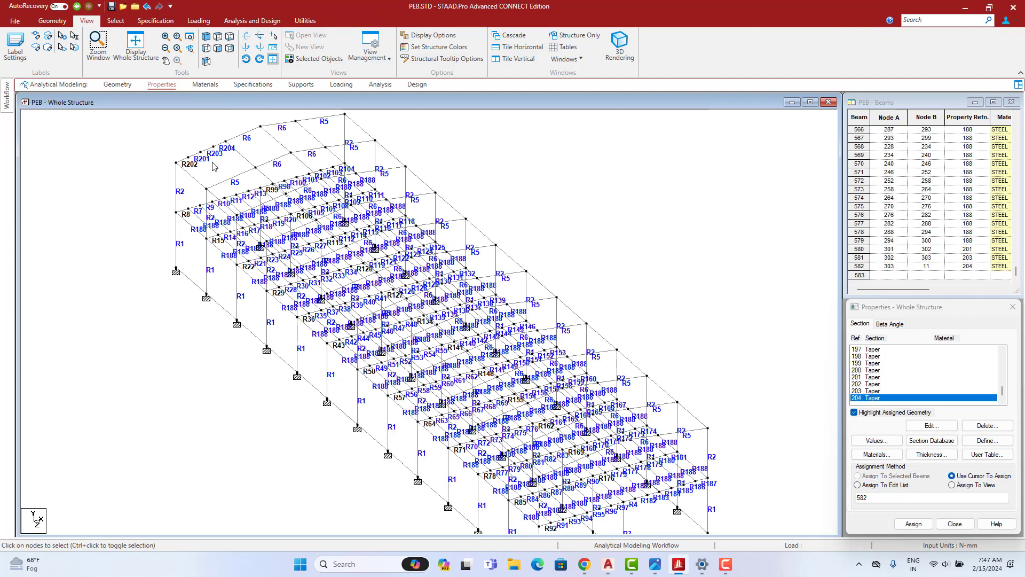
{"action": "key", "text": "ctrl+z"}
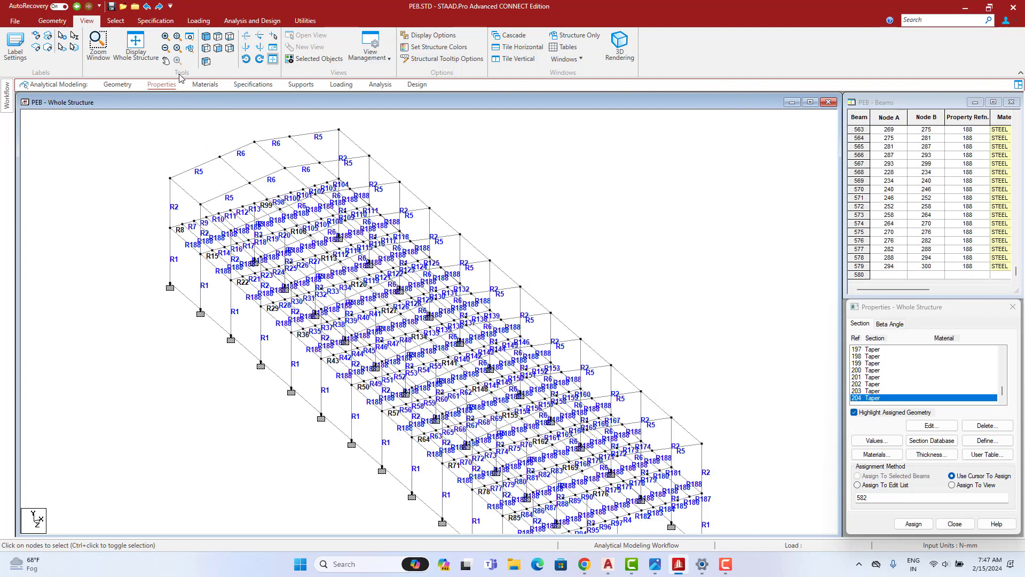
- Select the left outer rafter members (R5) across the frames from the front view and insert three equally spaced nodes
{"action": "left_click", "coordinate": [218, 52]}
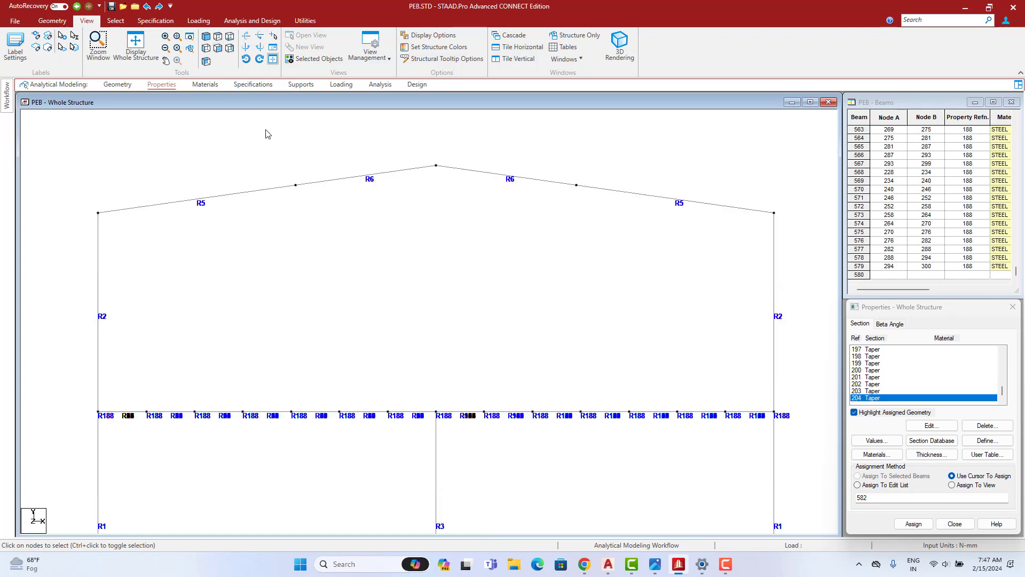
{"action": "left_click", "coordinate": [208, 198]}
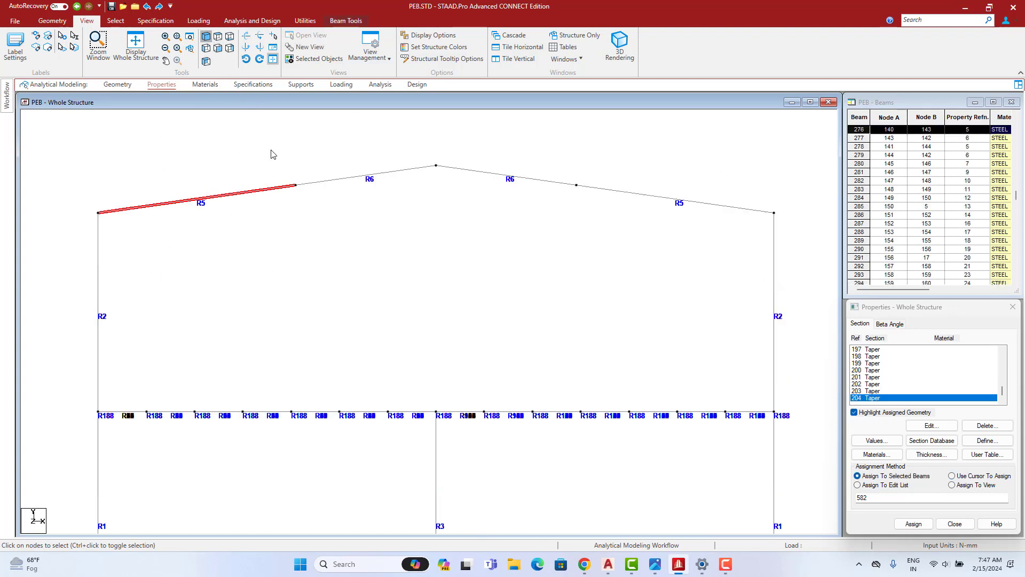
{"action": "key", "text": "F8"}
{"action": "middle_click_drag", "start_coordinate": [531, 262], "coordinate": [528, 336]}
{"action": "right_click", "coordinate": [543, 198]}
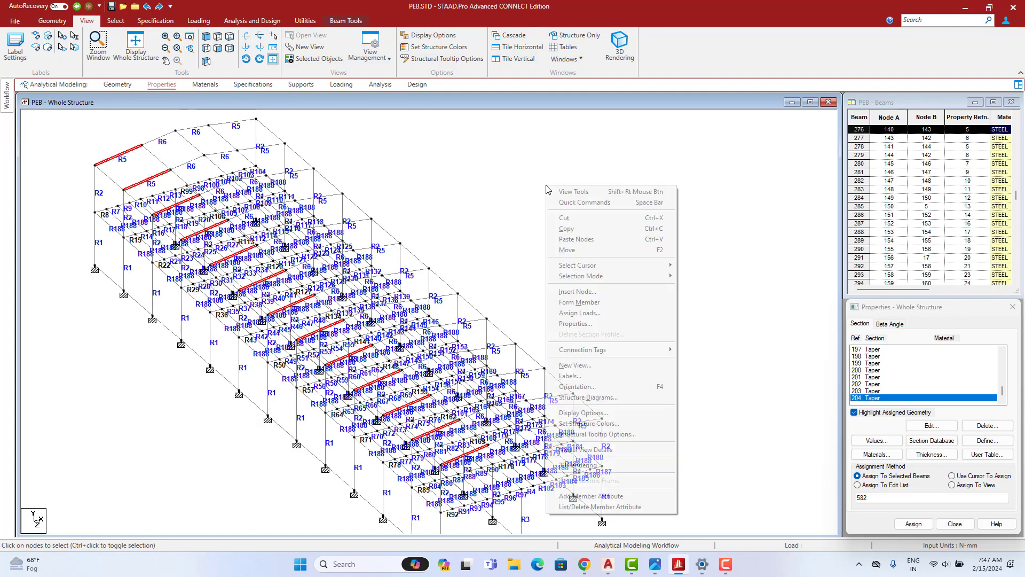
{"action": "left_click", "coordinate": [581, 292]}
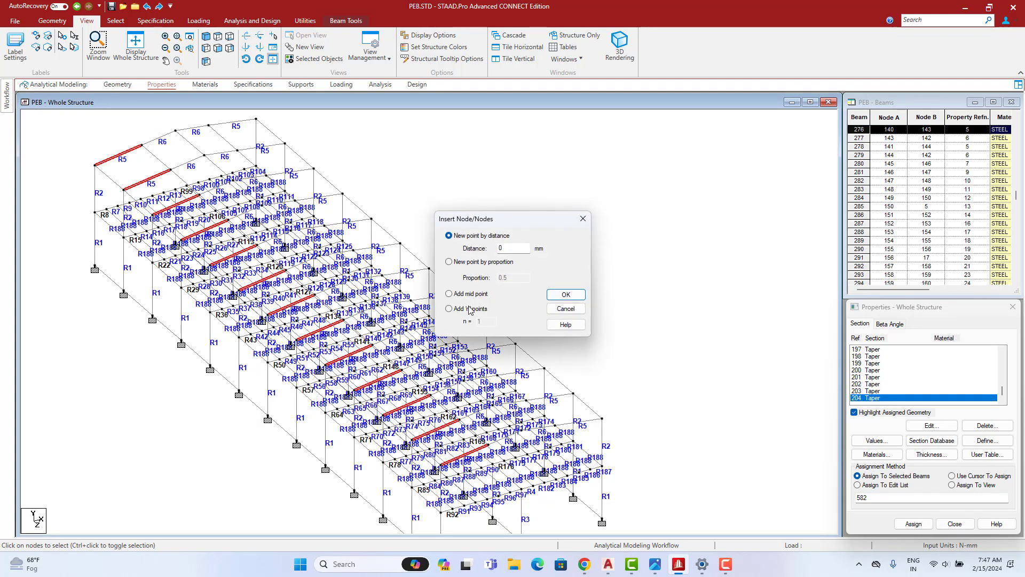
{"action": "left_click", "coordinate": [461, 310]}
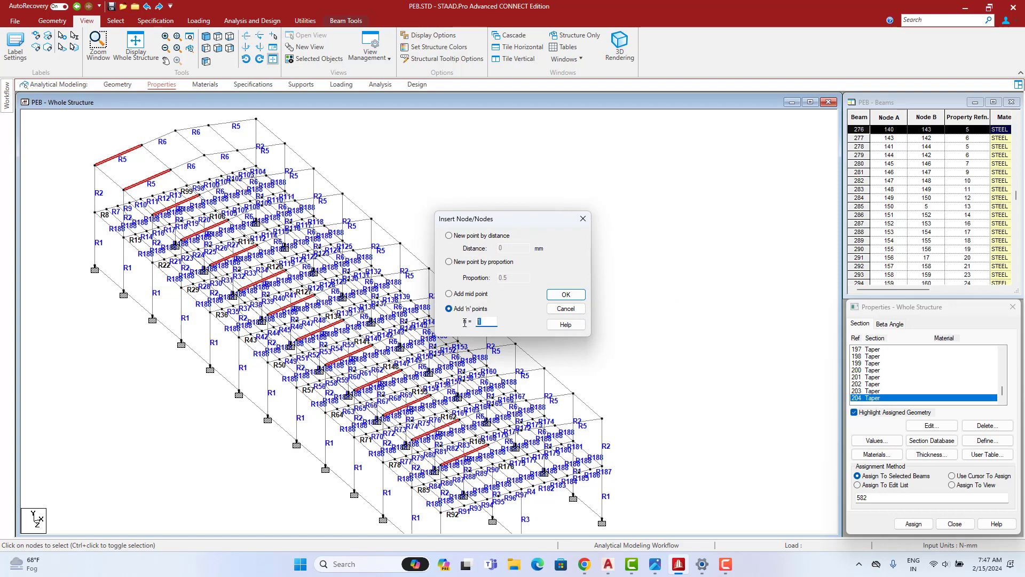
{"action": "left_click", "coordinate": [567, 298]}
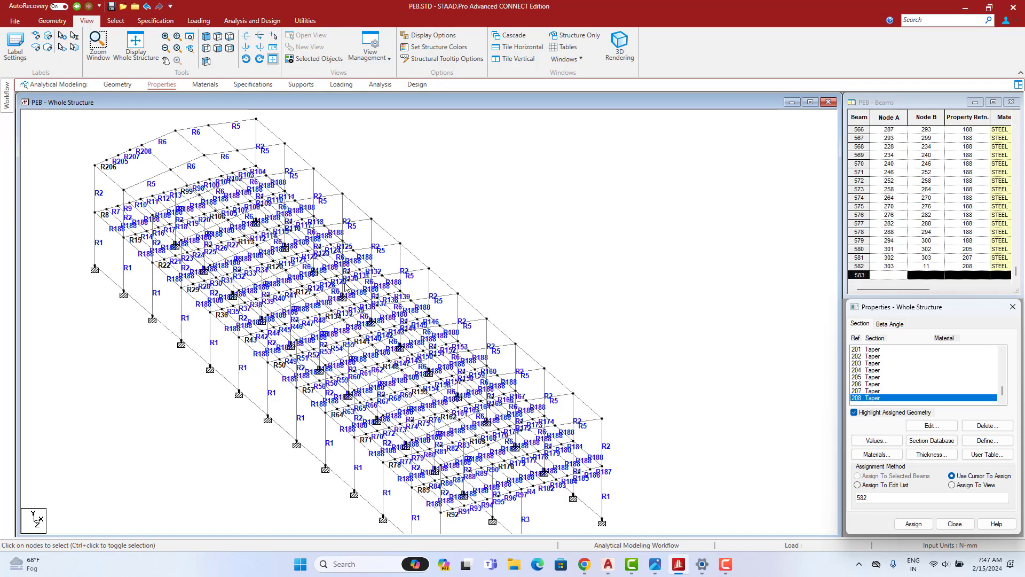
- Select the whole roof from the front view and show only the selected members in the isometric view
{"action": "middle_click_drag", "start_coordinate": [525, 472], "coordinate": [536, 387]}
{"action": "key", "text": "Down"}
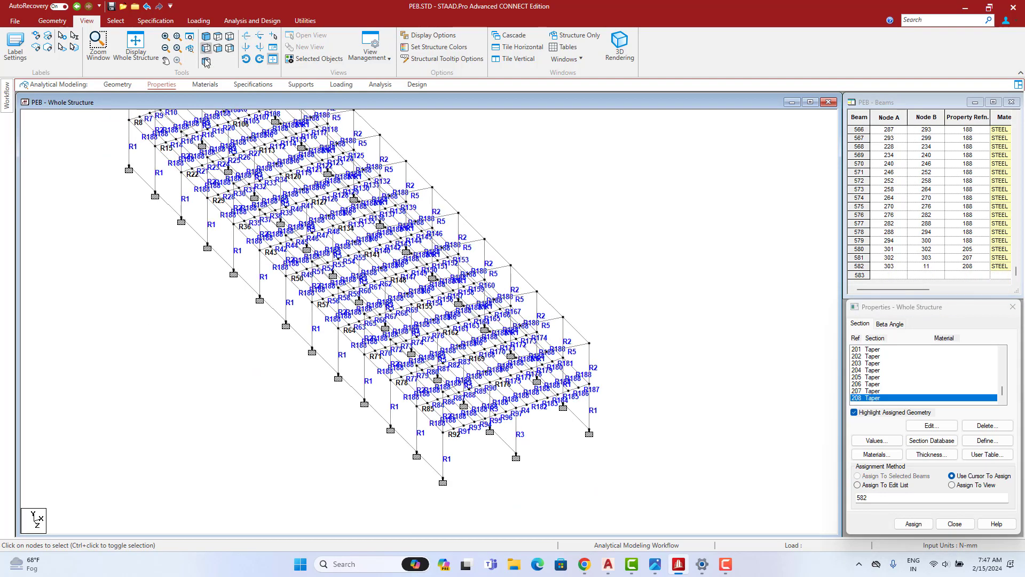
{"action": "left_click", "coordinate": [217, 48]}
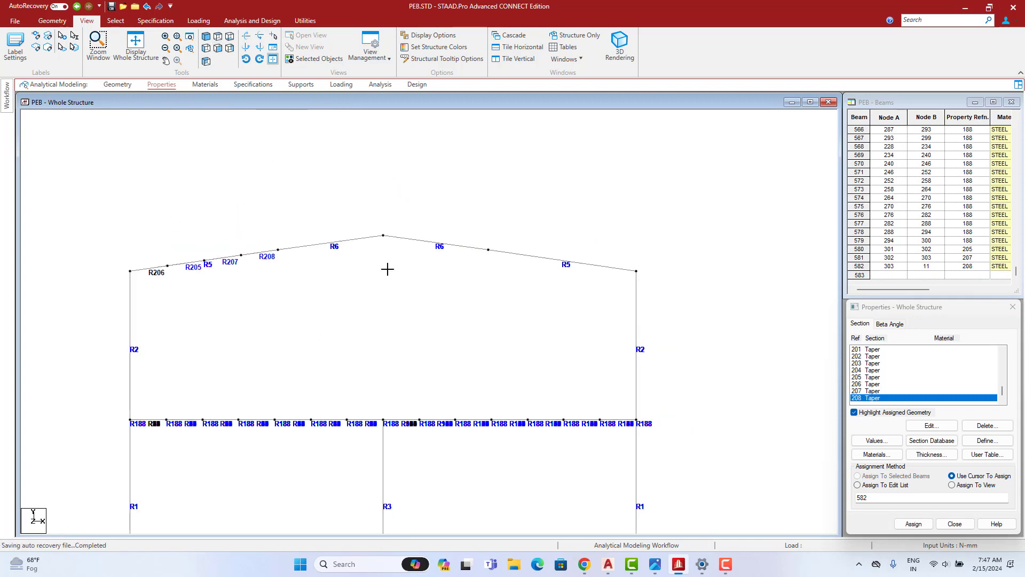
{"action": "left_click_drag", "start_coordinate": [112, 184], "coordinate": [730, 295]}
{"action": "left_click", "coordinate": [316, 59]}
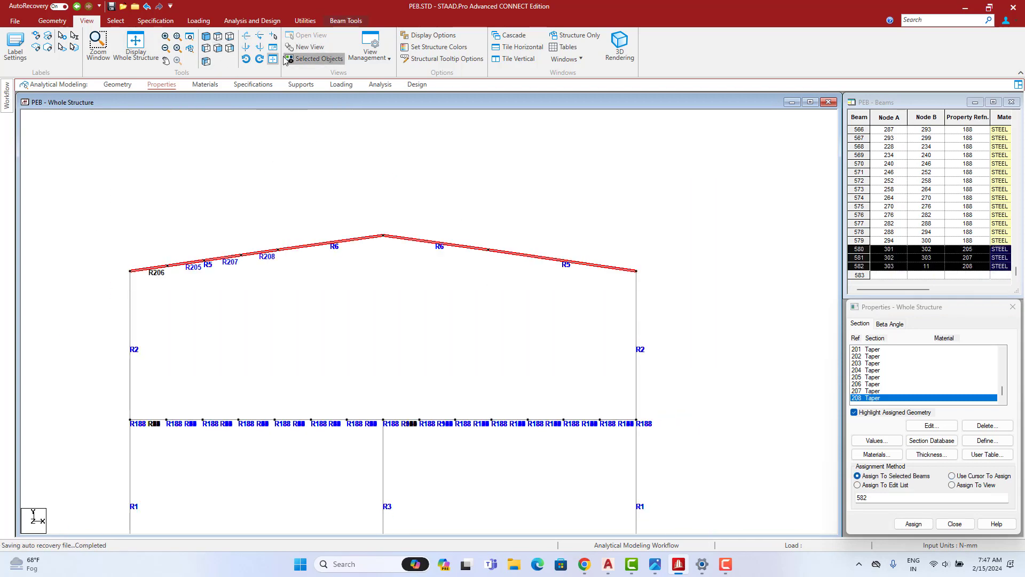
{"action": "left_click", "coordinate": [206, 36]}
{"action": "left_click", "coordinate": [405, 208]}
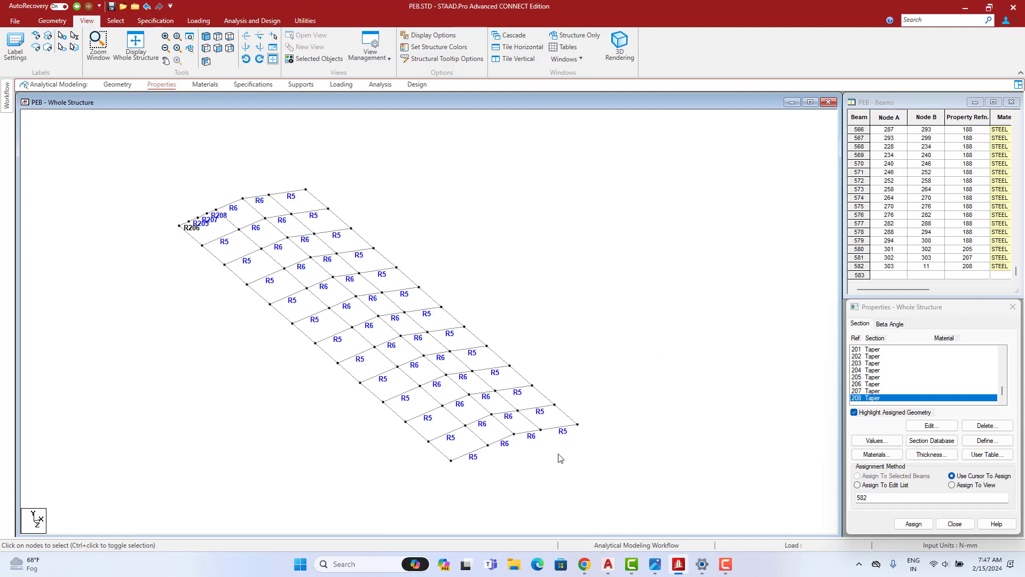
- Insert three equally spaced nodes into the left outer rafter member (R5) of the undivided front end frame
{"action": "left_click", "coordinate": [475, 454]}
{"action": "right_click", "coordinate": [551, 267]}
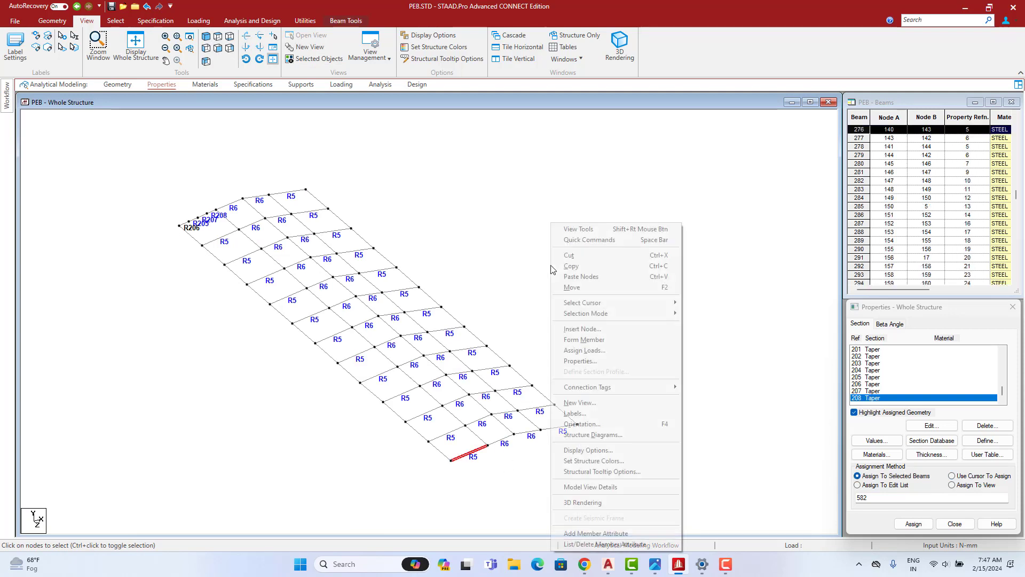
{"action": "mouse_move", "coordinate": [675, 306]}
{"action": "left_click", "coordinate": [710, 303]}
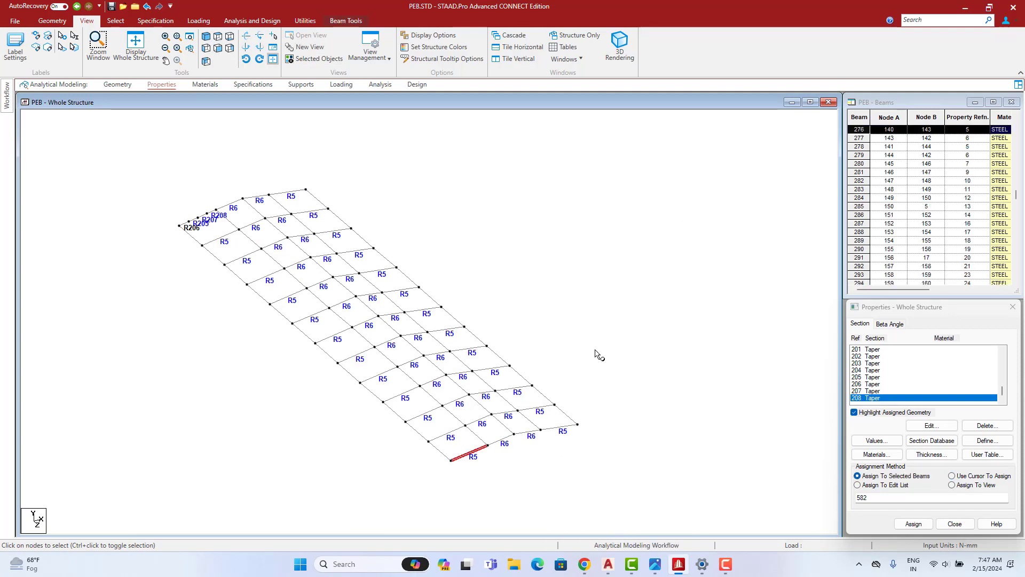
{"action": "middle_click_drag", "start_coordinate": [560, 357], "coordinate": [565, 336]}
{"action": "right_click", "coordinate": [592, 260]}
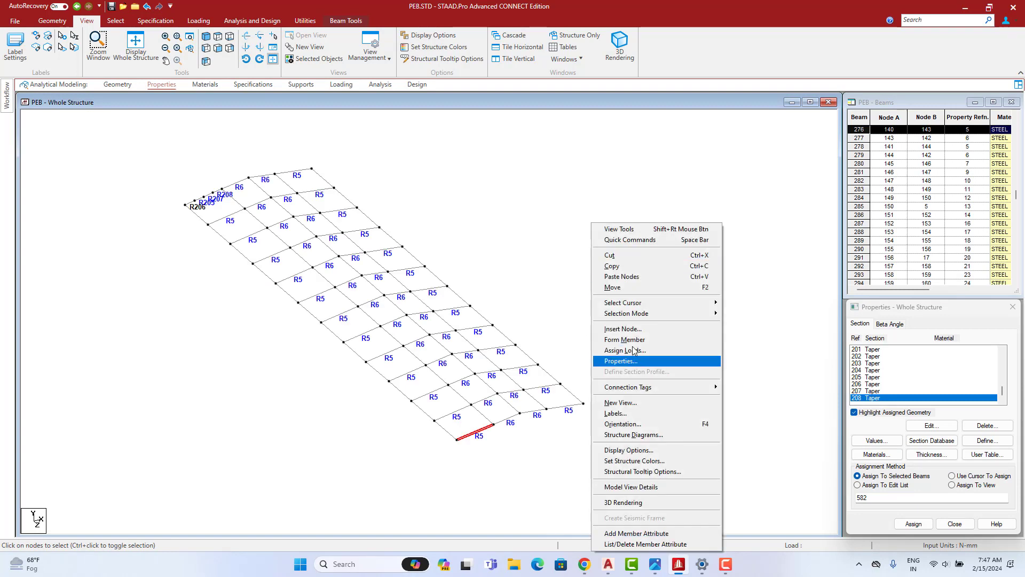
{"action": "left_click", "coordinate": [619, 332]}
{"action": "left_click_drag", "start_coordinate": [441, 380], "coordinate": [421, 383]}
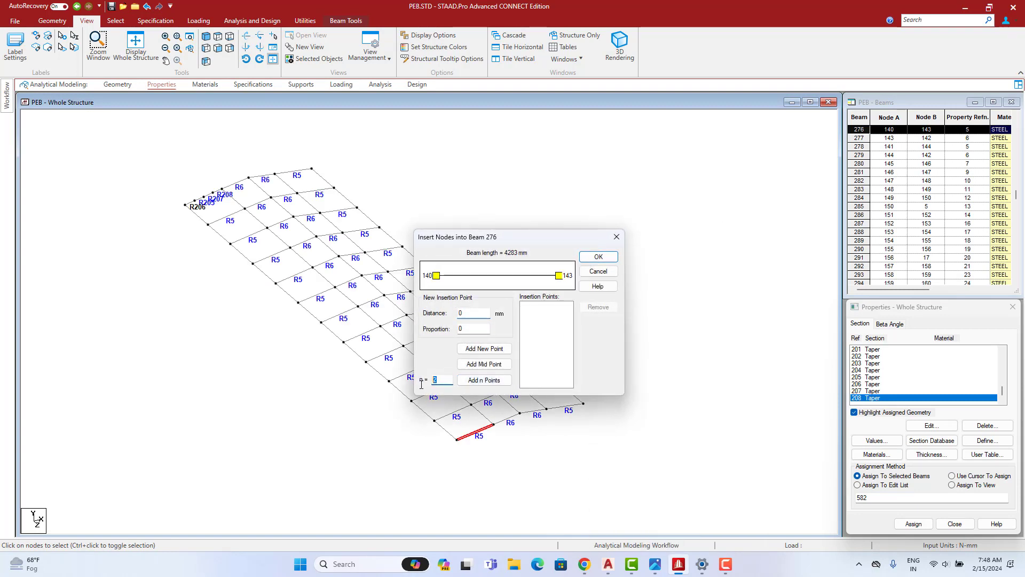
{"action": "type", "text": "3"}
{"action": "left_click", "coordinate": [483, 379]}
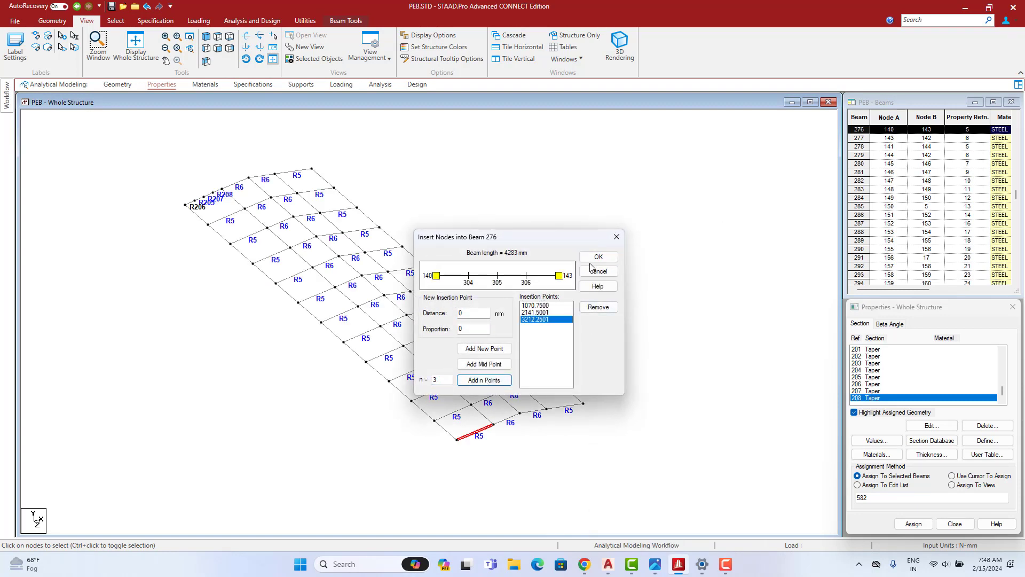
{"action": "left_click", "coordinate": [598, 256]}
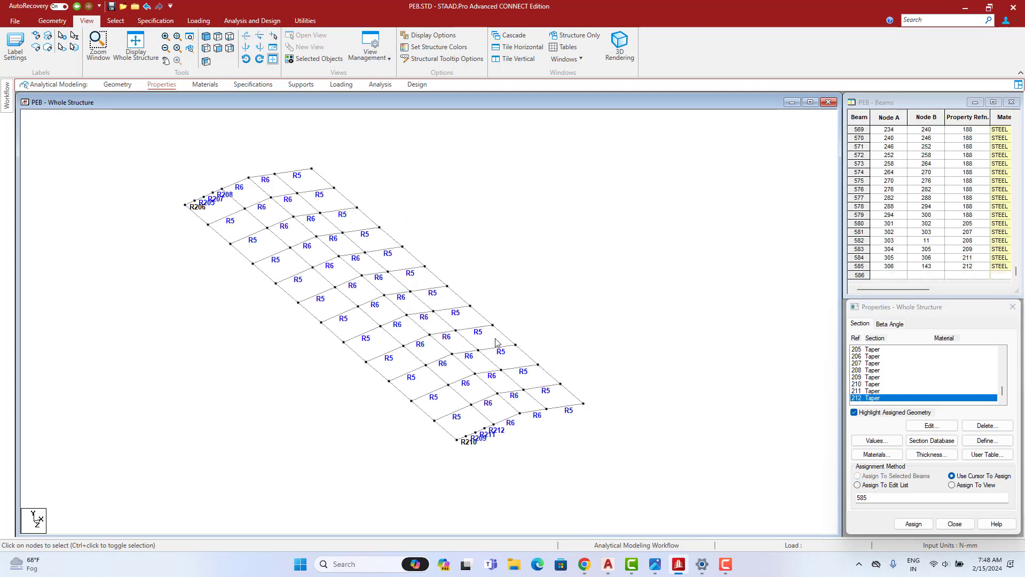
- Select the six new nodes on the left rafters of both end frames and connect them with beams along the Z axis
{"action": "right_click", "coordinate": [571, 168]}
{"action": "mouse_move", "coordinate": [614, 231]}
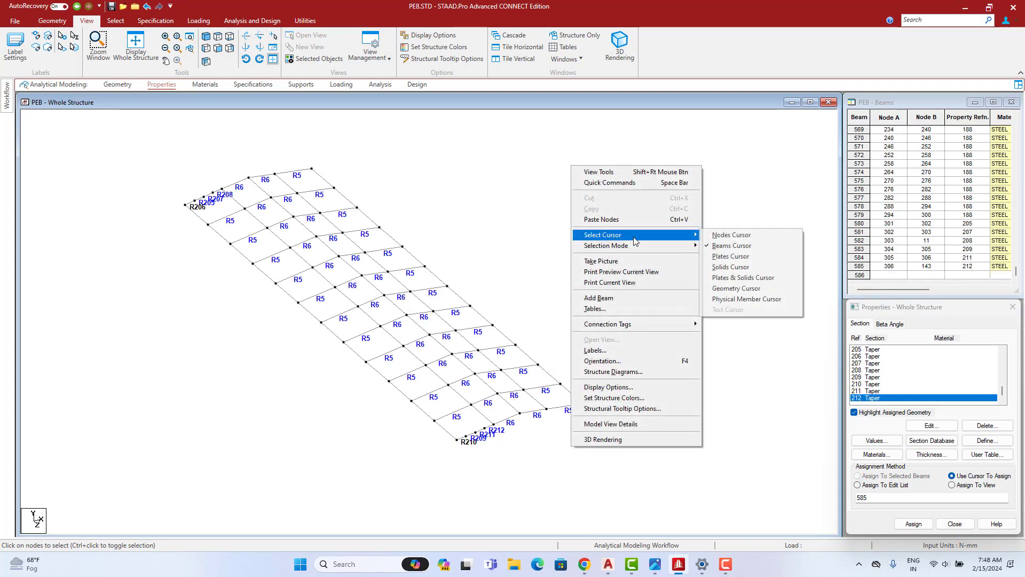
{"action": "left_click", "coordinate": [747, 231]}
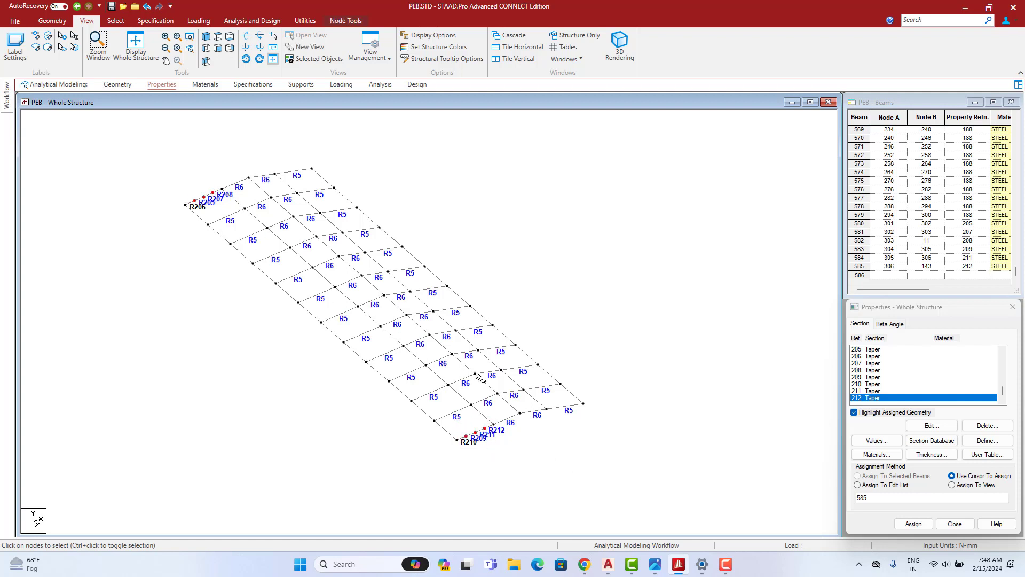
{"action": "left_click", "coordinate": [59, 21]}
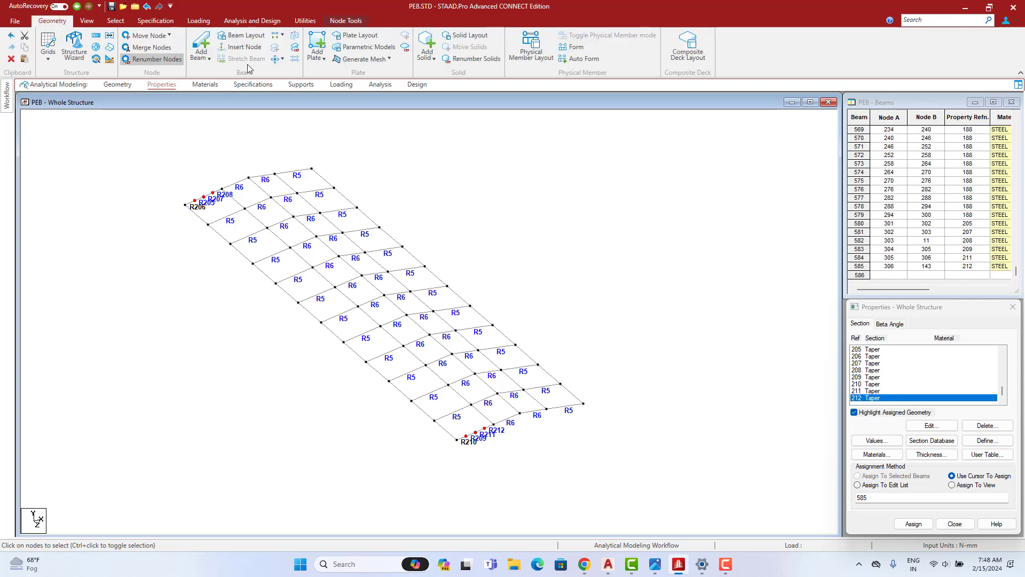
{"action": "left_click", "coordinate": [278, 36]}
{"action": "left_click", "coordinate": [293, 78]}
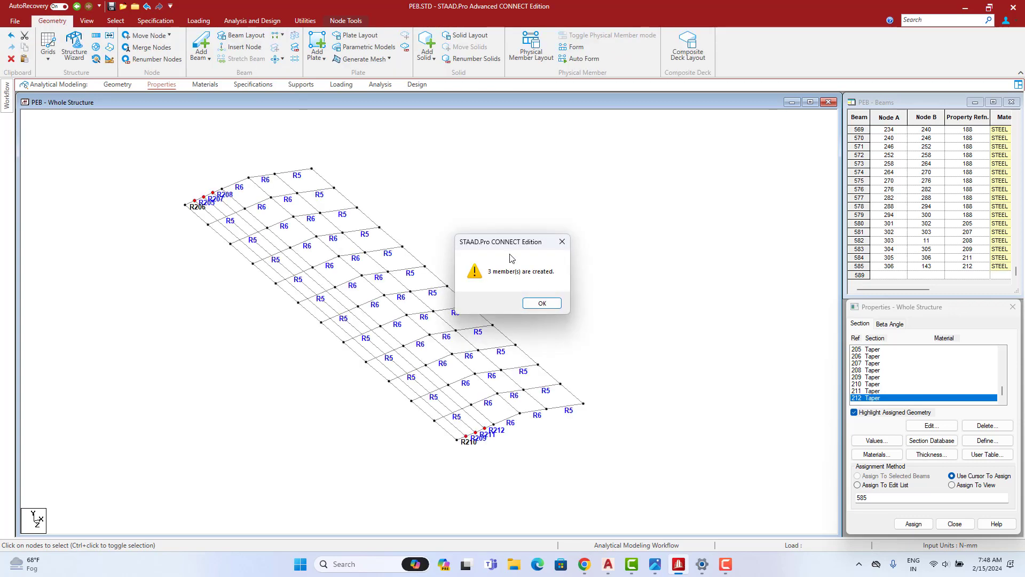
{"action": "left_click", "coordinate": [541, 304]}
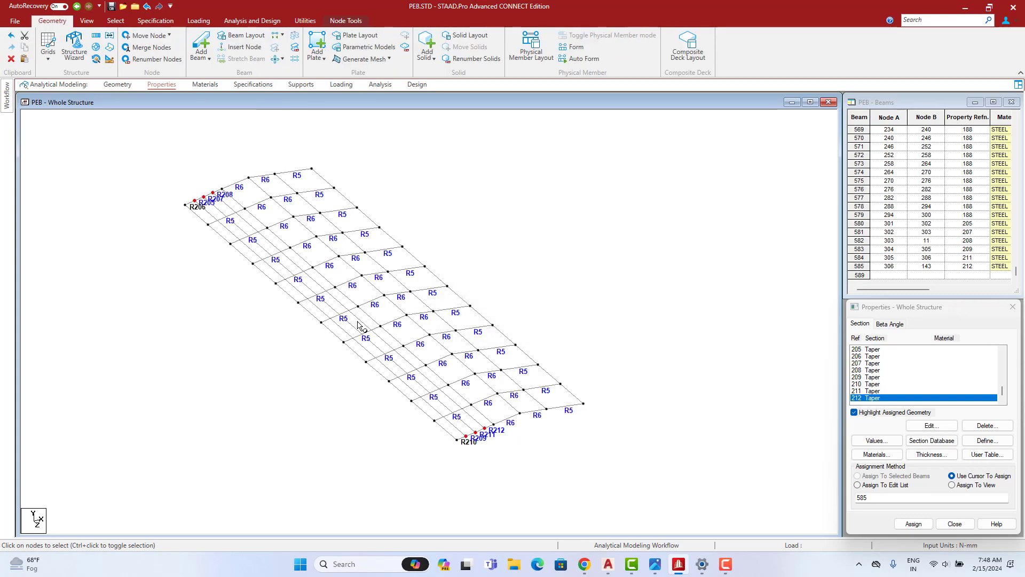
- Select the right outer rafter members (R5) of both end frames and insert three equally spaced nodes
{"action": "scroll", "coordinate": [347, 314], "scroll_direction": "down", "scroll_amount": 1}
{"action": "middle_click_drag", "start_coordinate": [352, 314], "coordinate": [364, 308]}
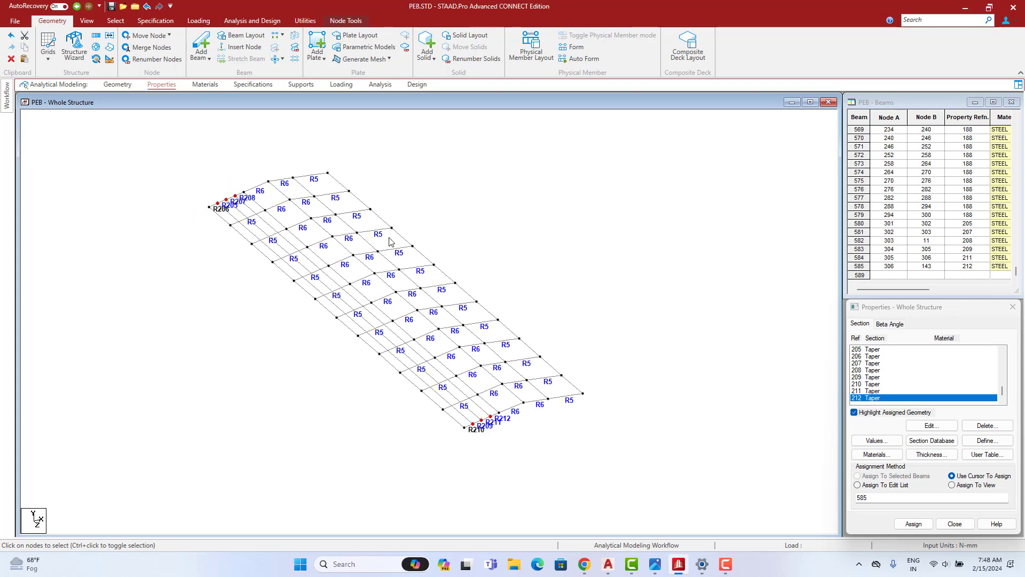
{"action": "left_click", "coordinate": [317, 175]}
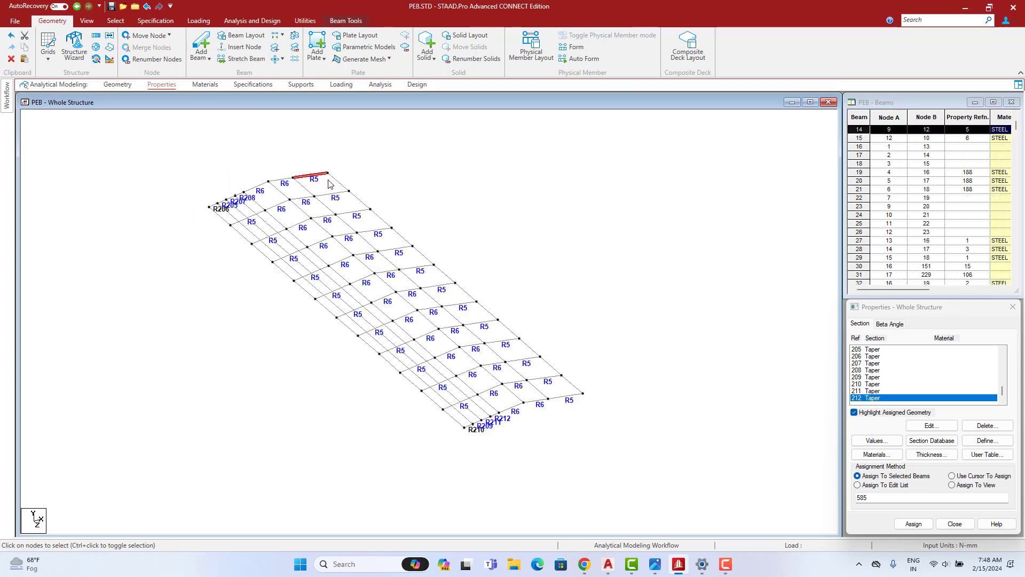
{"action": "left_click", "coordinate": [567, 397]}
{"action": "right_click", "coordinate": [558, 398]}
{"action": "left_click", "coordinate": [600, 333]}
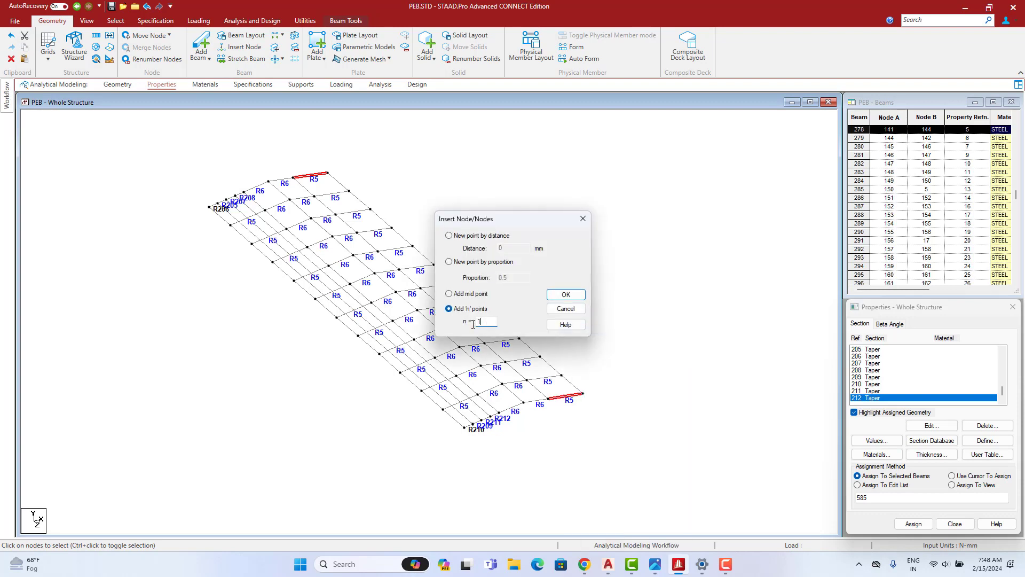
{"action": "left_click", "coordinate": [558, 295]}
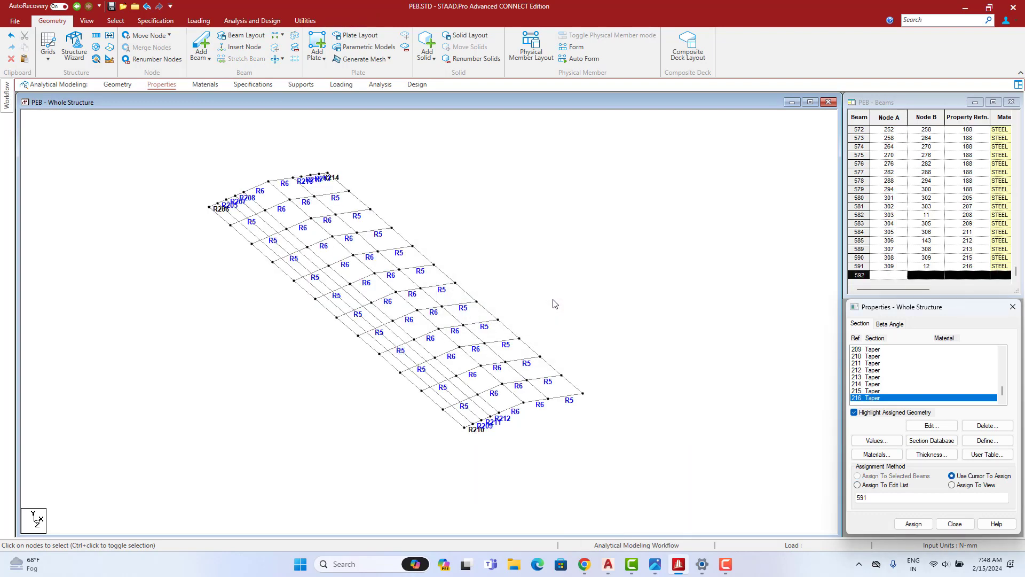
- Insert three equally spaced nodes into the right outer rafter member (R5) of the front end frame
{"action": "left_click", "coordinate": [566, 399]}
{"action": "right_click", "coordinate": [602, 291]}
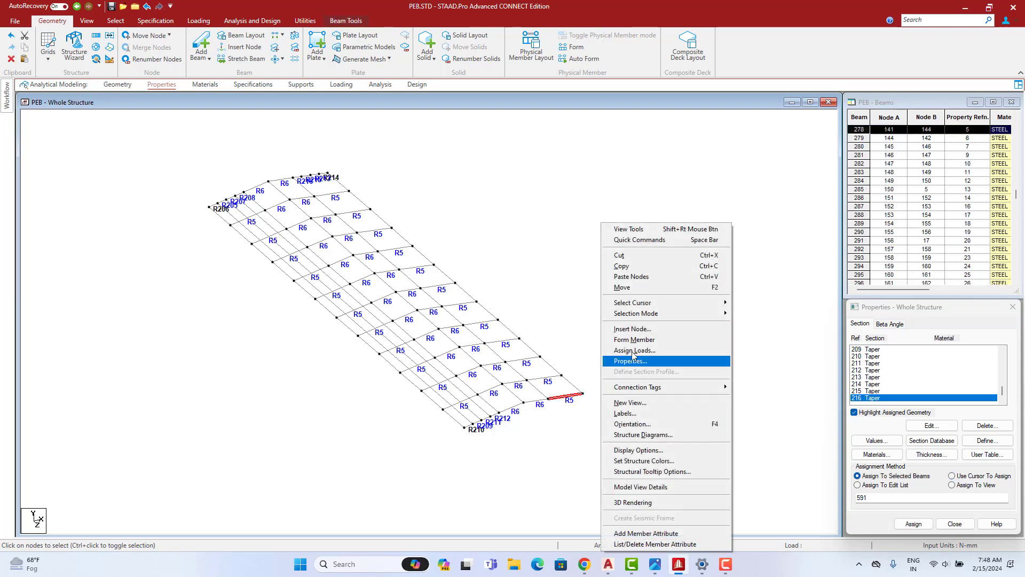
{"action": "left_click", "coordinate": [614, 329]}
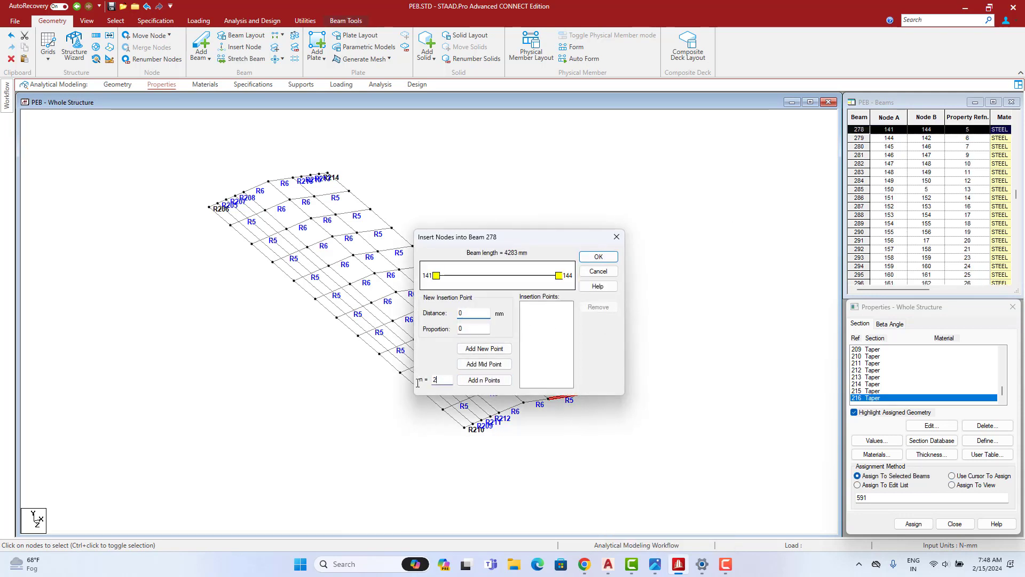
{"action": "left_click", "coordinate": [484, 380]}
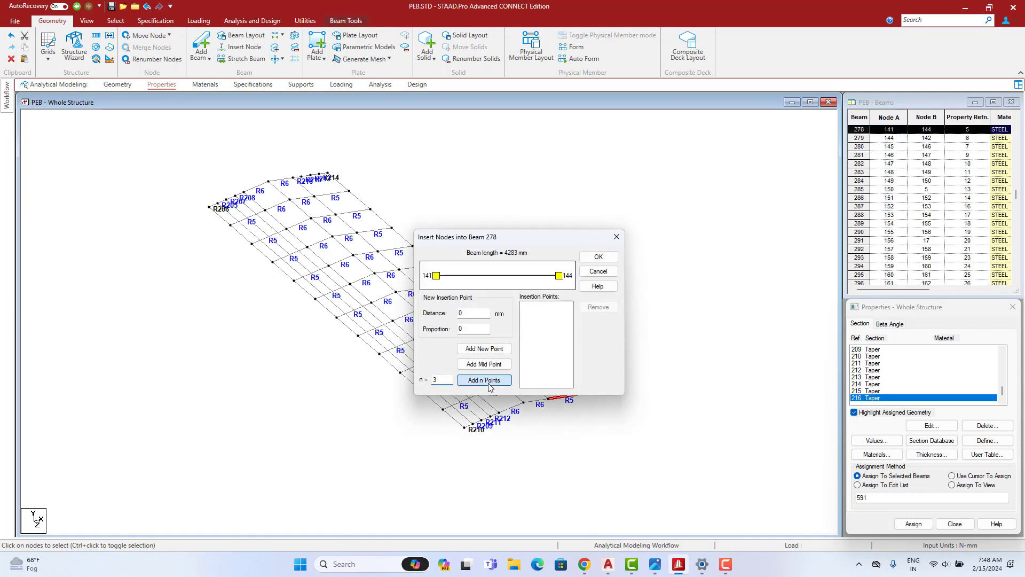
{"action": "left_click", "coordinate": [598, 257]}
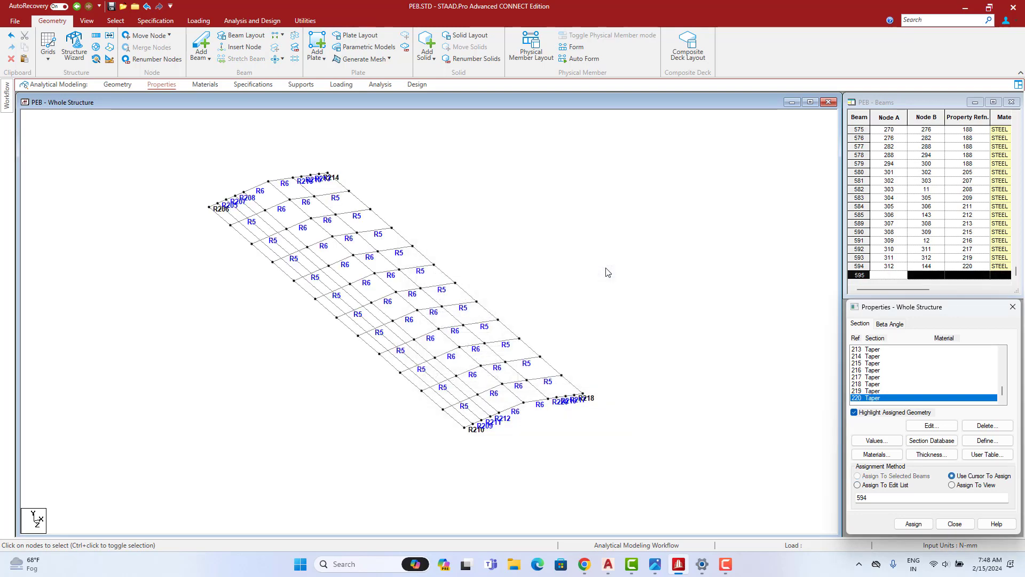
- Select the six new nodes on the right outer rafters of both end frames and connect them with beams along the Z axis
{"action": "right_click", "coordinate": [570, 228]}
{"action": "mouse_move", "coordinate": [593, 291]}
{"action": "left_click", "coordinate": [730, 295]}
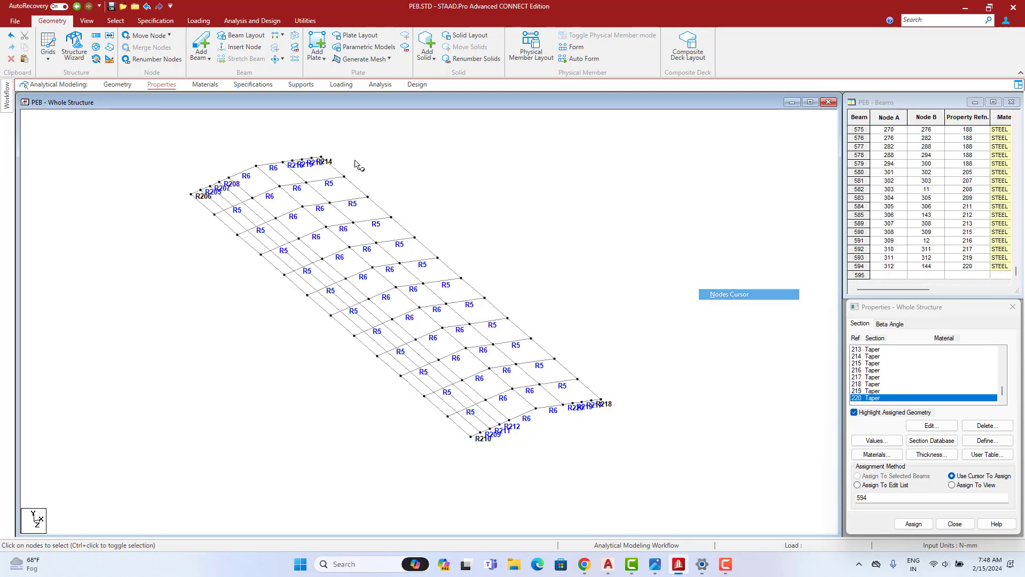
{"action": "left_click_drag", "start_coordinate": [291, 170], "coordinate": [292, 170]}
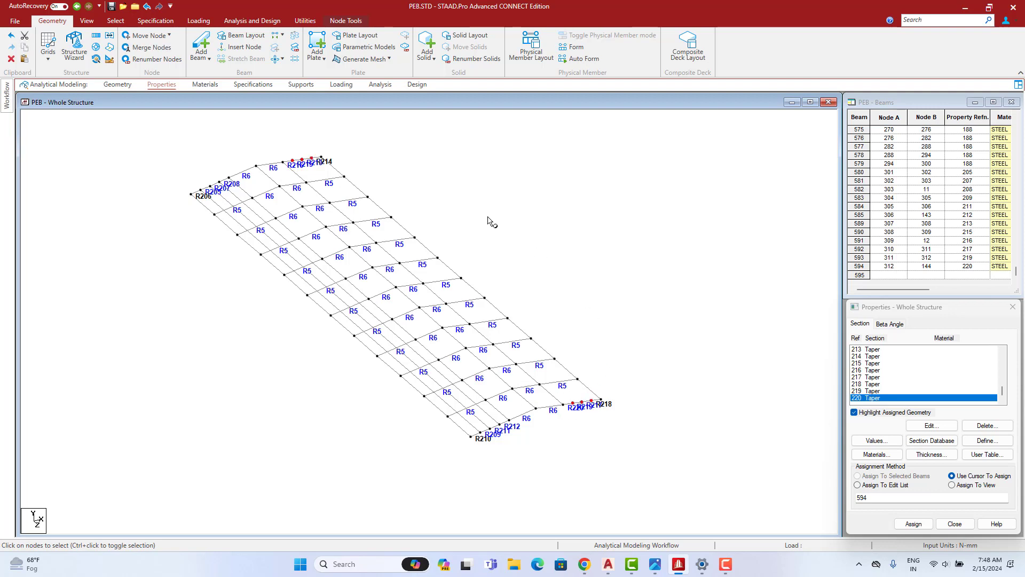
{"action": "left_click", "coordinate": [284, 40]}
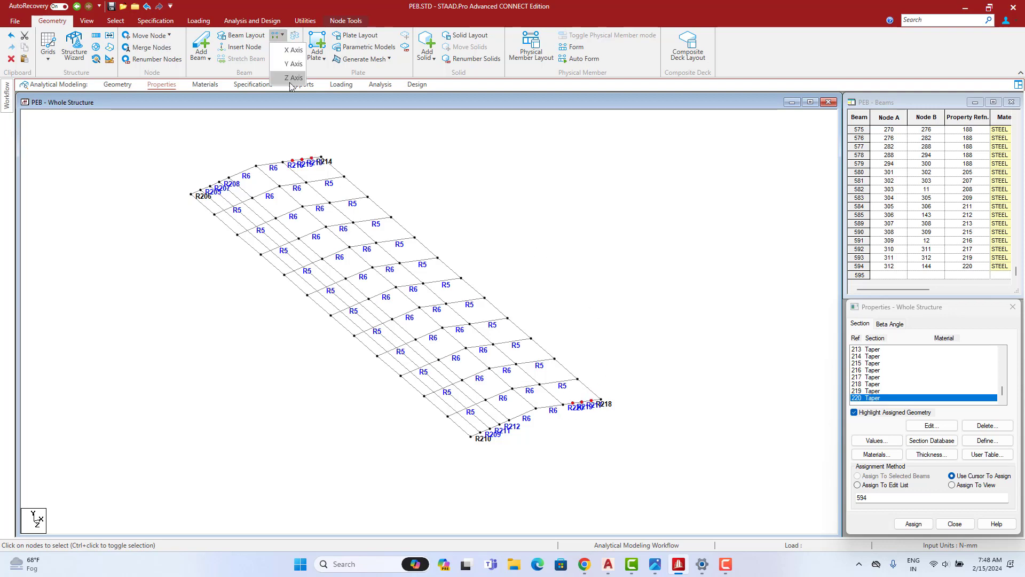
{"action": "left_click", "coordinate": [543, 305]}
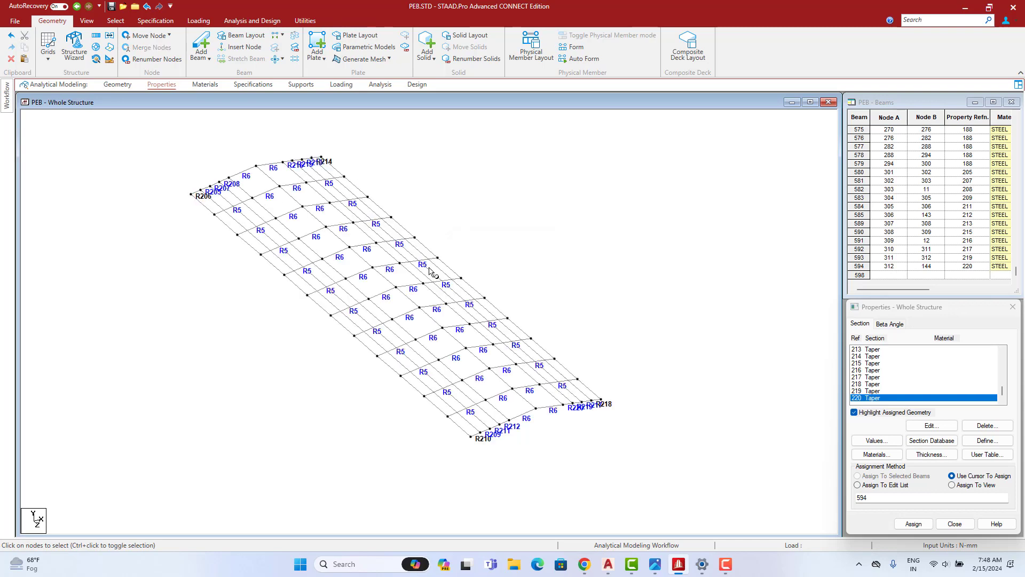
- Select both inner rafter members (R6) of the rear end frame and insert two equally spaced nodes
{"action": "scroll", "coordinate": [430, 270], "scroll_direction": "up", "scroll_amount": 1}
{"action": "middle_click_drag", "start_coordinate": [246, 177], "coordinate": [248, 182]}
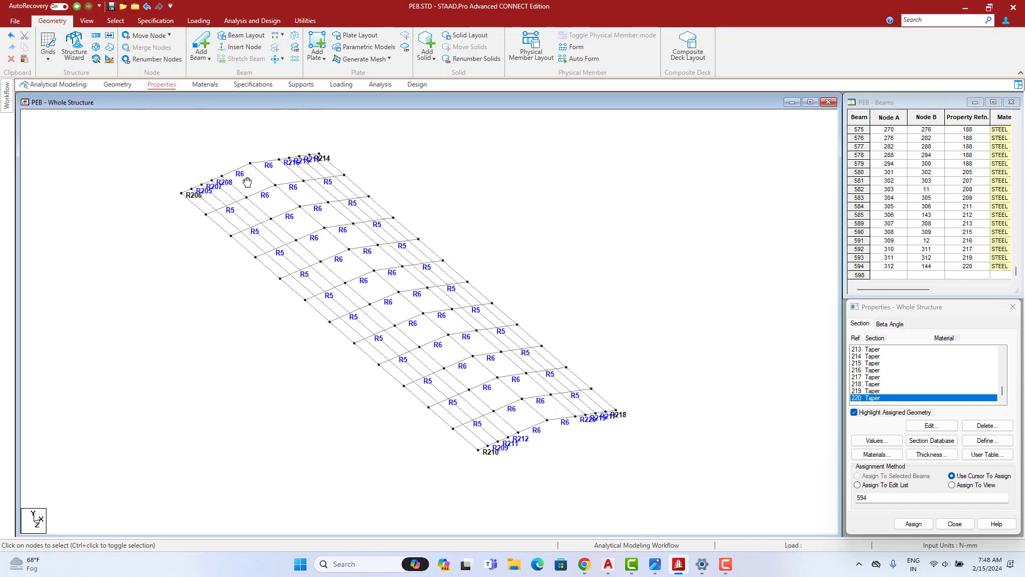
{"action": "left_click", "coordinate": [238, 169]}
{"action": "left_click", "coordinate": [264, 161], "text": "ctrl"}
{"action": "right_click", "coordinate": [443, 163]}
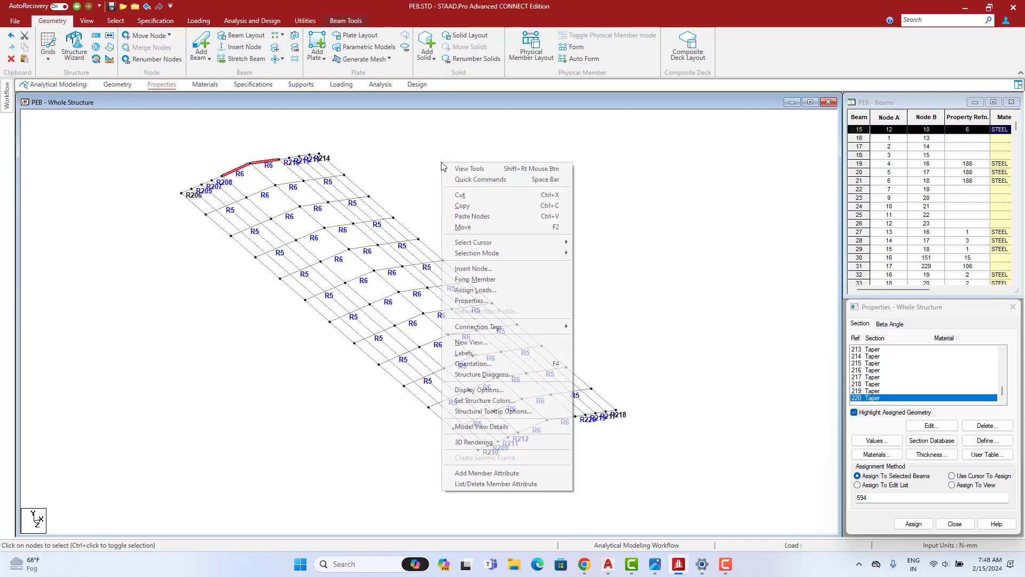
{"action": "left_click", "coordinate": [473, 268]}
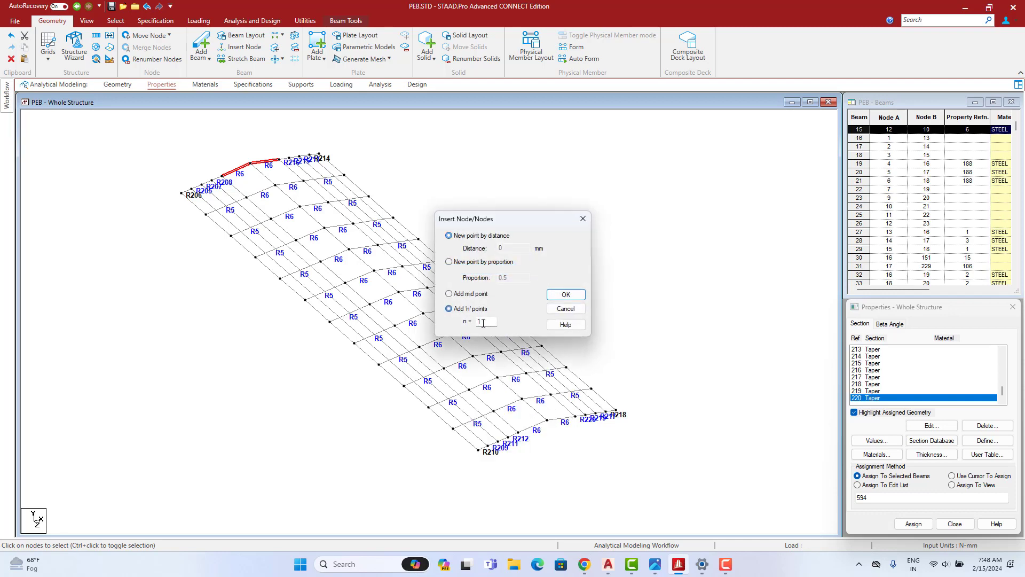
{"action": "left_click", "coordinate": [584, 295]}
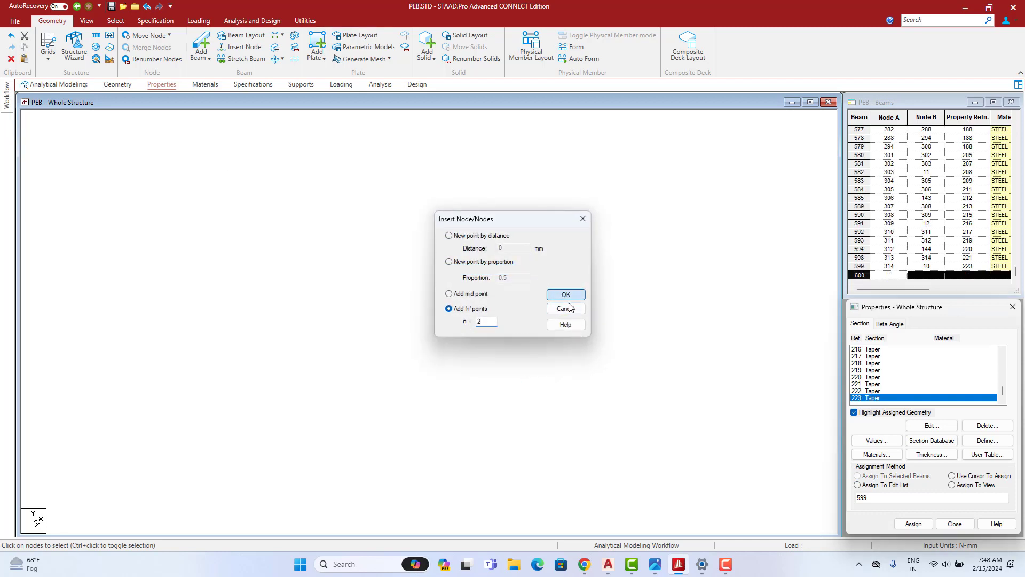
- Insert two equally spaced nodes into the remaining undivided inner rafter member (R6) right of the ridge in the rear end frame
{"action": "left_click", "coordinate": [269, 163]}
{"action": "right_click", "coordinate": [380, 159]}
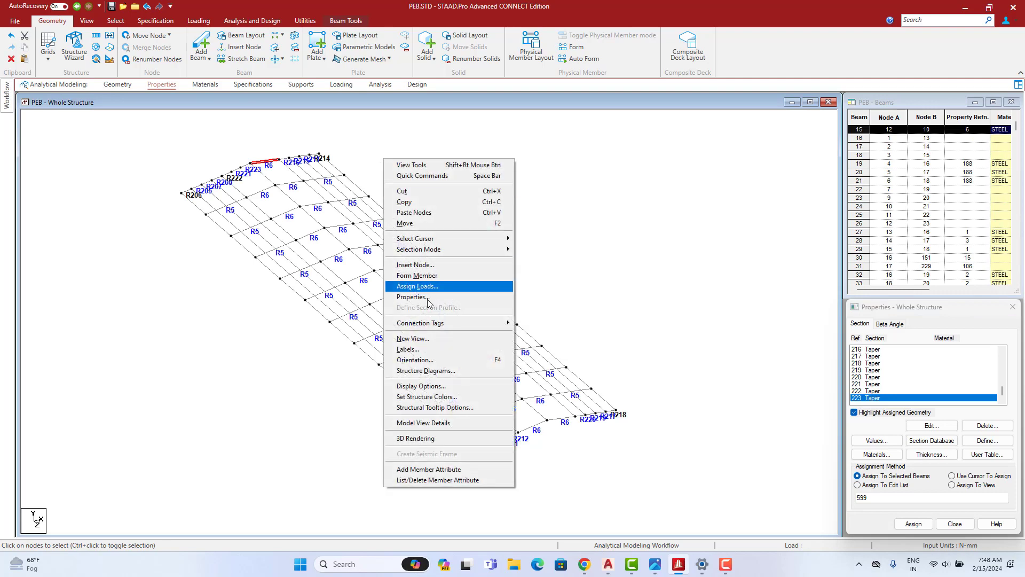
{"action": "left_click", "coordinate": [465, 265]}
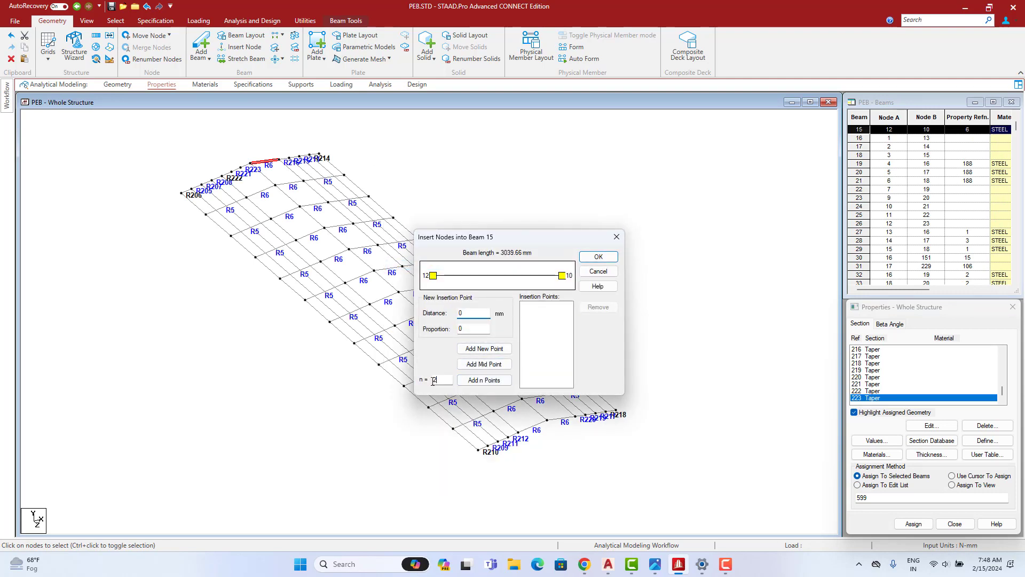
{"action": "left_click", "coordinate": [472, 384]}
{"action": "left_click", "coordinate": [598, 257]}
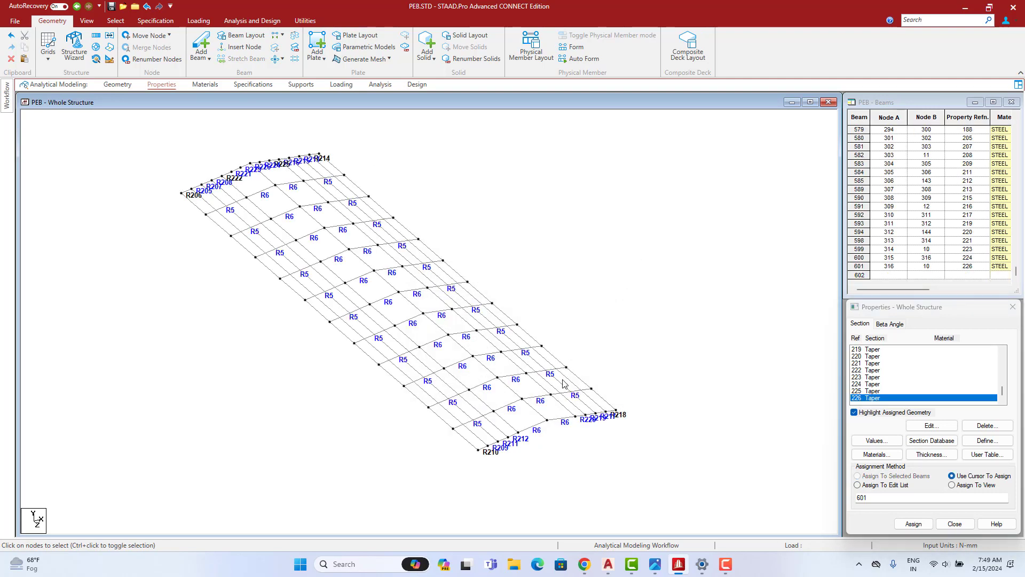
- Insert two equally spaced nodes into the right inner rafter member (R6) of the front end frame
{"action": "scroll", "coordinate": [547, 389], "scroll_direction": "up", "scroll_amount": 2}
{"action": "scroll", "coordinate": [547, 389], "scroll_direction": "up", "scroll_amount": 1}
{"action": "left_click", "coordinate": [611, 439]}
{"action": "right_click", "coordinate": [671, 332]}
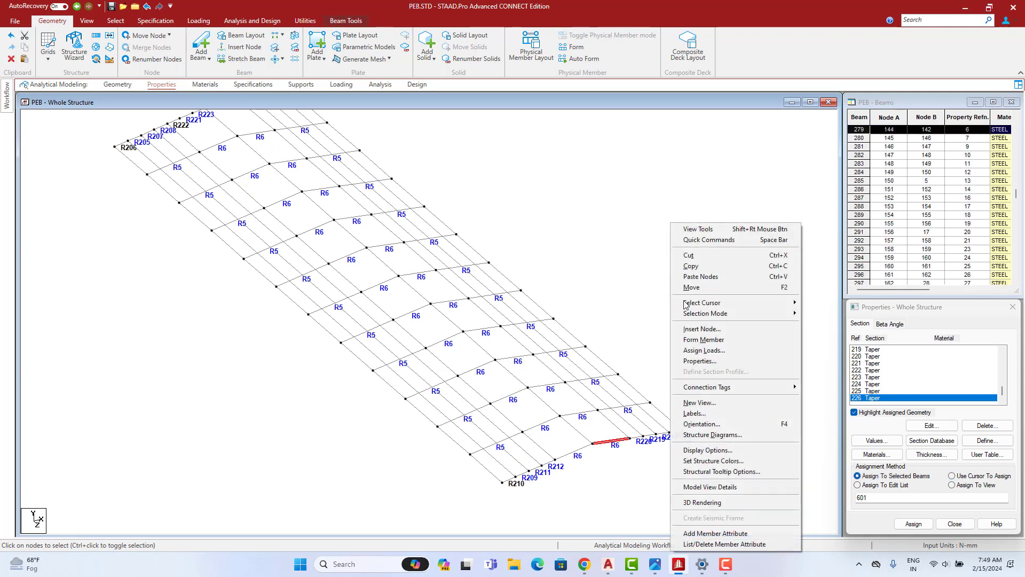
{"action": "left_click", "coordinate": [698, 329]}
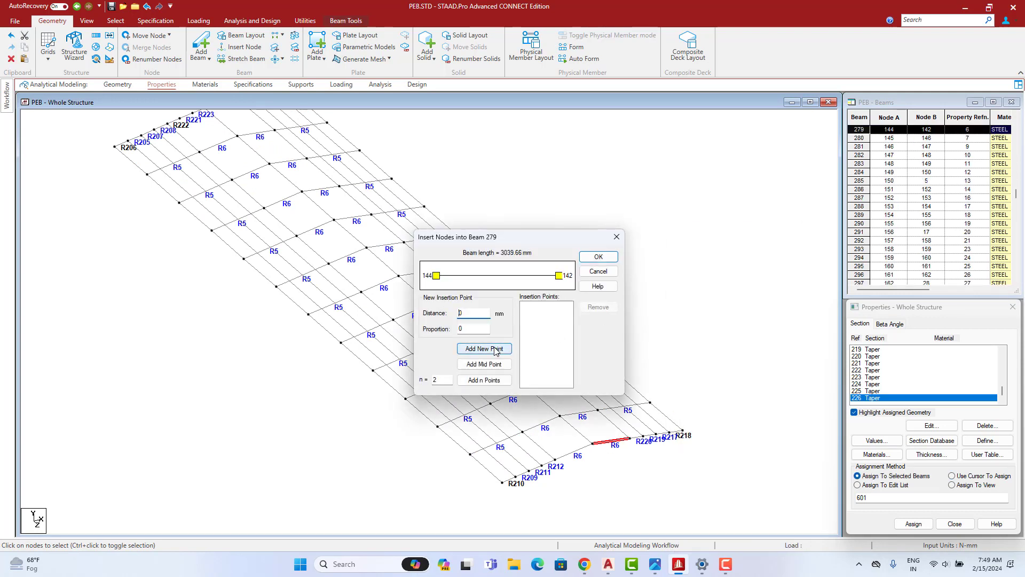
{"action": "left_click", "coordinate": [484, 380]}
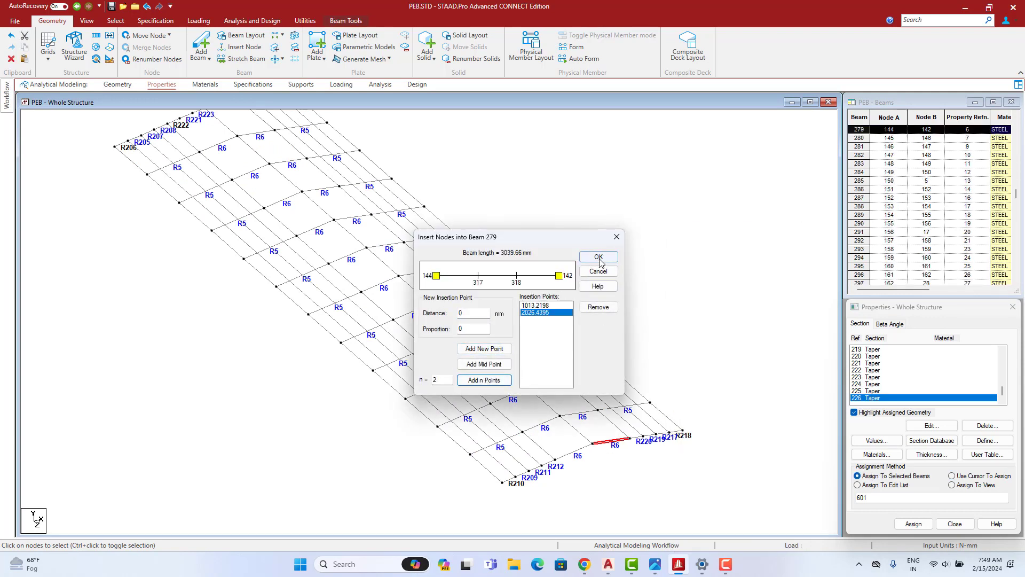
{"action": "left_click", "coordinate": [599, 257]}
- Insert two equally spaced nodes into the left inner rafter member (R6) of the front end frame
{"action": "left_click", "coordinate": [576, 452]}
{"action": "right_click", "coordinate": [663, 207]}
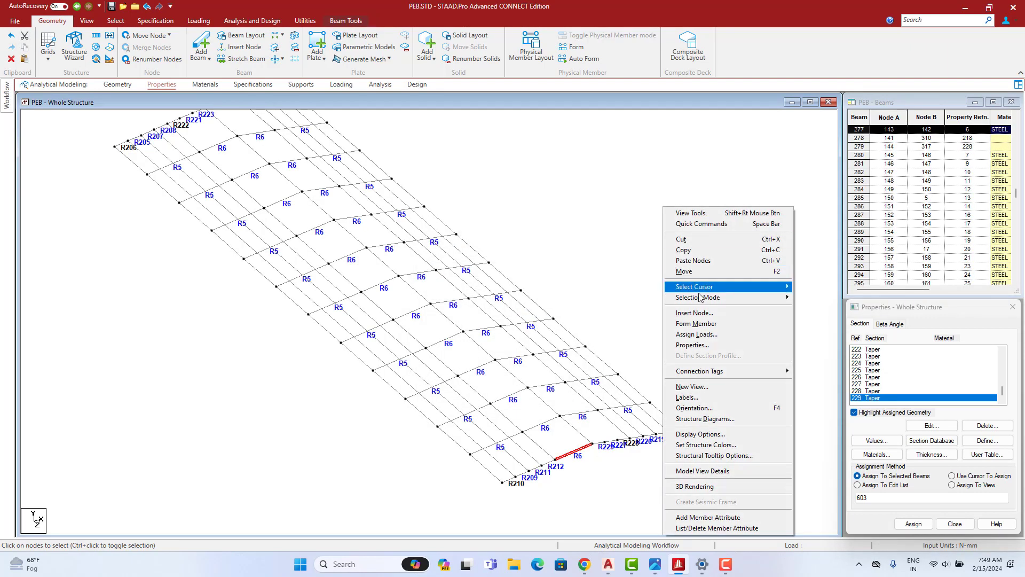
{"action": "mouse_move", "coordinate": [737, 287]}
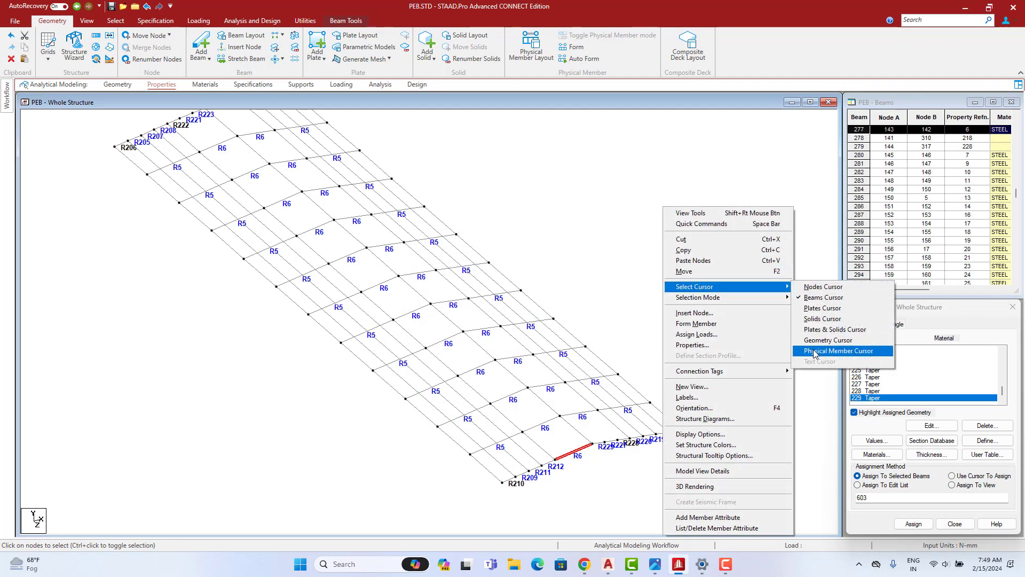
{"action": "left_click", "coordinate": [694, 313]}
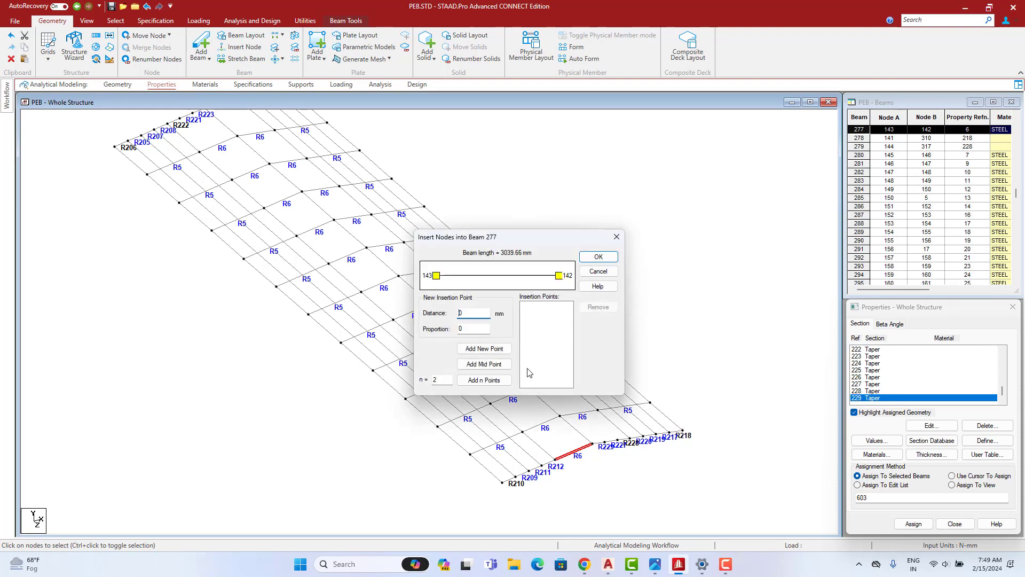
{"action": "left_click", "coordinate": [484, 379]}
{"action": "left_click", "coordinate": [599, 257]}
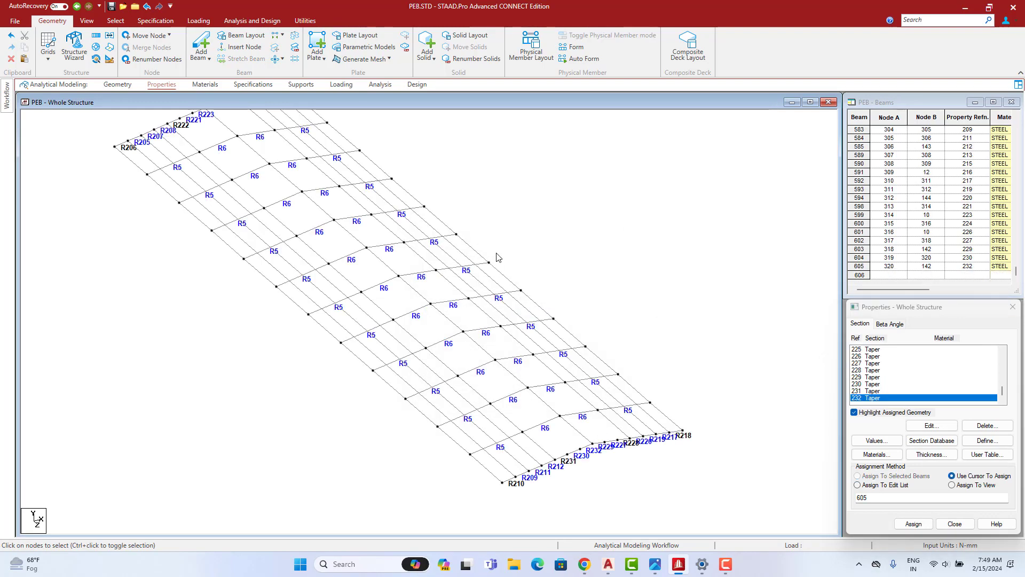
- Select the eight new nodes on the inner rafters of both end frames and connect them with beams along the Z axis
{"action": "right_click", "coordinate": [550, 200]}
{"action": "mouse_move", "coordinate": [593, 271]}
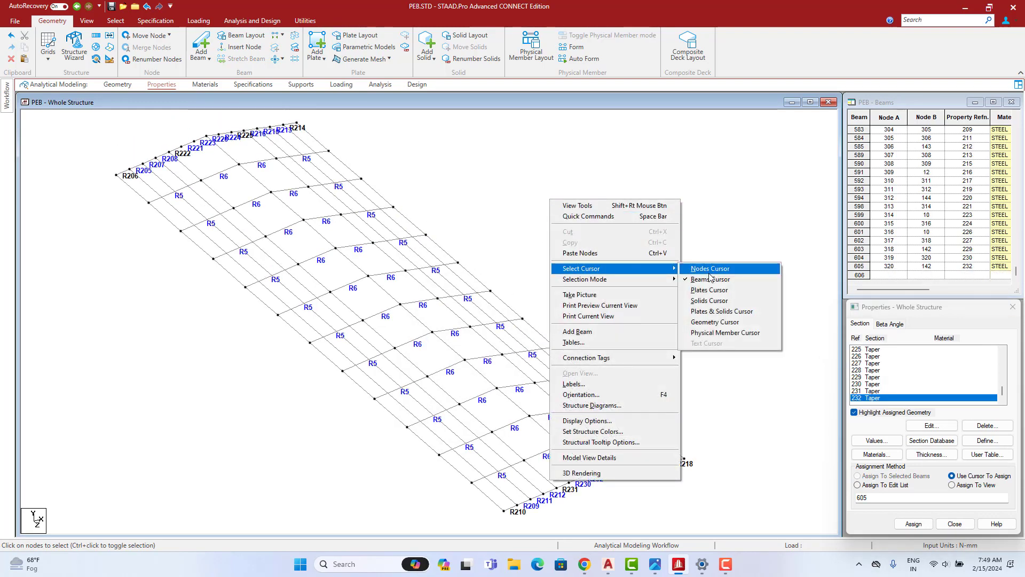
{"action": "left_click", "coordinate": [710, 271]}
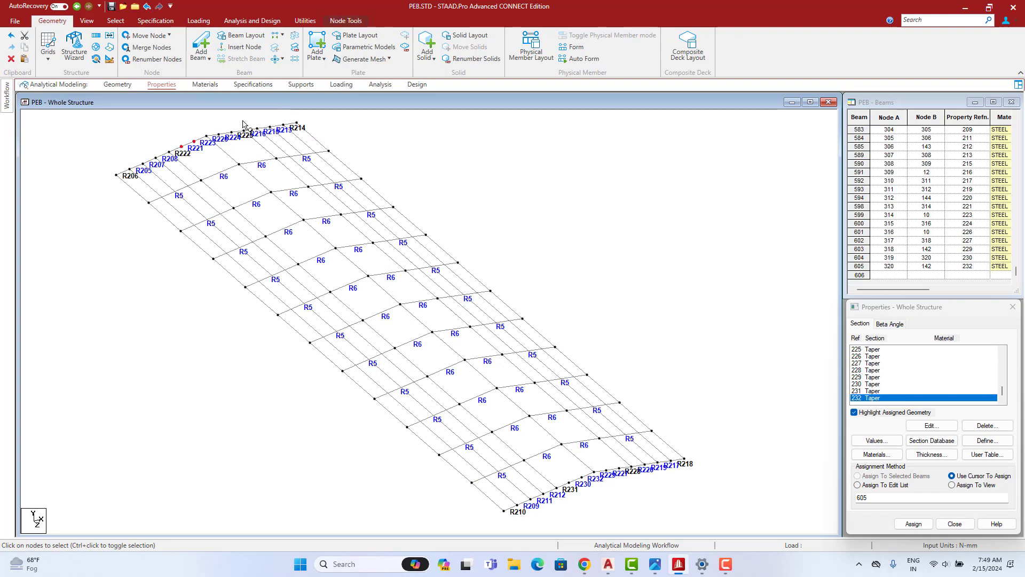
{"action": "left_click_drag", "start_coordinate": [214, 147], "coordinate": [215, 147], "text": "ctrl"}
{"action": "middle_click_drag", "start_coordinate": [516, 399], "coordinate": [497, 347]}
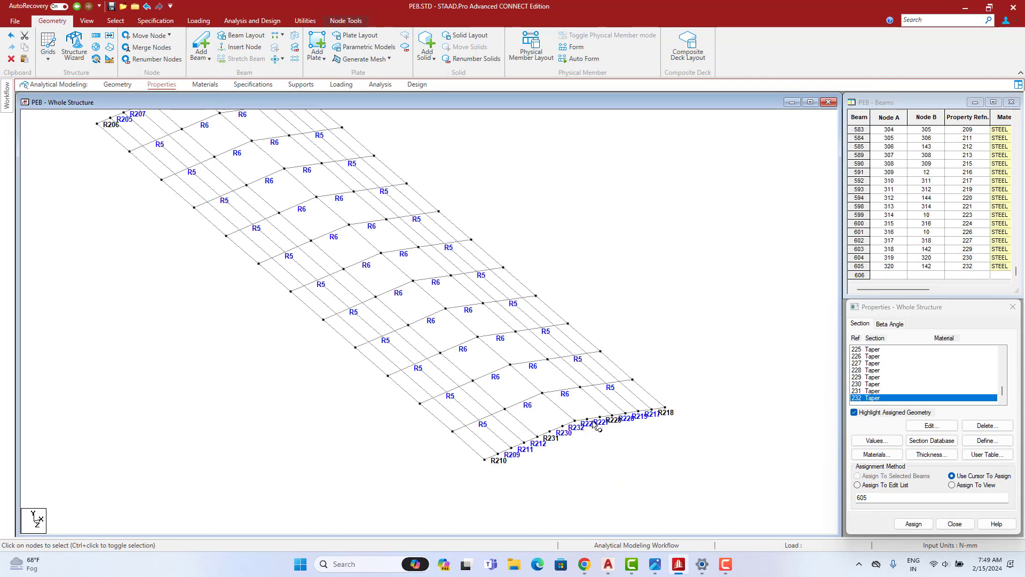
{"action": "left_click", "coordinate": [565, 427], "text": "ctrl"}
{"action": "scroll", "coordinate": [557, 295], "scroll_direction": "down", "scroll_amount": 1}
{"action": "middle_click_drag", "start_coordinate": [410, 113], "coordinate": [412, 166]}
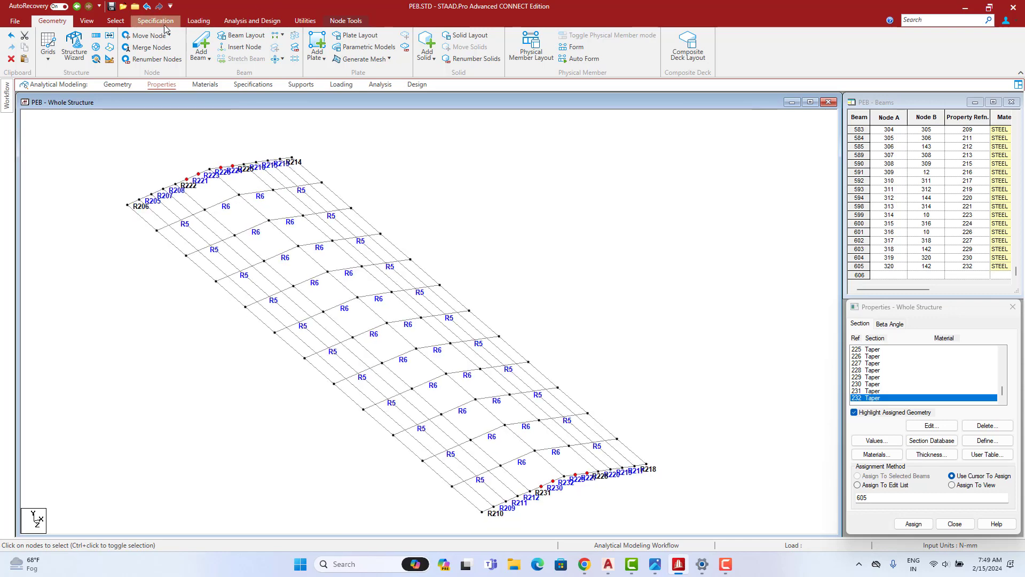
{"action": "left_click", "coordinate": [282, 36]}
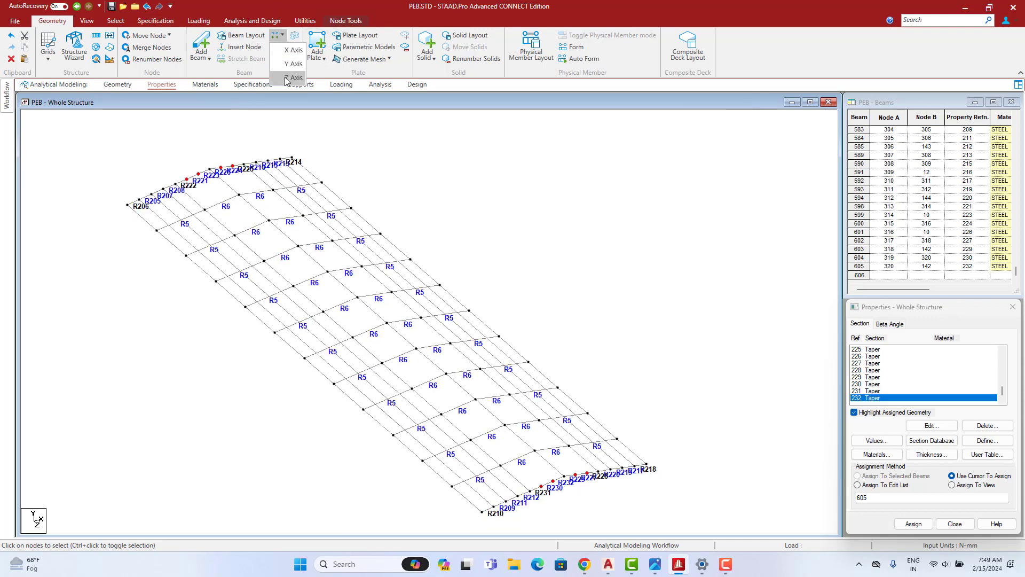
{"action": "left_click", "coordinate": [542, 303]}
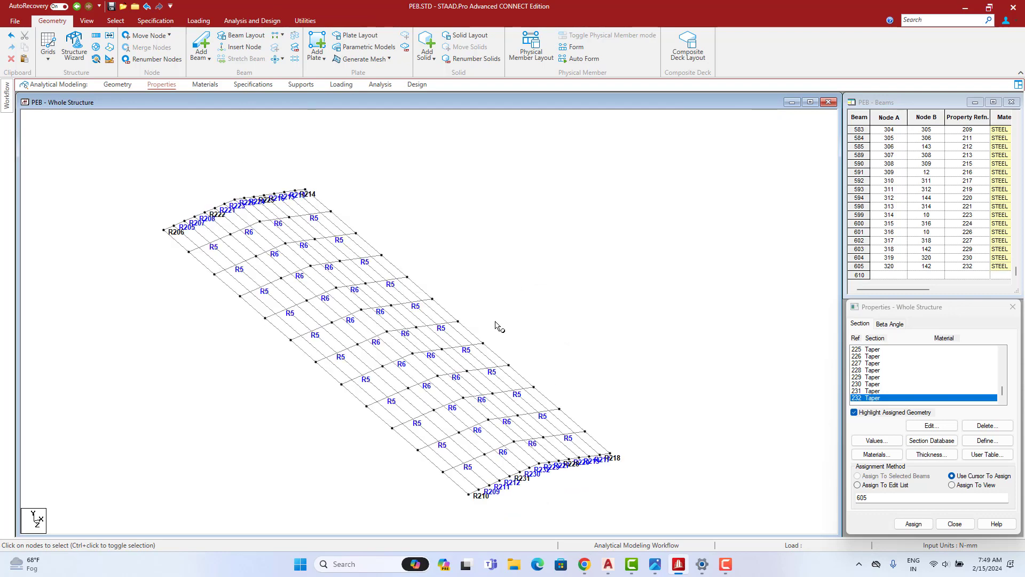
- Select all displayed roof members and split them where they cross using Intersect Selected Beams
{"action": "left_click", "coordinate": [478, 325]}
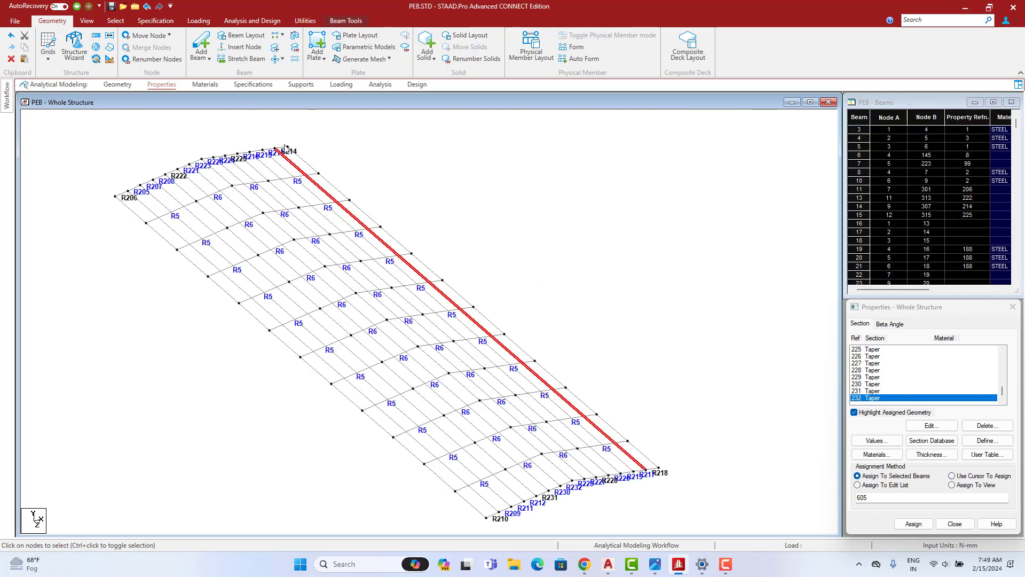
{"action": "left_click", "coordinate": [611, 245]}
{"action": "left_click_drag", "start_coordinate": [91, 485], "coordinate": [687, 166]}
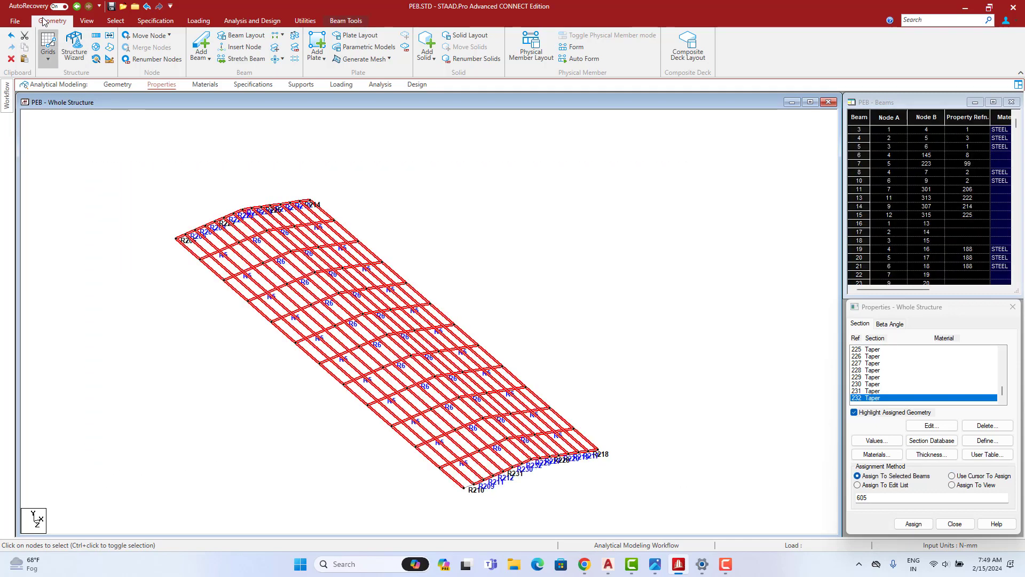
{"action": "left_click", "coordinate": [281, 60]}
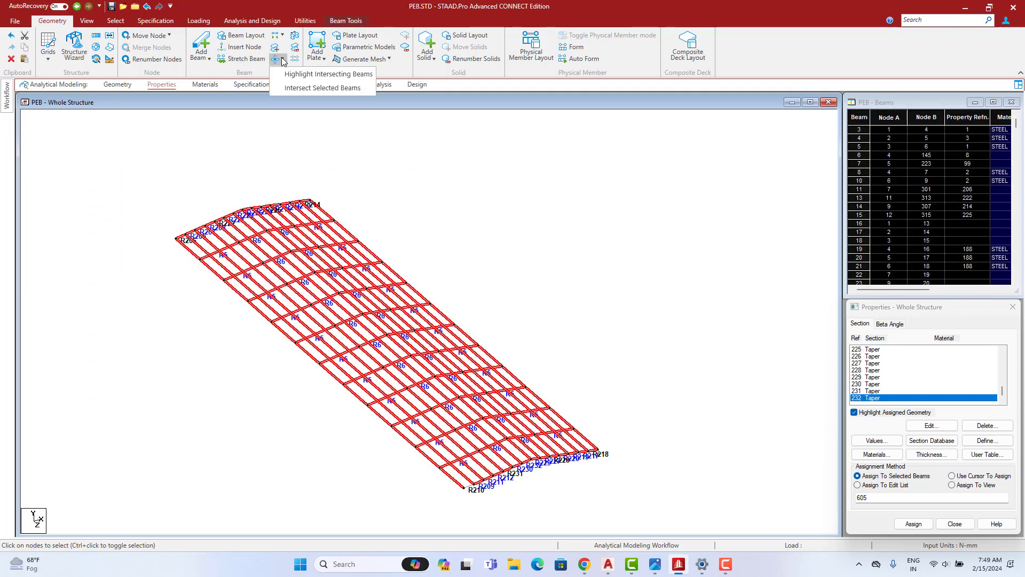
{"action": "left_click", "coordinate": [300, 87]}
{"action": "left_click", "coordinate": [468, 305]}
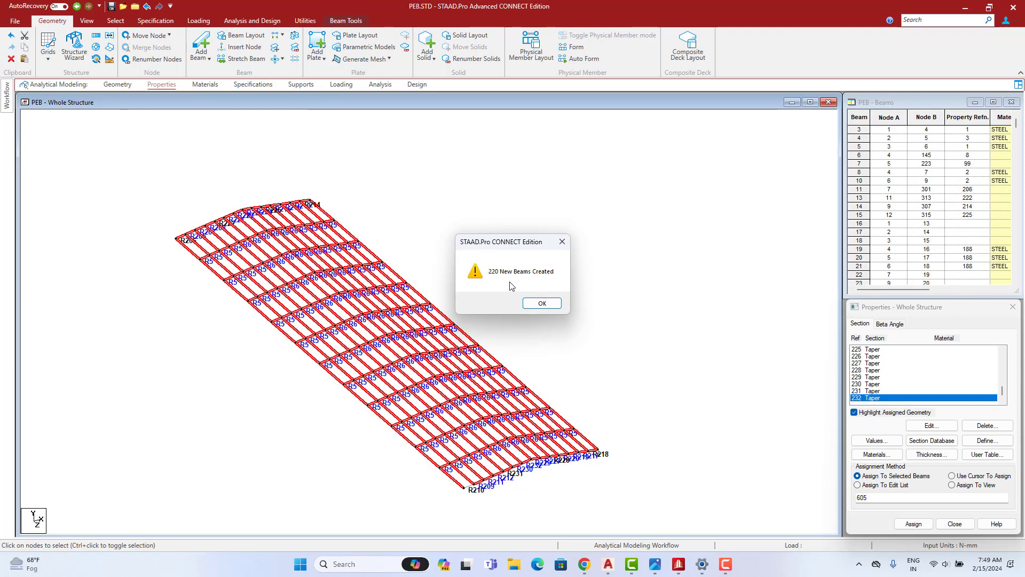
{"action": "left_click", "coordinate": [541, 303]}
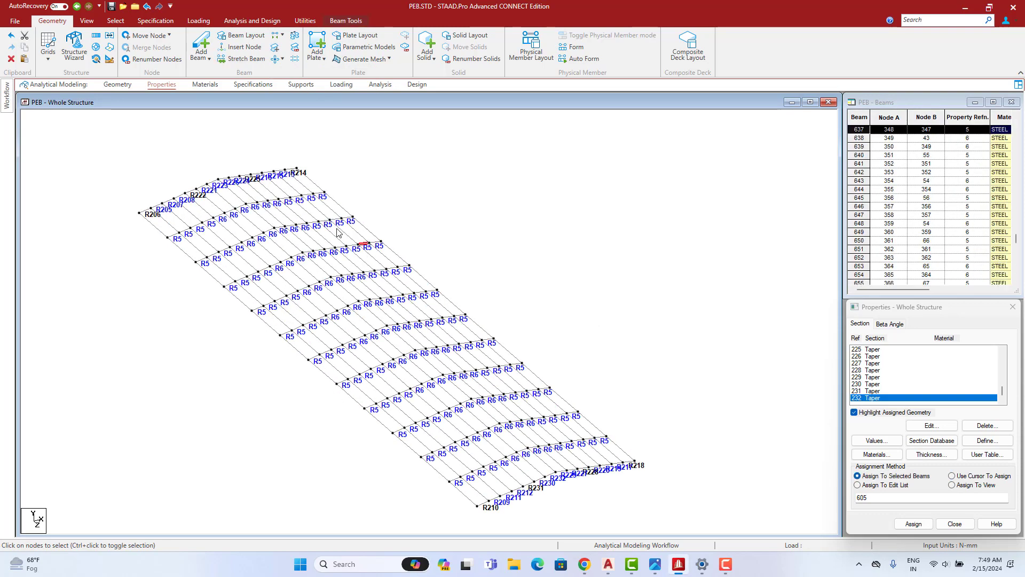
- Check that the longitudinal roof members are split at the frames and inspect the structure in a 3D rendered view
{"action": "left_click", "coordinate": [230, 263]}
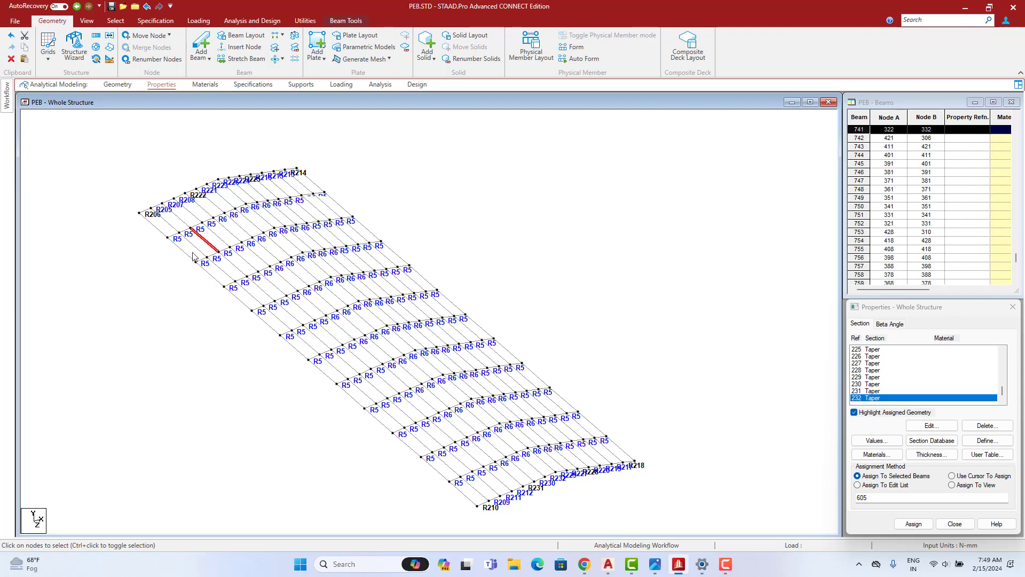
{"action": "left_click", "coordinate": [271, 248]}
{"action": "right_click", "coordinate": [388, 181]}
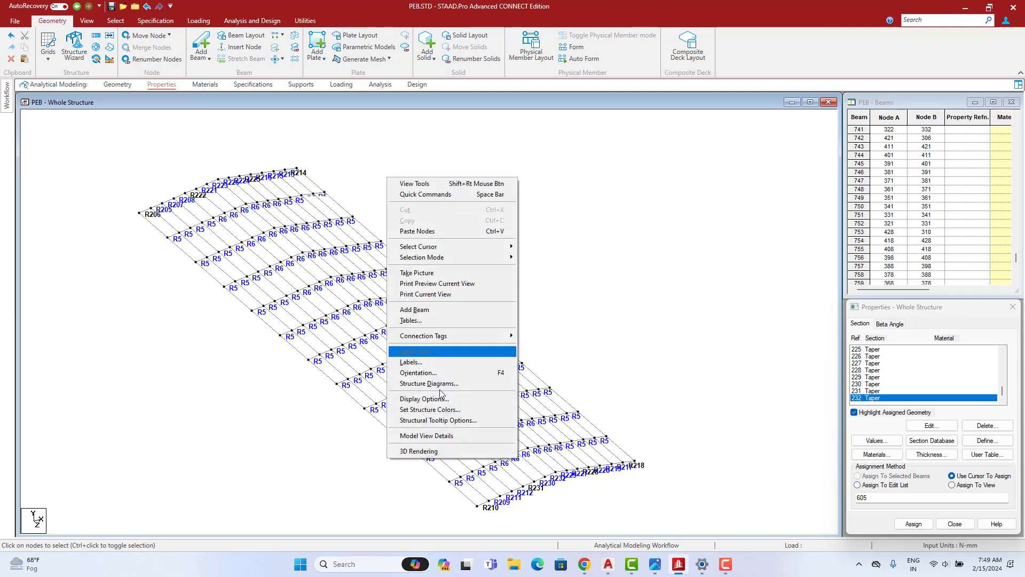
{"action": "left_click", "coordinate": [422, 451]}
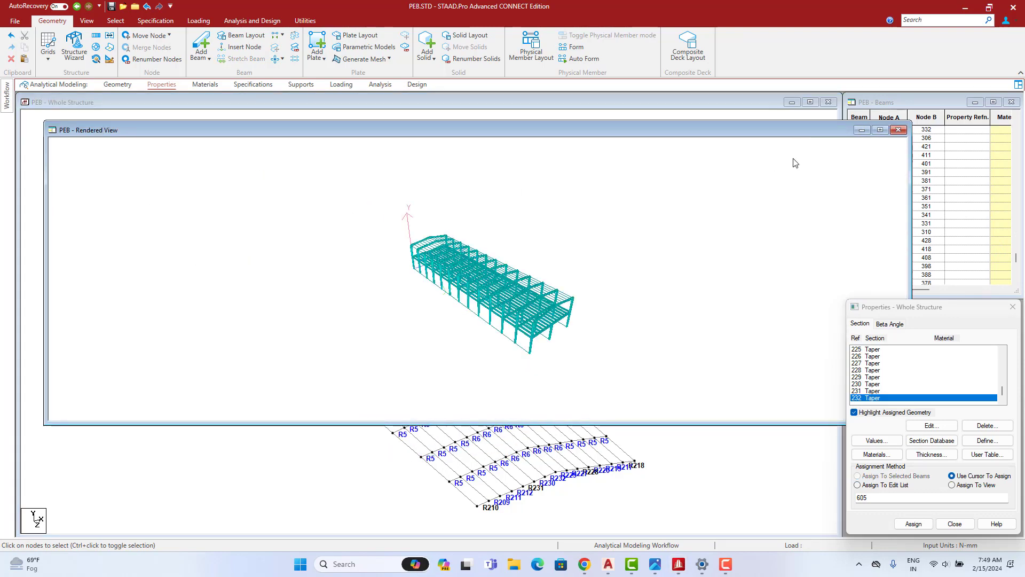
{"action": "left_click_drag", "start_coordinate": [636, 277], "coordinate": [475, 272]}
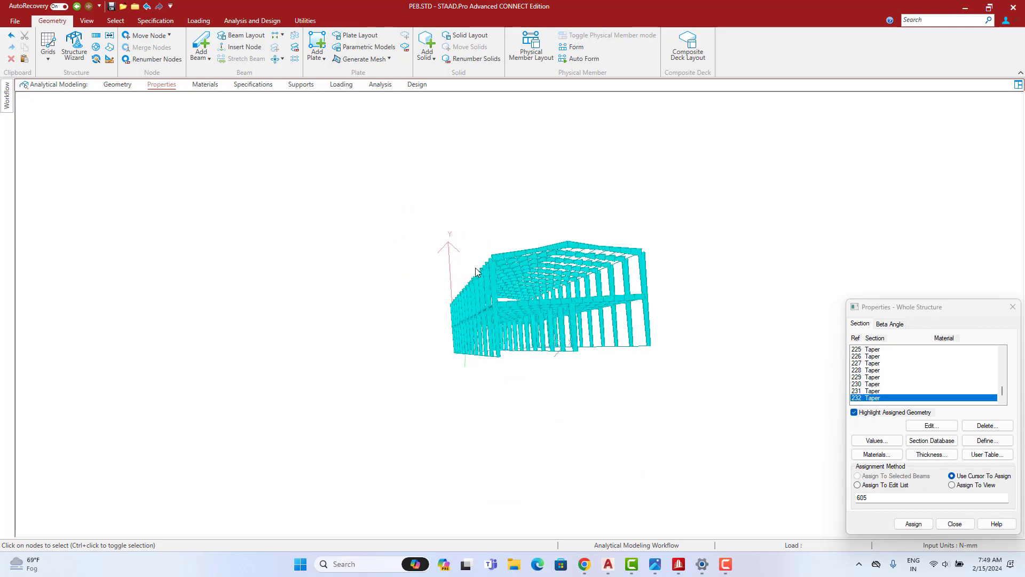
{"action": "scroll", "coordinate": [476, 270], "scroll_direction": "up", "scroll_amount": 7}
{"action": "left_click_drag", "start_coordinate": [573, 271], "coordinate": [480, 256]}
{"action": "left_click", "coordinate": [121, 86]}
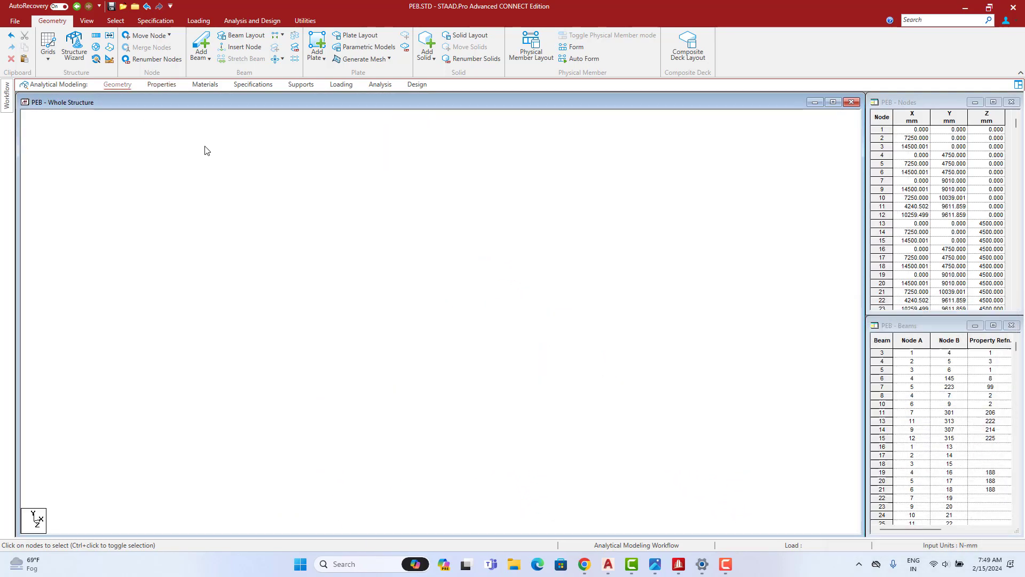
- Display the whole structure again and return to the section properties
{"action": "left_click", "coordinate": [86, 21]}
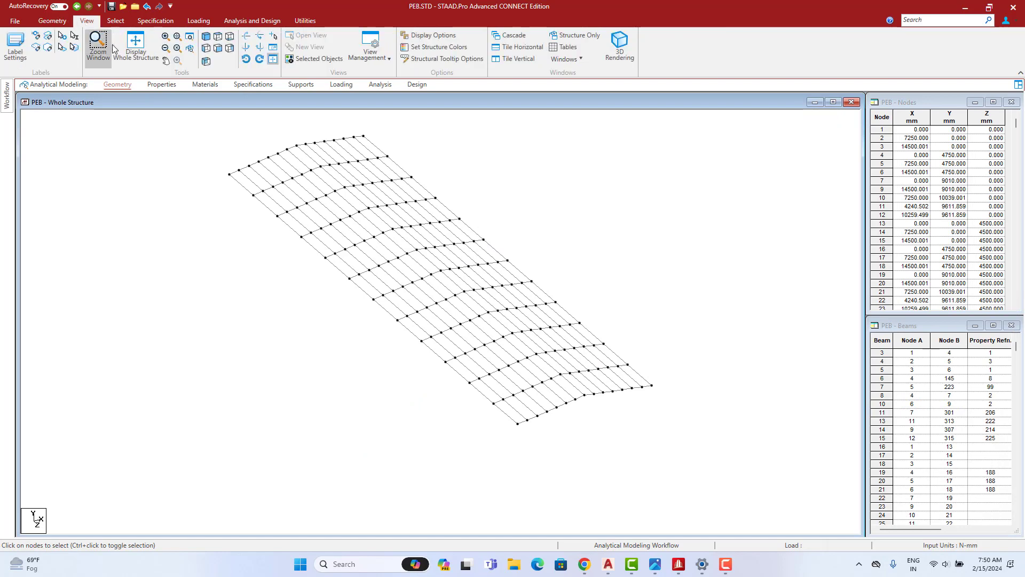
{"action": "left_click", "coordinate": [135, 46]}
{"action": "left_click", "coordinate": [161, 85]}
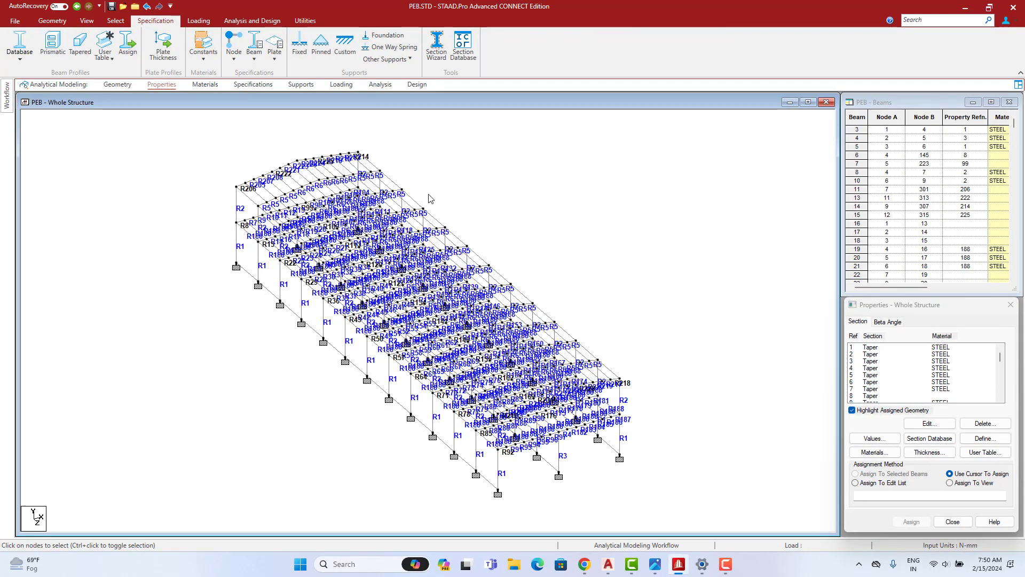
- Look up the section size of purlin P1 in the member schedule of the AutoCAD drawing
{"action": "left_click", "coordinate": [607, 565]}
{"action": "scroll", "coordinate": [641, 355], "scroll_direction": "down", "scroll_amount": 10}
{"action": "scroll", "coordinate": [455, 188], "scroll_direction": "up", "scroll_amount": 8}
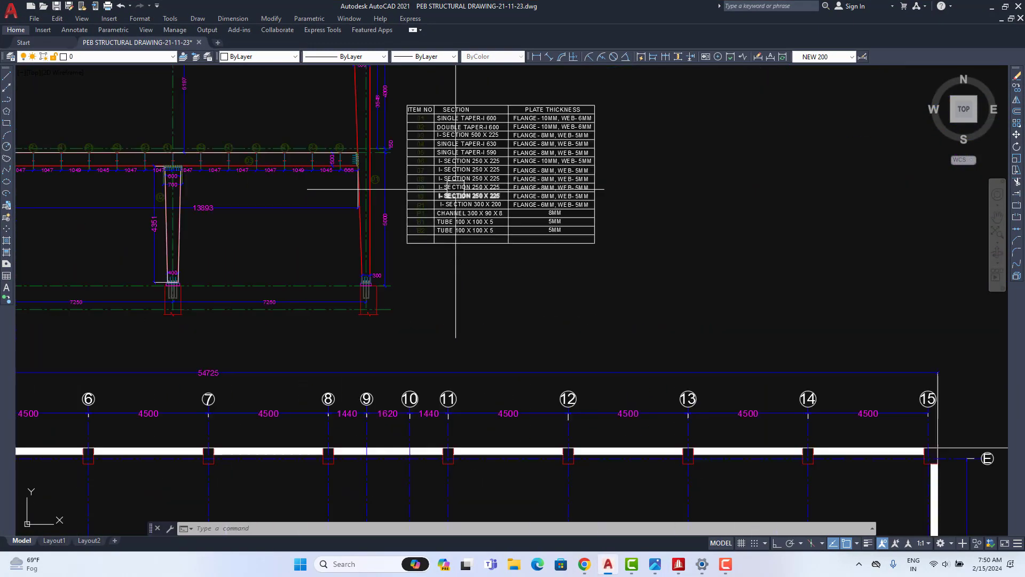
{"action": "scroll", "coordinate": [456, 189], "scroll_direction": "up", "scroll_amount": 8}
{"action": "middle_click_drag", "start_coordinate": [246, 293], "coordinate": [246, 334]}
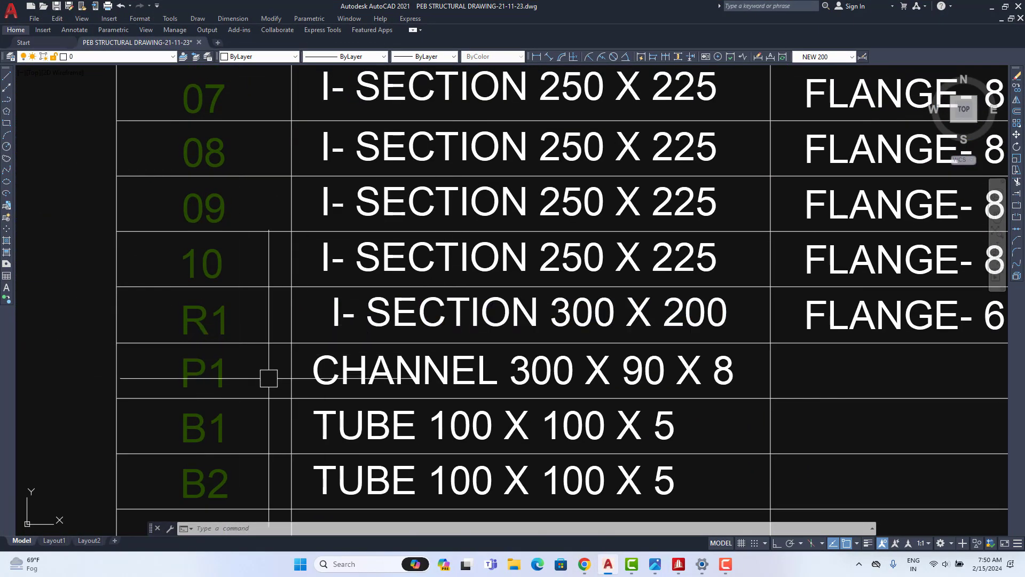
{"action": "middle_click_drag", "start_coordinate": [380, 378], "coordinate": [382, 346]}
{"action": "mouse_move", "coordinate": [491, 350]}
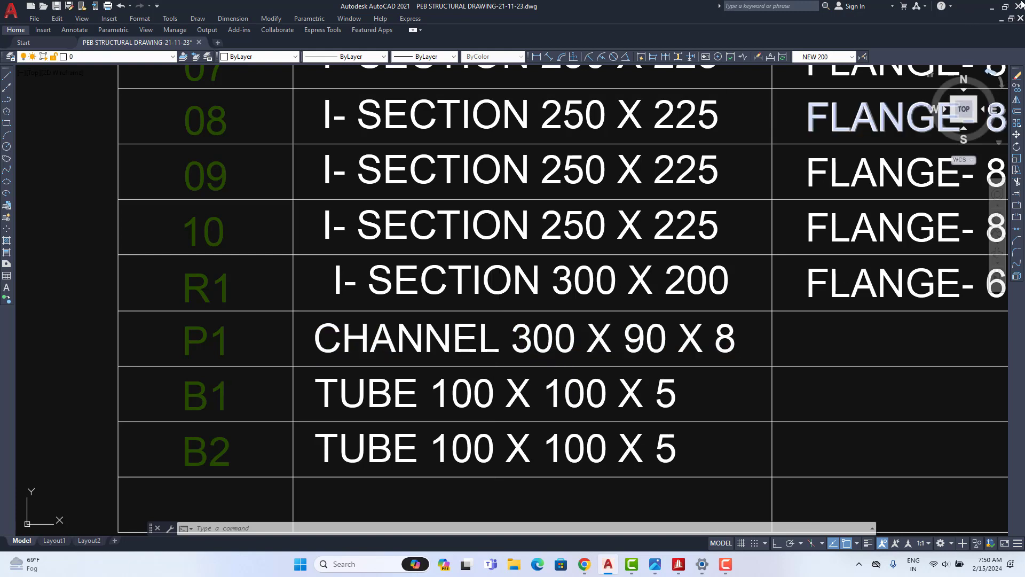
{"action": "left_click", "coordinate": [994, 7]}
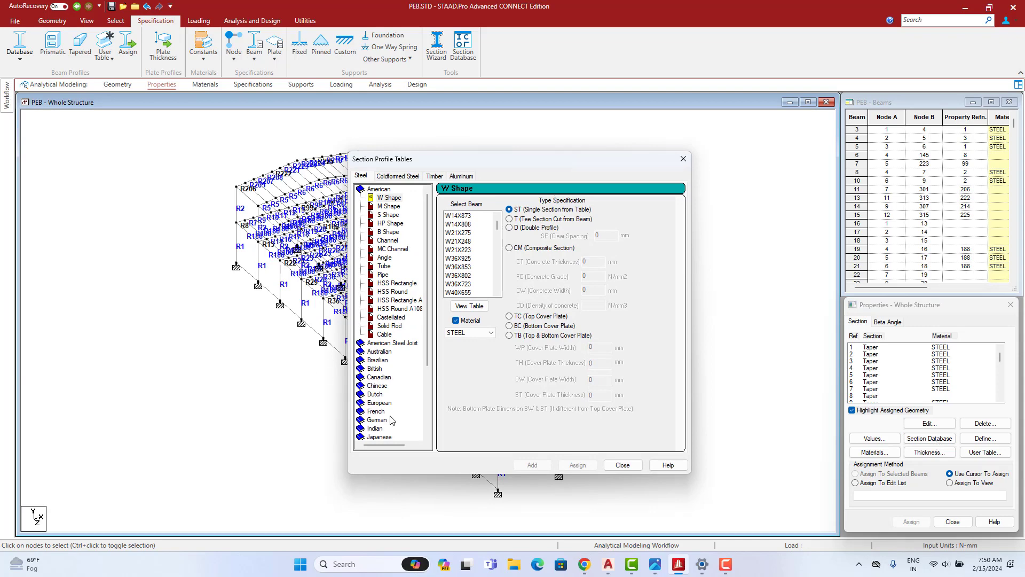
- Add the Indian channel ISMC300 in steel as a single section from the section database
{"action": "left_click", "coordinate": [377, 429]}
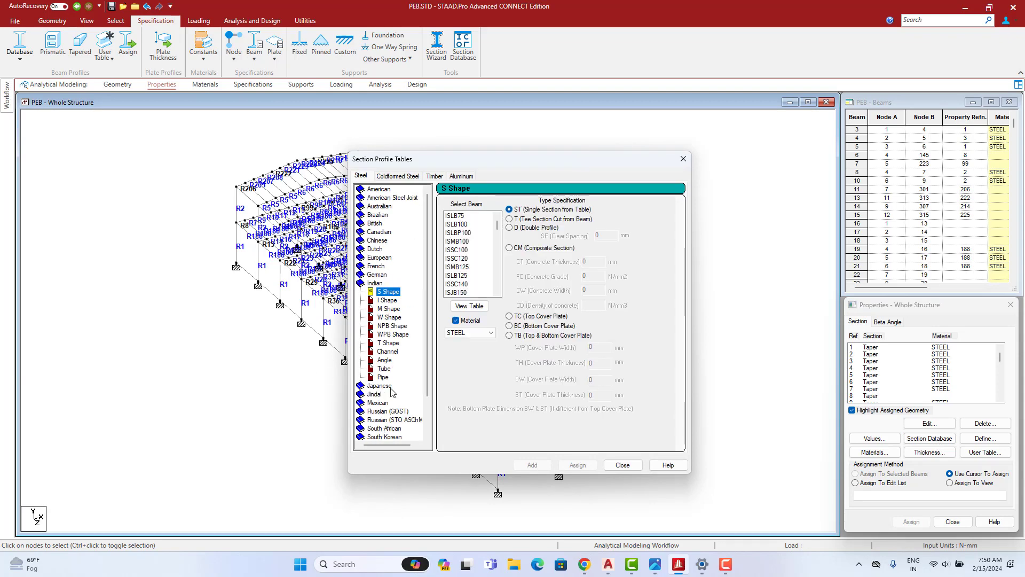
{"action": "left_click", "coordinate": [387, 352]}
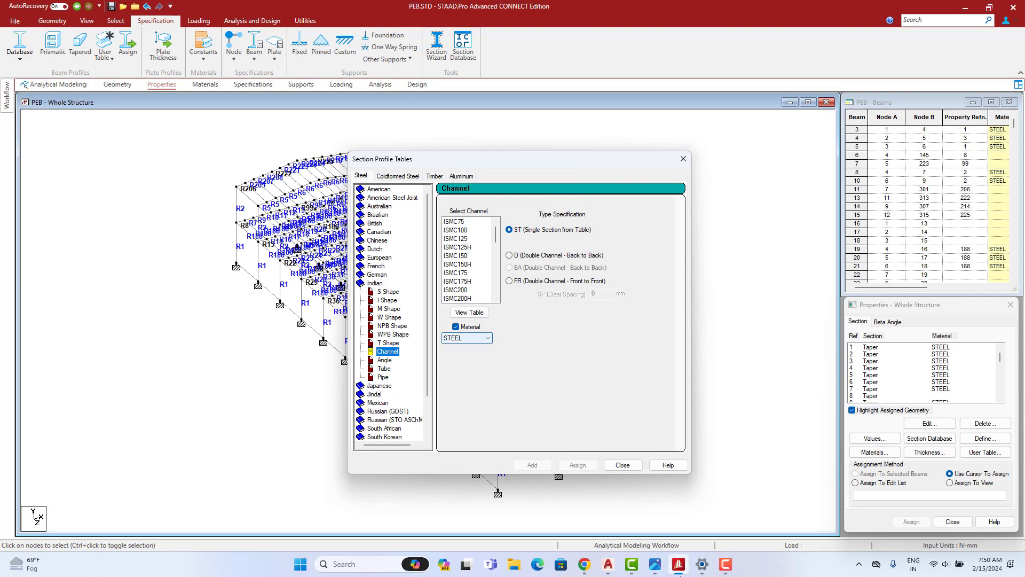
{"action": "left_click", "coordinate": [615, 571]}
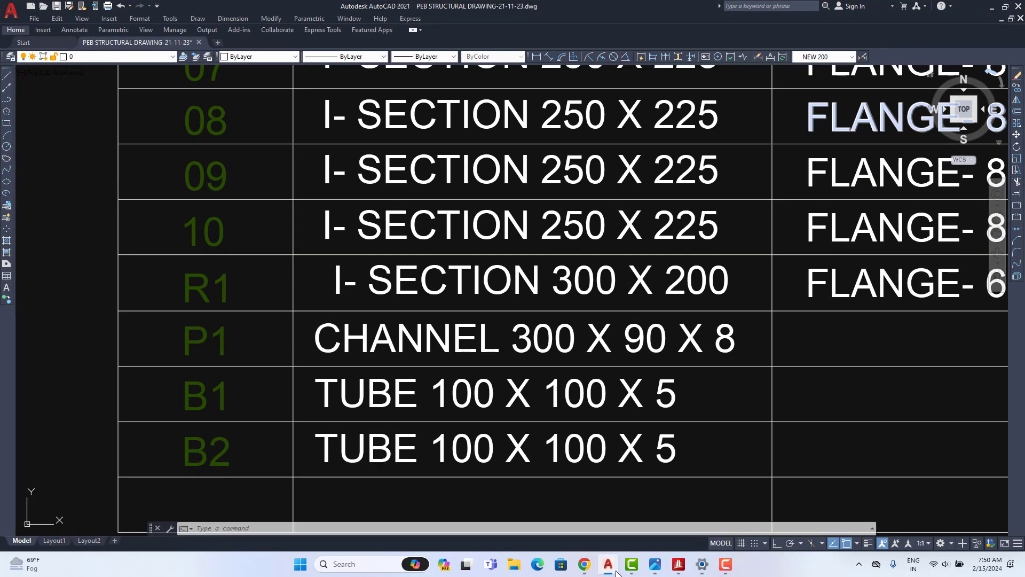
{"action": "left_click", "coordinate": [615, 570]}
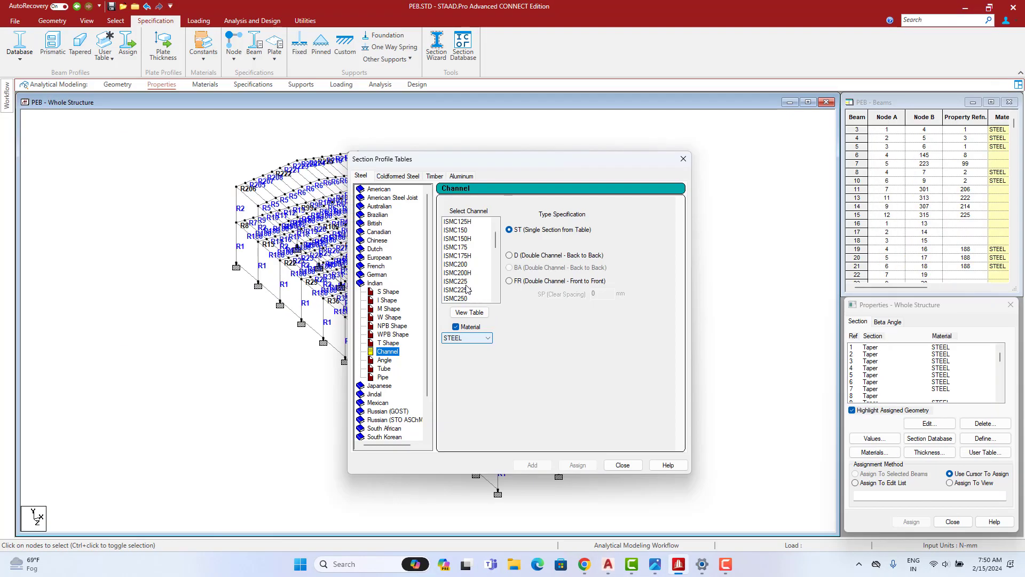
{"action": "scroll", "coordinate": [473, 285], "scroll_direction": "down", "scroll_amount": 2}
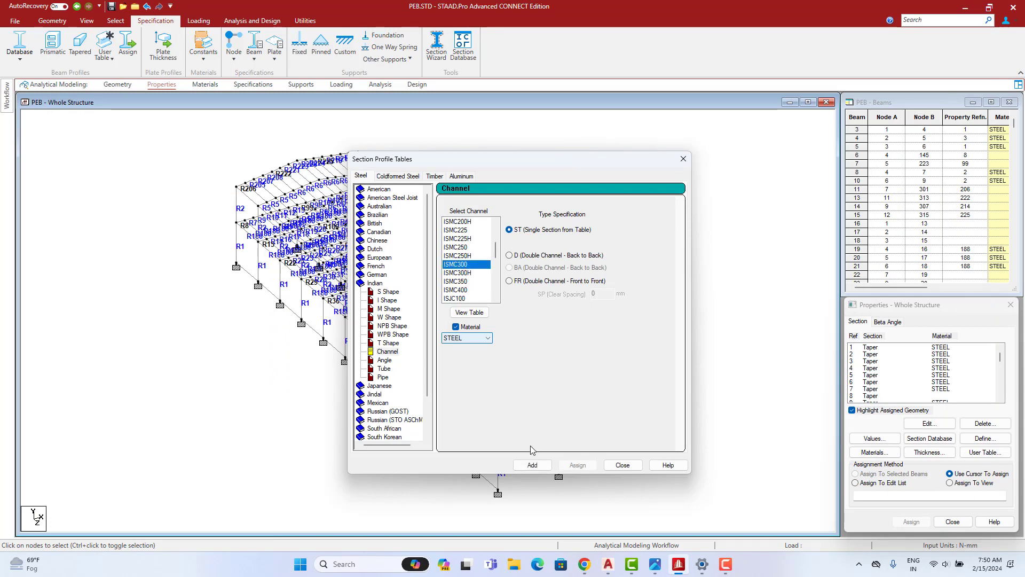
{"action": "left_click", "coordinate": [533, 464]}
{"action": "left_click", "coordinate": [623, 464]}
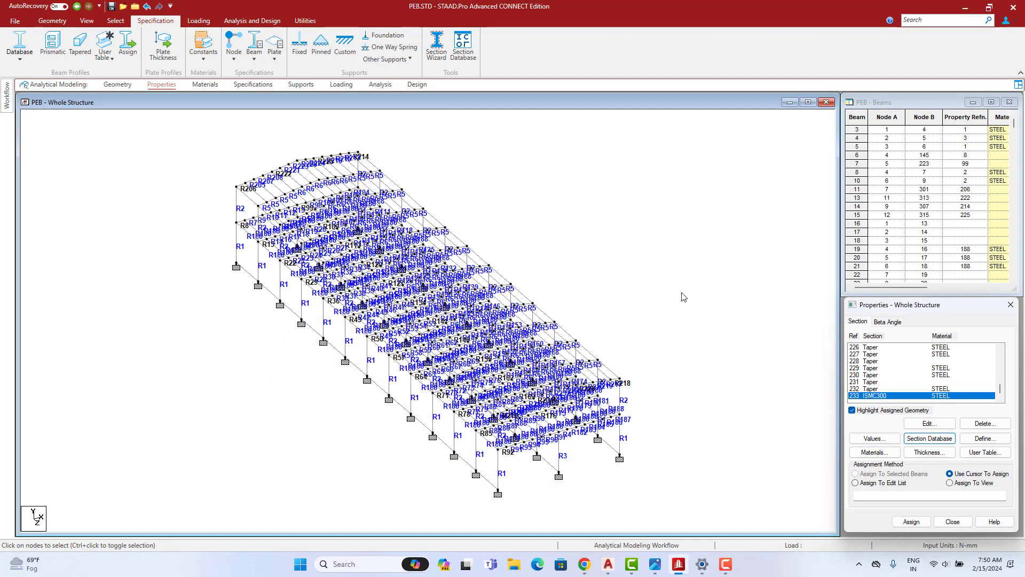
- Select all roof members in the front view and display only them in an isometric view
{"action": "left_click", "coordinate": [86, 20]}
{"action": "left_click", "coordinate": [218, 48]}
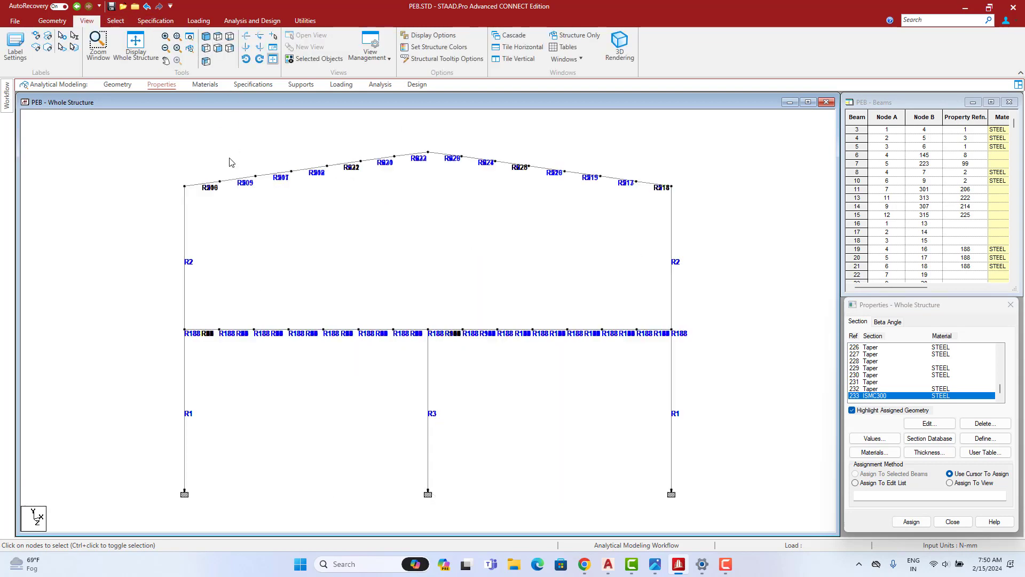
{"action": "left_click_drag", "start_coordinate": [724, 228], "coordinate": [724, 228]}
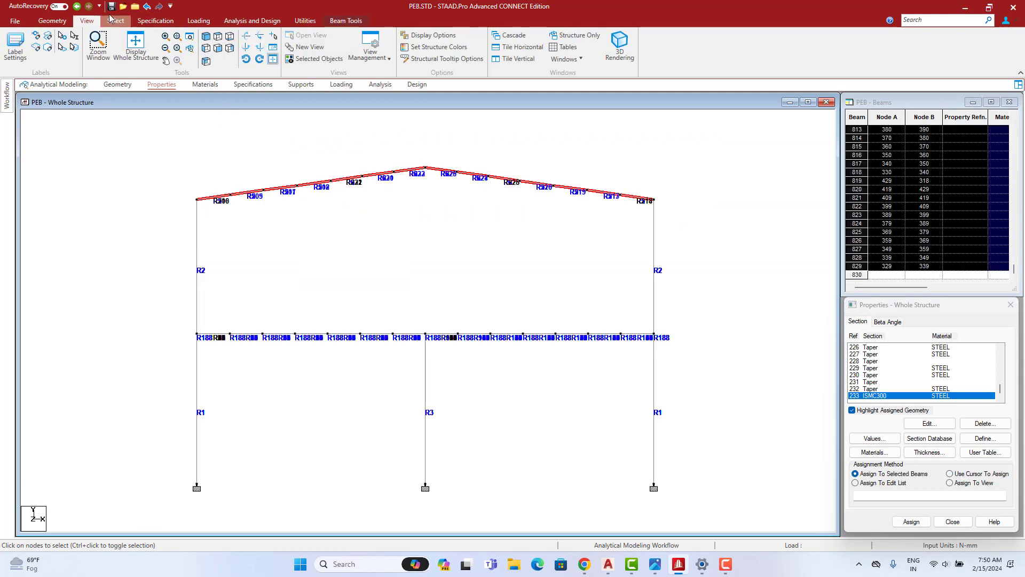
{"action": "left_click", "coordinate": [316, 59]}
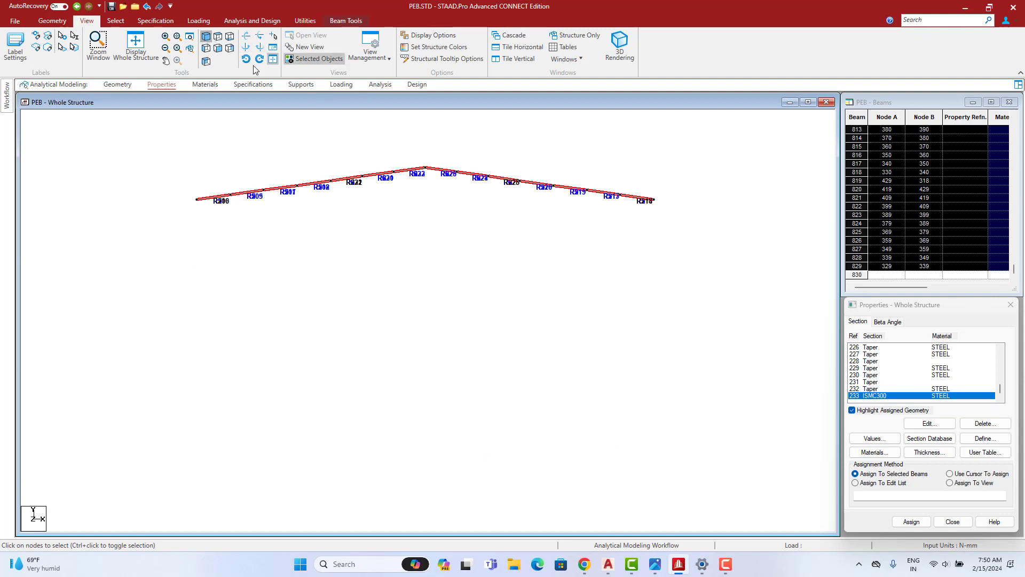
{"action": "left_click", "coordinate": [206, 36]}
{"action": "left_click", "coordinate": [500, 191]}
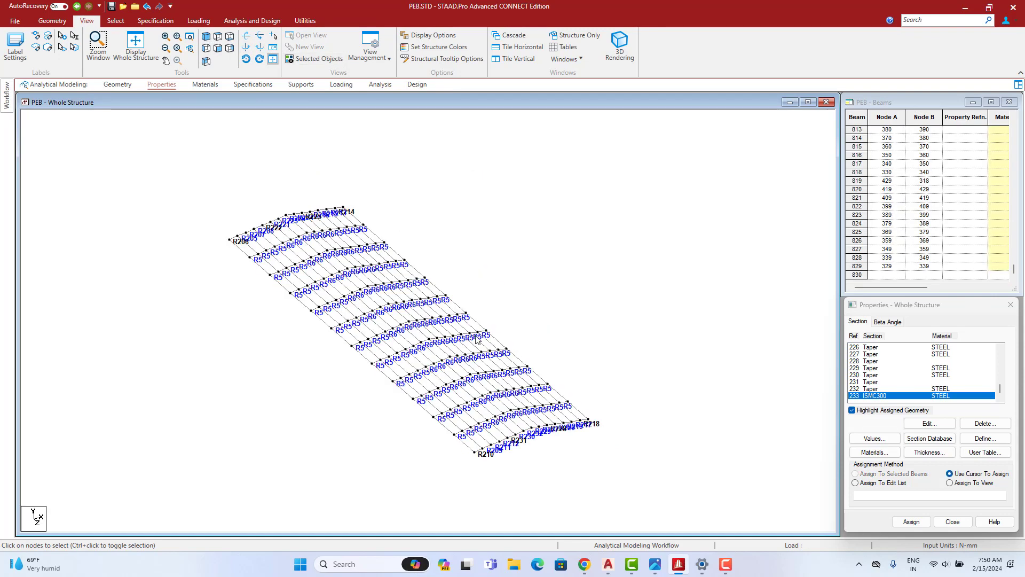
- Select all displayed roof beams parallel to the Z axis and assign the ISMC300 section to them
{"action": "left_click", "coordinate": [867, 398]}
{"action": "left_click", "coordinate": [628, 276]}
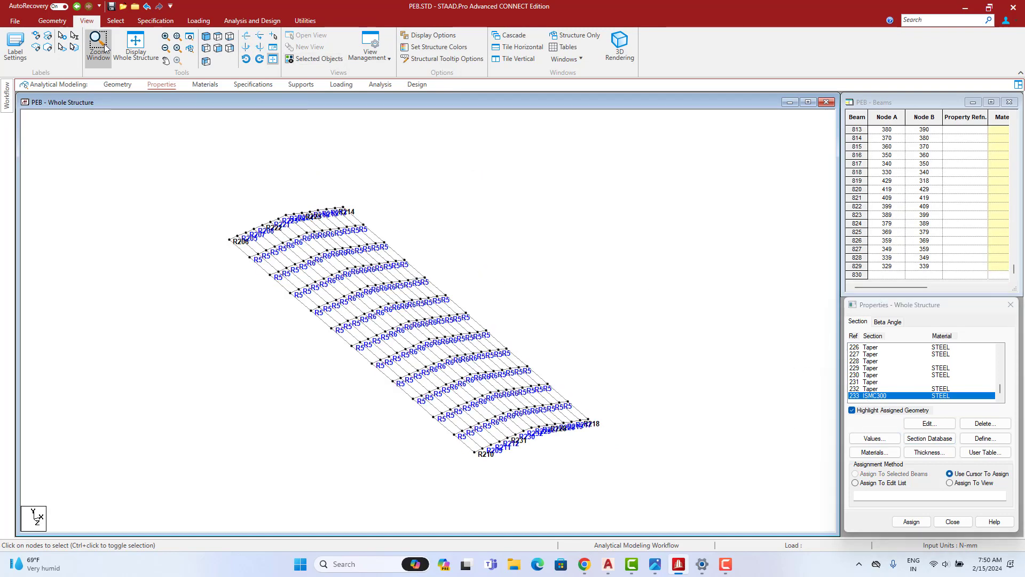
{"action": "left_click", "coordinate": [114, 21]}
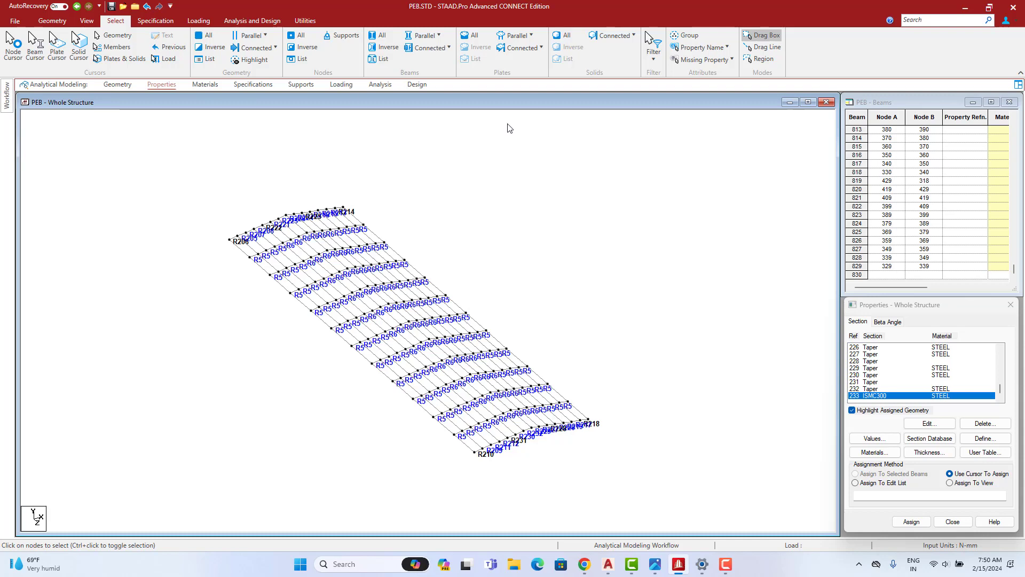
{"action": "left_click", "coordinate": [433, 36]}
{"action": "left_click", "coordinate": [426, 77]}
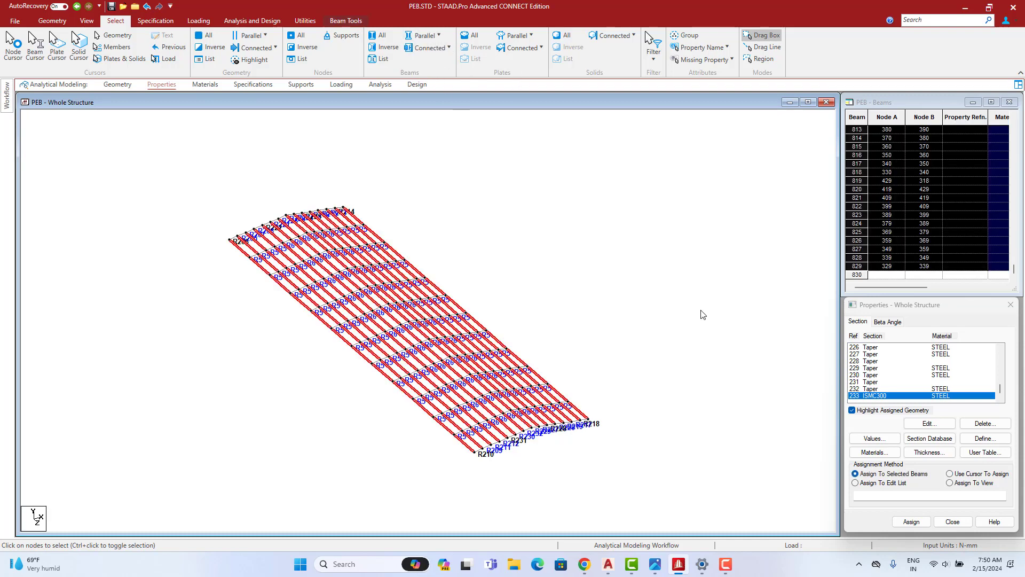
{"action": "left_click", "coordinate": [910, 522]}
{"action": "left_click", "coordinate": [946, 447]}
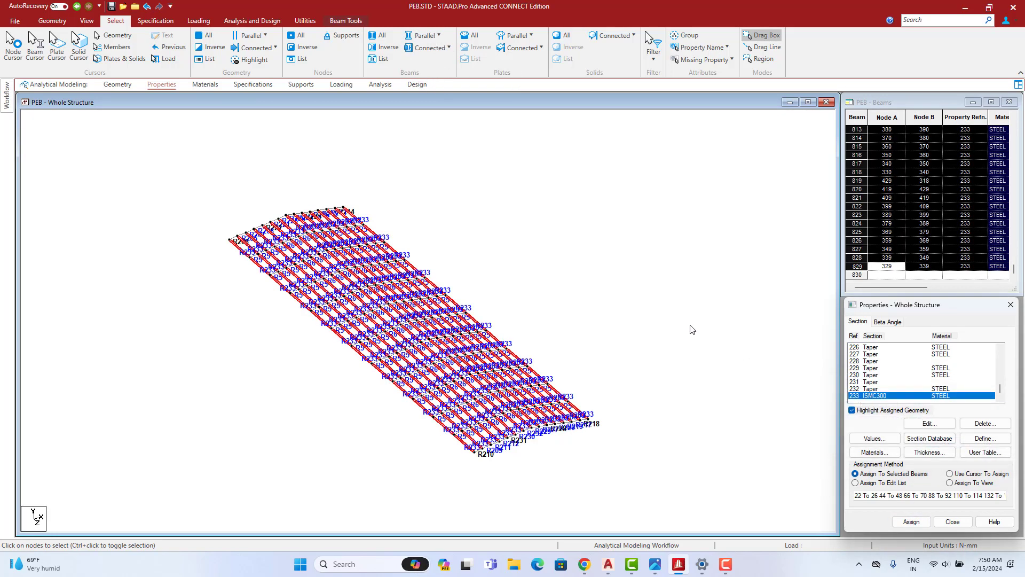
{"action": "right_click", "coordinate": [501, 201]}
{"action": "left_click", "coordinate": [348, 161]}
- Display the whole structure and inspect the roof purlins in a maximized 3D rendered view
{"action": "left_click", "coordinate": [86, 20]}
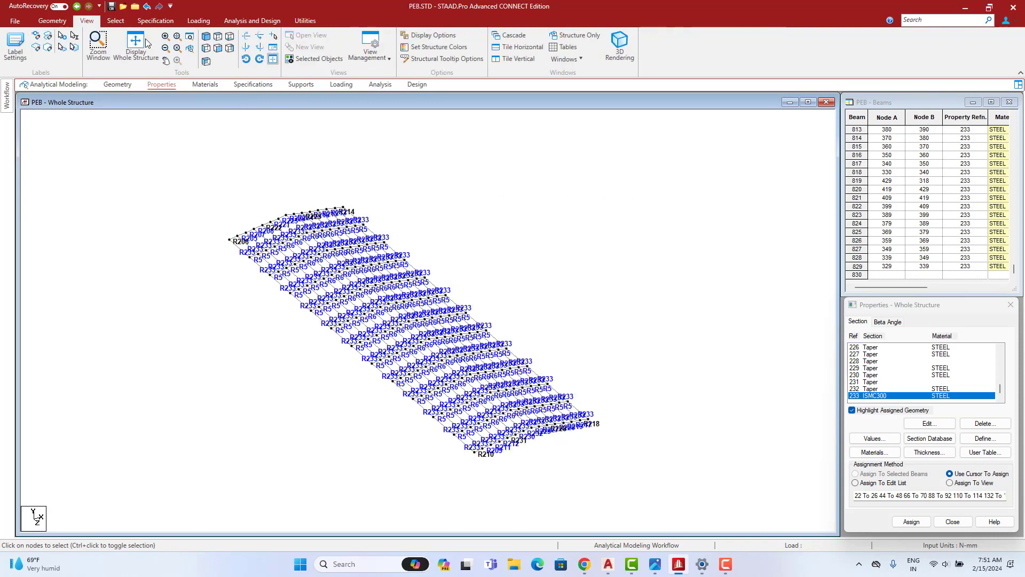
{"action": "left_click", "coordinate": [145, 43]}
{"action": "right_click", "coordinate": [135, 164]}
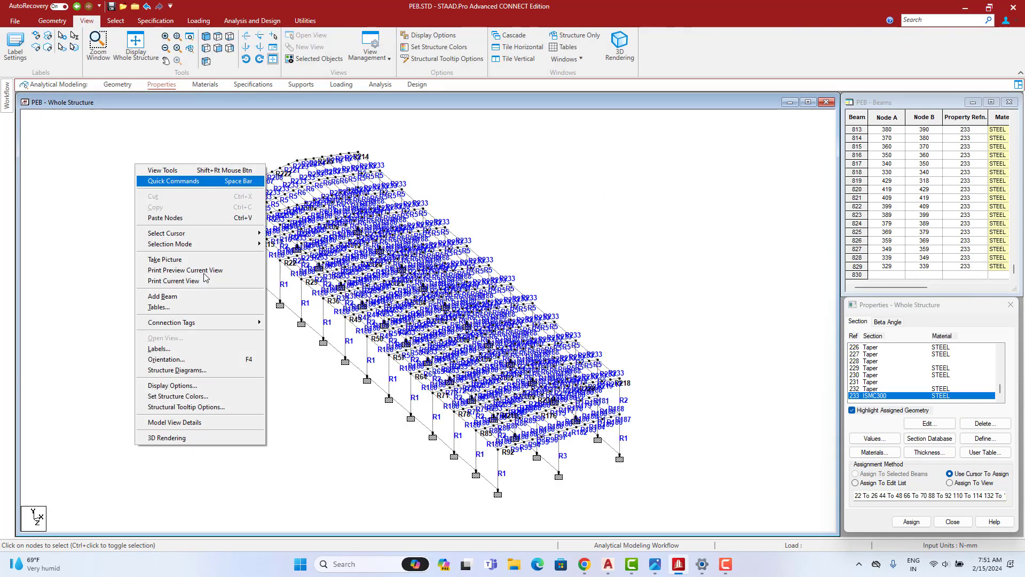
{"action": "left_click", "coordinate": [216, 439]}
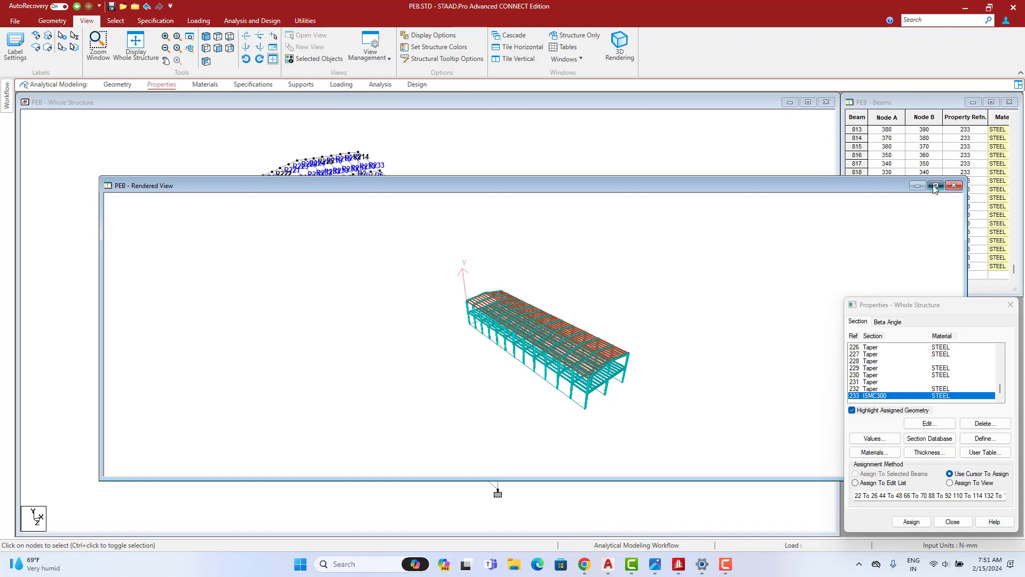
{"action": "left_click", "coordinate": [935, 185]}
{"action": "scroll", "coordinate": [687, 329], "scroll_direction": "up", "scroll_amount": 5}
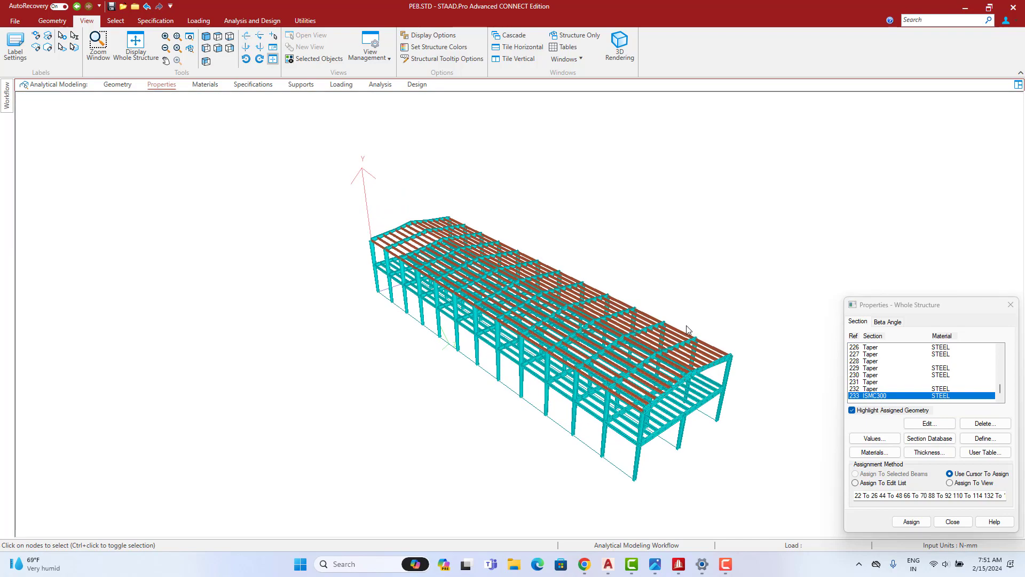
{"action": "left_click_drag", "start_coordinate": [687, 329], "coordinate": [452, 318]}
{"action": "scroll", "coordinate": [531, 315], "scroll_direction": "up", "scroll_amount": 5}
{"action": "scroll", "coordinate": [530, 316], "scroll_direction": "up", "scroll_amount": 2}
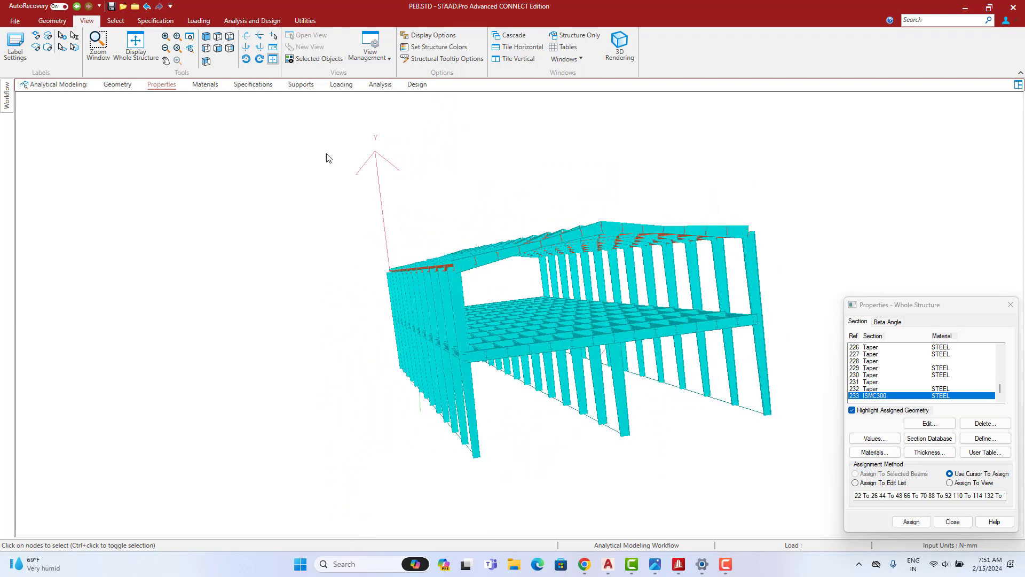
{"action": "left_click", "coordinate": [119, 85]}
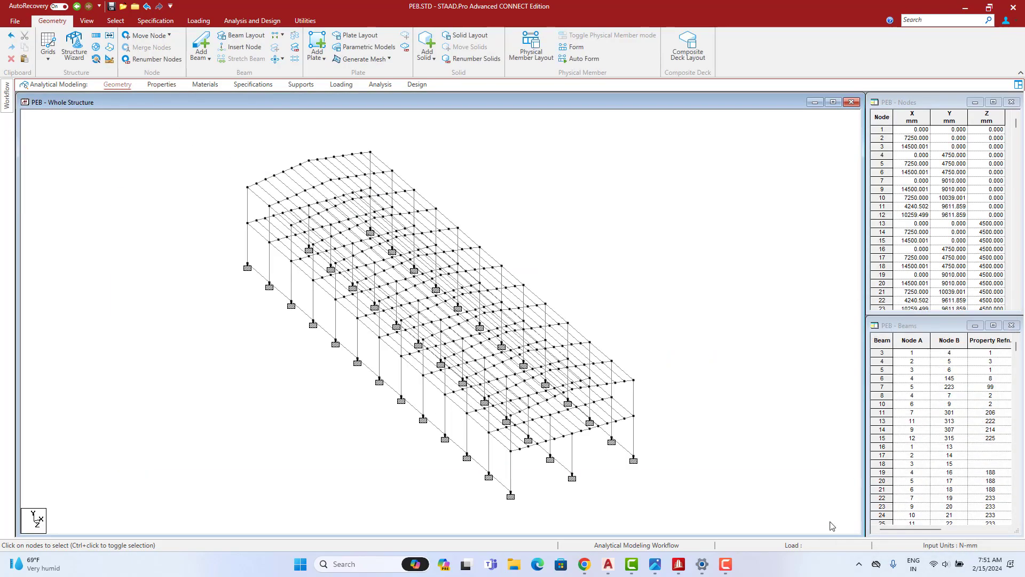
- Switch to the AutoCAD drawing and examine the frame section, member schedule and staircase area of the floor plan
{"action": "left_click", "coordinate": [613, 566]}
{"action": "scroll", "coordinate": [663, 337], "scroll_direction": "down", "scroll_amount": 8}
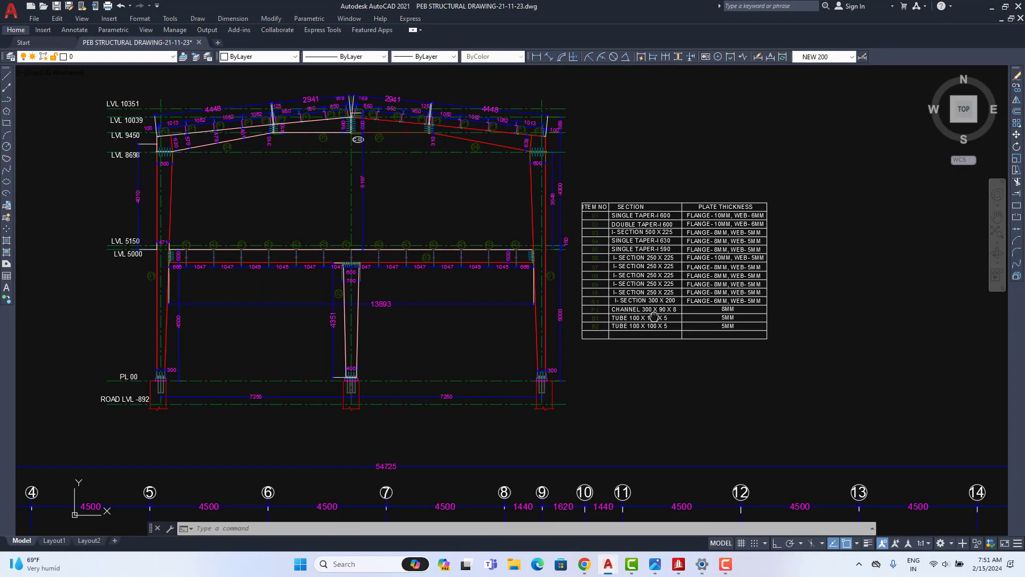
{"action": "scroll", "coordinate": [655, 313], "scroll_direction": "up", "scroll_amount": 4}
{"action": "middle_click_drag", "start_coordinate": [450, 333], "coordinate": [567, 340]}
{"action": "scroll", "coordinate": [567, 341], "scroll_direction": "down", "scroll_amount": 6}
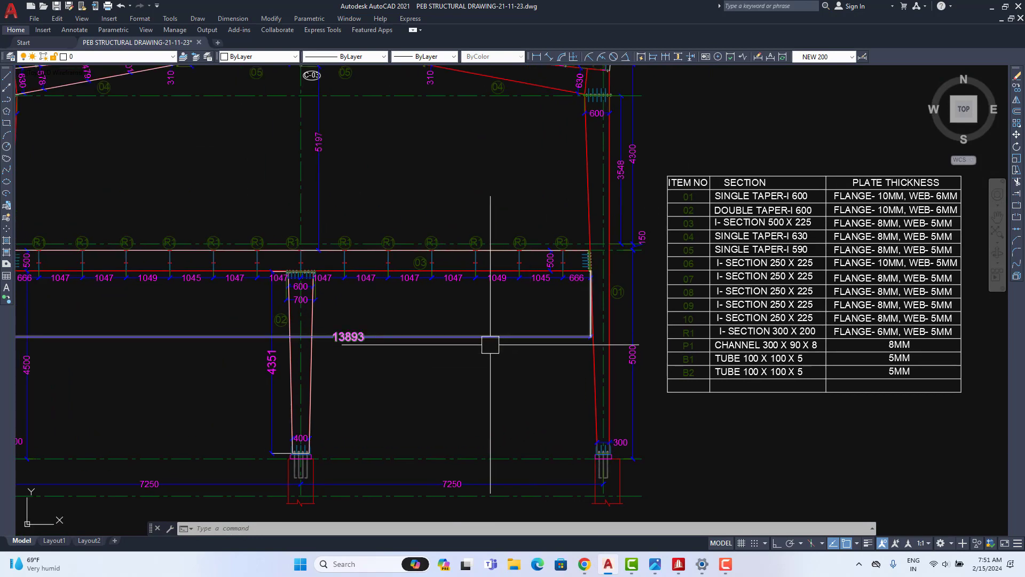
{"action": "scroll", "coordinate": [553, 454], "scroll_direction": "up", "scroll_amount": 6}
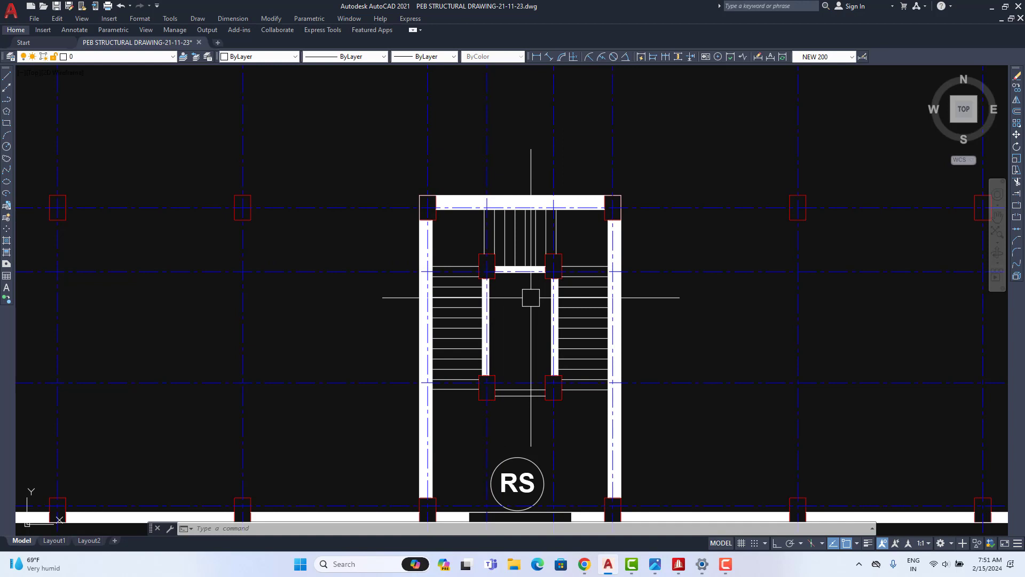
{"action": "scroll", "coordinate": [531, 298], "scroll_direction": "down", "scroll_amount": 6}
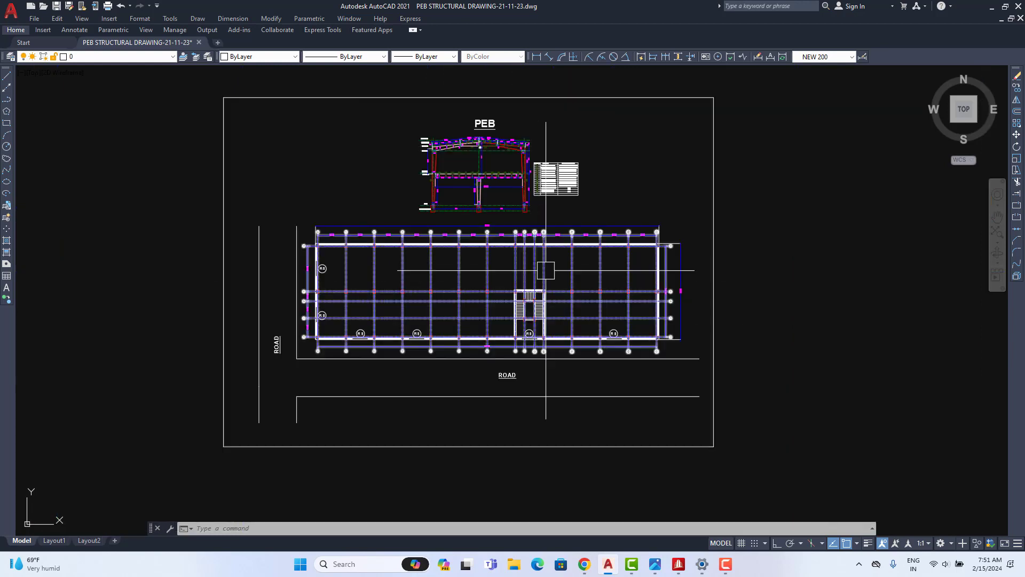
- Examine the PEB frame section and locate the staircase bay between grids 8 and 11 on the floor plan
{"action": "scroll", "coordinate": [496, 225], "scroll_direction": "up", "scroll_amount": 4}
{"action": "scroll", "coordinate": [461, 294], "scroll_direction": "up", "scroll_amount": 5}
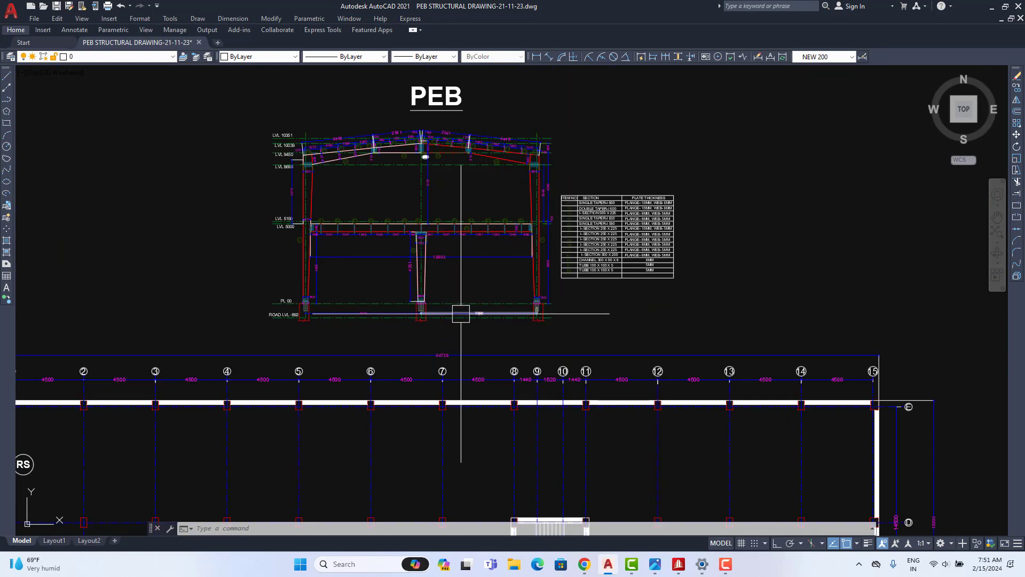
{"action": "scroll", "coordinate": [365, 78], "scroll_direction": "down", "scroll_amount": 5}
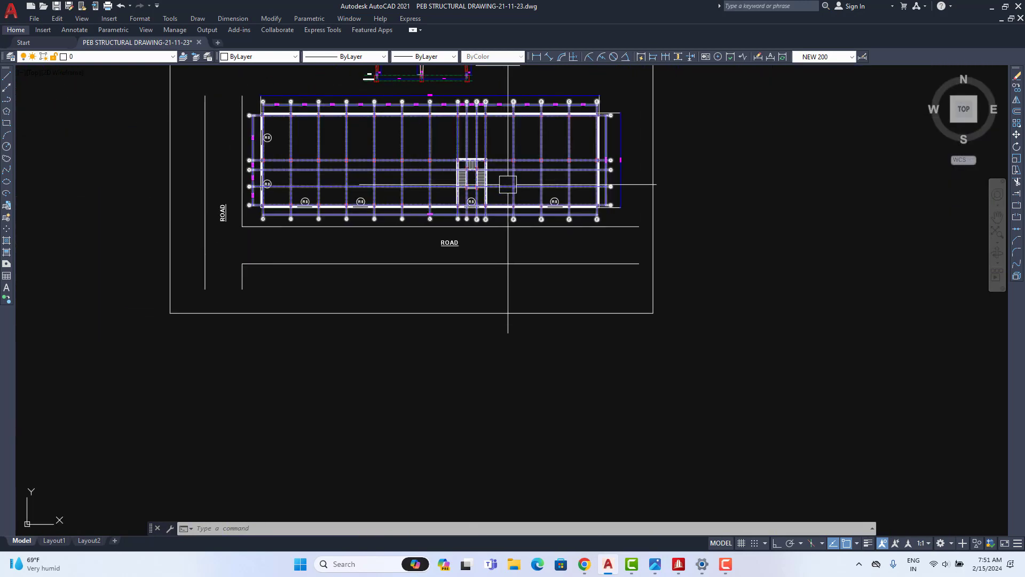
{"action": "scroll", "coordinate": [505, 288], "scroll_direction": "up", "scroll_amount": 6}
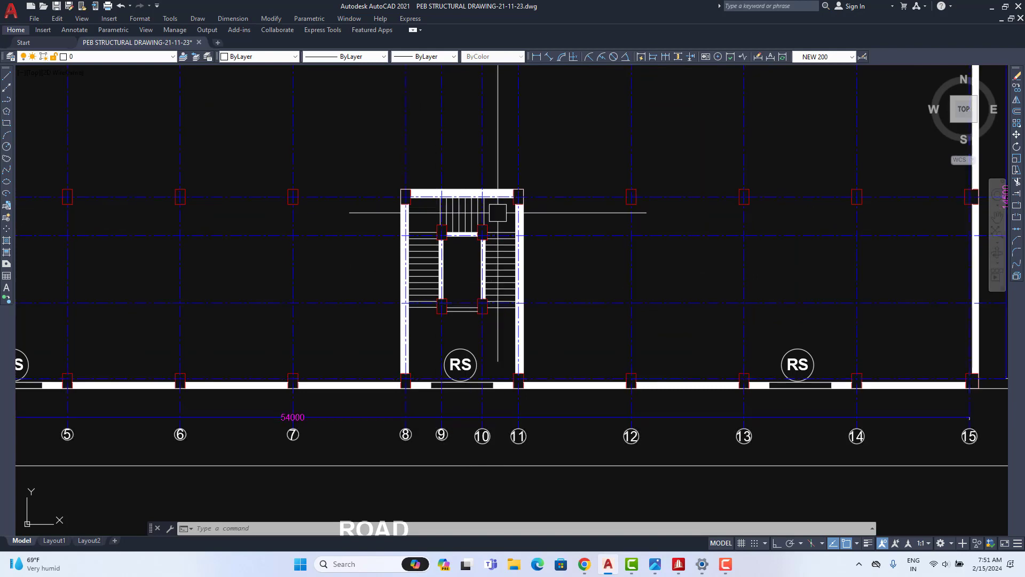
{"action": "scroll", "coordinate": [671, 291], "scroll_direction": "down", "scroll_amount": 3}
{"action": "scroll", "coordinate": [572, 335], "scroll_direction": "up", "scroll_amount": 1}
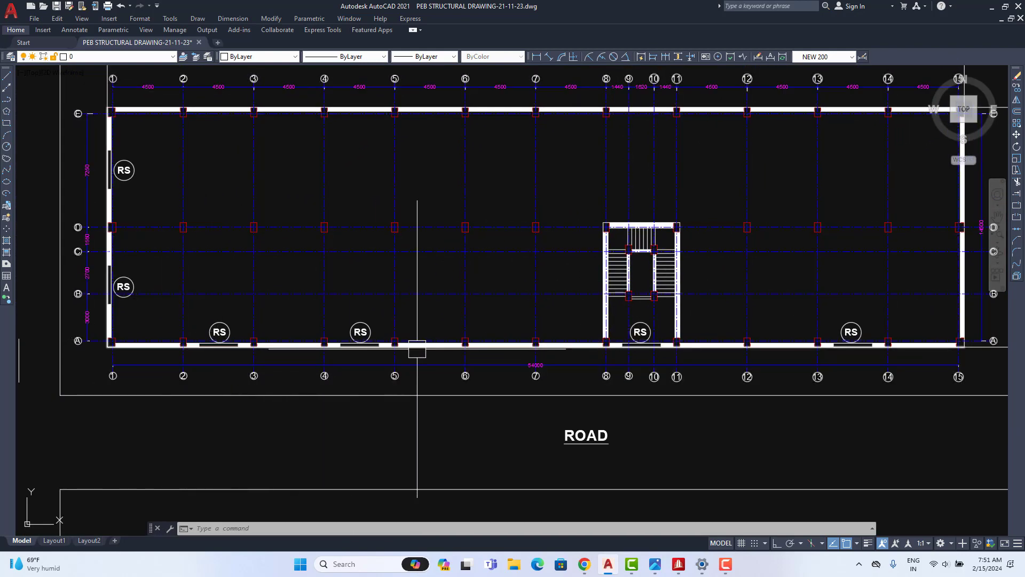
- Switch to STAAD.Pro, isolate the first-floor beams and their columns from the front view, and show them in plan
{"action": "left_click", "coordinate": [987, 8]}
{"action": "left_click", "coordinate": [92, 23]}
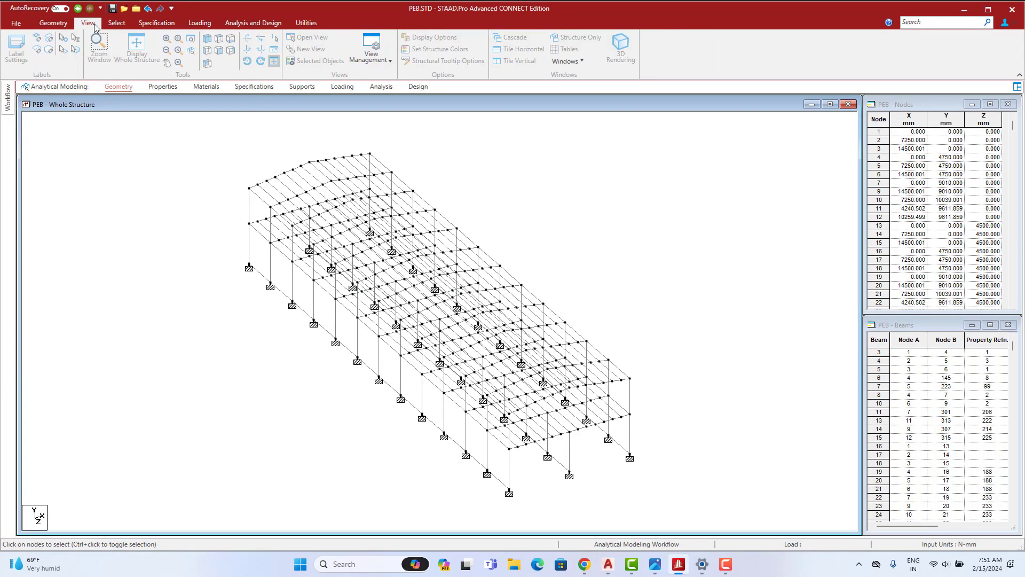
{"action": "left_click", "coordinate": [214, 45]}
{"action": "left_click_drag", "start_coordinate": [195, 314], "coordinate": [655, 441]}
{"action": "left_click", "coordinate": [320, 60]}
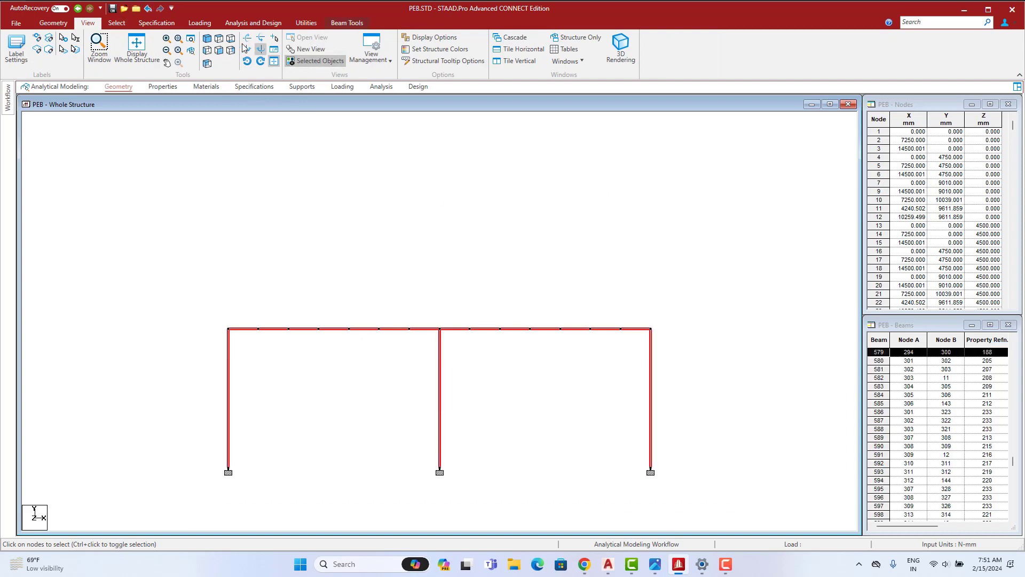
{"action": "left_click", "coordinate": [219, 38]}
{"action": "left_click", "coordinate": [536, 315]}
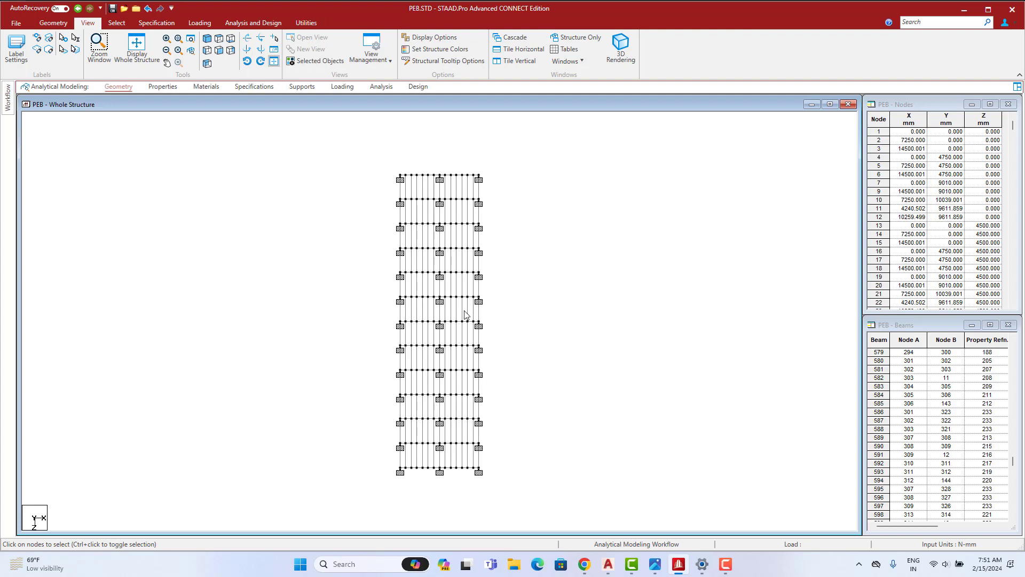
- Isolate a single bay between two adjacent frames, check it in isometric view and return to the plan view
{"action": "scroll", "coordinate": [469, 283], "scroll_direction": "up", "scroll_amount": 5}
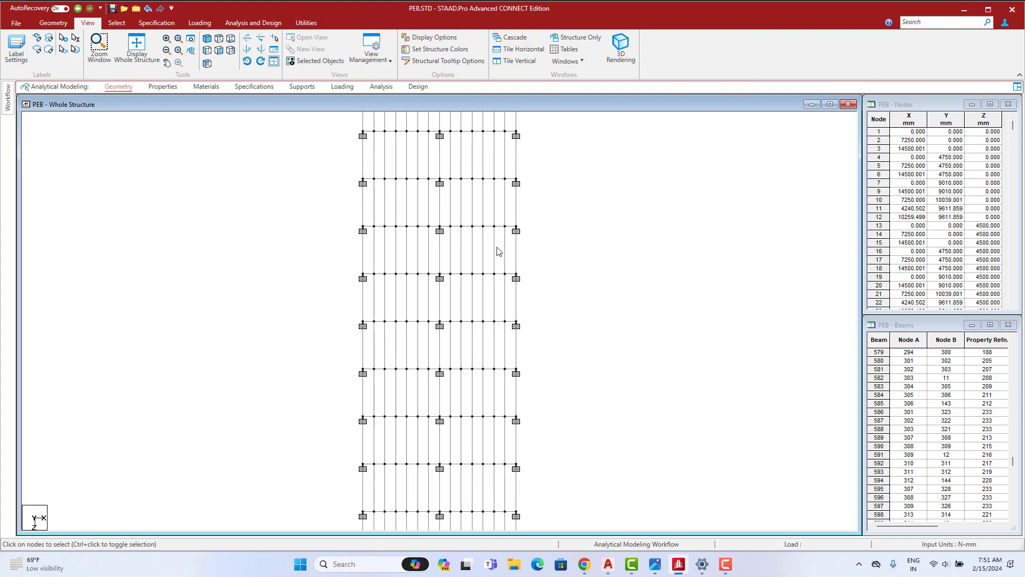
{"action": "middle_click_drag", "start_coordinate": [498, 246], "coordinate": [302, 245]}
{"action": "left_click_drag", "start_coordinate": [305, 241], "coordinate": [558, 307]}
{"action": "left_click", "coordinate": [315, 61]}
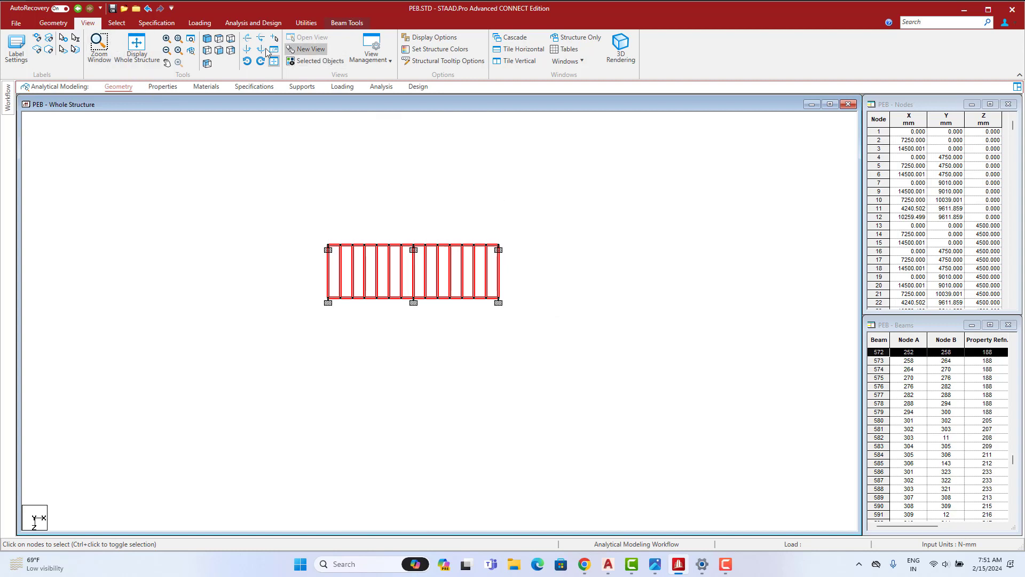
{"action": "left_click", "coordinate": [207, 39]}
{"action": "left_click", "coordinate": [368, 133]}
{"action": "scroll", "coordinate": [460, 285], "scroll_direction": "up", "scroll_amount": 1}
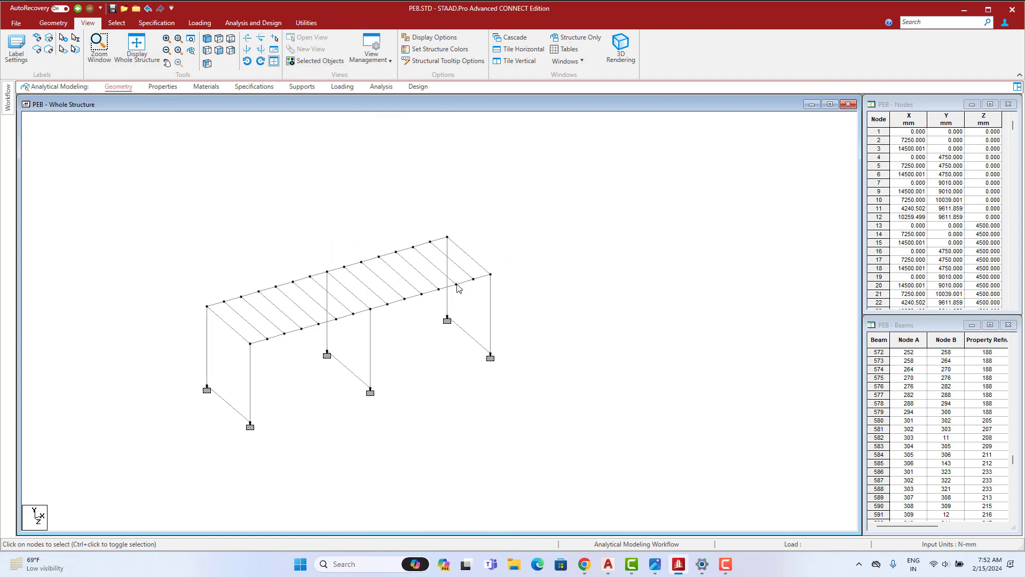
{"action": "left_click", "coordinate": [220, 39]}
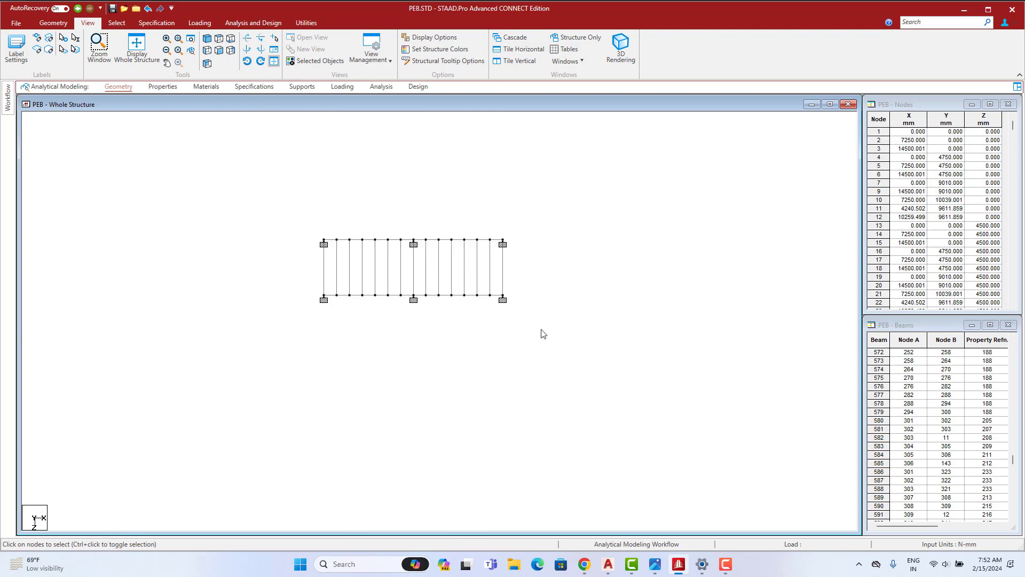
- Switch to the AutoCAD drawing and add a horizontal linear dimension between the grid 8 outer column and the nearest grid 9 stair column
{"action": "left_click", "coordinate": [608, 564]}
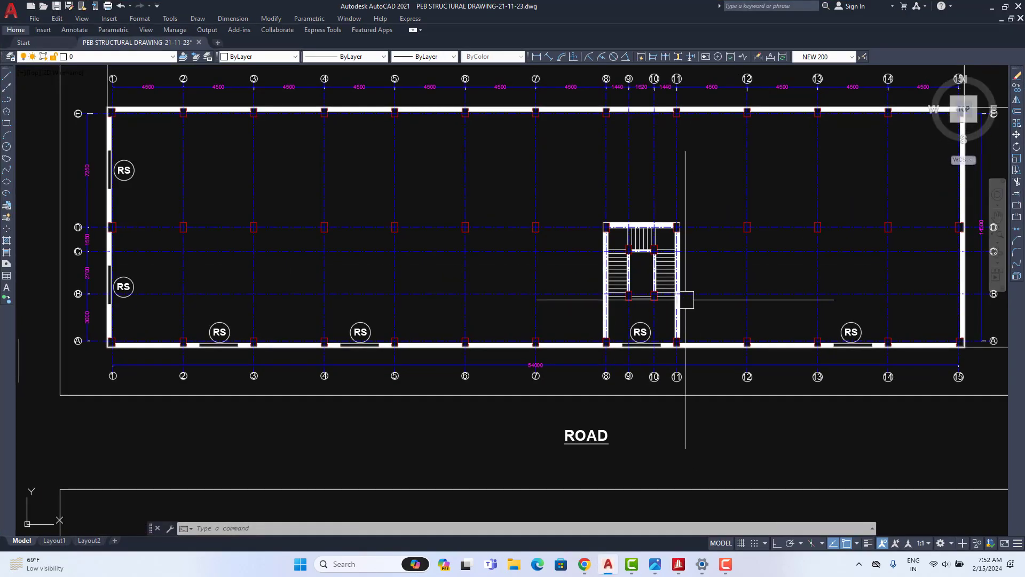
{"action": "scroll", "coordinate": [681, 297], "scroll_direction": "up", "scroll_amount": 2}
{"action": "middle_click_drag", "start_coordinate": [593, 215], "coordinate": [560, 243]}
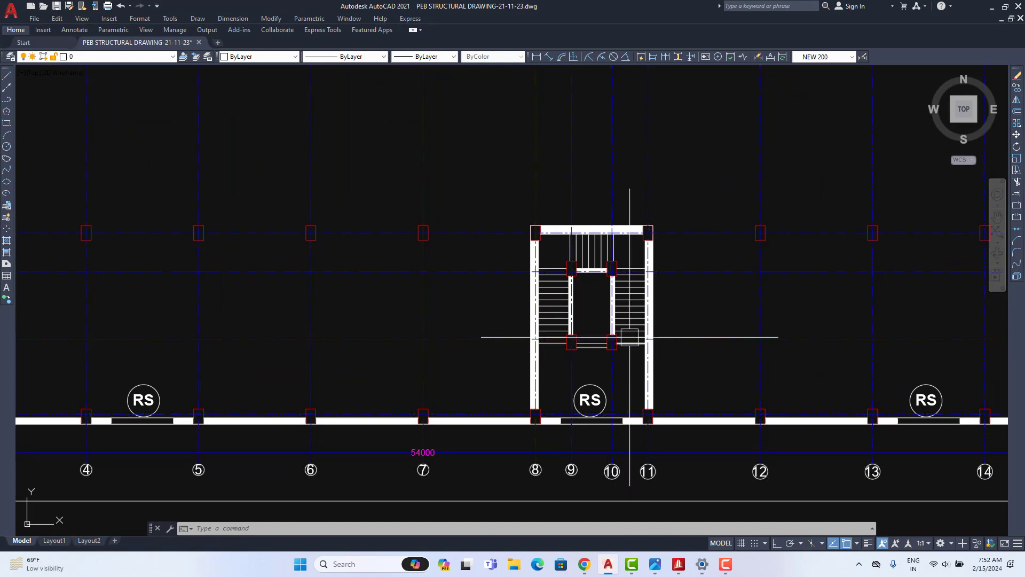
{"action": "left_click", "coordinate": [537, 57]}
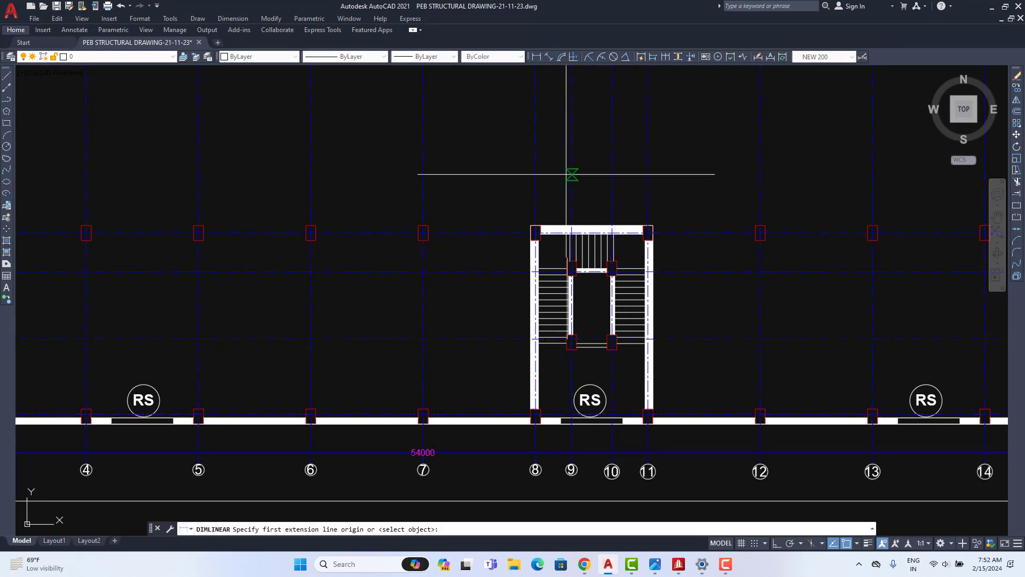
{"action": "scroll", "coordinate": [569, 251], "scroll_direction": "up", "scroll_amount": 7}
{"action": "scroll", "coordinate": [581, 374], "scroll_direction": "down", "scroll_amount": 6}
{"action": "scroll", "coordinate": [422, 321], "scroll_direction": "up", "scroll_amount": 4}
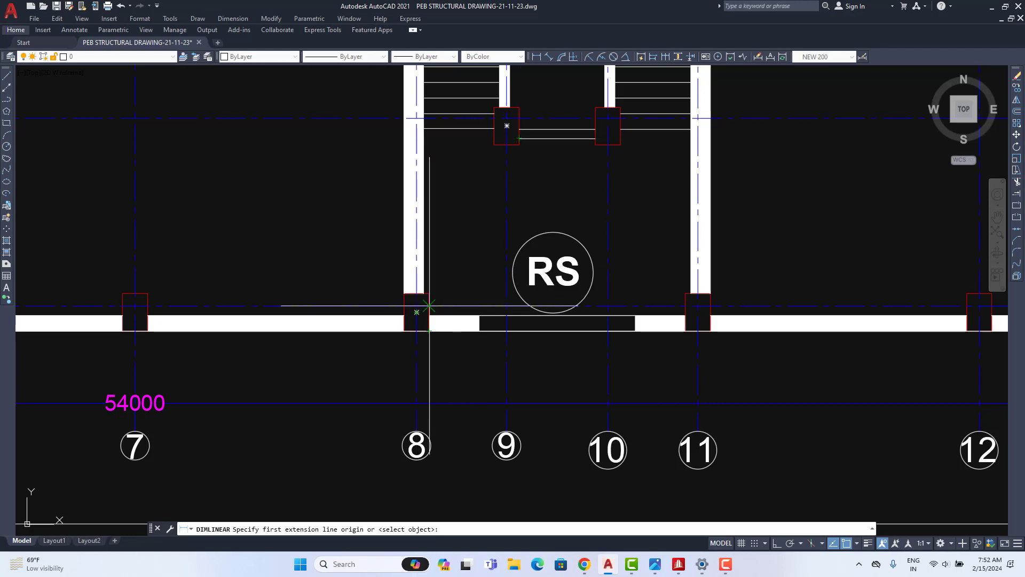
{"action": "left_click", "coordinate": [416, 312]}
{"action": "left_click", "coordinate": [507, 126]}
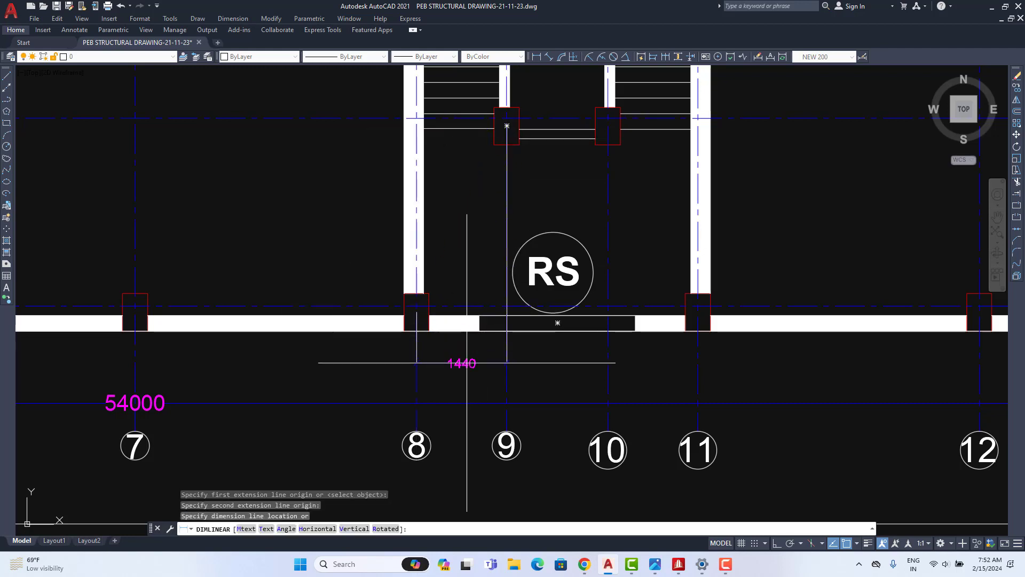
{"action": "left_click", "coordinate": [470, 365]}
{"action": "middle_click_drag", "start_coordinate": [504, 283], "coordinate": [506, 308]}
- Add a vertical linear dimension between the centres of the same grid 8 and grid 9 columns
{"action": "key", "text": "Return"}
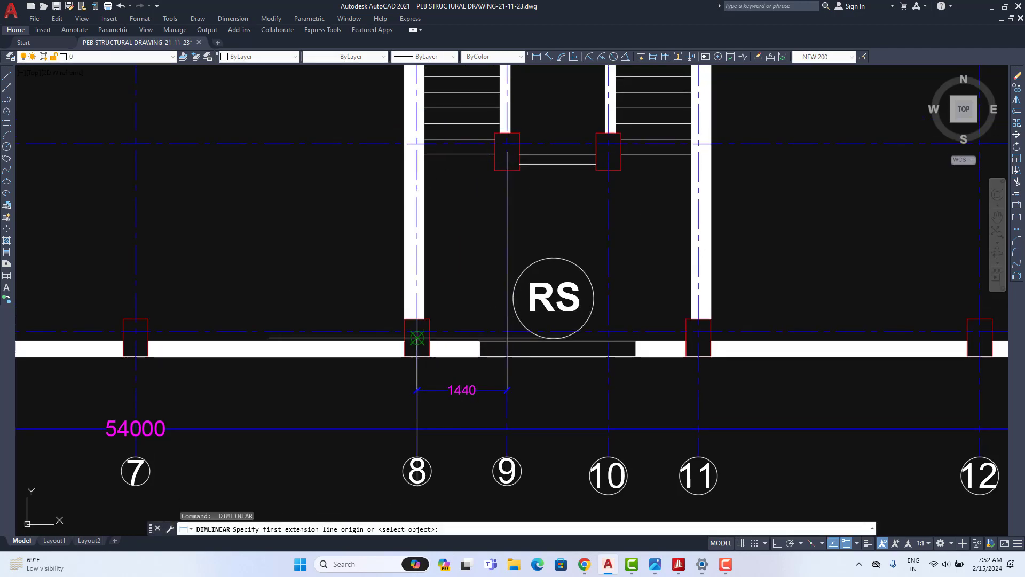
{"action": "left_click", "coordinate": [417, 337]}
{"action": "left_click", "coordinate": [507, 152]}
{"action": "left_click", "coordinate": [379, 240]}
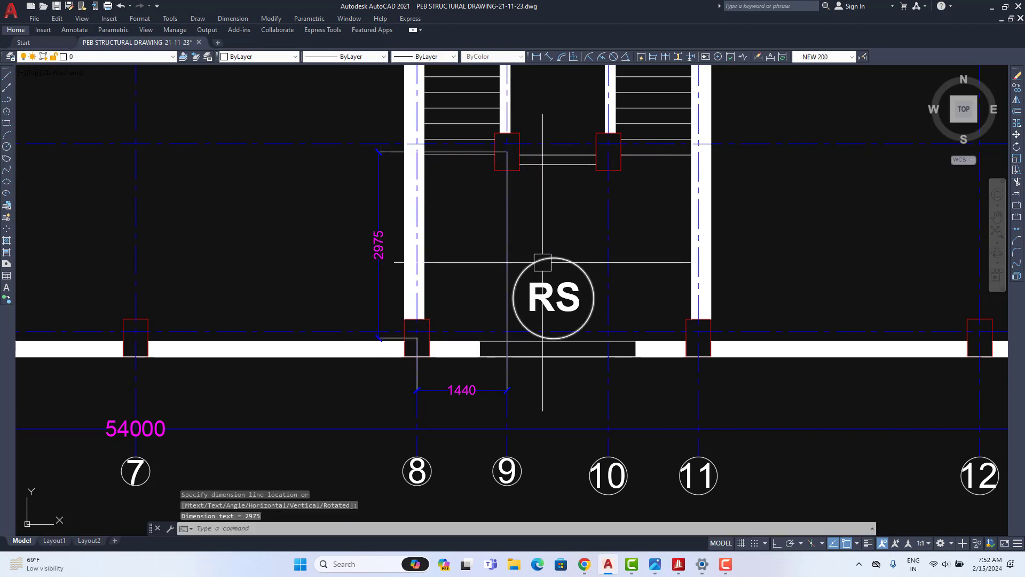
{"action": "middle_click_drag", "start_coordinate": [565, 278], "coordinate": [665, 300]}
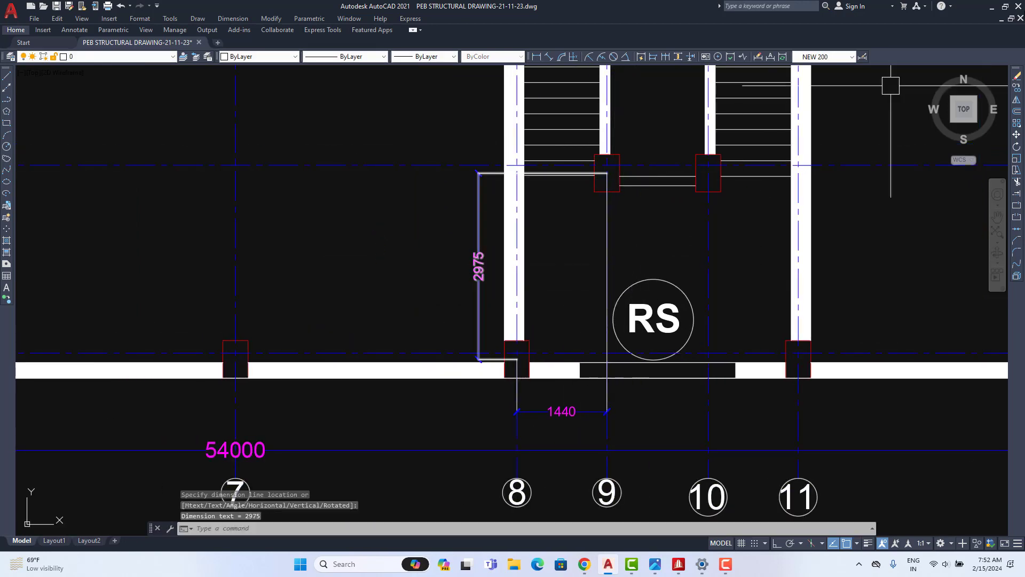
- Resize the STAAD.Pro and AutoCAD windows to sit side by side, keeping the new stair column dimensions in view
{"action": "left_click", "coordinate": [1006, 5]}
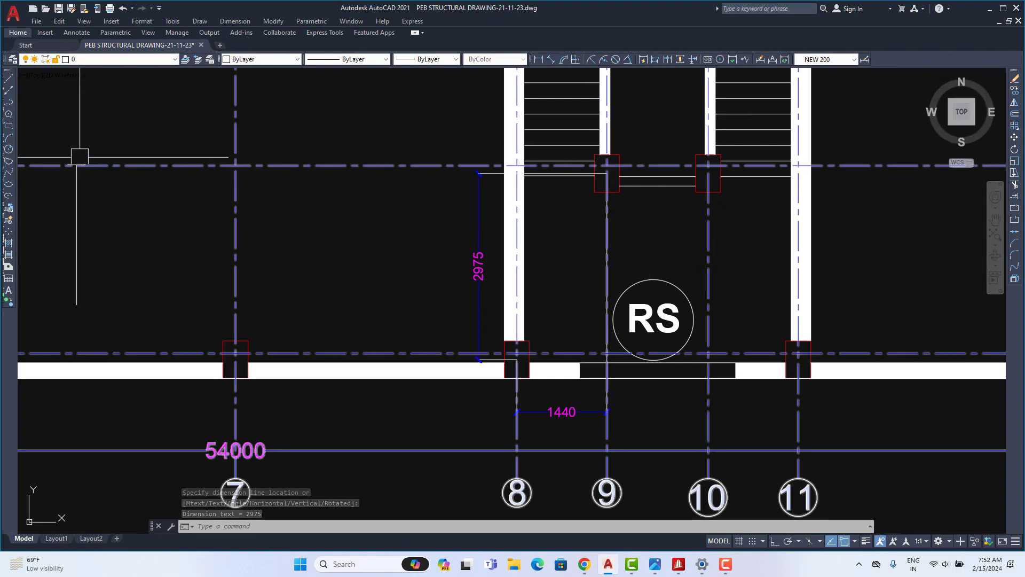
{"action": "mouse_move", "coordinate": [1, 157]}
{"action": "left_mouse_down"}
{"action": "mouse_move", "coordinate": [658, 177]}
{"action": "mouse_move", "coordinate": [585, 177]}
{"action": "left_mouse_up"}
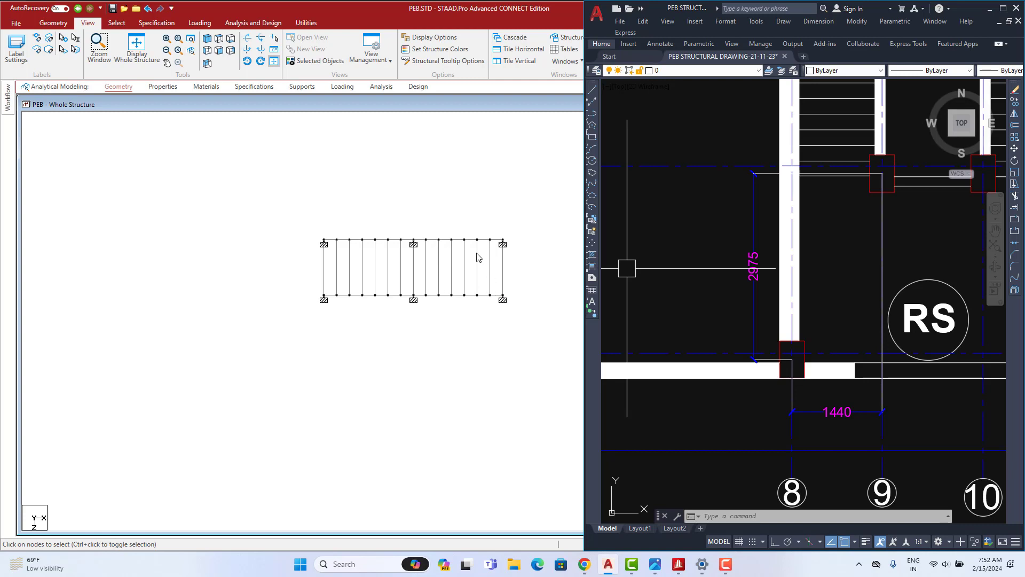
{"action": "left_click", "coordinate": [484, 287]}
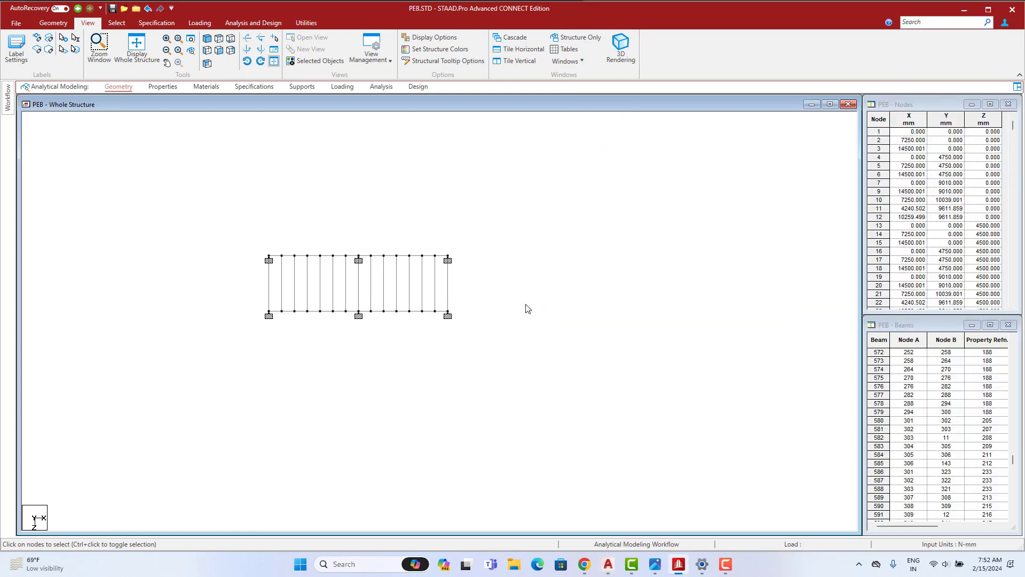
{"action": "left_click", "coordinate": [996, 9]}
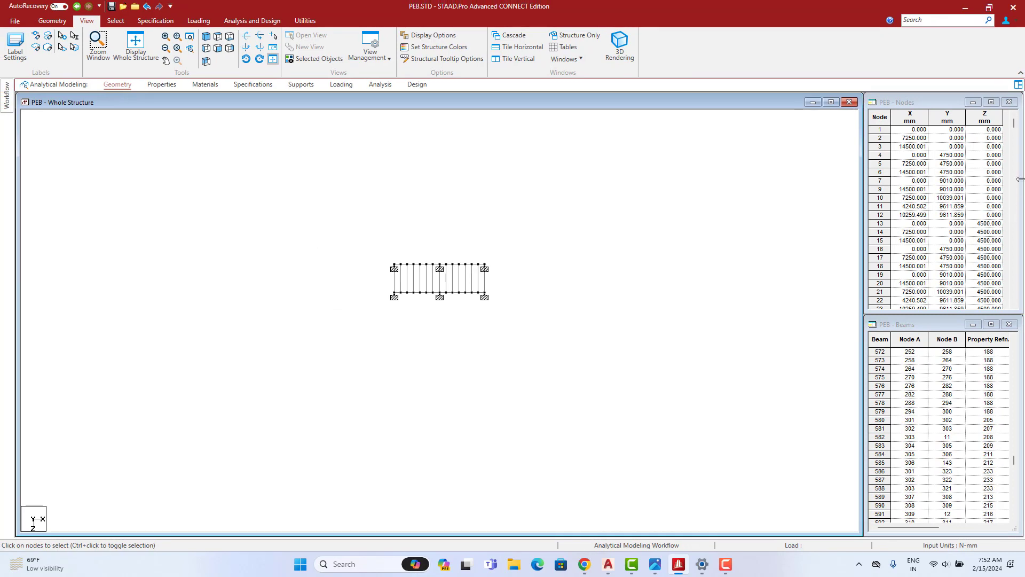
{"action": "left_click_drag", "start_coordinate": [1021, 179], "coordinate": [818, 214]}
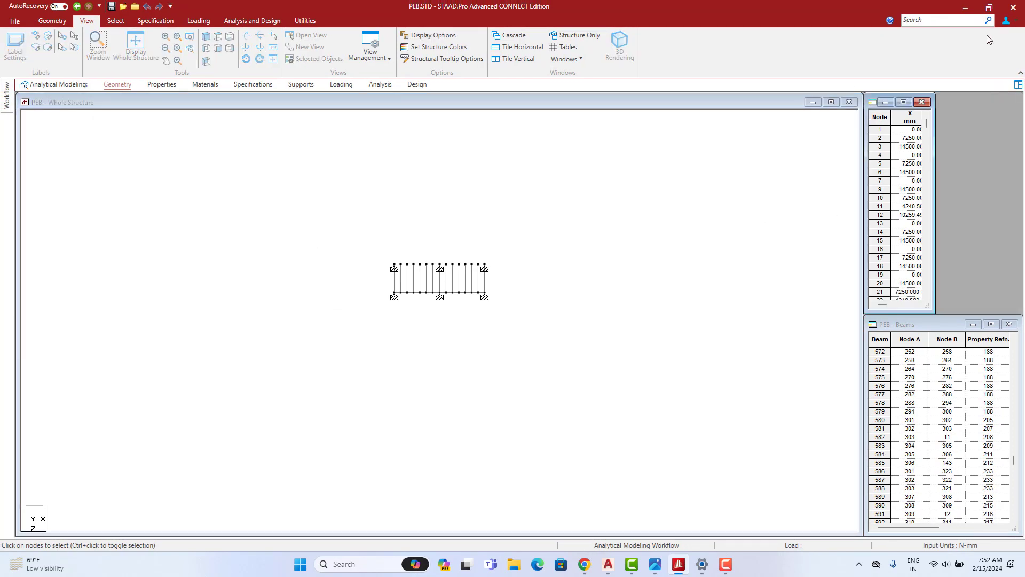
{"action": "left_click", "coordinate": [990, 11]}
{"action": "mouse_move", "coordinate": [1022, 144]}
{"action": "left_mouse_down"}
{"action": "mouse_move", "coordinate": [645, 145]}
{"action": "mouse_move", "coordinate": [675, 145]}
{"action": "left_mouse_up"}
{"action": "left_click", "coordinate": [733, 174]}
{"action": "mouse_move", "coordinate": [813, 251]}
{"action": "middle_mouse_down"}
{"action": "mouse_move", "coordinate": [810, 164]}
{"action": "mouse_move", "coordinate": [745, 292]}
{"action": "middle_mouse_up"}
- Show the isolated bay isometrically in STAAD.Pro and select the column base node at X 14500, Z 22500 for copying
{"action": "left_click", "coordinate": [394, 318]}
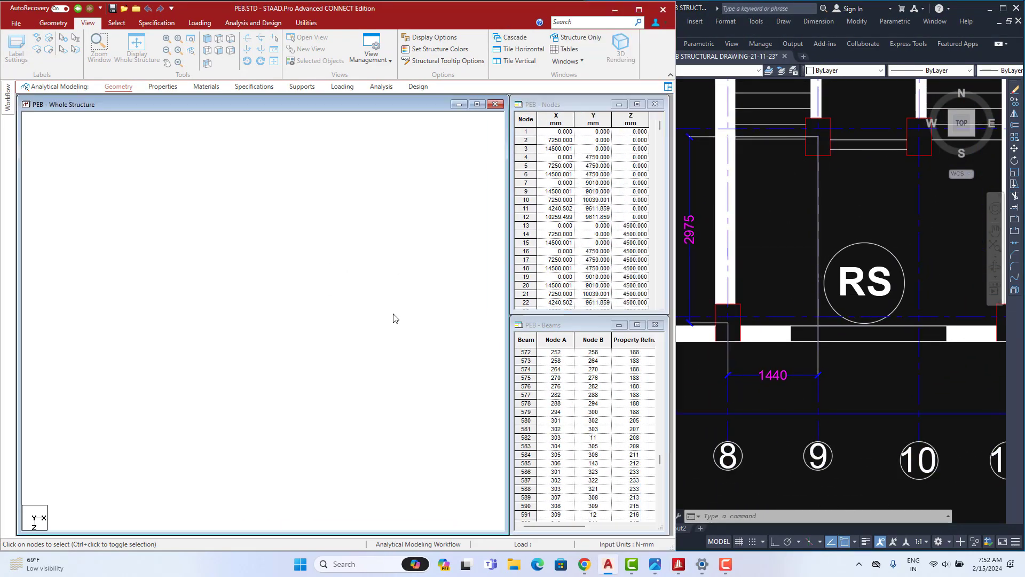
{"action": "middle_click_drag", "start_coordinate": [341, 287], "coordinate": [298, 320]}
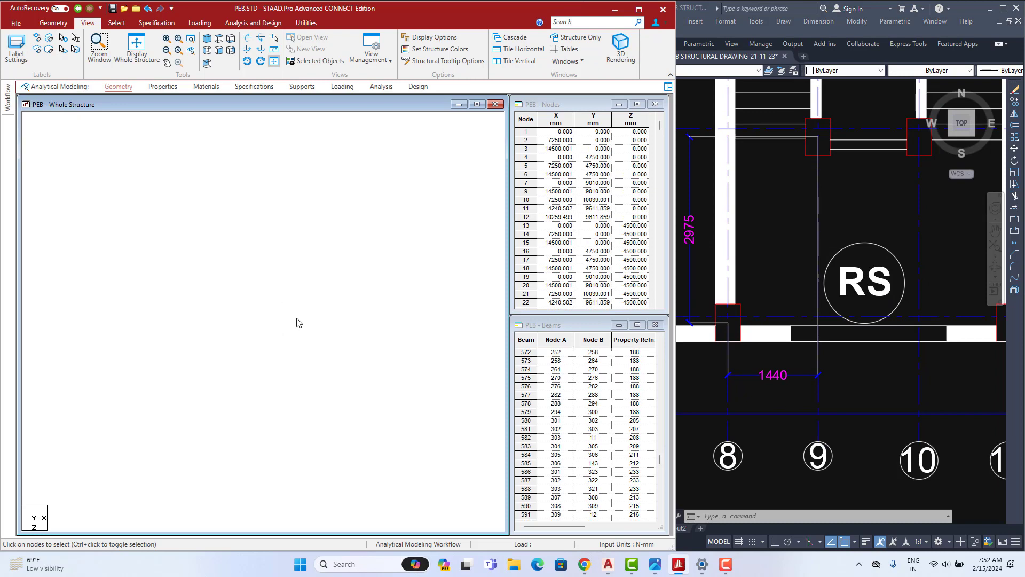
{"action": "left_click", "coordinate": [206, 40]}
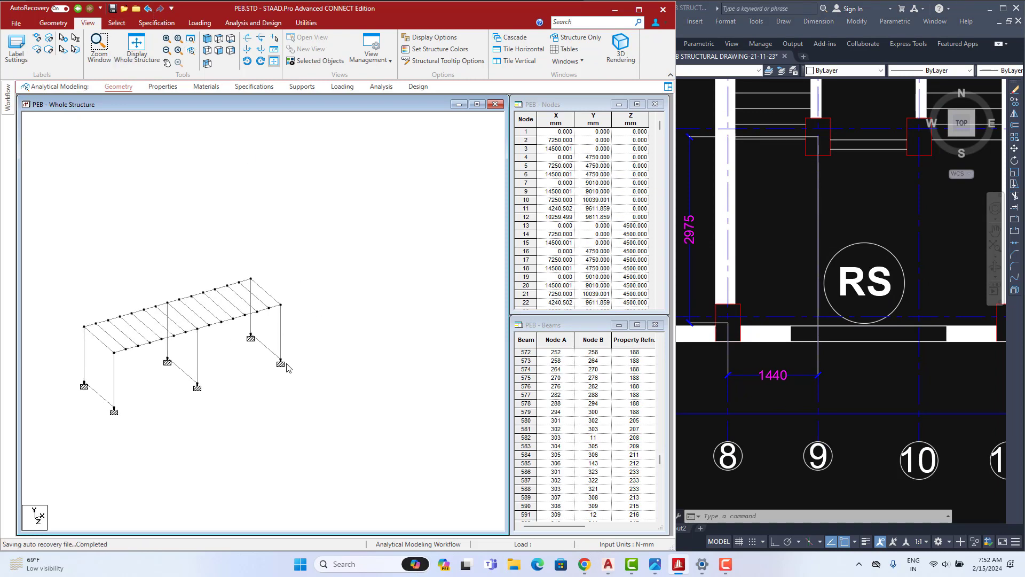
{"action": "right_click", "coordinate": [353, 261]}
{"action": "mouse_move", "coordinate": [399, 331]}
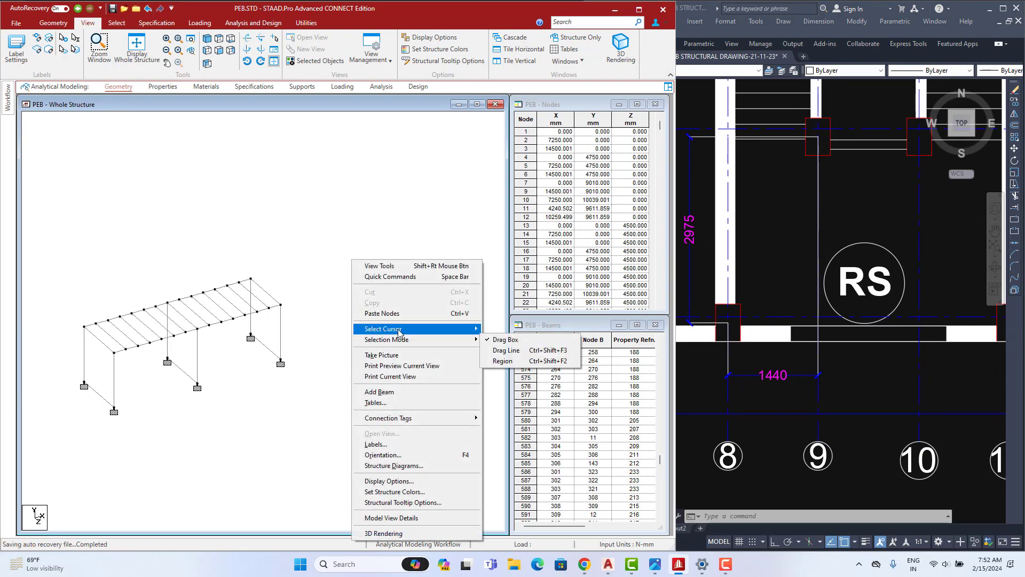
{"action": "left_click", "coordinate": [513, 334]}
{"action": "left_click_drag", "start_coordinate": [309, 342], "coordinate": [267, 377]}
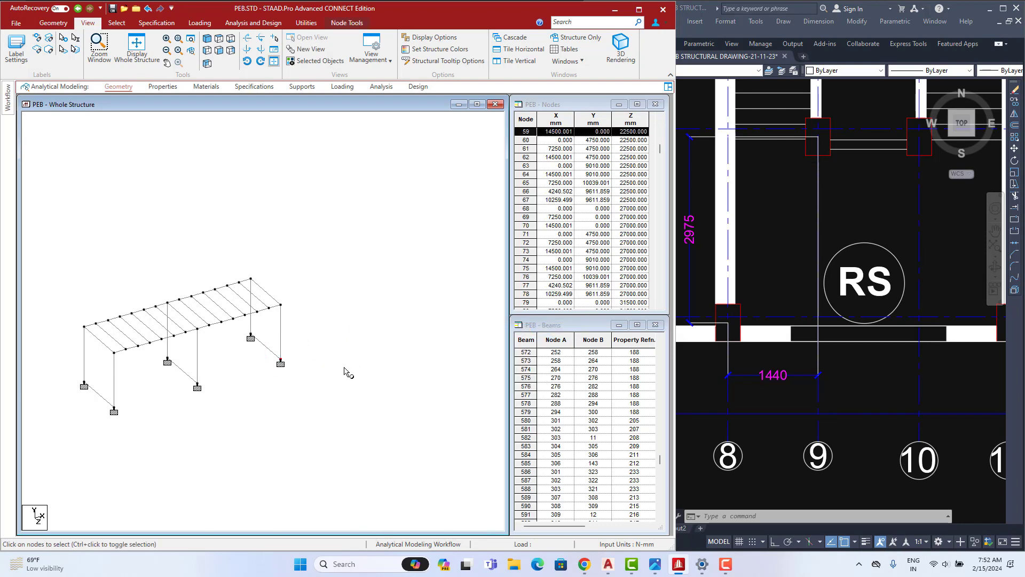
{"action": "key", "text": "ctrl+v"}
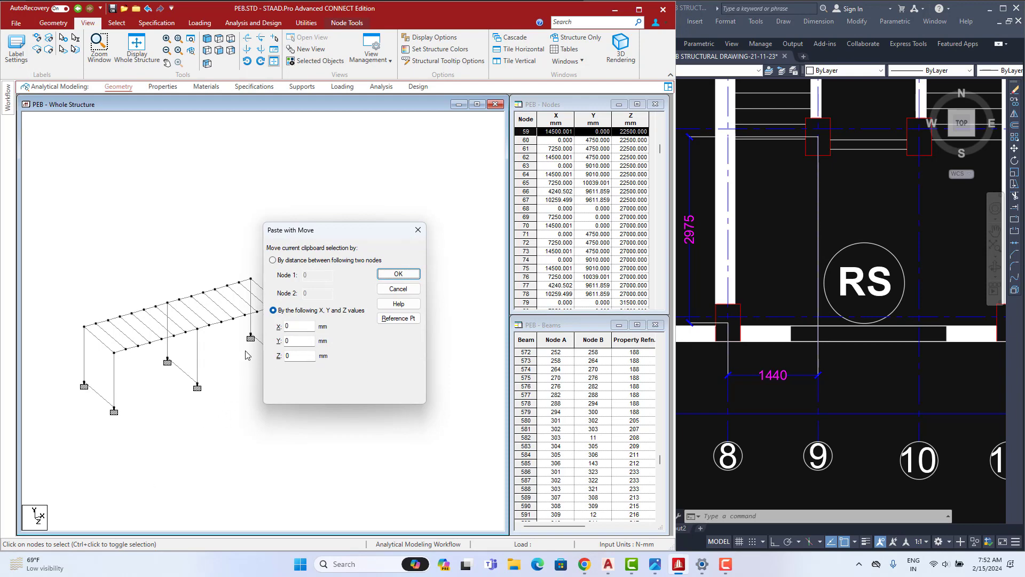
{"action": "left_click_drag", "start_coordinate": [367, 233], "coordinate": [471, 253]}
{"action": "left_click", "coordinate": [218, 42]}
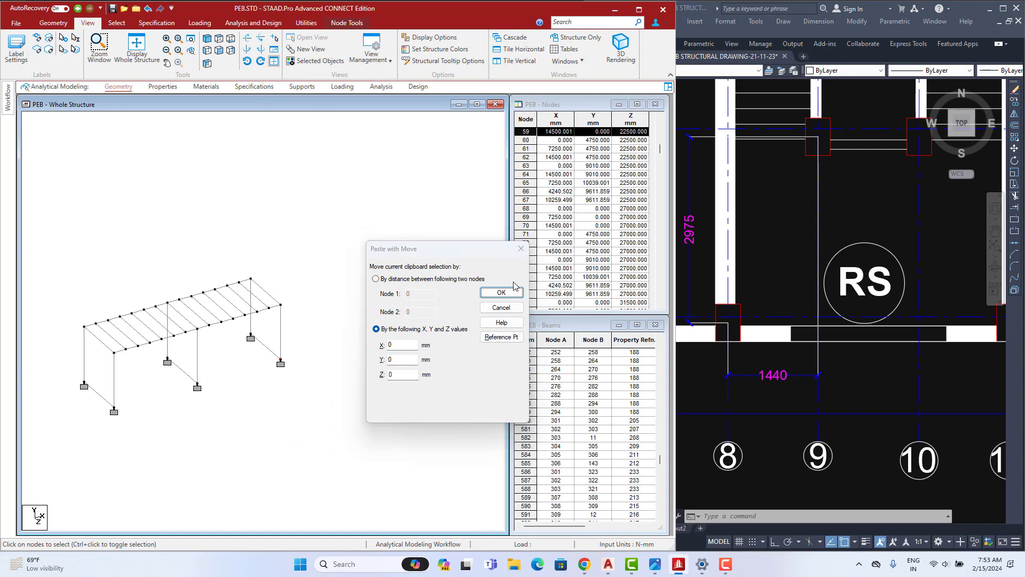
{"action": "left_click", "coordinate": [521, 248]}
- In plan view, paste the copied base node with a move of X -2975, Y 0 and Z -1440 mm
{"action": "left_click", "coordinate": [220, 40]}
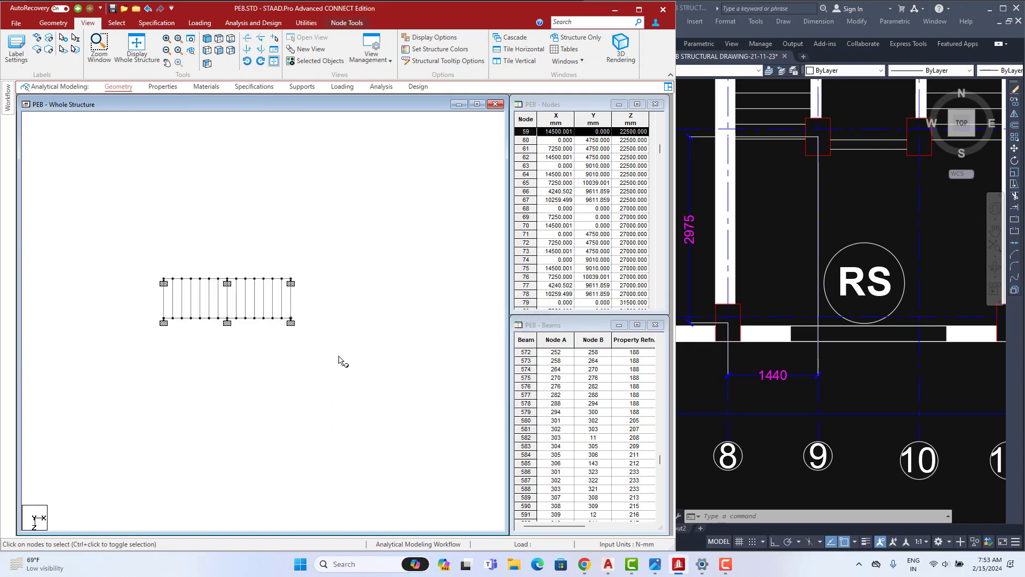
{"action": "scroll", "coordinate": [327, 338], "scroll_direction": "up", "scroll_amount": 4}
{"action": "key", "text": "ctrl+v"}
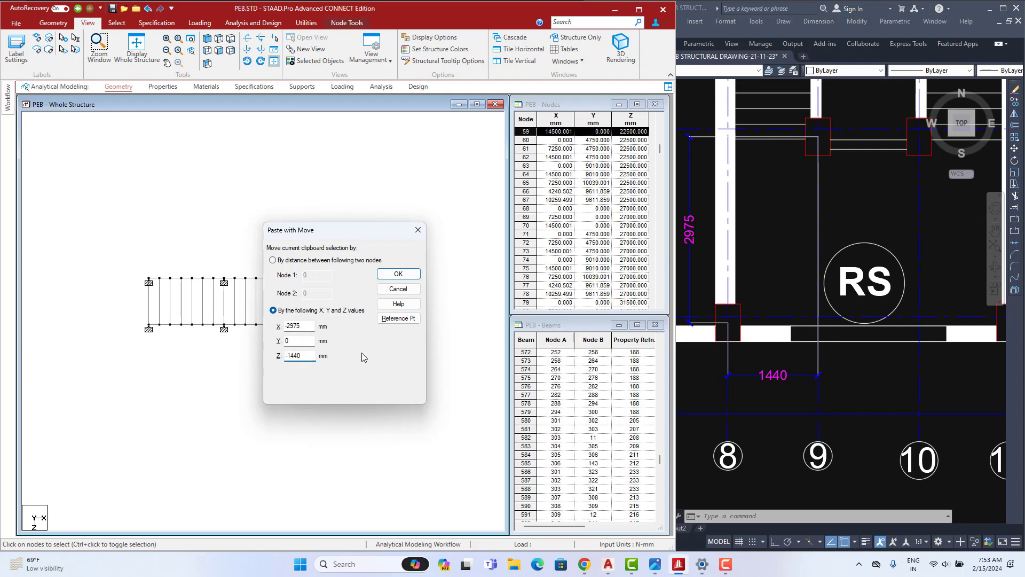
{"action": "left_click", "coordinate": [398, 274]}
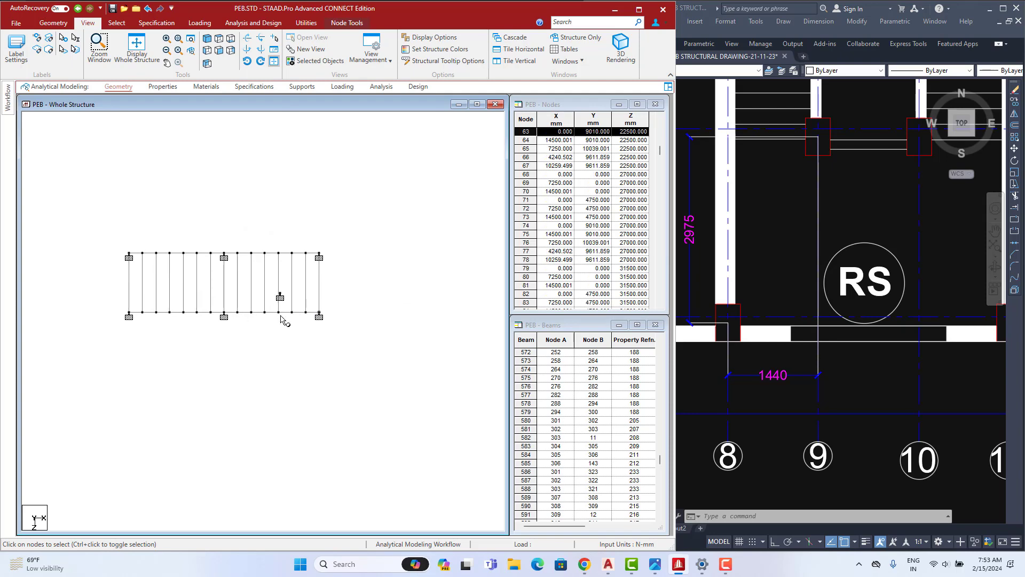
- In the AutoCAD drawing, add an aligned dimension between the centres of the lower stair columns on grids 9 and 10
{"action": "middle_click_drag", "start_coordinate": [305, 337], "coordinate": [288, 414]}
{"action": "left_click", "coordinate": [791, 330]}
{"action": "middle_click_drag", "start_coordinate": [839, 172], "coordinate": [753, 369]}
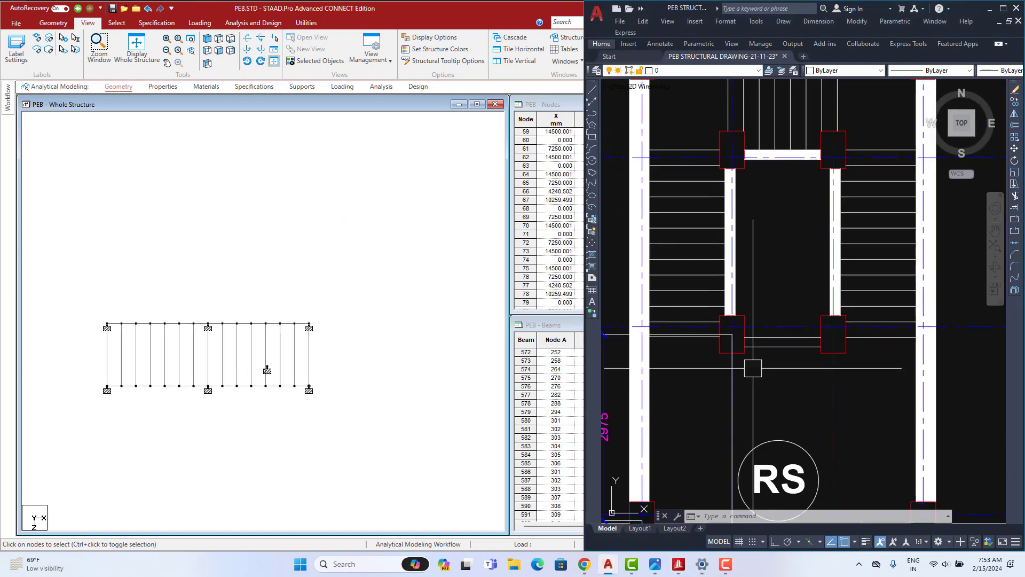
{"action": "left_click", "coordinate": [818, 22]}
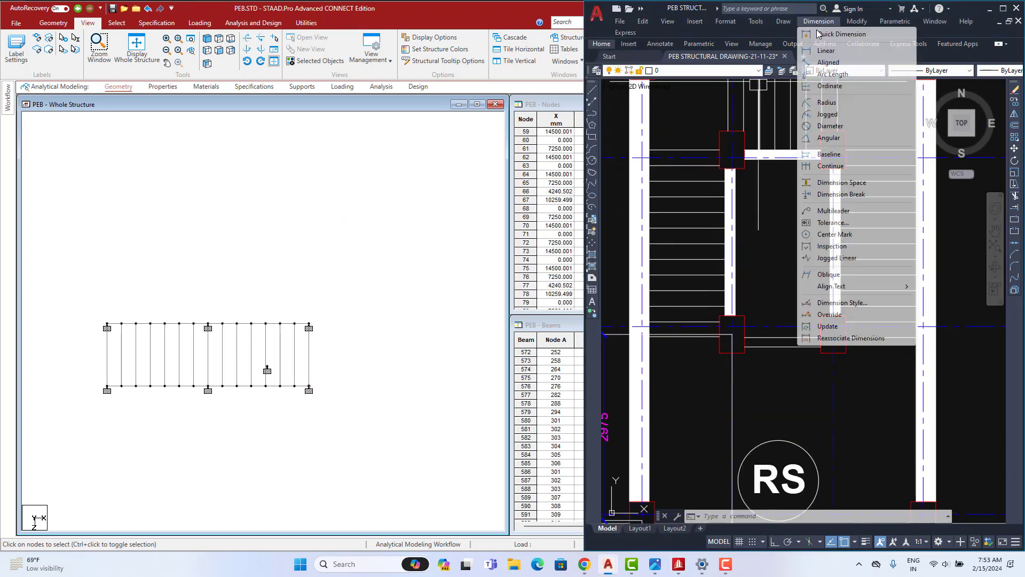
{"action": "left_click", "coordinate": [826, 63]}
{"action": "left_click", "coordinate": [732, 334]}
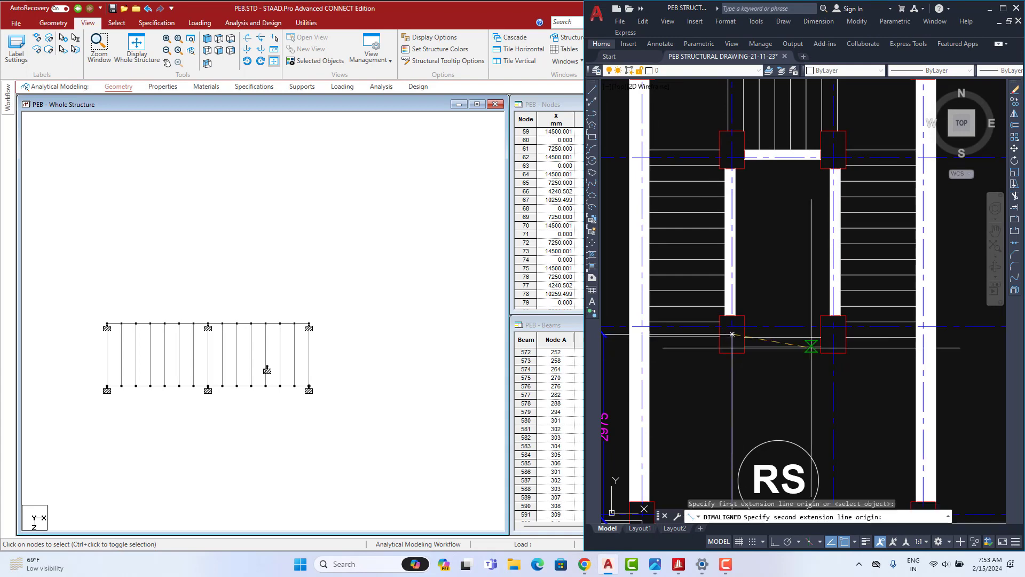
{"action": "left_click", "coordinate": [833, 334]}
{"action": "left_click", "coordinate": [748, 379]}
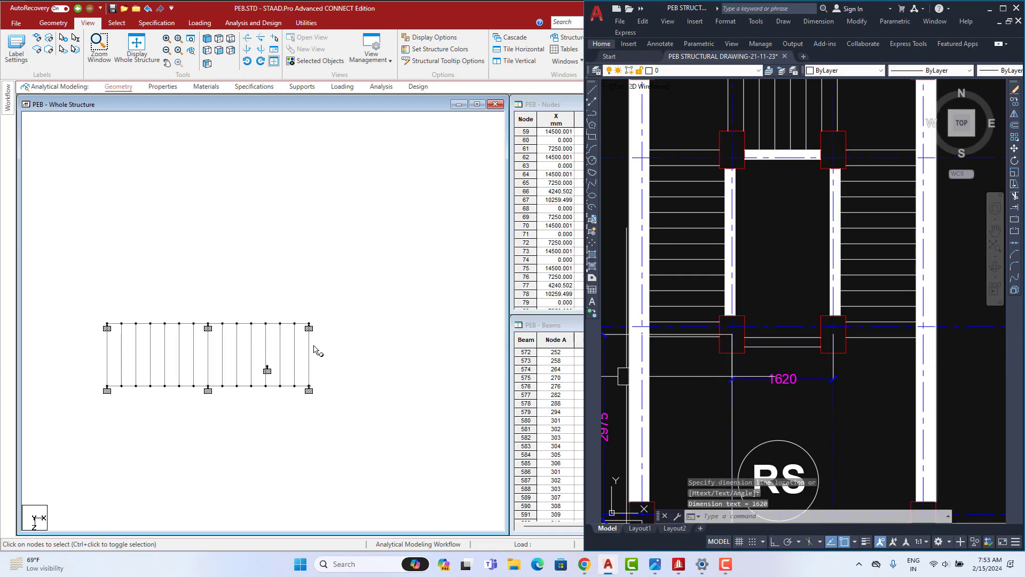
- In STAAD.Pro, paste a copy of the new stair column base node with a move of Z -1620 mm
{"action": "left_click", "coordinate": [267, 366]}
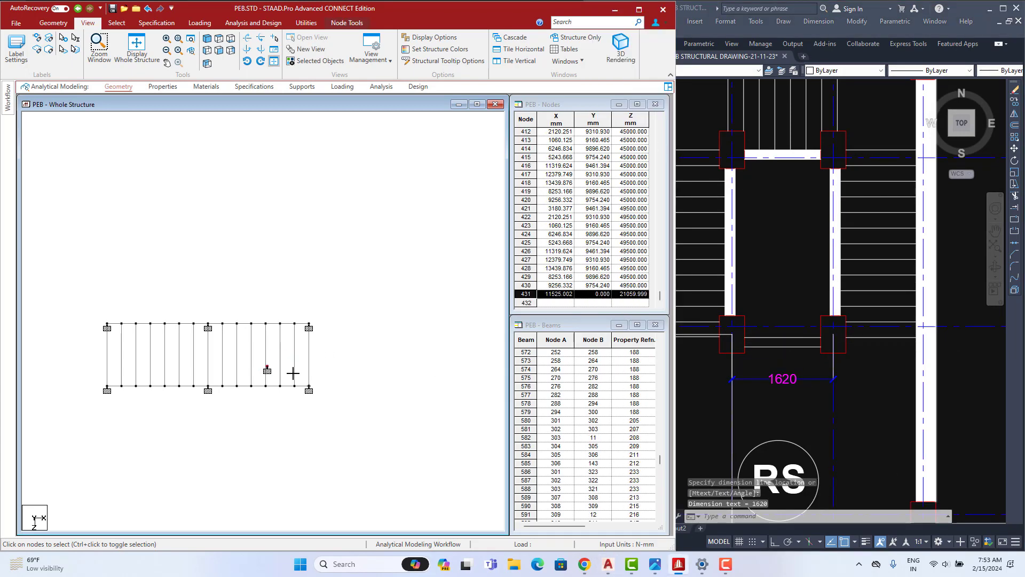
{"action": "key", "text": "ctrl+v"}
{"action": "left_click_drag", "start_coordinate": [306, 356], "coordinate": [261, 358]}
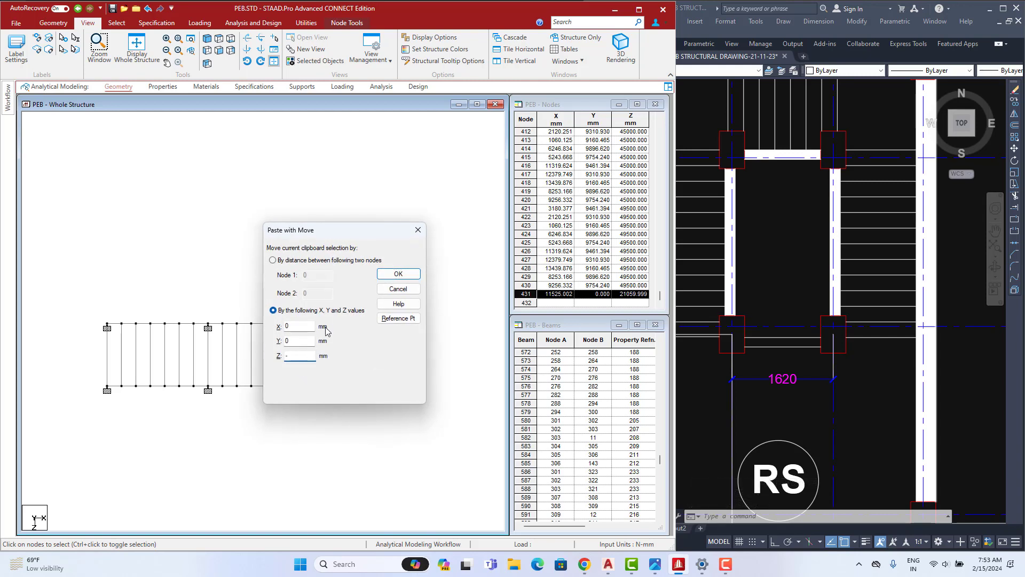
{"action": "key", "text": "Return"}
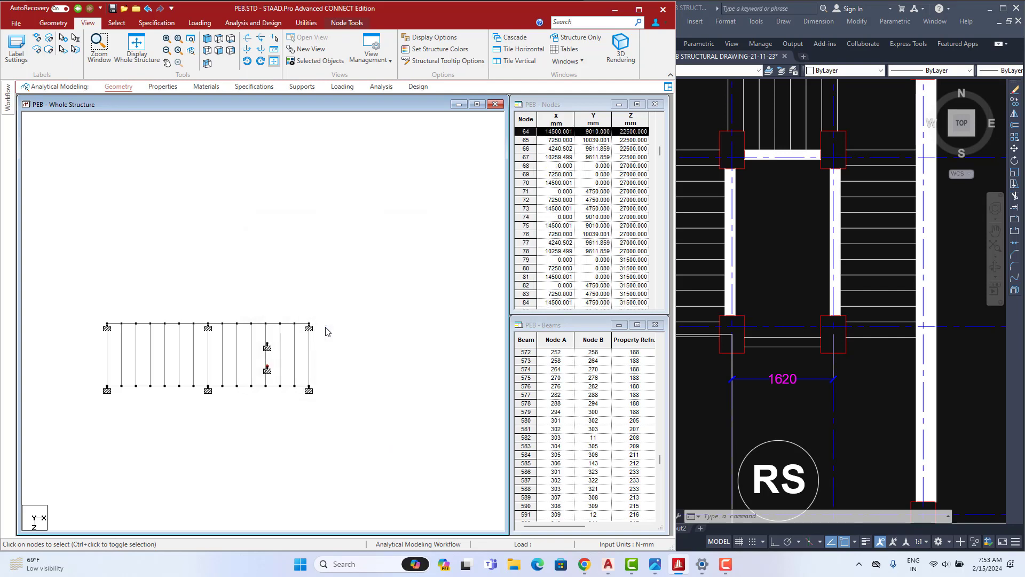
- In AutoCAD, add an aligned dimension between the centres of the lower and upper stair columns on grid 9
{"action": "left_click", "coordinate": [805, 309]}
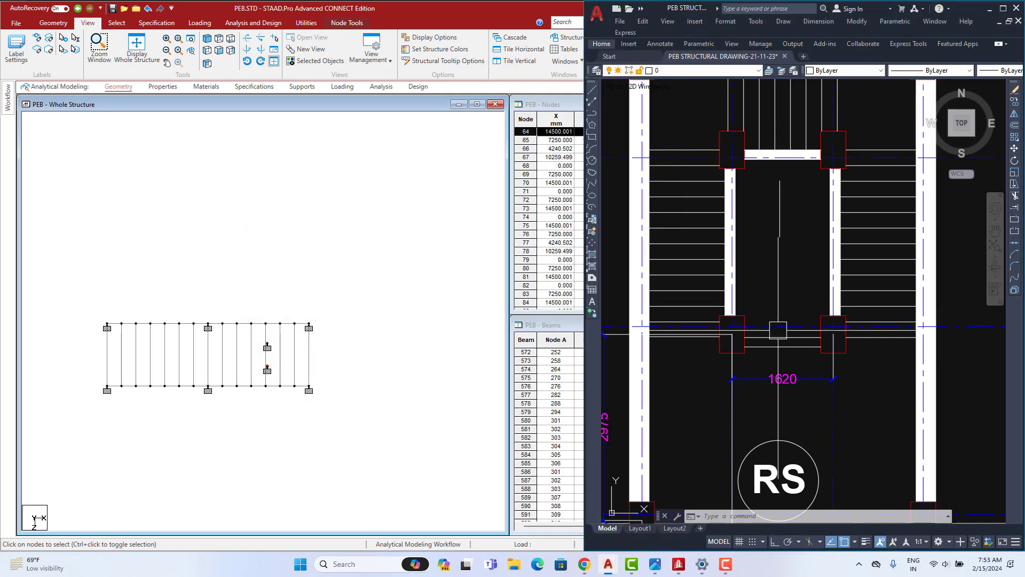
{"action": "left_click", "coordinate": [814, 25]}
{"action": "left_click", "coordinate": [823, 63]}
{"action": "left_click", "coordinate": [746, 191]}
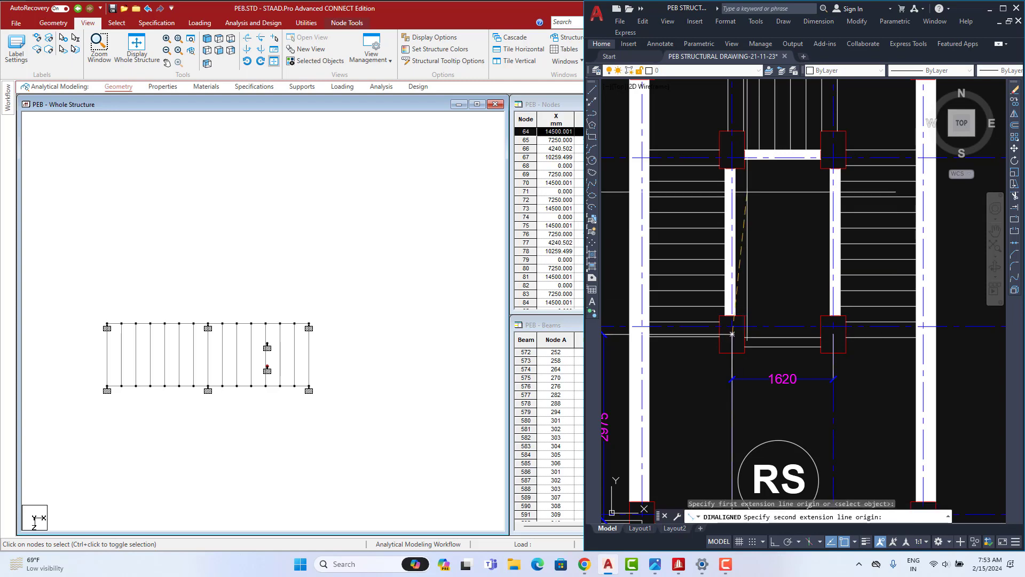
{"action": "left_click", "coordinate": [746, 336]}
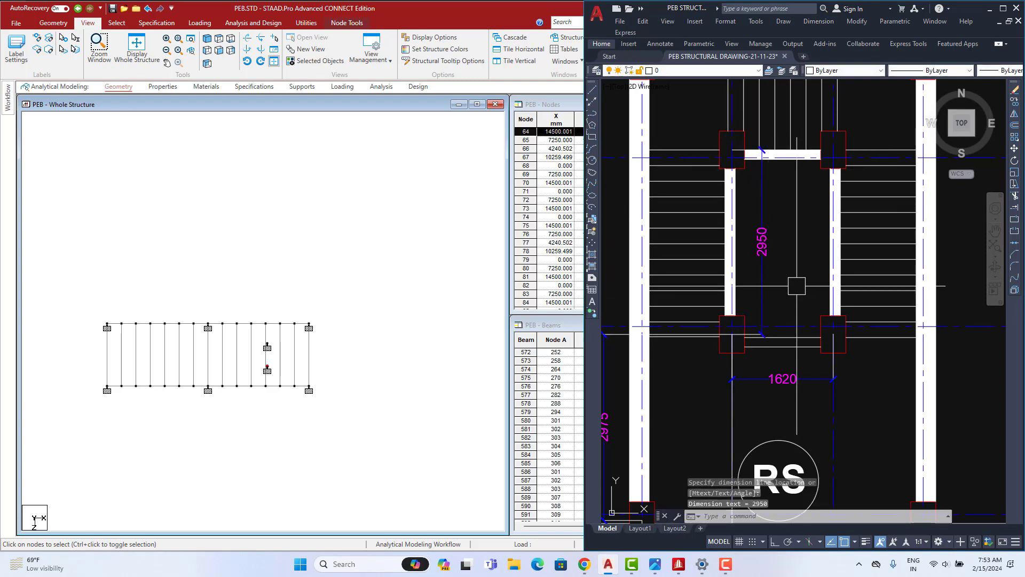
{"action": "middle_click_drag", "start_coordinate": [756, 281], "coordinate": [783, 278]}
- In STAAD.Pro, select both stair column base nodes and paste them with a move of X -2950 mm
{"action": "left_click", "coordinate": [265, 343], "text": "ctrl"}
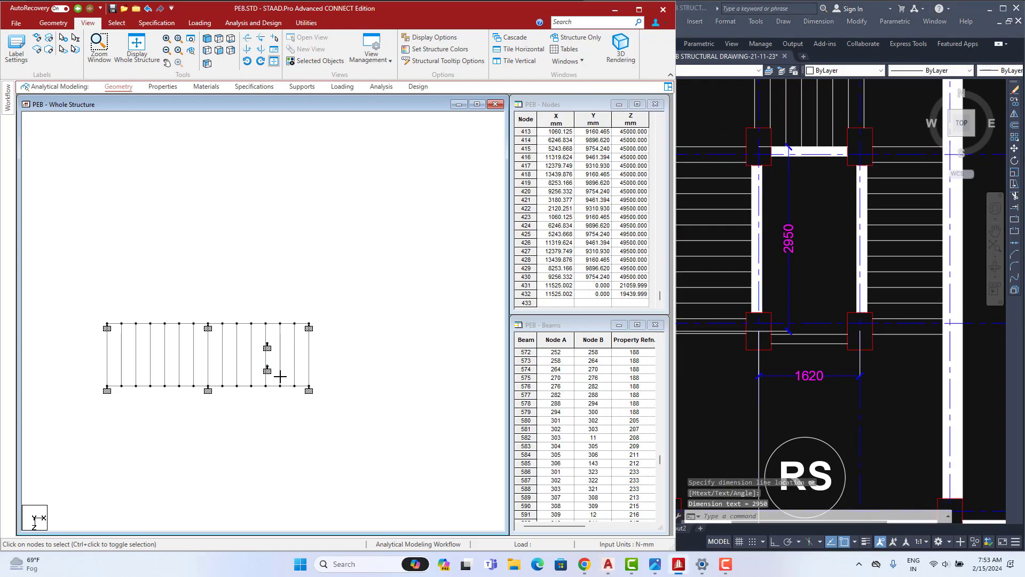
{"action": "key", "text": "ctrl+v"}
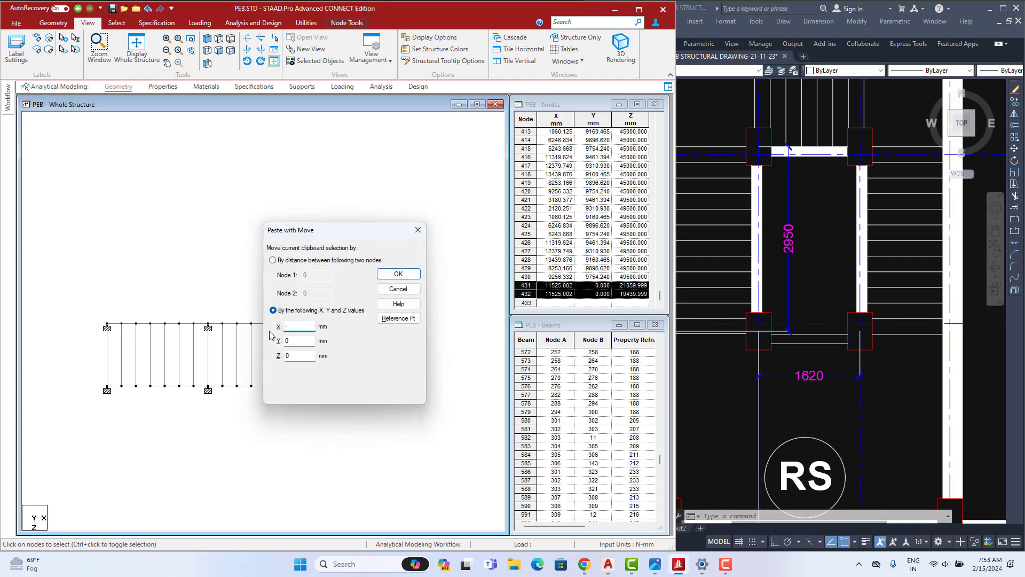
{"action": "key", "text": "Return"}
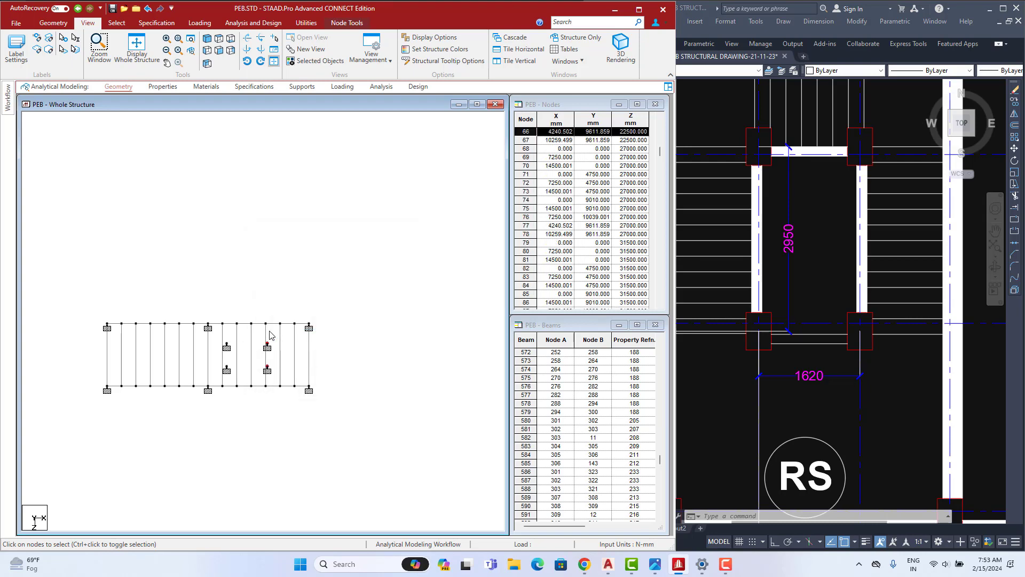
- Show the bay isometrically and measure the node-to-node height of the middle front column from its base to the floor level
{"action": "left_click", "coordinate": [208, 39]}
{"action": "middle_click_drag", "start_coordinate": [224, 397], "coordinate": [314, 281]}
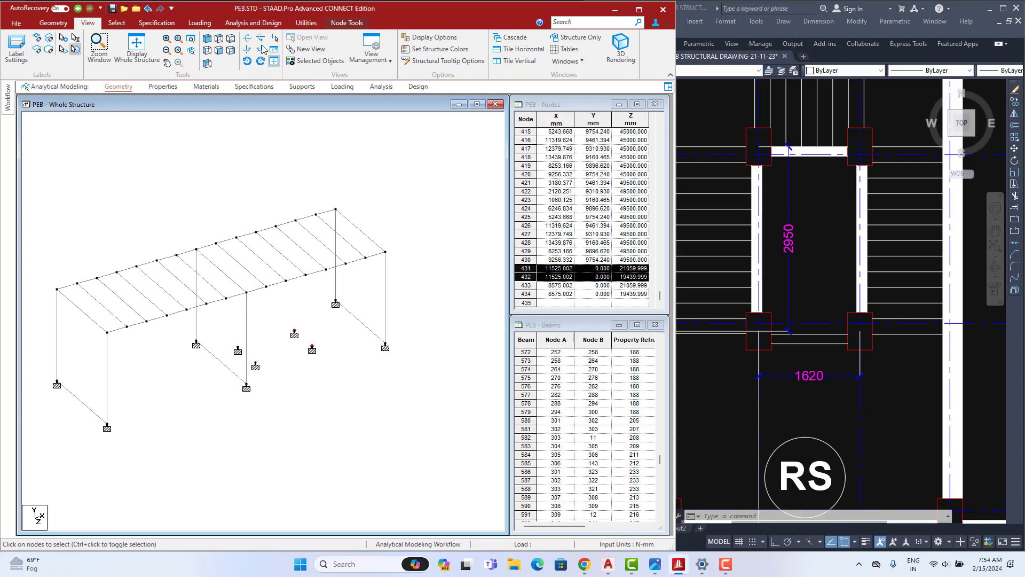
{"action": "left_click", "coordinate": [306, 22]}
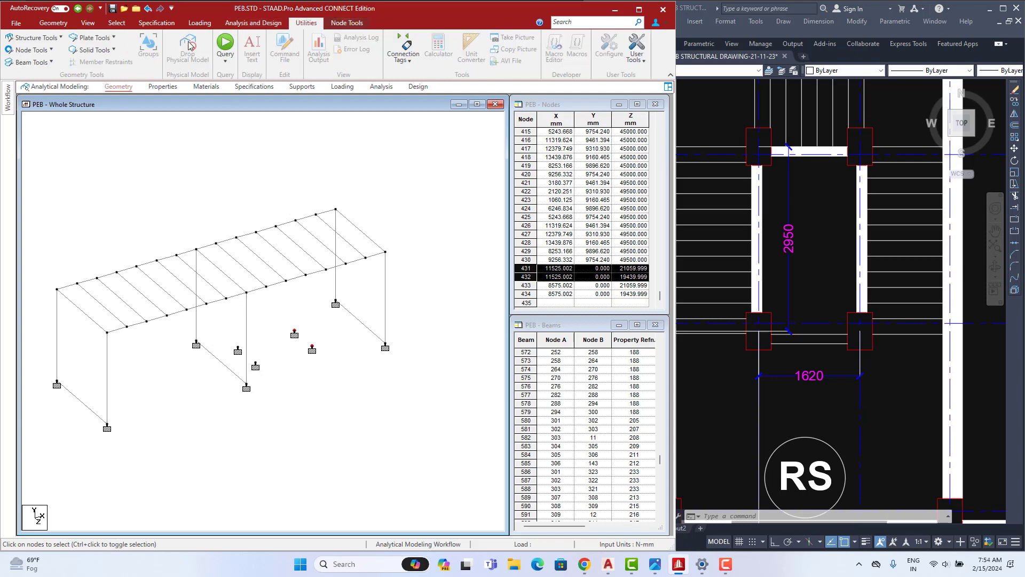
{"action": "left_click", "coordinate": [30, 50]}
{"action": "left_click", "coordinate": [53, 105]}
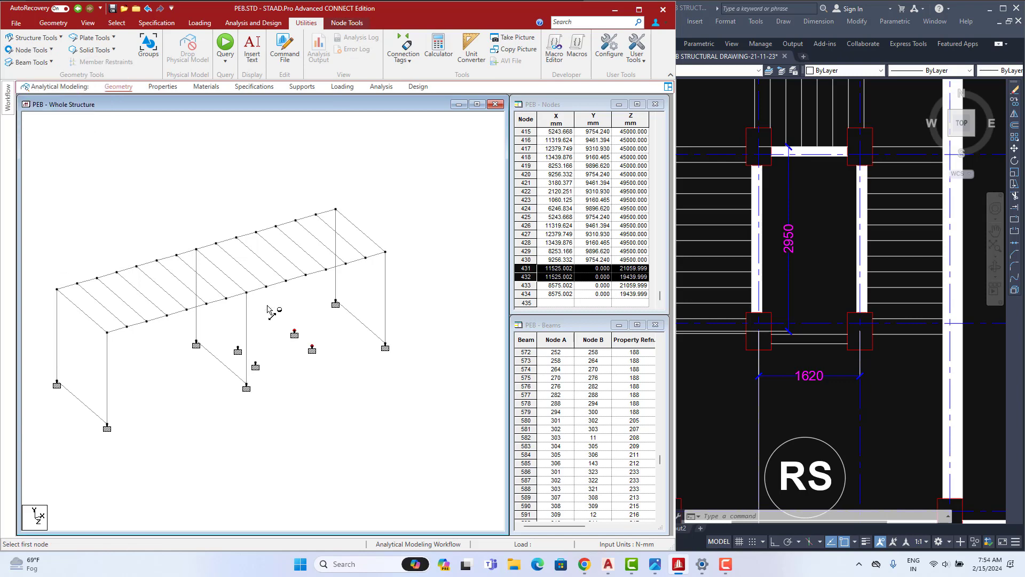
{"action": "left_click", "coordinate": [246, 383]}
{"action": "left_click", "coordinate": [246, 293]}
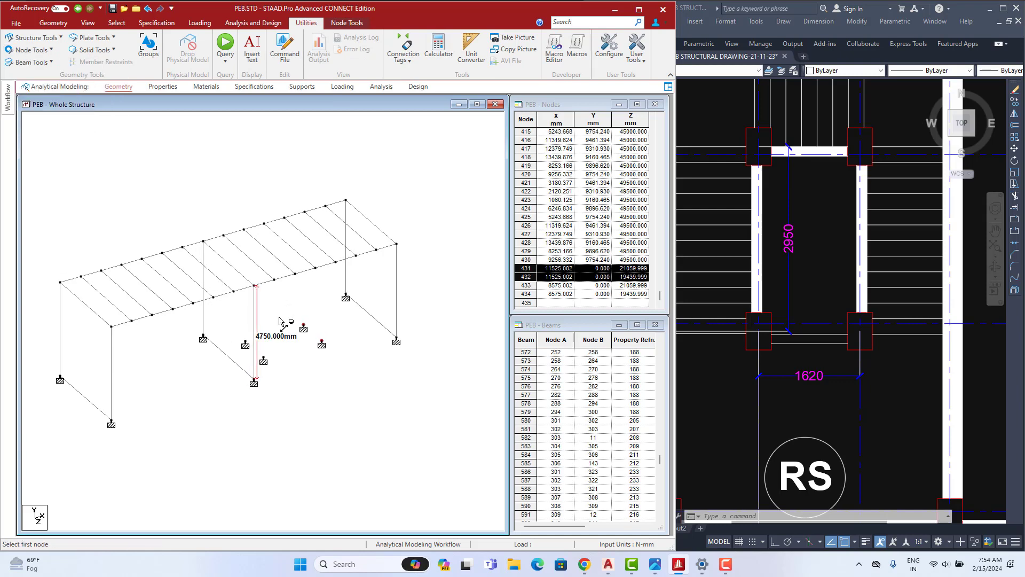
- Select the four stair column base nodes and paste them with a move of Y 4750 mm
{"action": "right_click", "coordinate": [304, 147]}
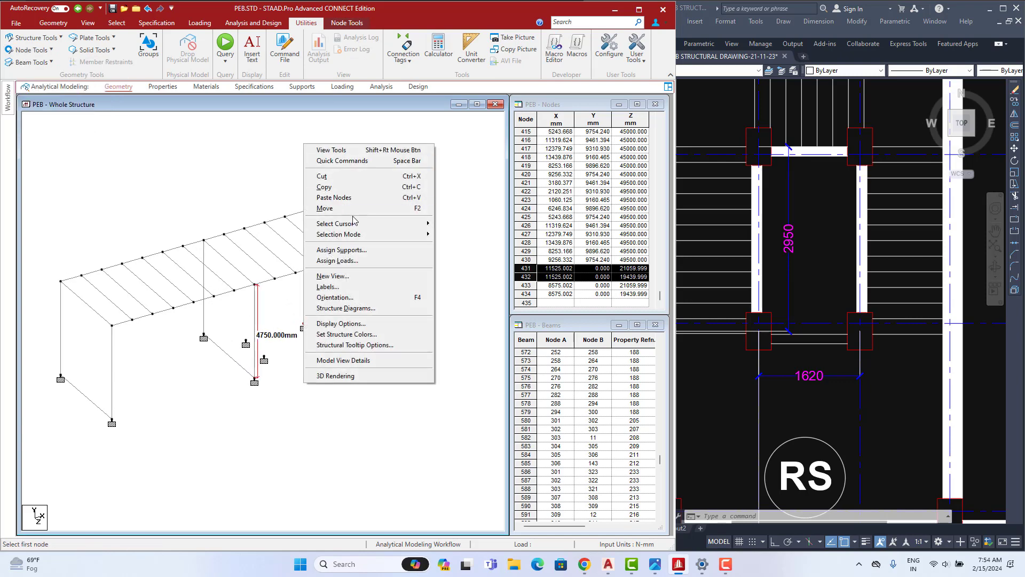
{"action": "mouse_move", "coordinate": [353, 223]}
{"action": "left_click", "coordinate": [464, 223]}
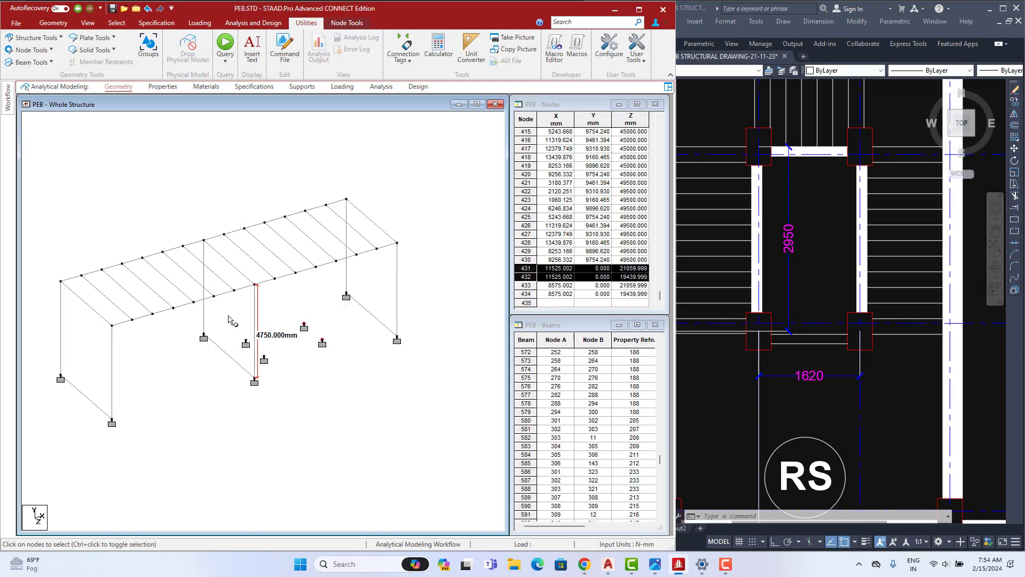
{"action": "left_click_drag", "start_coordinate": [228, 316], "coordinate": [338, 373]}
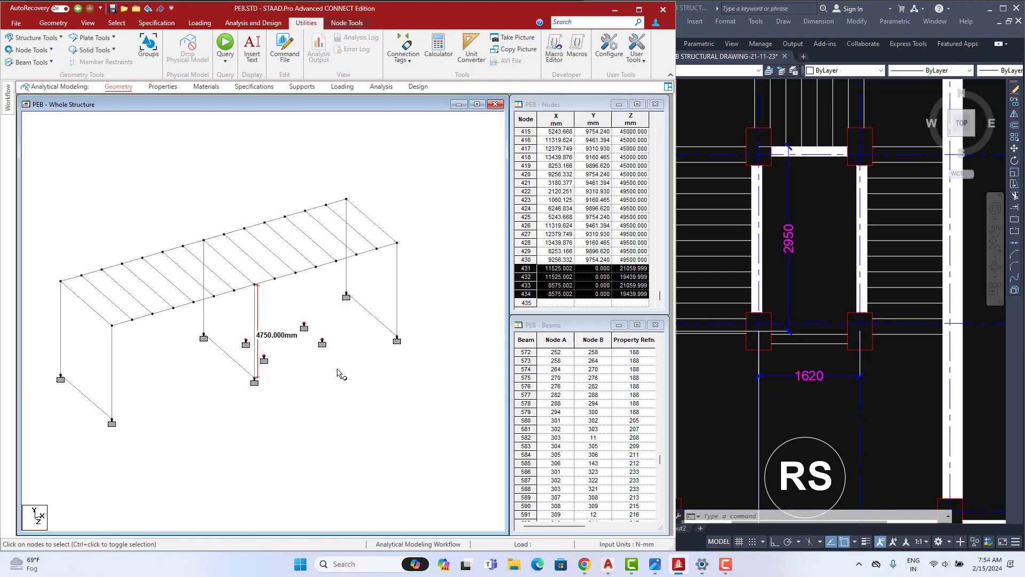
{"action": "key", "text": "ctrl+v"}
{"action": "left_click_drag", "start_coordinate": [332, 239], "coordinate": [468, 247]}
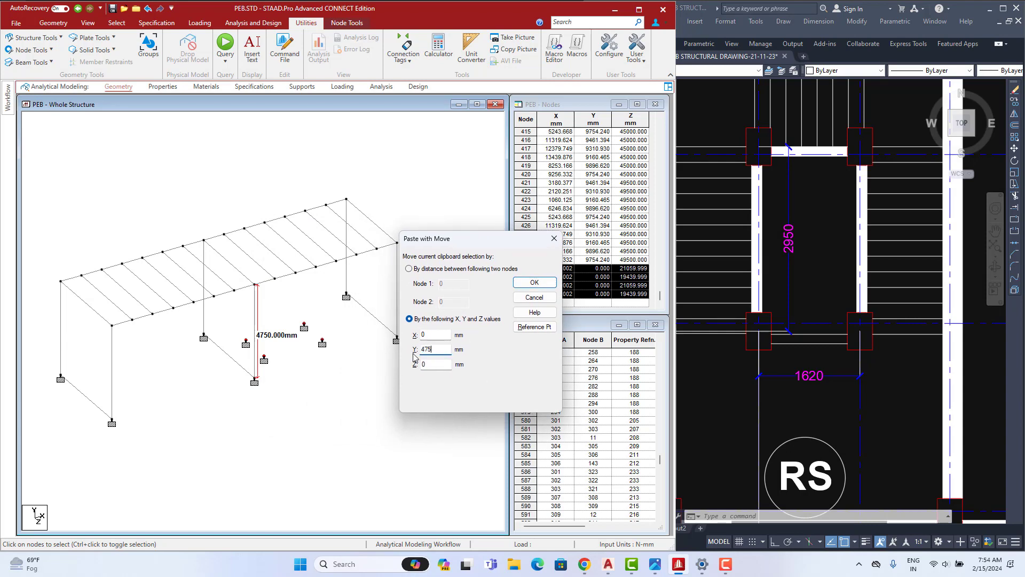
{"action": "key", "text": "Return"}
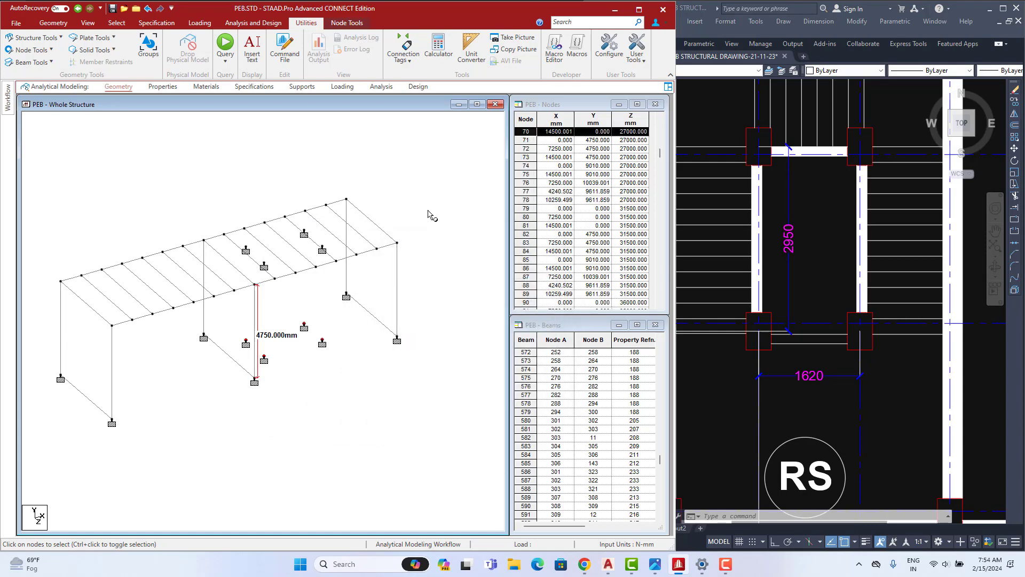
- Maximize STAAD.Pro and add beam members for the four stair columns and the beams joining their top nodes
{"action": "left_click", "coordinate": [638, 9]}
{"action": "scroll", "coordinate": [422, 262], "scroll_direction": "up", "scroll_amount": 3}
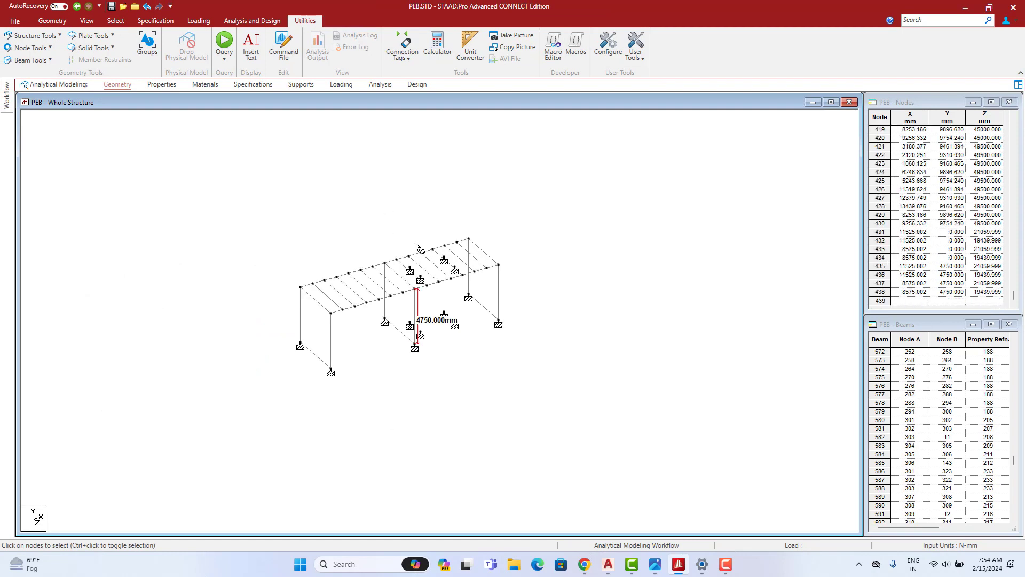
{"action": "left_click", "coordinate": [54, 22]}
{"action": "left_click", "coordinate": [202, 44]}
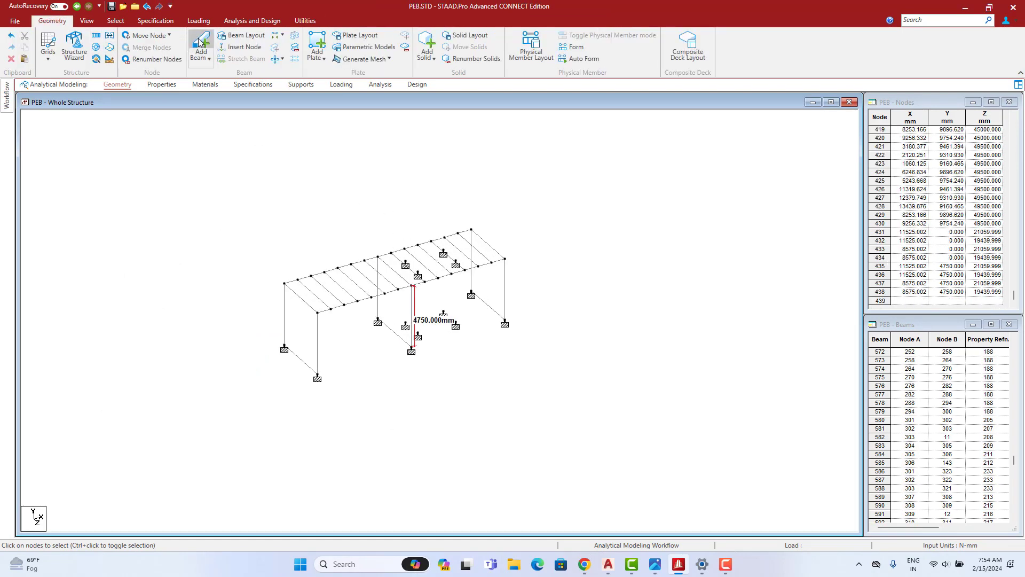
{"action": "scroll", "coordinate": [435, 253], "scroll_direction": "up", "scroll_amount": 2}
{"action": "left_click_drag", "start_coordinate": [414, 266], "coordinate": [399, 327]}
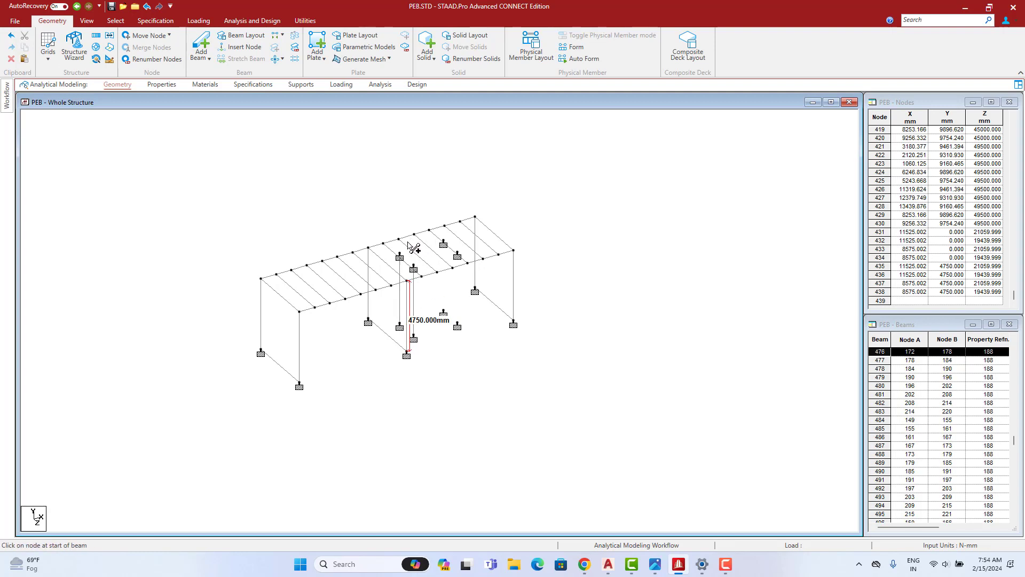
{"action": "mouse_move", "coordinate": [401, 254]}
{"action": "left_mouse_down"}
{"action": "mouse_move", "coordinate": [442, 241]}
{"action": "mouse_move", "coordinate": [457, 254]}
{"action": "mouse_move", "coordinate": [414, 267]}
{"action": "mouse_move", "coordinate": [463, 299]}
{"action": "mouse_move", "coordinate": [457, 324]}
{"action": "mouse_move", "coordinate": [444, 242]}
{"action": "left_mouse_up"}
- Delete the six intermediate secondary beams that span across the stair half of the bay, between the middle and end frames
{"action": "middle_click_drag", "start_coordinate": [439, 261], "coordinate": [431, 335]}
{"action": "scroll", "coordinate": [429, 336], "scroll_direction": "up", "scroll_amount": 4}
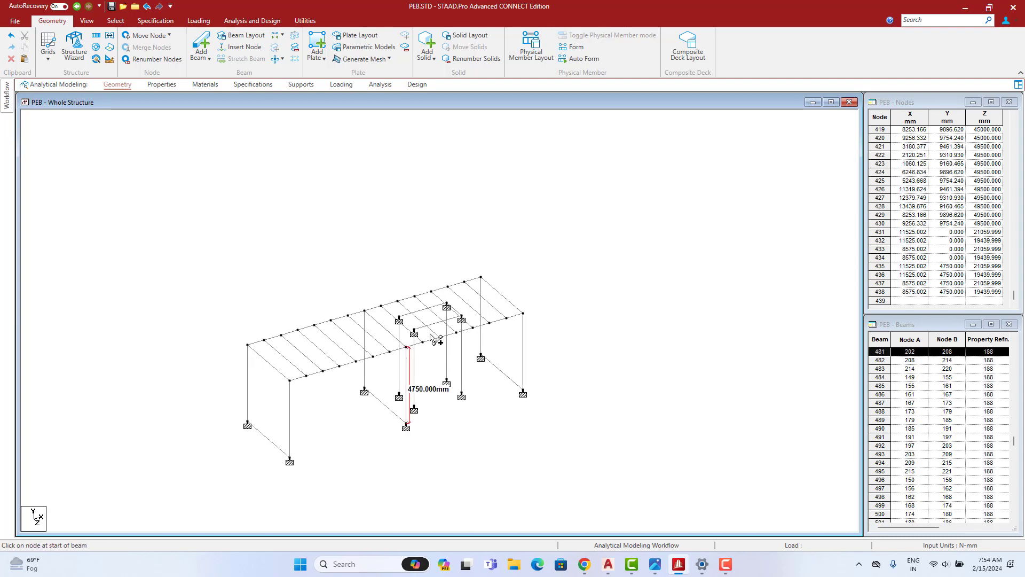
{"action": "scroll", "coordinate": [429, 335], "scroll_direction": "up", "scroll_amount": 2}
{"action": "scroll", "coordinate": [489, 297], "scroll_direction": "up", "scroll_amount": 2}
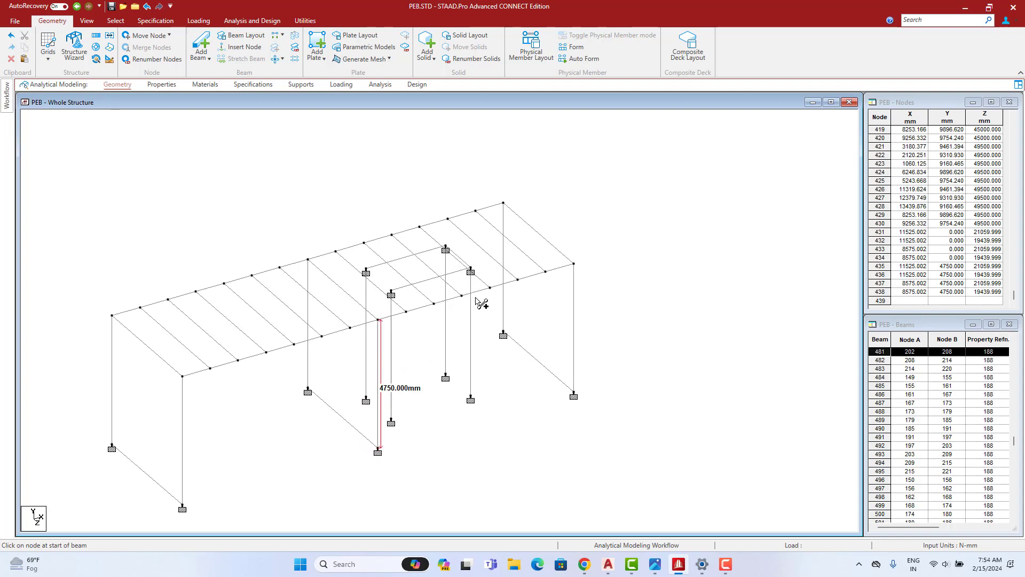
{"action": "left_click", "coordinate": [335, 275]}
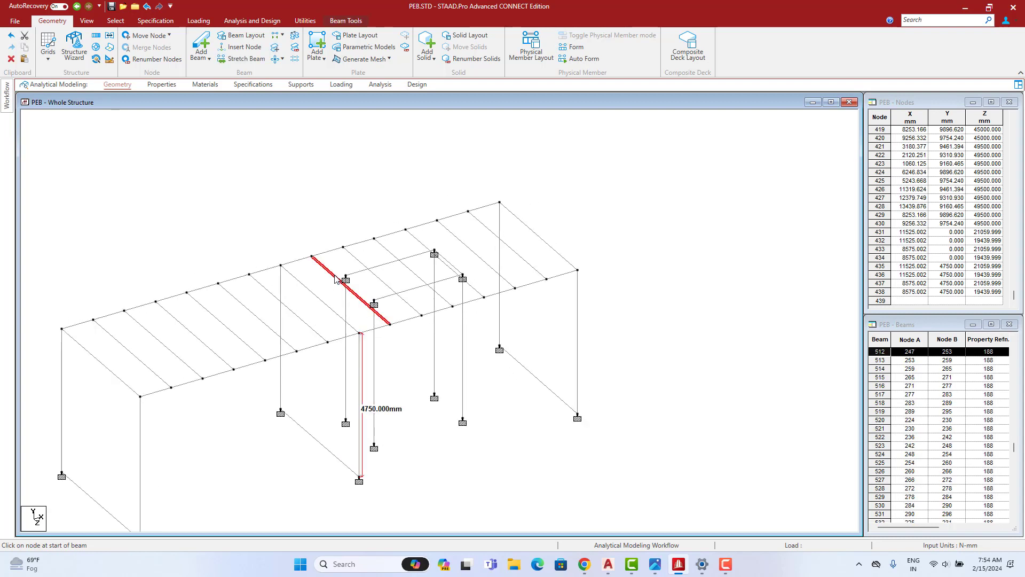
{"action": "key", "text": "Delete"}
{"action": "key", "text": "Return"}
{"action": "left_click", "coordinate": [357, 264]}
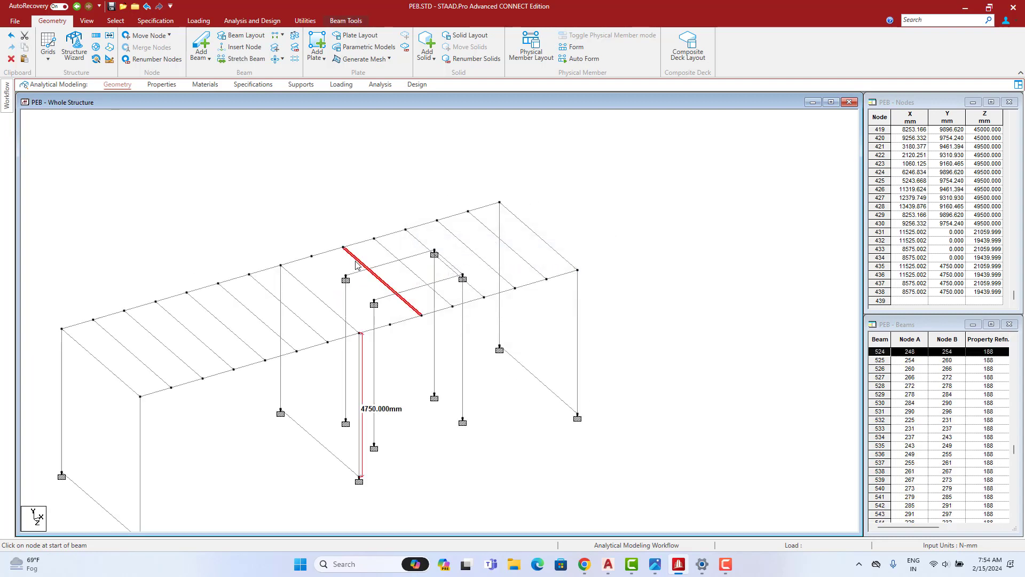
{"action": "key", "text": "Delete"}
{"action": "key", "text": "Return"}
{"action": "left_click", "coordinate": [391, 256]}
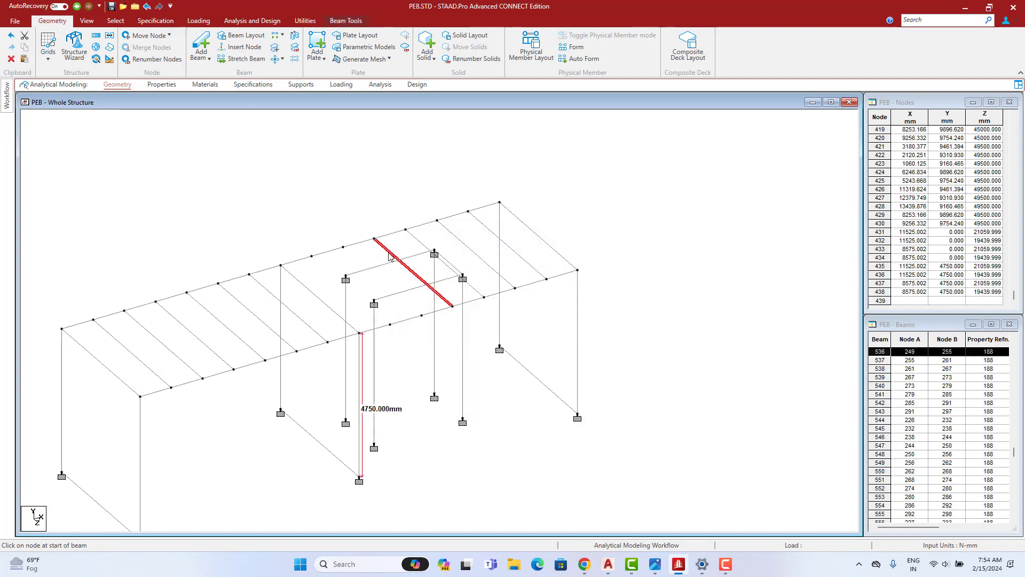
{"action": "key", "text": "Delete"}
{"action": "key", "text": "Return"}
{"action": "left_click", "coordinate": [425, 245]}
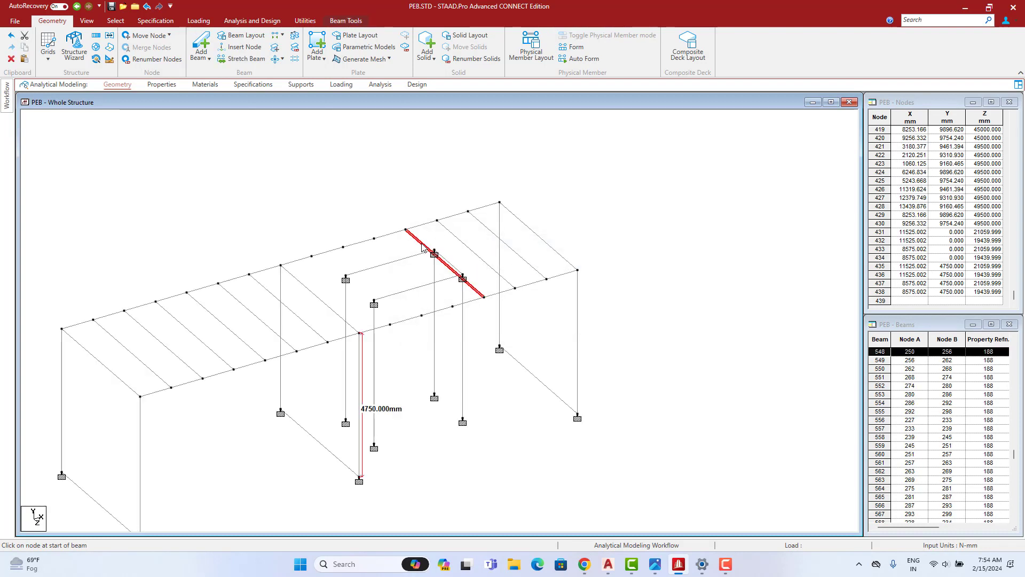
{"action": "key", "text": "Delete"}
{"action": "key", "text": "Return"}
{"action": "left_click", "coordinate": [455, 235]}
{"action": "key", "text": "Delete"}
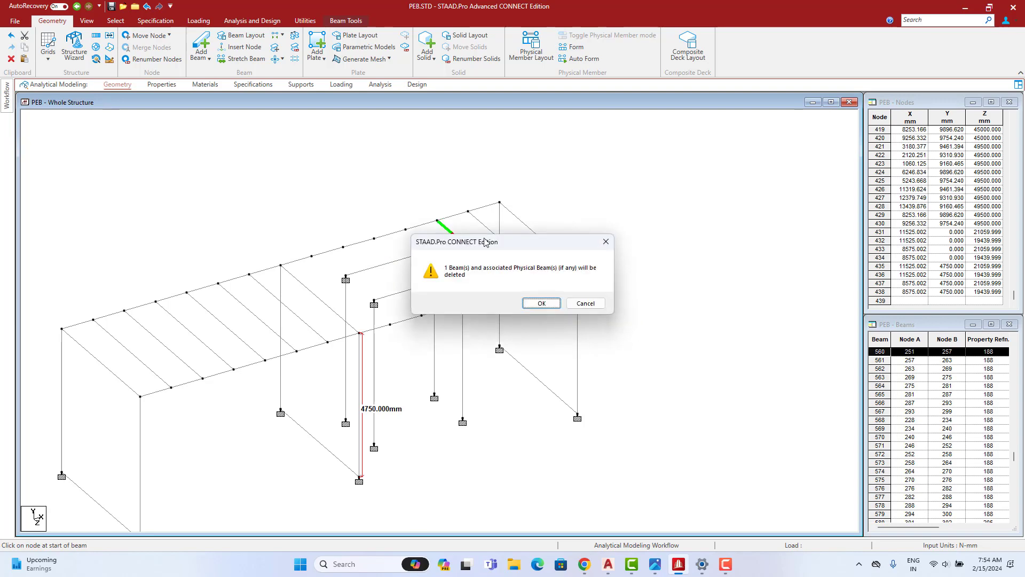
{"action": "key", "text": "Return"}
{"action": "left_click", "coordinate": [482, 229]}
{"action": "key", "text": "Delete"}
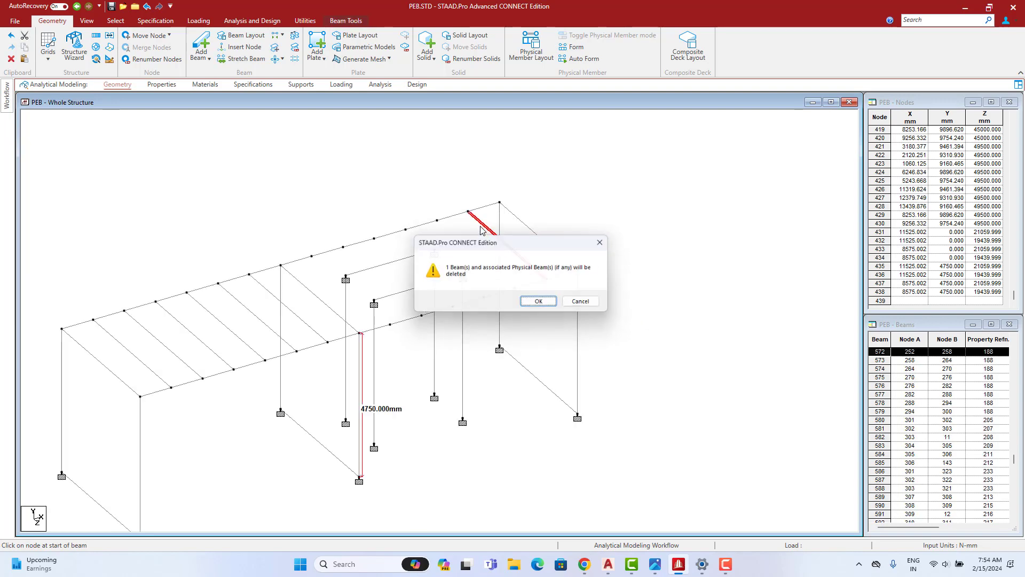
{"action": "key", "text": "Return"}
- Check the staircase framing in the AutoCAD plan, then add the missing beam joining the tops of the two stair columns nearest the middle frame
{"action": "left_click", "coordinate": [612, 568]}
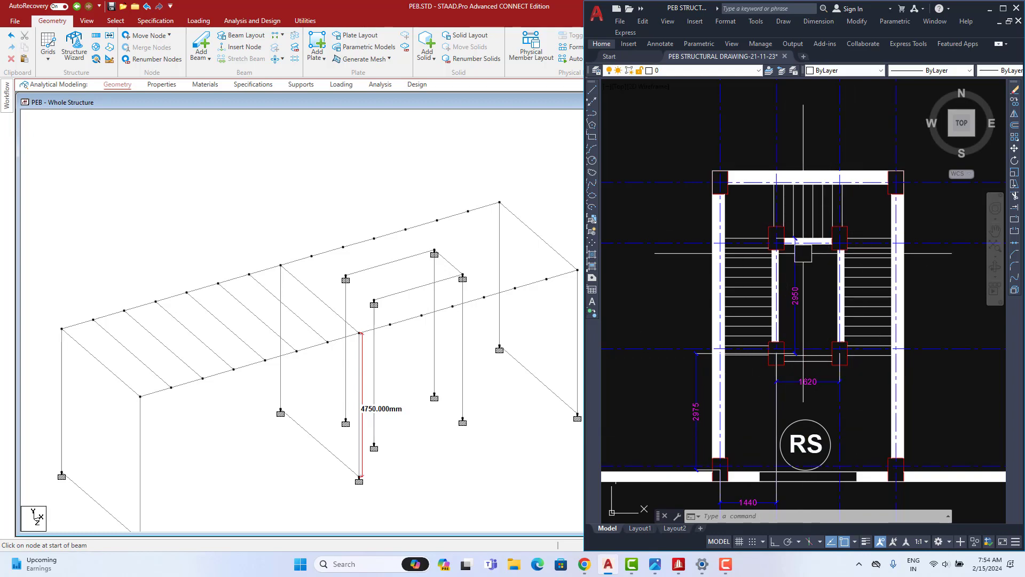
{"action": "scroll", "coordinate": [800, 269], "scroll_direction": "down", "scroll_amount": 4}
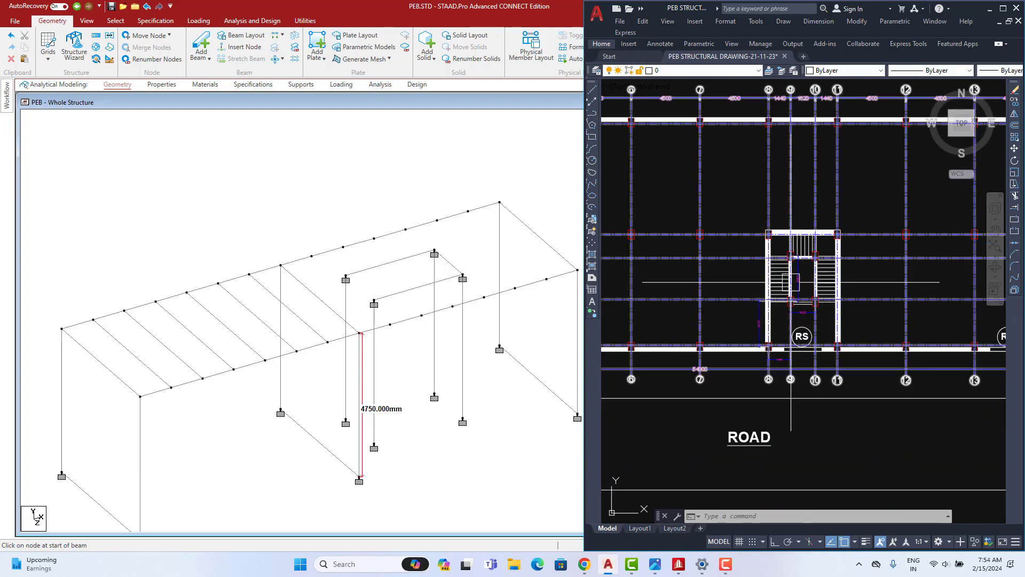
{"action": "left_click", "coordinate": [990, 8]}
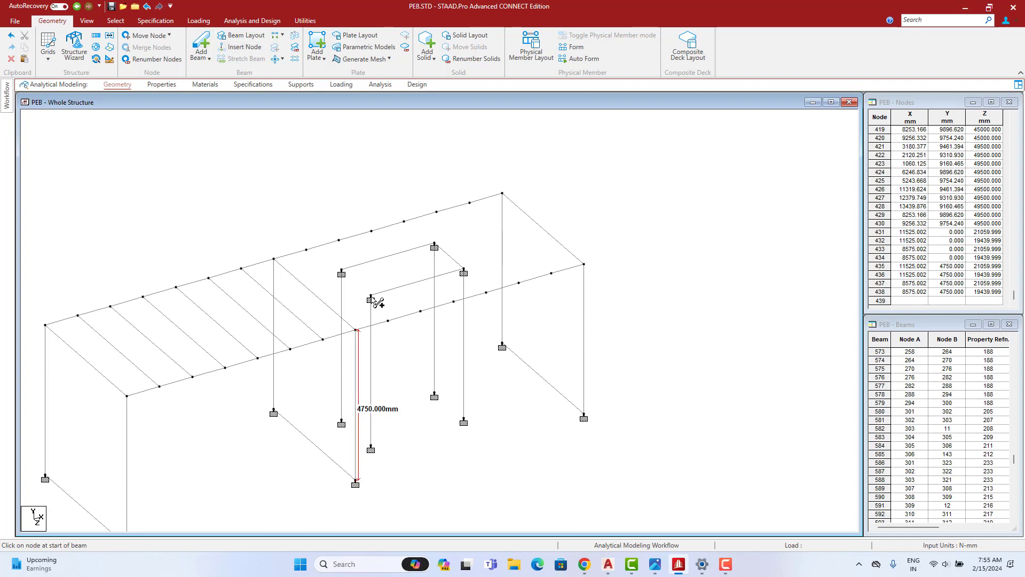
{"action": "left_click", "coordinate": [371, 297]}
{"action": "left_click", "coordinate": [342, 271]}
{"action": "middle_click_drag", "start_coordinate": [431, 334], "coordinate": [468, 303]}
{"action": "middle_click_drag", "start_coordinate": [524, 260], "coordinate": [511, 266]}
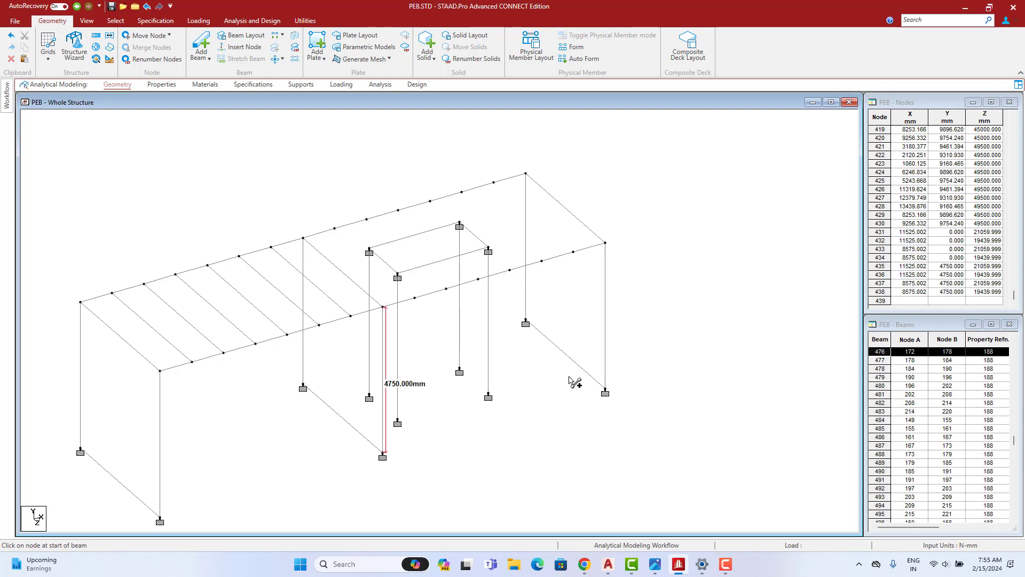
- Switch to AutoCAD and look through the column layout, plinth beam and foundation sheets for the stair column details
{"action": "left_click", "coordinate": [607, 562]}
{"action": "scroll", "coordinate": [817, 310], "scroll_direction": "up", "scroll_amount": 5}
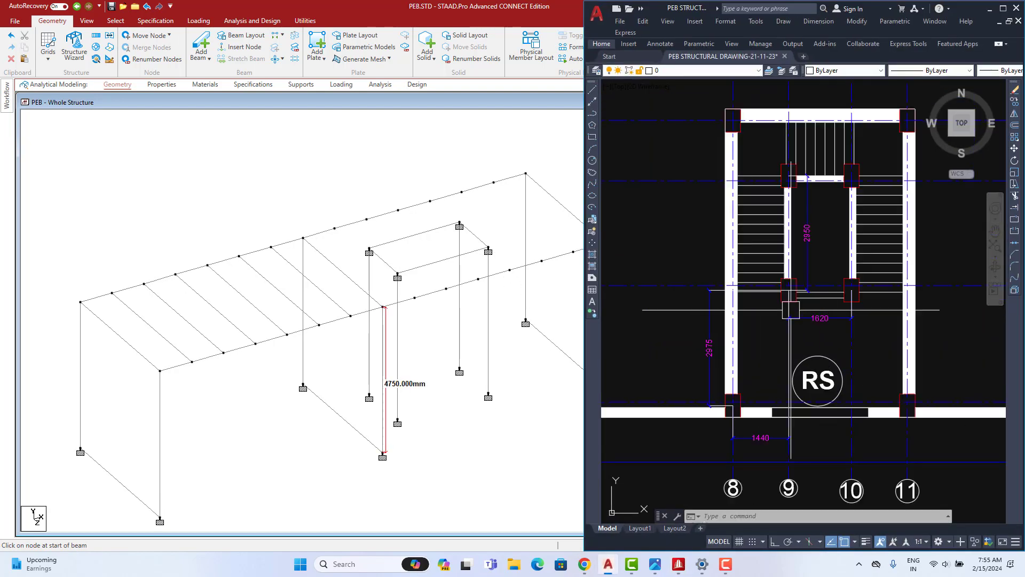
{"action": "left_click", "coordinate": [1003, 8]}
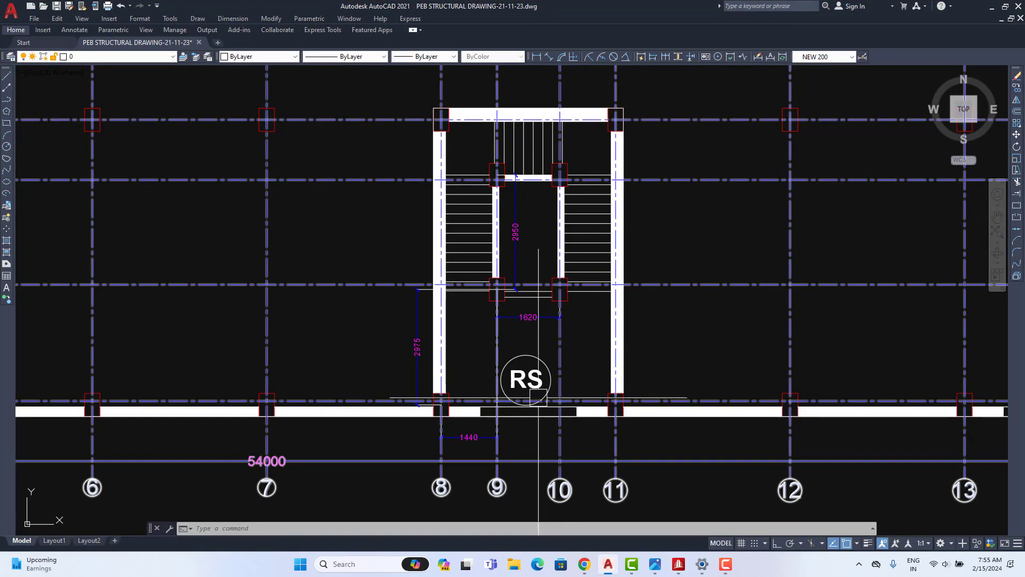
{"action": "scroll", "coordinate": [507, 331], "scroll_direction": "down", "scroll_amount": 8}
{"action": "scroll", "coordinate": [459, 240], "scroll_direction": "up", "scroll_amount": 4}
{"action": "scroll", "coordinate": [491, 336], "scroll_direction": "down", "scroll_amount": 7}
{"action": "middle_click_drag", "start_coordinate": [543, 382], "coordinate": [509, 246]}
{"action": "scroll", "coordinate": [549, 147], "scroll_direction": "down", "scroll_amount": 6}
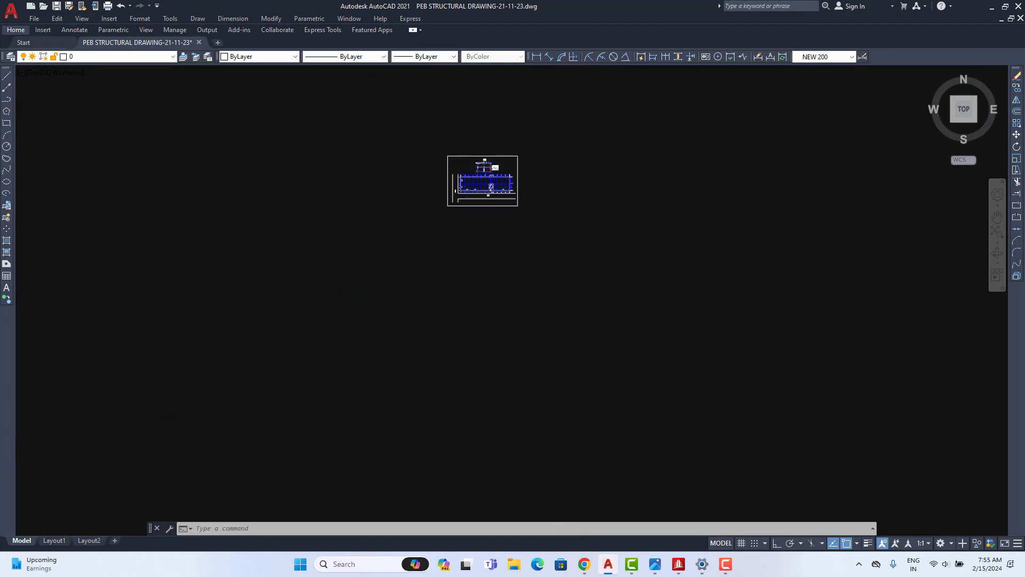
{"action": "middle_click_drag", "start_coordinate": [548, 147], "coordinate": [277, 244]}
{"action": "scroll", "coordinate": [588, 225], "scroll_direction": "up", "scroll_amount": 6}
{"action": "scroll", "coordinate": [359, 405], "scroll_direction": "up", "scroll_amount": 8}
{"action": "middle_click_drag", "start_coordinate": [405, 318], "coordinate": [387, 397]}
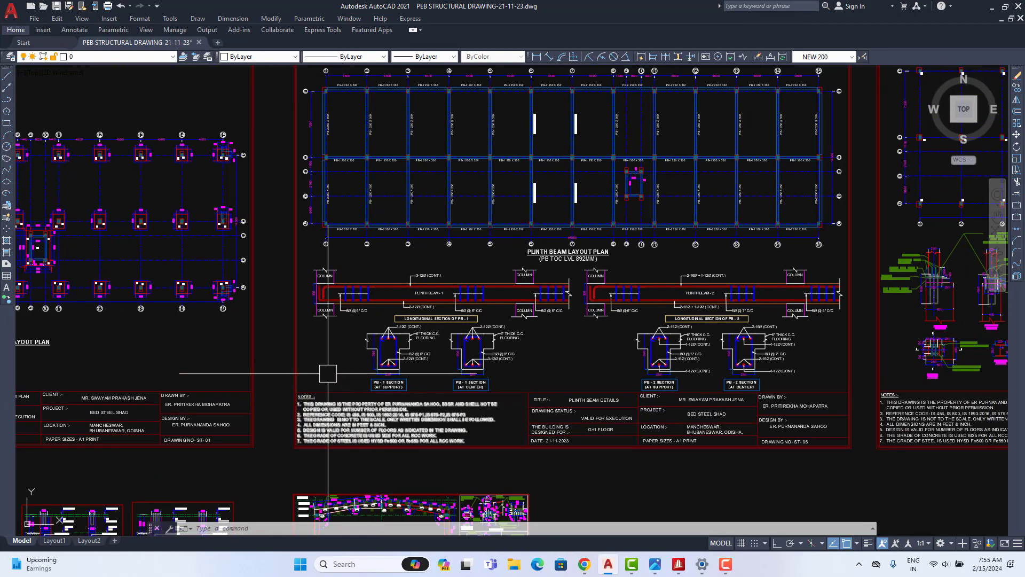
{"action": "middle_click_drag", "start_coordinate": [161, 294], "coordinate": [334, 322]}
{"action": "scroll", "coordinate": [223, 282], "scroll_direction": "up", "scroll_amount": 6}
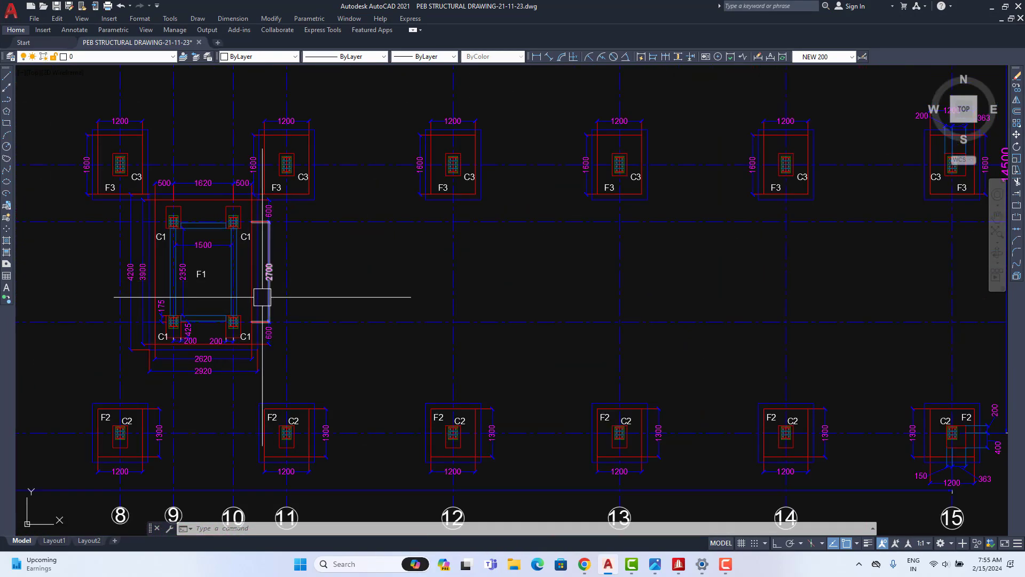
{"action": "scroll", "coordinate": [262, 283], "scroll_direction": "down", "scroll_amount": 8}
{"action": "mouse_move", "coordinate": [262, 283]}
{"action": "middle_mouse_down"}
{"action": "mouse_move", "coordinate": [502, 313]}
{"action": "mouse_move", "coordinate": [489, 270]}
{"action": "middle_mouse_up"}
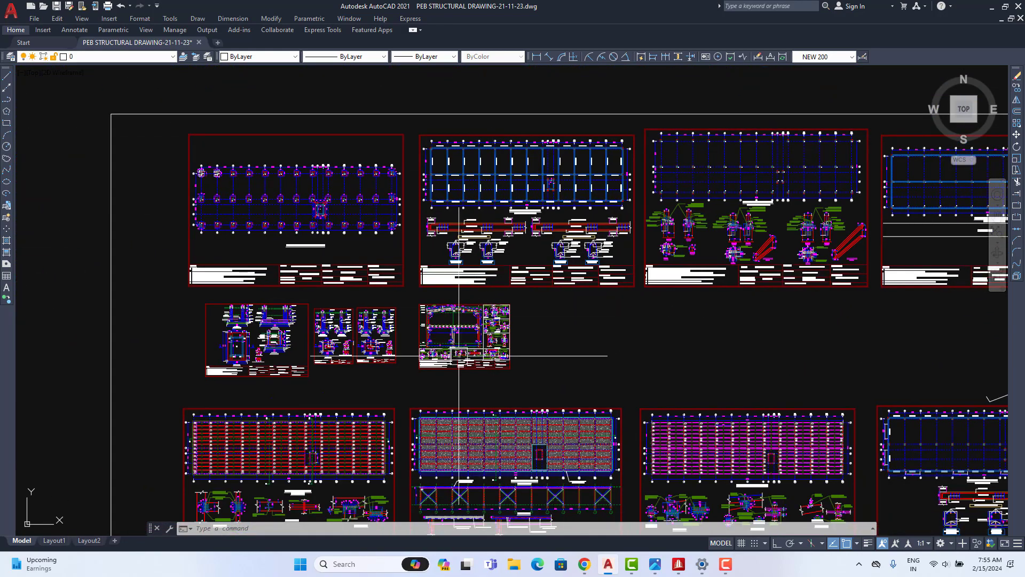
- Examine the lift section and Section C-C on the staircase and lift details sheet for the stair column levels and member marks
{"action": "scroll", "coordinate": [366, 343], "scroll_direction": "up", "scroll_amount": 10}
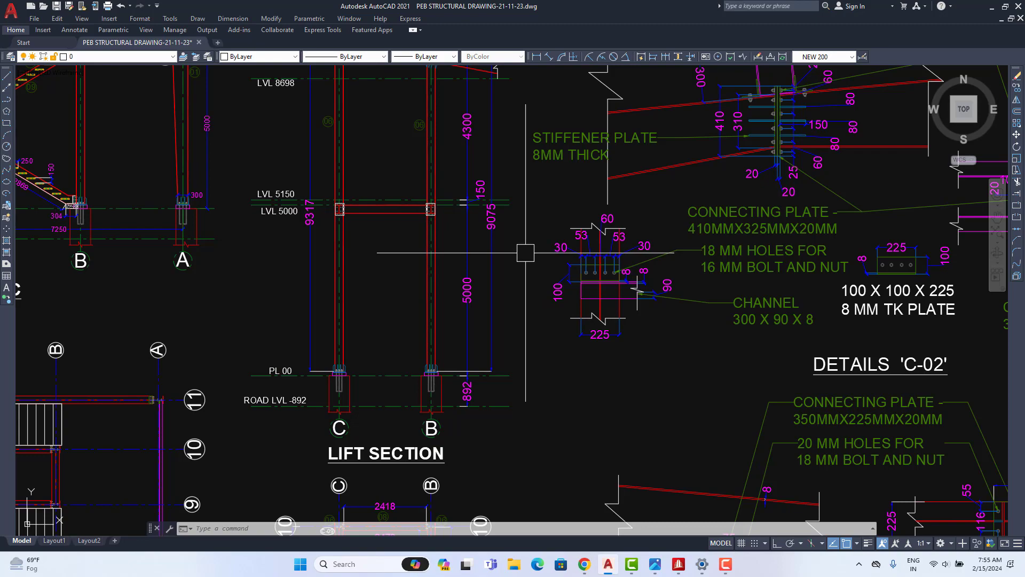
{"action": "scroll", "coordinate": [505, 254], "scroll_direction": "down", "scroll_amount": 5}
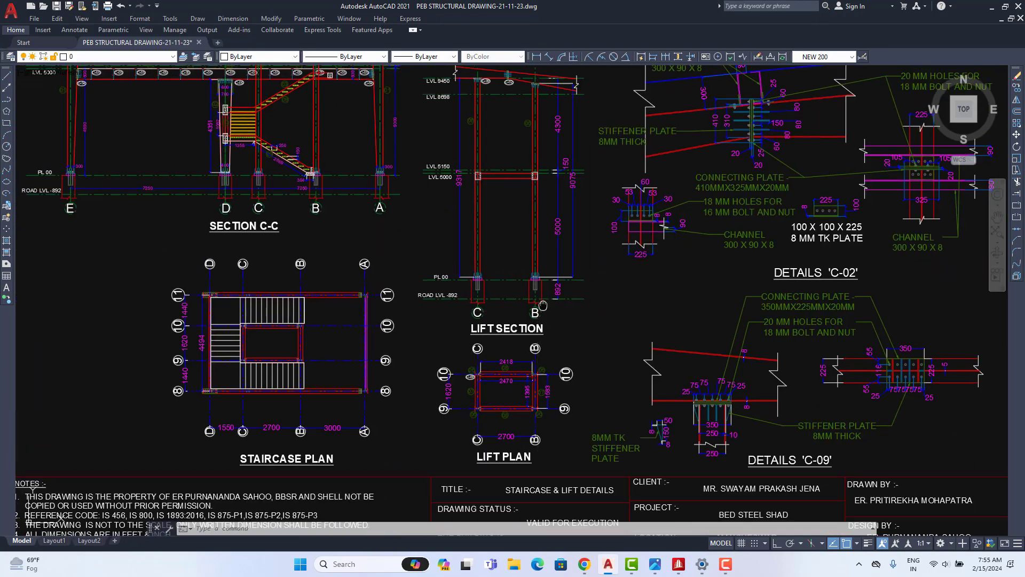
{"action": "scroll", "coordinate": [406, 136], "scroll_direction": "up", "scroll_amount": 8}
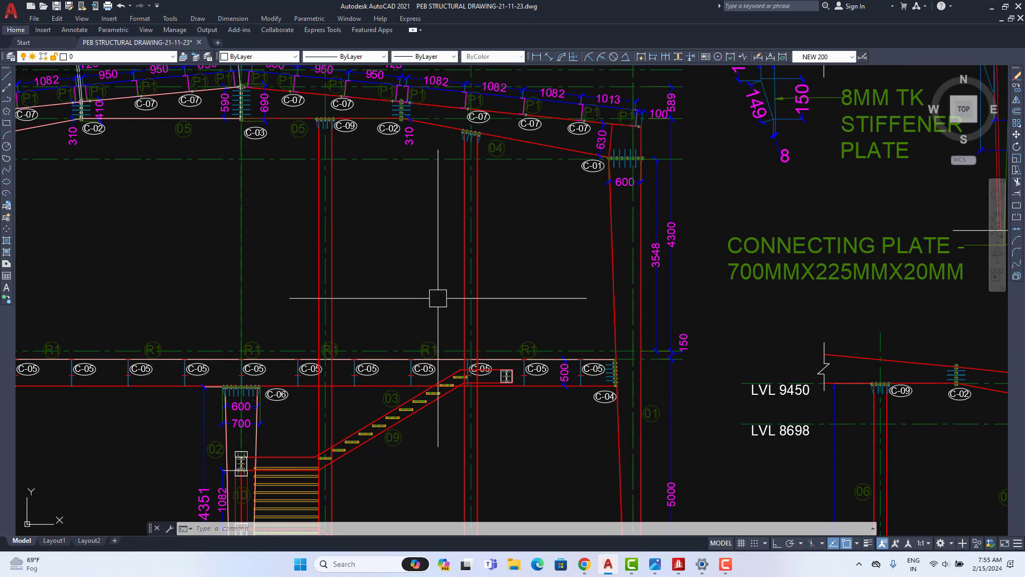
{"action": "scroll", "coordinate": [455, 373], "scroll_direction": "down", "scroll_amount": 2}
{"action": "middle_click_drag", "start_coordinate": [454, 373], "coordinate": [470, 286]}
{"action": "scroll", "coordinate": [515, 367], "scroll_direction": "down", "scroll_amount": 2}
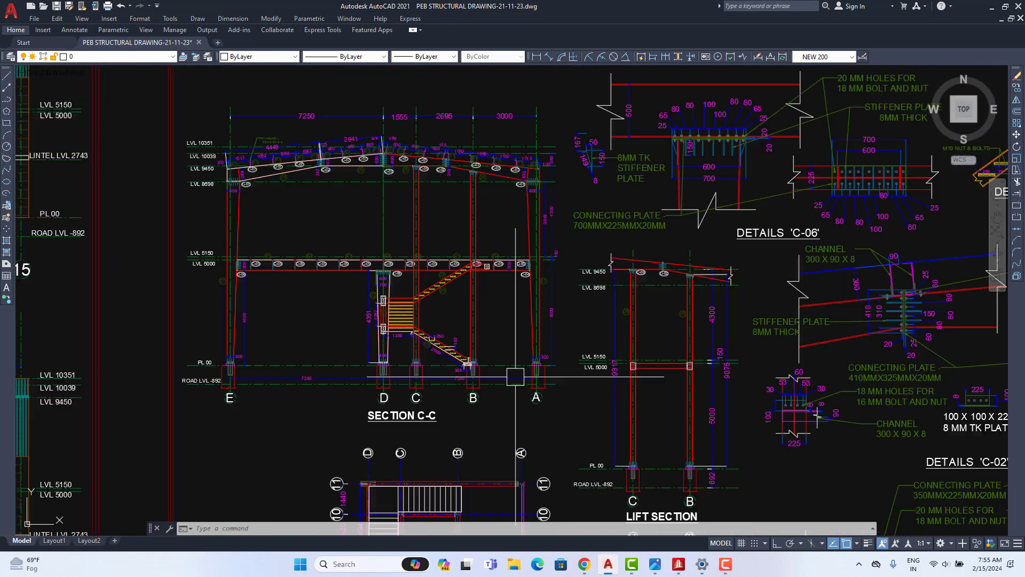
{"action": "middle_click_drag", "start_coordinate": [676, 399], "coordinate": [656, 313]}
{"action": "scroll", "coordinate": [625, 208], "scroll_direction": "up", "scroll_amount": 4}
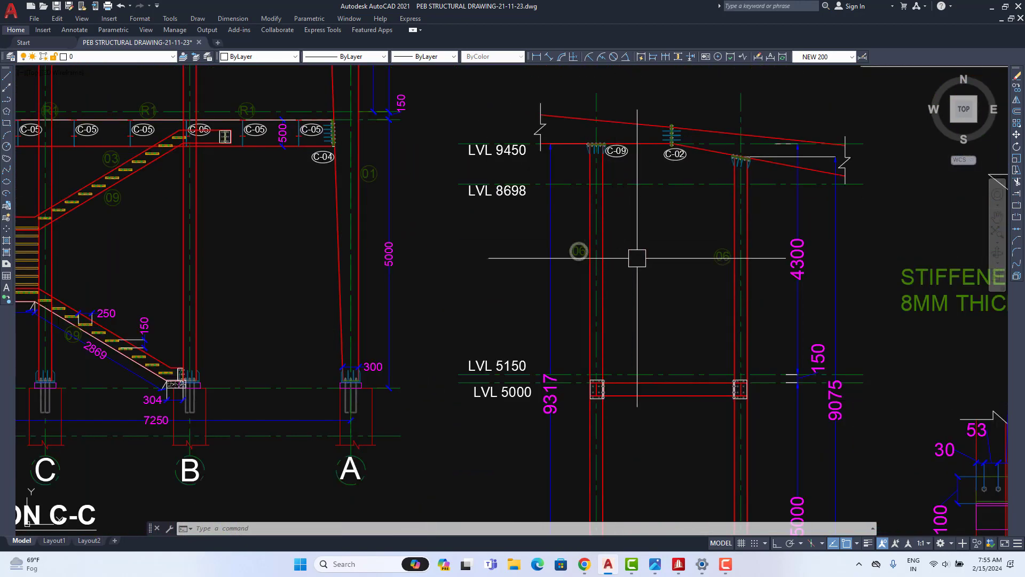
{"action": "scroll", "coordinate": [718, 258], "scroll_direction": "down", "scroll_amount": 6}
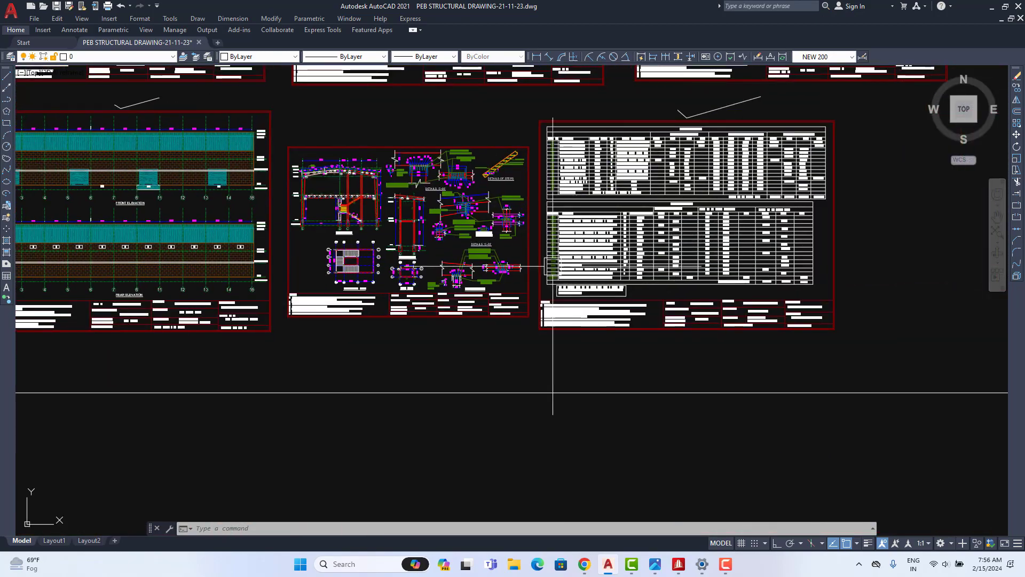
- Look up the section size of member item 06 in the bill of material, then return to STAAD.Pro
{"action": "scroll", "coordinate": [561, 245], "scroll_direction": "up", "scroll_amount": 4}
{"action": "scroll", "coordinate": [561, 246], "scroll_direction": "up", "scroll_amount": 3}
{"action": "scroll", "coordinate": [405, 299], "scroll_direction": "down", "scroll_amount": 6}
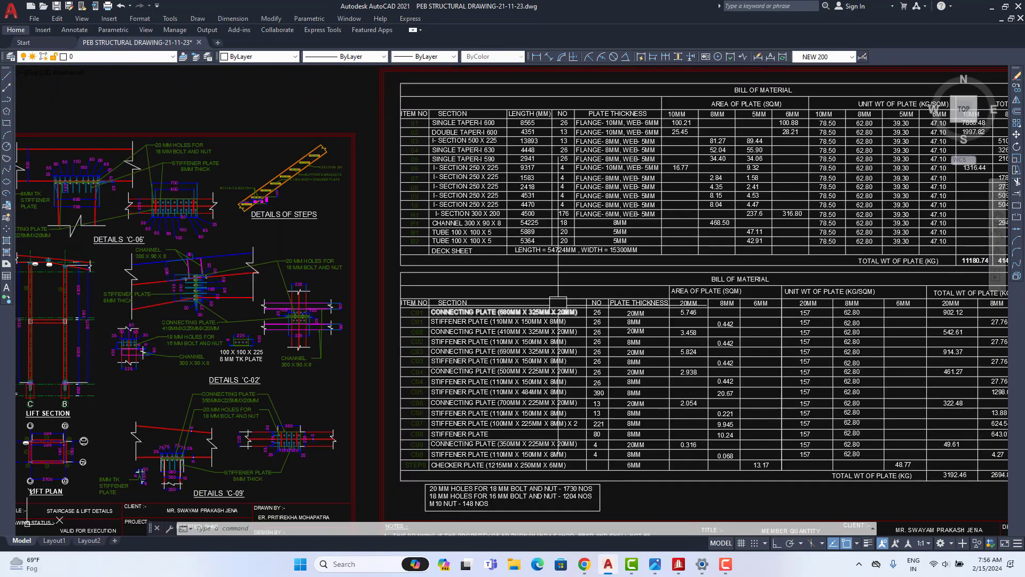
{"action": "scroll", "coordinate": [348, 331], "scroll_direction": "up", "scroll_amount": 2}
{"action": "scroll", "coordinate": [286, 343], "scroll_direction": "up", "scroll_amount": 3}
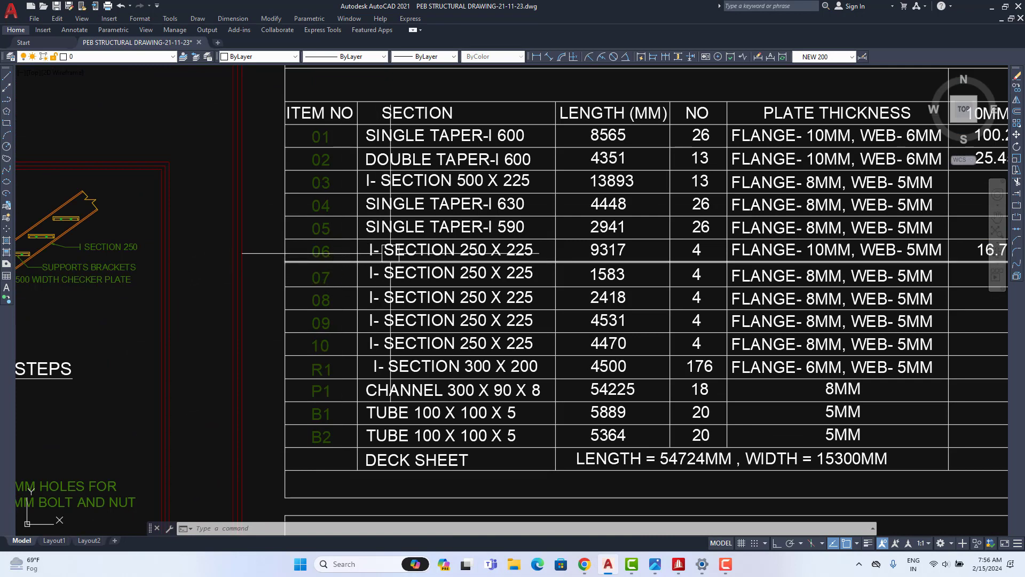
{"action": "scroll", "coordinate": [484, 254], "scroll_direction": "up", "scroll_amount": 2}
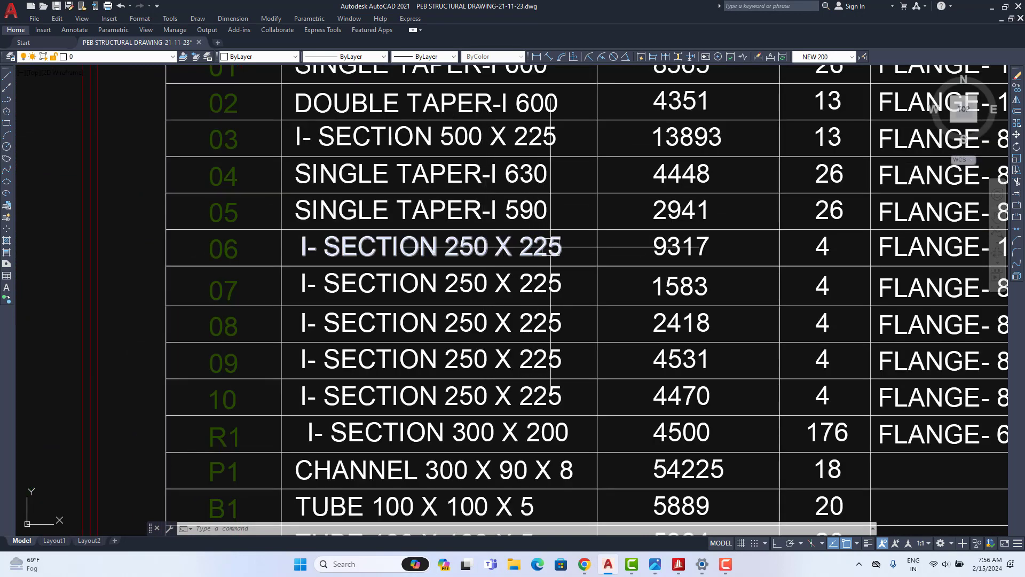
{"action": "middle_click_drag", "start_coordinate": [541, 246], "coordinate": [508, 313]}
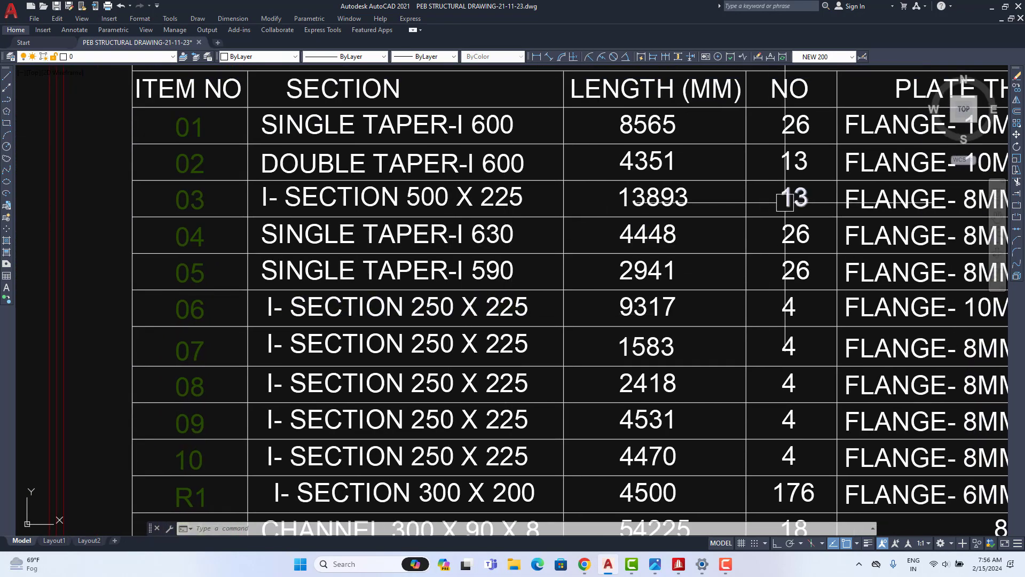
{"action": "scroll", "coordinate": [611, 294], "scroll_direction": "down", "scroll_amount": 4}
{"action": "left_click", "coordinate": [993, 11]}
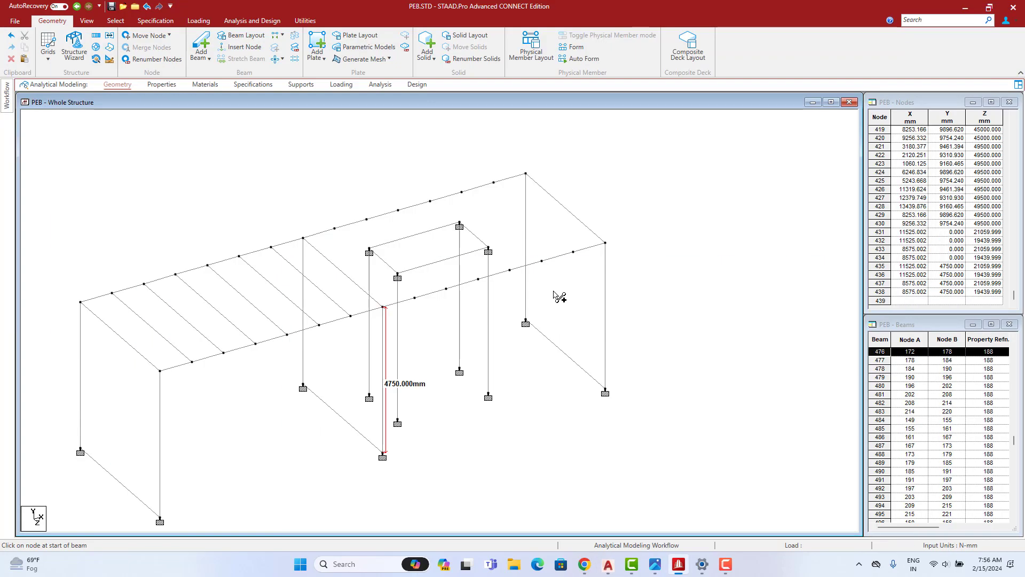
- Start defining a steel Tapered I section with 250 mm depth at both nodes and 225 mm top and bottom flange widths
{"action": "middle_click_drag", "start_coordinate": [390, 280], "coordinate": [383, 273]}
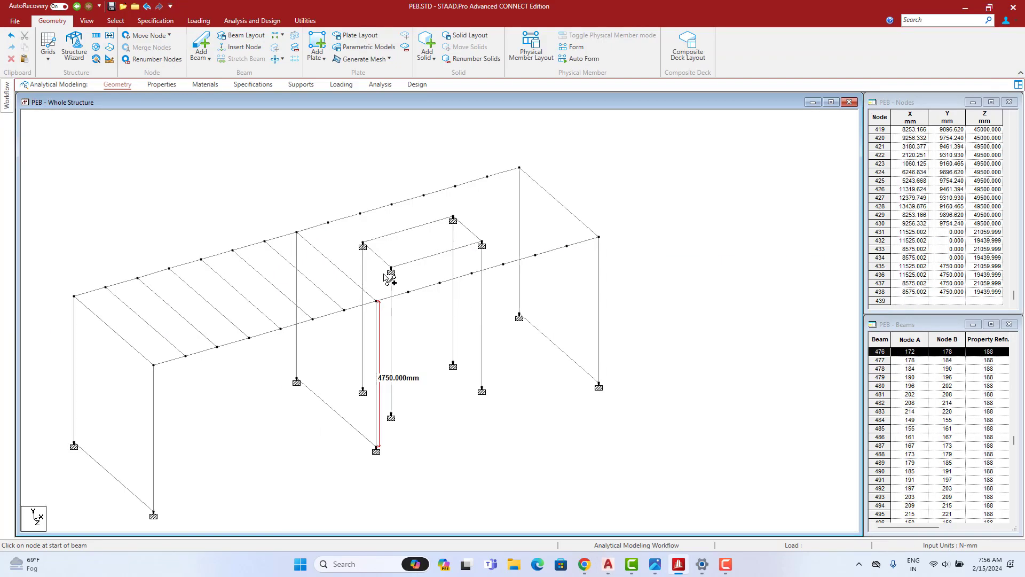
{"action": "left_click", "coordinate": [176, 86]}
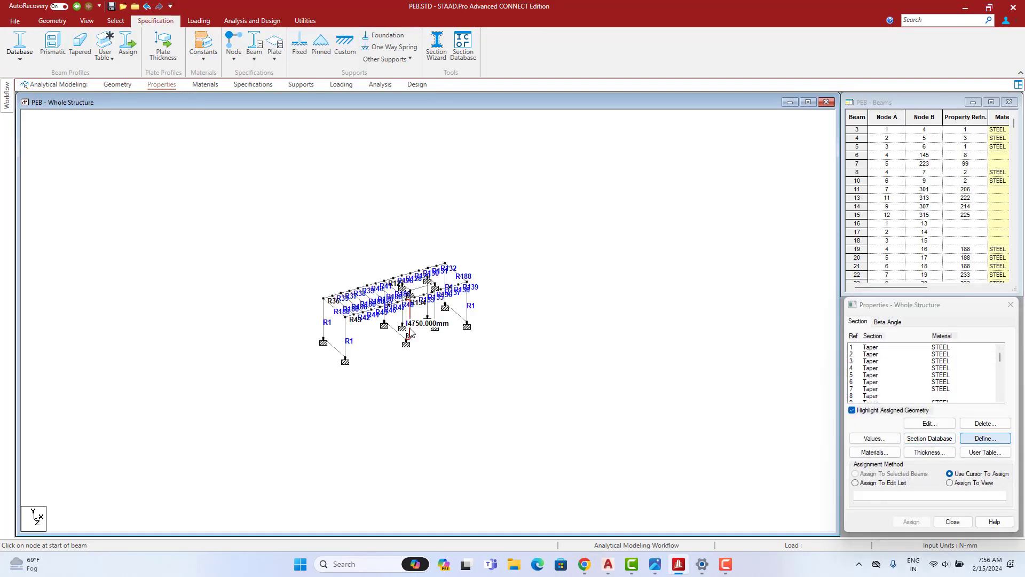
{"action": "left_click", "coordinate": [363, 267]}
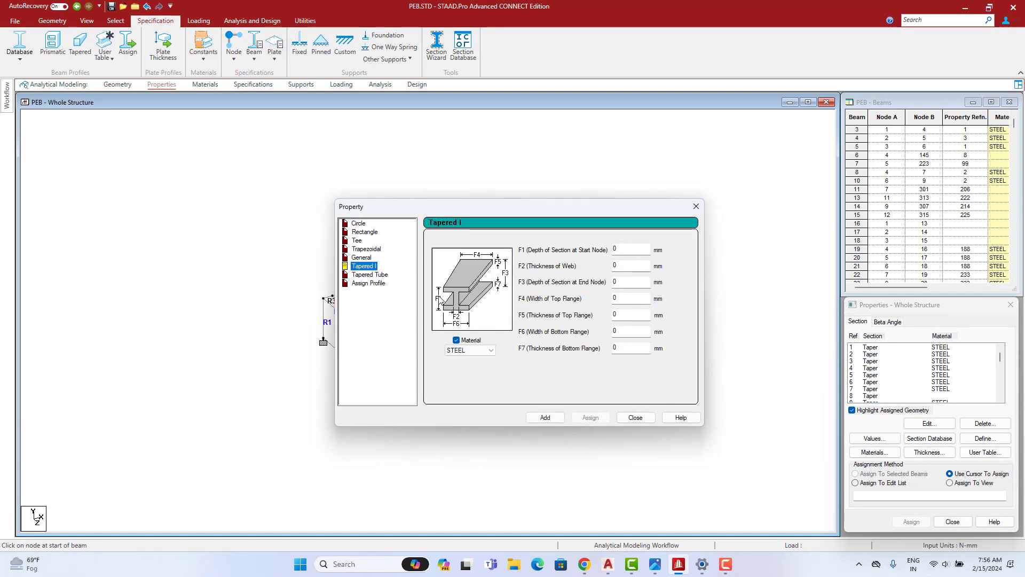
{"action": "left_click", "coordinate": [617, 250]}
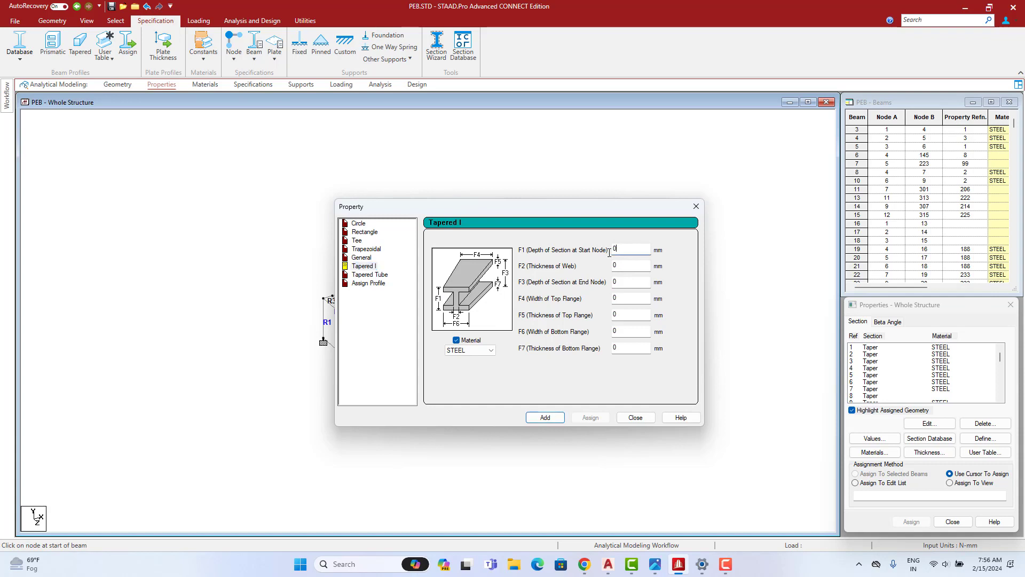
{"action": "type", "text": "25"}
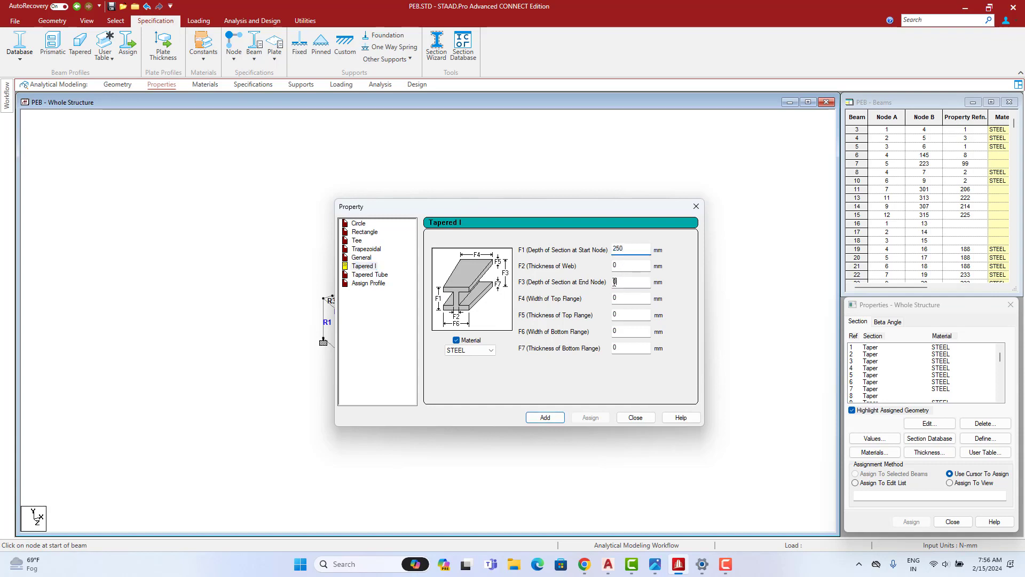
{"action": "type", "text": "25"}
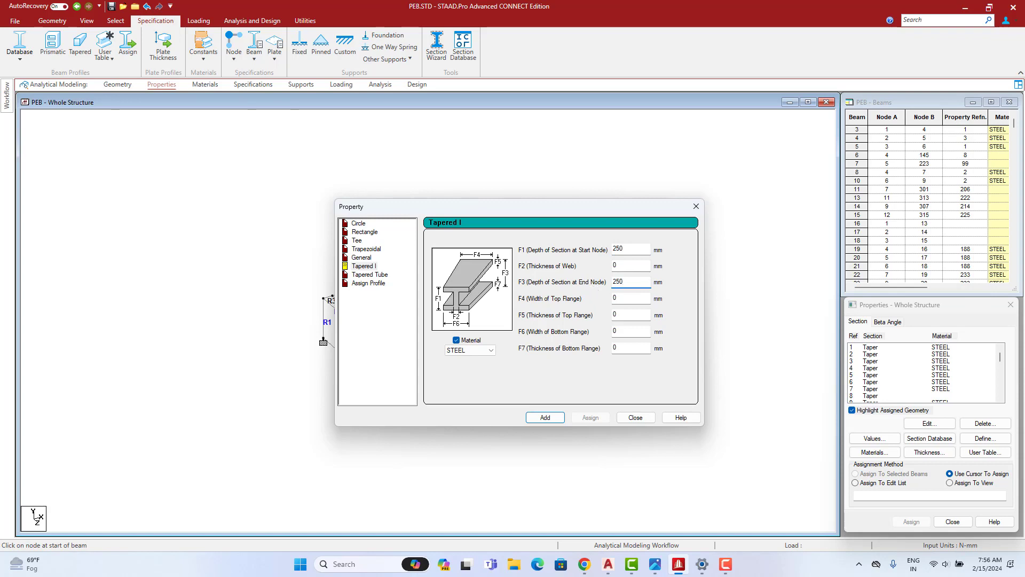
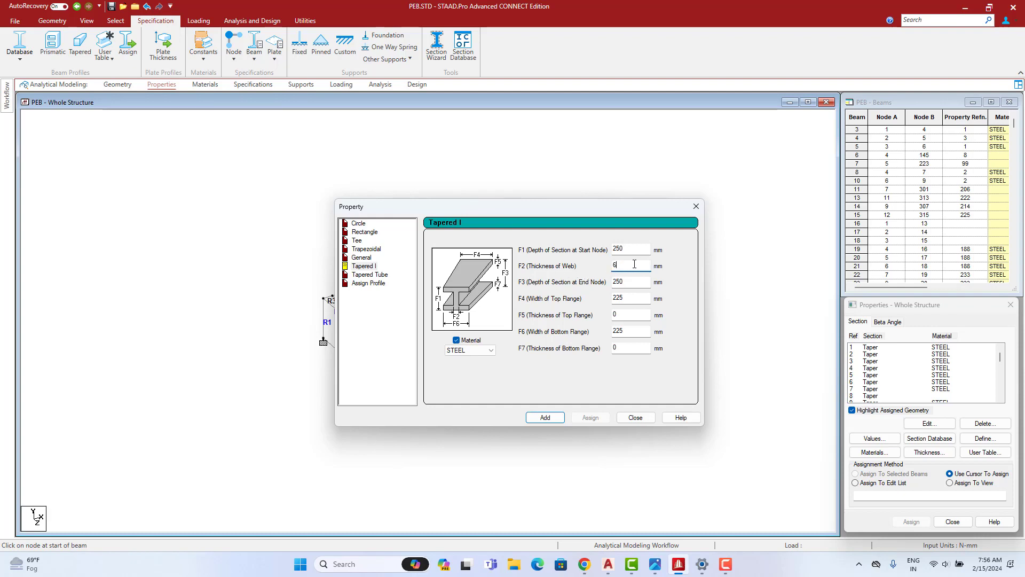
- Check the flange and web plate thicknesses in AutoCAD's section table beside the PEB cross-section, then return to STAAD.Pro
{"action": "left_click_drag", "start_coordinate": [624, 267], "coordinate": [608, 268]}
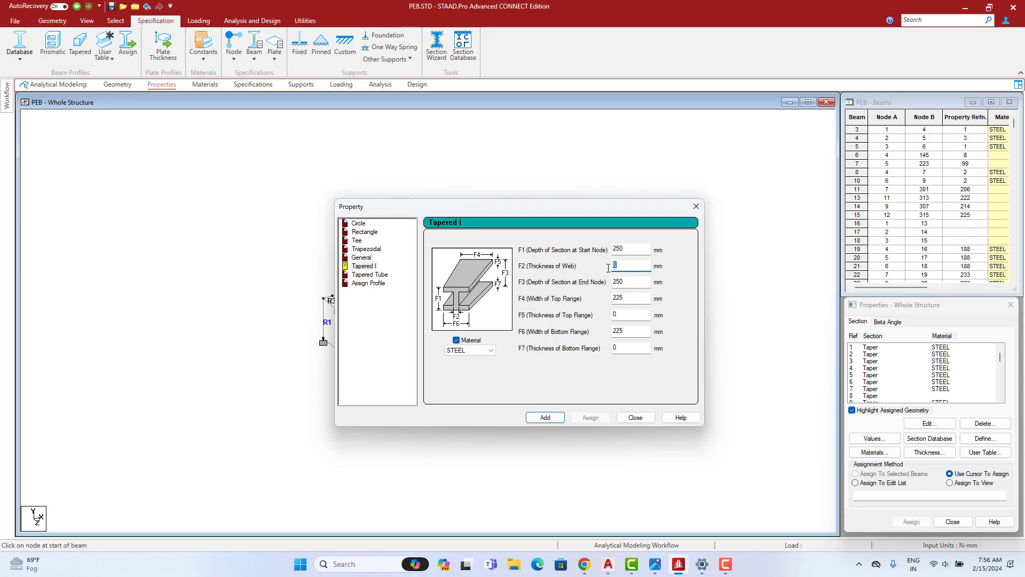
{"action": "left_click", "coordinate": [607, 564]}
{"action": "scroll", "coordinate": [648, 358], "scroll_direction": "down", "scroll_amount": 5}
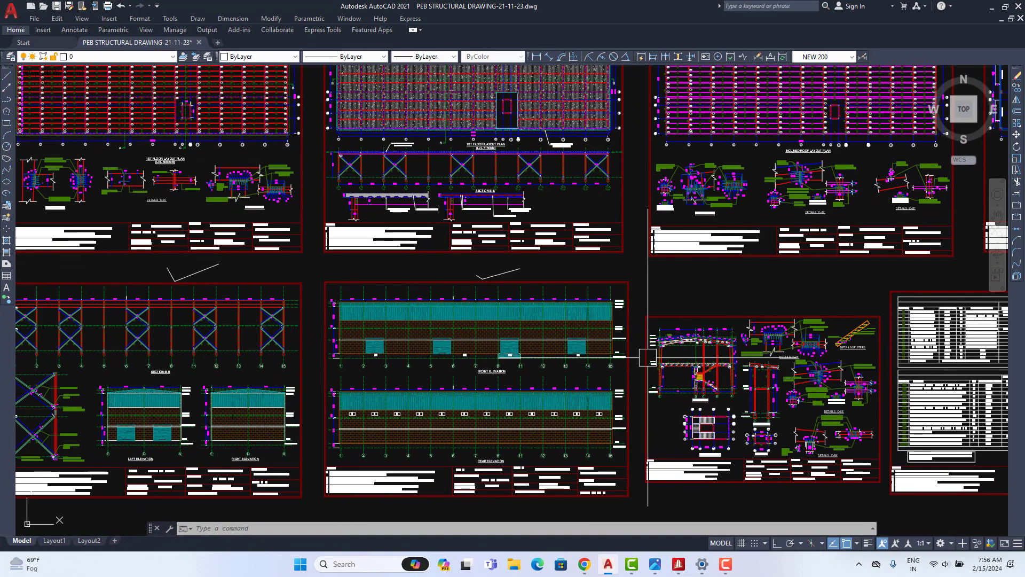
{"action": "scroll", "coordinate": [648, 358], "scroll_direction": "down", "scroll_amount": 6}
{"action": "middle_click_drag", "start_coordinate": [538, 335], "coordinate": [769, 335]}
{"action": "middle_click_drag", "start_coordinate": [263, 292], "coordinate": [547, 377]}
{"action": "scroll", "coordinate": [547, 377], "scroll_direction": "down", "scroll_amount": 4}
{"action": "middle_click_drag", "start_coordinate": [408, 356], "coordinate": [483, 361]}
{"action": "scroll", "coordinate": [448, 350], "scroll_direction": "up", "scroll_amount": 13}
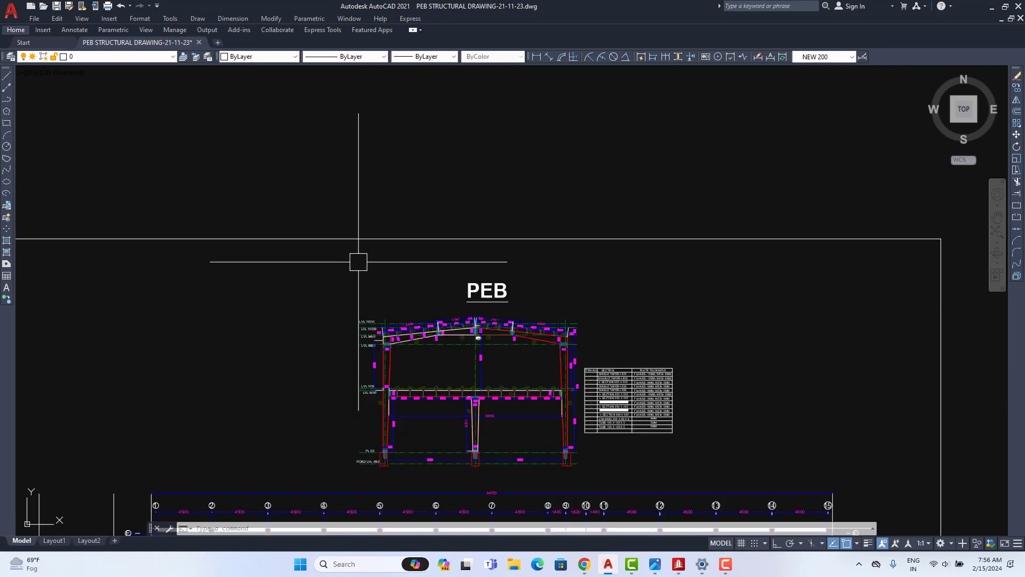
{"action": "scroll", "coordinate": [604, 385], "scroll_direction": "up", "scroll_amount": 8}
{"action": "middle_click_drag", "start_coordinate": [886, 360], "coordinate": [555, 386]}
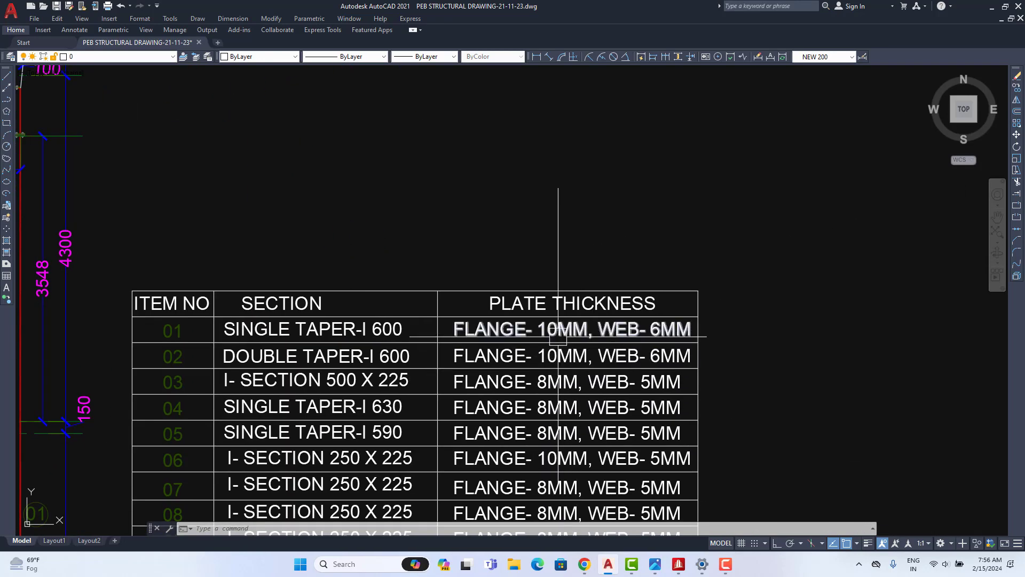
{"action": "left_click", "coordinate": [991, 10]}
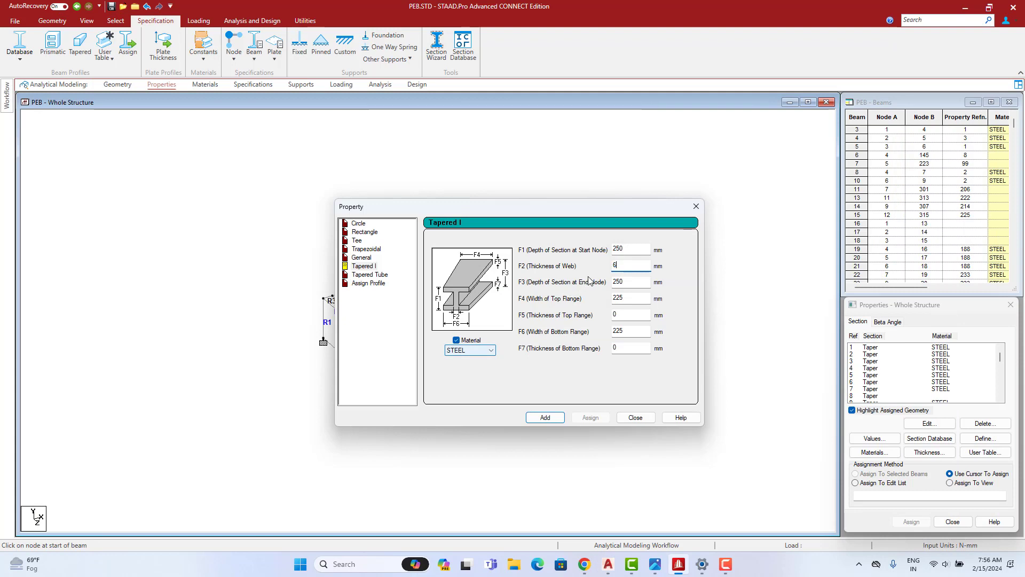
- Set the Tapered I section's web thickness to 6 mm and its top and bottom flange thicknesses to 10 mm
{"action": "type", "text": "6"}
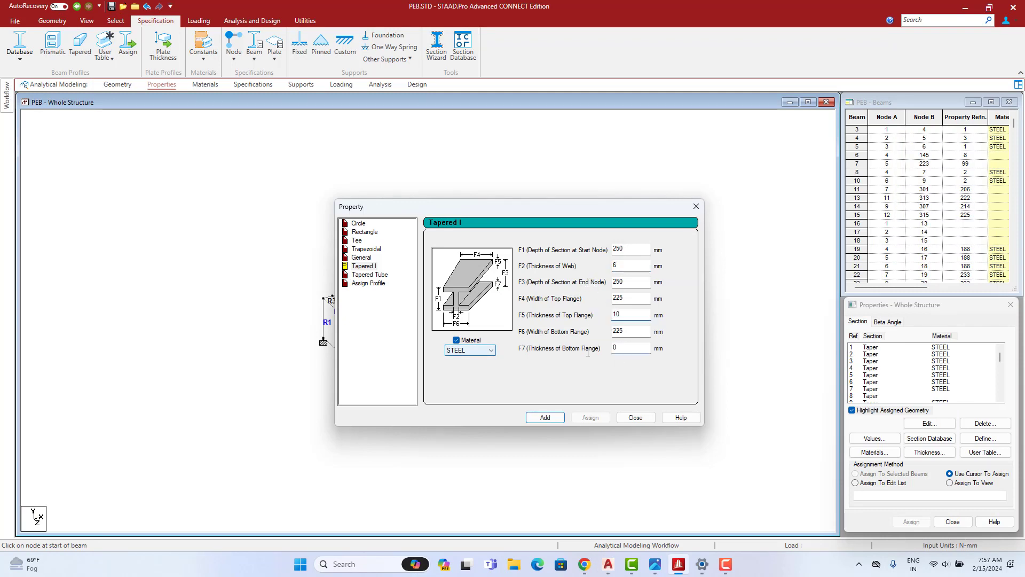
{"action": "key", "text": "Tab"}
{"action": "key", "text": "Tab"}
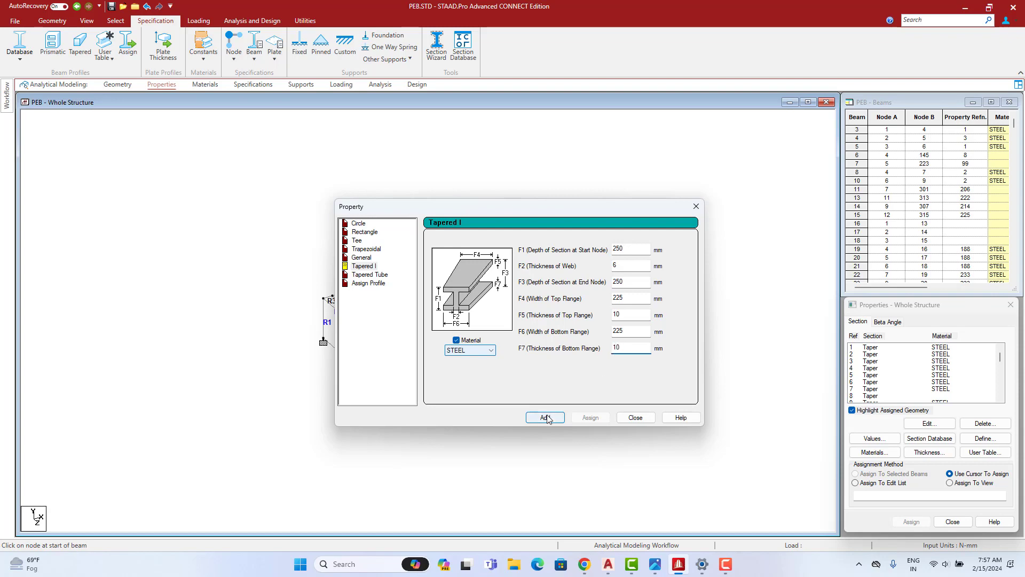
- Set the bottom flange thickness to 10 mm and add the Tapered I section to the property list
{"action": "type", "text": "10"}
{"action": "left_click", "coordinate": [545, 417]}
{"action": "left_click", "coordinate": [635, 417]}
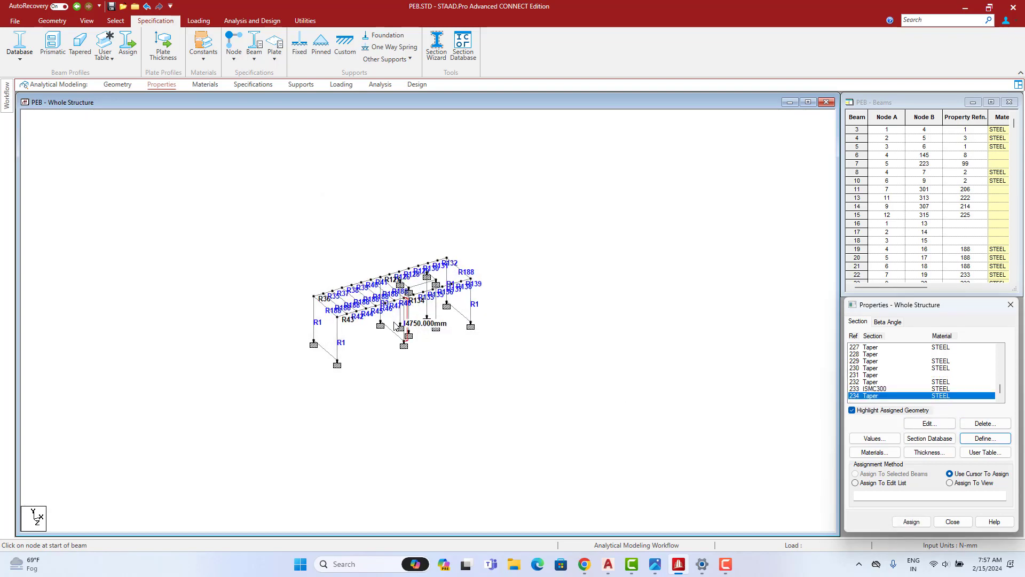
- Assign the new Tapered I section to the staircase frame's four columns and four connecting top beams
{"action": "scroll", "coordinate": [394, 322], "scroll_direction": "up", "scroll_amount": 5}
{"action": "left_click", "coordinate": [351, 307]}
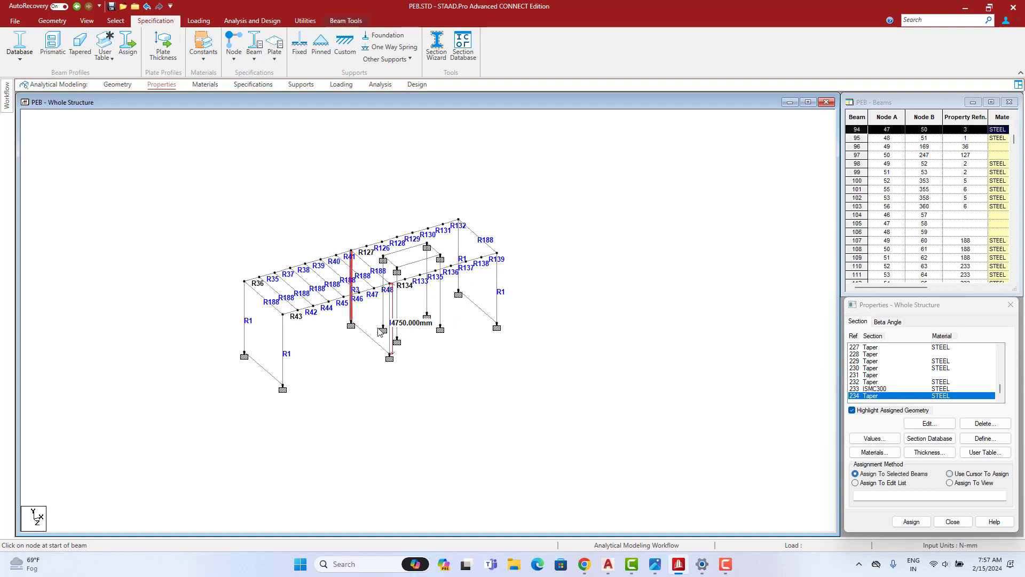
{"action": "scroll", "coordinate": [403, 337], "scroll_direction": "up", "scroll_amount": 3}
{"action": "left_click", "coordinate": [414, 338]}
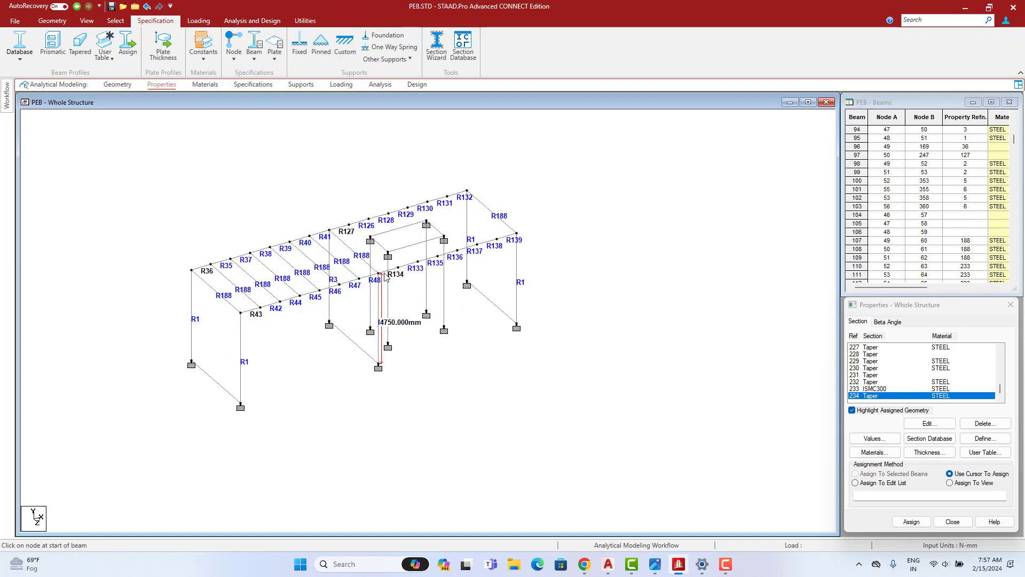
{"action": "left_click", "coordinate": [371, 255]}
{"action": "left_click", "coordinate": [388, 300], "text": "ctrl"}
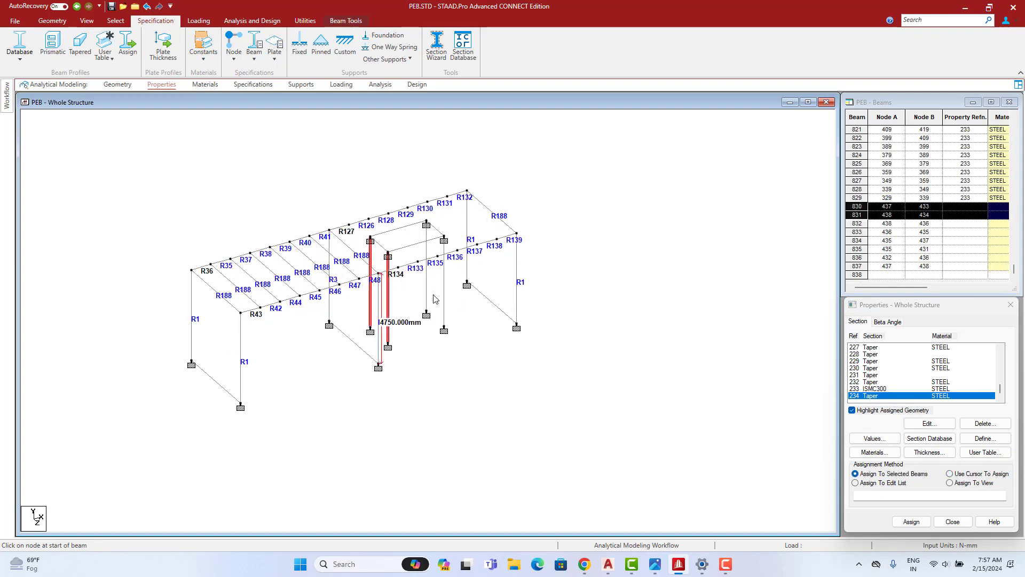
{"action": "left_click", "coordinate": [444, 292], "text": "ctrl"}
{"action": "left_click", "coordinate": [427, 281], "text": "ctrl"}
{"action": "left_click", "coordinate": [416, 244], "text": "ctrl"}
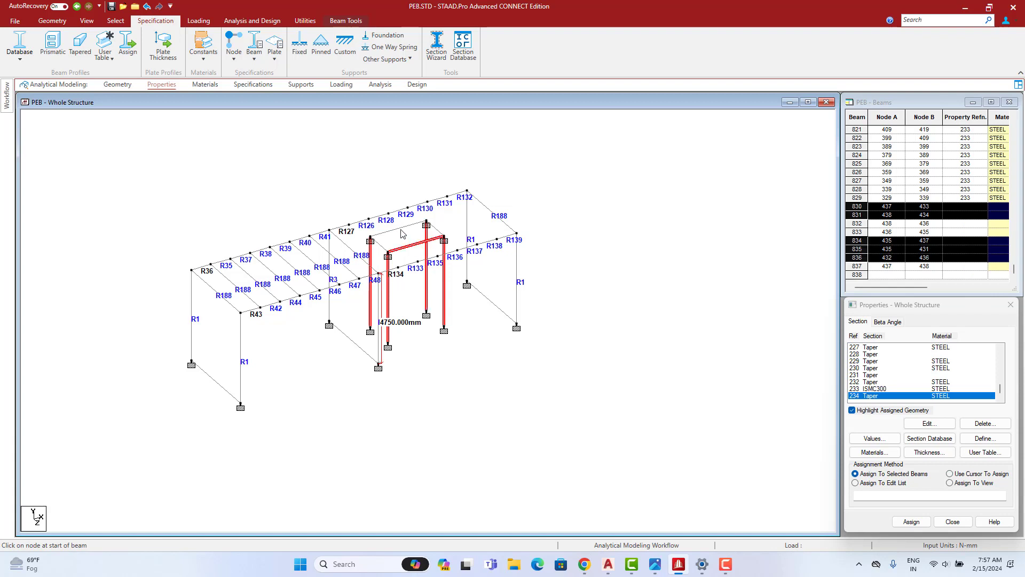
{"action": "left_click", "coordinate": [400, 229], "text": "ctrl"}
{"action": "left_click", "coordinate": [379, 245], "text": "ctrl"}
{"action": "left_click", "coordinate": [434, 232], "text": "ctrl"}
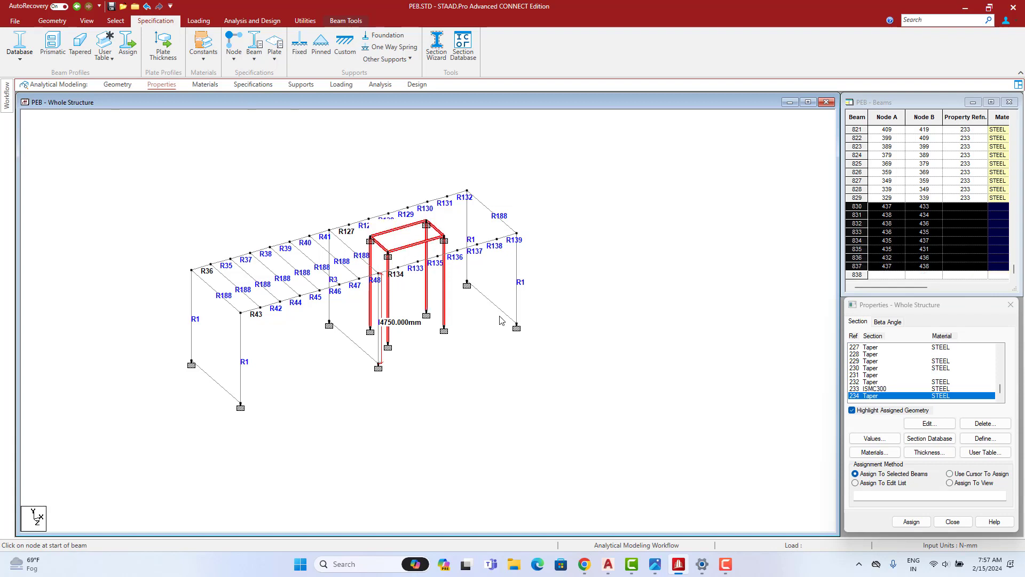
{"action": "left_click", "coordinate": [912, 521]}
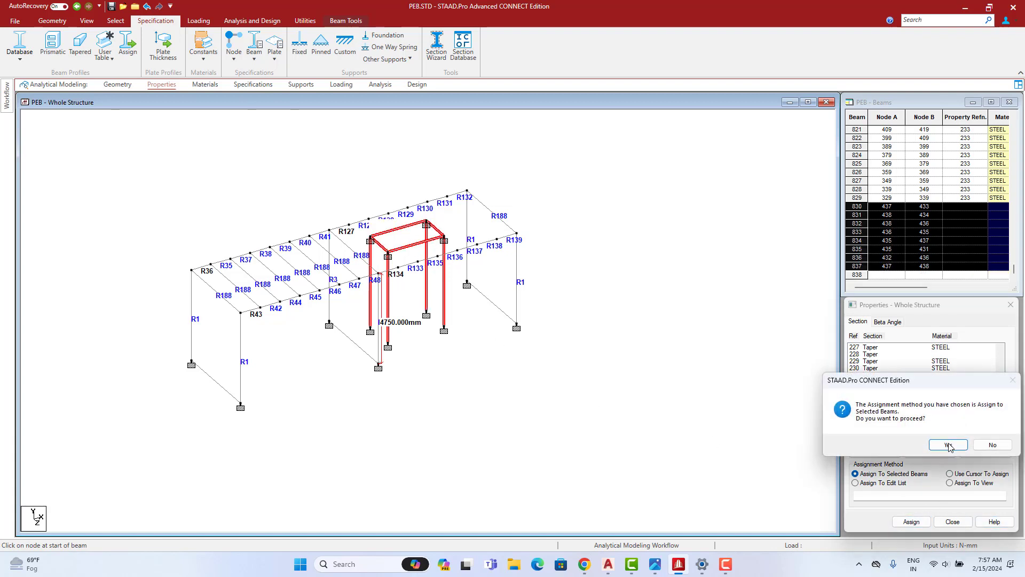
{"action": "left_click", "coordinate": [948, 446]}
{"action": "left_click", "coordinate": [616, 314]}
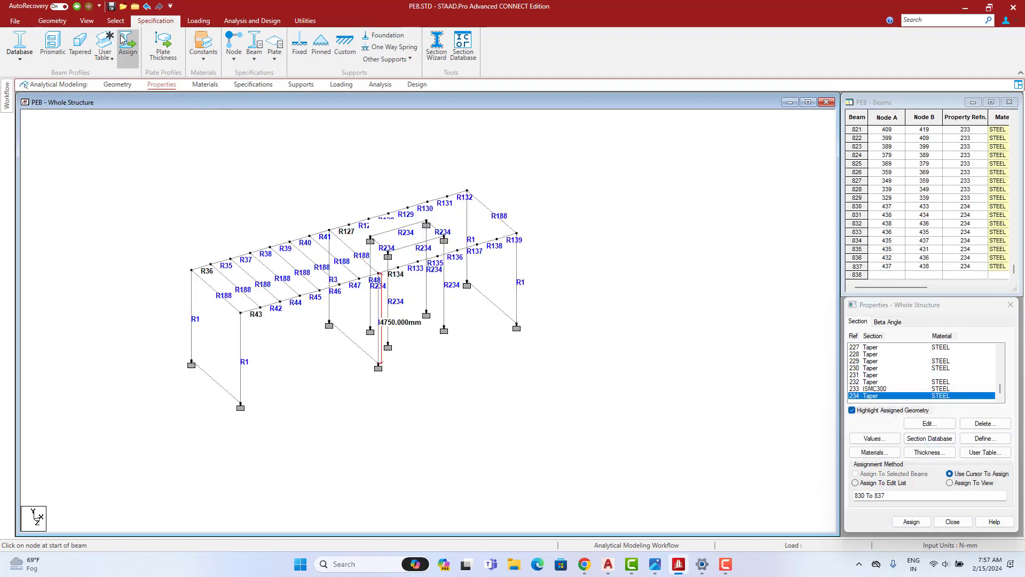
- Display the whole structure again and remove the node-to-node distance dimension
{"action": "left_click", "coordinate": [87, 21]}
{"action": "left_click", "coordinate": [134, 62]}
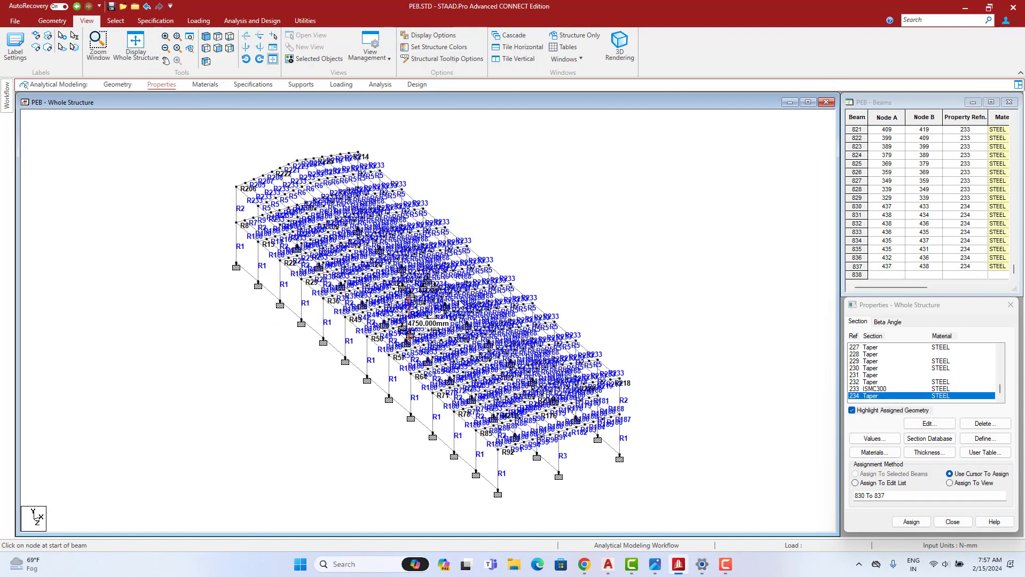
{"action": "left_click", "coordinate": [306, 22]}
{"action": "left_click", "coordinate": [37, 49]}
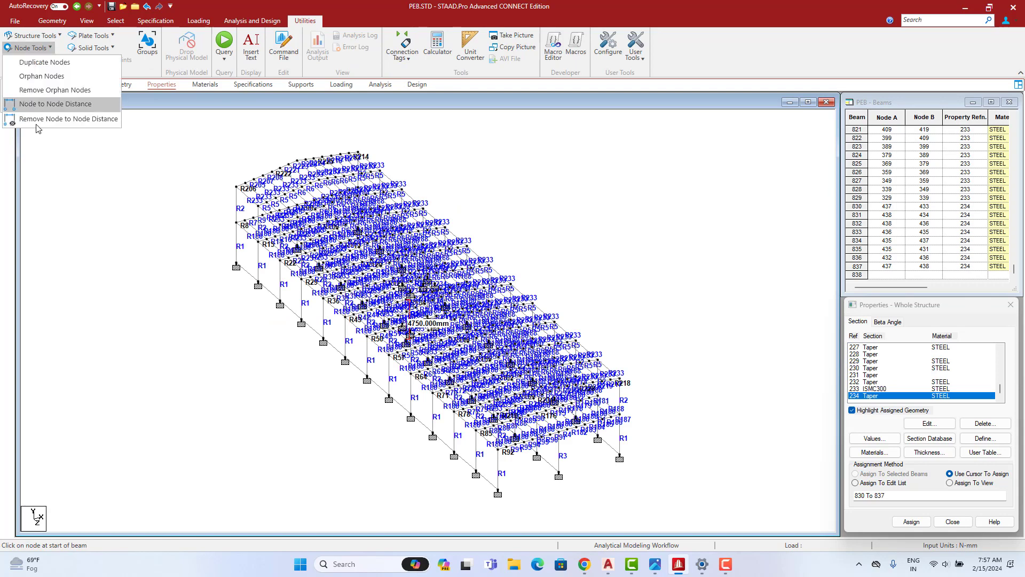
{"action": "left_click", "coordinate": [45, 119]}
- Open a 3D rendering of the whole structure in a maximized view
{"action": "right_click", "coordinate": [456, 175]}
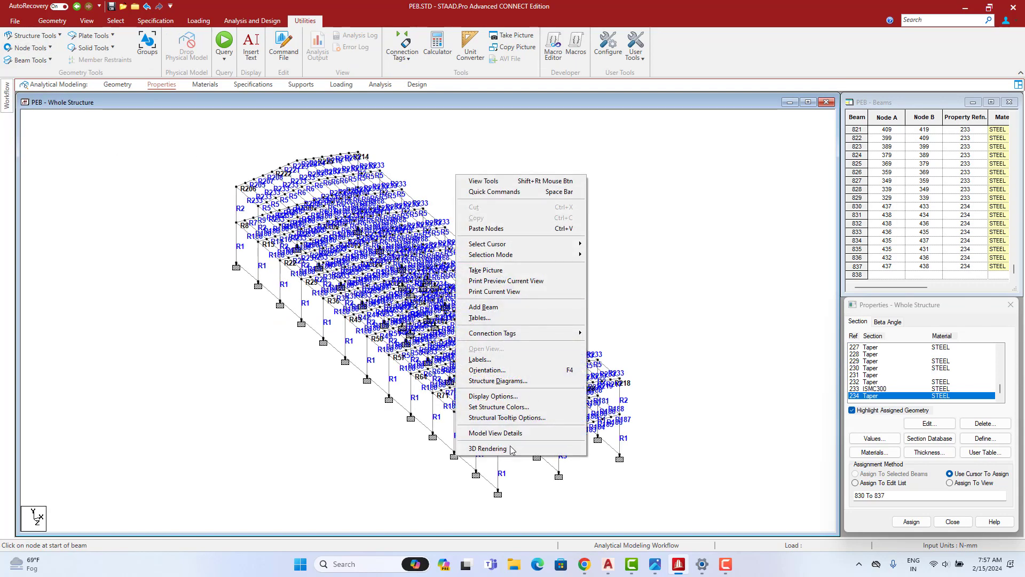
{"action": "left_click", "coordinate": [486, 449]}
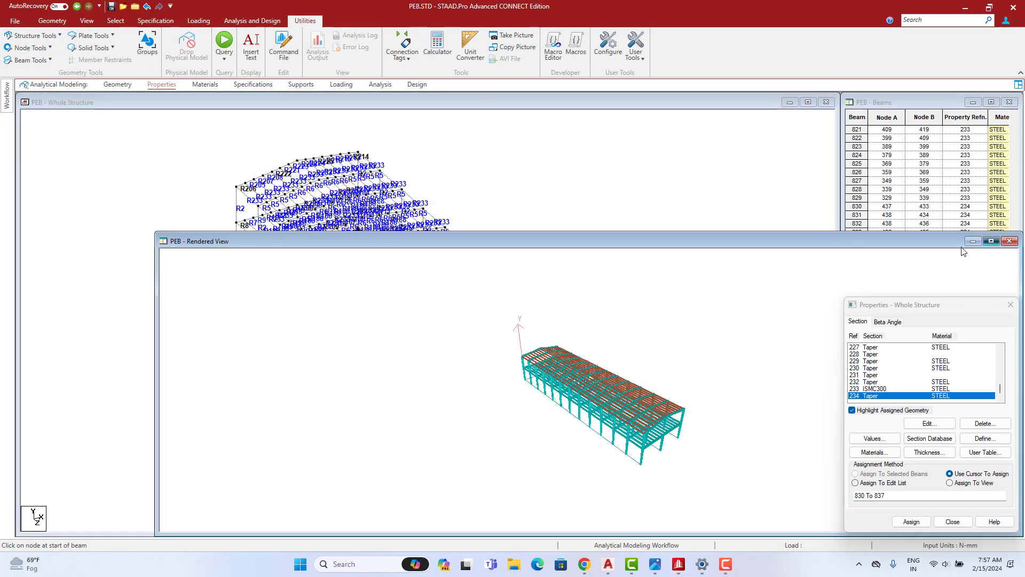
{"action": "left_click", "coordinate": [991, 240]}
{"action": "scroll", "coordinate": [555, 327], "scroll_direction": "up", "scroll_amount": 4}
{"action": "left_click_drag", "start_coordinate": [369, 339], "coordinate": [429, 320]}
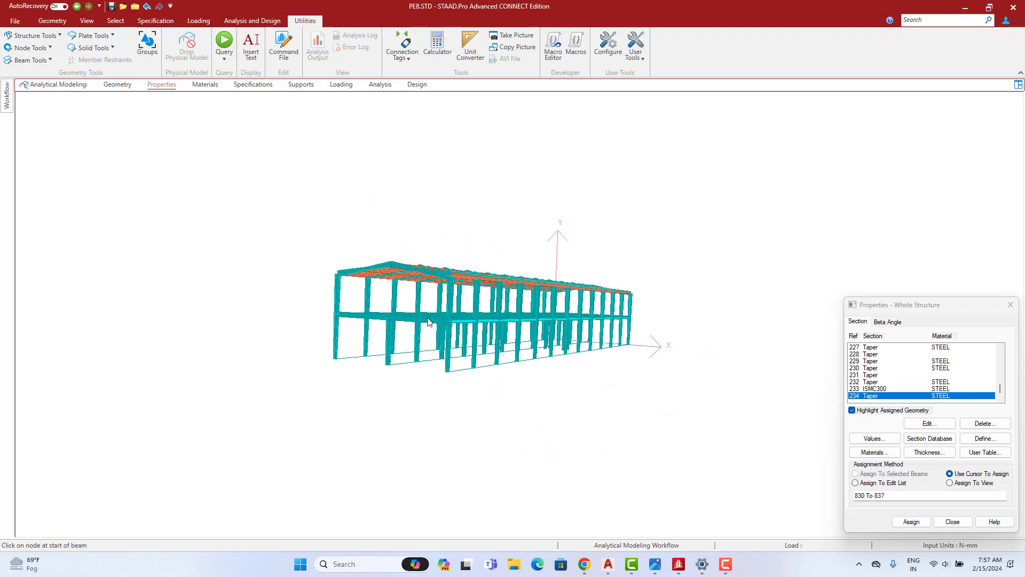
{"action": "scroll", "coordinate": [429, 320], "scroll_direction": "up", "scroll_amount": 3}
{"action": "scroll", "coordinate": [594, 250], "scroll_direction": "up", "scroll_amount": 6}
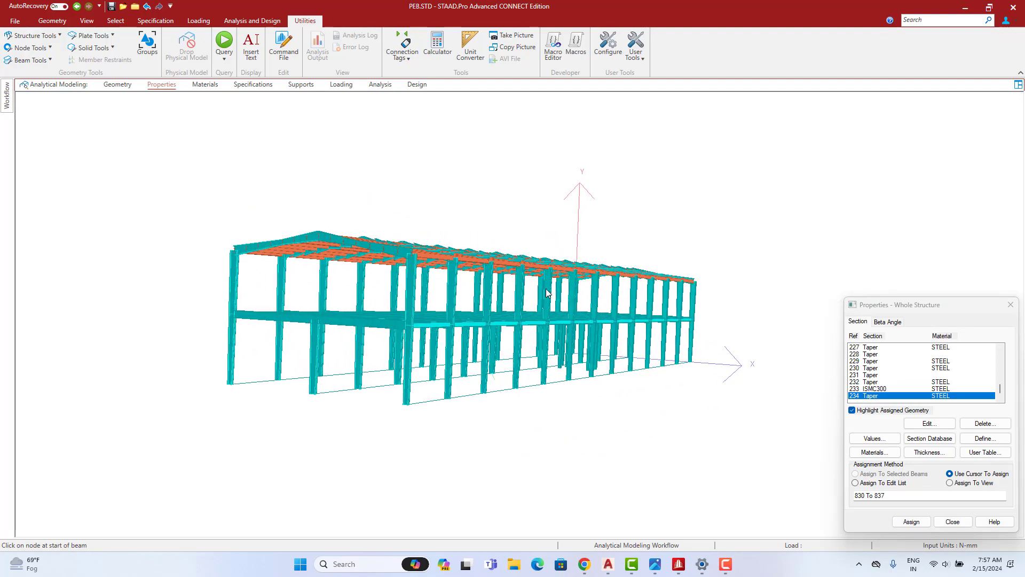
{"action": "scroll", "coordinate": [511, 396], "scroll_direction": "up", "scroll_amount": 8}
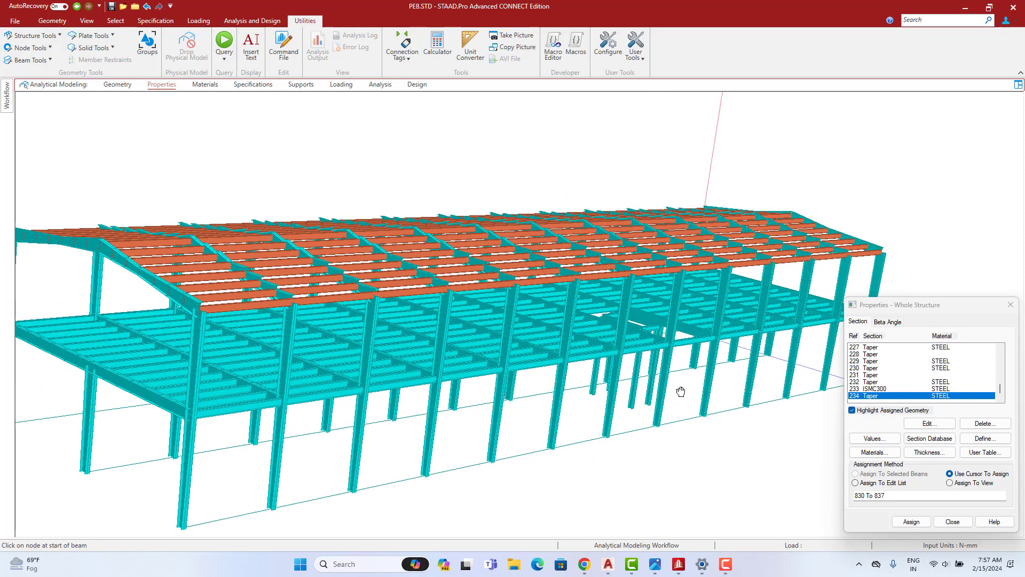
- Examine the rendered staircase frame, floor beams and roof framing from several angles
{"action": "scroll", "coordinate": [387, 220], "scroll_direction": "up", "scroll_amount": 2}
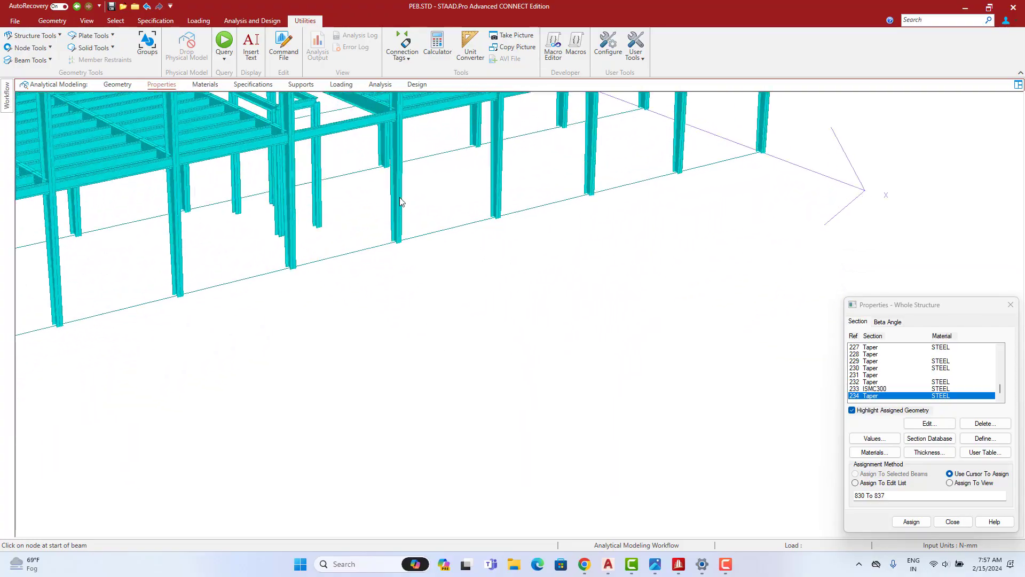
{"action": "middle_click_drag", "start_coordinate": [399, 197], "coordinate": [328, 238]}
{"action": "middle_click_drag", "start_coordinate": [248, 308], "coordinate": [188, 260]}
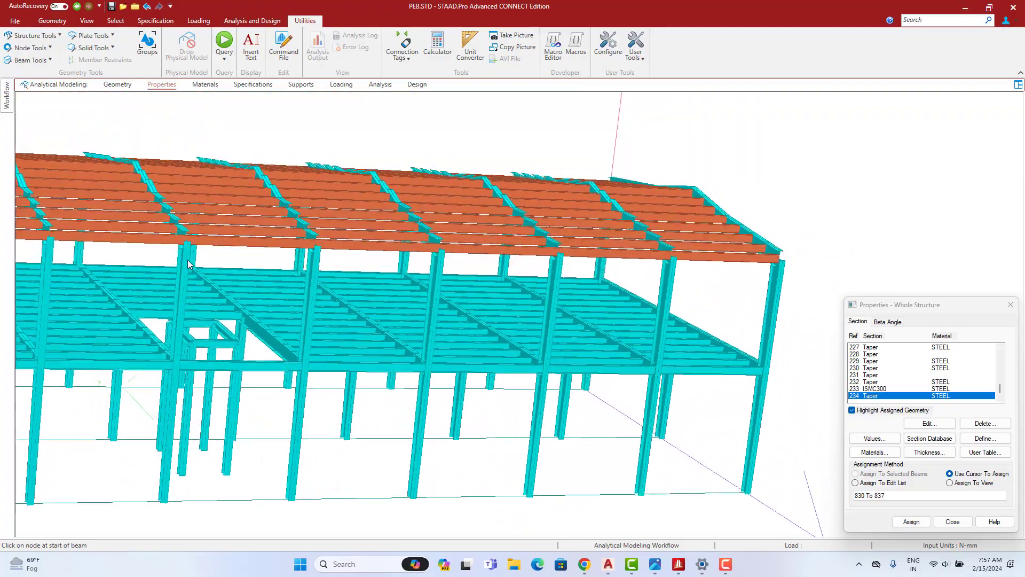
{"action": "scroll", "coordinate": [219, 305], "scroll_direction": "up", "scroll_amount": 3}
{"action": "middle_click_drag", "start_coordinate": [249, 243], "coordinate": [227, 140]}
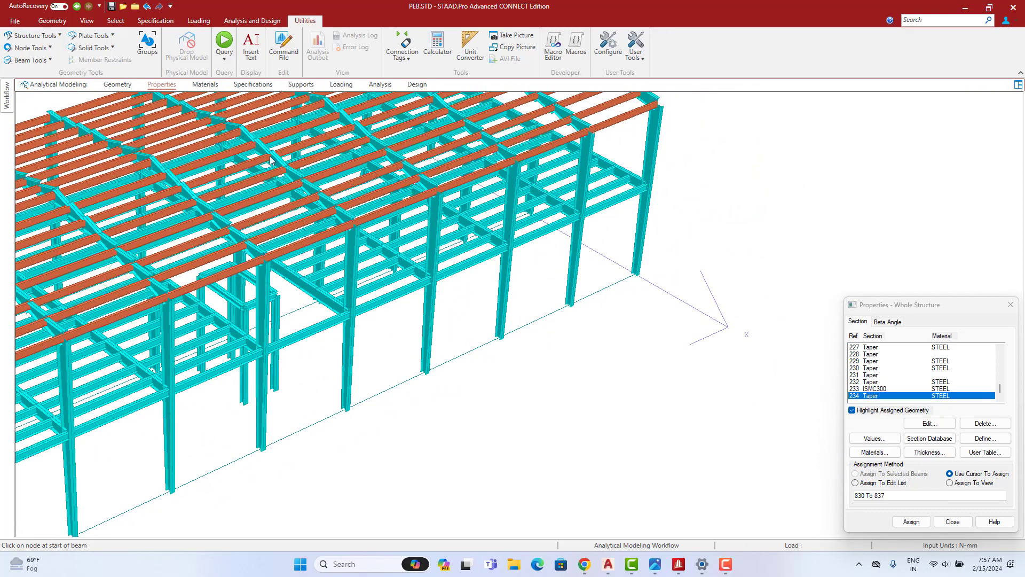
{"action": "scroll", "coordinate": [605, 148], "scroll_direction": "down", "scroll_amount": 4}
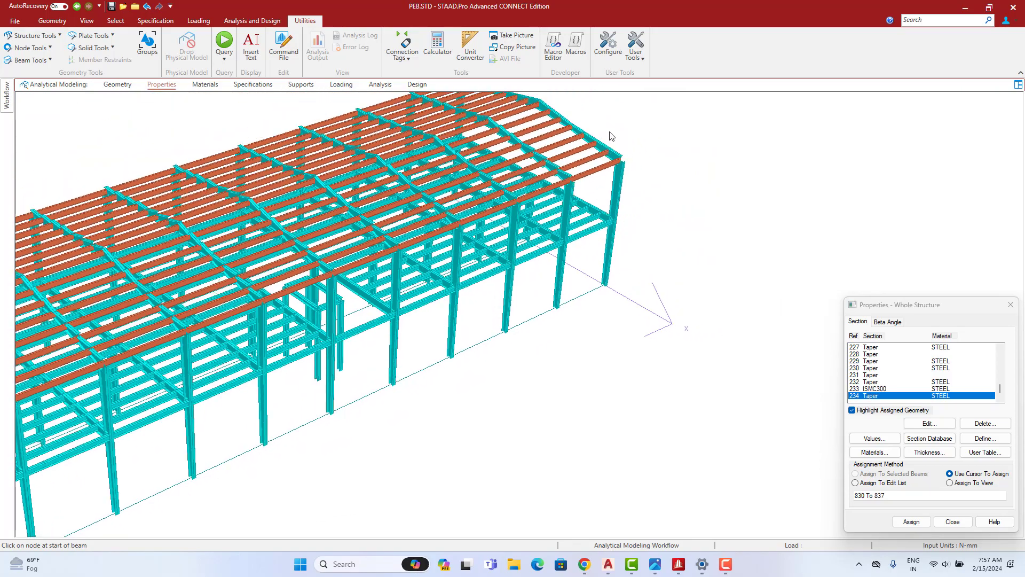
{"action": "scroll", "coordinate": [610, 135], "scroll_direction": "up", "scroll_amount": 1}
{"action": "middle_click_drag", "start_coordinate": [610, 135], "coordinate": [212, 218]}
{"action": "scroll", "coordinate": [175, 155], "scroll_direction": "up", "scroll_amount": 2}
{"action": "middle_click_drag", "start_coordinate": [281, 249], "coordinate": [261, 174]}
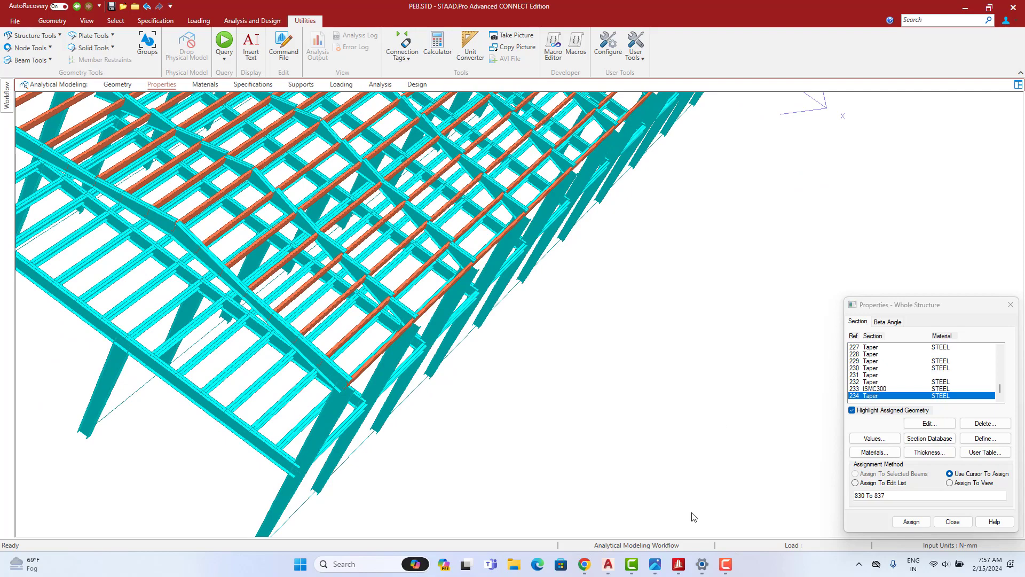
- Check the tapered rafter depths on the PEB cross-section in AutoCAD, then return to STAAD.Pro
{"action": "left_click", "coordinate": [612, 569]}
{"action": "scroll", "coordinate": [548, 278], "scroll_direction": "down", "scroll_amount": 5}
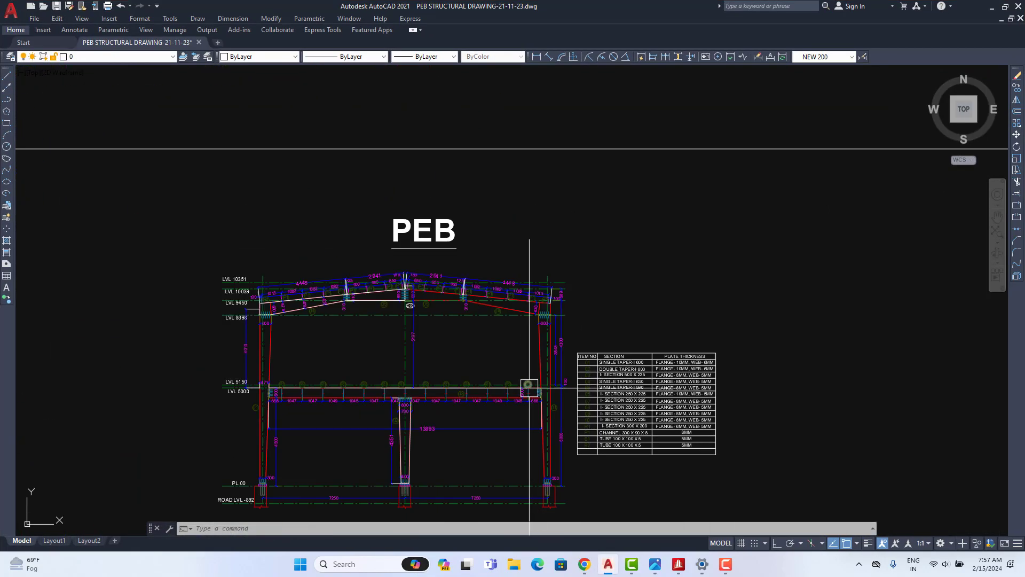
{"action": "scroll", "coordinate": [549, 277], "scroll_direction": "up", "scroll_amount": 4}
{"action": "scroll", "coordinate": [427, 320], "scroll_direction": "up", "scroll_amount": 3}
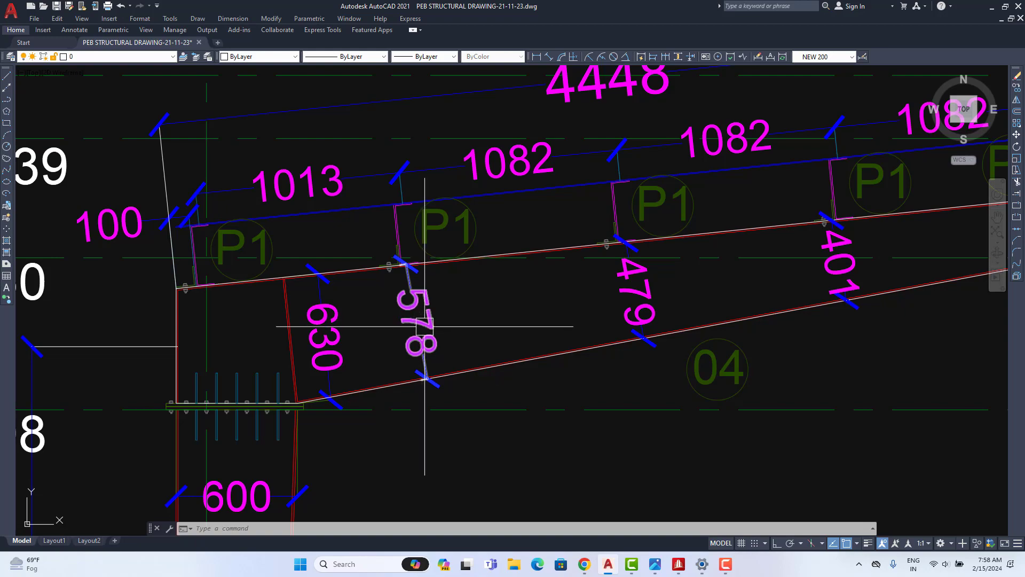
{"action": "left_click", "coordinate": [992, 7]}
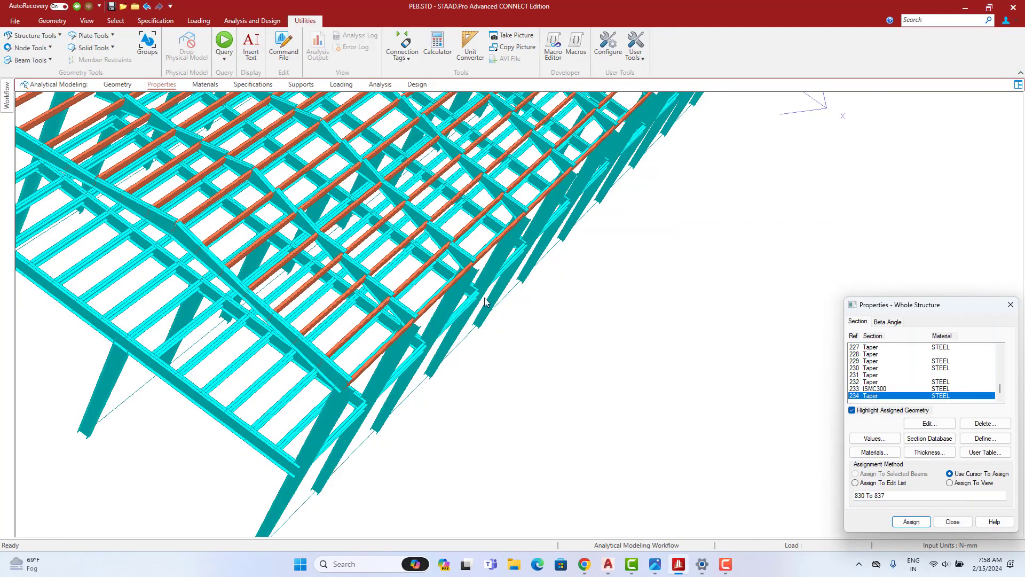
- Examine the rendered tapered rafters and purlins from other angles, then return to the whole-structure Properties view
{"action": "middle_click_drag", "start_coordinate": [332, 294], "coordinate": [346, 276]}
{"action": "mouse_move", "coordinate": [300, 228]}
{"action": "middle_mouse_down"}
{"action": "mouse_move", "coordinate": [312, 250]}
{"action": "mouse_move", "coordinate": [311, 238]}
{"action": "middle_mouse_up"}
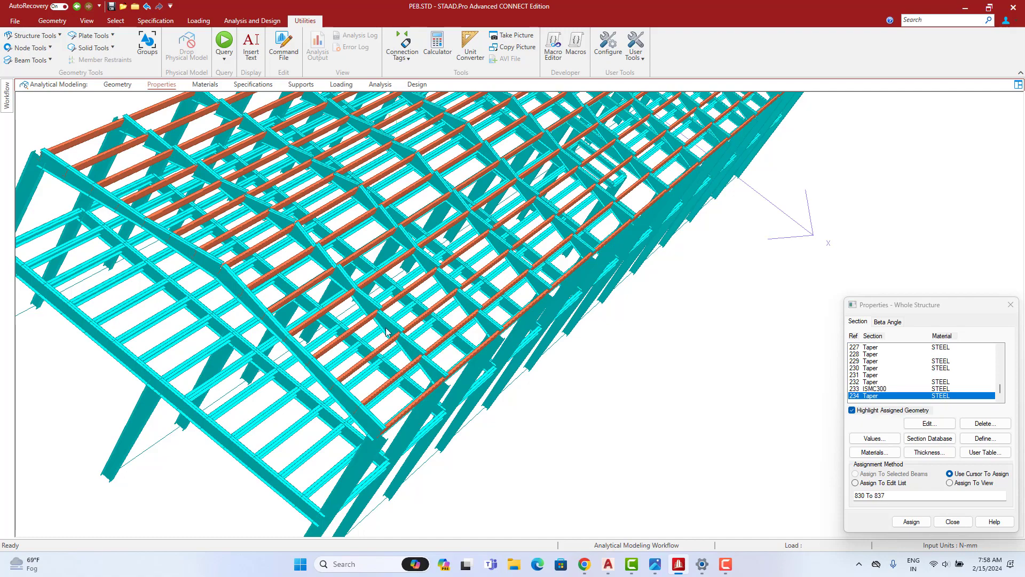
{"action": "middle_click_drag", "start_coordinate": [282, 306], "coordinate": [456, 298]}
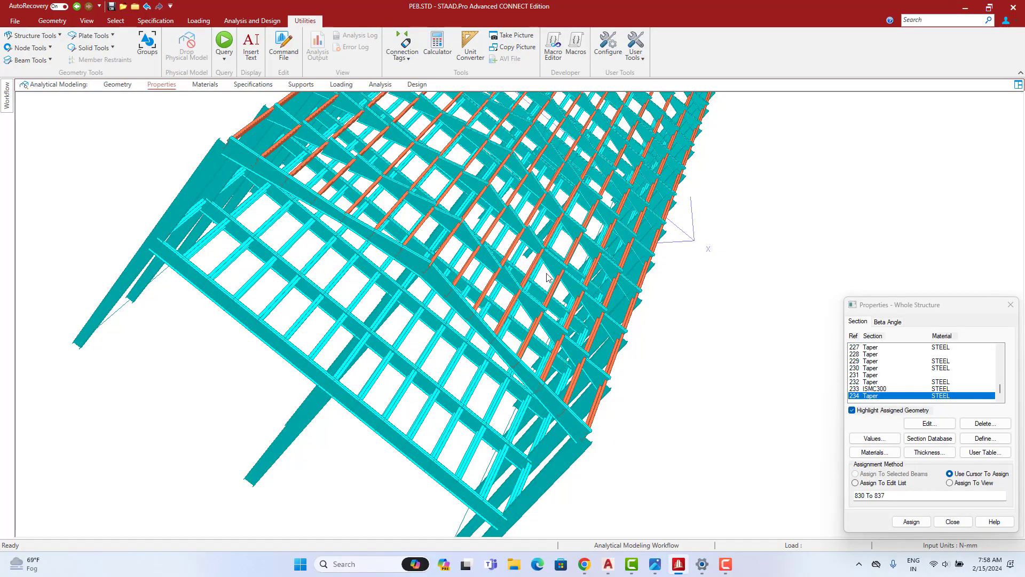
{"action": "middle_click_drag", "start_coordinate": [546, 278], "coordinate": [457, 290]}
{"action": "middle_click_drag", "start_coordinate": [446, 332], "coordinate": [409, 354]}
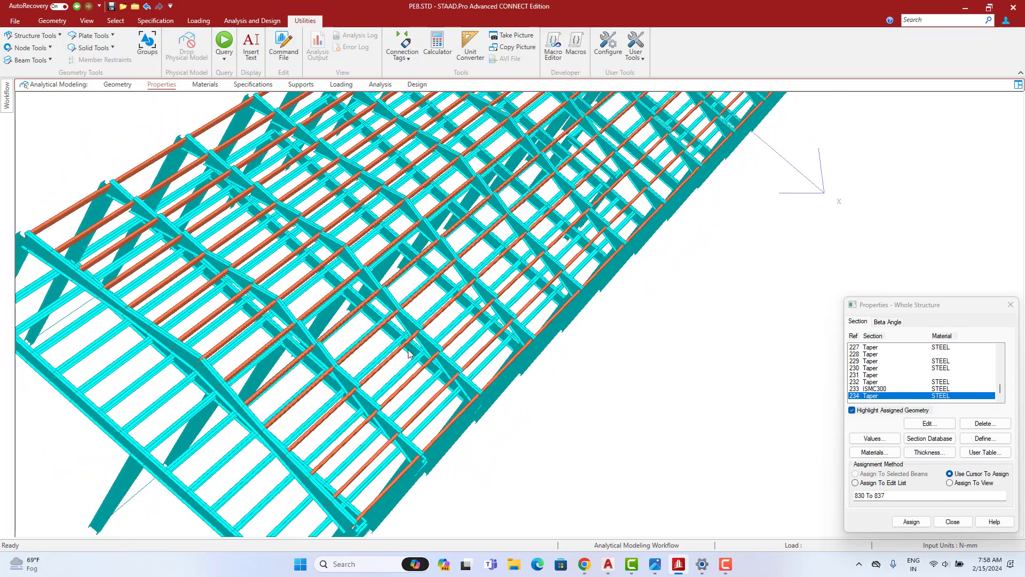
{"action": "left_click", "coordinate": [116, 87]}
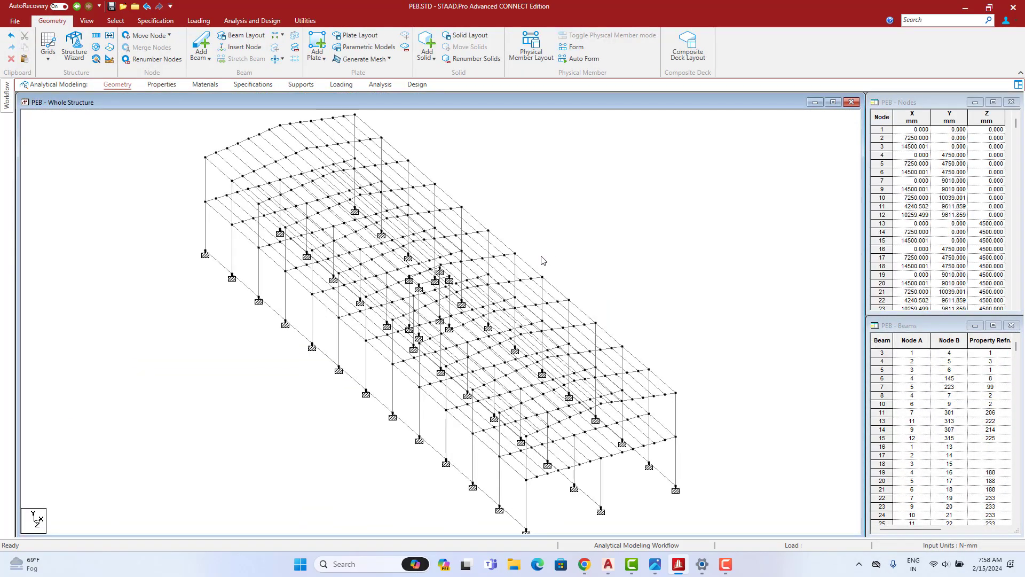
{"action": "left_click", "coordinate": [165, 86]}
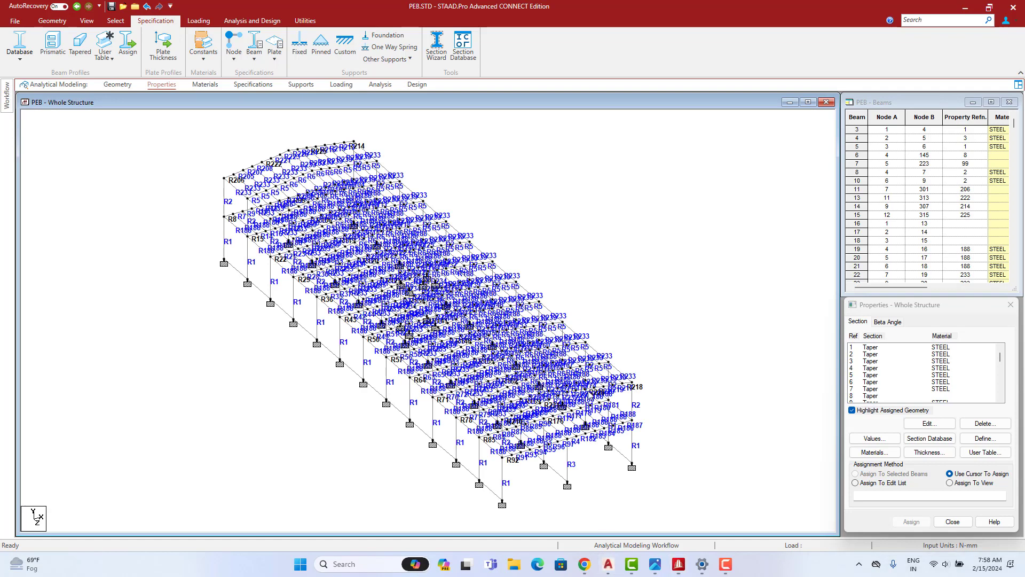
- Switch to AutoCAD and look over the deck slab layout sheet with the 1st floor plan and its Section B-B
{"action": "left_click", "coordinate": [608, 565]}
{"action": "scroll", "coordinate": [579, 279], "scroll_direction": "down", "scroll_amount": 10}
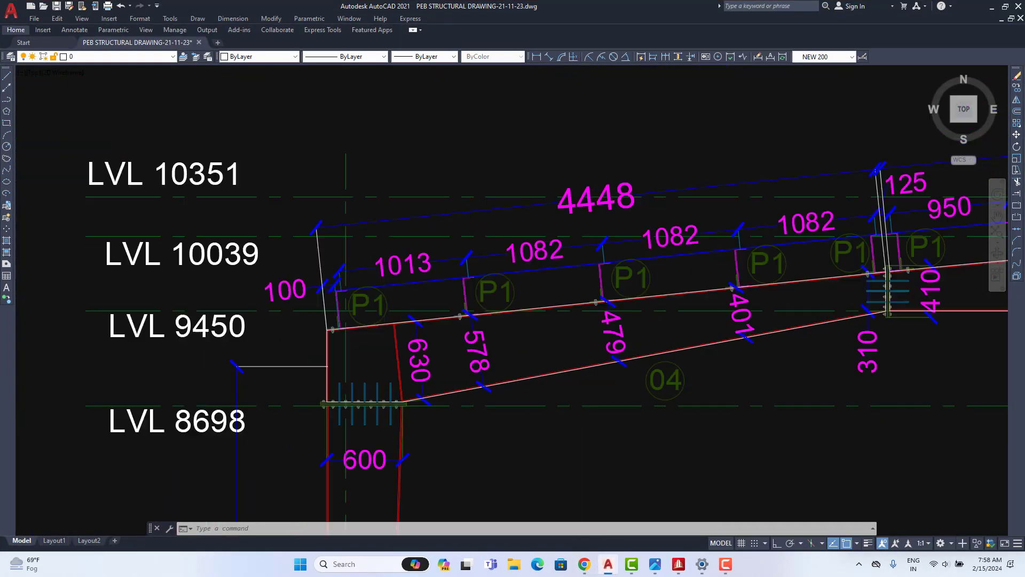
{"action": "scroll", "coordinate": [580, 279], "scroll_direction": "down", "scroll_amount": 15}
{"action": "middle_click_drag", "start_coordinate": [732, 353], "coordinate": [566, 338]}
{"action": "scroll", "coordinate": [591, 333], "scroll_direction": "up", "scroll_amount": 8}
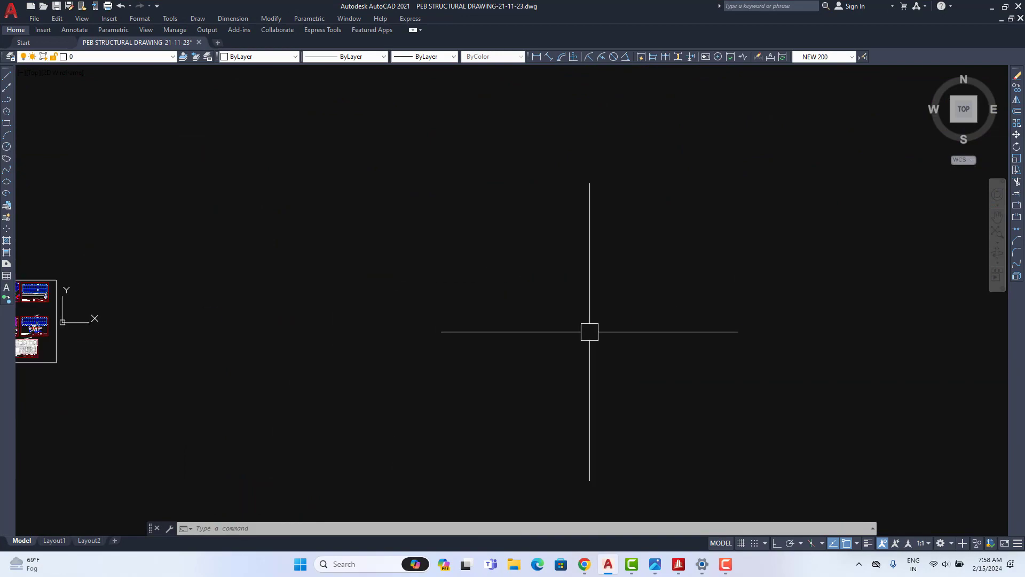
{"action": "middle_click_drag", "start_coordinate": [49, 322], "coordinate": [442, 340]}
{"action": "scroll", "coordinate": [373, 318], "scroll_direction": "up", "scroll_amount": 8}
{"action": "middle_click_drag", "start_coordinate": [380, 331], "coordinate": [487, 240]}
{"action": "scroll", "coordinate": [457, 412], "scroll_direction": "up", "scroll_amount": 7}
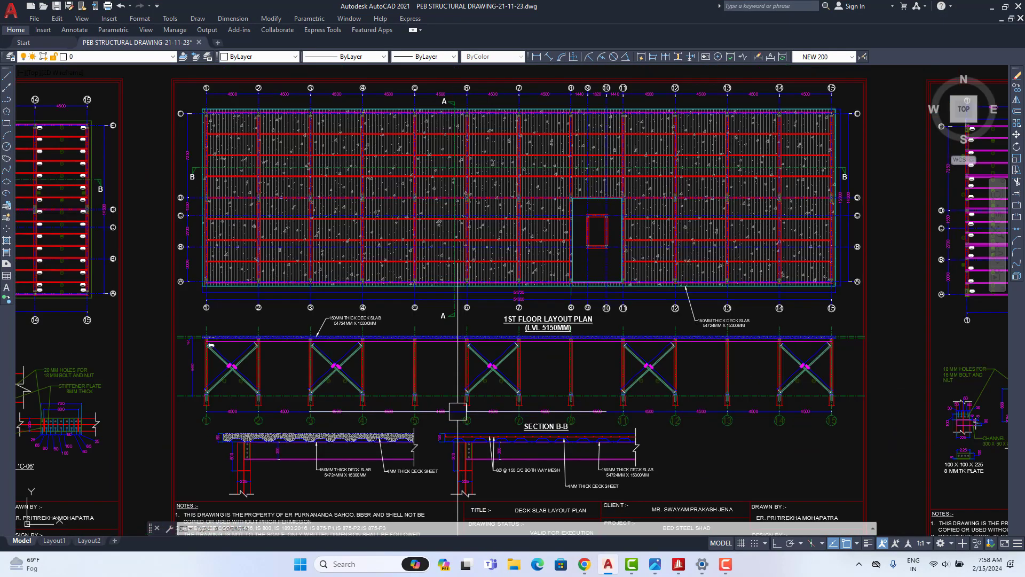
- Find the full-height Section B-B elevation and examine which column bays carry cross bracing on both levels
{"action": "scroll", "coordinate": [316, 322], "scroll_direction": "down", "scroll_amount": 6}
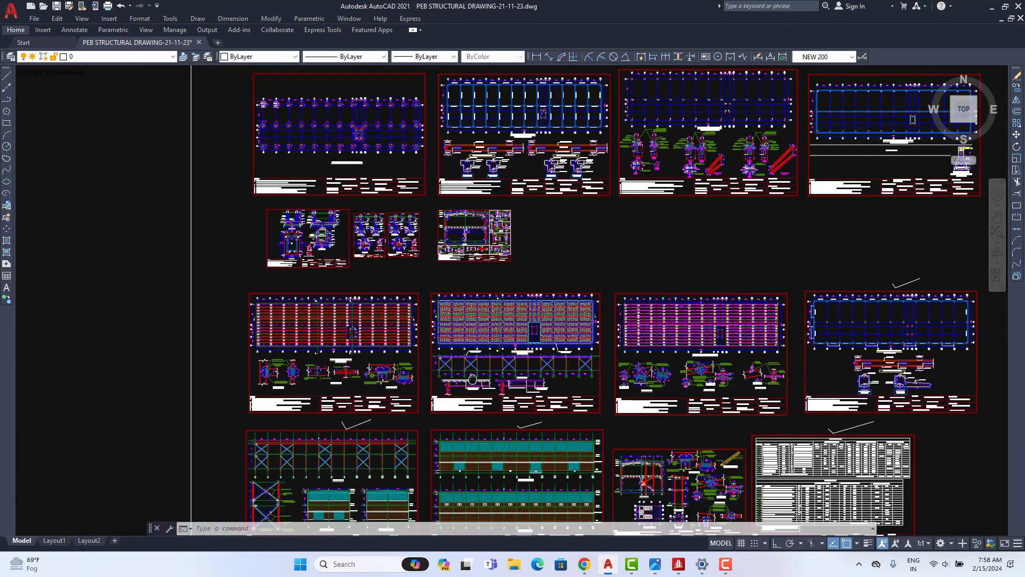
{"action": "scroll", "coordinate": [466, 392], "scroll_direction": "up", "scroll_amount": 2}
{"action": "middle_click_drag", "start_coordinate": [466, 392], "coordinate": [585, 279]}
{"action": "scroll", "coordinate": [281, 463], "scroll_direction": "up", "scroll_amount": 4}
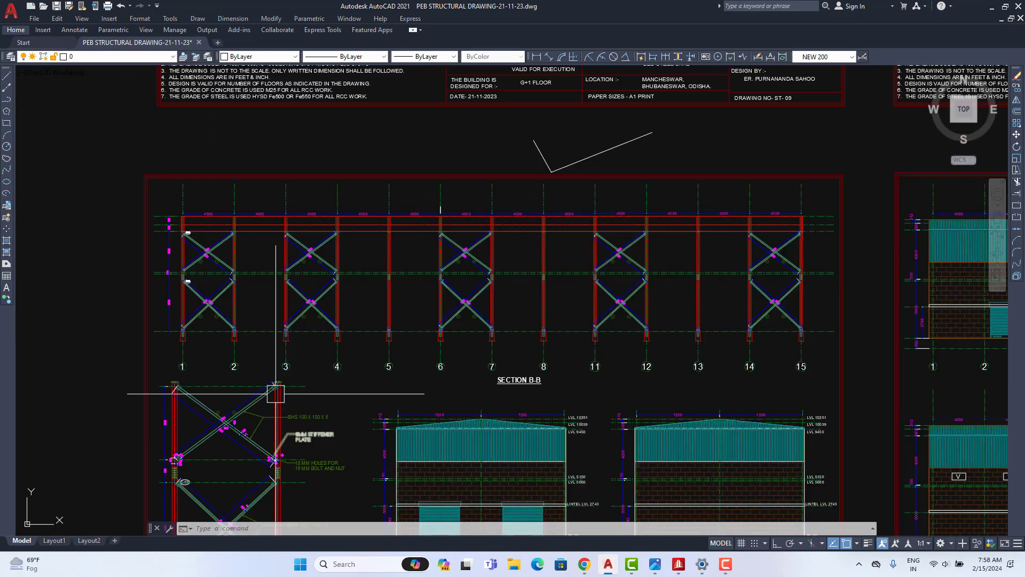
{"action": "middle_click_drag", "start_coordinate": [360, 329], "coordinate": [436, 352]}
{"action": "scroll", "coordinate": [251, 224], "scroll_direction": "up", "scroll_amount": 2}
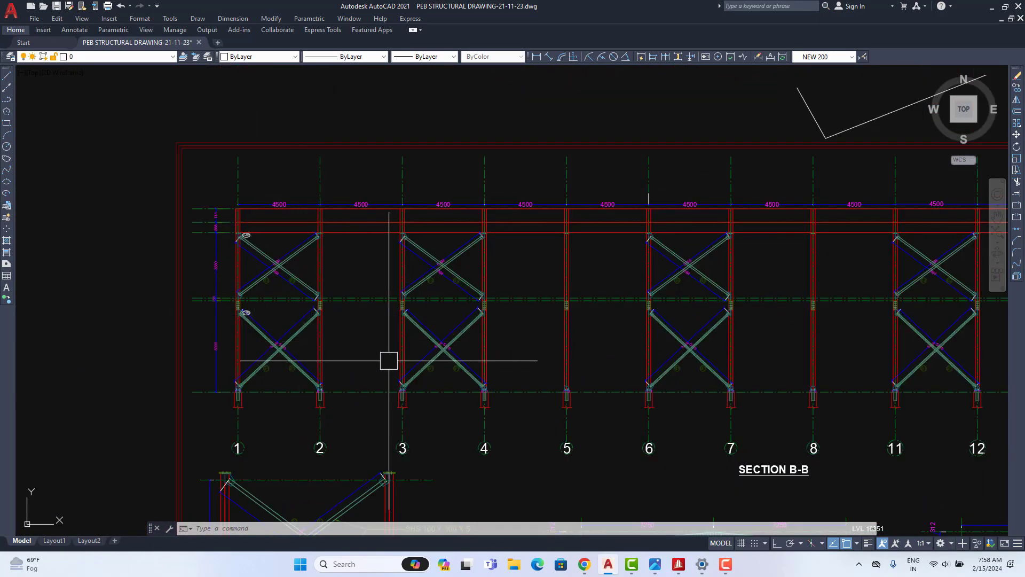
{"action": "scroll", "coordinate": [389, 368], "scroll_direction": "down", "scroll_amount": 2}
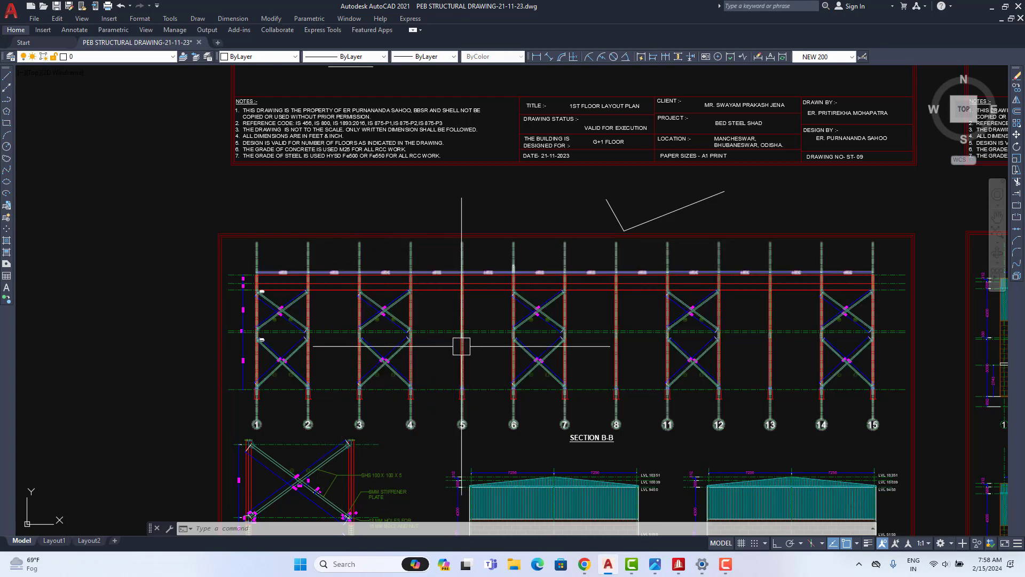
- Look over the elevation sheets in the drawing and re-examine the cross-braced bays on the Section B-B elevation
{"action": "scroll", "coordinate": [382, 320], "scroll_direction": "down", "scroll_amount": 5}
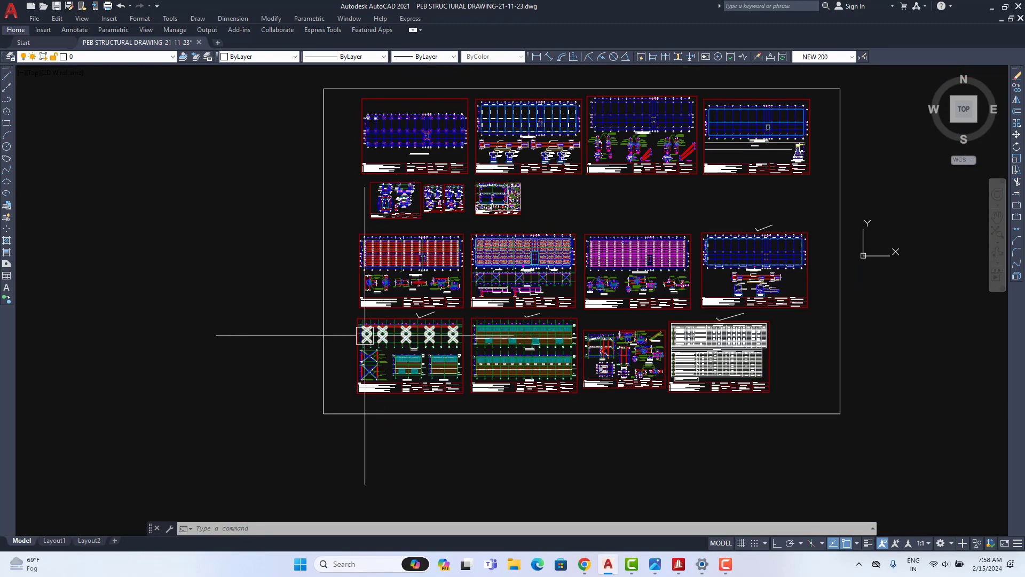
{"action": "scroll", "coordinate": [374, 334], "scroll_direction": "up", "scroll_amount": 4}
{"action": "scroll", "coordinate": [401, 371], "scroll_direction": "down", "scroll_amount": 5}
{"action": "scroll", "coordinate": [501, 321], "scroll_direction": "up", "scroll_amount": 5}
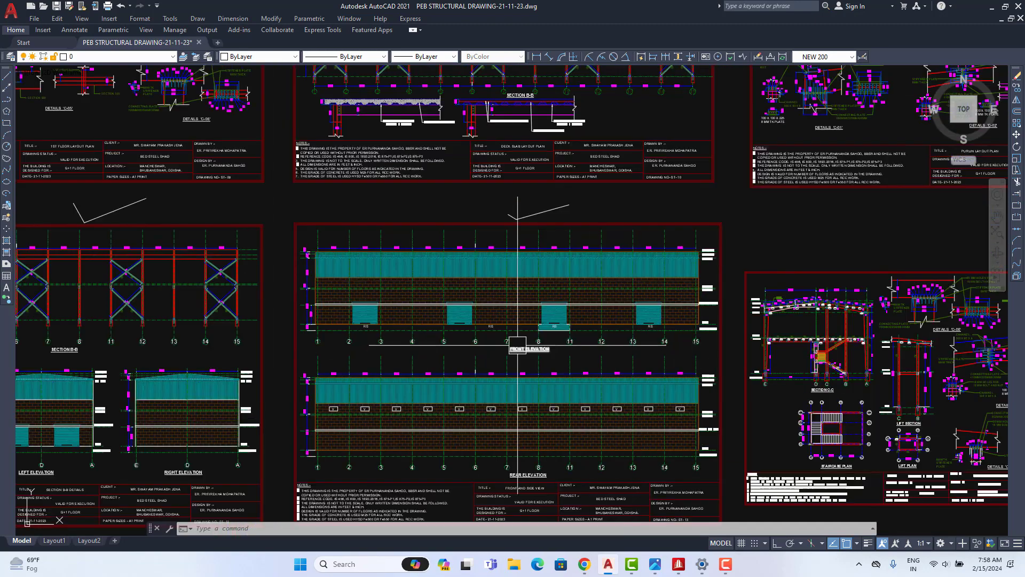
{"action": "scroll", "coordinate": [500, 316], "scroll_direction": "up", "scroll_amount": 1}
{"action": "middle_click_drag", "start_coordinate": [500, 316], "coordinate": [617, 324]}
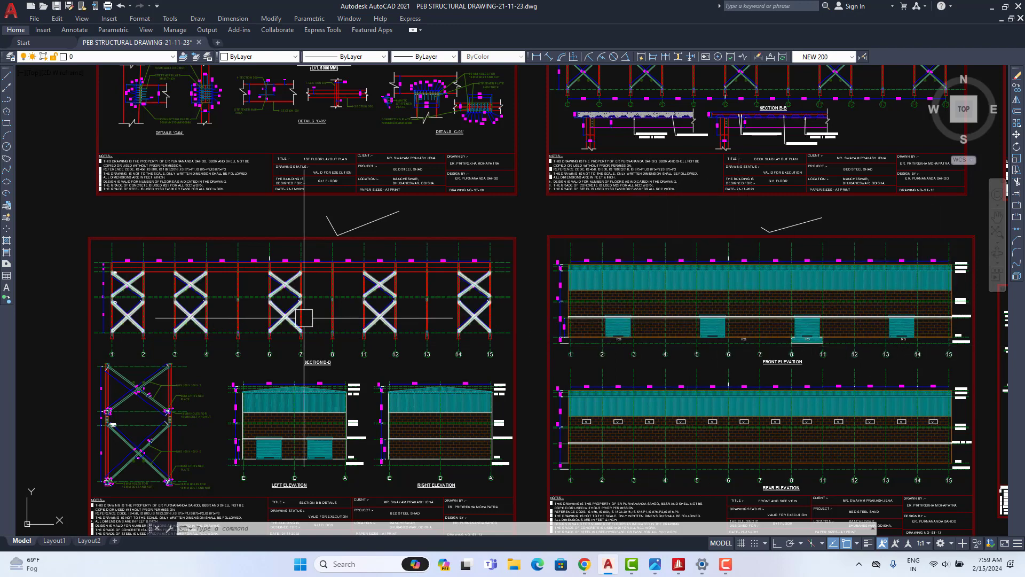
{"action": "scroll", "coordinate": [213, 305], "scroll_direction": "up", "scroll_amount": 4}
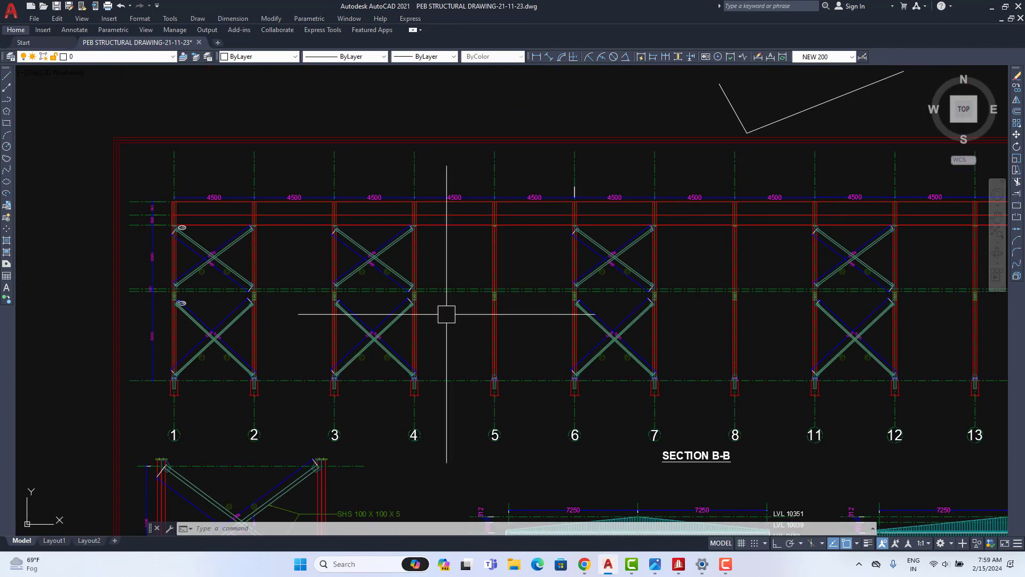
{"action": "scroll", "coordinate": [209, 268], "scroll_direction": "up", "scroll_amount": 2}
{"action": "scroll", "coordinate": [209, 269], "scroll_direction": "down", "scroll_amount": 3}
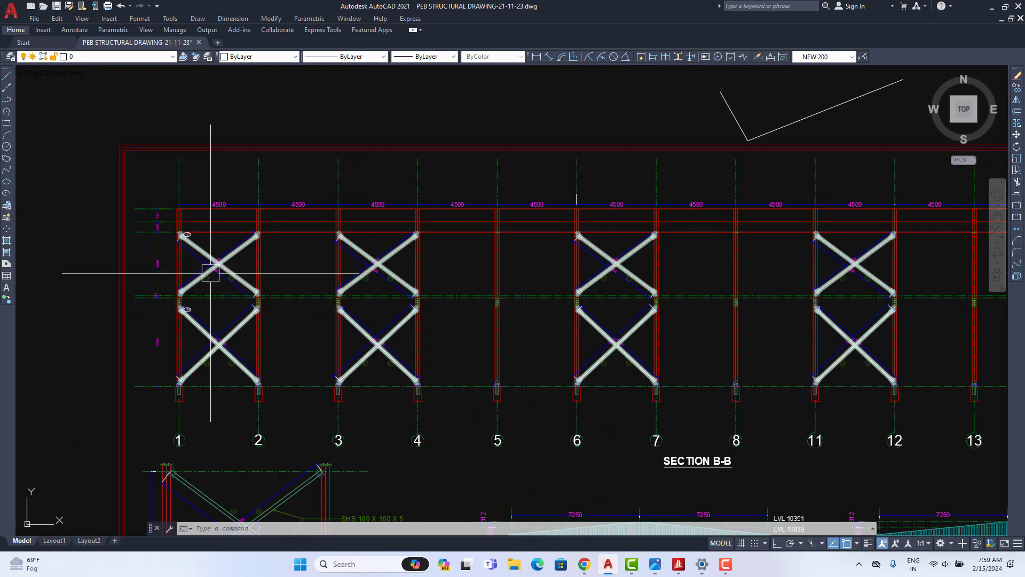
- Place the AutoCAD window beside the STAAD.Pro model with the Section B-B sheet in view
{"action": "left_click", "coordinate": [1005, 6]}
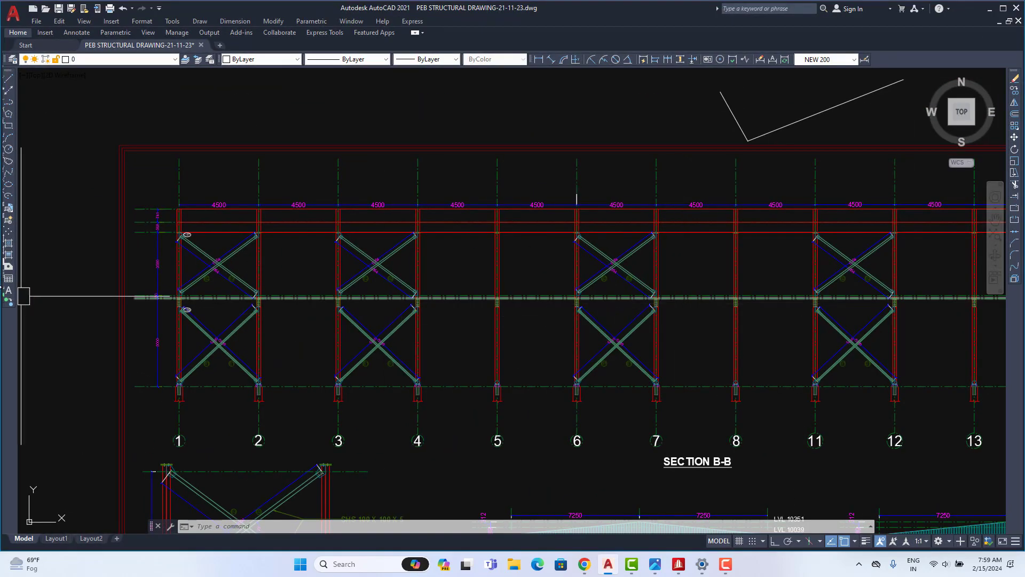
{"action": "left_click_drag", "start_coordinate": [3, 287], "coordinate": [639, 289]}
{"action": "scroll", "coordinate": [877, 293], "scroll_direction": "up", "scroll_amount": 2}
{"action": "scroll", "coordinate": [873, 310], "scroll_direction": "down", "scroll_amount": 4}
{"action": "scroll", "coordinate": [873, 310], "scroll_direction": "down", "scroll_amount": 3}
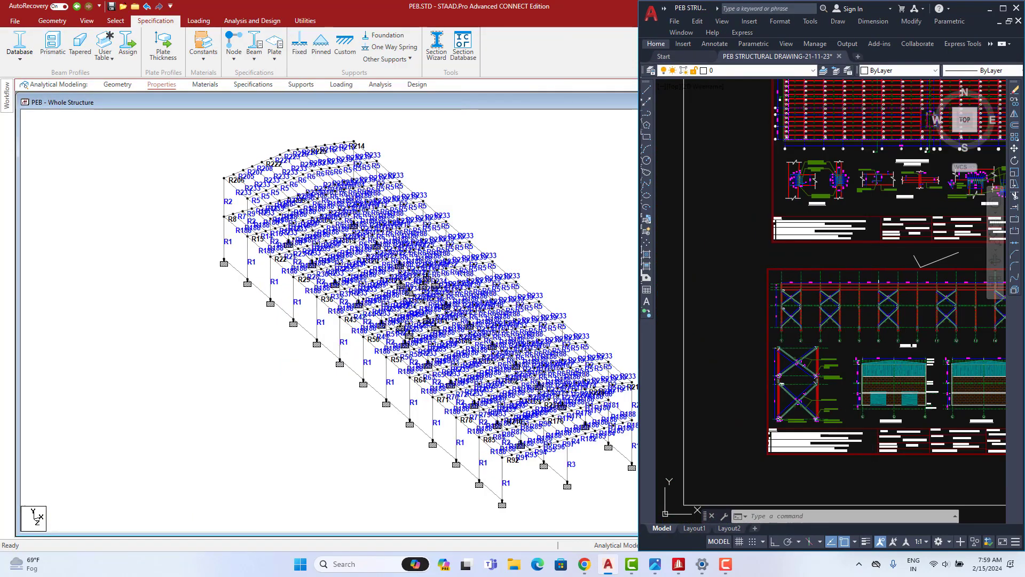
- In STAAD.Pro, select the outer column line in the frame's end elevation and show only those members from the side
{"action": "left_click", "coordinate": [163, 84]}
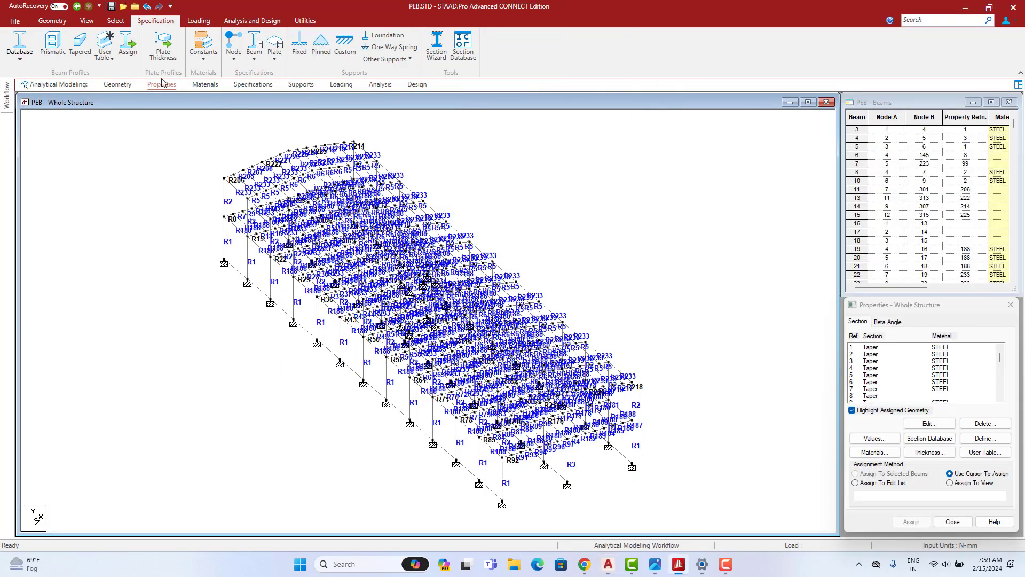
{"action": "left_click", "coordinate": [84, 22]}
{"action": "left_click", "coordinate": [219, 49]}
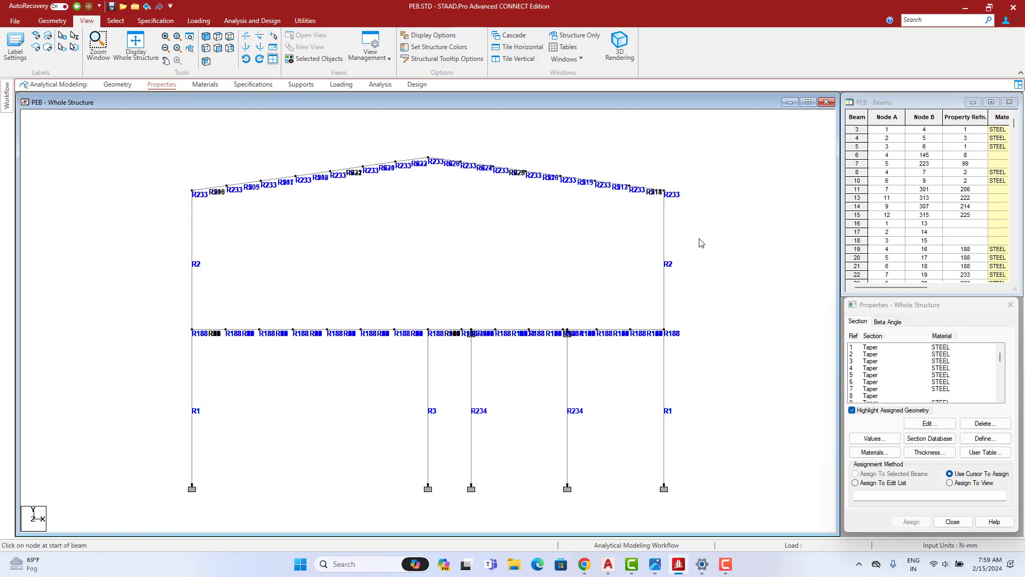
{"action": "left_click_drag", "start_coordinate": [708, 324], "coordinate": [704, 498]}
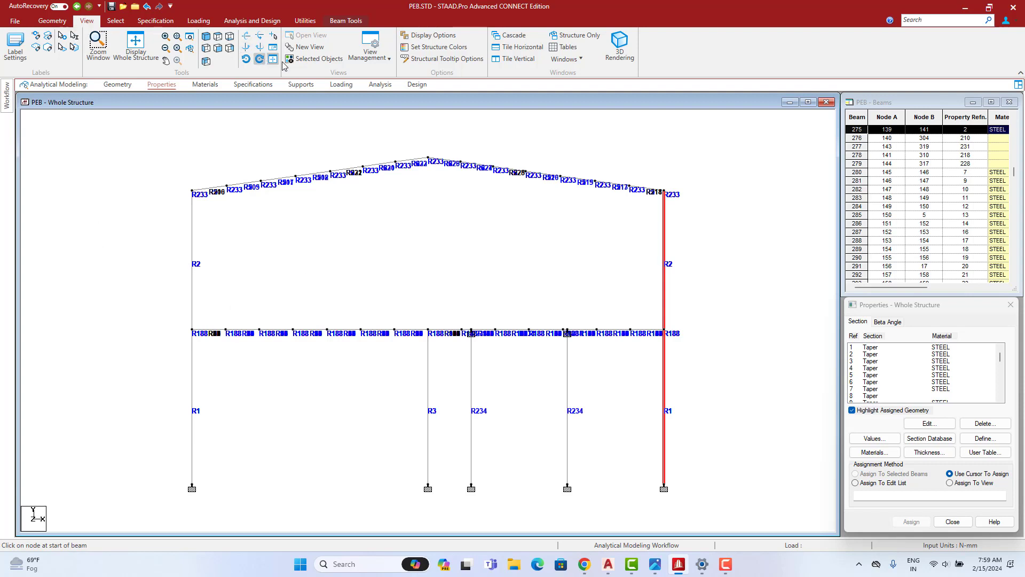
{"action": "left_click", "coordinate": [299, 59]}
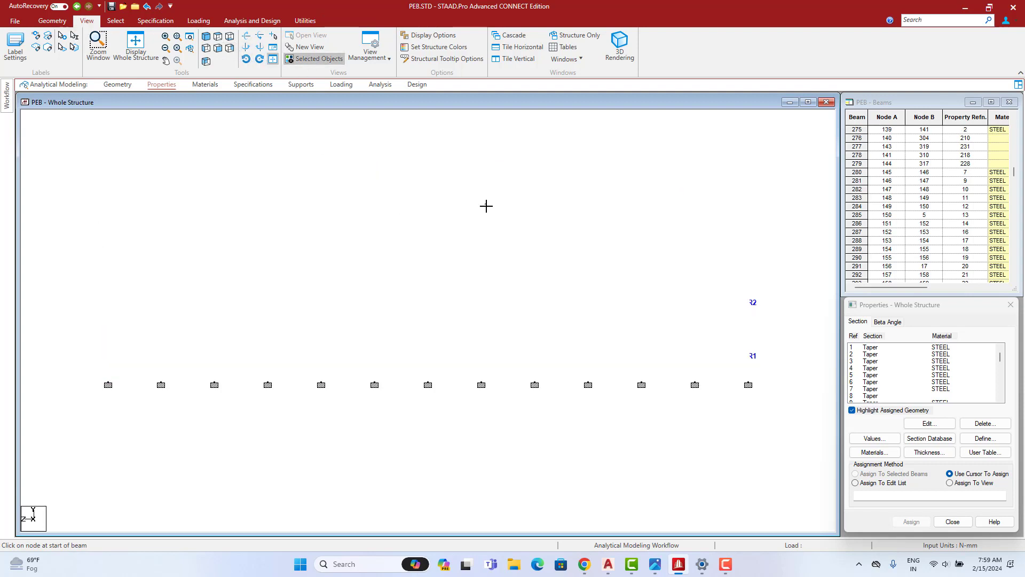
- Fit STAAD.Pro beside the drawing and add cross braces on both levels of the first and third column bays
{"action": "left_click", "coordinate": [989, 6]}
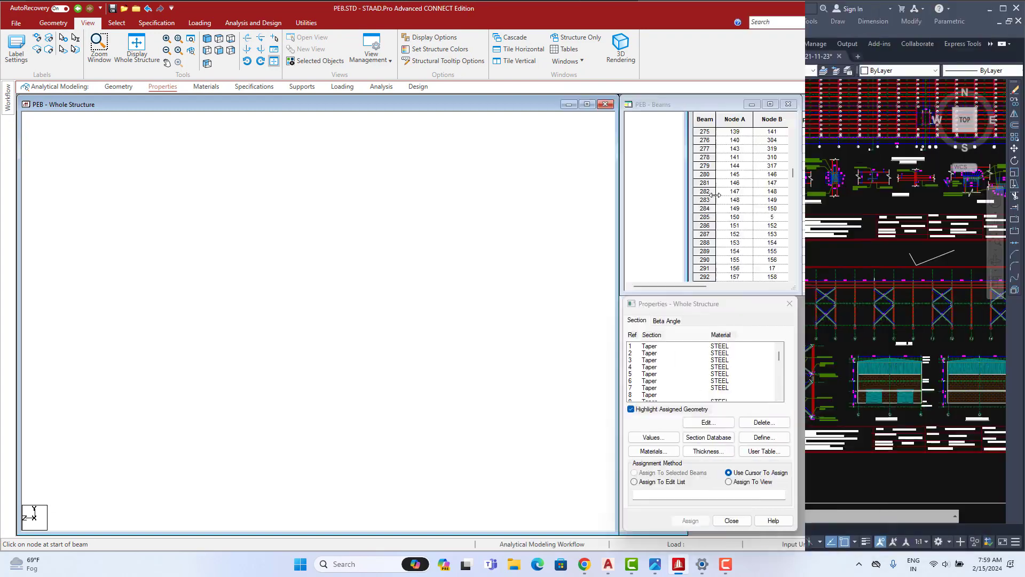
{"action": "left_click", "coordinate": [54, 22]}
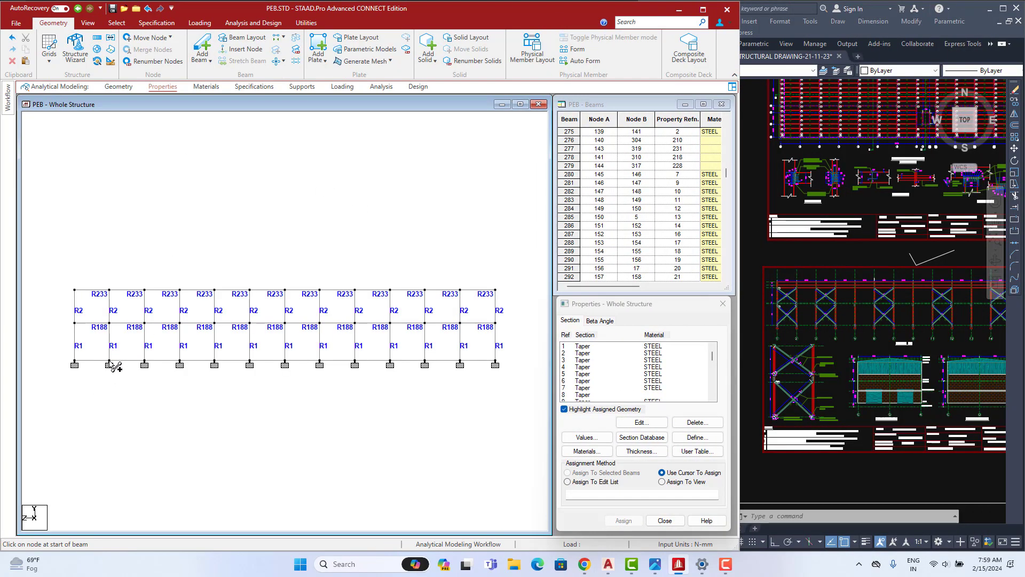
{"action": "left_click_drag", "start_coordinate": [81, 332], "coordinate": [109, 290]}
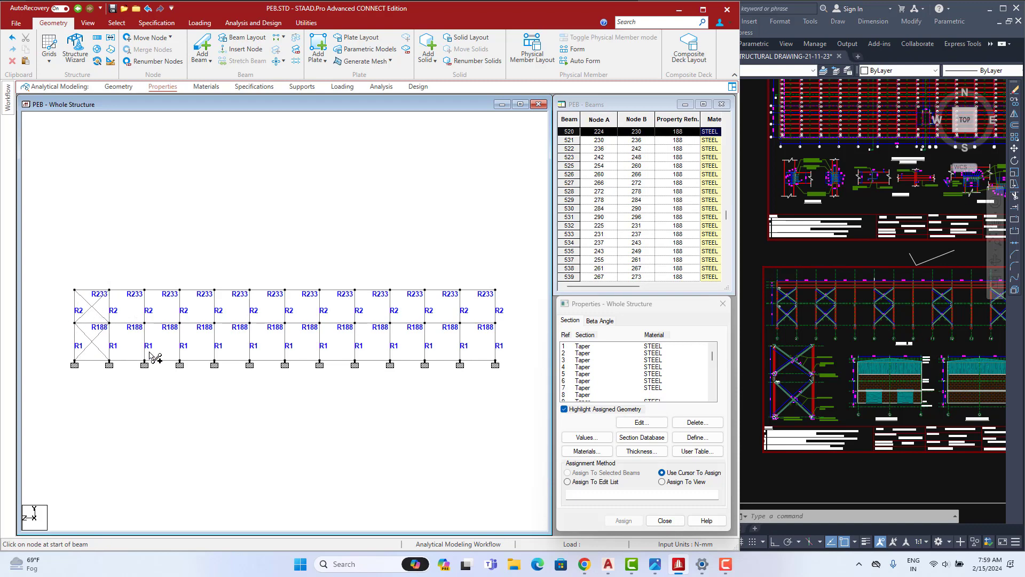
{"action": "left_click_drag", "start_coordinate": [155, 332], "coordinate": [179, 291]}
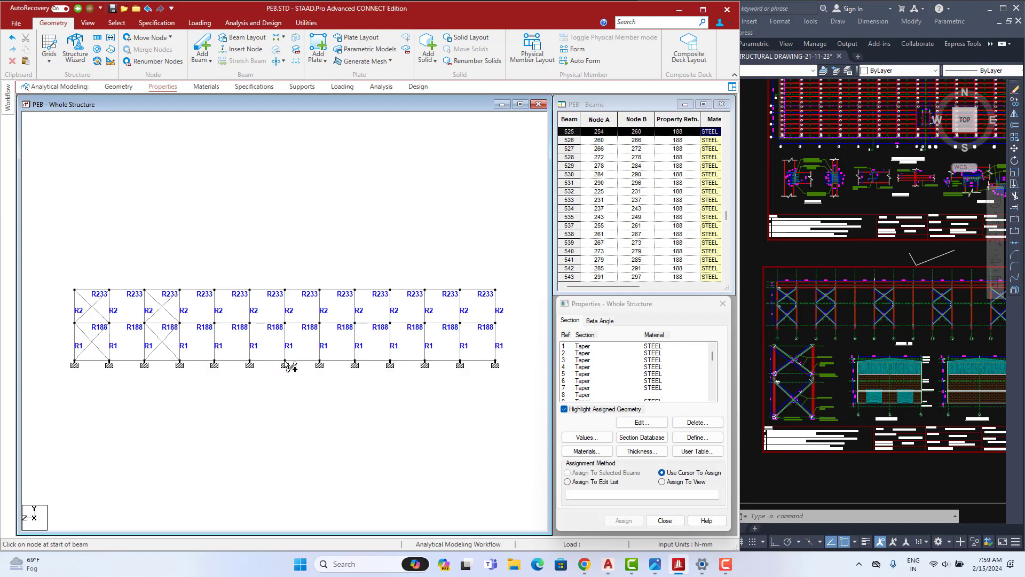
- Add cross braces on both levels of the sixth column bay, between grids 6 and 7, without creating extra nodes
{"action": "left_click_drag", "start_coordinate": [252, 325], "coordinate": [283, 320]}
{"action": "left_click_drag", "start_coordinate": [245, 289], "coordinate": [246, 290]}
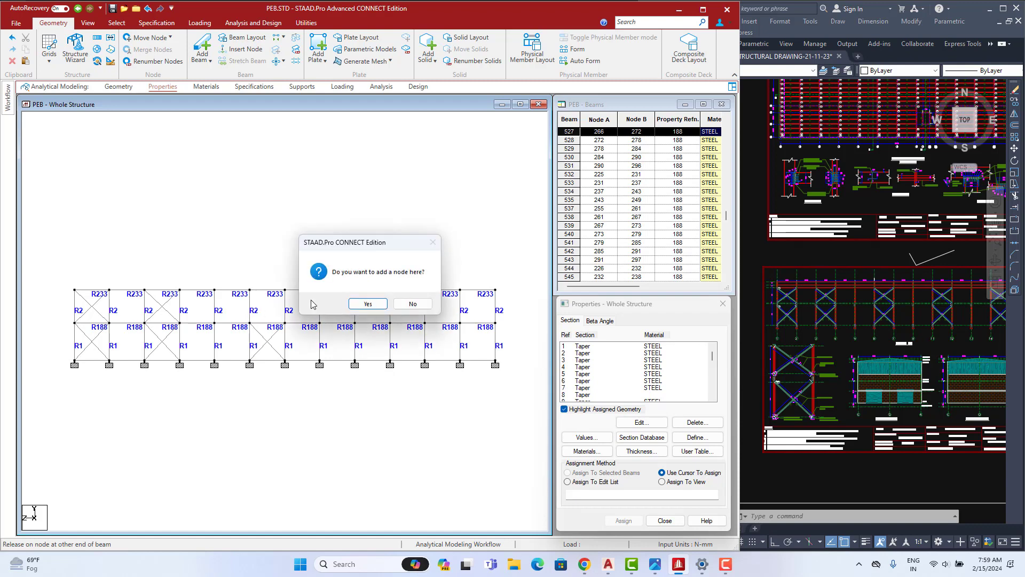
{"action": "left_click", "coordinate": [409, 306]}
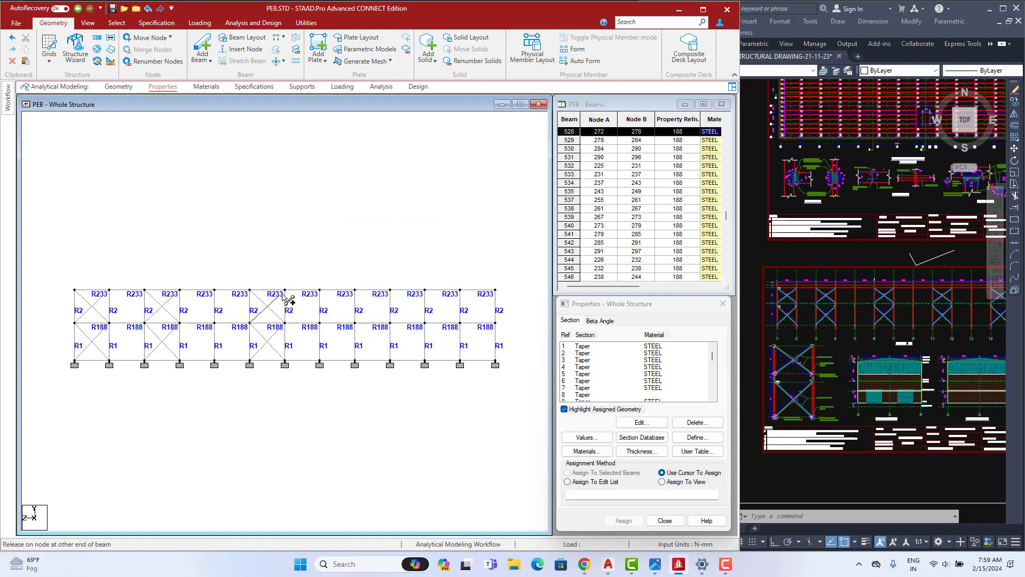
{"action": "left_click_drag", "start_coordinate": [283, 293], "coordinate": [285, 291]}
{"action": "middle_click_drag", "start_coordinate": [505, 340], "coordinate": [505, 340]}
- Following Section B-B, add cross braces on both levels of the ninth and twelfth column bays
{"action": "left_click", "coordinate": [861, 343]}
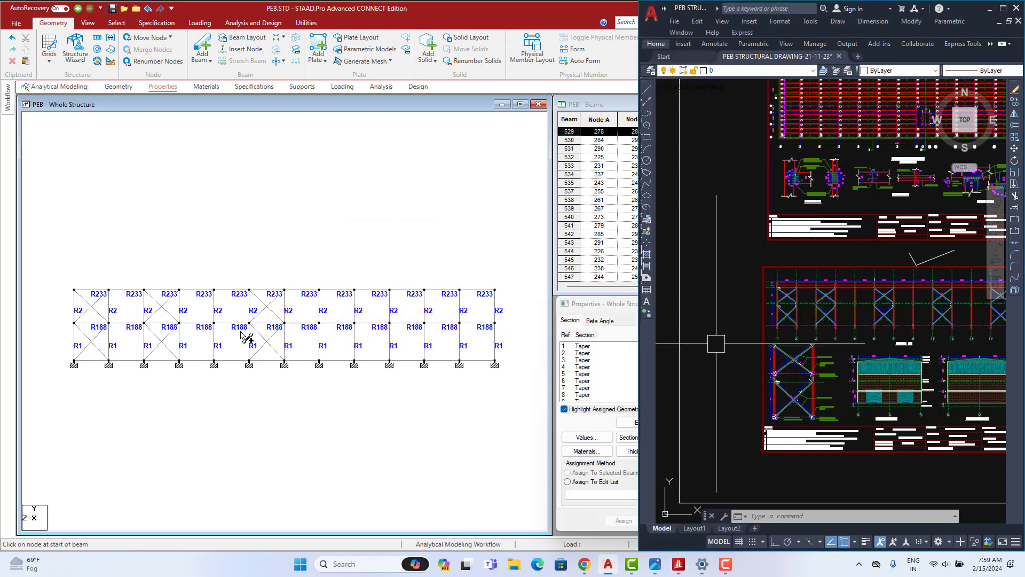
{"action": "mouse_move", "coordinate": [388, 359]}
{"action": "left_mouse_down"}
{"action": "mouse_move", "coordinate": [355, 324]}
{"action": "mouse_move", "coordinate": [398, 334]}
{"action": "mouse_move", "coordinate": [360, 308]}
{"action": "mouse_move", "coordinate": [390, 291]}
{"action": "left_mouse_up"}
{"action": "middle_click_drag", "start_coordinate": [910, 335], "coordinate": [806, 359]}
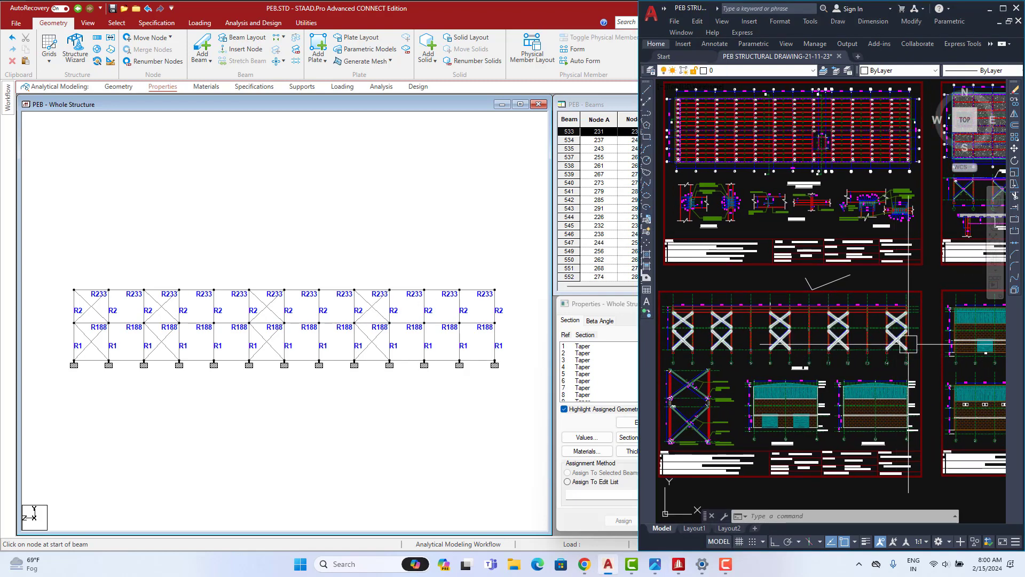
{"action": "left_click_drag", "start_coordinate": [495, 361], "coordinate": [460, 323]}
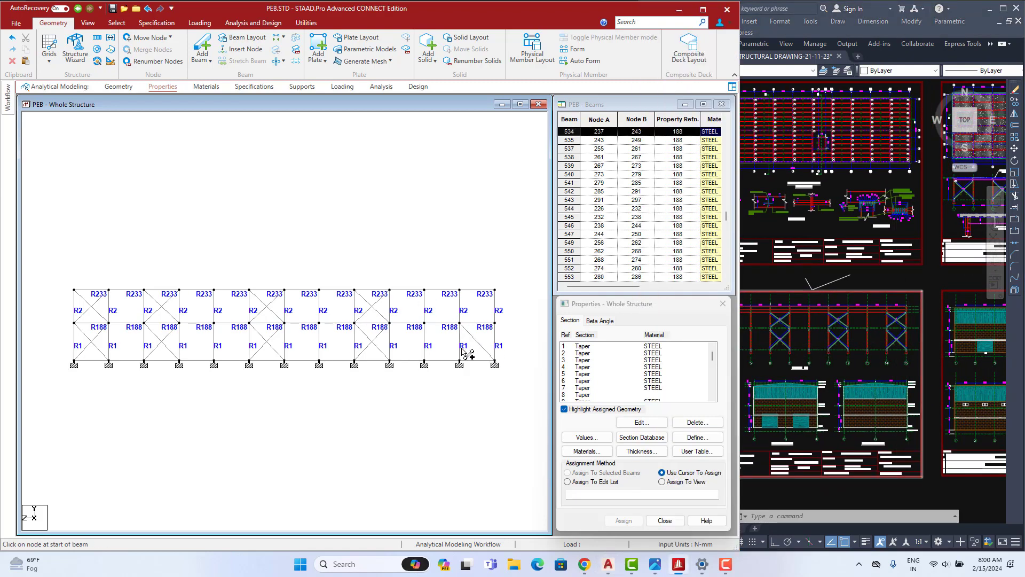
{"action": "left_click_drag", "start_coordinate": [479, 356], "coordinate": [495, 291]}
- Check the brace marks in the bay between grids 14 and 15 on the Section B-B elevation in AutoCAD
{"action": "left_click", "coordinate": [934, 336]}
{"action": "scroll", "coordinate": [901, 346], "scroll_direction": "up", "scroll_amount": 5}
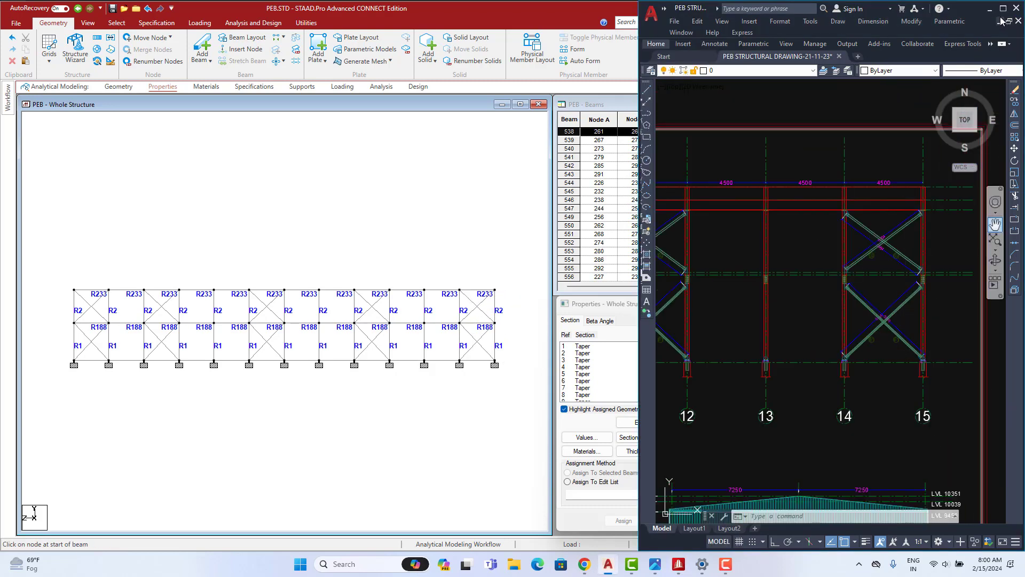
{"action": "left_click", "coordinate": [1004, 9]}
{"action": "scroll", "coordinate": [556, 321], "scroll_direction": "up", "scroll_amount": 6}
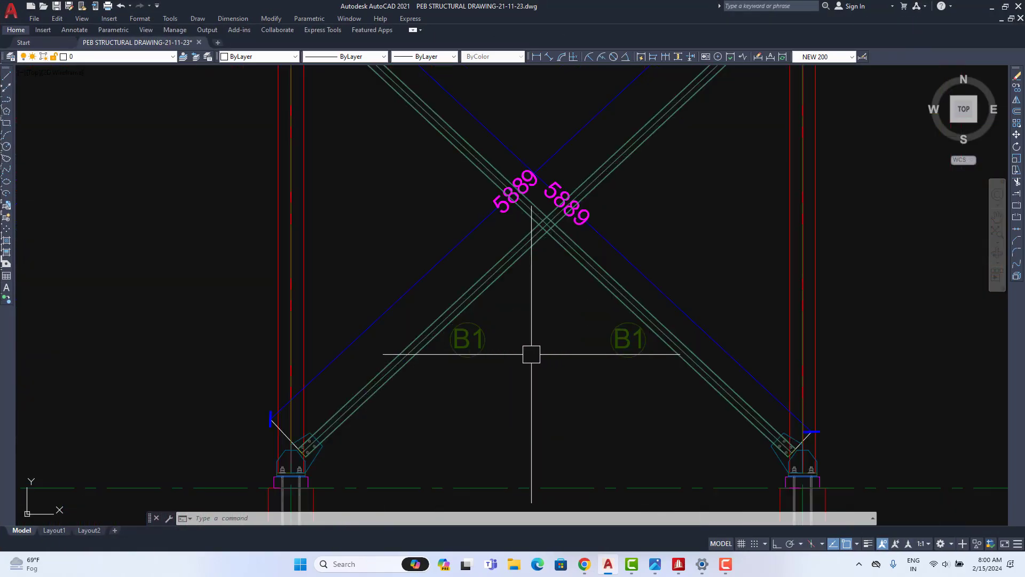
{"action": "scroll", "coordinate": [531, 354], "scroll_direction": "down", "scroll_amount": 10}
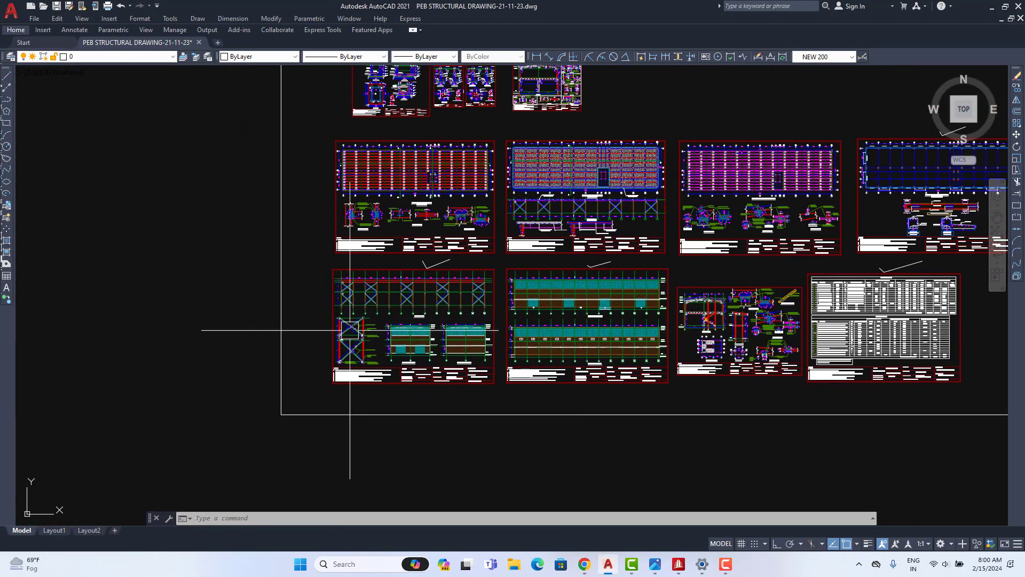
- Find the bill of material sheet and look up the section listed for brace items B1 and B2
{"action": "scroll", "coordinate": [369, 309], "scroll_direction": "up", "scroll_amount": 4}
{"action": "scroll", "coordinate": [536, 315], "scroll_direction": "down", "scroll_amount": 2}
{"action": "middle_click_drag", "start_coordinate": [579, 359], "coordinate": [342, 336]}
{"action": "middle_click_drag", "start_coordinate": [640, 352], "coordinate": [444, 330]}
{"action": "middle_click_drag", "start_coordinate": [423, 350], "coordinate": [569, 348]}
{"action": "scroll", "coordinate": [833, 342], "scroll_direction": "up", "scroll_amount": 8}
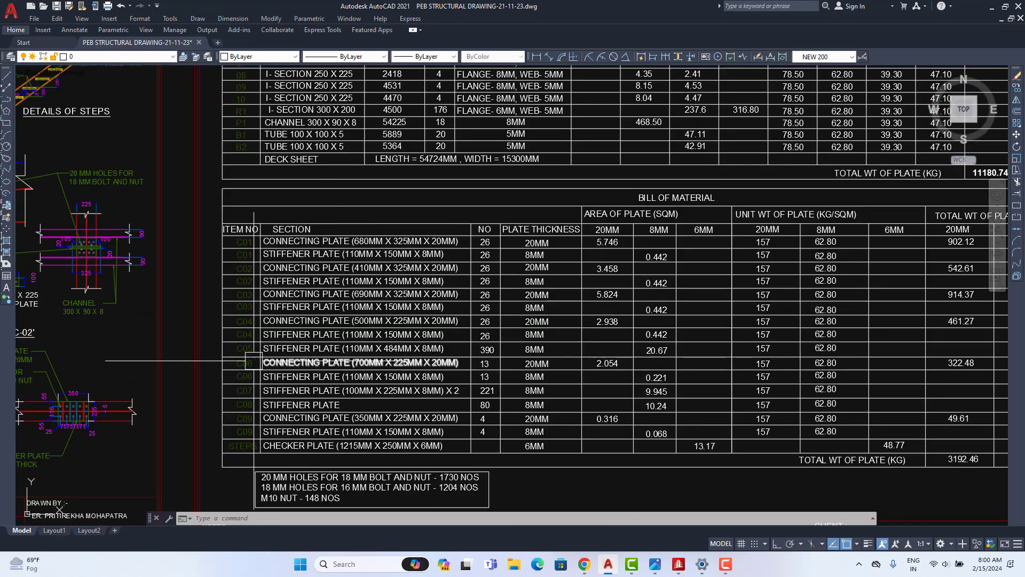
{"action": "scroll", "coordinate": [246, 361], "scroll_direction": "up", "scroll_amount": 2}
{"action": "middle_click_drag", "start_coordinate": [480, 214], "coordinate": [355, 419]}
{"action": "middle_click_drag", "start_coordinate": [507, 241], "coordinate": [425, 362]}
{"action": "middle_click_drag", "start_coordinate": [283, 347], "coordinate": [396, 366]}
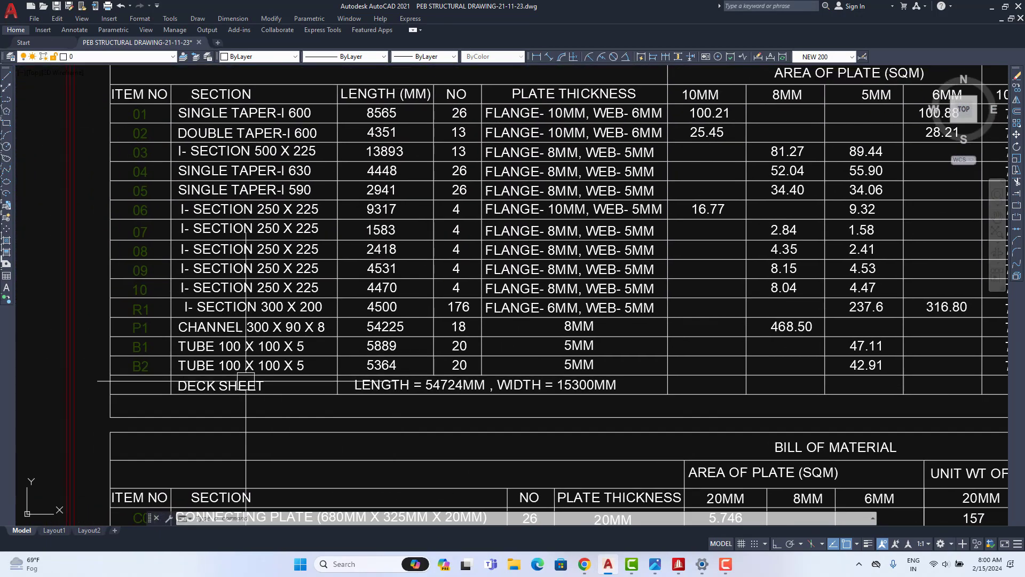
{"action": "scroll", "coordinate": [184, 351], "scroll_direction": "up", "scroll_amount": 2}
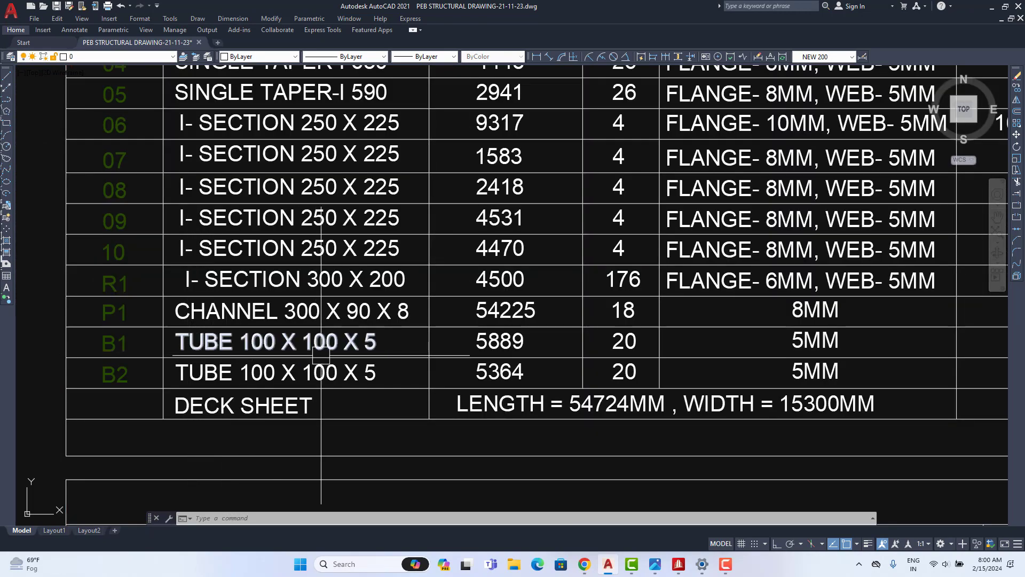
- Return to Section B-B and compare the brace marks and lengths on the upper and lower levels
{"action": "scroll", "coordinate": [320, 352], "scroll_direction": "down", "scroll_amount": 7}
{"action": "scroll", "coordinate": [207, 297], "scroll_direction": "up", "scroll_amount": 2}
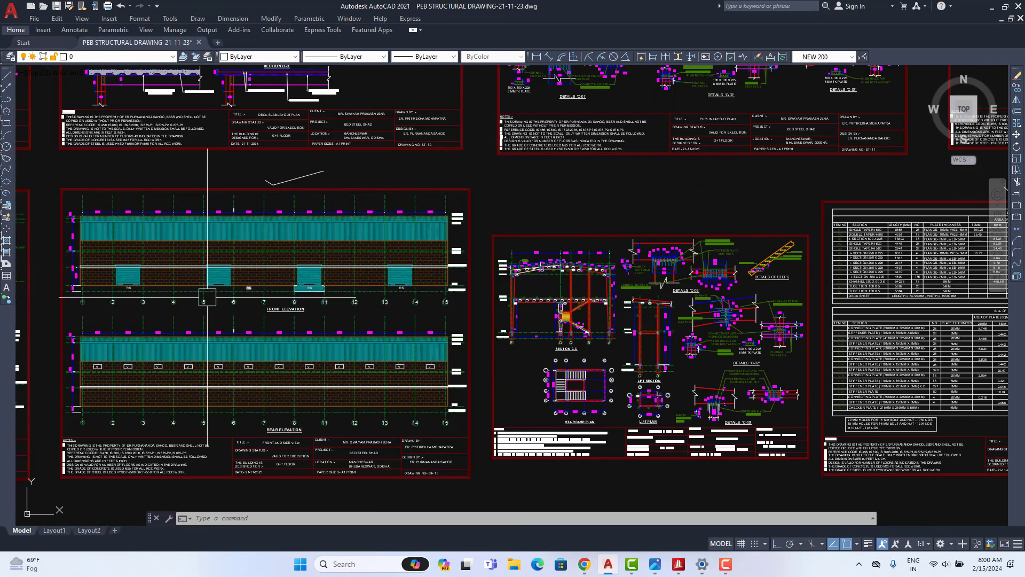
{"action": "middle_click_drag", "start_coordinate": [207, 296], "coordinate": [626, 306]}
{"action": "scroll", "coordinate": [302, 238], "scroll_direction": "up", "scroll_amount": 3}
{"action": "scroll", "coordinate": [361, 283], "scroll_direction": "up", "scroll_amount": 2}
{"action": "scroll", "coordinate": [360, 309], "scroll_direction": "down", "scroll_amount": 3}
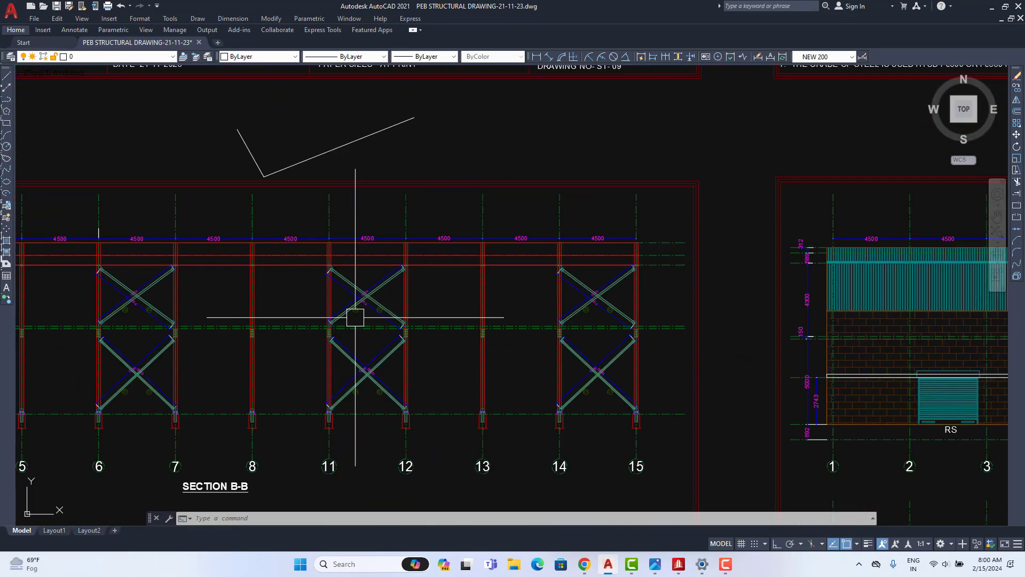
{"action": "middle_click_drag", "start_coordinate": [355, 318], "coordinate": [578, 292]}
{"action": "scroll", "coordinate": [370, 291], "scroll_direction": "up", "scroll_amount": 4}
{"action": "scroll", "coordinate": [371, 288], "scroll_direction": "down", "scroll_amount": 2}
{"action": "middle_click_drag", "start_coordinate": [370, 288], "coordinate": [610, 239]}
{"action": "mouse_move", "coordinate": [261, 360]}
{"action": "middle_mouse_down"}
{"action": "mouse_move", "coordinate": [482, 366]}
{"action": "mouse_move", "coordinate": [213, 370]}
{"action": "middle_mouse_up"}
{"action": "scroll", "coordinate": [182, 367], "scroll_direction": "up", "scroll_amount": 4}
{"action": "scroll", "coordinate": [284, 368], "scroll_direction": "down", "scroll_amount": 4}
{"action": "scroll", "coordinate": [529, 368], "scroll_direction": "up", "scroll_amount": 4}
{"action": "scroll", "coordinate": [684, 376], "scroll_direction": "down", "scroll_amount": 4}
{"action": "scroll", "coordinate": [686, 376], "scroll_direction": "down", "scroll_amount": 2}
{"action": "middle_click_drag", "start_coordinate": [920, 366], "coordinate": [626, 363]}
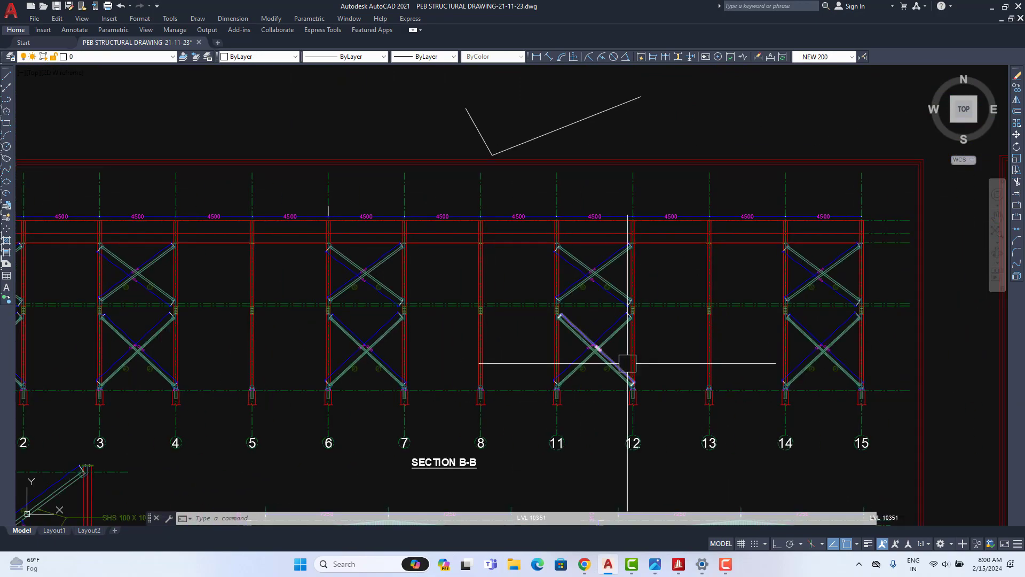
{"action": "scroll", "coordinate": [627, 363], "scroll_direction": "up", "scroll_amount": 6}
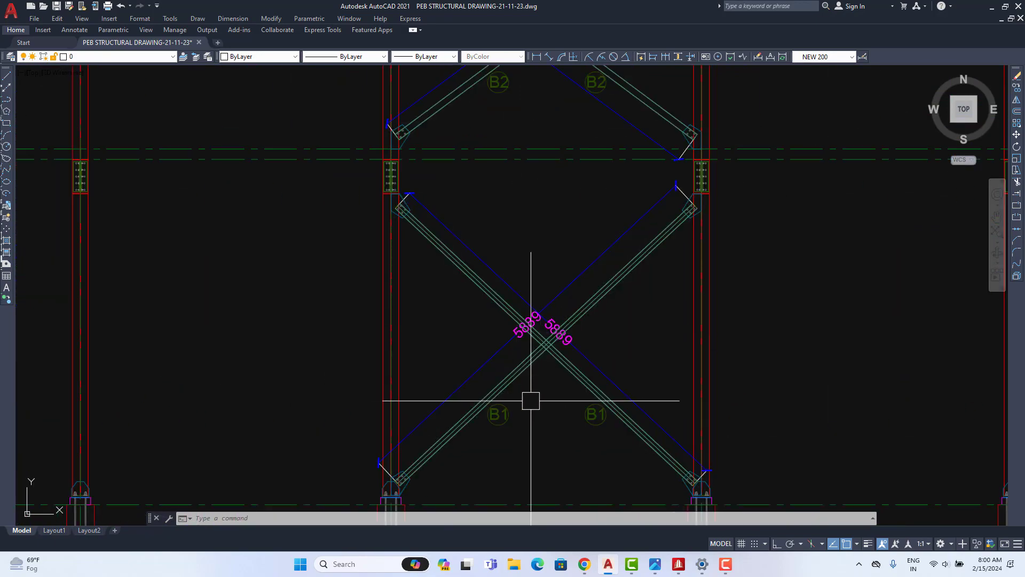
- Check the B1 brace's section and length in the bill of material and return to the maximized STAAD.Pro model
{"action": "scroll", "coordinate": [530, 401], "scroll_direction": "down", "scroll_amount": 8}
{"action": "middle_click_drag", "start_coordinate": [869, 373], "coordinate": [458, 327]}
{"action": "scroll", "coordinate": [427, 373], "scroll_direction": "up", "scroll_amount": 8}
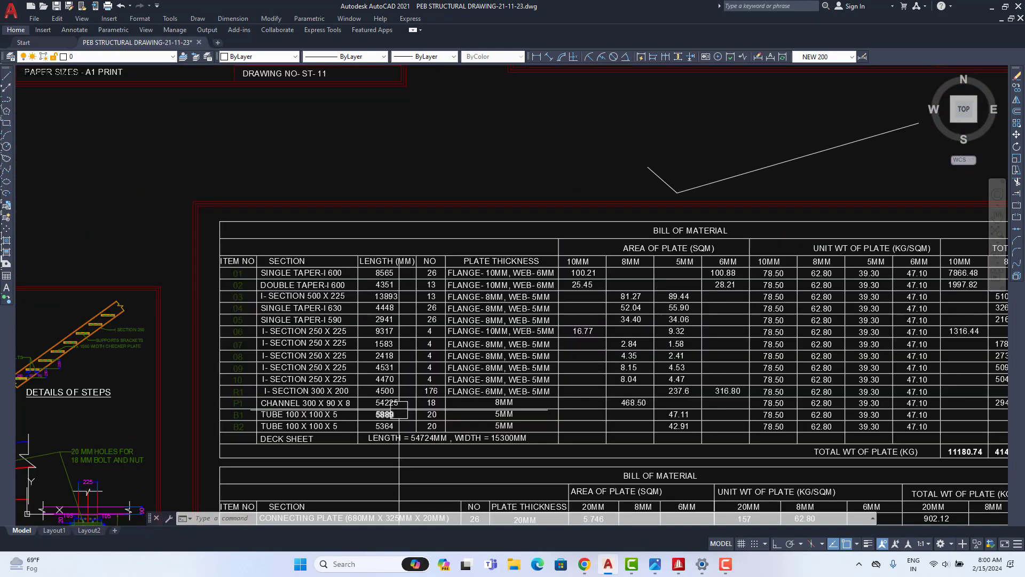
{"action": "scroll", "coordinate": [241, 400], "scroll_direction": "up", "scroll_amount": 4}
{"action": "middle_click_drag", "start_coordinate": [388, 464], "coordinate": [395, 408]}
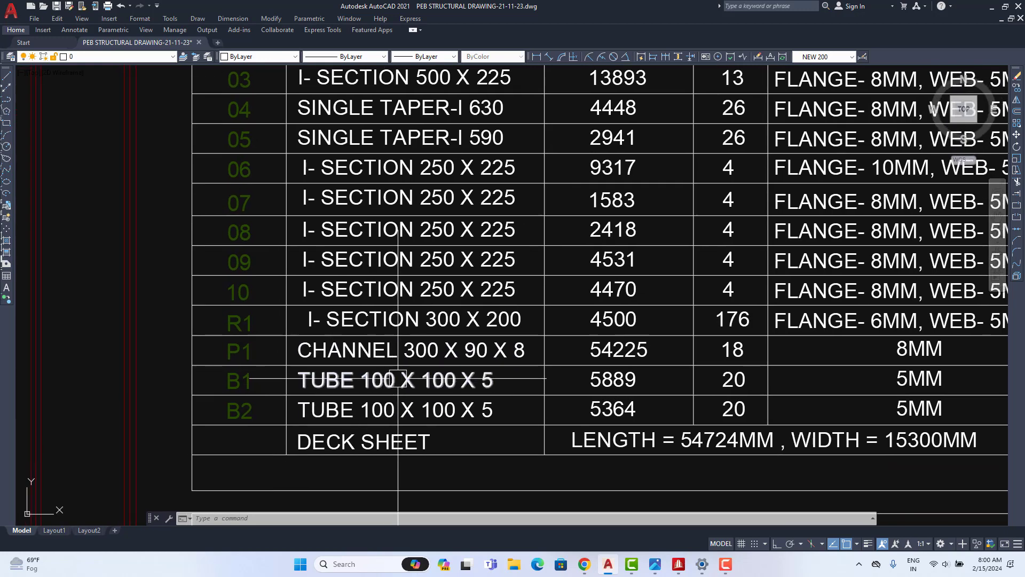
{"action": "mouse_move", "coordinate": [398, 378]}
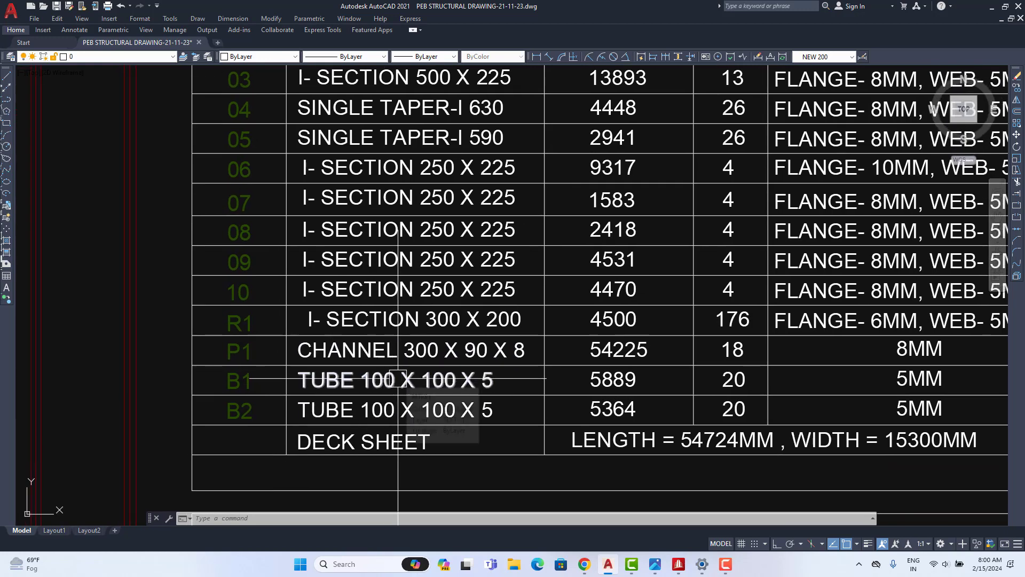
{"action": "left_click", "coordinate": [992, 7]}
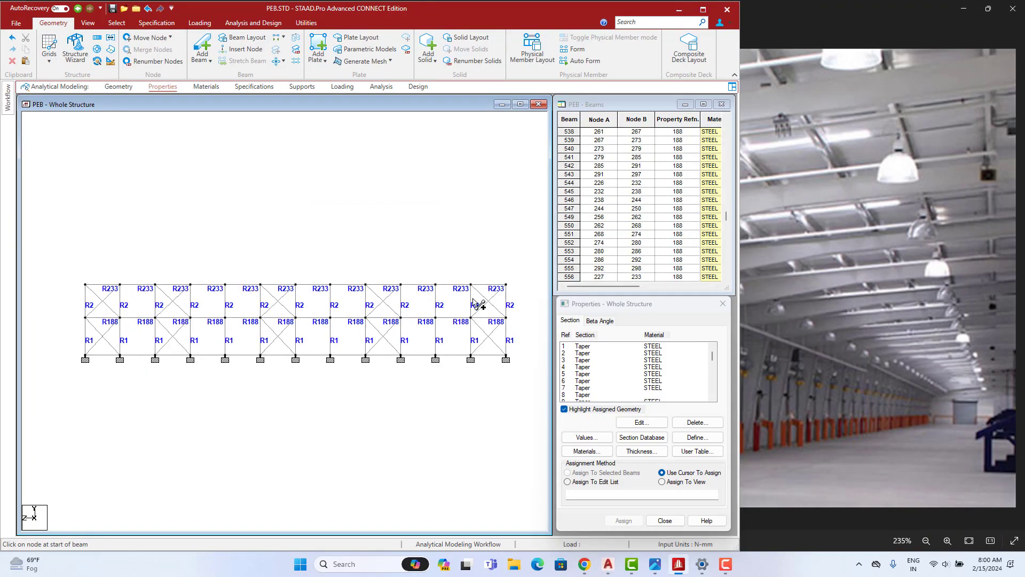
{"action": "left_click", "coordinate": [702, 9]}
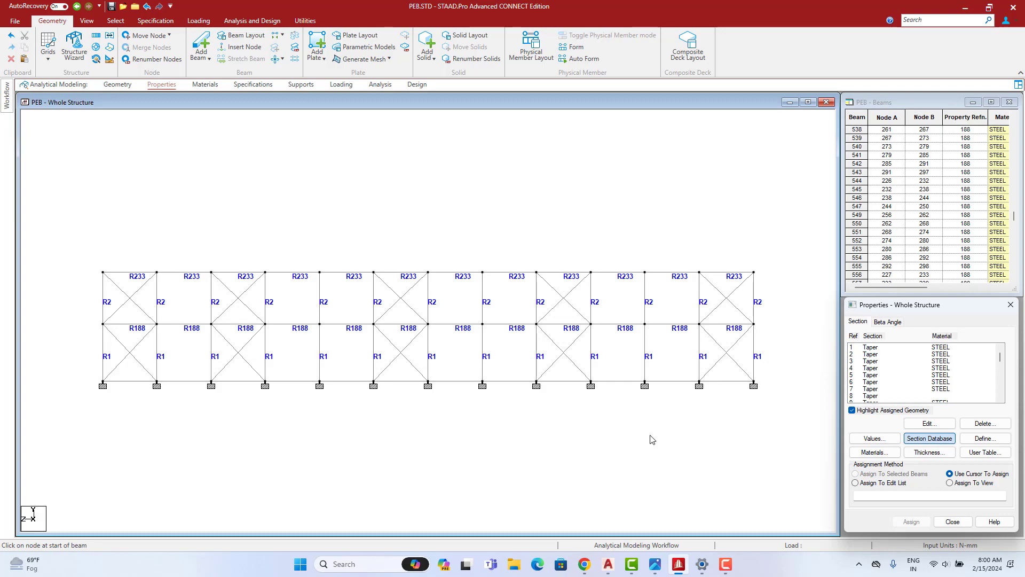
- Recheck the brace section in the AutoCAD bill of material, then add the TATA Structura square hollow profile 100X100X5.0SHS in STEEL to the STAAD.Pro properties
{"action": "left_click", "coordinate": [609, 565]}
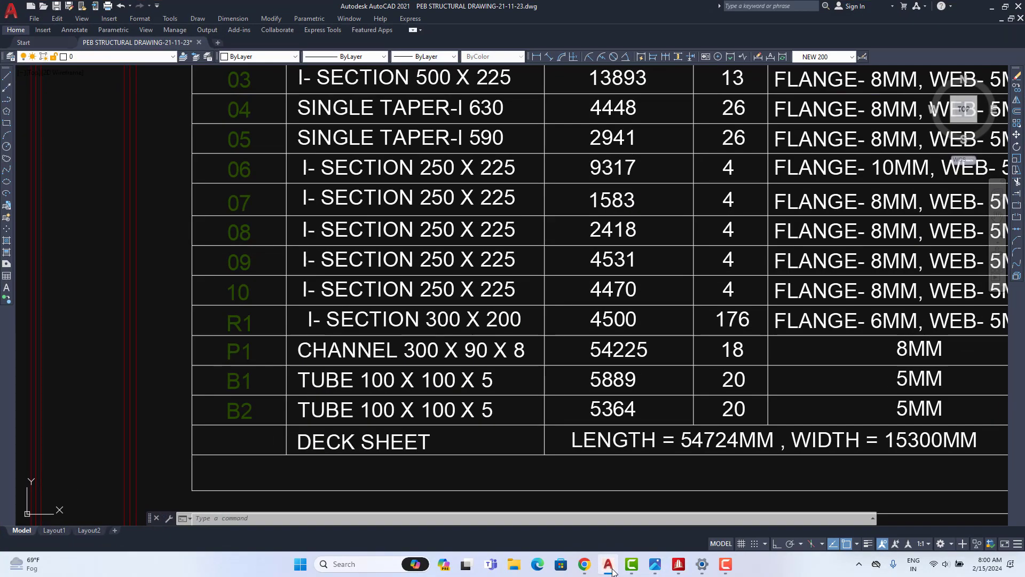
{"action": "left_click", "coordinate": [609, 565]}
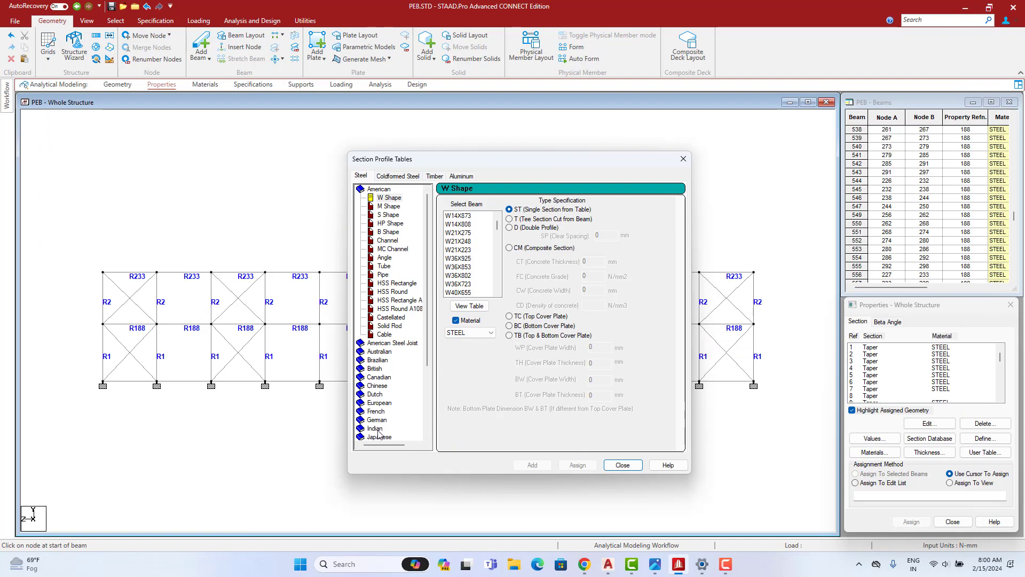
{"action": "scroll", "coordinate": [389, 423], "scroll_direction": "down", "scroll_amount": 2}
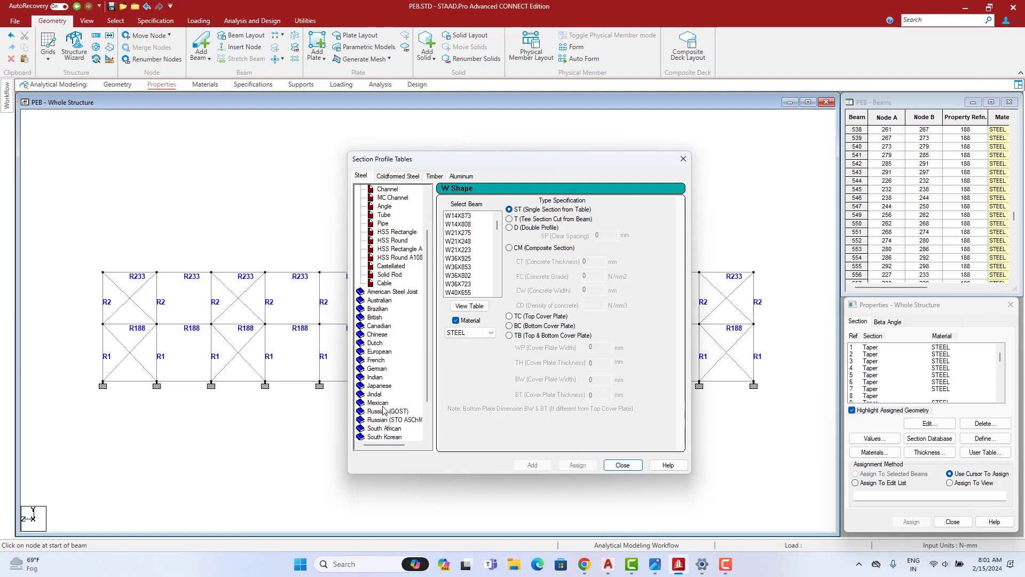
{"action": "scroll", "coordinate": [384, 411], "scroll_direction": "down", "scroll_amount": 2}
{"action": "double_click", "coordinate": [382, 413]}
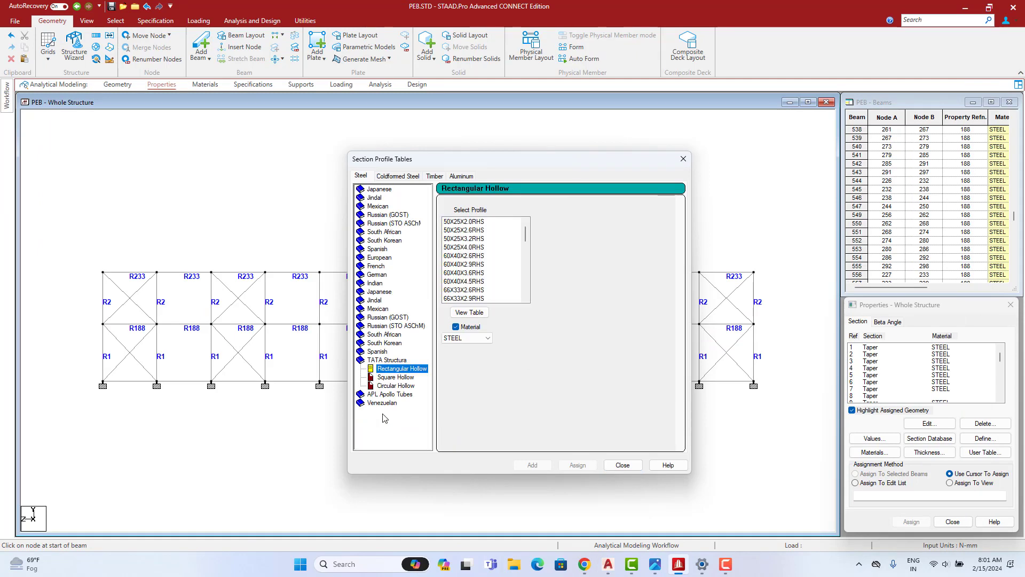
{"action": "left_click", "coordinate": [395, 379]}
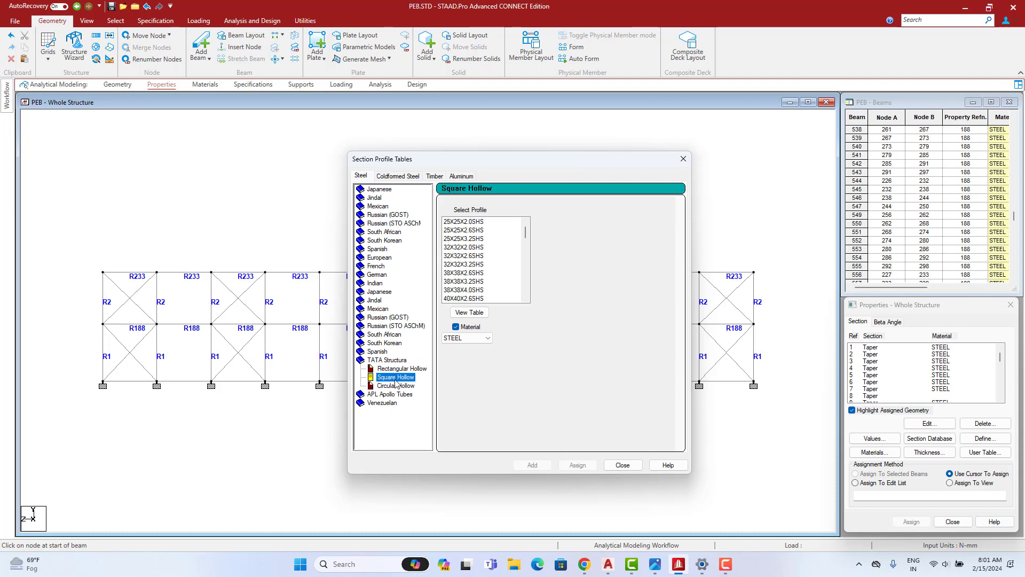
{"action": "left_click_drag", "start_coordinate": [526, 235], "coordinate": [525, 269]}
{"action": "left_click", "coordinate": [470, 265]}
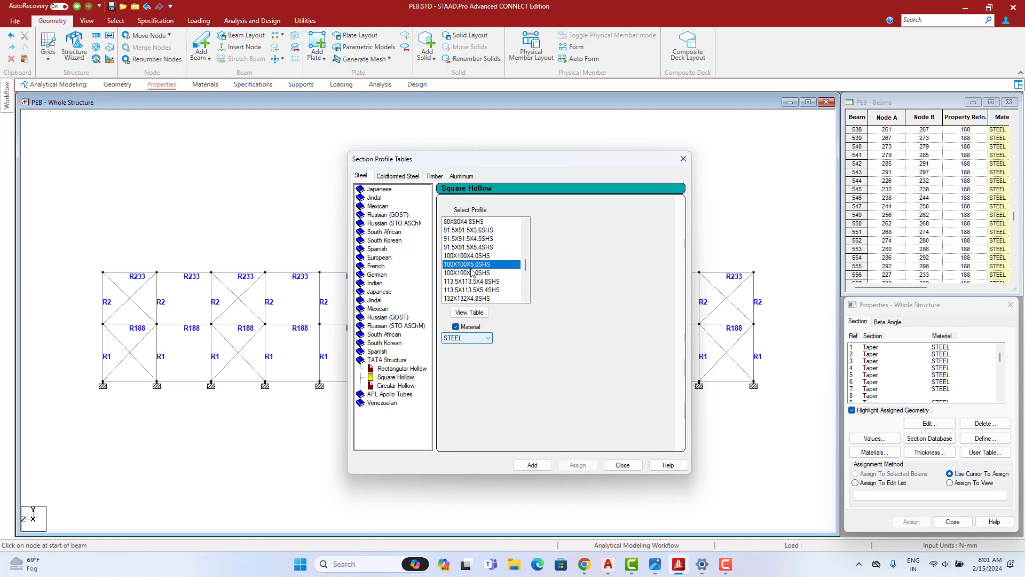
{"action": "left_click", "coordinate": [532, 464]}
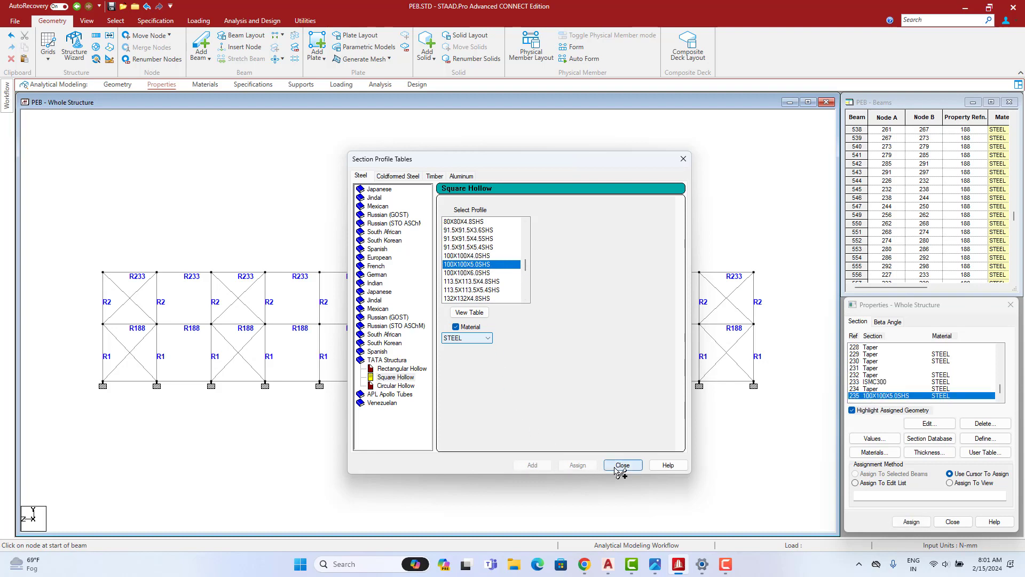
{"action": "left_click", "coordinate": [623, 465]}
{"action": "middle_click_drag", "start_coordinate": [88, 330], "coordinate": [116, 316]}
{"action": "left_click", "coordinate": [158, 286]}
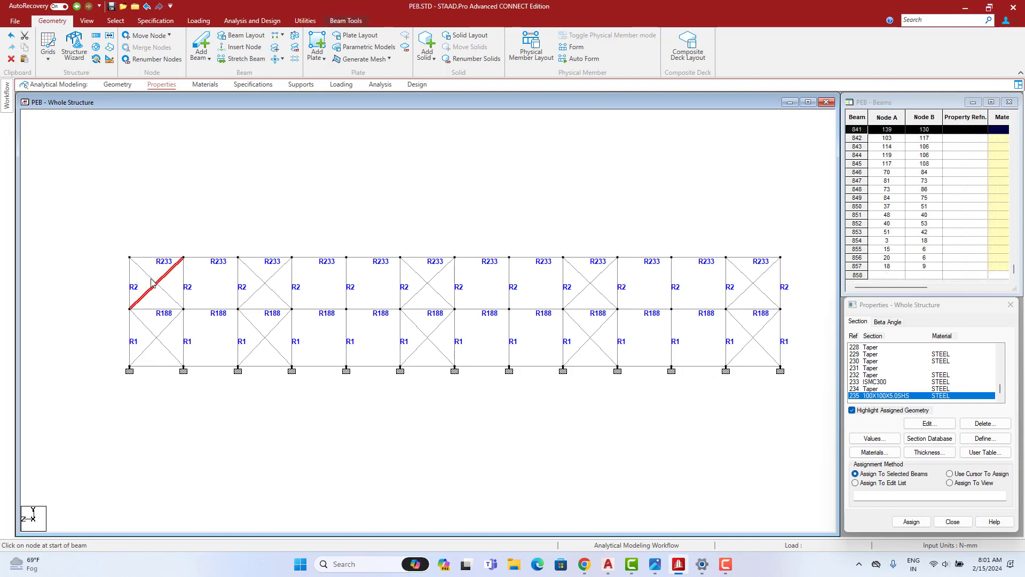
{"action": "left_click", "coordinate": [150, 277]}
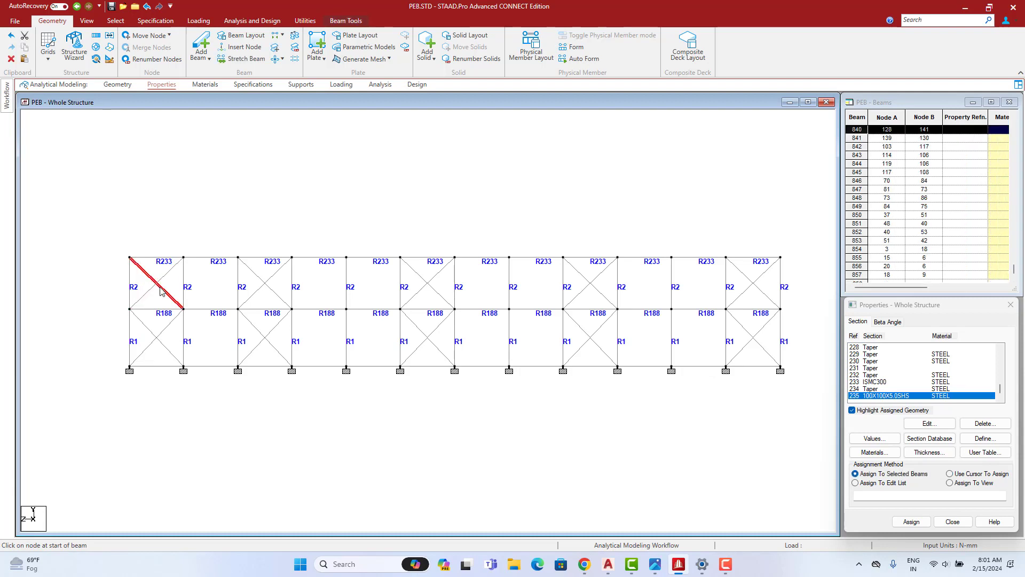
{"action": "left_click", "coordinate": [155, 285]}
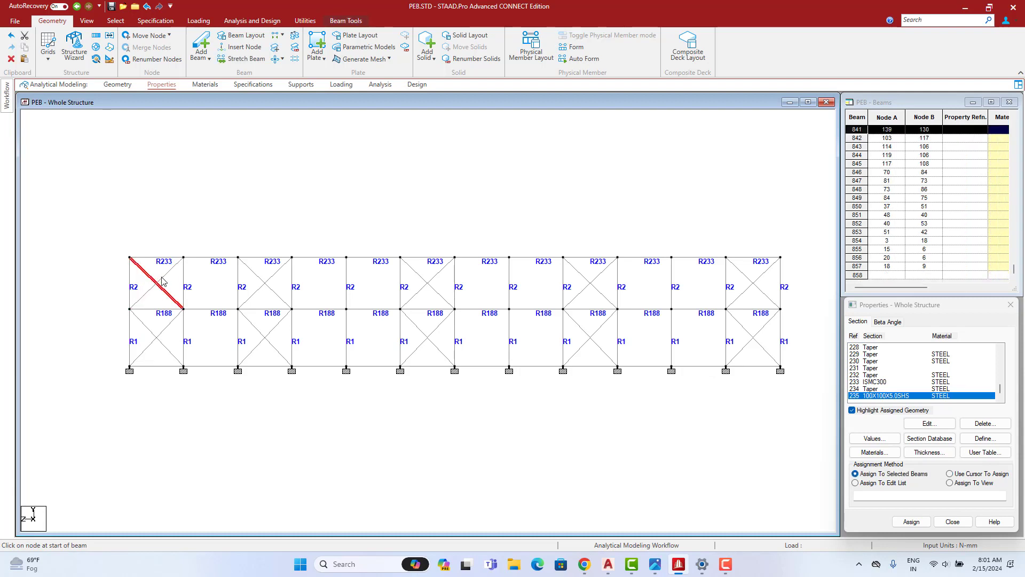
{"action": "left_click", "coordinate": [161, 239]}
- Select all members of the side elevation and intersect them so the cross braces are split at their crossing points
{"action": "scroll", "coordinate": [110, 264], "scroll_direction": "down", "scroll_amount": 2}
{"action": "left_click_drag", "start_coordinate": [102, 216], "coordinate": [800, 443]}
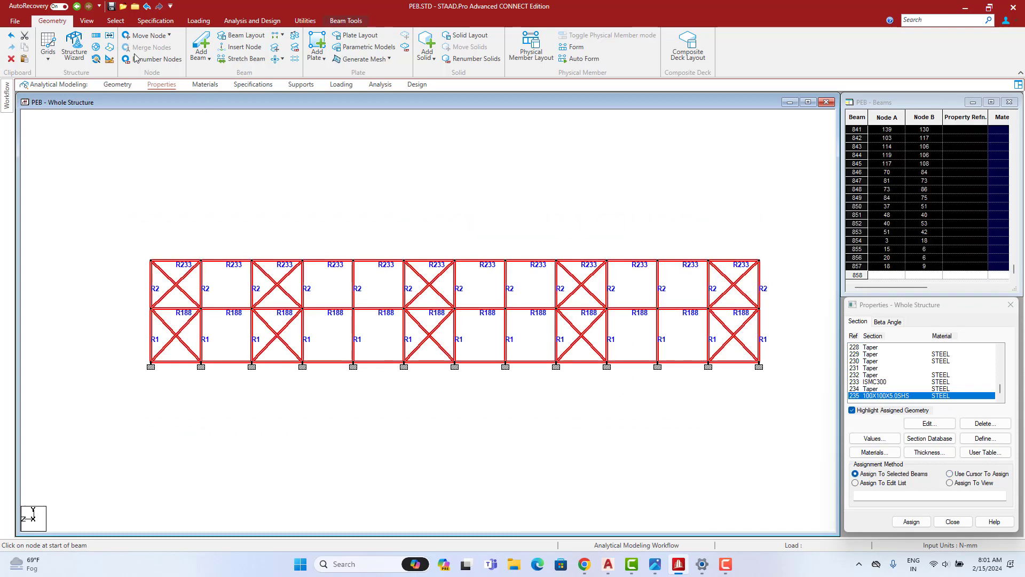
{"action": "left_click", "coordinate": [282, 36]}
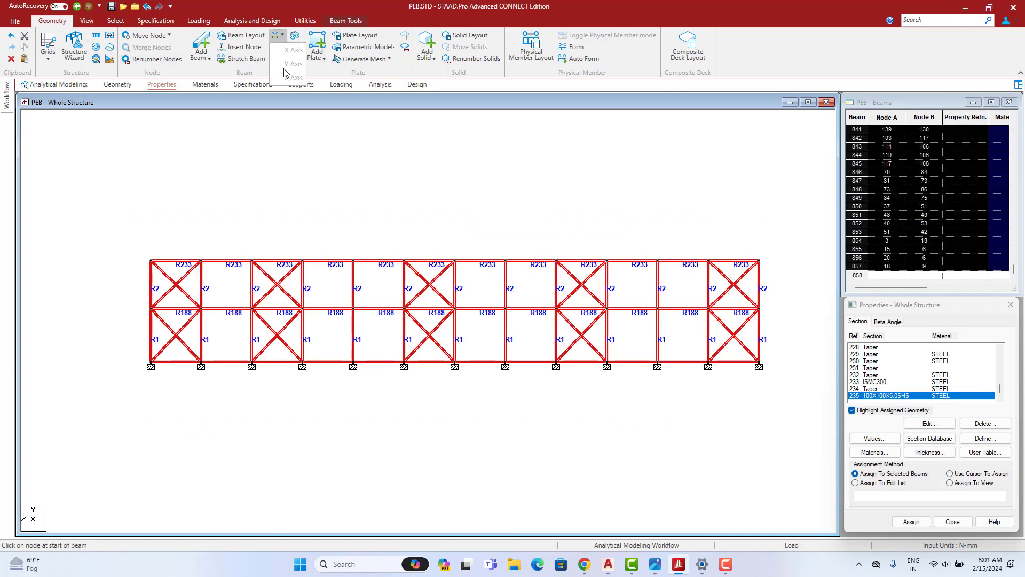
{"action": "left_click", "coordinate": [296, 36]}
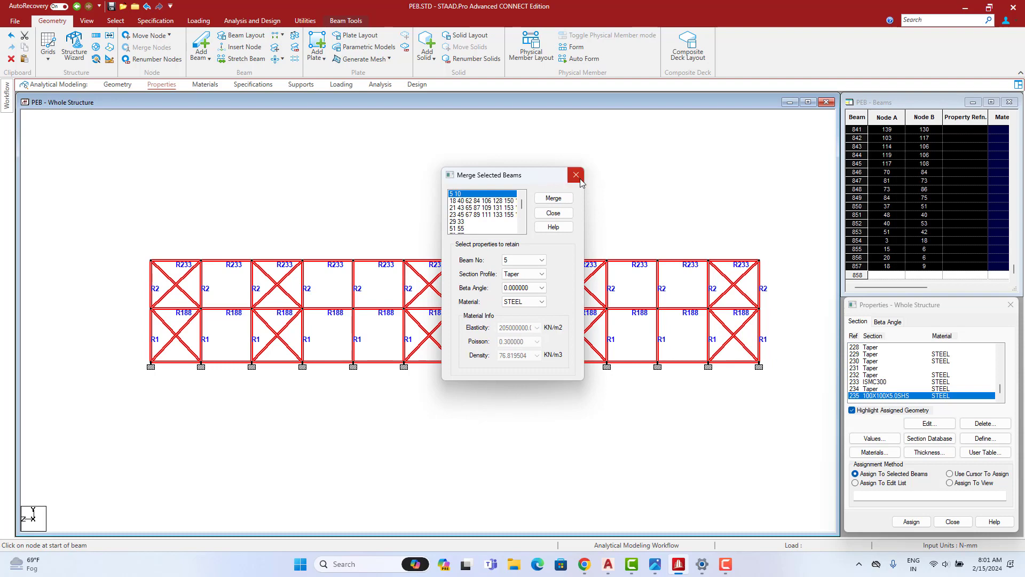
{"action": "left_click", "coordinate": [576, 176]}
{"action": "left_click", "coordinate": [282, 58]}
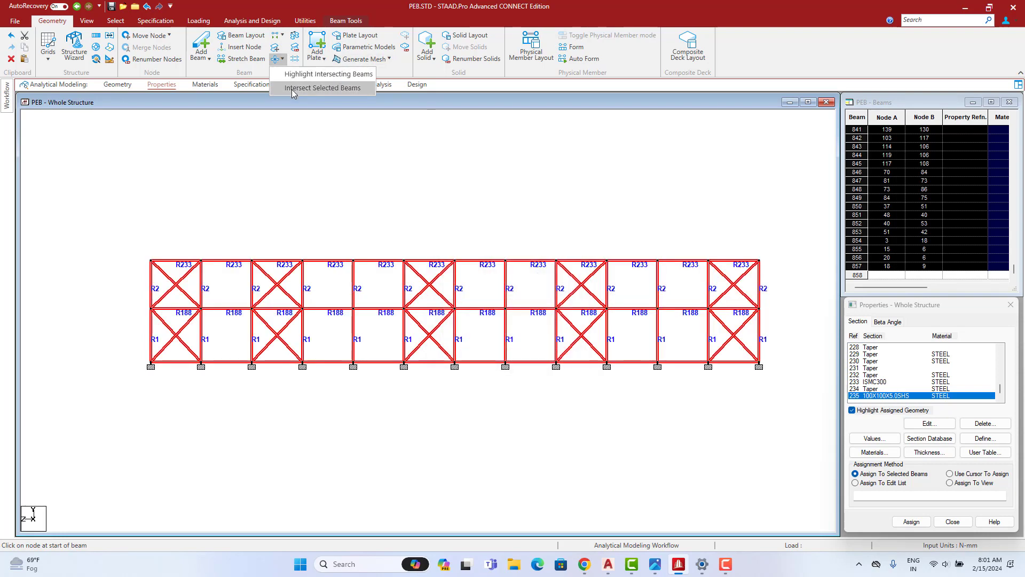
{"action": "left_click", "coordinate": [293, 89]}
{"action": "left_click", "coordinate": [473, 303]}
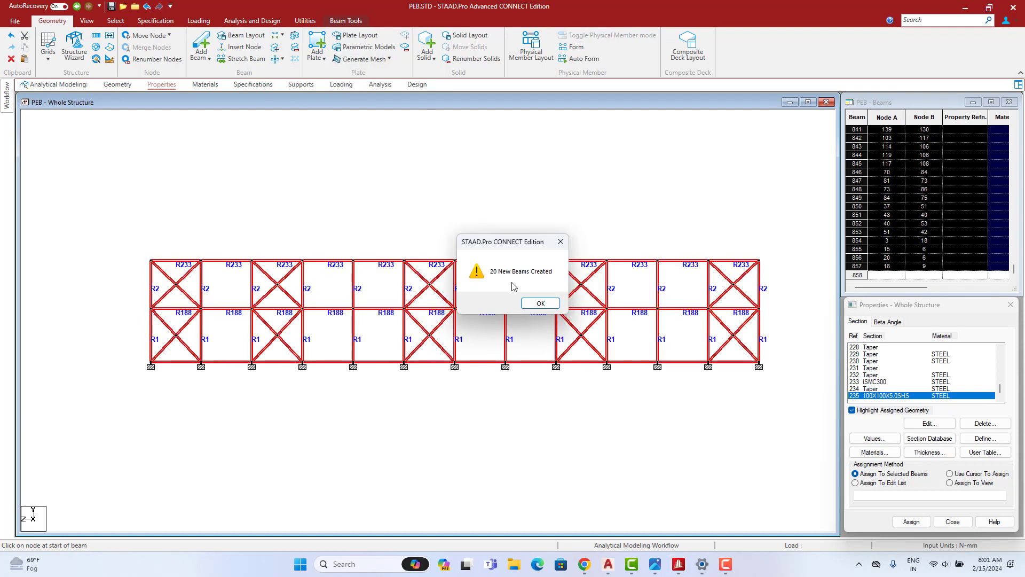
{"action": "left_click", "coordinate": [541, 303]}
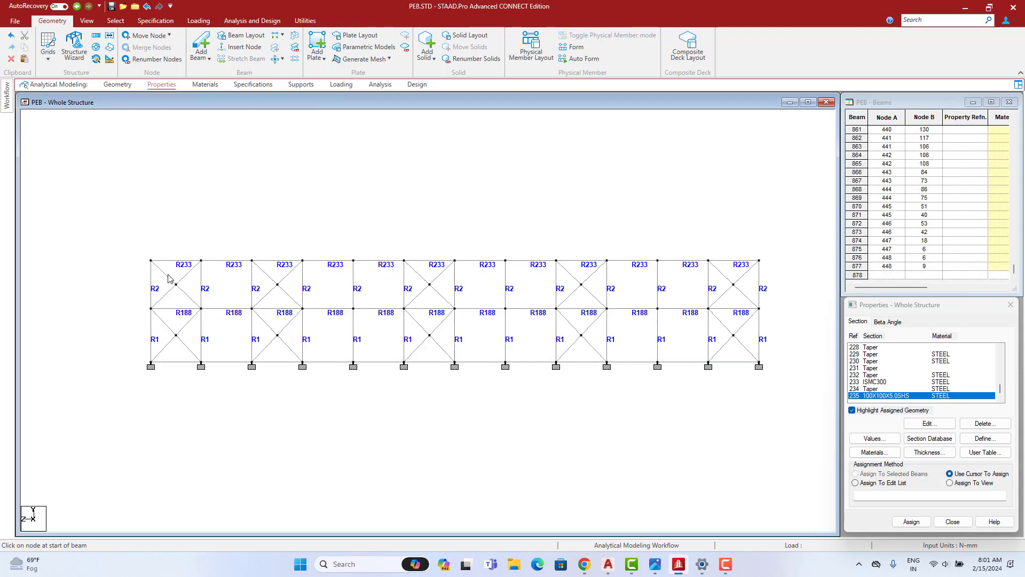
- Assign the 100X100X5.0SHS section to all cross-brace segments in the five braced bays on both levels
{"action": "left_click", "coordinate": [169, 277]}
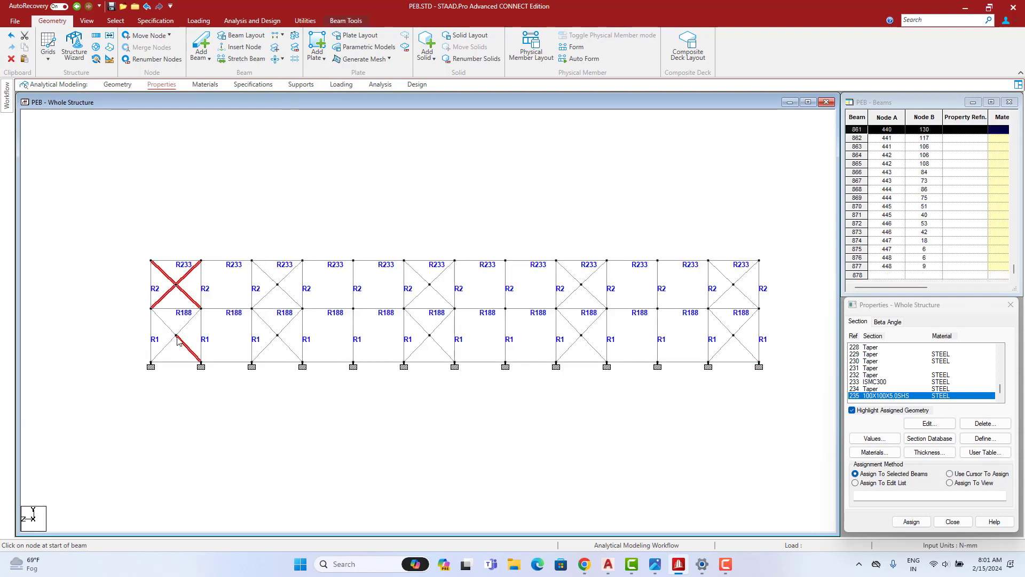
{"action": "left_click", "coordinate": [177, 335], "text": "ctrl"}
{"action": "left_click", "coordinate": [279, 287], "text": "ctrl"}
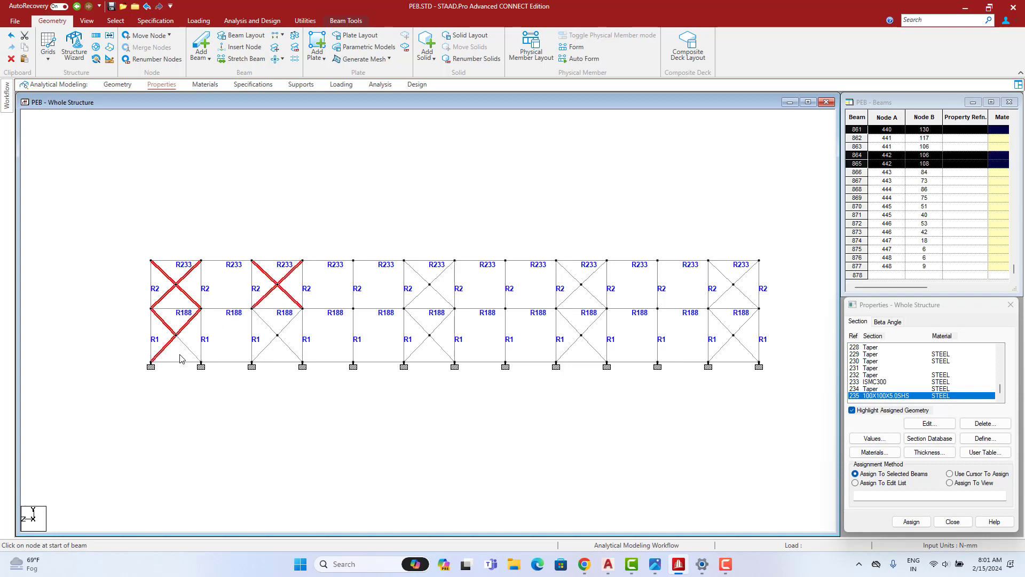
{"action": "left_click", "coordinate": [284, 340], "text": "ctrl"}
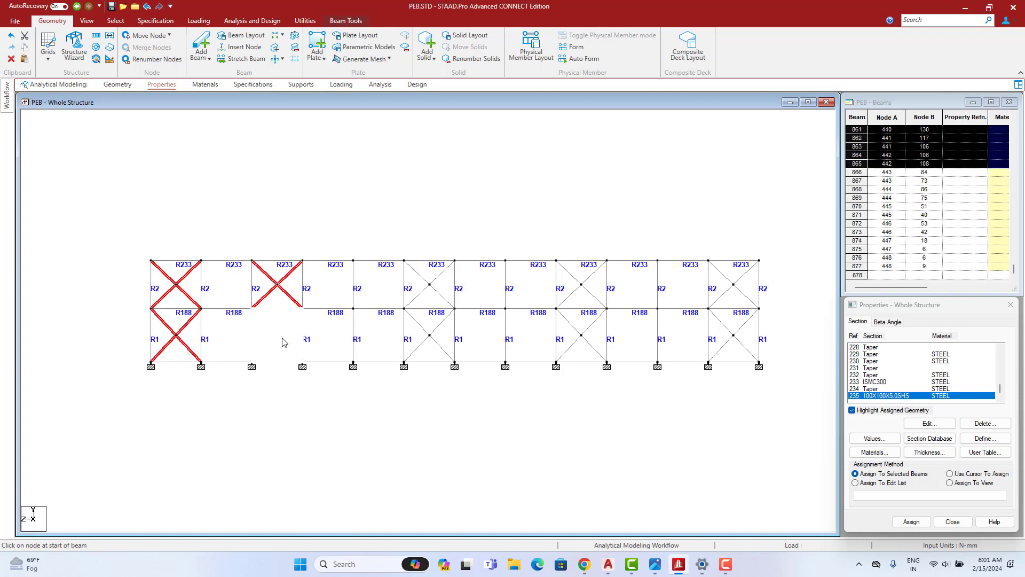
{"action": "left_click", "coordinate": [435, 333], "text": "ctrl"}
{"action": "left_click", "coordinate": [436, 291], "text": "ctrl"}
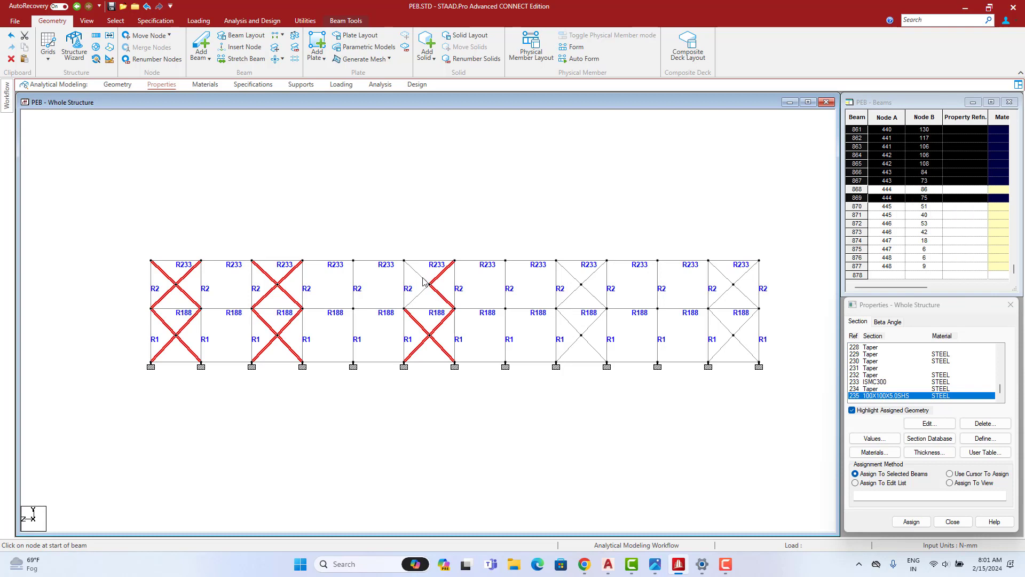
{"action": "left_click", "coordinate": [424, 280], "text": "ctrl"}
{"action": "left_click", "coordinate": [582, 340], "text": "ctrl"}
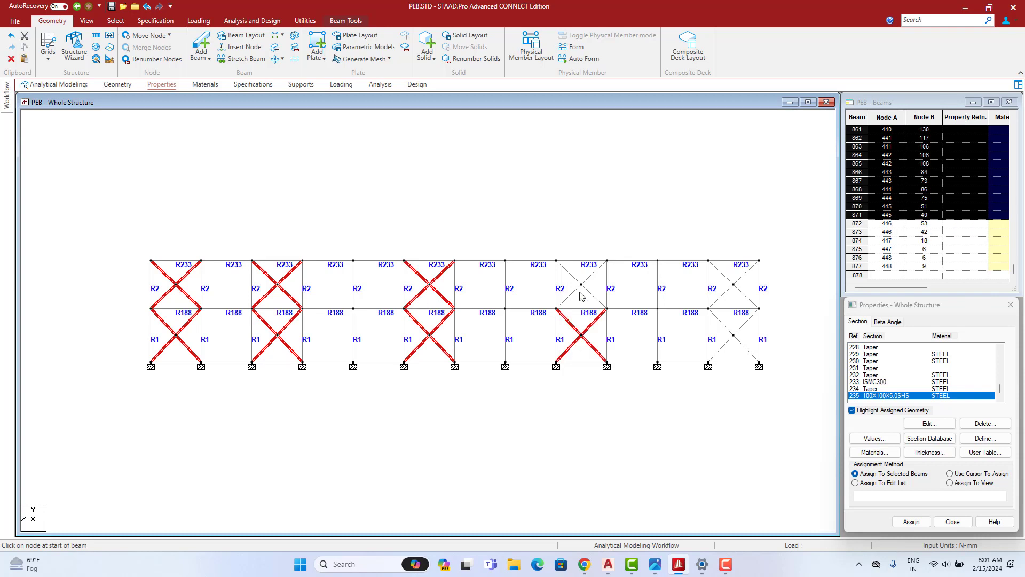
{"action": "left_click", "coordinate": [581, 291], "text": "ctrl"}
{"action": "left_click", "coordinate": [736, 335], "text": "ctrl"}
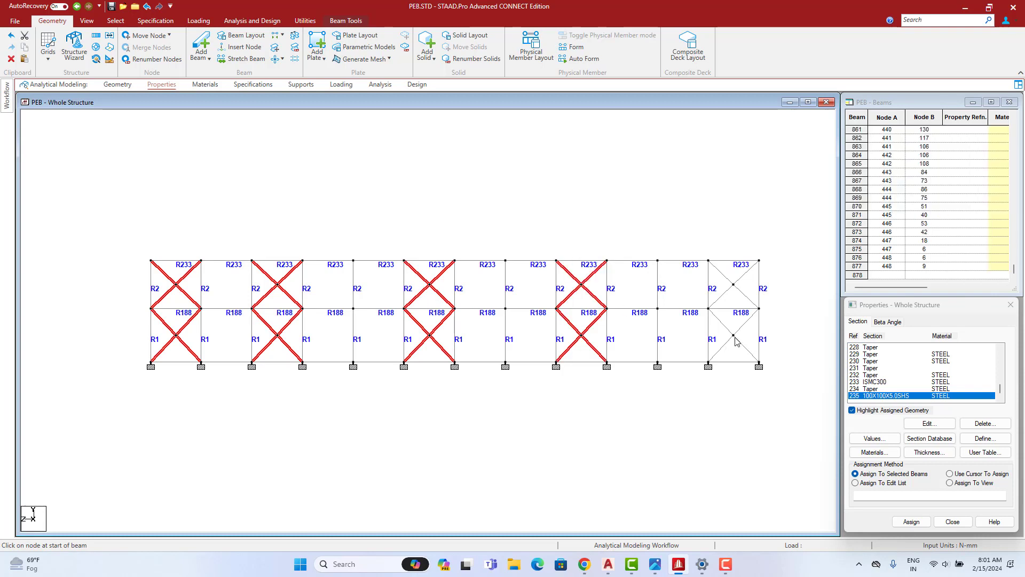
{"action": "left_click", "coordinate": [732, 291], "text": "ctrl"}
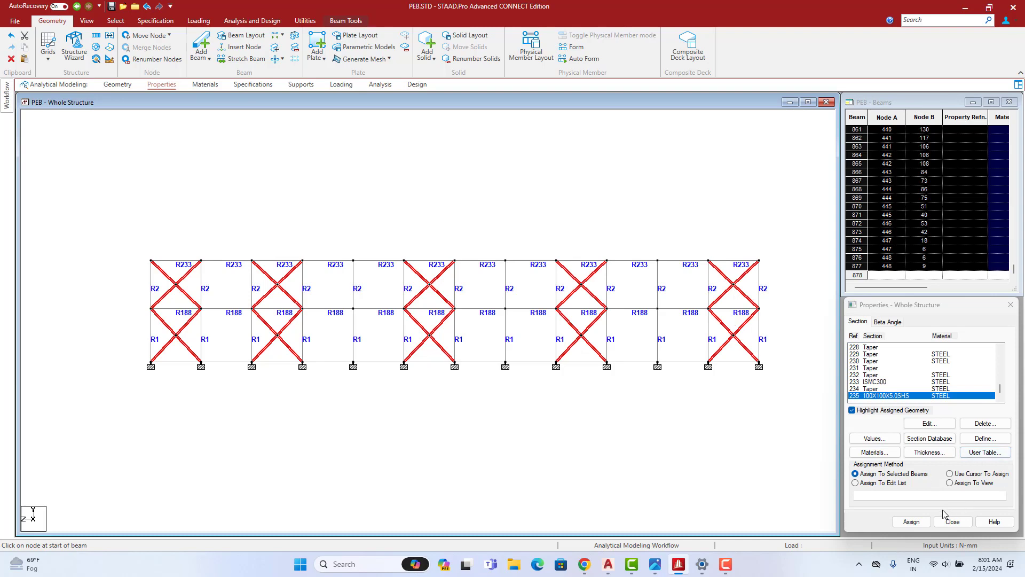
{"action": "left_click", "coordinate": [912, 522]}
{"action": "left_click", "coordinate": [941, 444]}
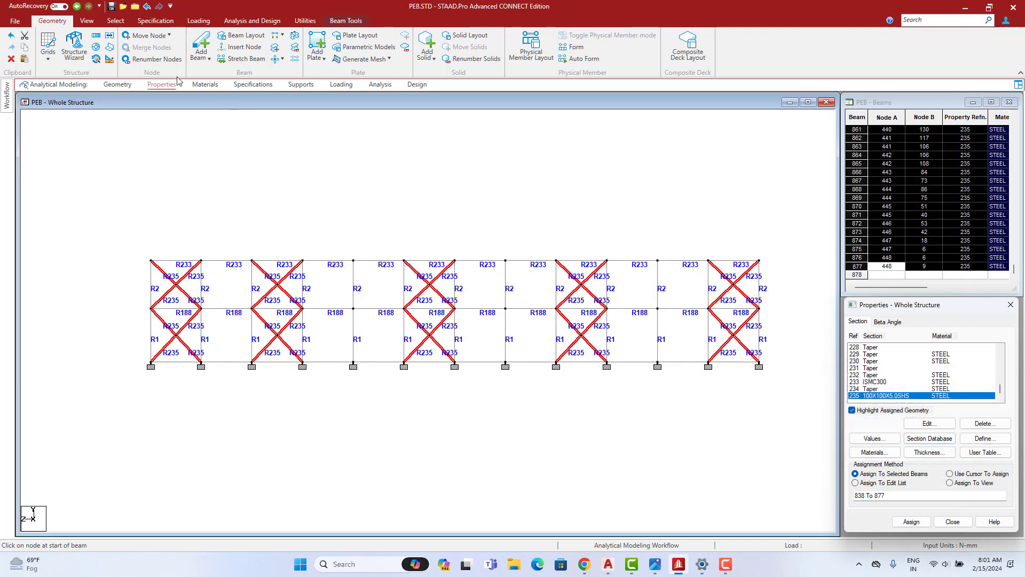
- Mirror the selected braces as a copy about the Y-Z plane through ridge node 10 at X = 7250 mm
{"action": "left_click", "coordinate": [86, 20]}
{"action": "left_click", "coordinate": [135, 48]}
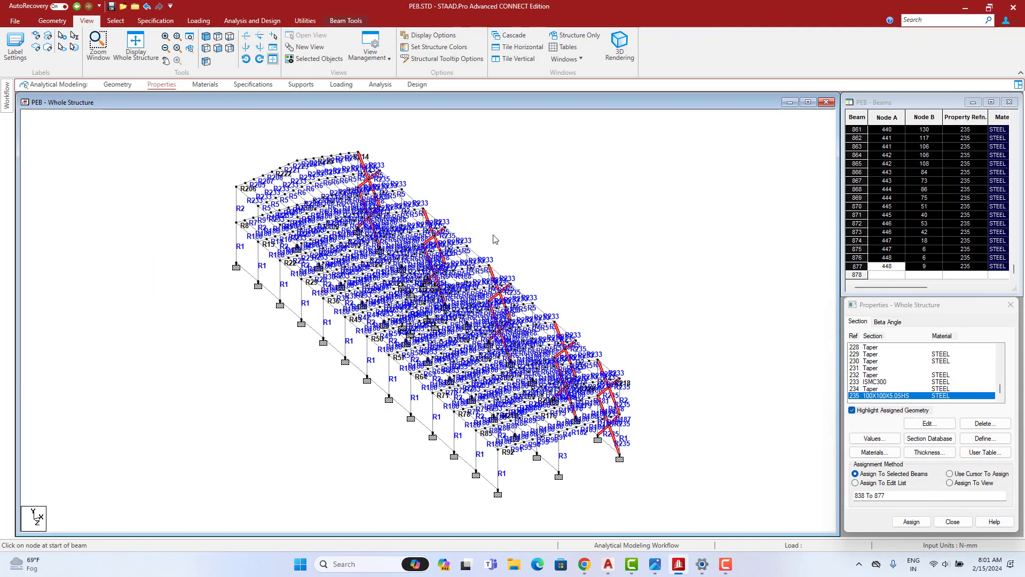
{"action": "left_click", "coordinate": [217, 37]}
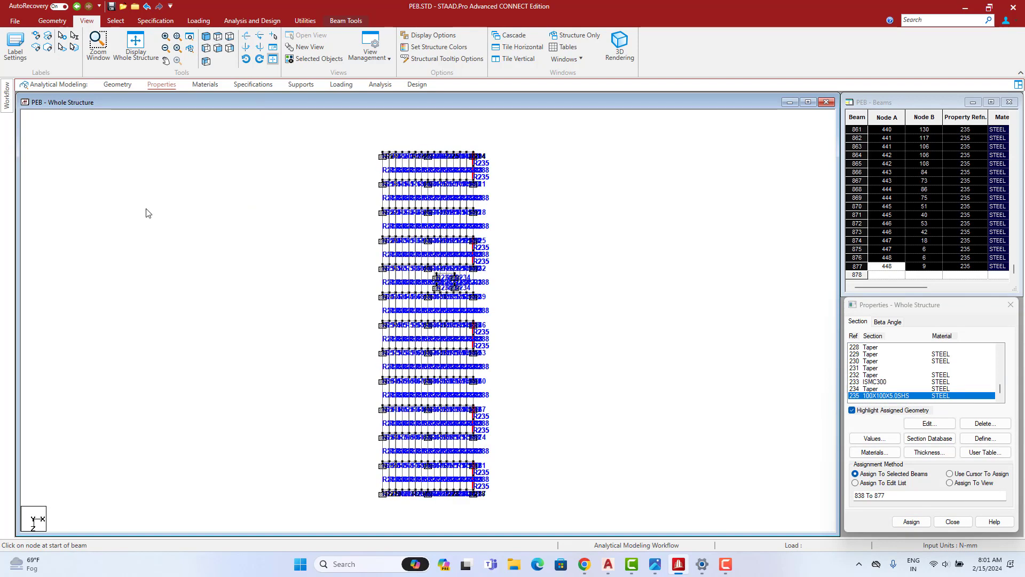
{"action": "scroll", "coordinate": [397, 202], "scroll_direction": "up", "scroll_amount": 2}
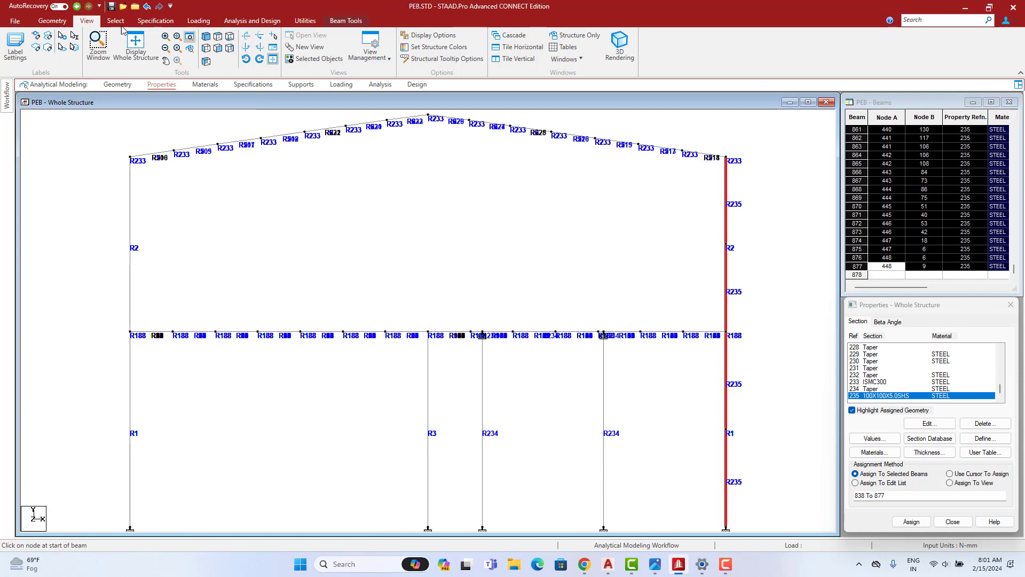
{"action": "left_click", "coordinate": [56, 23]}
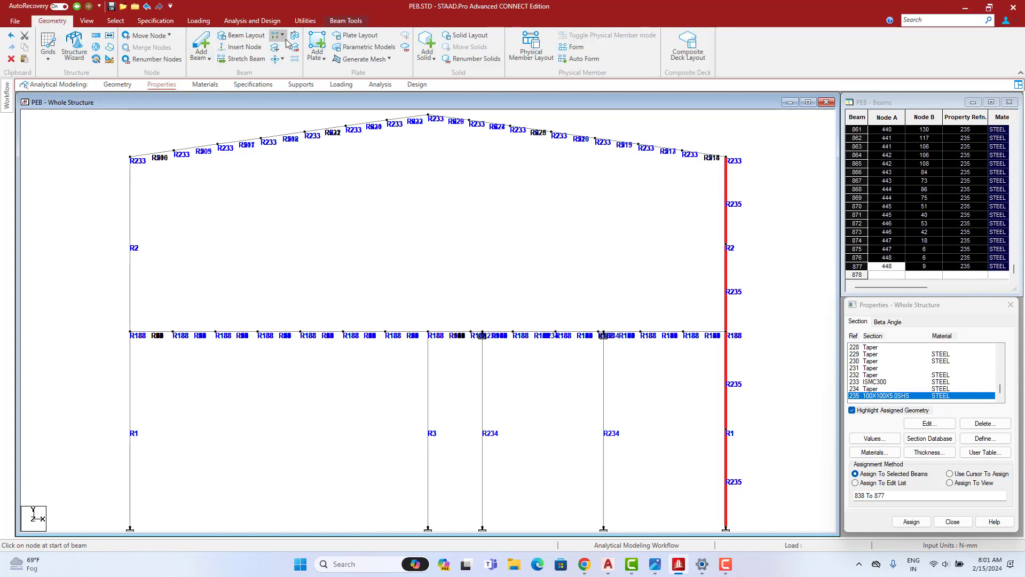
{"action": "left_click", "coordinate": [110, 35]}
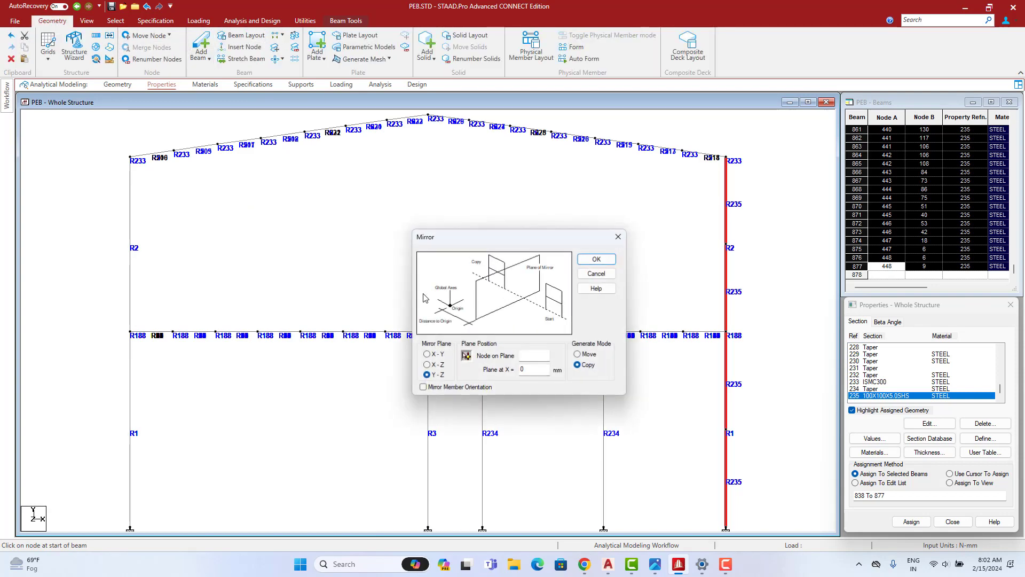
{"action": "left_click", "coordinate": [466, 356]}
{"action": "left_click", "coordinate": [428, 116]}
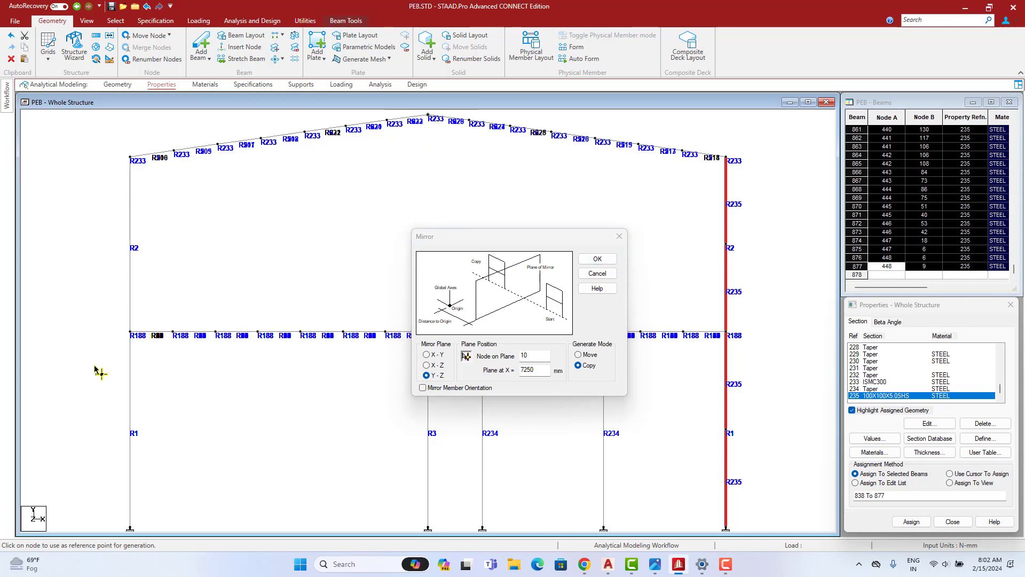
{"action": "left_click", "coordinate": [598, 259]}
- Open a maximized 3D rendering of the structure and inspect the bracing on both long sides
{"action": "right_click", "coordinate": [368, 190]}
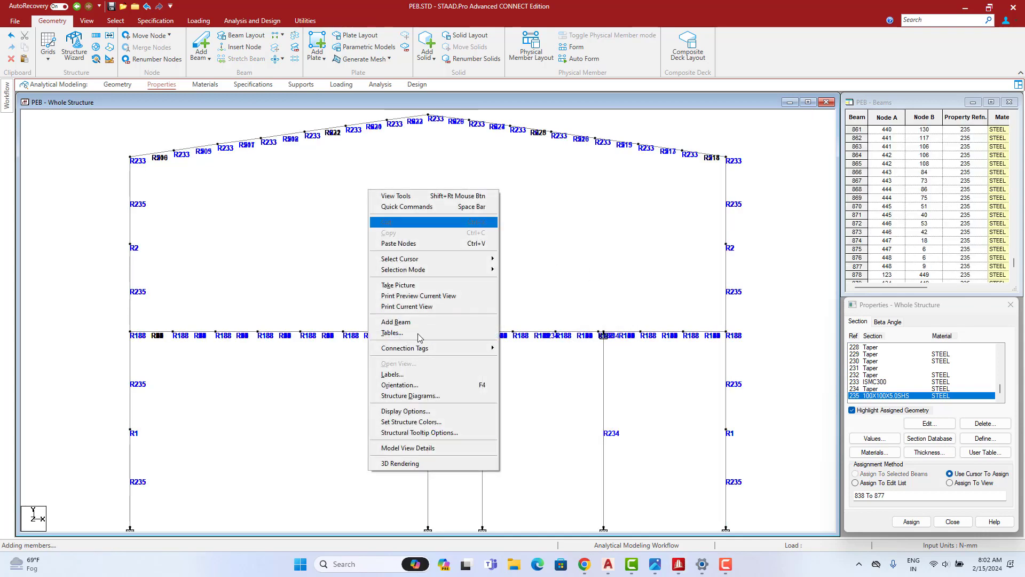
{"action": "left_click", "coordinate": [417, 463]}
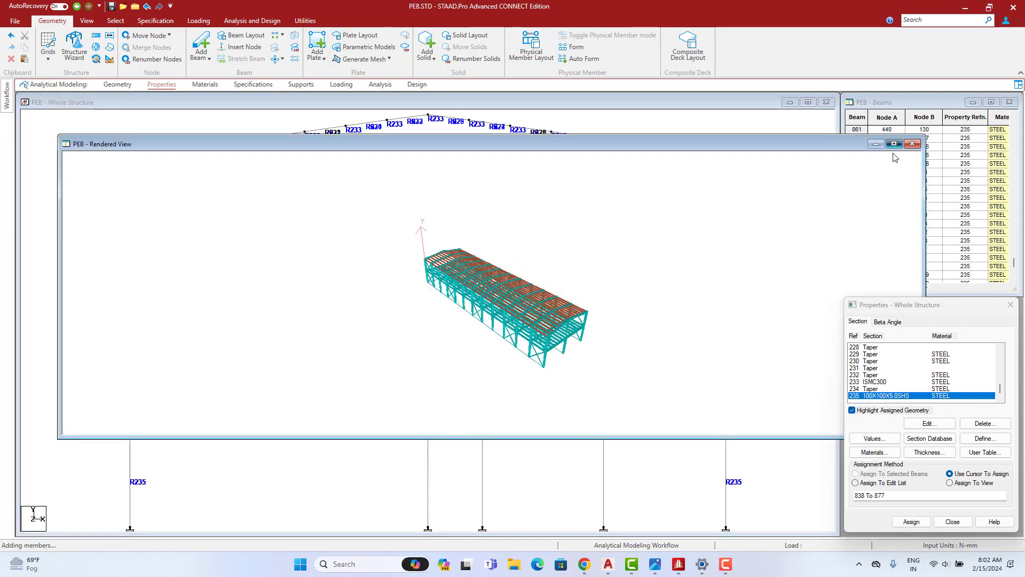
{"action": "left_click", "coordinate": [894, 143]}
{"action": "scroll", "coordinate": [771, 327], "scroll_direction": "up", "scroll_amount": 5}
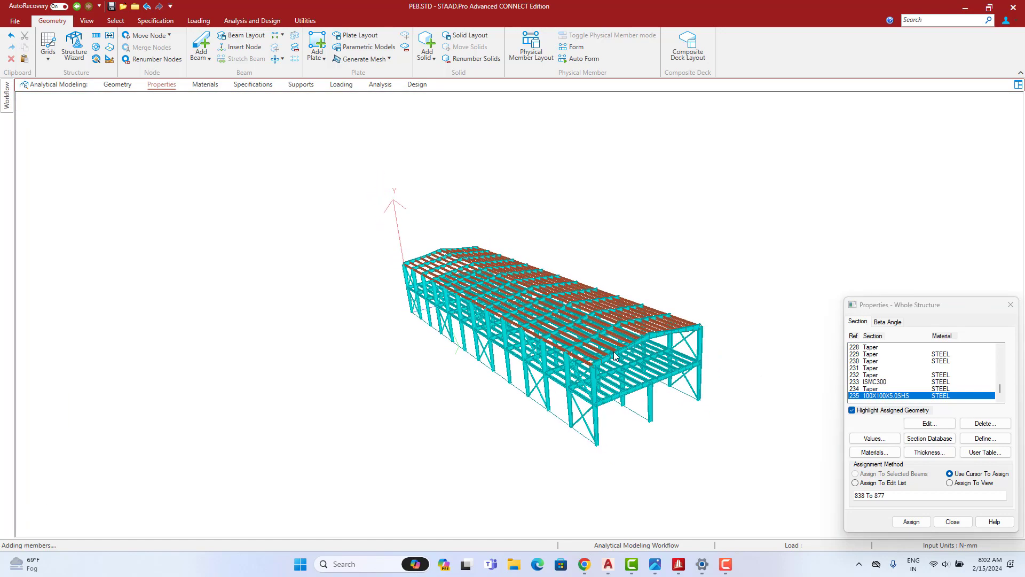
{"action": "left_click_drag", "start_coordinate": [614, 355], "coordinate": [518, 268]}
{"action": "middle_click_drag", "start_coordinate": [656, 308], "coordinate": [611, 251]}
- Return to the geometry model's front view and delete the longitudinal members without a section that run between the column bases
{"action": "left_click", "coordinate": [124, 86]}
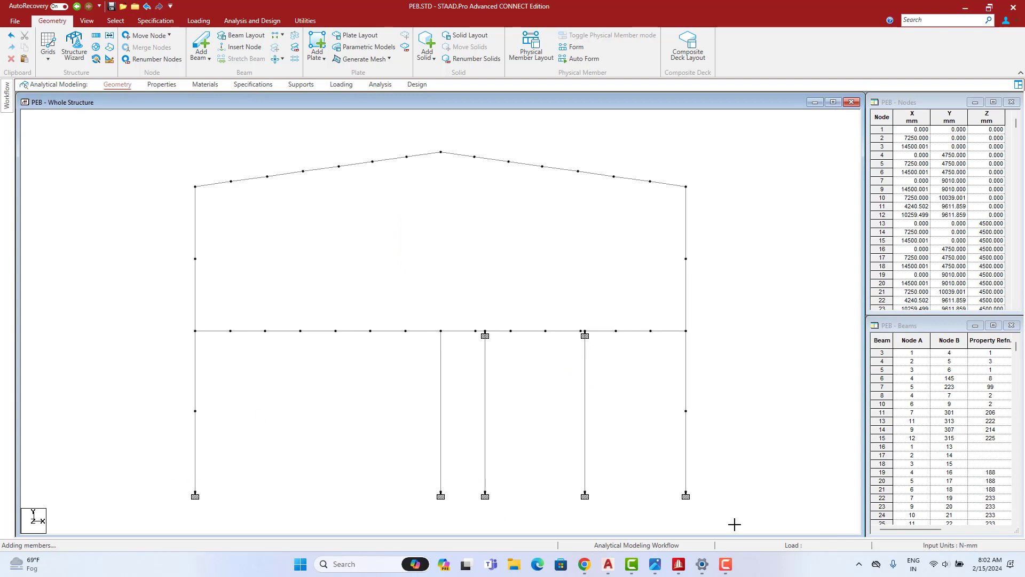
{"action": "left_click_drag", "start_coordinate": [735, 525], "coordinate": [792, 525]}
{"action": "key", "text": "Delete"}
{"action": "left_click", "coordinate": [538, 303]}
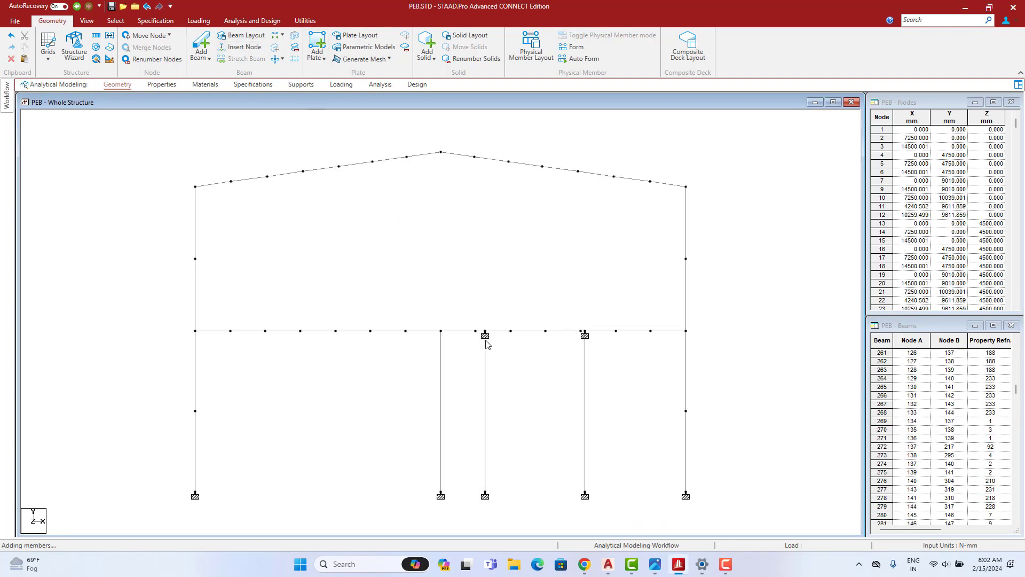
- Delete the existing support definition from the whole structure, including the stray supports at the mid-level beam nodes
{"action": "left_click", "coordinate": [300, 85]}
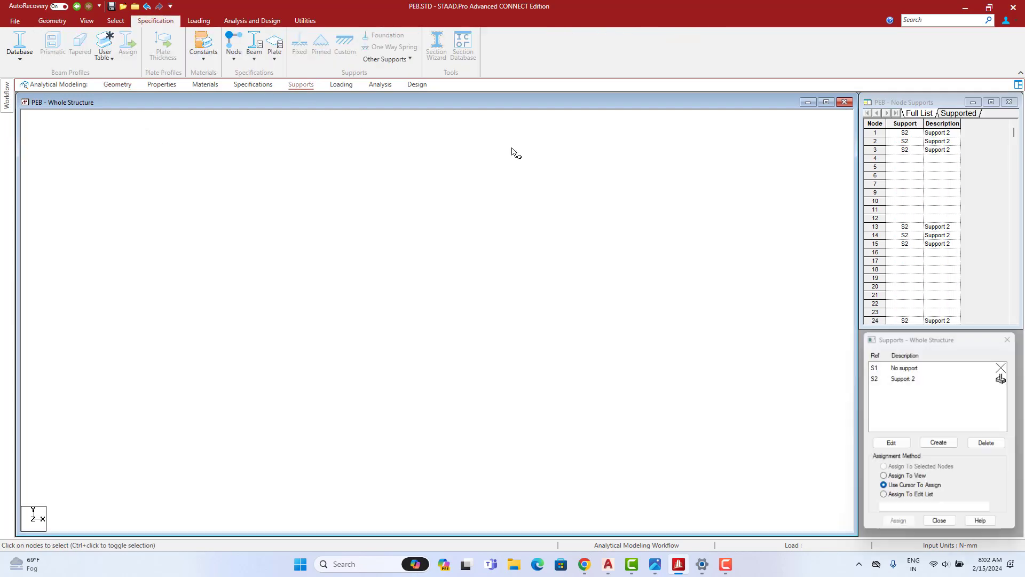
{"action": "left_click", "coordinate": [908, 379]}
{"action": "left_click", "coordinate": [987, 443]}
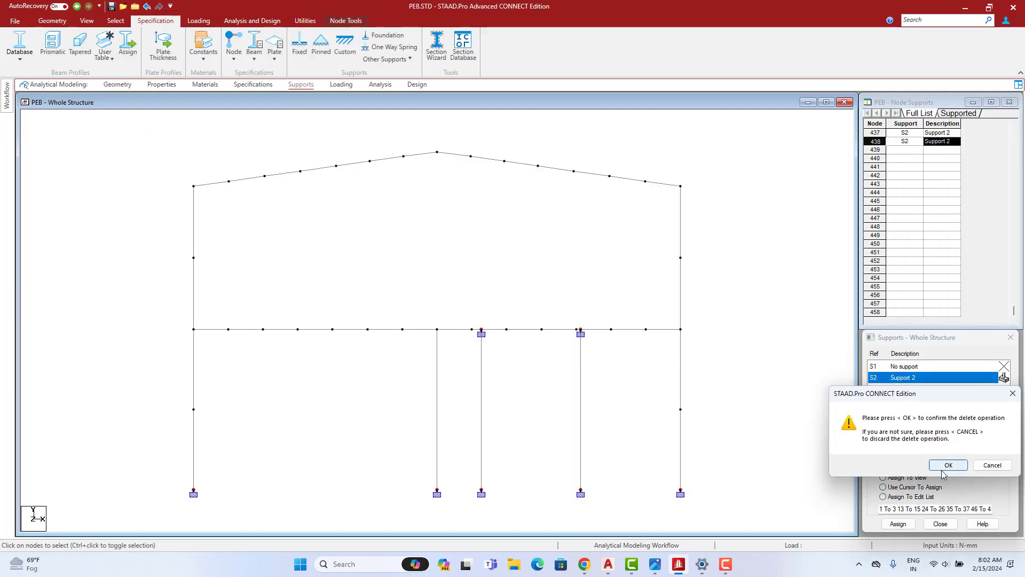
{"action": "left_click", "coordinate": [943, 470]}
- Create a fixed support and assign it to all column base nodes along the bottom of the frame
{"action": "left_click", "coordinate": [939, 443]}
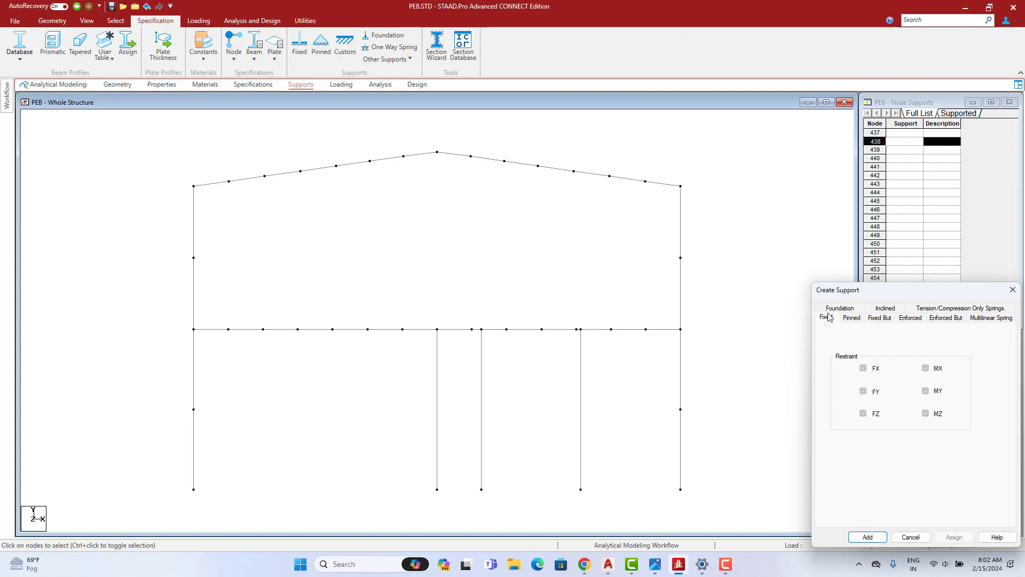
{"action": "left_click", "coordinate": [876, 537]}
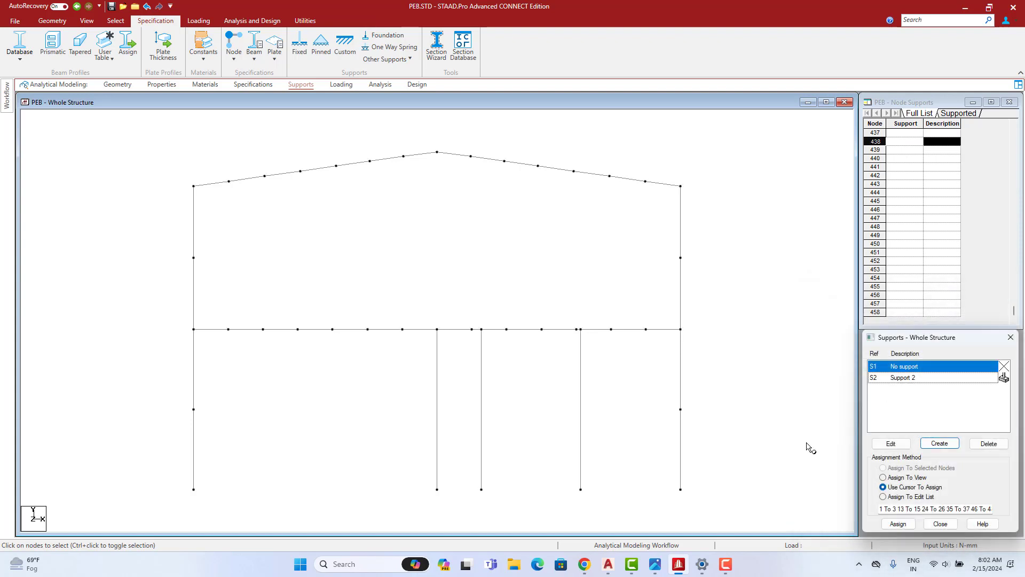
{"action": "left_click", "coordinate": [913, 382]}
{"action": "left_click_drag", "start_coordinate": [738, 419], "coordinate": [75, 474]}
{"action": "left_click", "coordinate": [898, 523]}
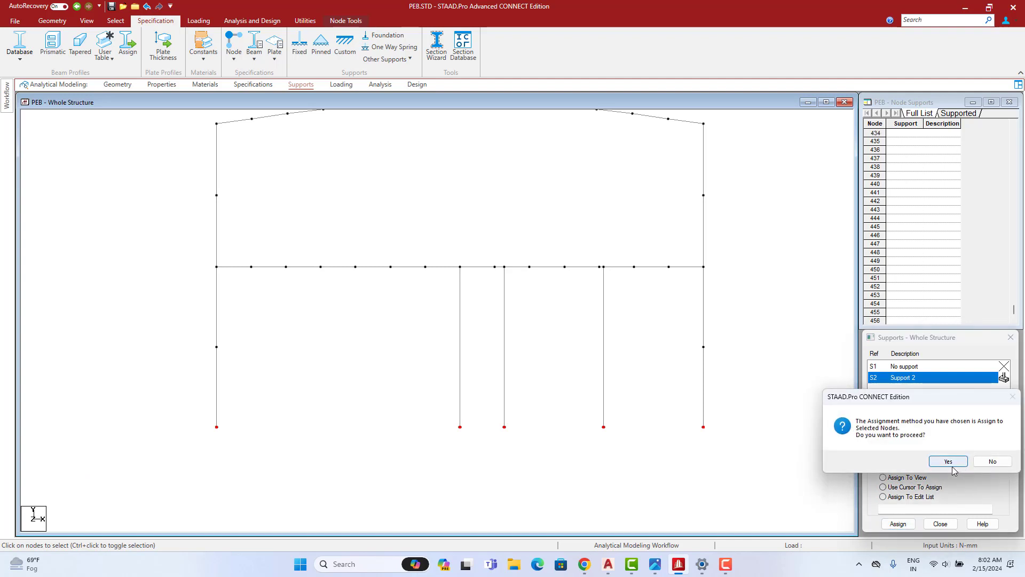
{"action": "left_click", "coordinate": [946, 461]}
- Open a 3D rendering of the whole structure and inspect the frames, cross bracing and column bases from below and above
{"action": "right_click", "coordinate": [649, 340]}
{"action": "left_click", "coordinate": [705, 323]}
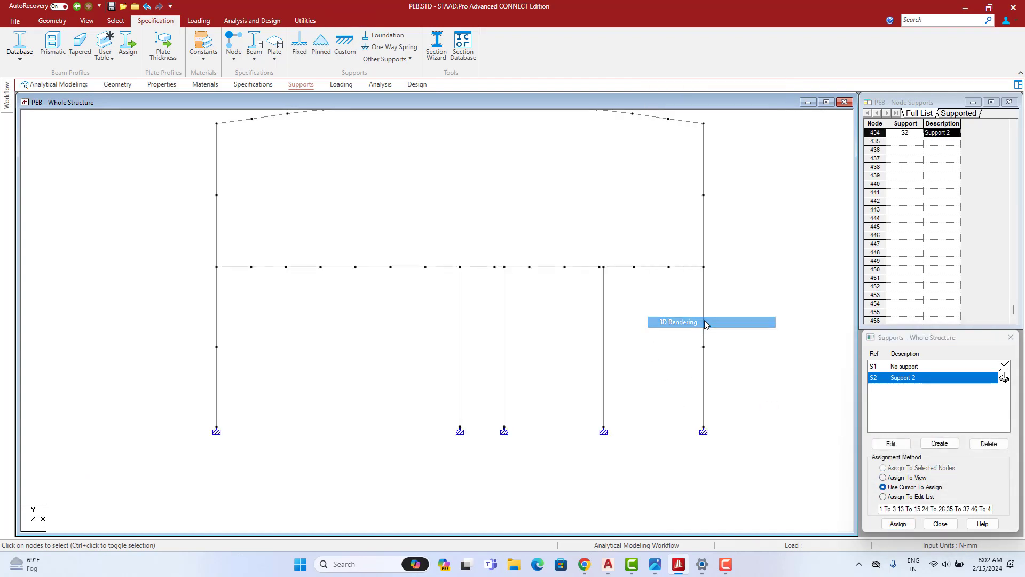
{"action": "left_click", "coordinate": [950, 199]}
{"action": "scroll", "coordinate": [712, 321], "scroll_direction": "up", "scroll_amount": 5}
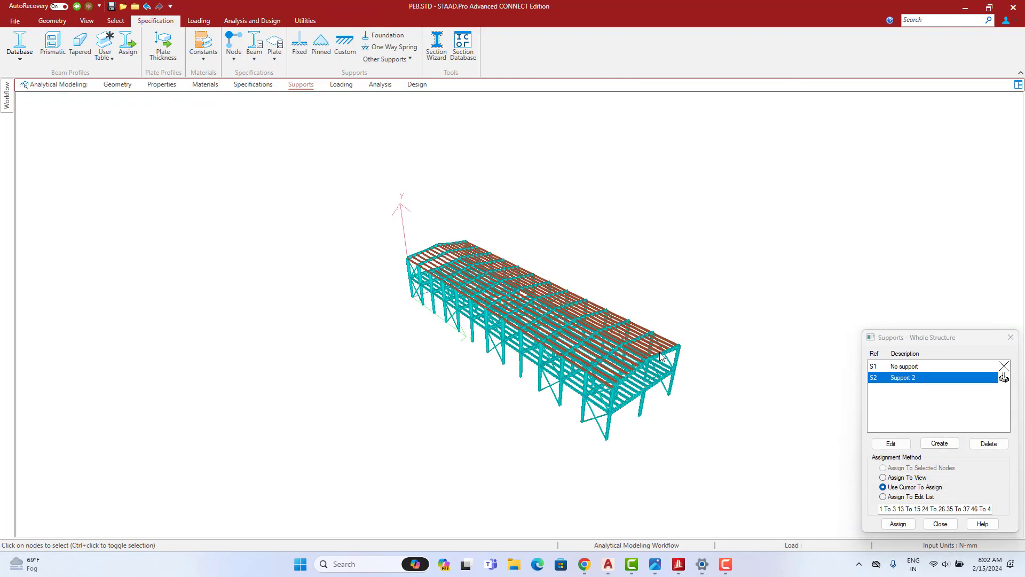
{"action": "left_click_drag", "start_coordinate": [706, 472], "coordinate": [538, 274]}
{"action": "scroll", "coordinate": [632, 413], "scroll_direction": "up", "scroll_amount": 5}
{"action": "scroll", "coordinate": [568, 346], "scroll_direction": "up", "scroll_amount": 5}
{"action": "scroll", "coordinate": [597, 341], "scroll_direction": "up", "scroll_amount": 5}
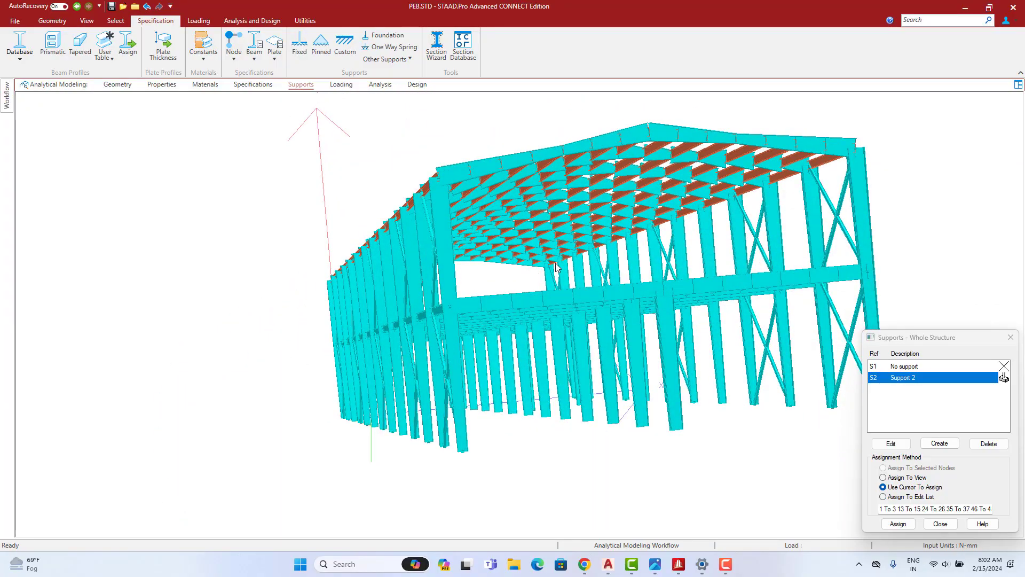
{"action": "middle_click_drag", "start_coordinate": [562, 150], "coordinate": [536, 387]}
{"action": "scroll", "coordinate": [566, 269], "scroll_direction": "up", "scroll_amount": 3}
- Return to the geometry model and examine the whole structure with its base supports in isometric view
{"action": "left_click", "coordinate": [118, 85]}
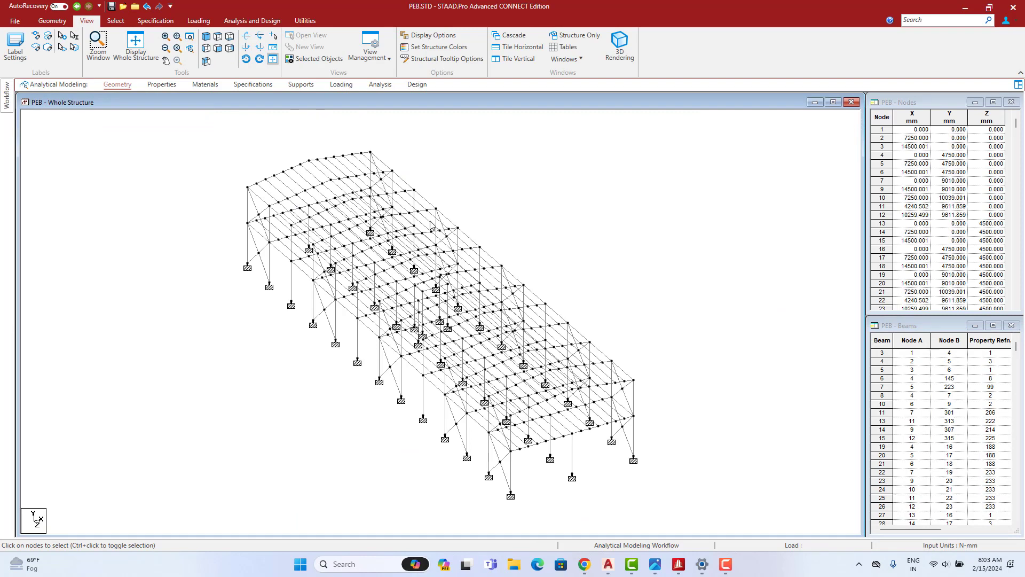
{"action": "scroll", "coordinate": [446, 226], "scroll_direction": "up", "scroll_amount": 1}
{"action": "middle_click_drag", "start_coordinate": [447, 226], "coordinate": [374, 217]}
{"action": "scroll", "coordinate": [374, 218], "scroll_direction": "up", "scroll_amount": 1}
{"action": "middle_click_drag", "start_coordinate": [383, 259], "coordinate": [422, 249]}
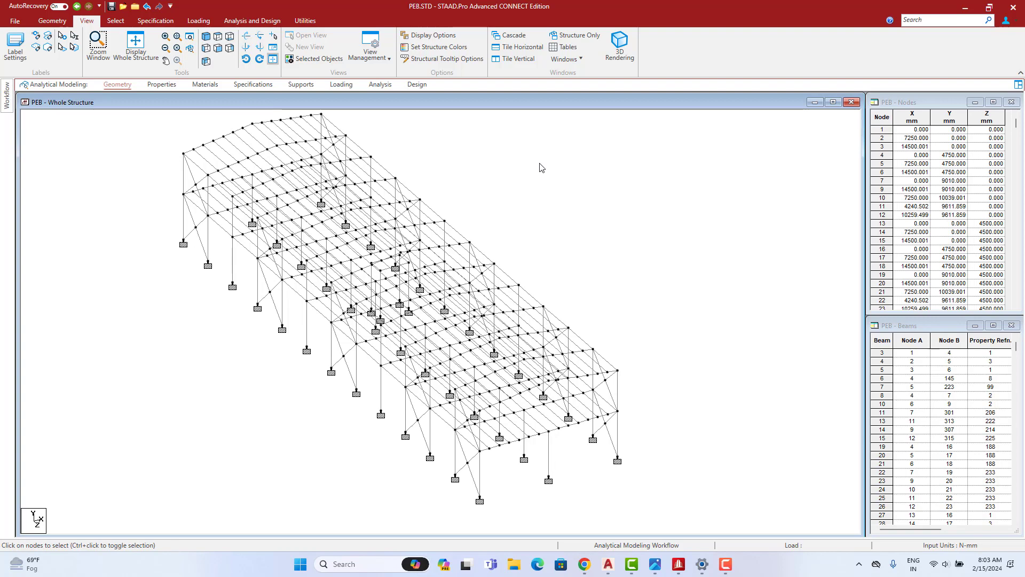
{"action": "middle_click_drag", "start_coordinate": [479, 208], "coordinate": [569, 231]}
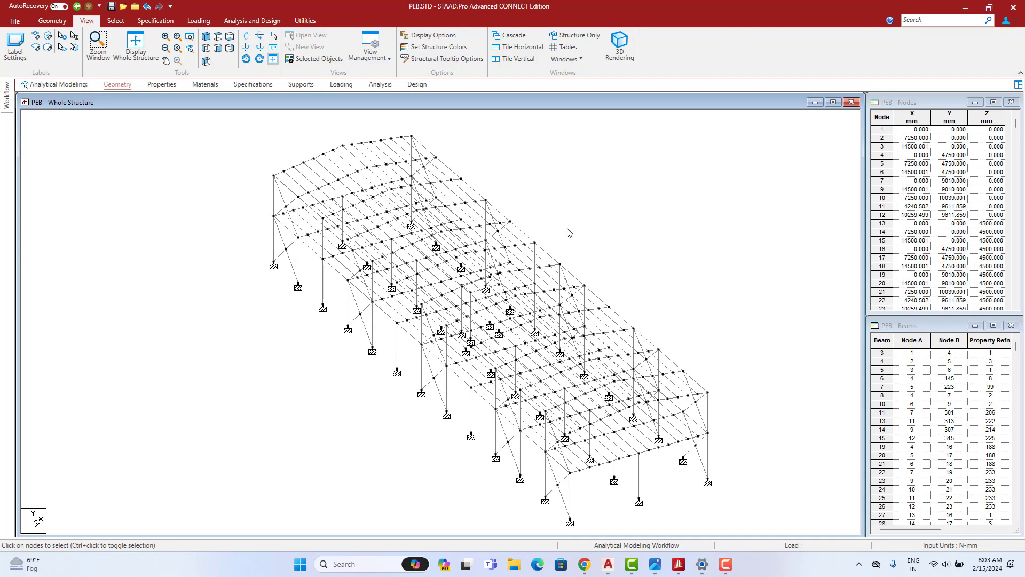